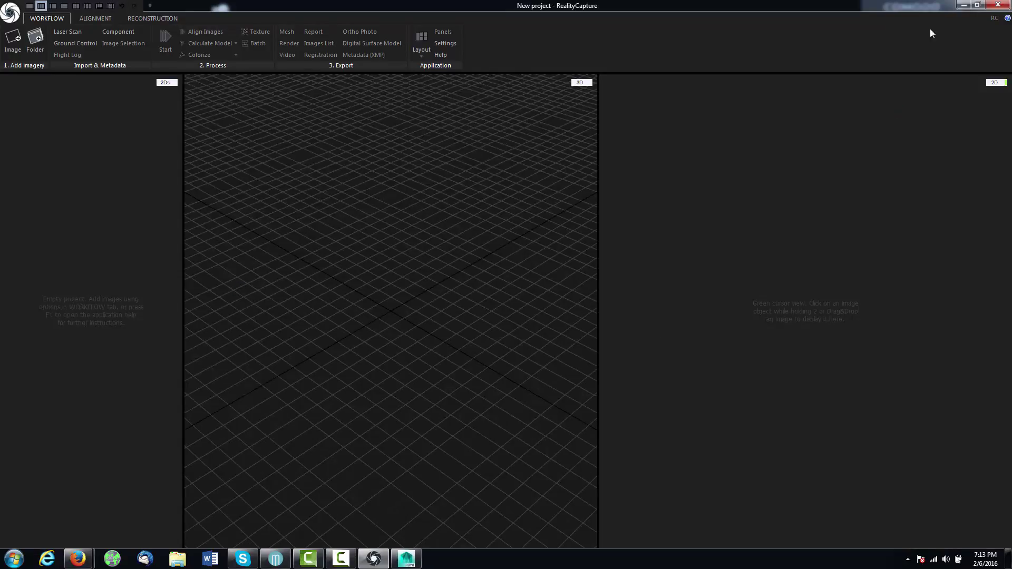
Bring the Memento window forward and close the Autodesk trial notice
click(964, 6)
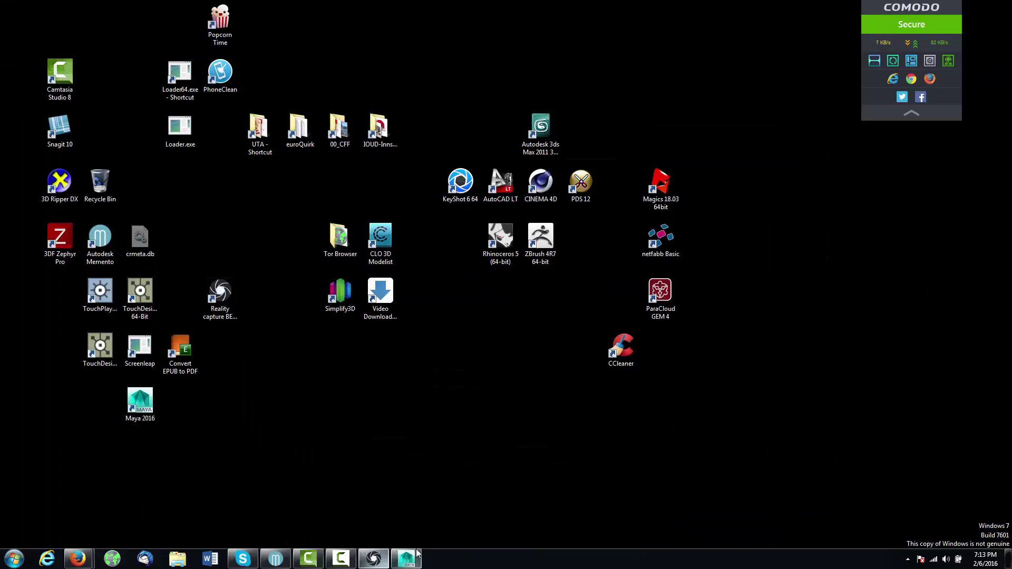
click(282, 564)
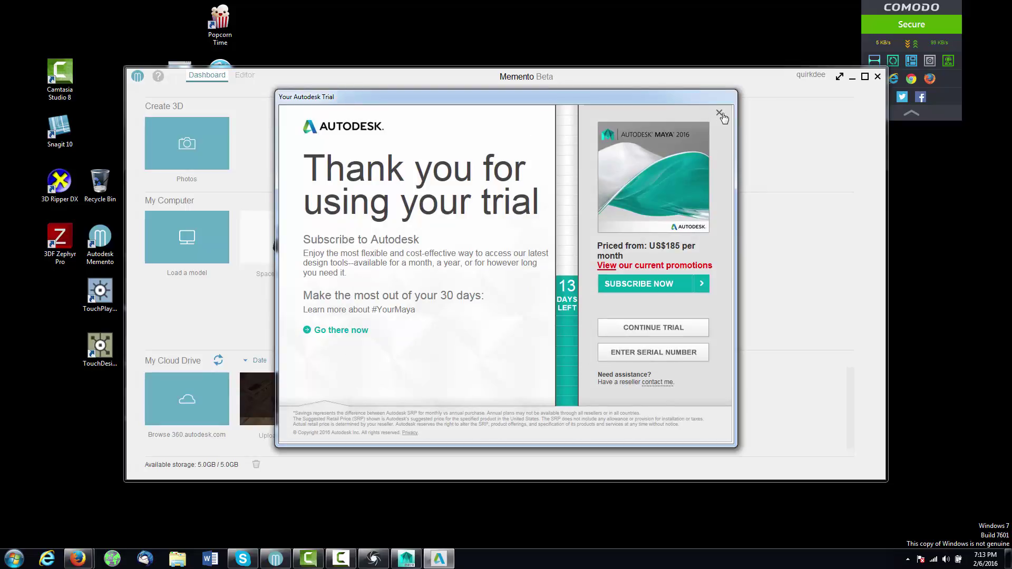
click(652, 328)
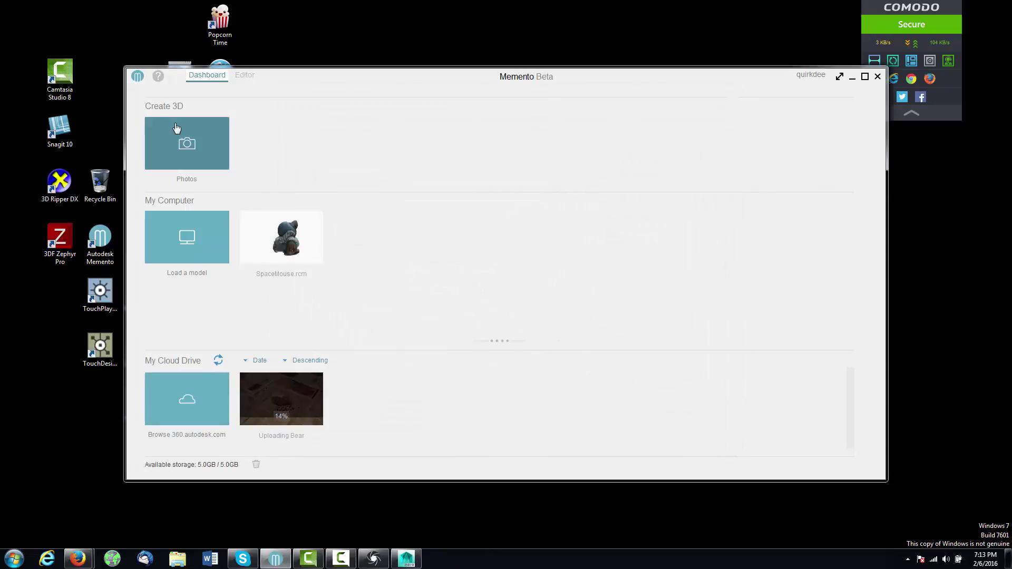
Browse to the New folder photos in Memento's photo-to-3D workflow, then cancel back to the dashboard
click(205, 165)
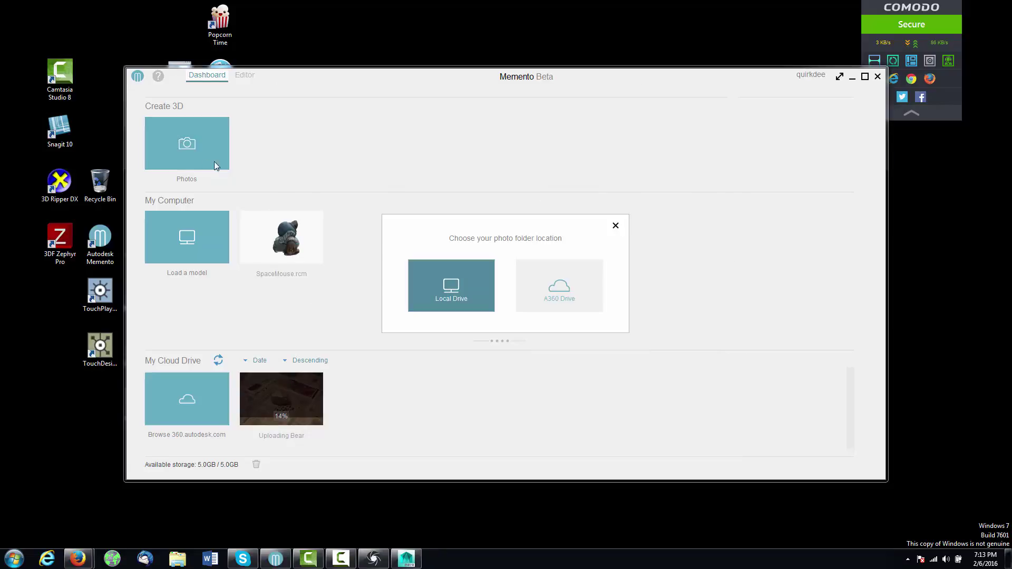
click(460, 293)
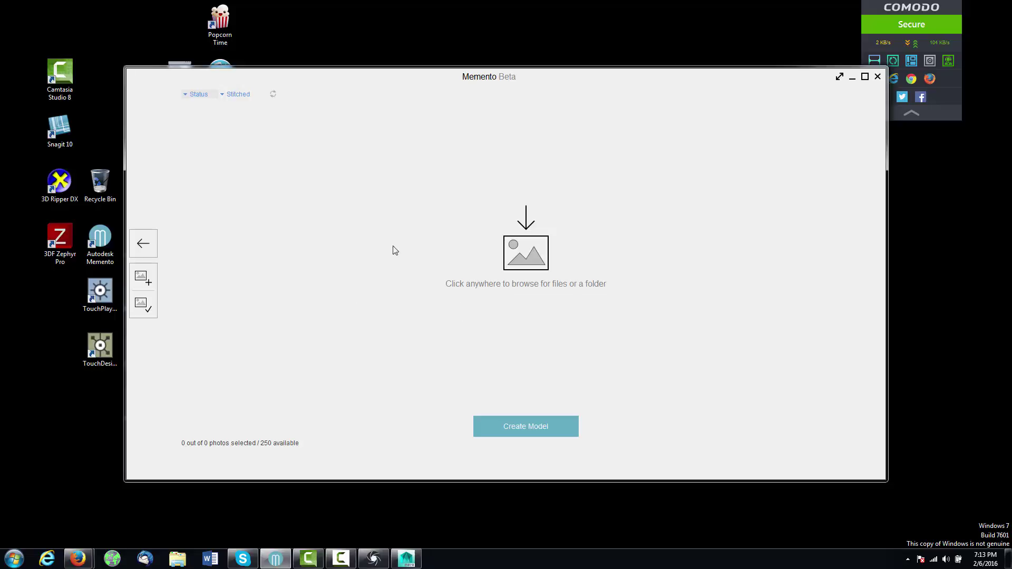
click(525, 271)
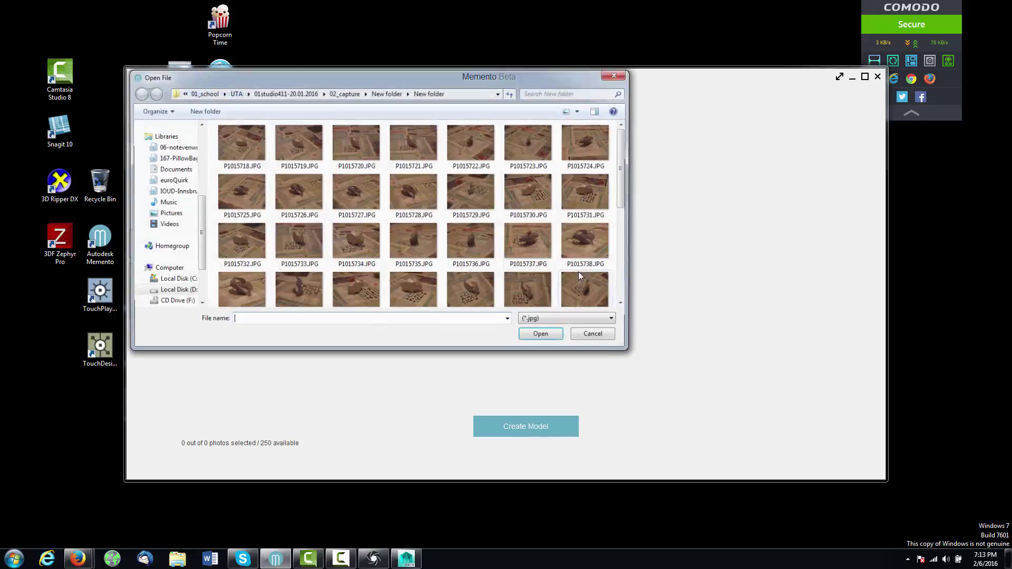
click(388, 92)
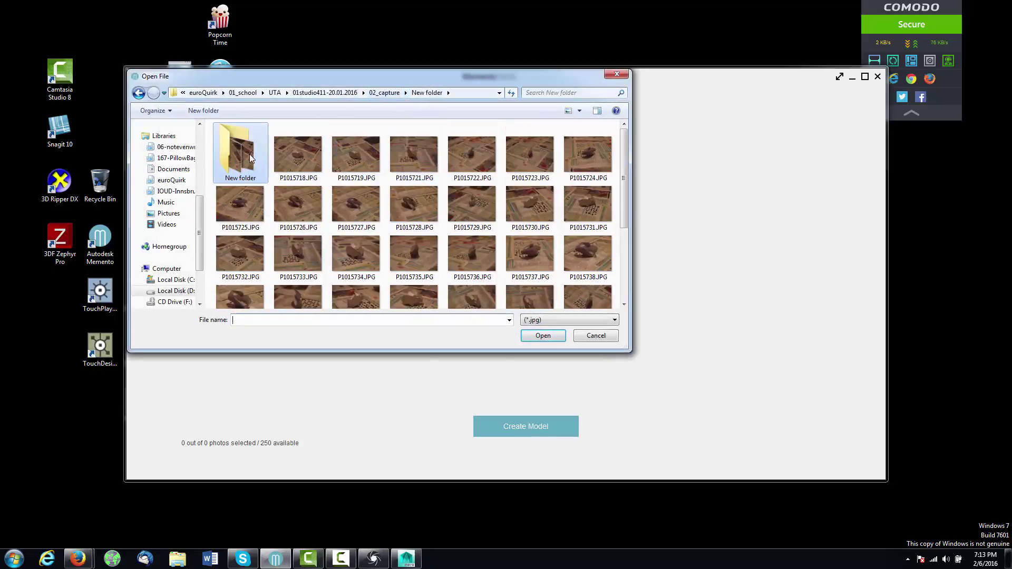
double_click(249, 154)
click(258, 141)
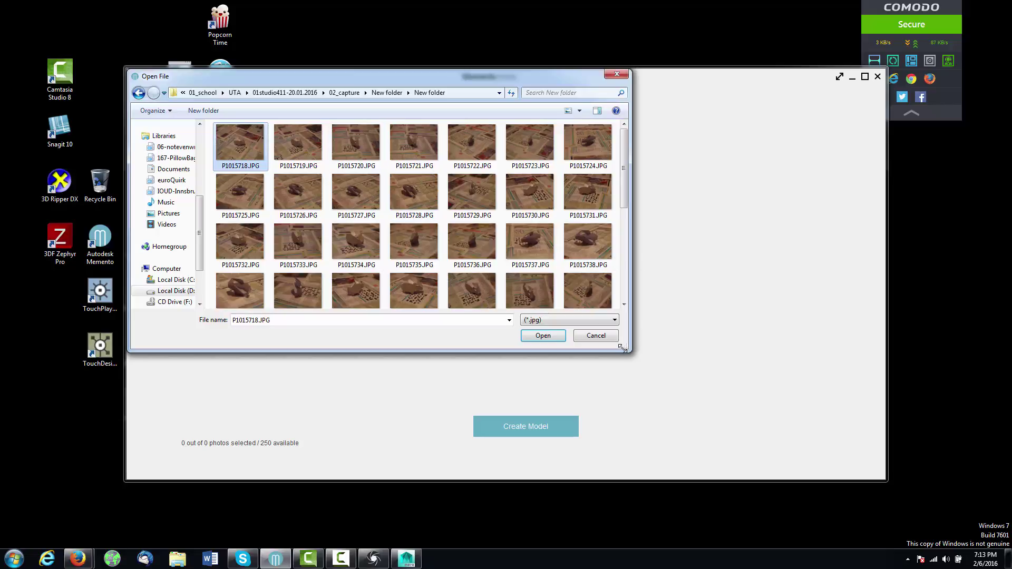
mouse_move(622, 348)
mouse_down()
mouse_move(745, 478)
mouse_move(829, 490)
mouse_up()
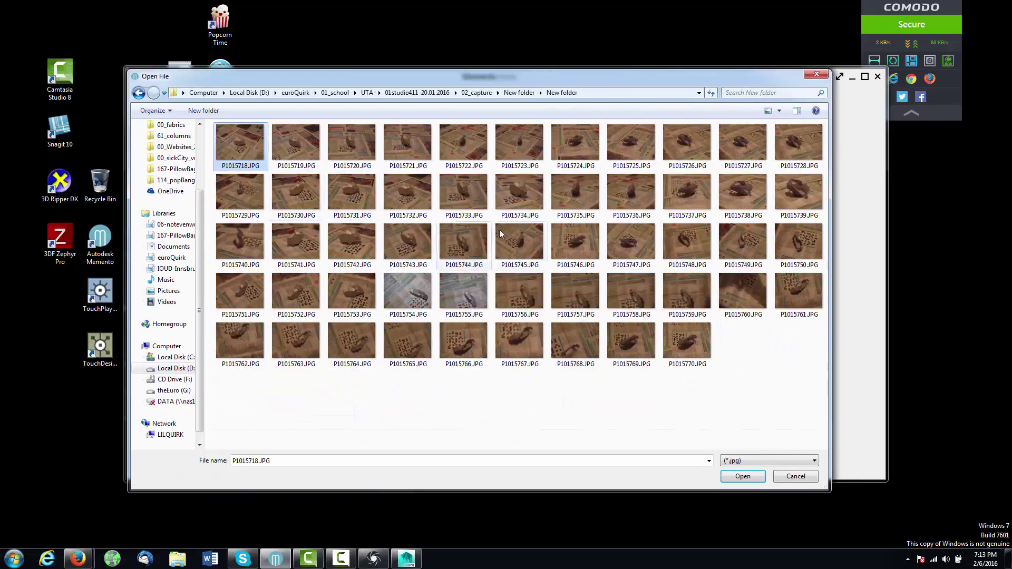
click(790, 476)
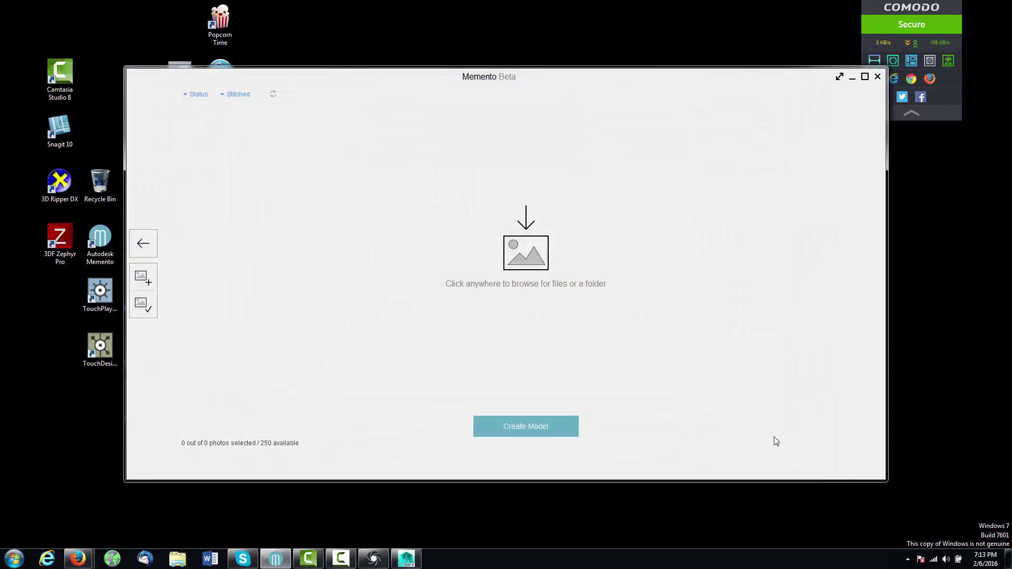
click(154, 240)
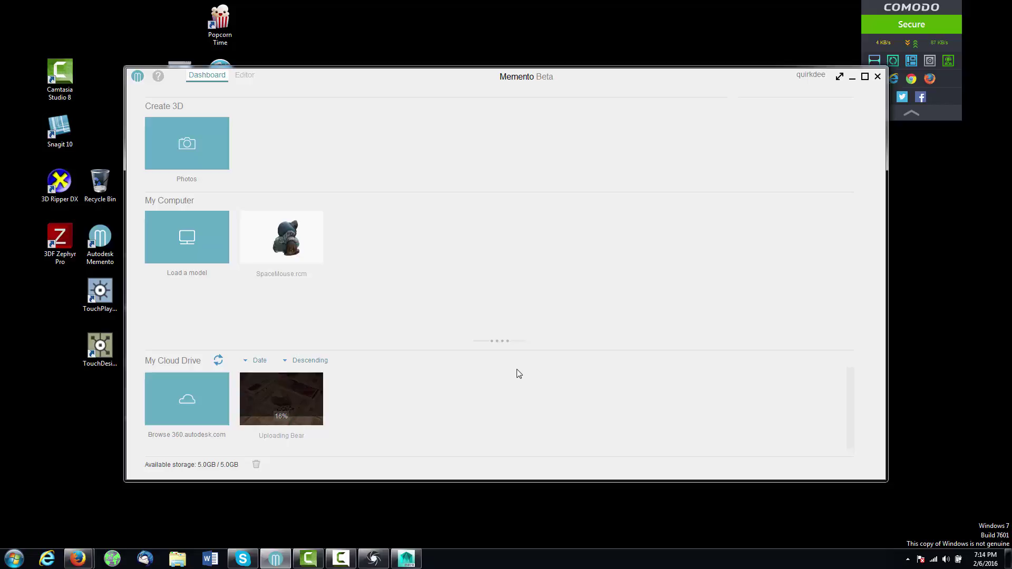
Import photos P1015718–P1015770 from New folder into RealityCapture and run alignment
click(373, 559)
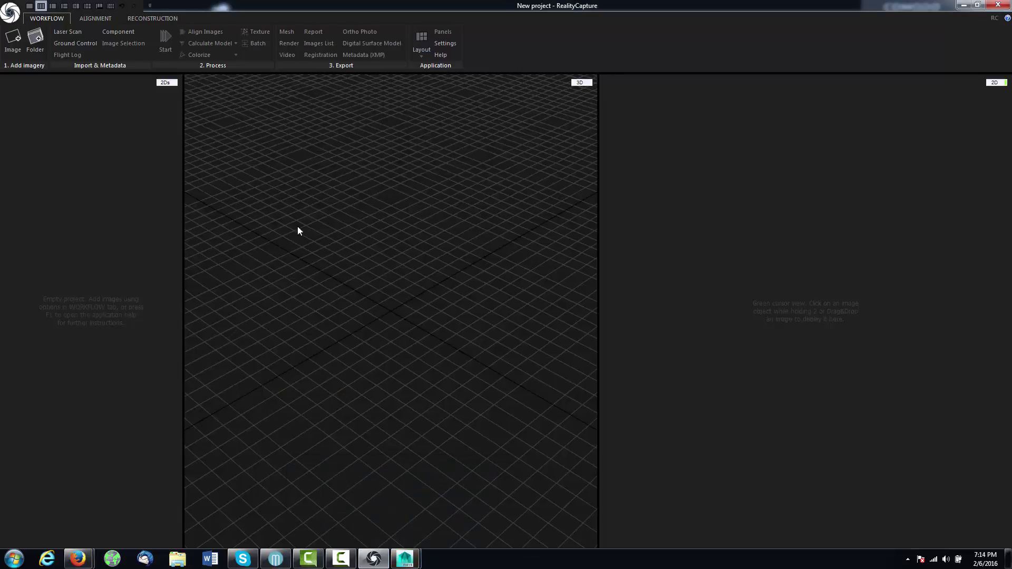
click(24, 47)
double_click(462, 239)
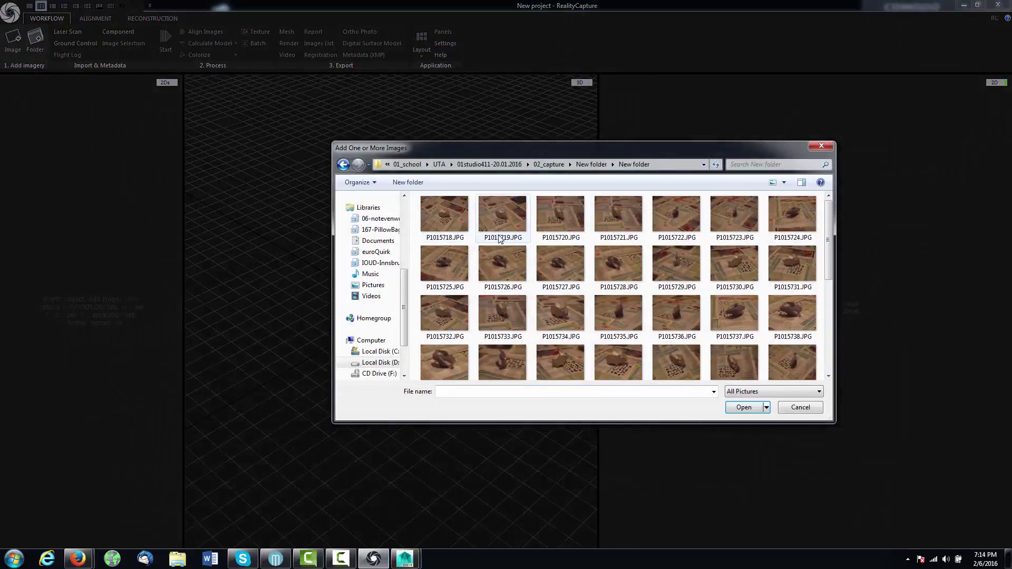
scroll(760, 299, down, 4)
shift+click(619, 361)
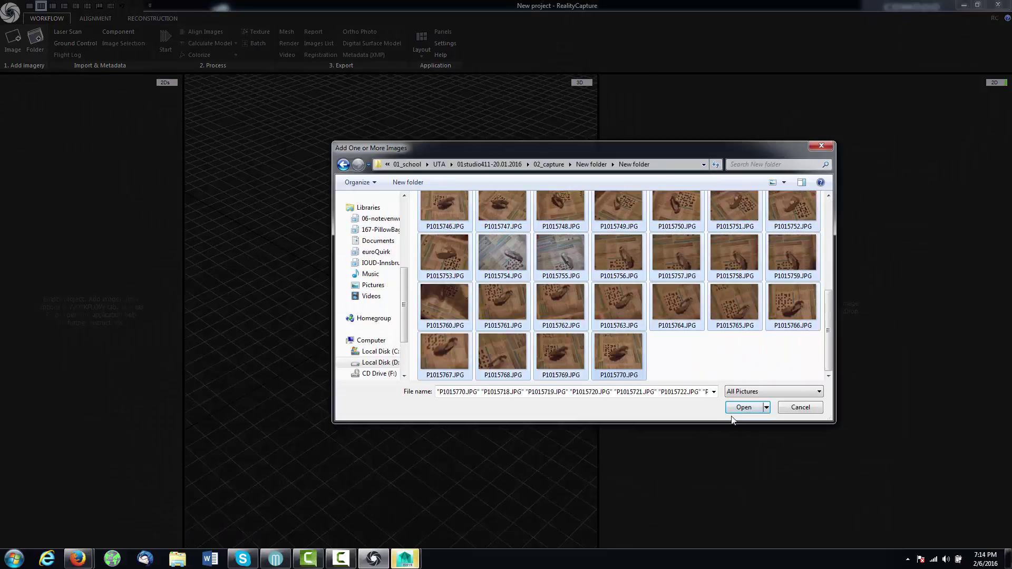
click(744, 408)
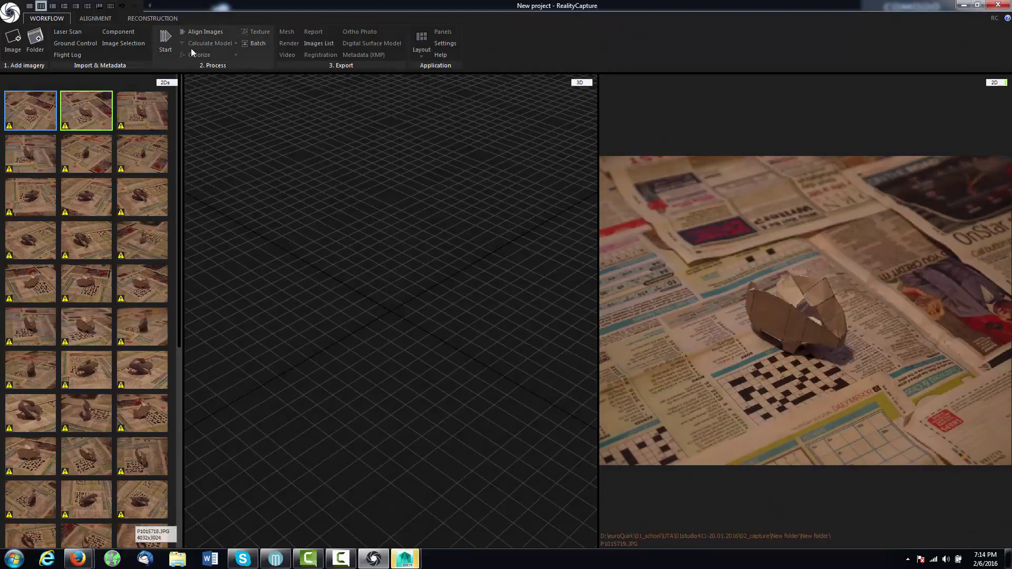
click(165, 38)
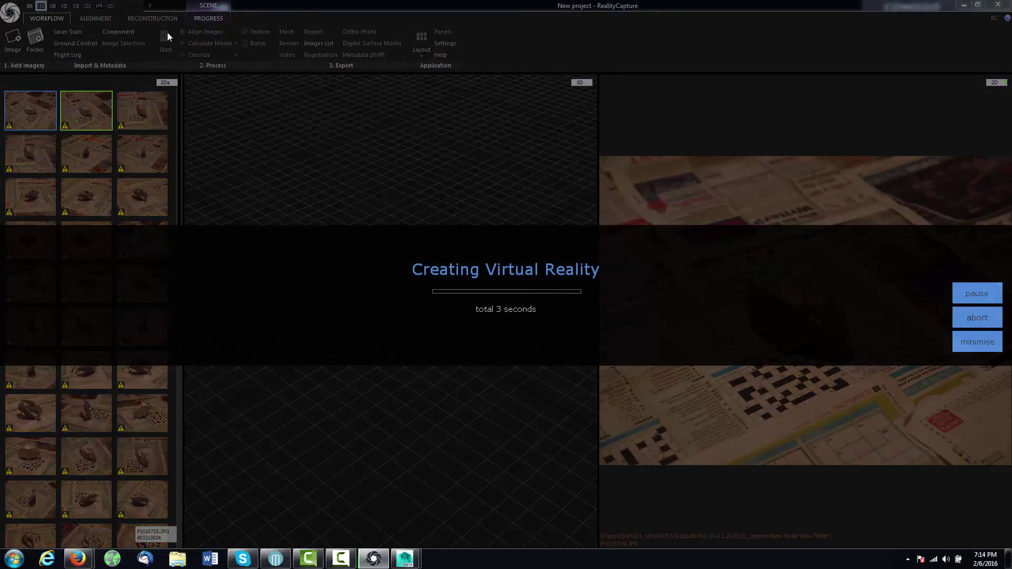
click(979, 330)
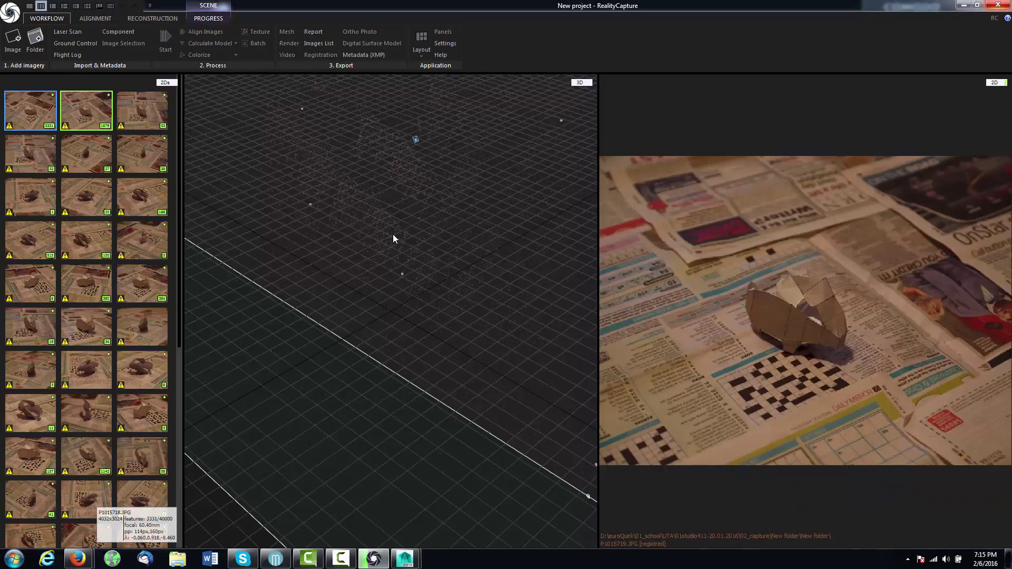
Orbit the RealityCapture 3D view to inspect the aligned sparse point cloud
mouse_move(393, 237)
mouse_down()
mouse_move(430, 242)
mouse_move(414, 252)
mouse_move(424, 281)
mouse_move(320, 263)
mouse_move(224, 228)
mouse_move(328, 232)
mouse_move(346, 205)
mouse_move(326, 227)
mouse_move(430, 236)
mouse_move(354, 213)
mouse_move(214, 124)
mouse_move(279, 96)
mouse_move(465, 150)
mouse_move(425, 91)
mouse_move(394, 72)
mouse_move(256, 151)
mouse_move(286, 253)
mouse_move(366, 242)
mouse_move(362, 235)
mouse_move(429, 264)
mouse_move(456, 253)
mouse_move(481, 221)
mouse_move(524, 223)
mouse_move(538, 294)
mouse_move(515, 366)
mouse_move(371, 275)
mouse_move(278, 141)
mouse_move(324, 53)
mouse_move(308, 37)
mouse_move(274, 20)
mouse_move(283, 184)
mouse_move(330, 216)
mouse_move(223, 93)
mouse_up()
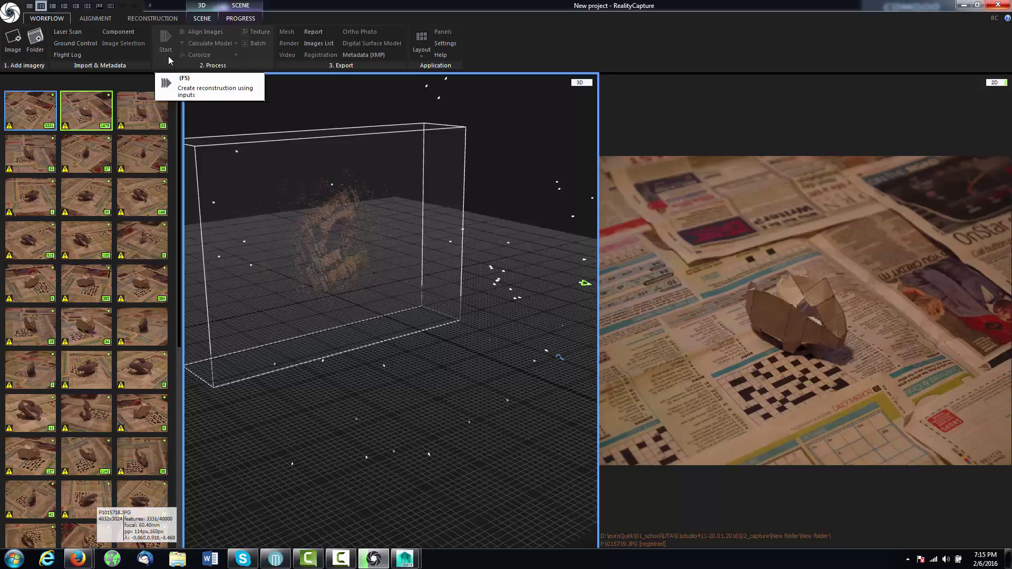
Run the reconstruction and zoom in on the dense coloured origami model on the newspapers
click(143, 20)
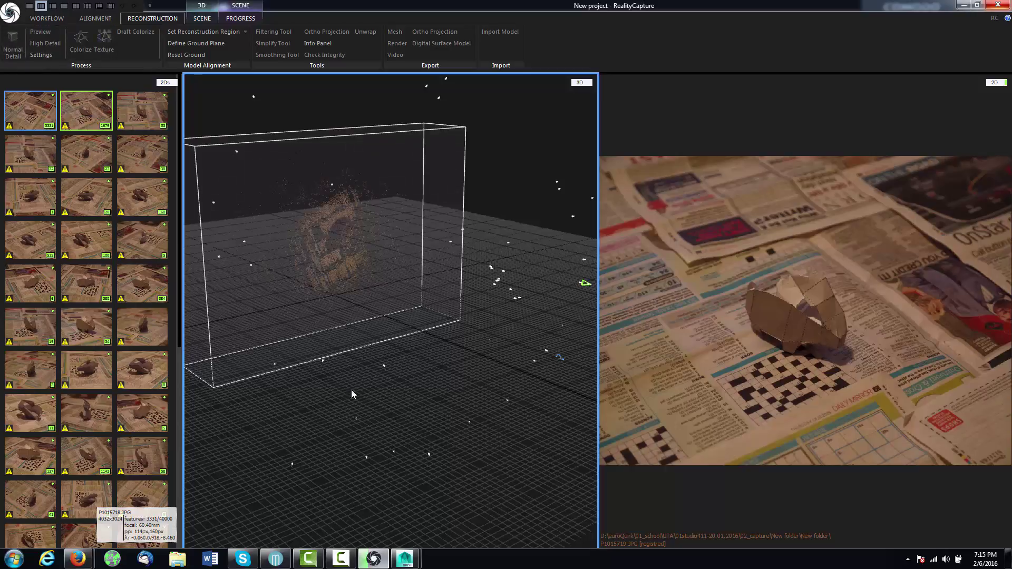
drag(352, 391, 340, 298)
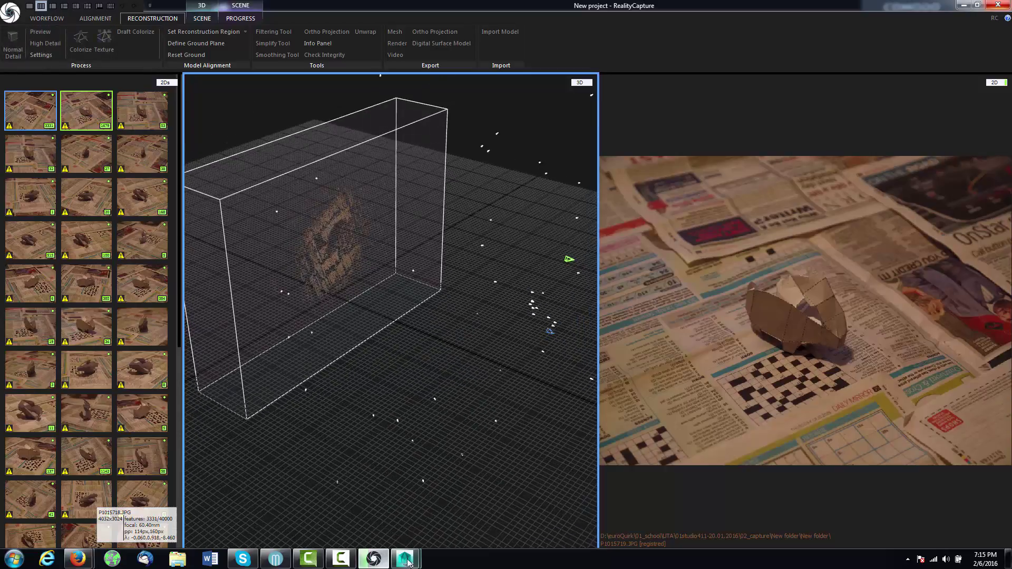
click(341, 559)
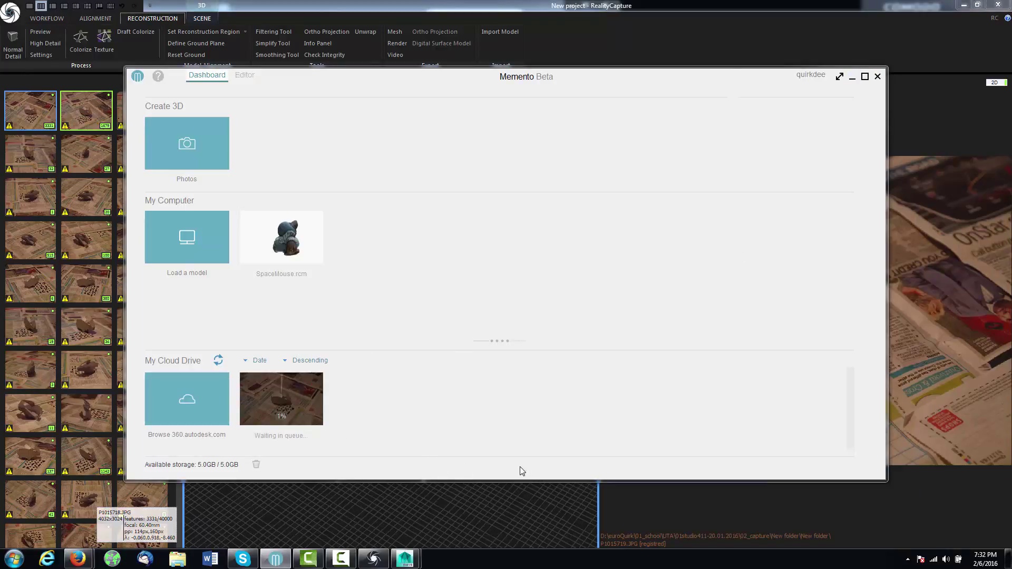
click(852, 78)
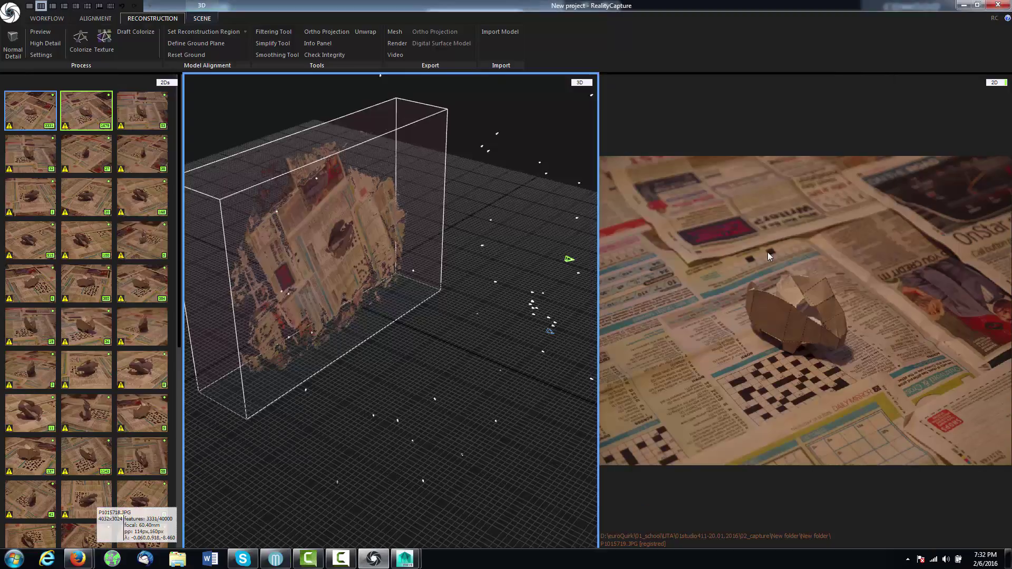
mouse_move(324, 259)
mouse_down()
mouse_move(344, 249)
mouse_move(271, 154)
mouse_move(182, 257)
mouse_move(511, 259)
mouse_move(406, 275)
mouse_move(407, 312)
mouse_move(407, 296)
mouse_move(359, 242)
mouse_move(216, 172)
mouse_move(186, 191)
mouse_move(191, 235)
mouse_move(430, 264)
mouse_move(415, 318)
mouse_move(436, 321)
mouse_move(359, 346)
mouse_move(359, 331)
mouse_move(302, 309)
mouse_move(336, 330)
mouse_move(348, 323)
mouse_move(330, 318)
mouse_move(353, 206)
mouse_up()
scroll(343, 249, up, 2)
scroll(344, 249, up, 2)
scroll(344, 248, up, 2)
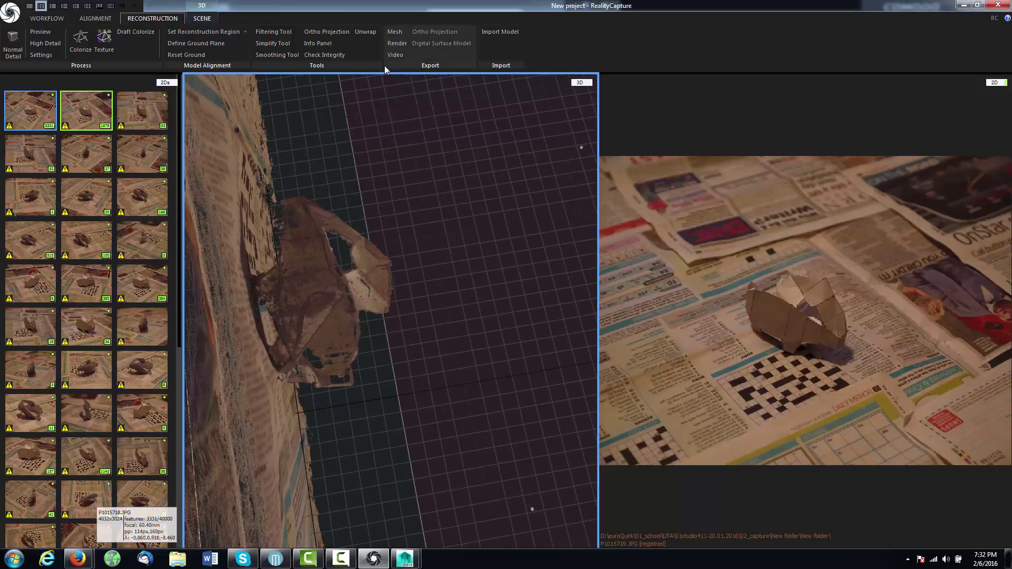
Start the mesh export and browse to the 02_capture folder under 01studio411-20.01.2016
click(395, 32)
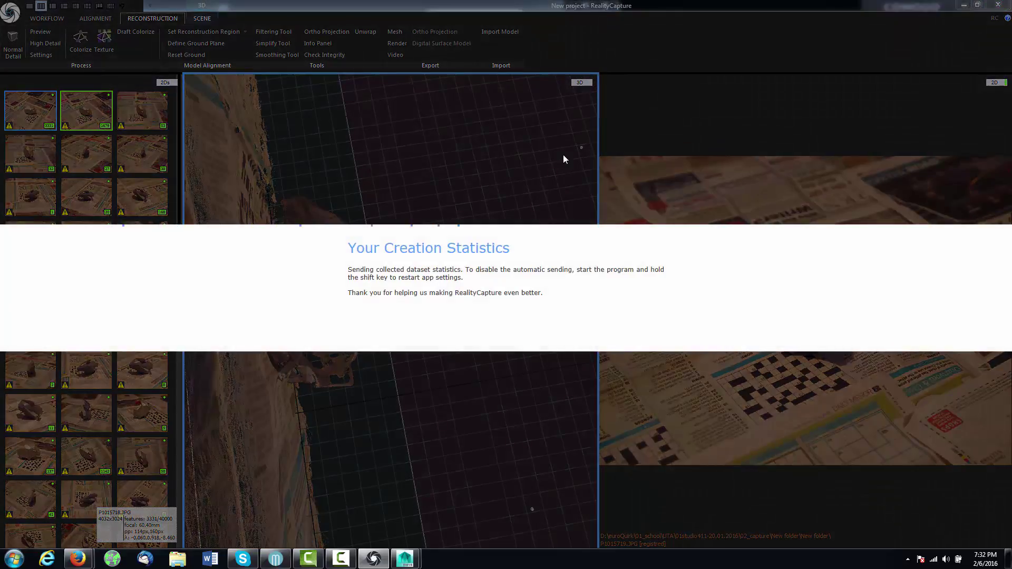
click(628, 333)
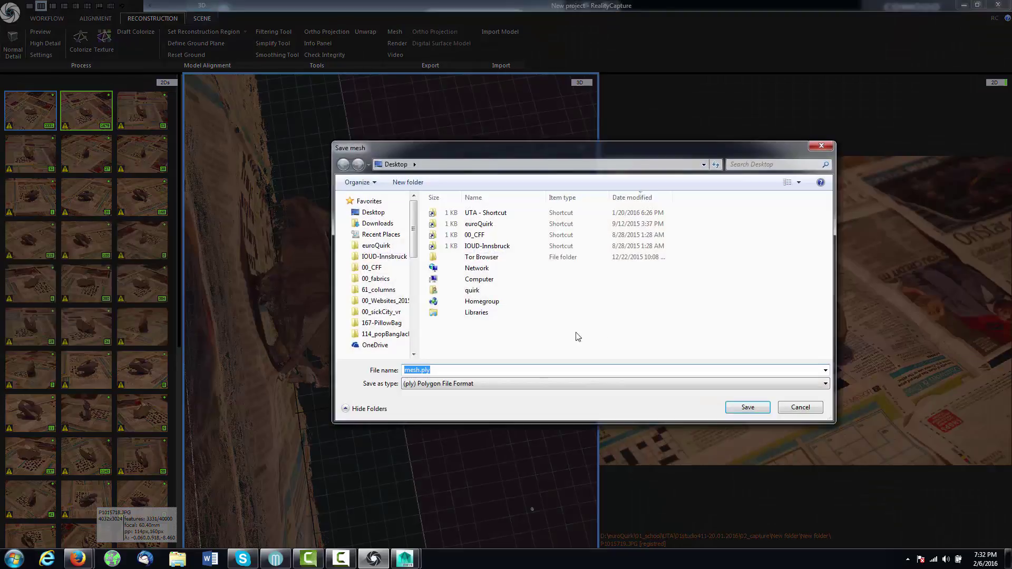
click(390, 257)
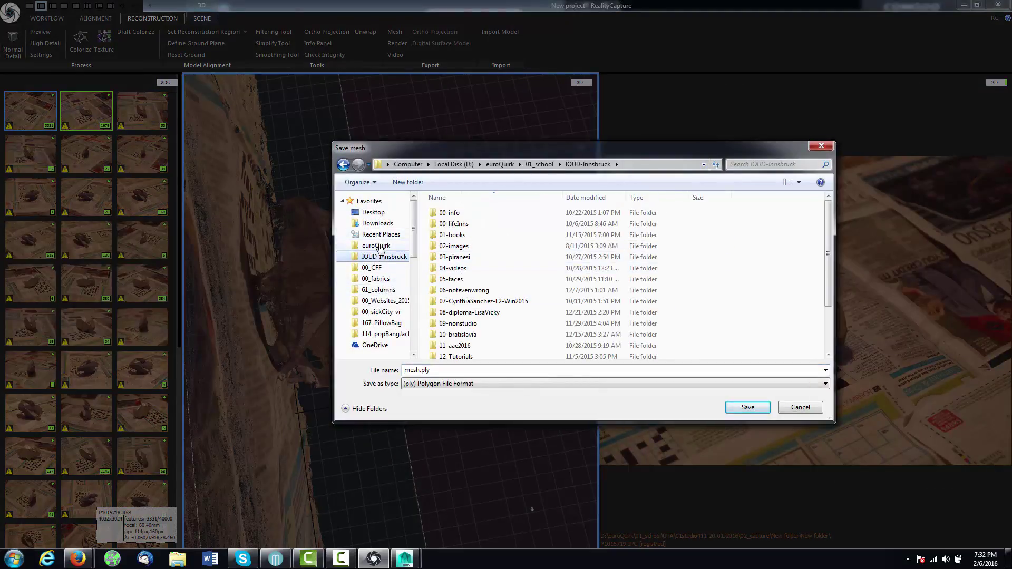
click(377, 246)
double_click(470, 247)
click(465, 260)
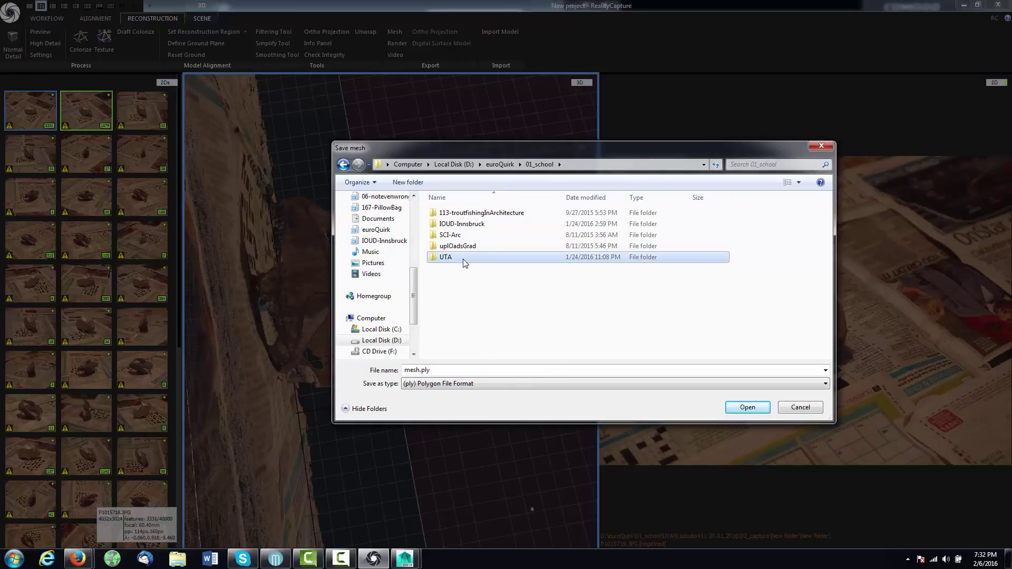
double_click(465, 261)
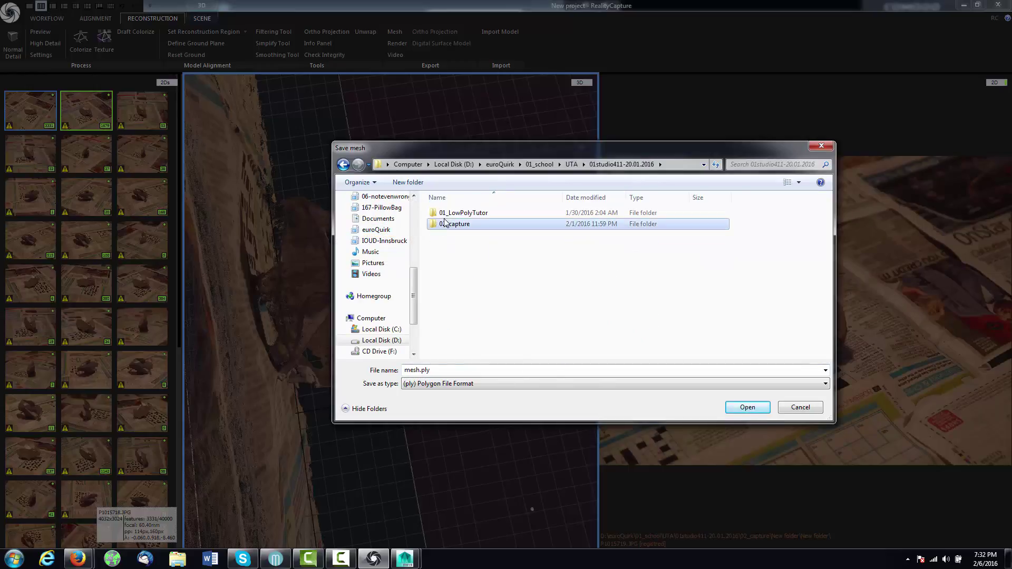
double_click(454, 224)
Save the textured, coloured mesh as 'BearMesh' and finish the export
click(497, 369)
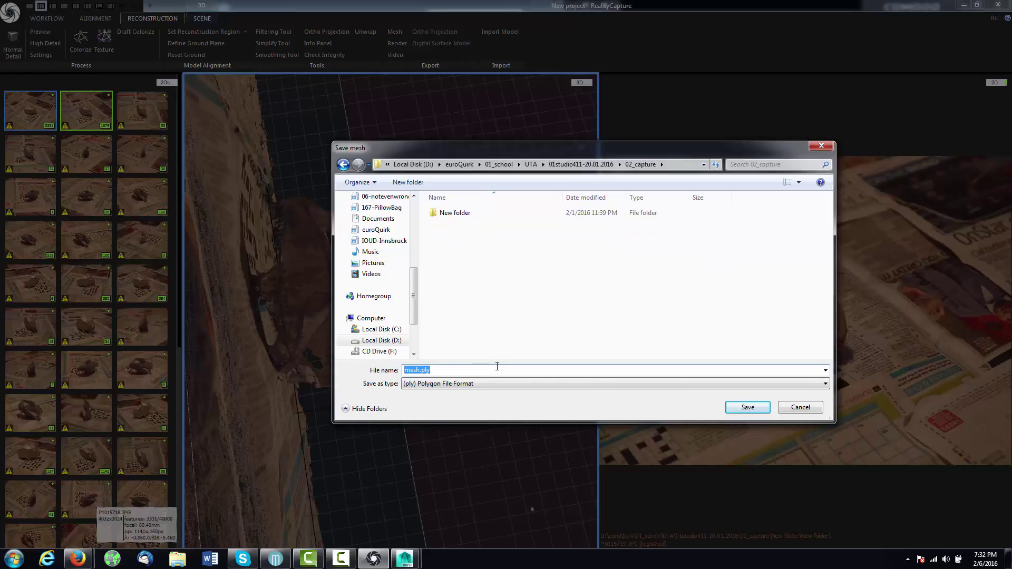
text(BearMesh)
key(Return)
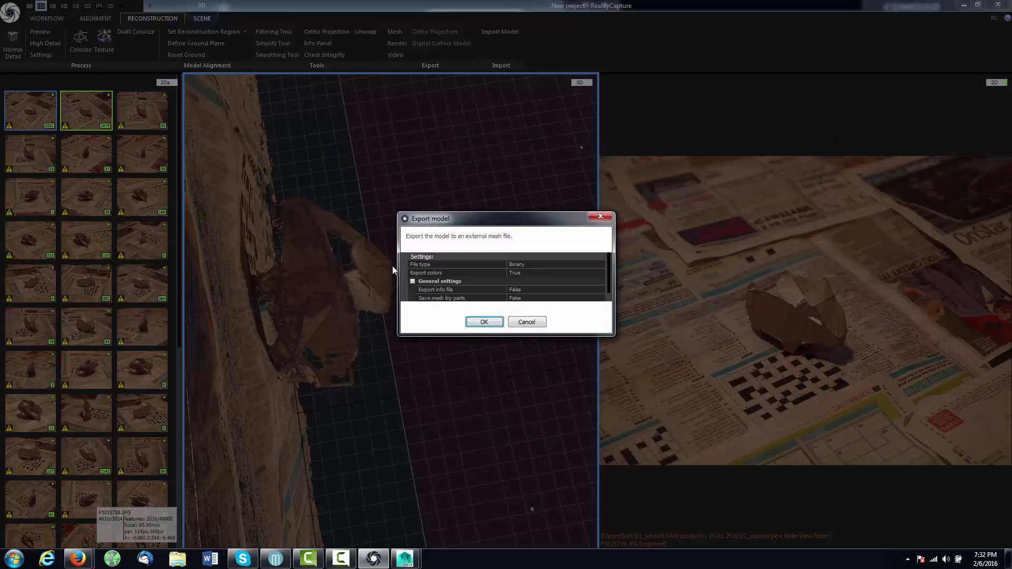
click(484, 321)
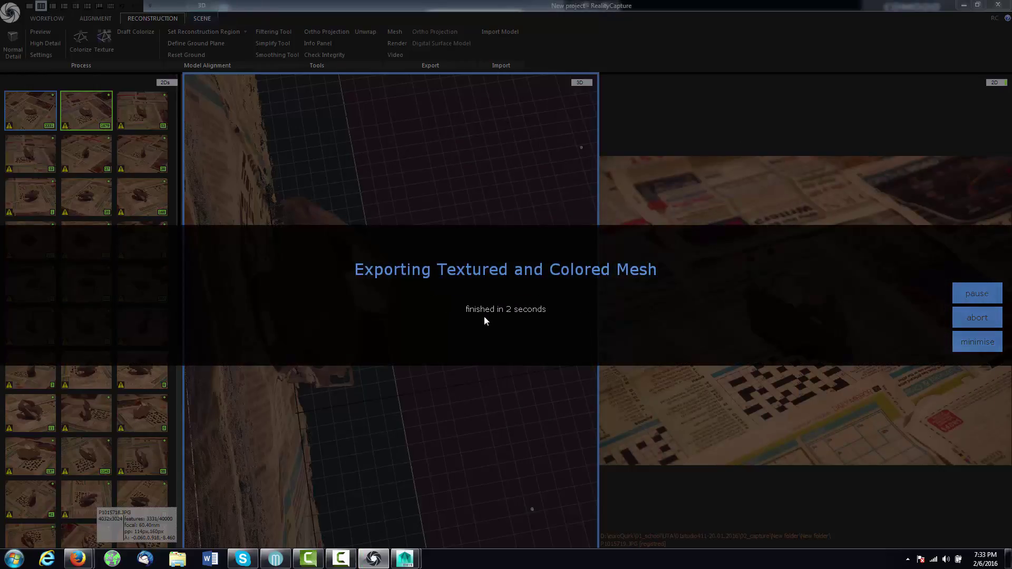
click(260, 363)
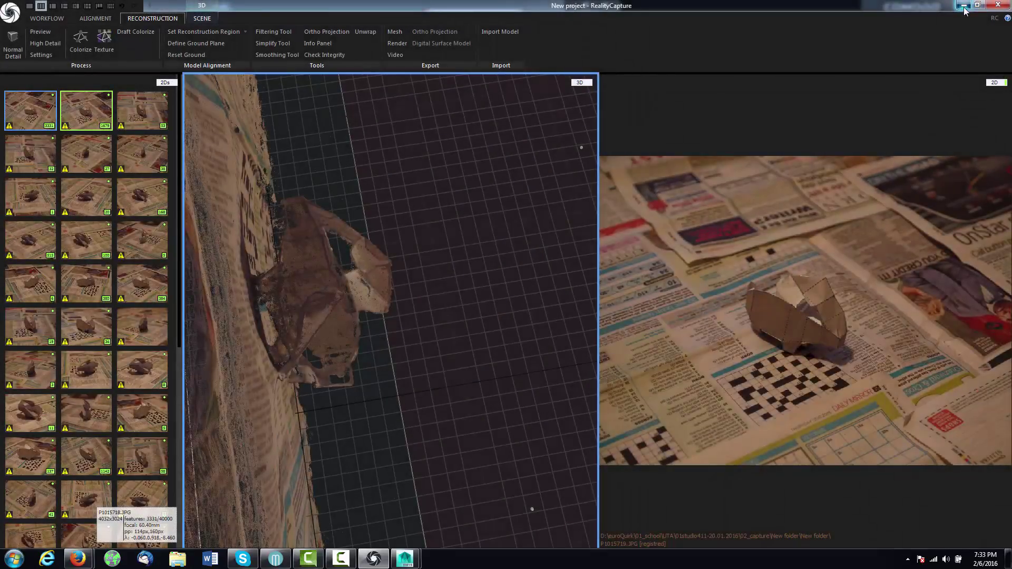
Minimise the open windows and launch Rhinoceros from the desktop
click(964, 4)
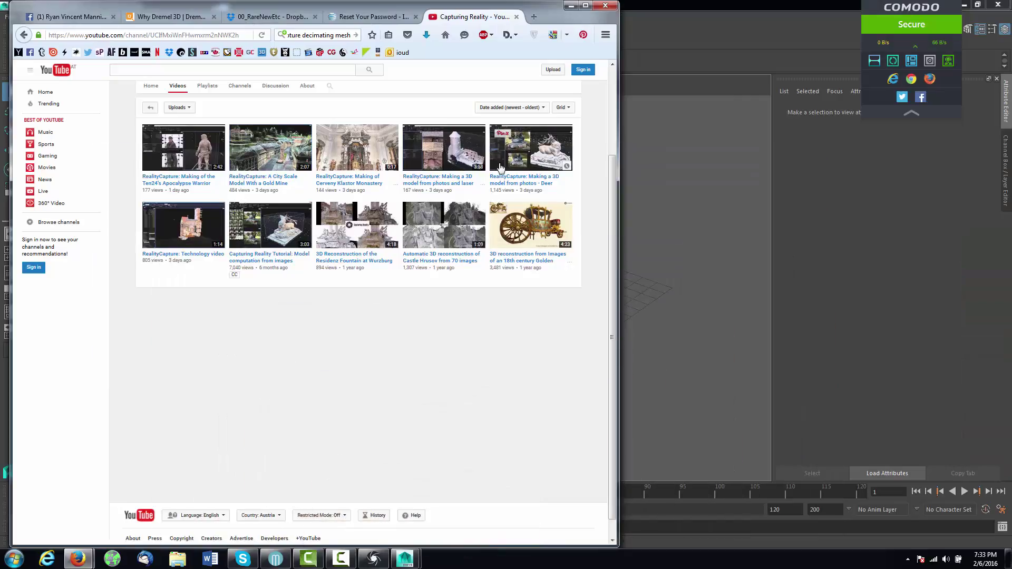
click(571, 6)
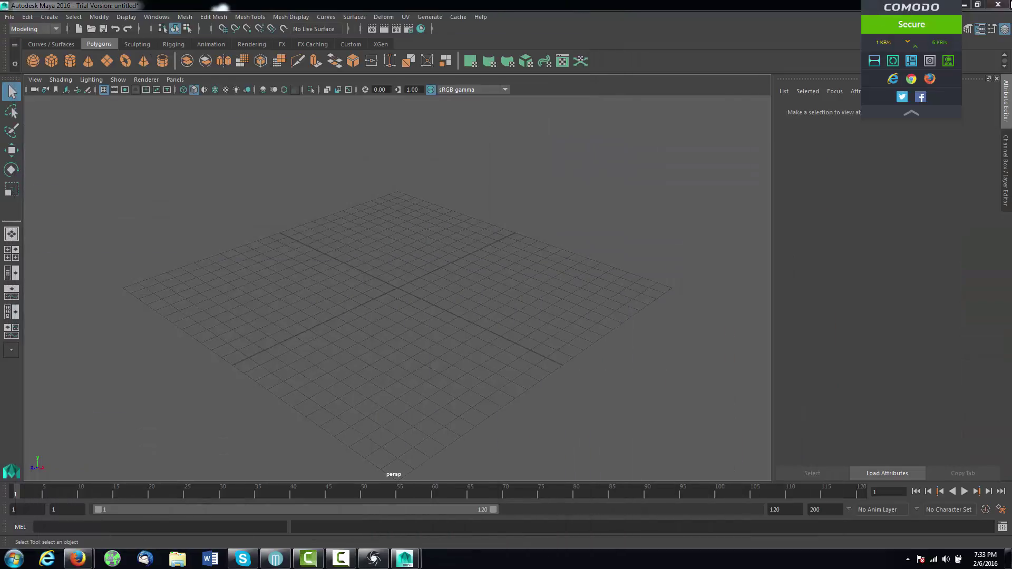
click(965, 5)
double_click(501, 240)
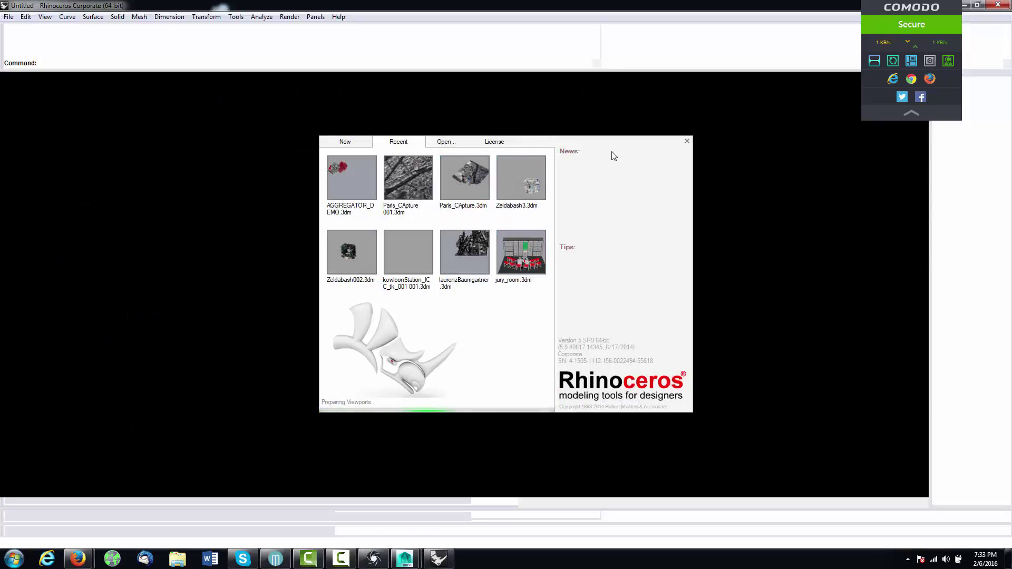
Open BearMesh.ply from euroQuirk\01_school\UTA\01studio411-20.01.2016\02_capture
click(443, 145)
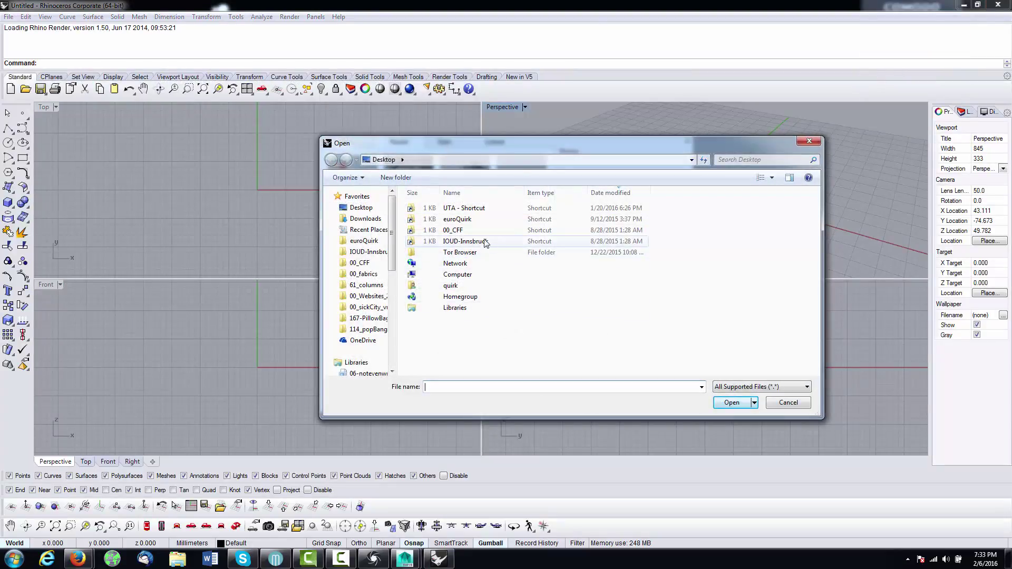
double_click(458, 220)
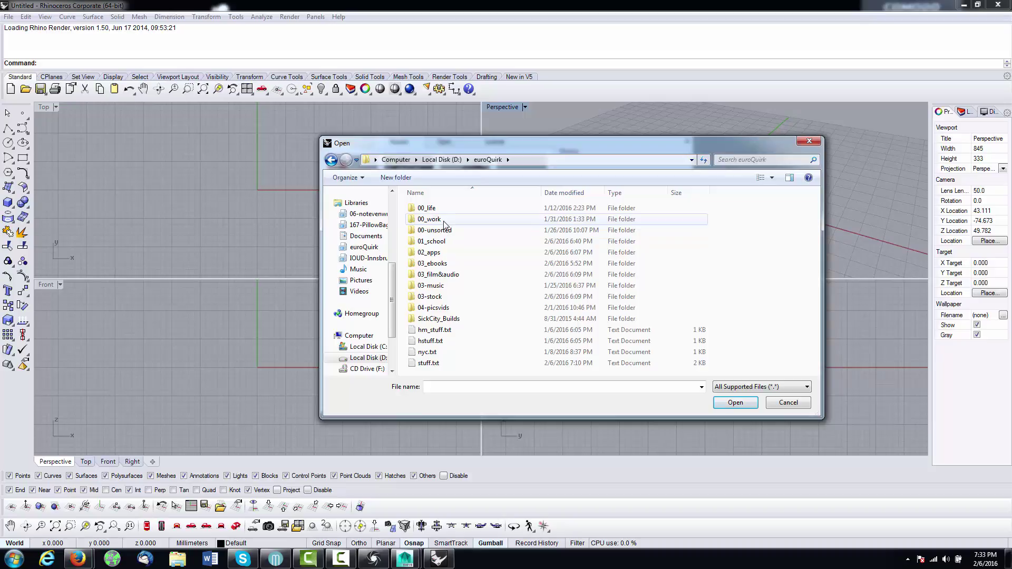
double_click(443, 241)
double_click(443, 252)
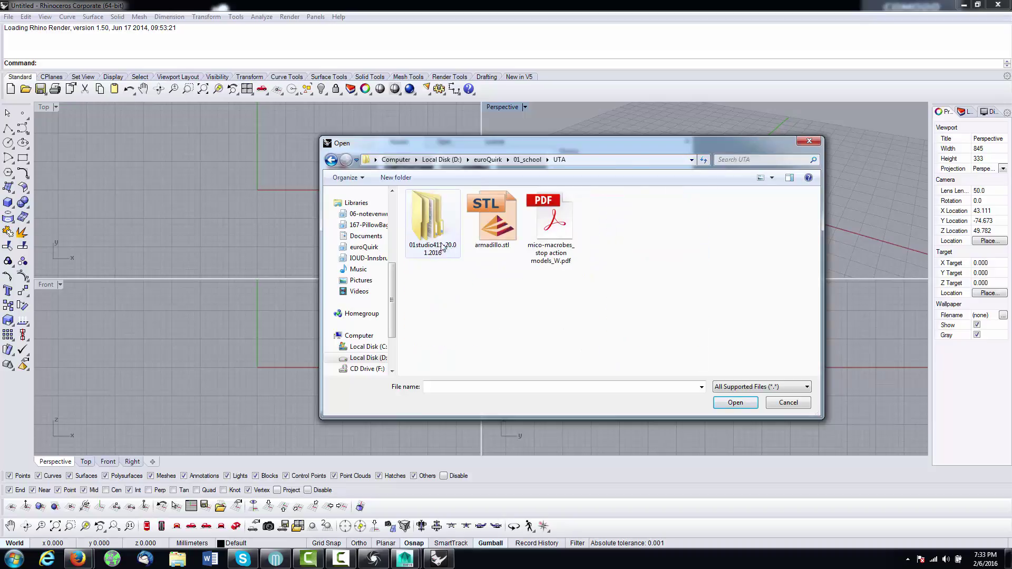
double_click(442, 248)
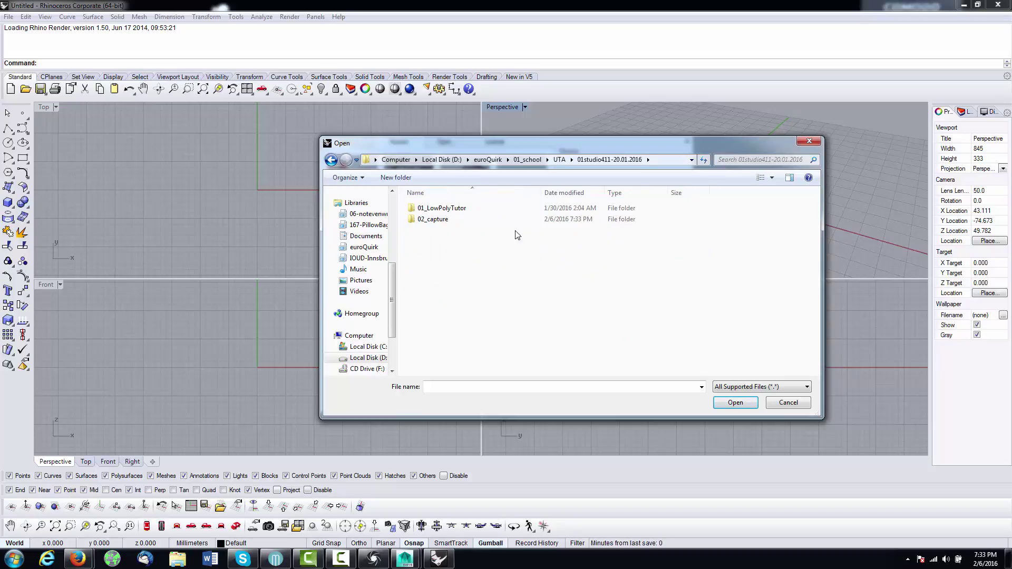
double_click(459, 219)
click(460, 223)
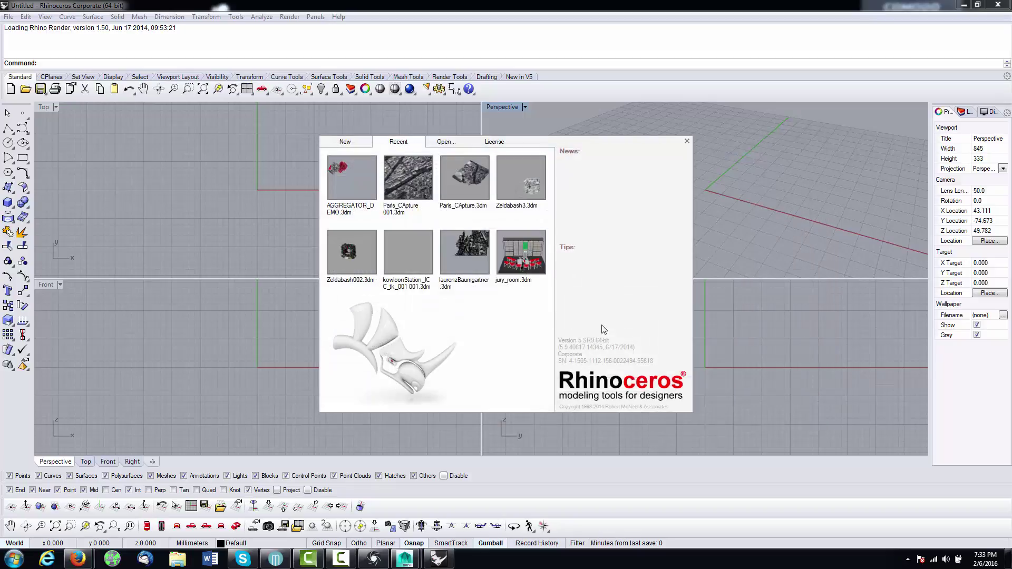
click(690, 144)
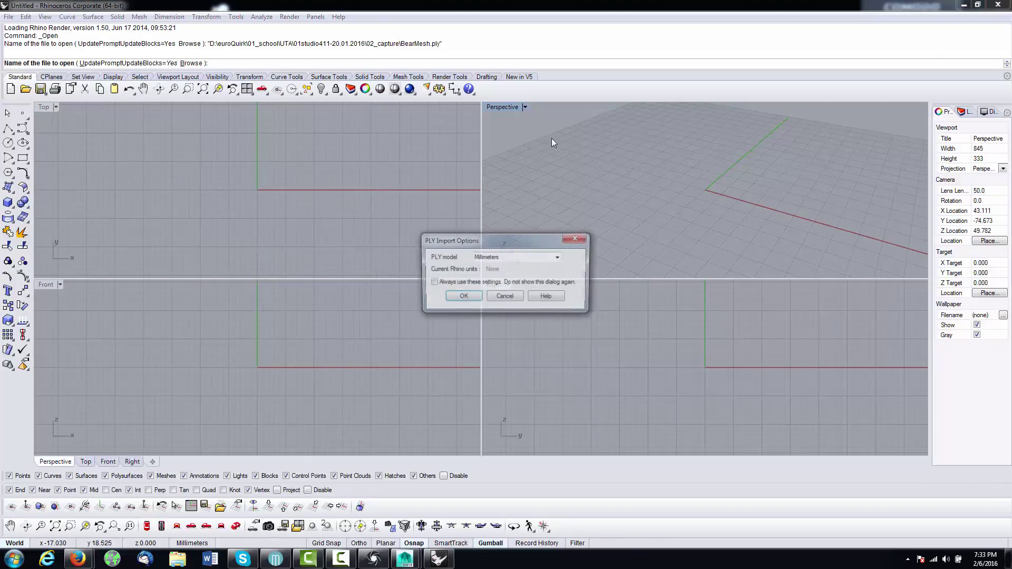
Import BearMesh in millimetres and view the textured scan in Rendered Perspective mode
click(463, 298)
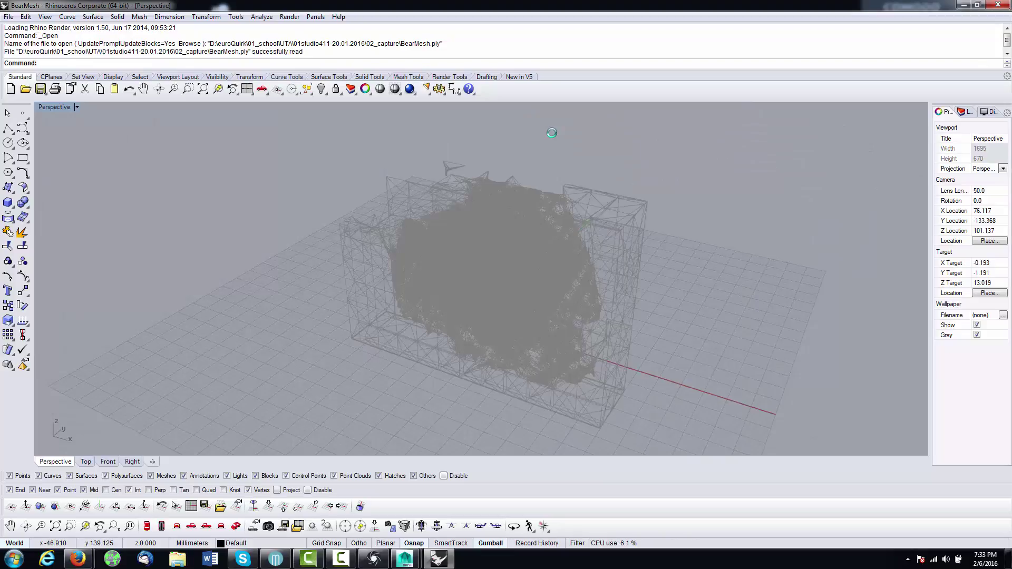
click(396, 96)
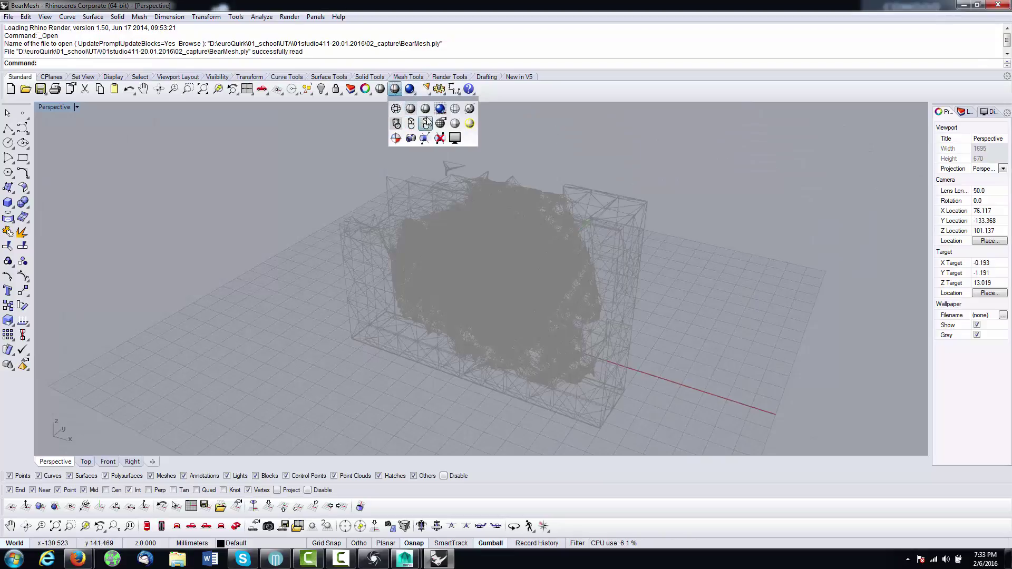
click(439, 113)
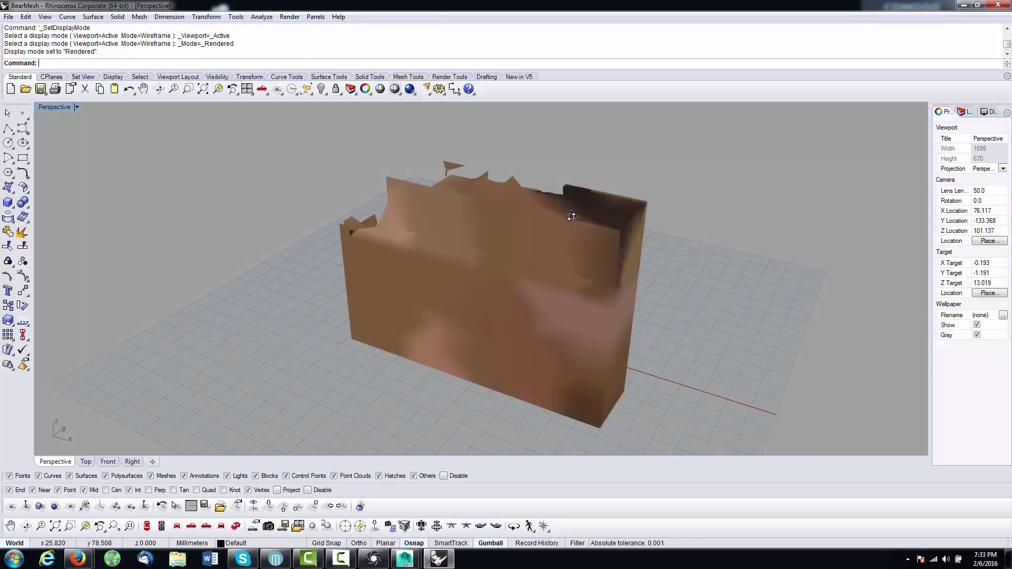
right_drag(682, 223, 387, 186)
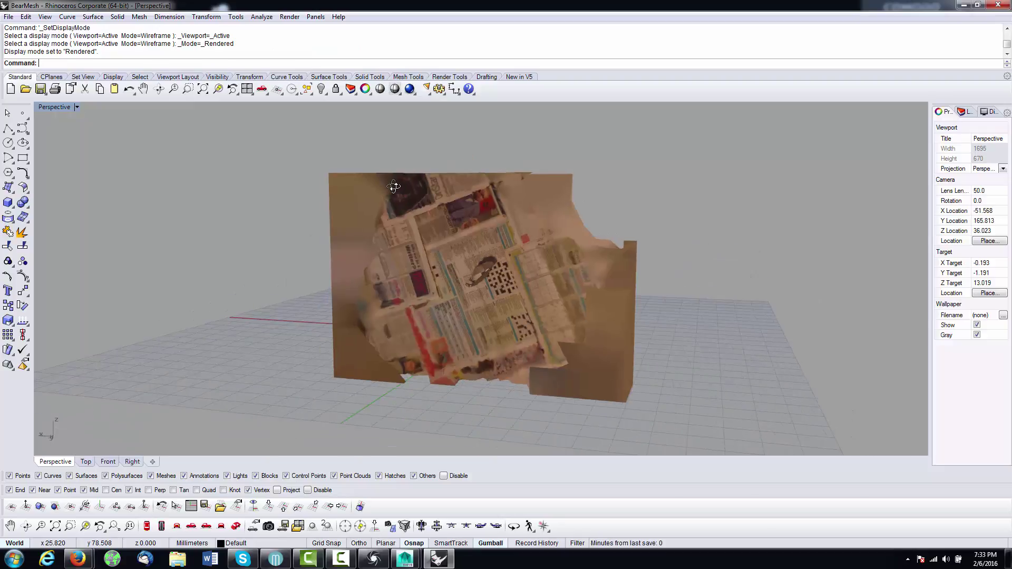
scroll(557, 323, up, 3)
right_drag(557, 318, 609, 307)
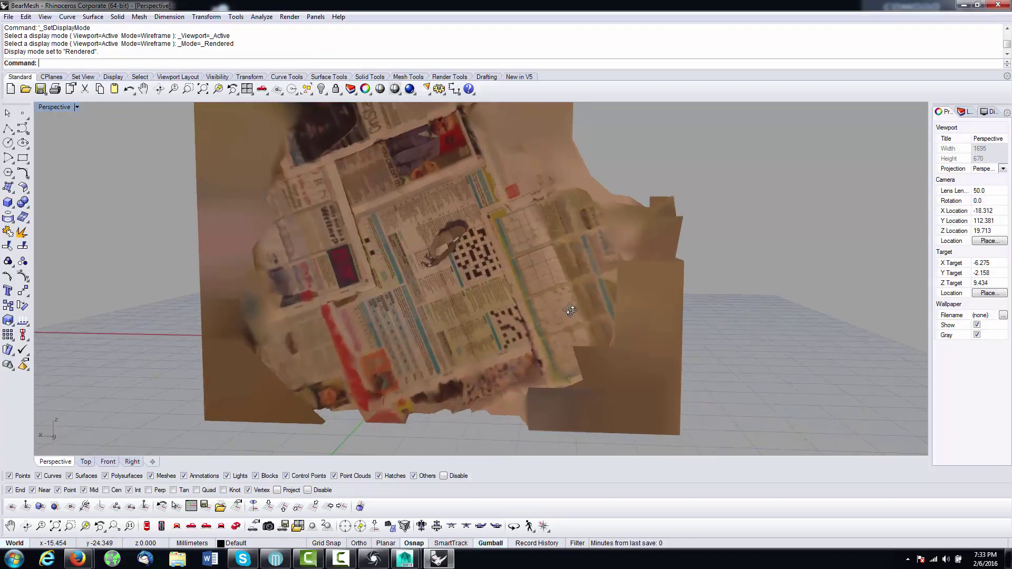
scroll(610, 309, down, 4)
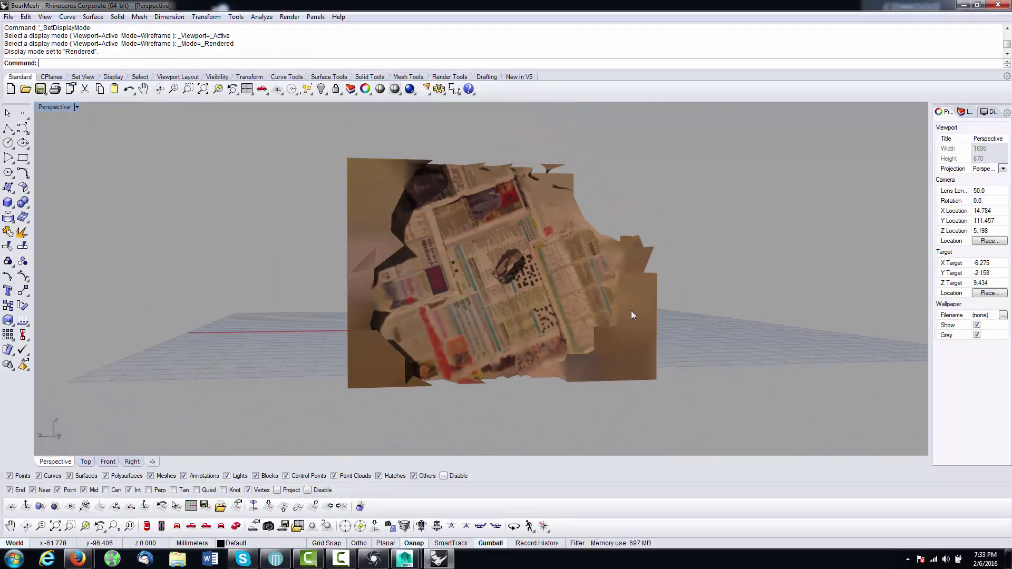
right_drag(631, 312, 736, 343)
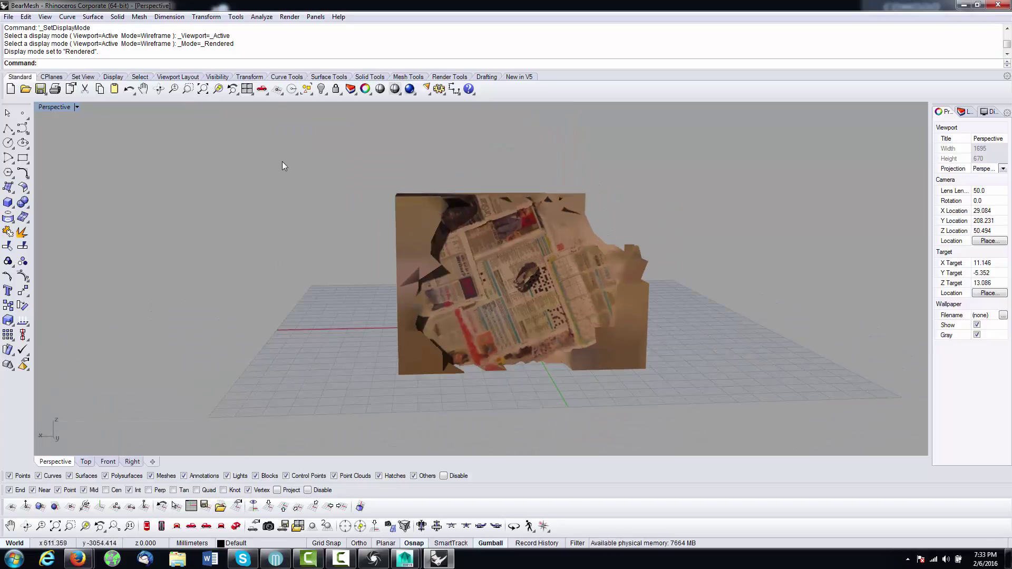
click(24, 220)
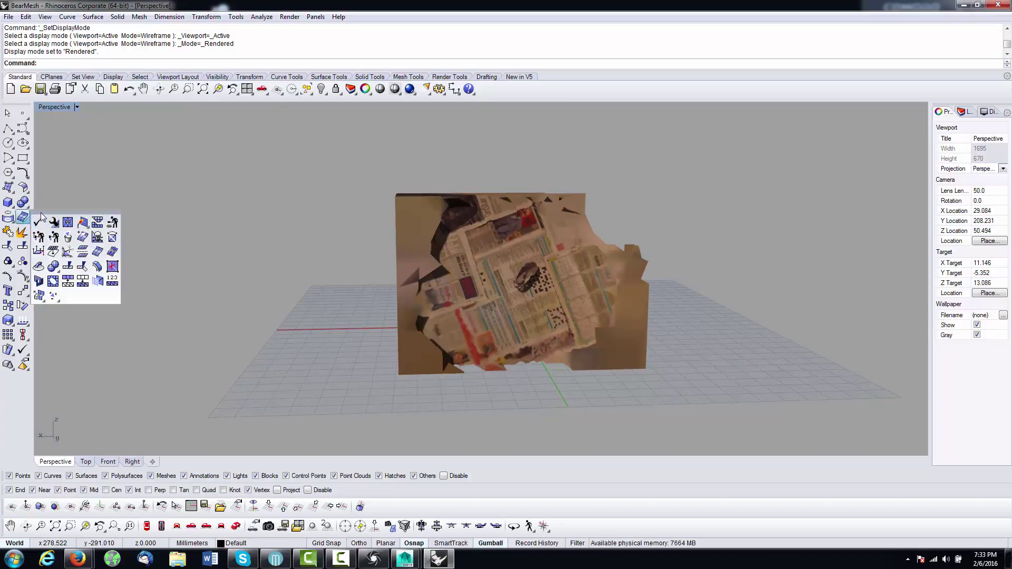
Delete the newspaper backdrop with DeleteMeshFaces, removing 615748 then 1152768 faces
drag(43, 214, 140, 182)
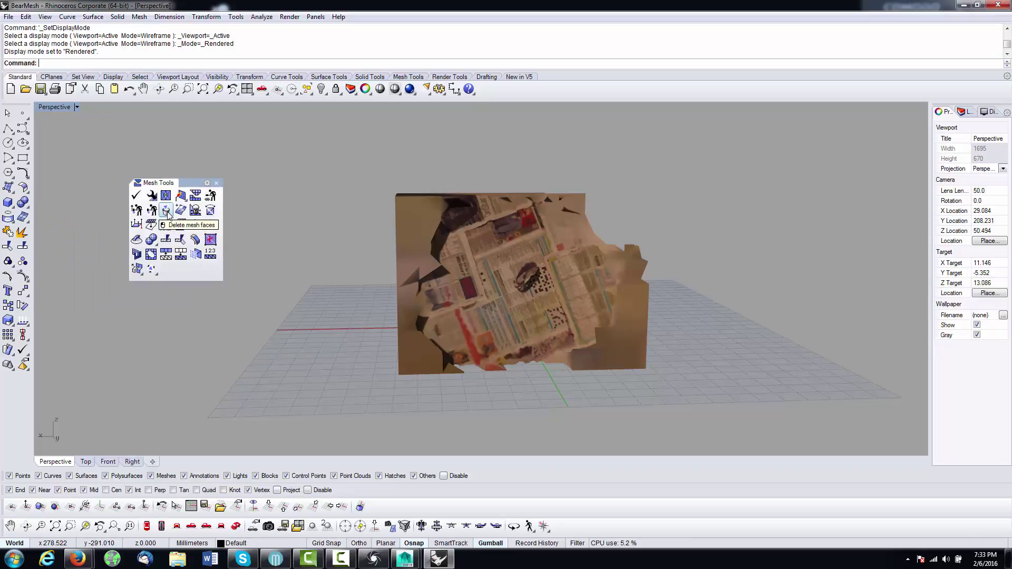
click(167, 212)
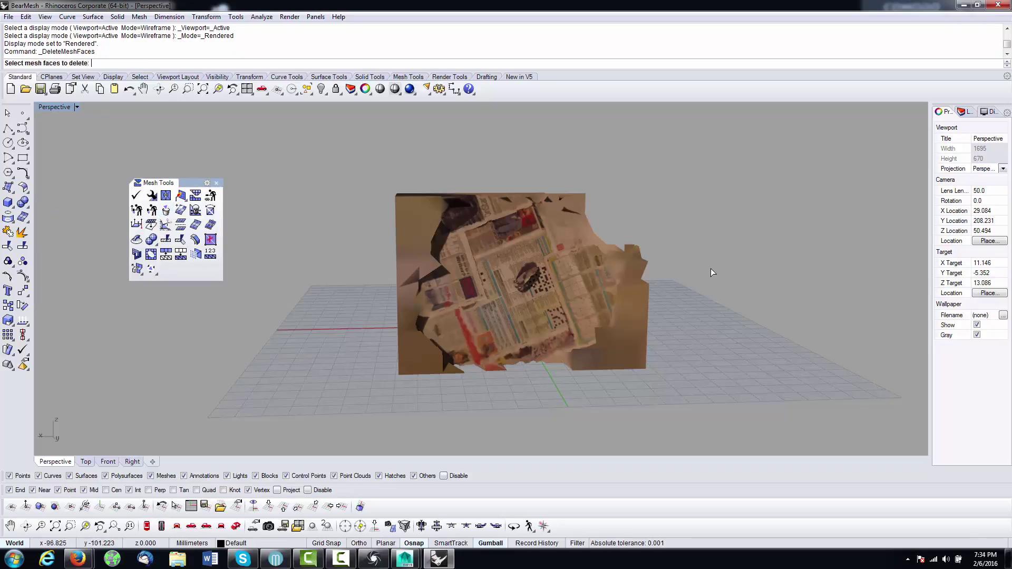
shift+right_drag(711, 268, 523, 358)
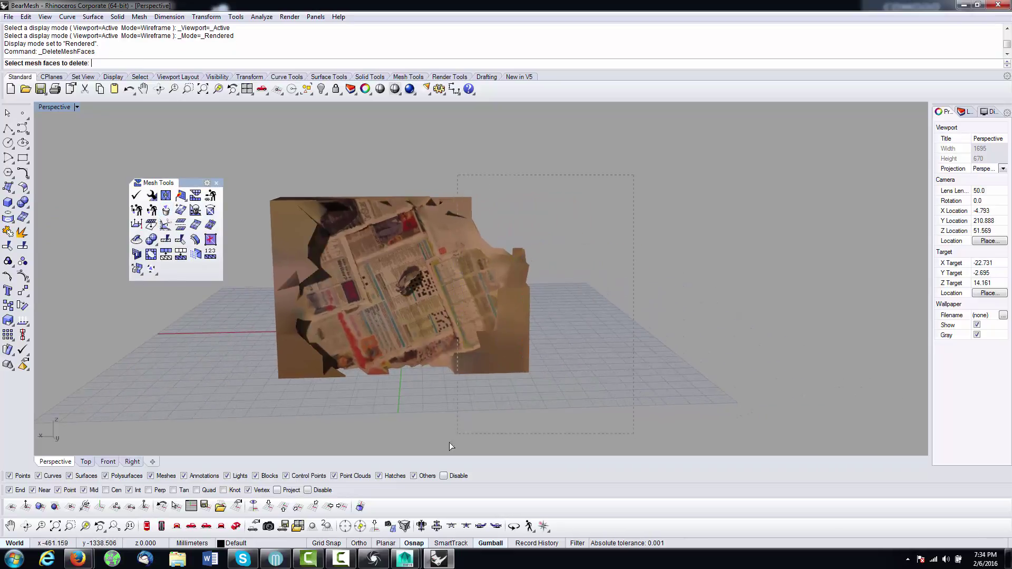
drag(439, 457, 437, 461)
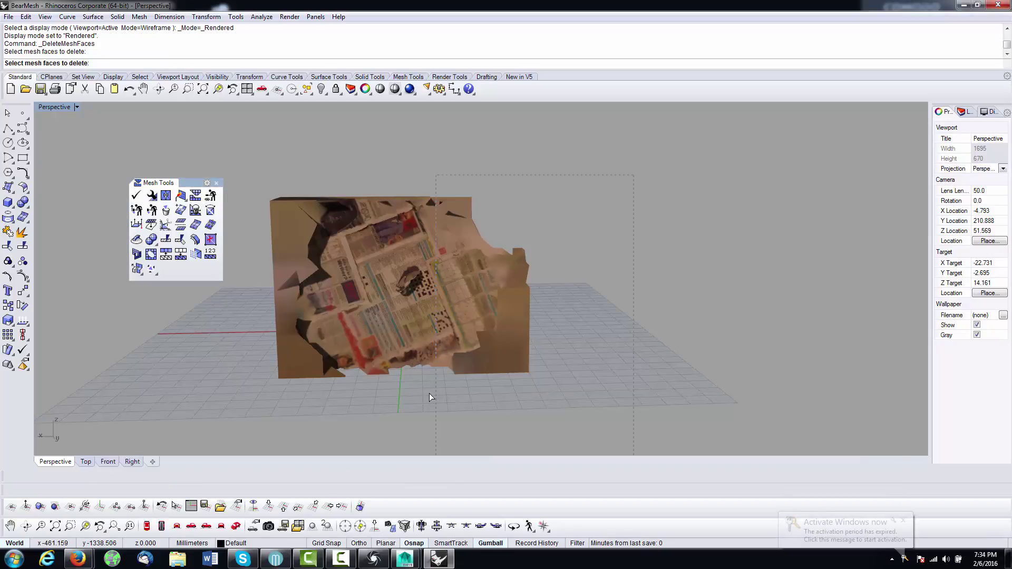
drag(634, 175, 430, 398)
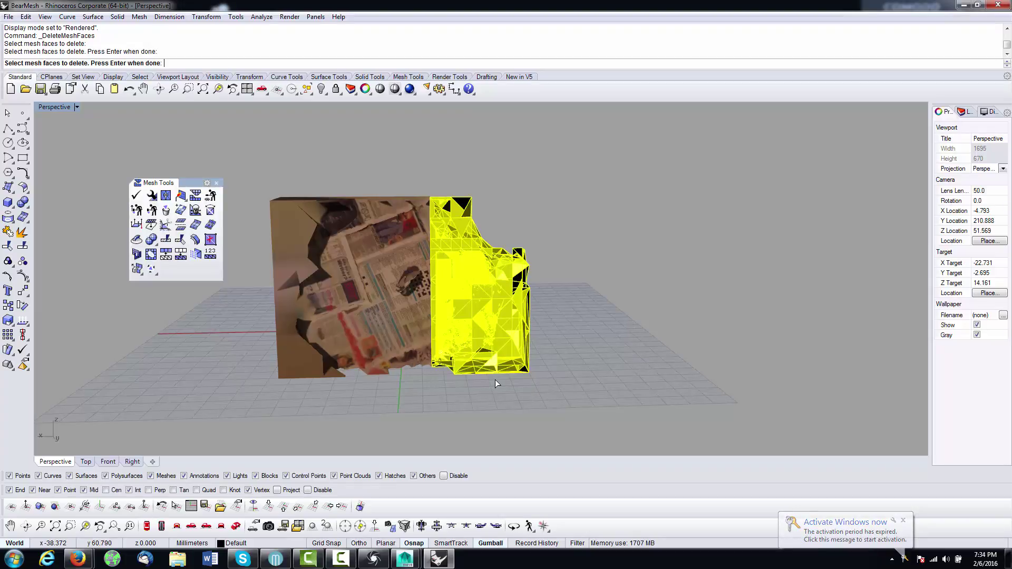
key(Return)
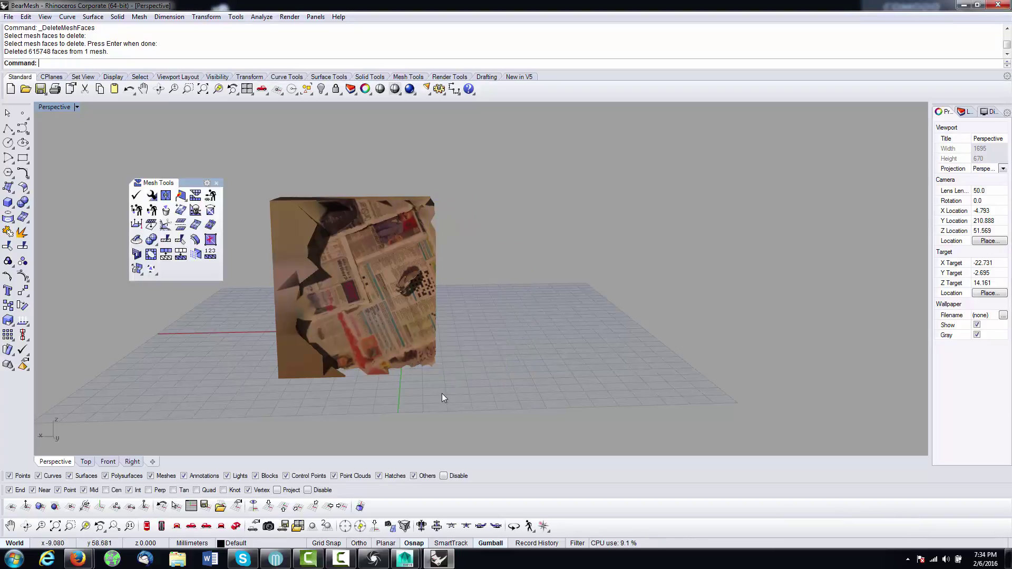
key(Return)
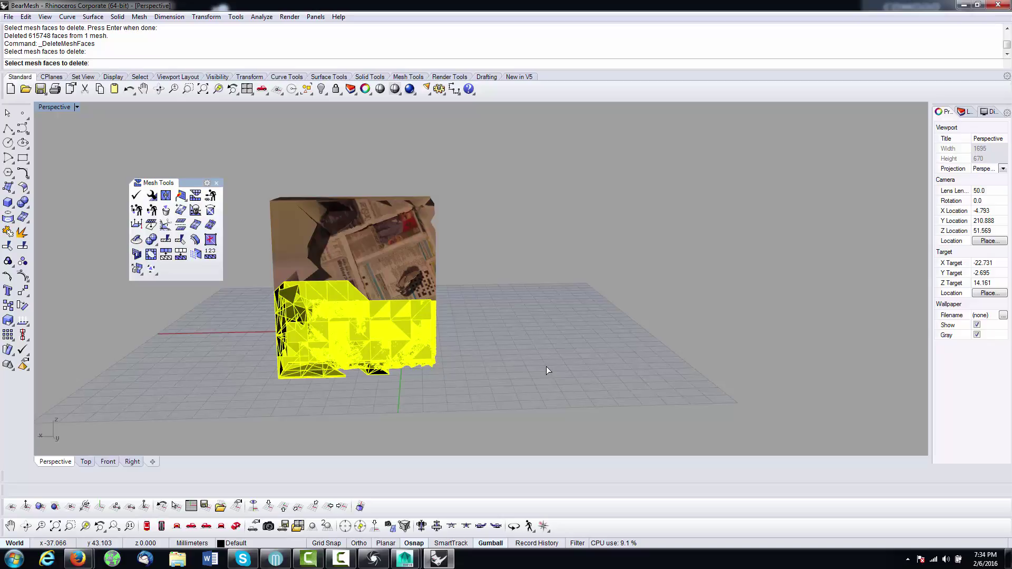
key(Return)
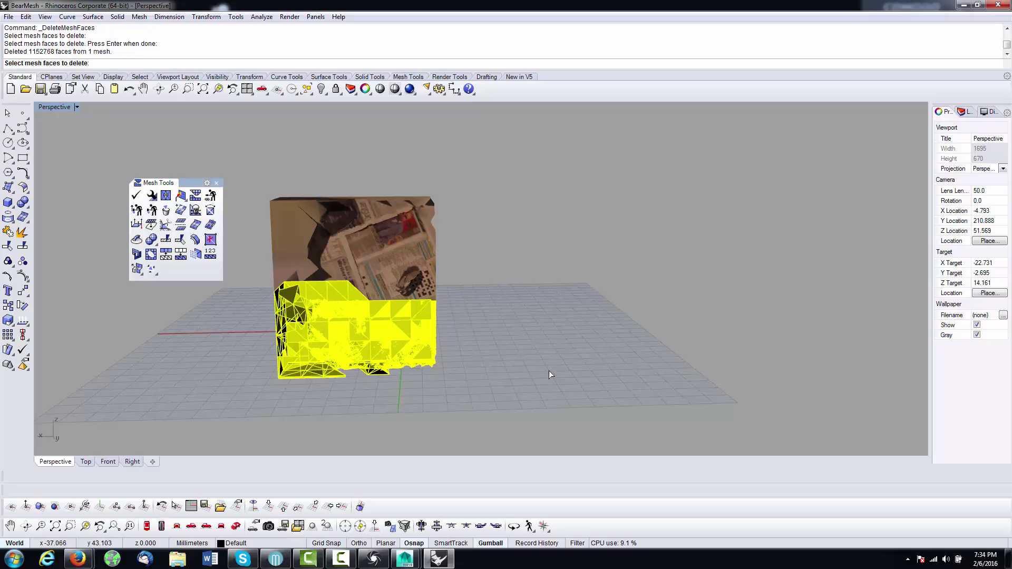
click(341, 559)
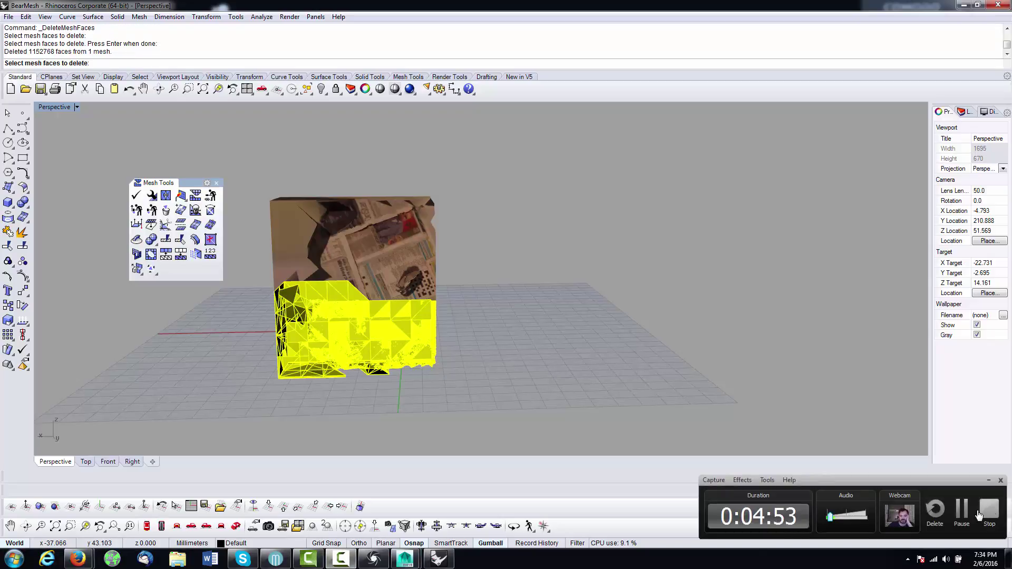
Move the trimmed scan mesh from a picked base point to the 0,0 origin
right_drag(414, 233, 479, 278)
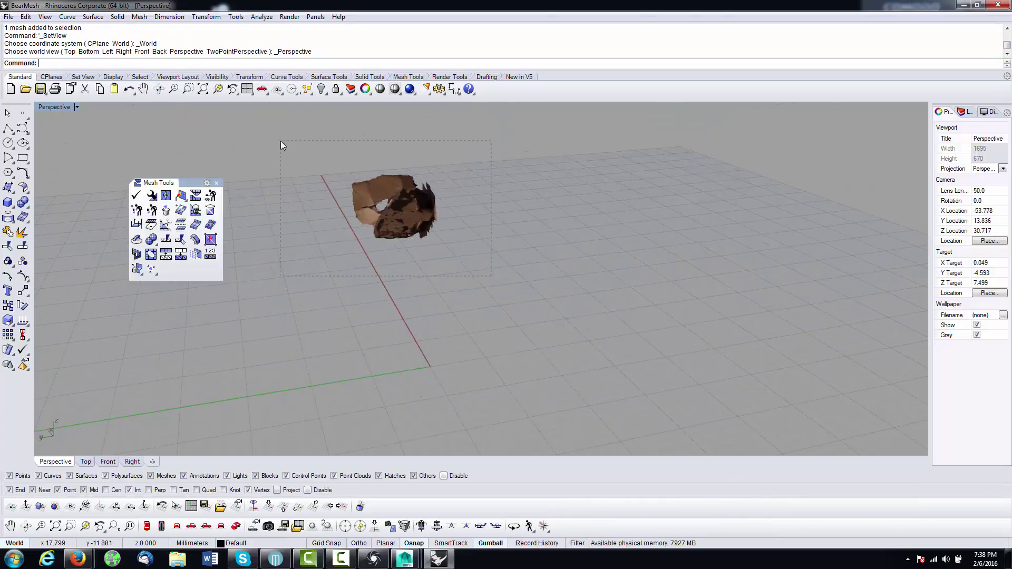
drag(281, 141, 302, 153)
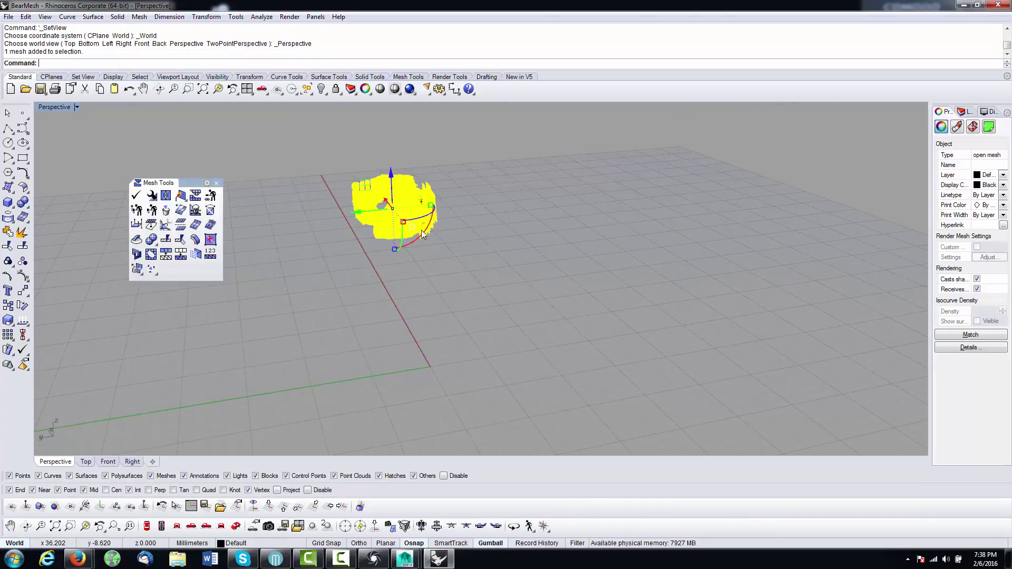
drag(424, 234, 486, 279)
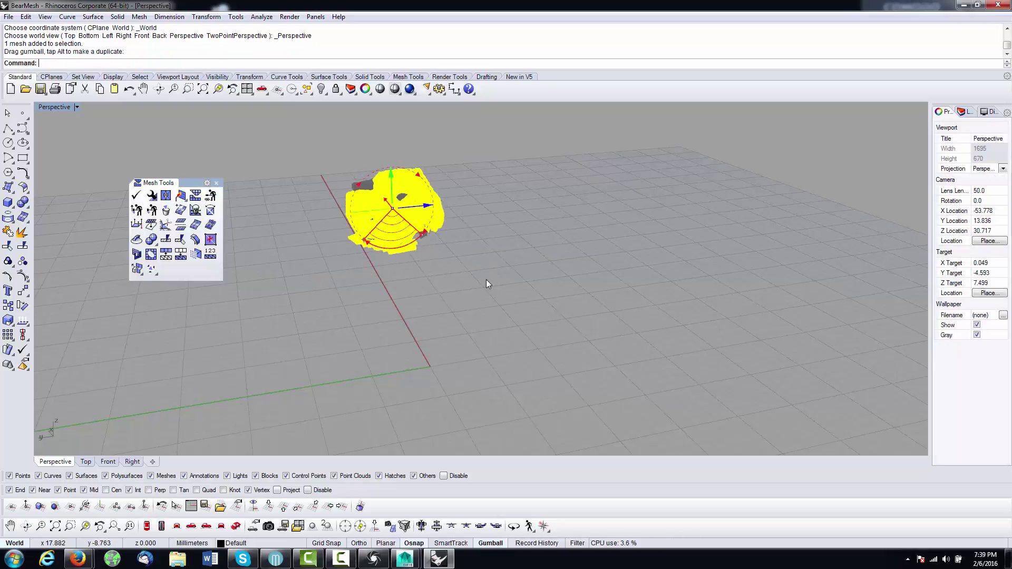
key(Escape)
right_drag(464, 298, 567, 282)
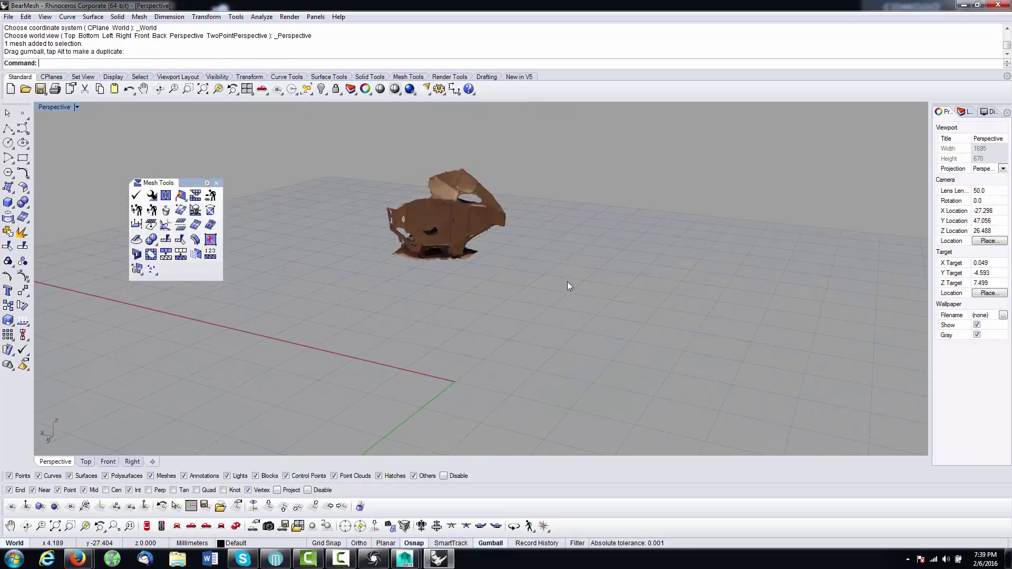
drag(335, 139, 335, 139)
key(Return)
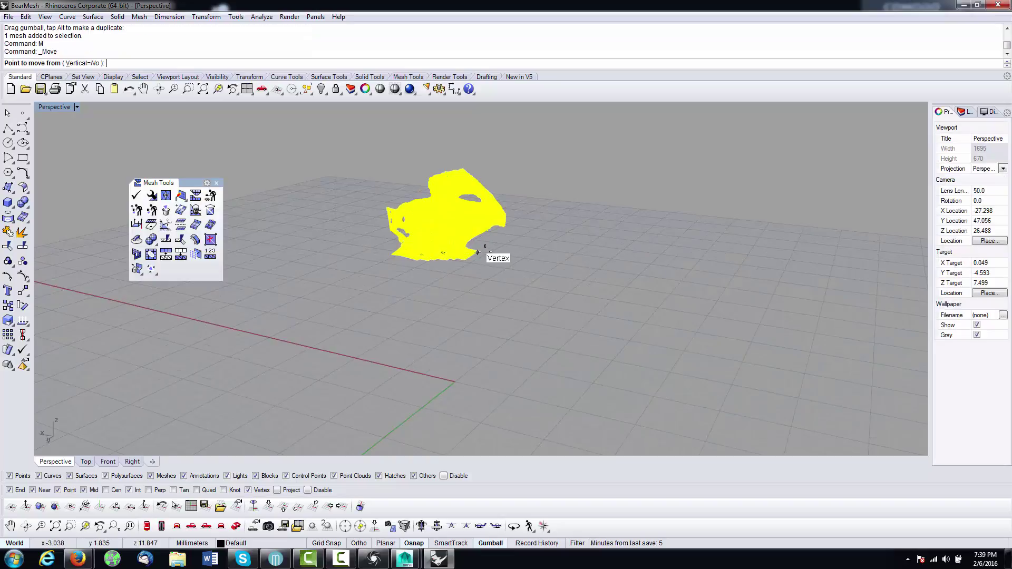
click(478, 252)
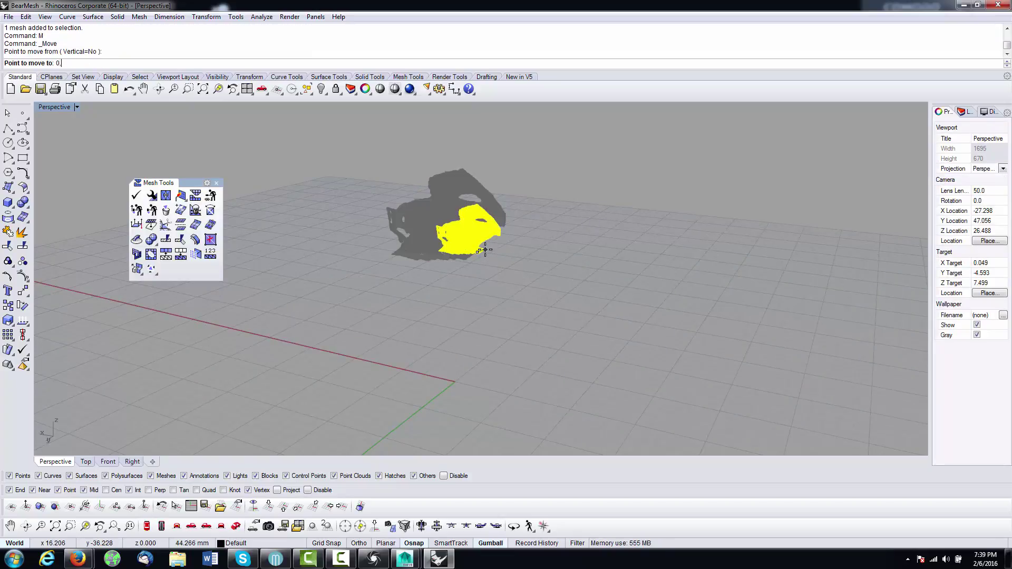
text(,0)
key(Return)
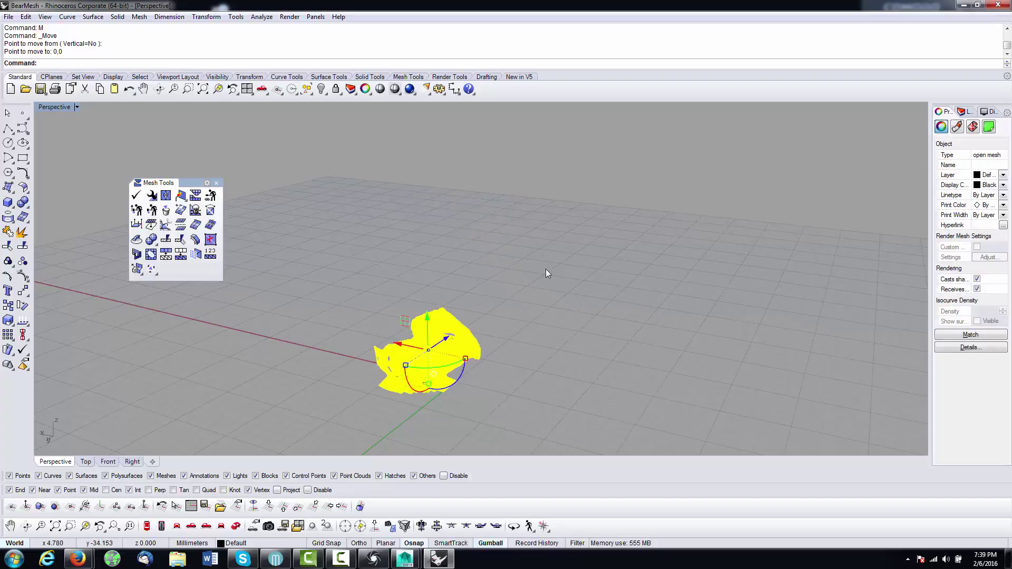
click(546, 269)
Switch the Perspective viewport to Shaded display and view the mesh from a low side angle
right_drag(468, 362, 567, 260)
scroll(561, 256, up, 3)
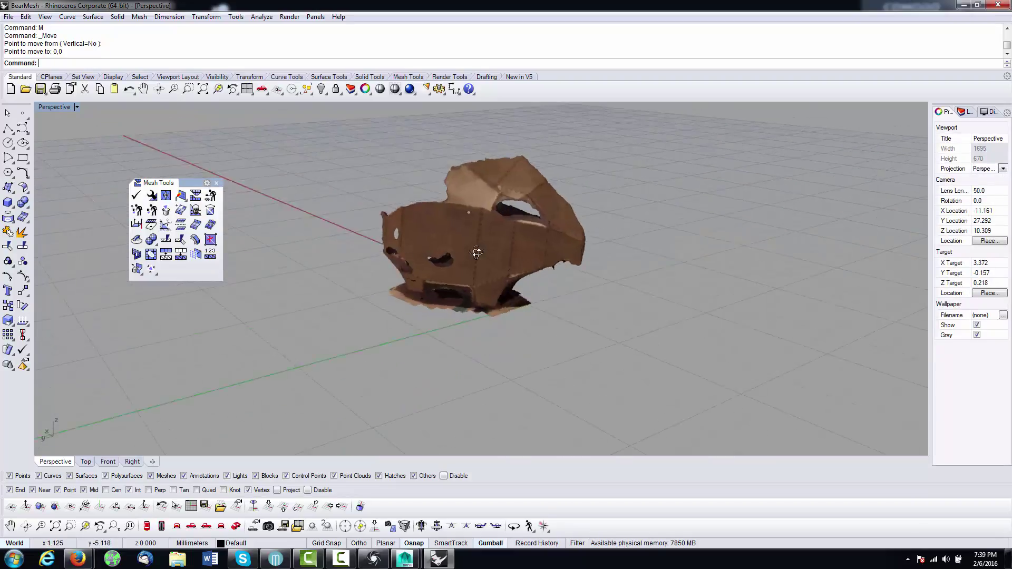
mouse_move(477, 253)
right_down()
mouse_move(634, 217)
mouse_move(532, 226)
mouse_move(499, 216)
mouse_move(478, 227)
right_up()
scroll(533, 227, up, 3)
click(478, 227)
click(395, 91)
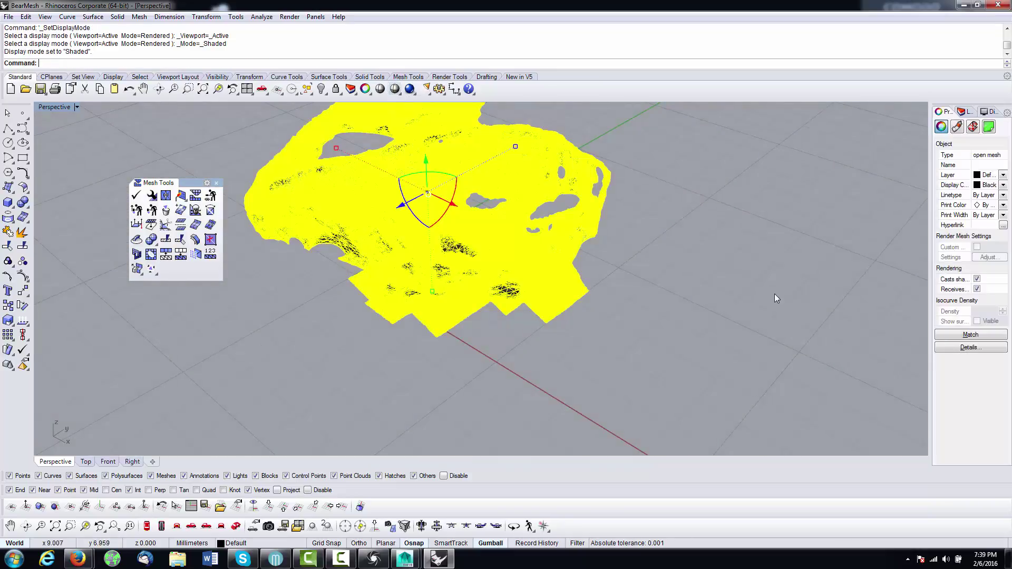
click(773, 293)
mouse_move(570, 279)
right_down()
mouse_move(752, 230)
mouse_move(384, 247)
right_up()
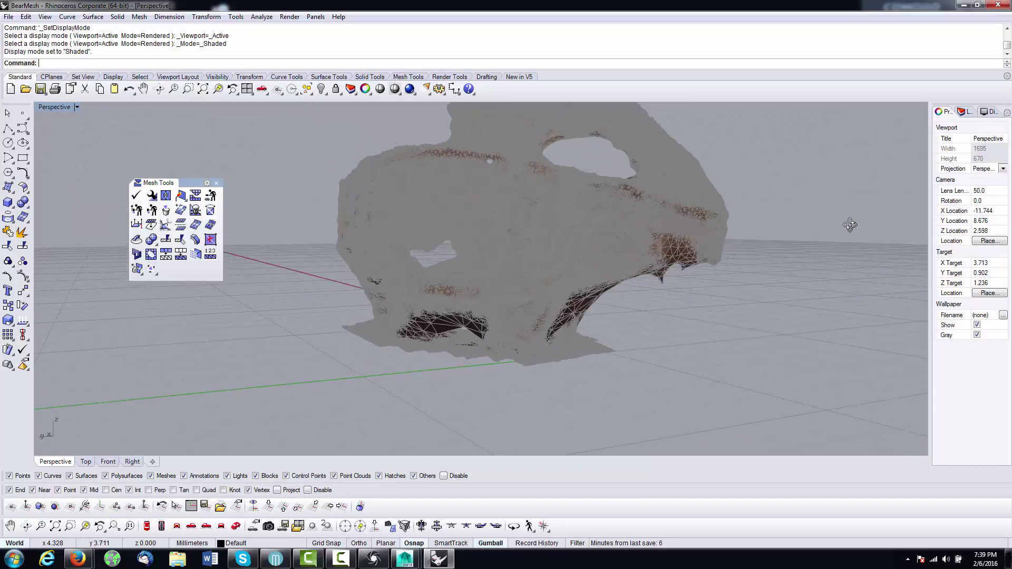
click(384, 247)
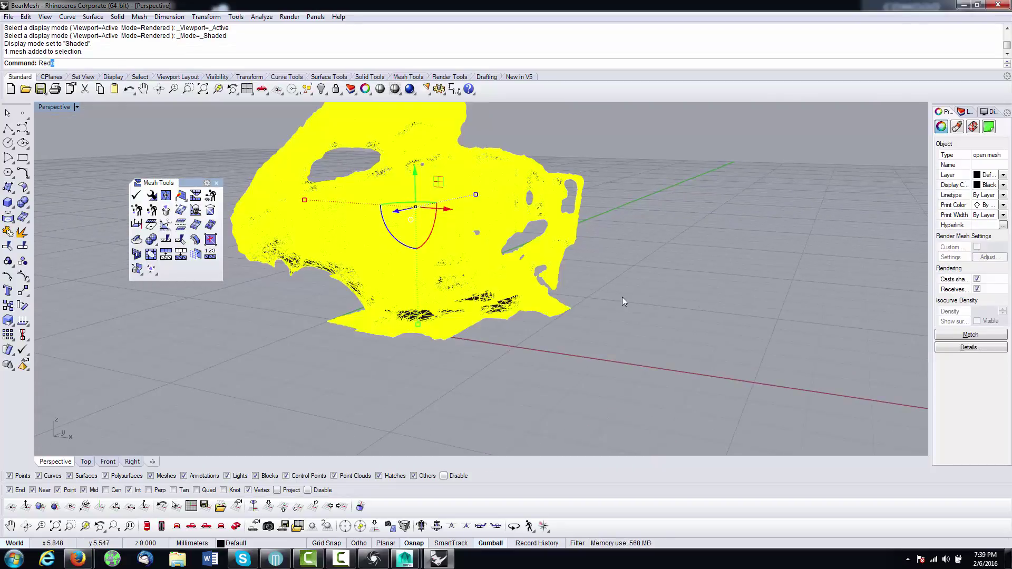
Reduce the scan by 50 percent with ReduceMesh, from 391435 to 186561 faces
text(uceMesh)
key(Return)
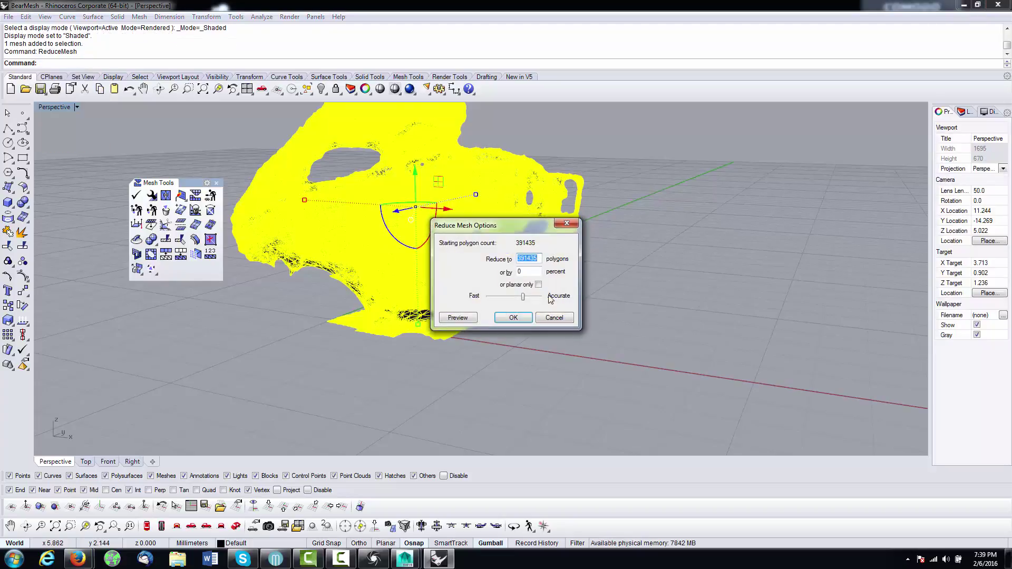
drag(496, 225, 628, 209)
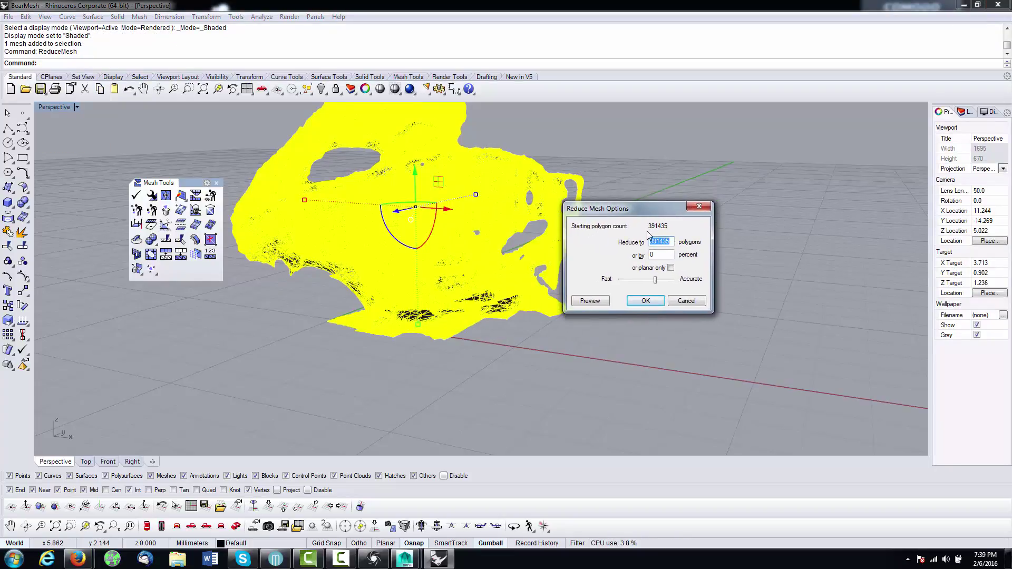
drag(659, 256, 619, 260)
text(50)
click(595, 302)
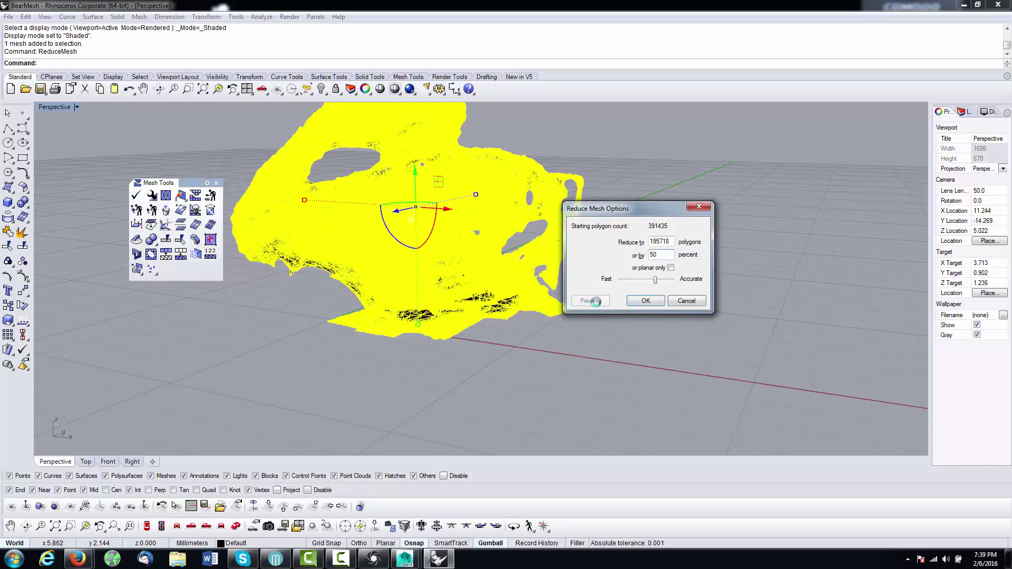
click(653, 302)
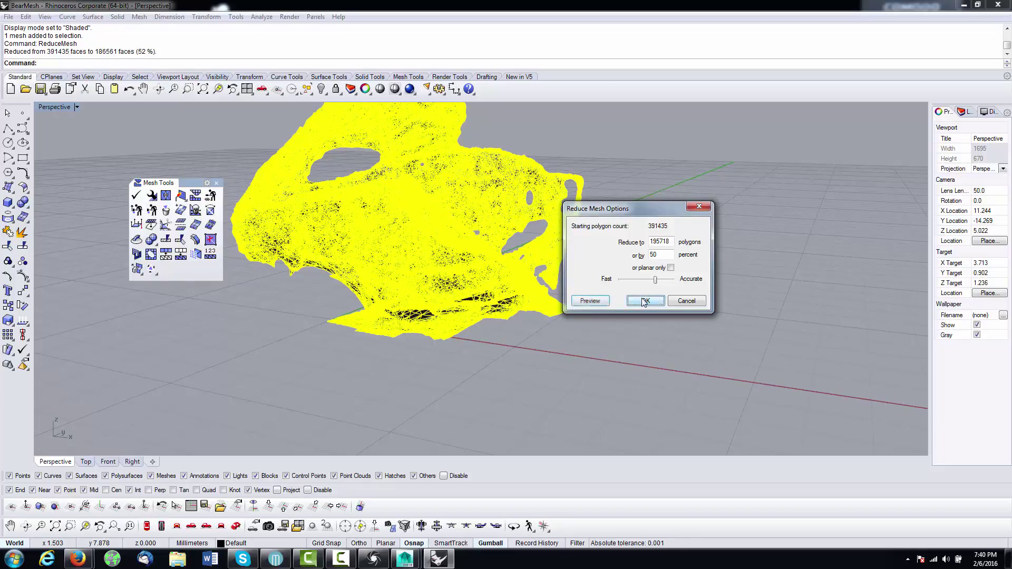
key(Return)
click(599, 368)
Zoom in under the arch and delete its stray faces with DeleteMeshFaces
mouse_move(599, 368)
right_down()
mouse_move(438, 334)
mouse_move(483, 340)
right_up()
scroll(387, 340, up, 8)
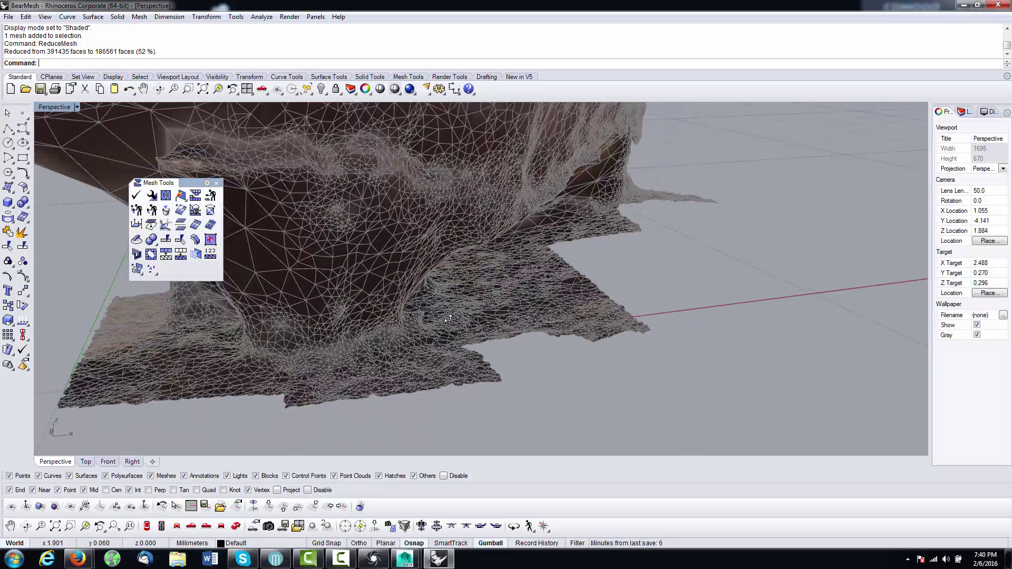
right_drag(400, 298, 361, 287)
scroll(626, 315, up, 1)
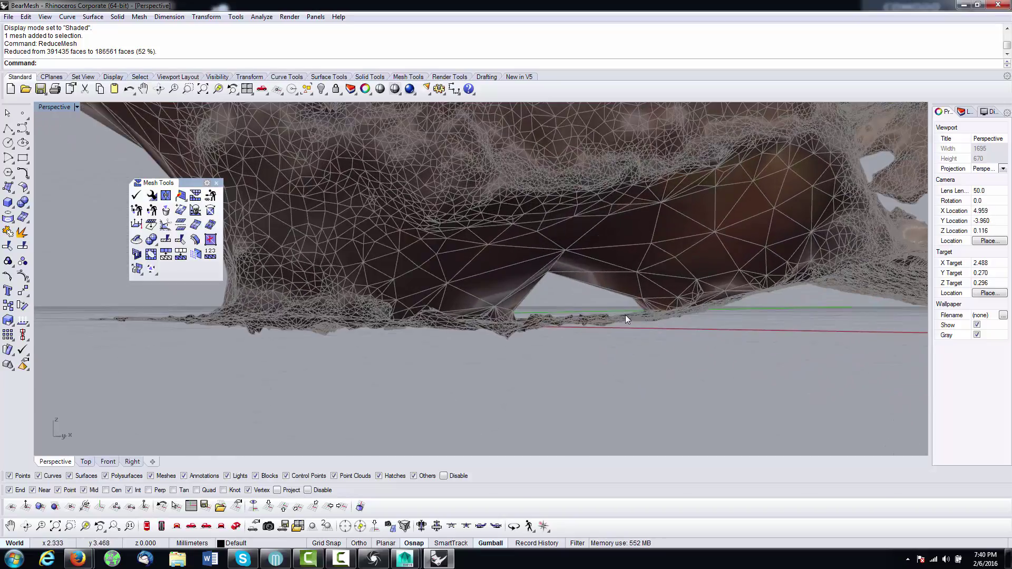
scroll(626, 315, up, 2)
scroll(625, 315, up, 2)
scroll(622, 319, up, 2)
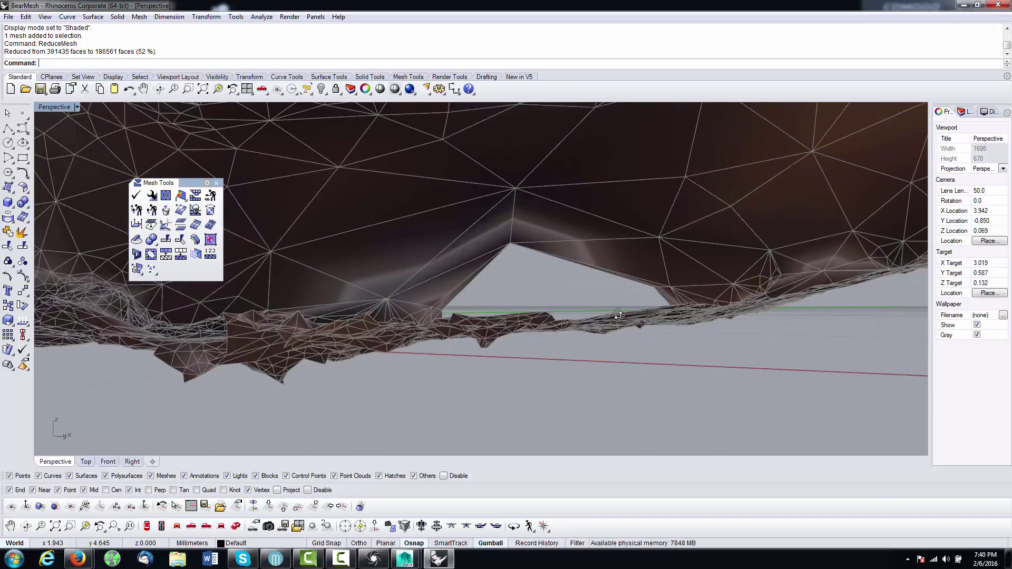
right_drag(623, 319, 617, 323)
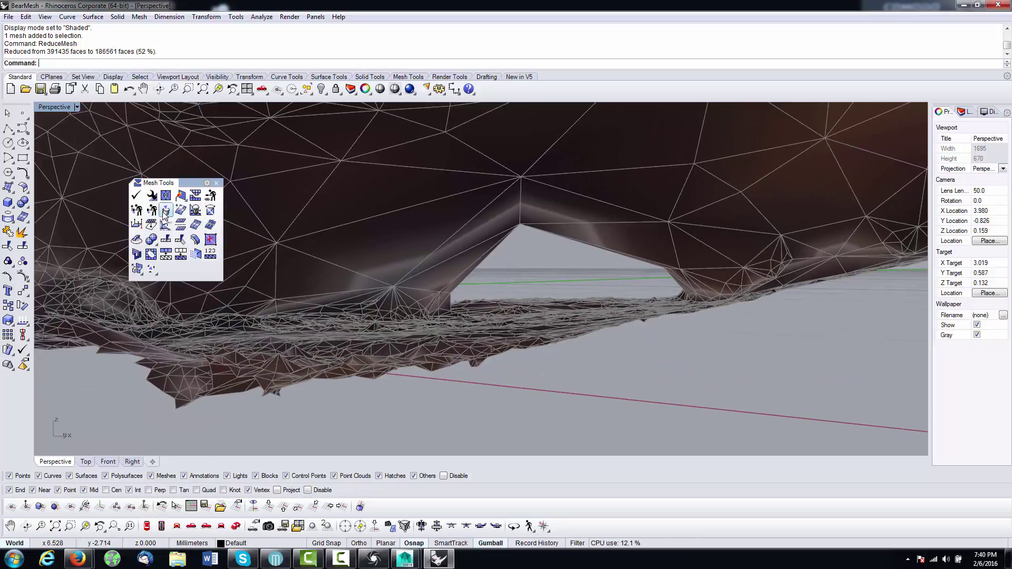
click(165, 210)
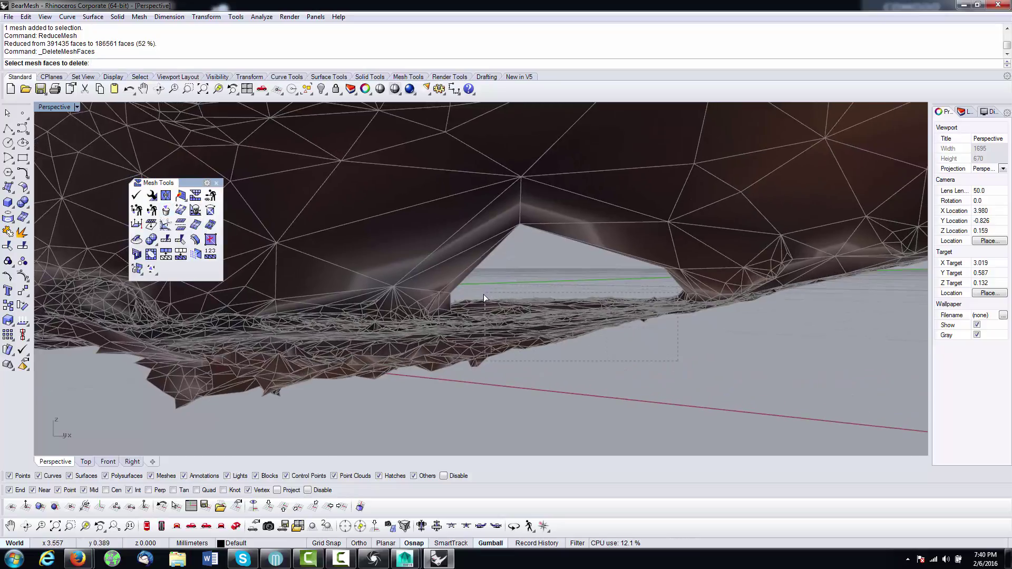
drag(455, 293, 460, 295)
key(Return)
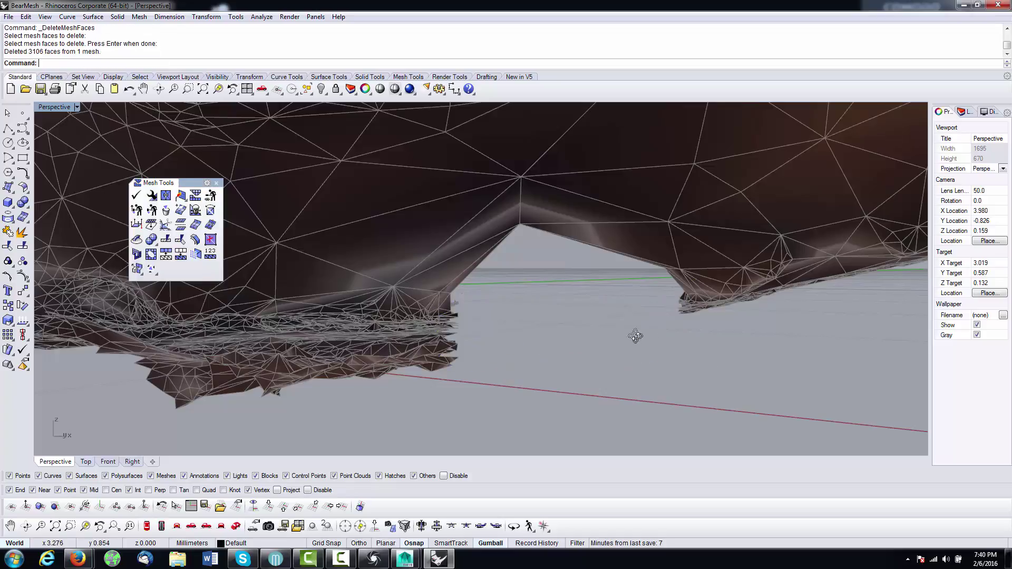
Delete the hanging ground faces at lower left and the small loose fragment below
mouse_move(636, 336)
right_down()
mouse_move(675, 345)
mouse_move(553, 368)
mouse_move(561, 382)
right_up()
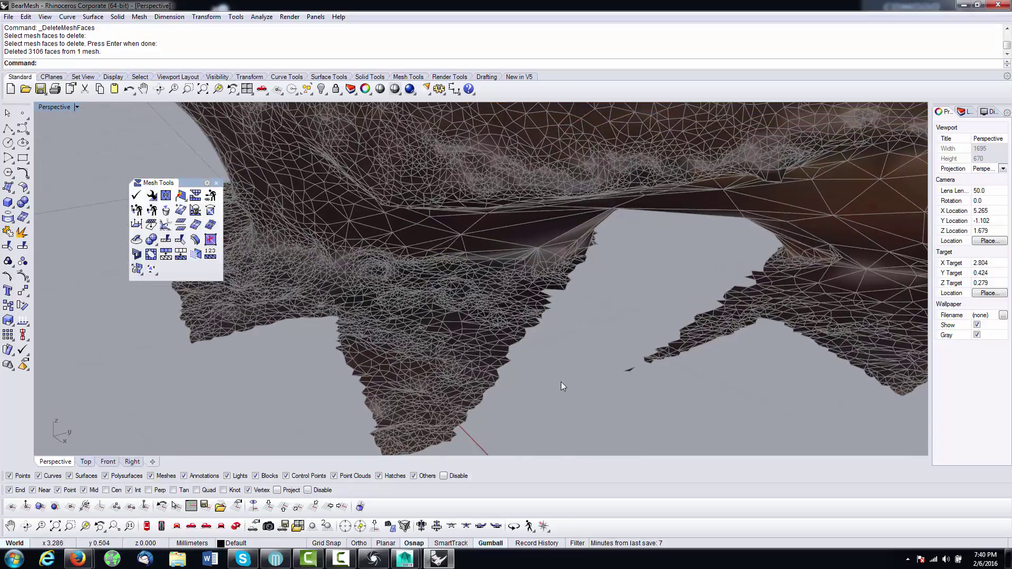
key(Return)
drag(578, 431, 362, 302)
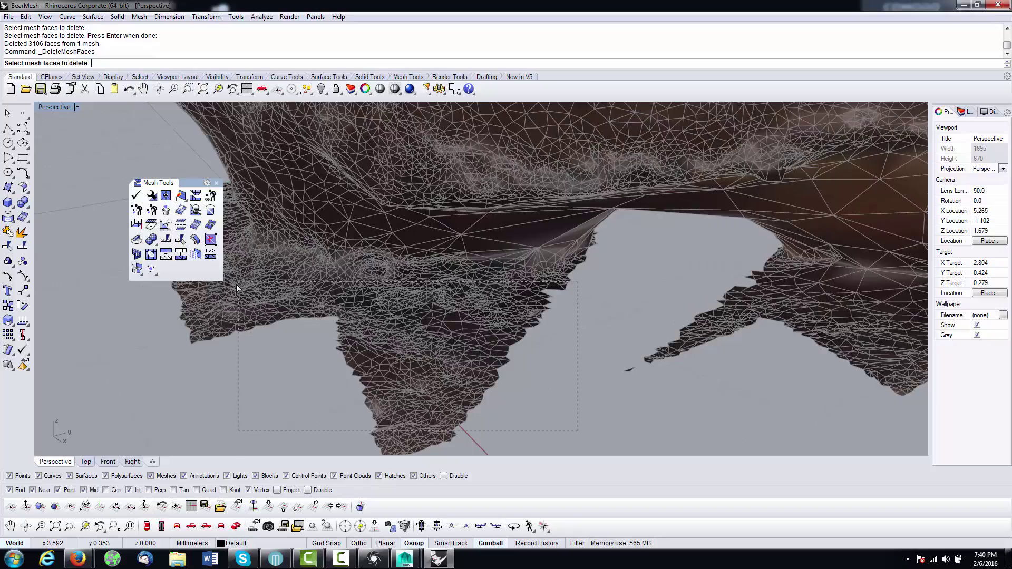
drag(237, 284, 232, 289)
key(Return)
mouse_move(464, 348)
right_down()
mouse_move(483, 350)
mouse_move(501, 388)
right_up()
key(Return)
drag(404, 353, 533, 395)
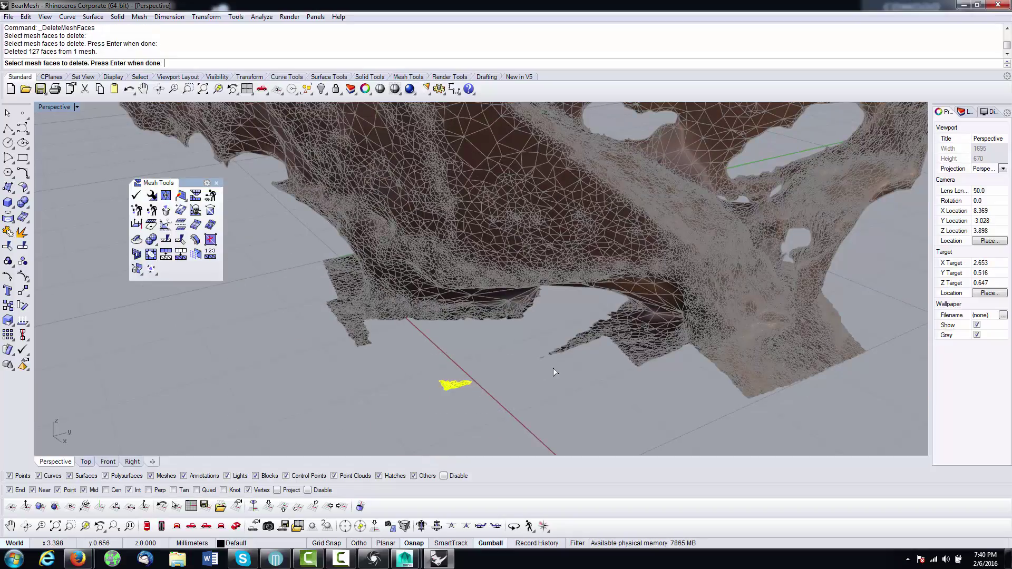
key(Return)
Delete the hanging flap of faces and the stray faces along the bottom edge
right_drag(554, 368, 651, 349)
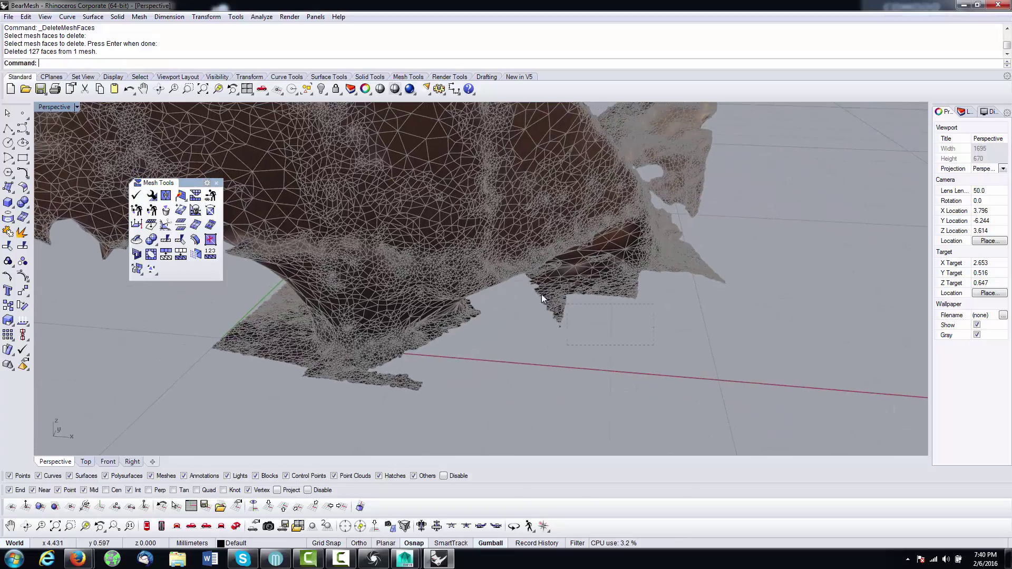
click(528, 289)
key(Return)
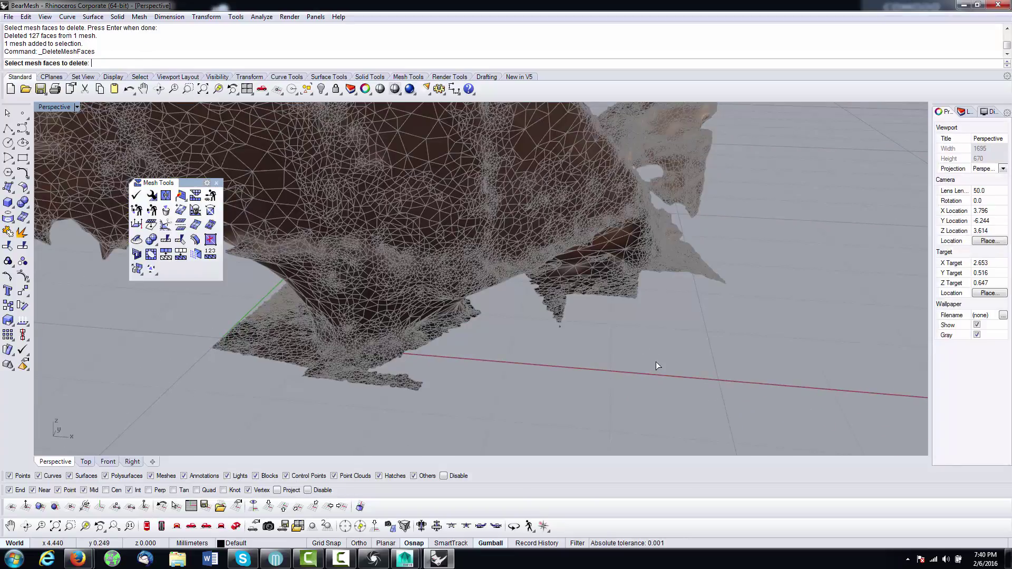
drag(523, 291, 521, 288)
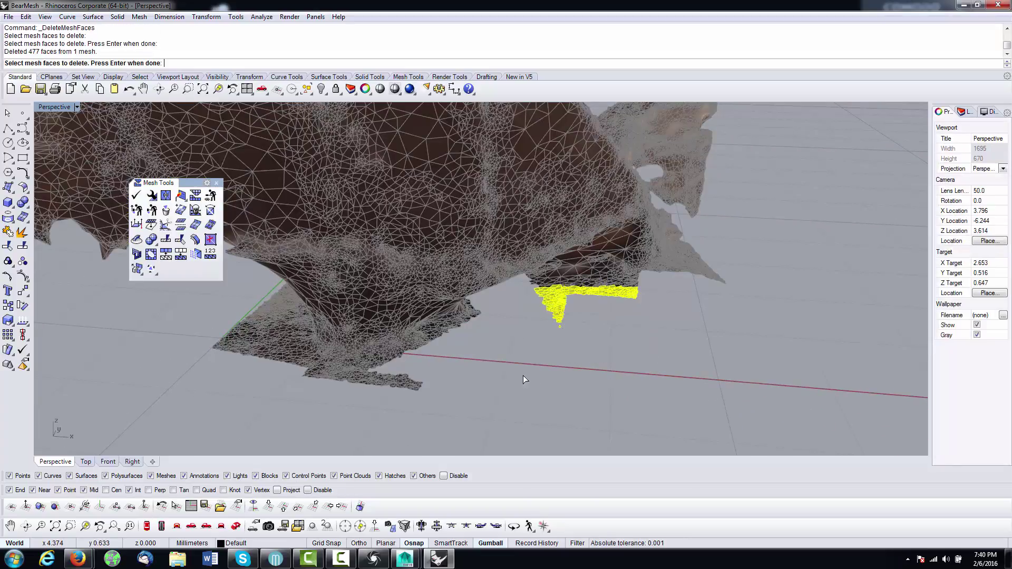
key(Return)
mouse_move(523, 376)
right_down()
mouse_move(474, 372)
mouse_move(426, 397)
right_up()
key(Return)
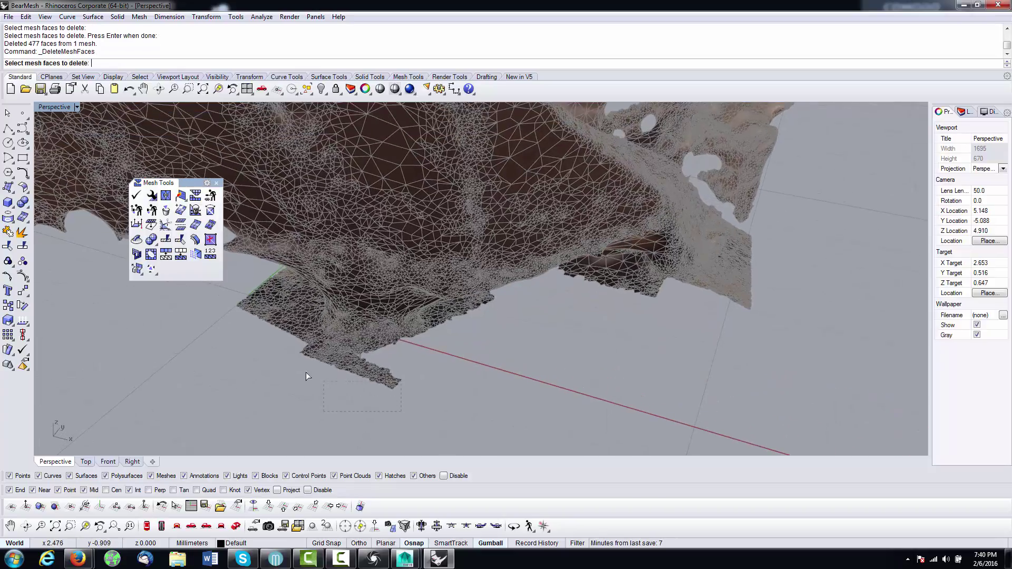
drag(305, 376, 289, 356)
key(Return)
Delete the ground flap at lower left and the ground faces along the base
mouse_move(289, 368)
right_down()
mouse_move(329, 374)
mouse_move(358, 326)
mouse_move(237, 383)
right_up()
key(Return)
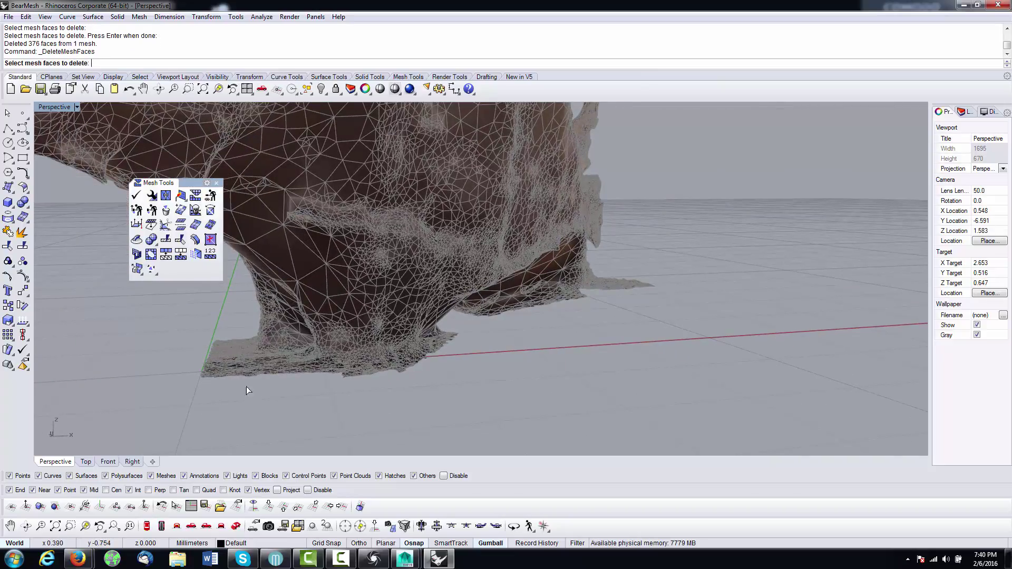
drag(188, 327, 185, 325)
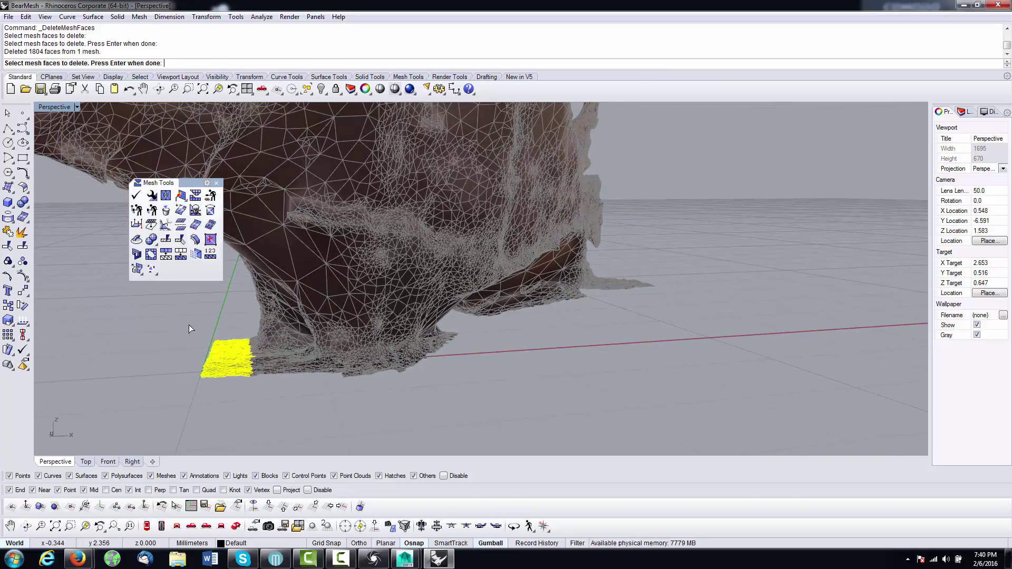
key(Return)
mouse_move(189, 325)
right_down()
mouse_move(234, 336)
mouse_move(396, 435)
right_up()
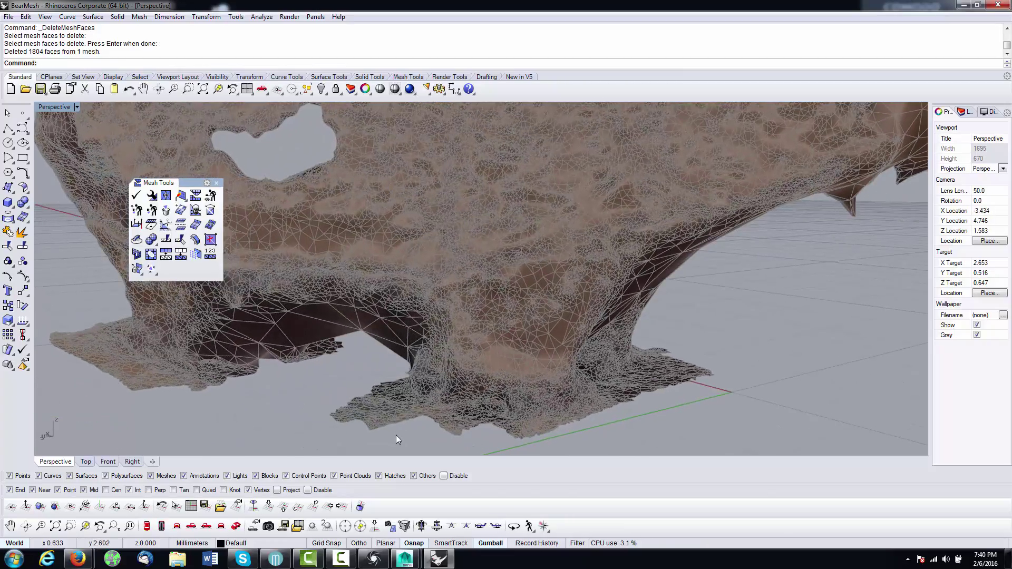
key(Return)
drag(400, 435, 333, 377)
key(Return)
Remove the remaining bottom faces and stray base faces, 669 in the final pass
mouse_move(161, 376)
right_down()
mouse_move(261, 368)
mouse_move(447, 324)
right_up()
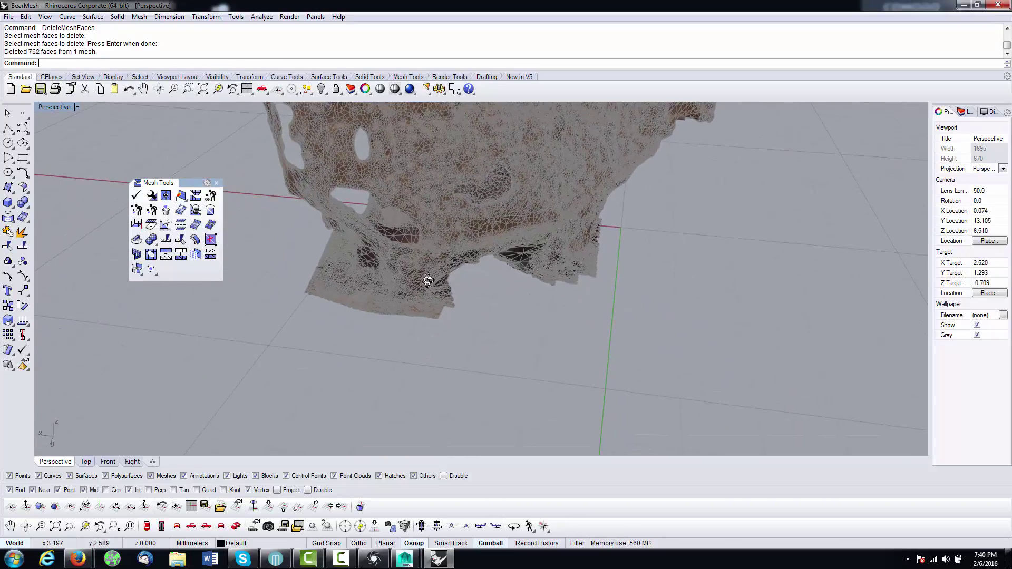
mouse_move(415, 292)
right_down()
mouse_move(424, 344)
mouse_move(485, 439)
right_up()
key(Return)
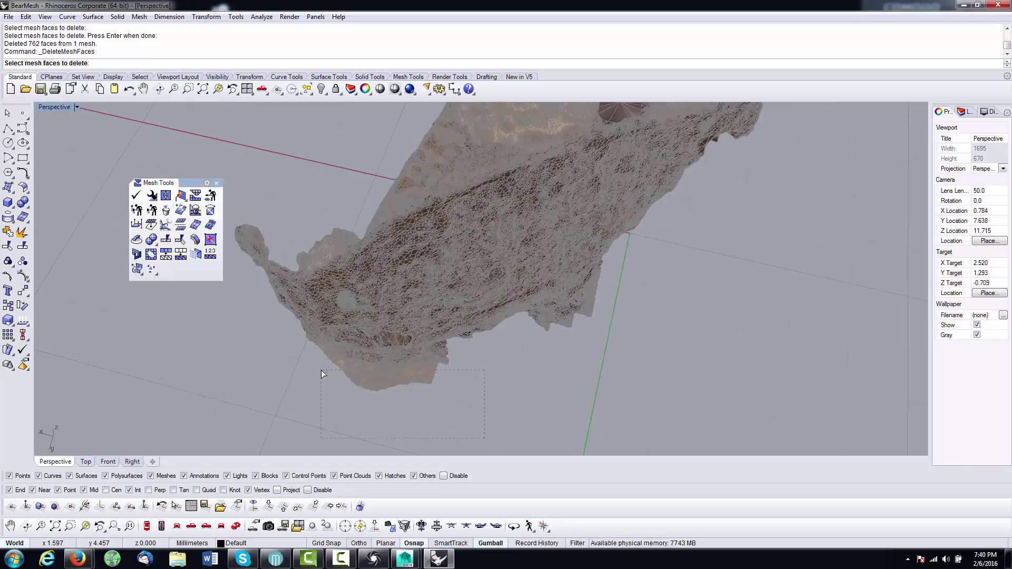
drag(325, 378, 321, 370)
key(Return)
mouse_move(543, 394)
right_down()
mouse_move(539, 349)
mouse_move(485, 300)
right_up()
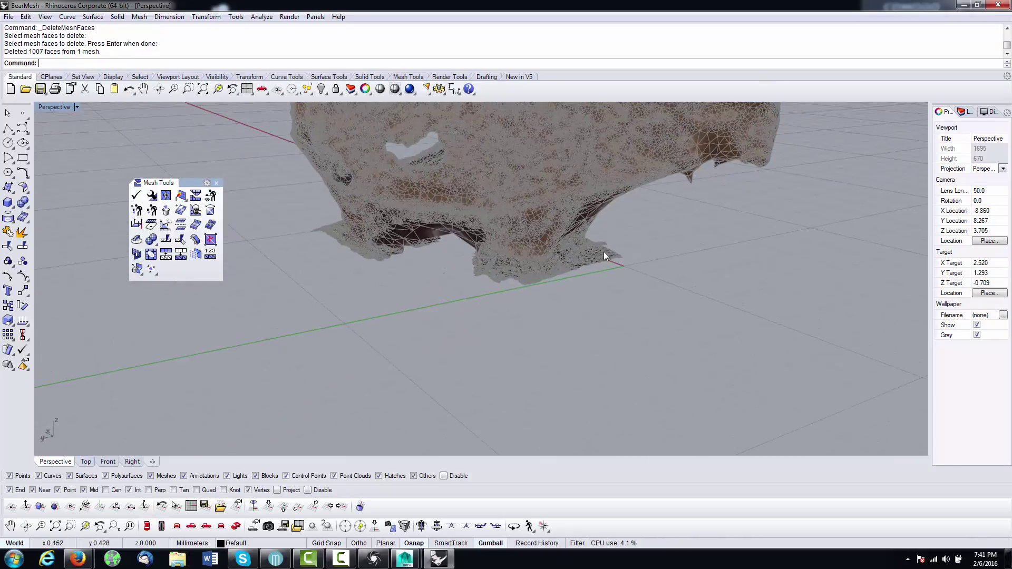
scroll(604, 252, up, 5)
key(Return)
mouse_move(684, 296)
mouse_down()
mouse_move(588, 209)
mouse_move(564, 213)
mouse_up()
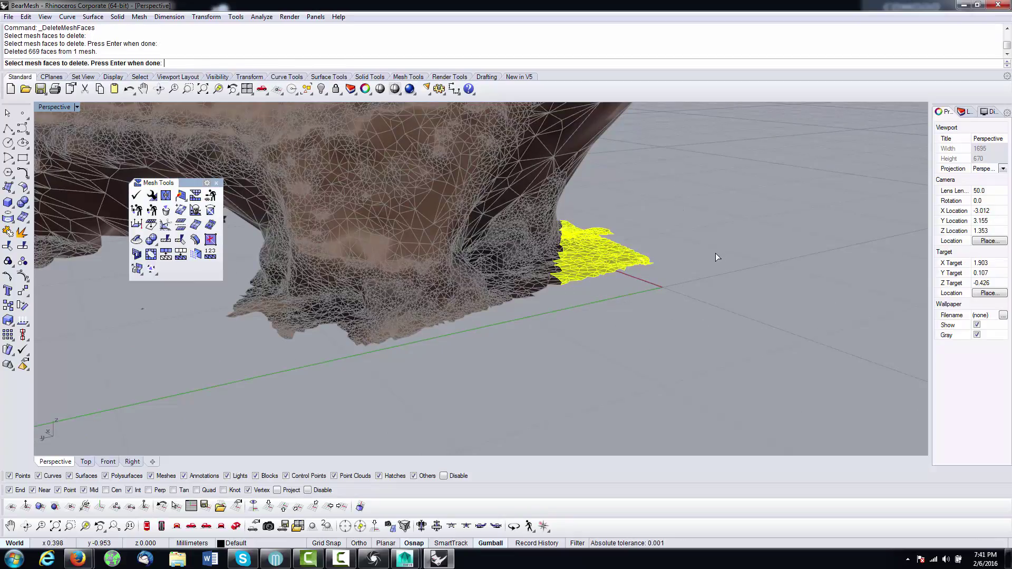
key(Return)
Orbit and zoom out to frame the whole trimmed mesh, then select it
mouse_move(572, 309)
shift+right_down()
mouse_move(711, 323)
mouse_move(462, 239)
shift+right_up()
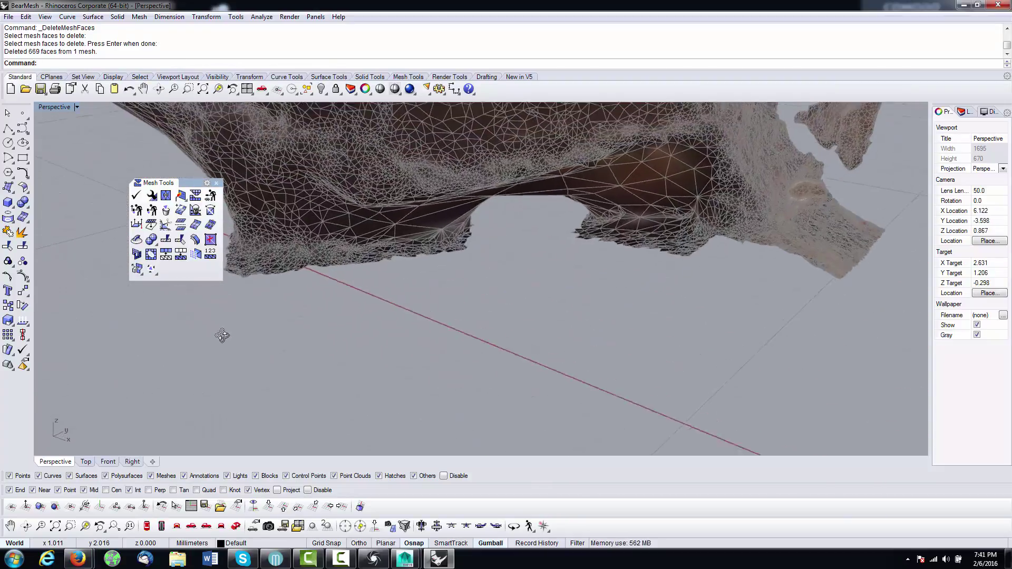
right_drag(462, 239, 255, 346)
mouse_move(772, 324)
shift+right_down()
mouse_move(704, 218)
mouse_move(637, 190)
mouse_move(663, 202)
mouse_move(731, 325)
shift+right_up()
scroll(731, 325, down, 5)
right_drag(673, 277, 562, 270)
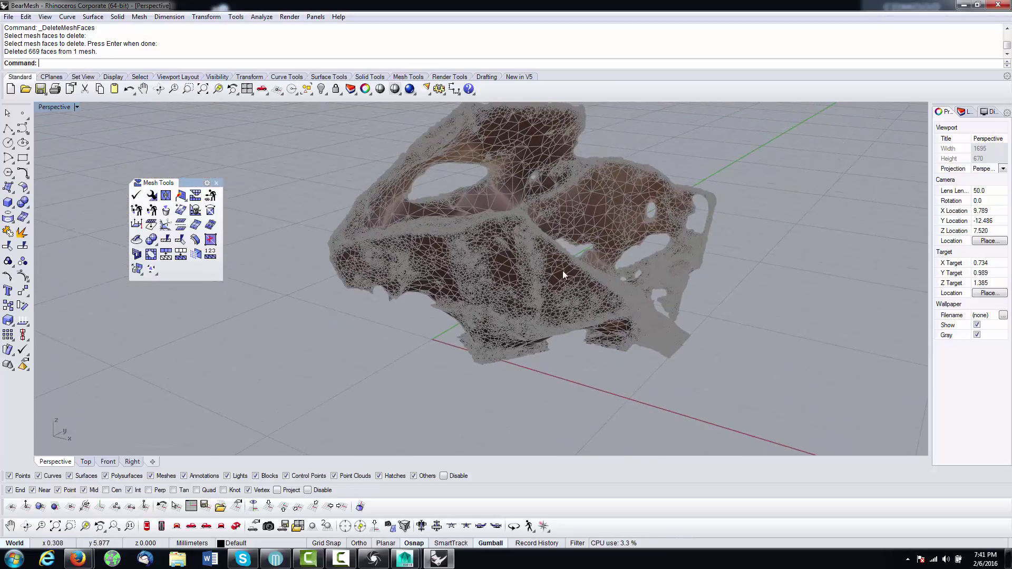
click(563, 272)
Reduce the BearMesh scan from 175970 to 88990 faces with ReduceMesh
text(ReduceMesh)
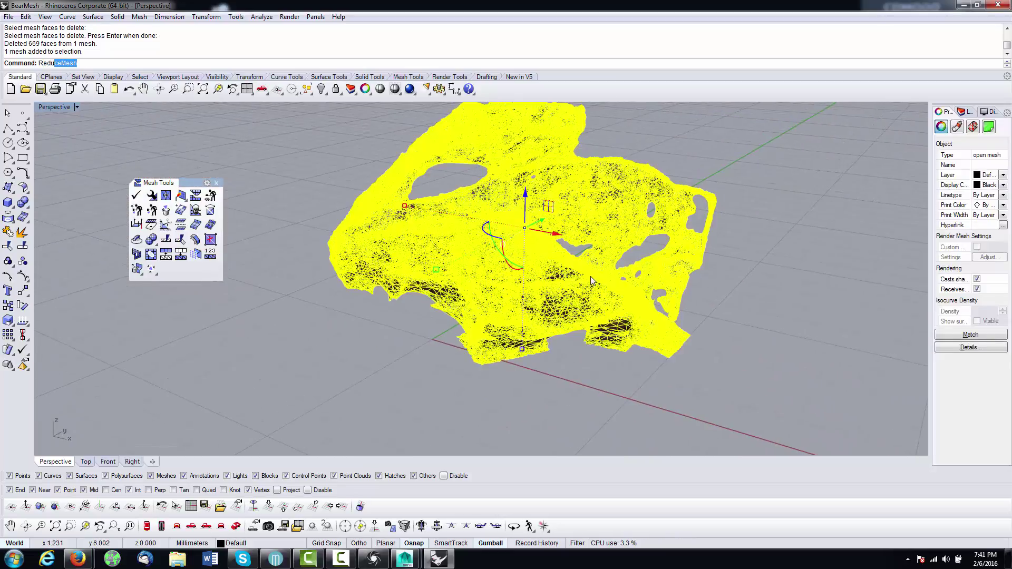
key(Return)
click(646, 299)
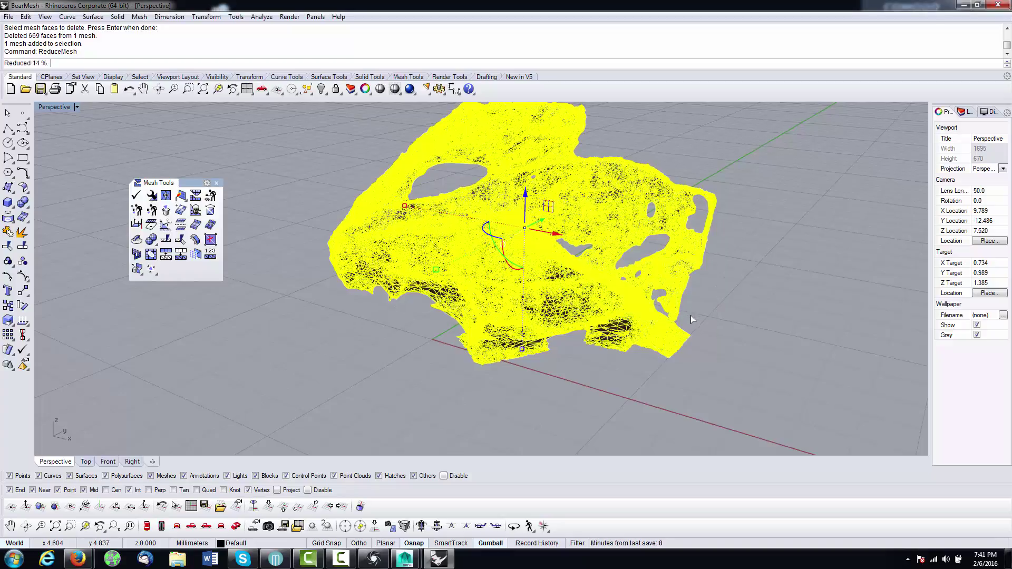
click(341, 558)
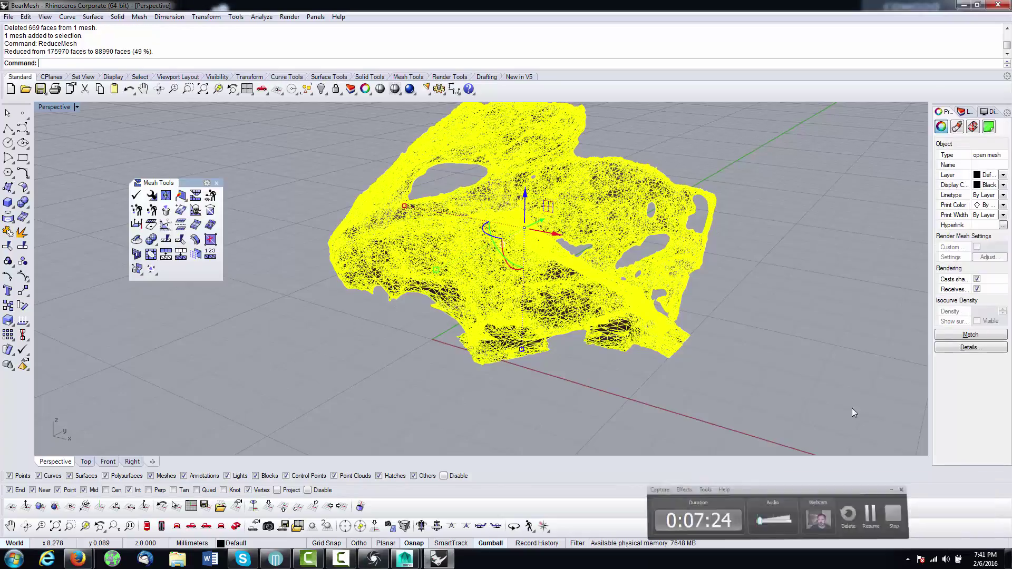
click(962, 510)
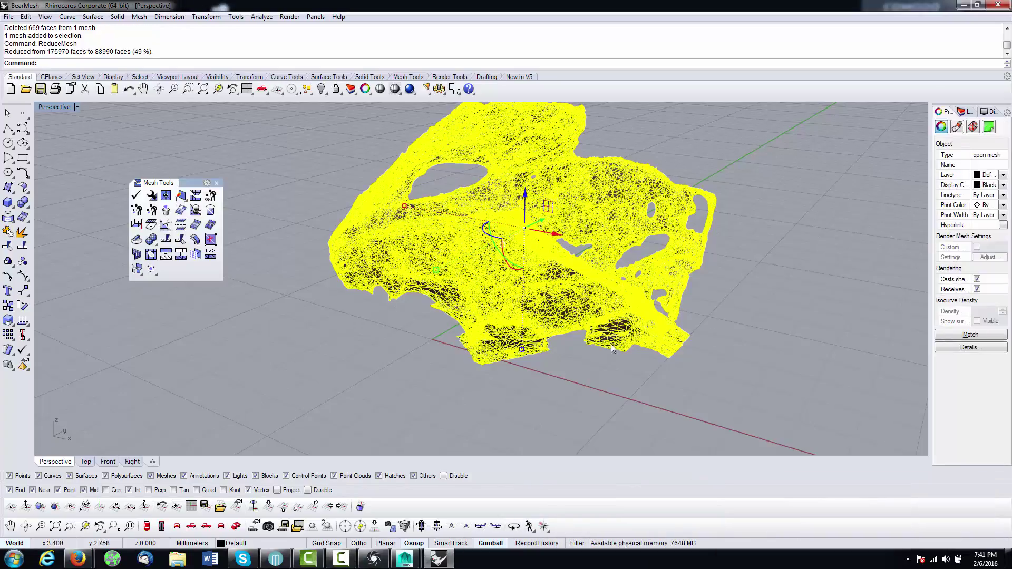
right_drag(596, 367, 676, 349)
key(Escape)
scroll(540, 240, up, 5)
scroll(685, 219, up, 3)
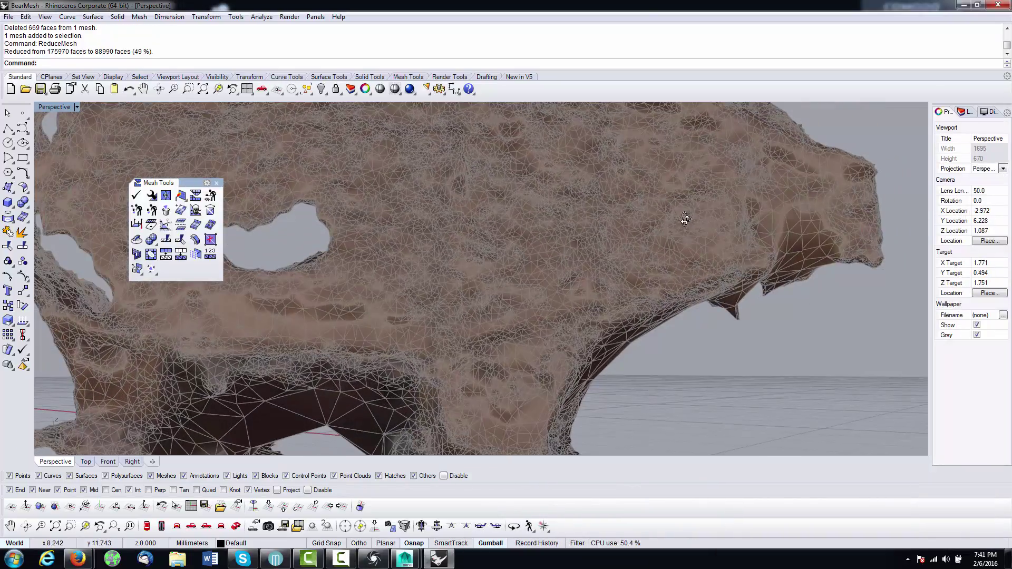
scroll(685, 219, down, 3)
scroll(619, 272, down, 8)
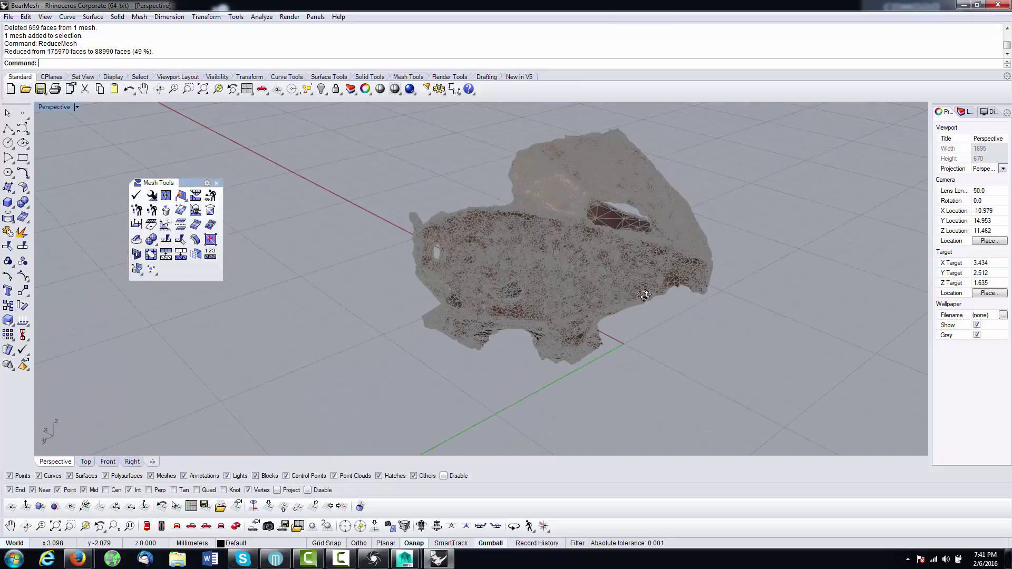
mouse_move(619, 272)
right_down()
mouse_move(738, 250)
mouse_move(39, 268)
mouse_move(266, 244)
right_up()
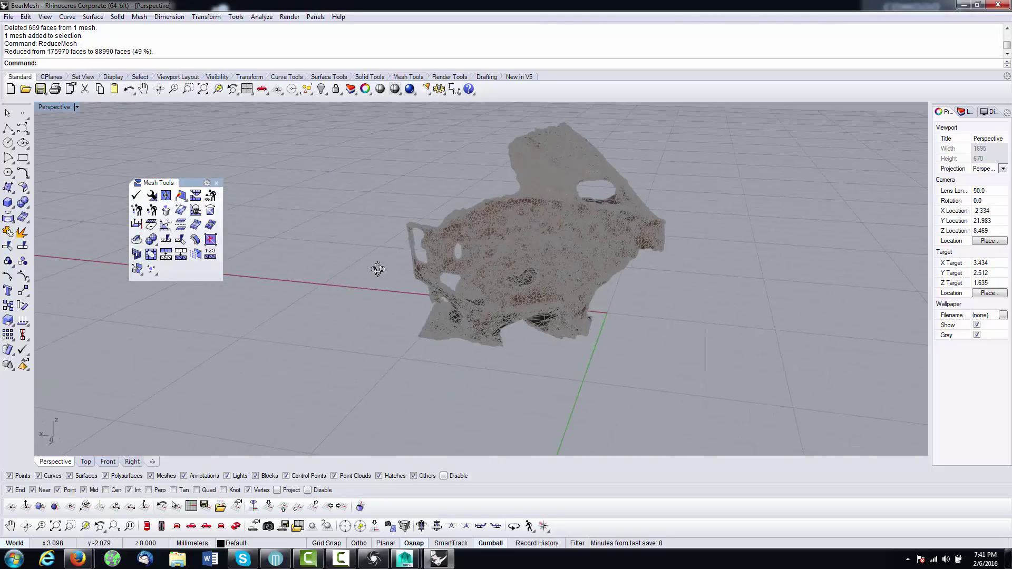
Switch the viewport to Rendered display and select the whole mesh
click(394, 91)
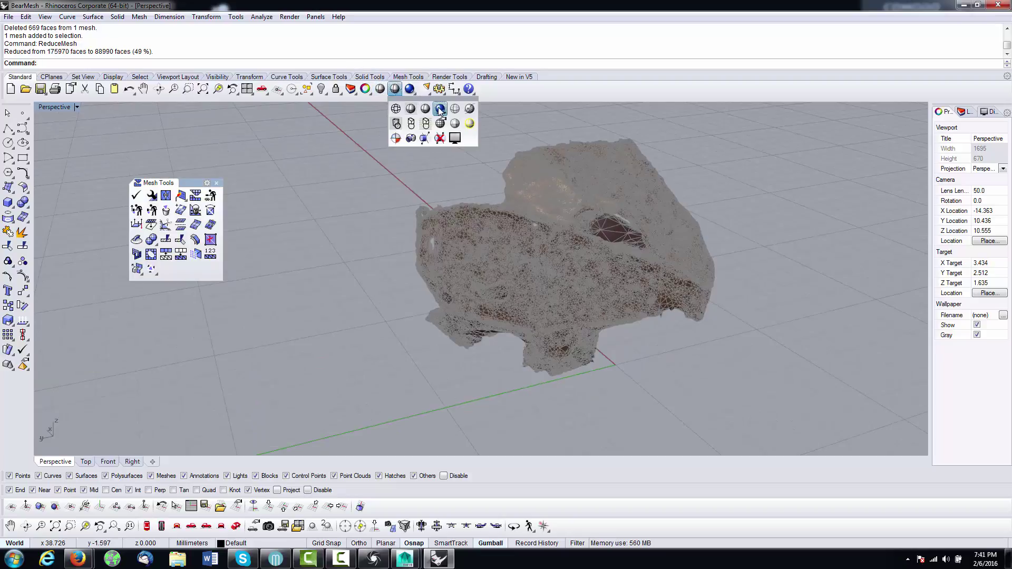
click(440, 109)
mouse_move(501, 181)
right_down()
mouse_move(169, 286)
mouse_move(617, 272)
mouse_move(612, 293)
mouse_move(202, 271)
mouse_move(474, 211)
mouse_move(234, 140)
right_up()
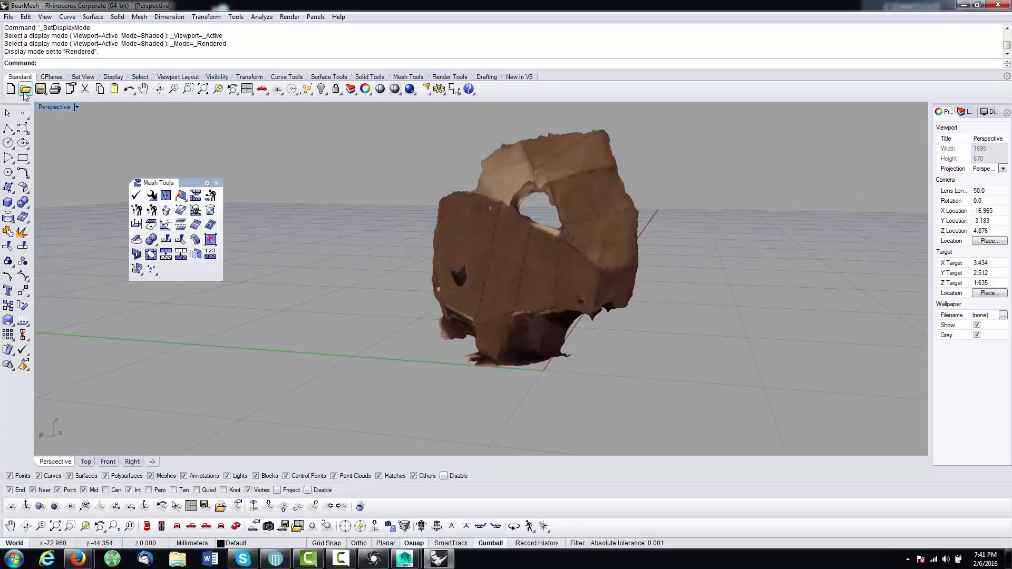
key(ctrl+a)
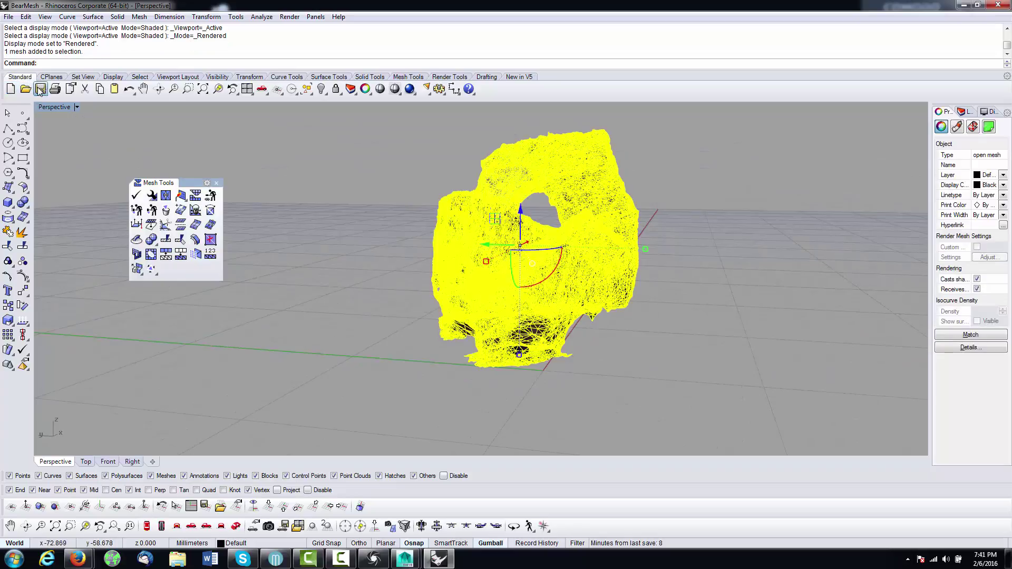
Export the selected mesh as OBJ named Hippo_OBj into 02_capture, accepting the default OBJ options
right_click(40, 90)
click(476, 366)
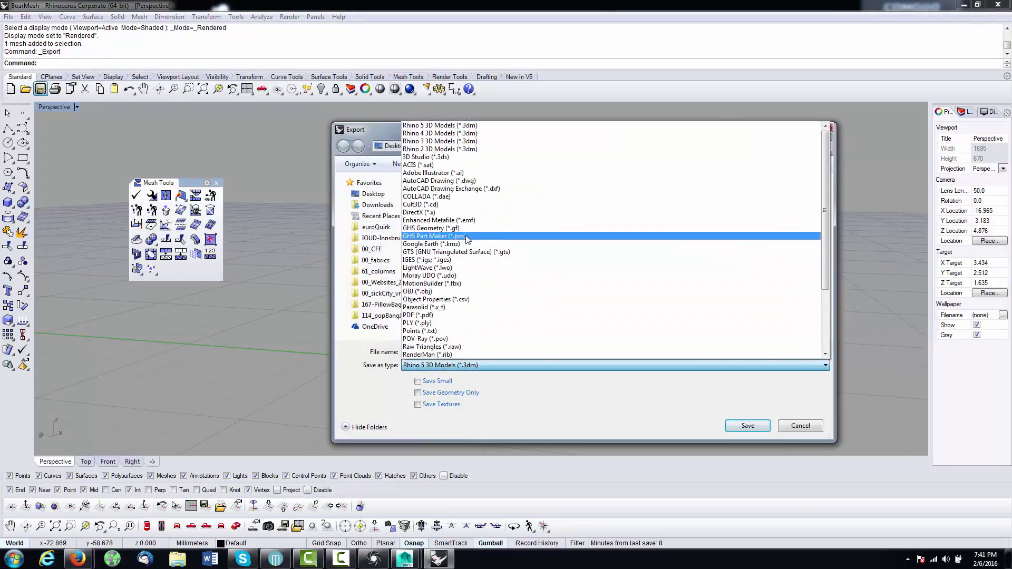
click(459, 291)
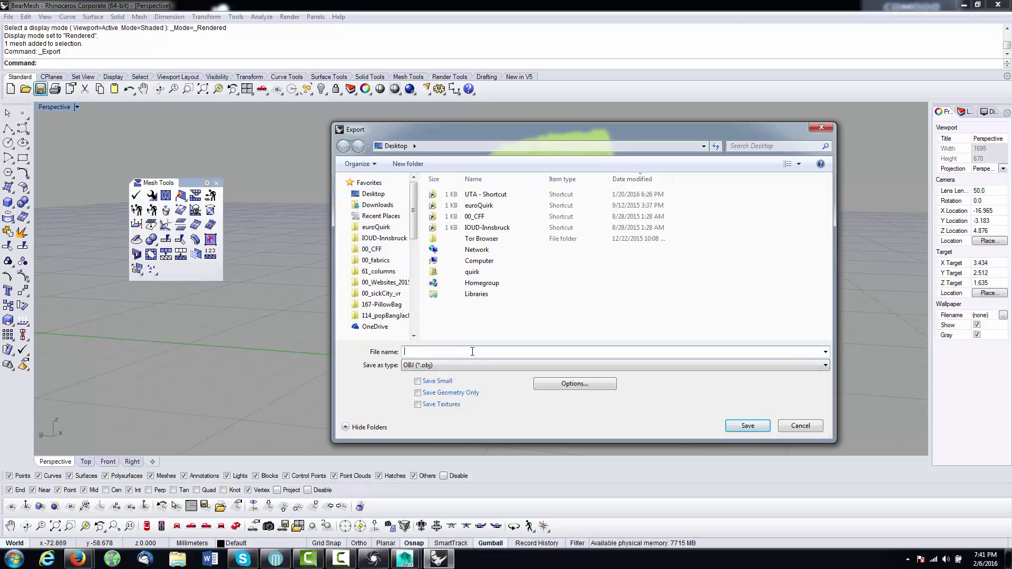
click(377, 217)
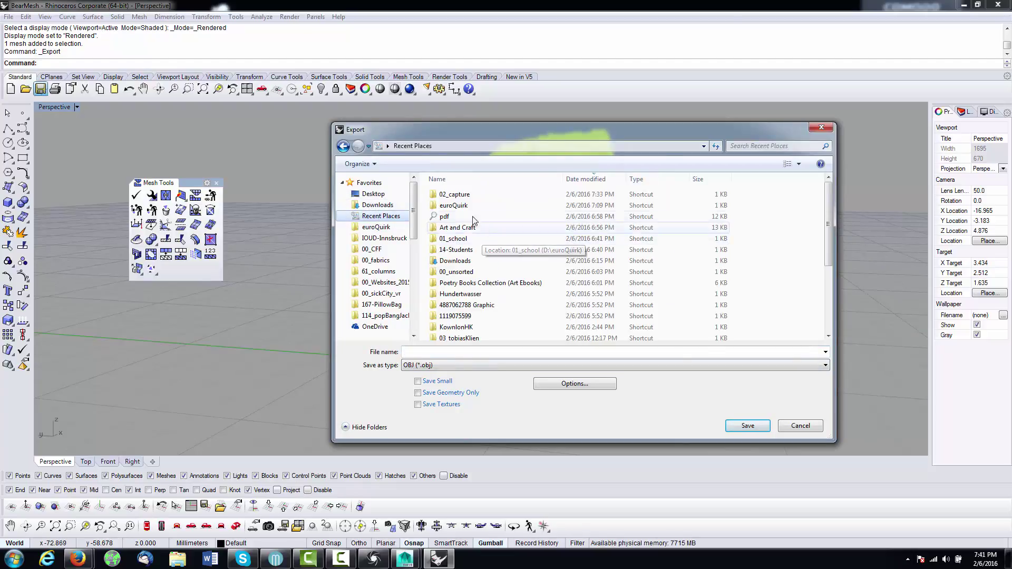
double_click(465, 197)
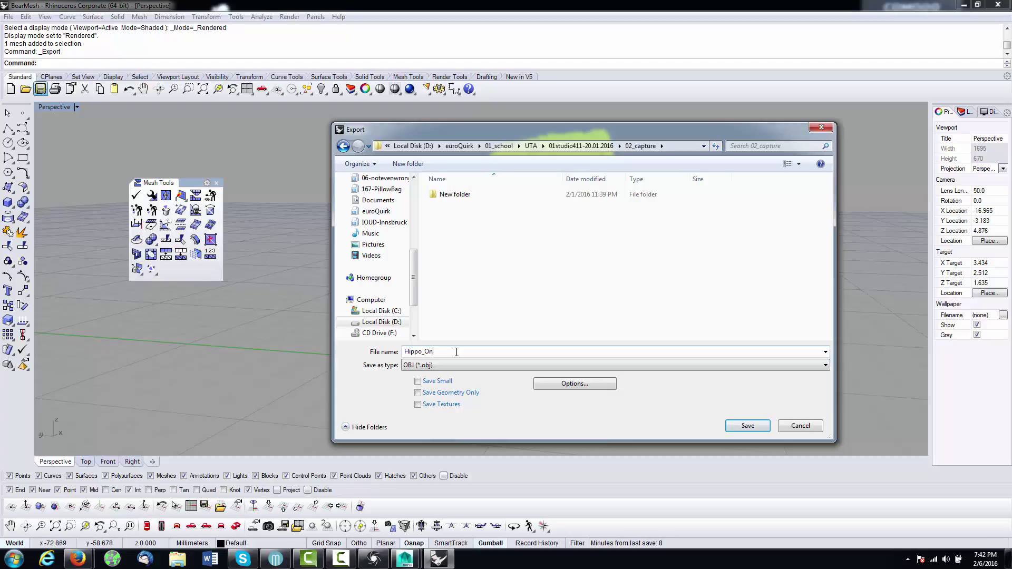
key(Return)
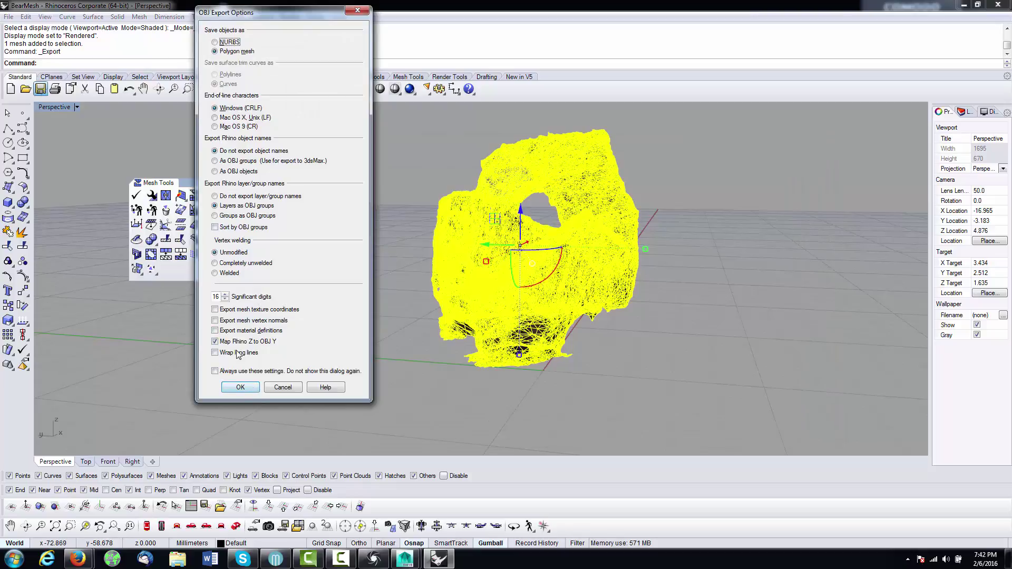
click(241, 388)
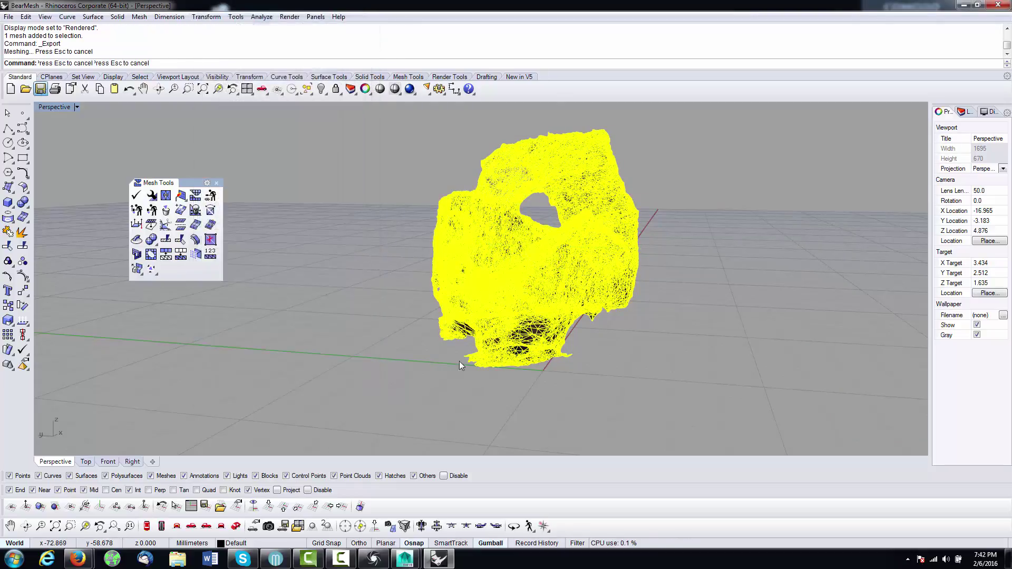
In Maya, import Hippo_OBj.obj from the 01studio411 project's 02_capture folder via File > Import
mouse_move(405, 559)
click(412, 559)
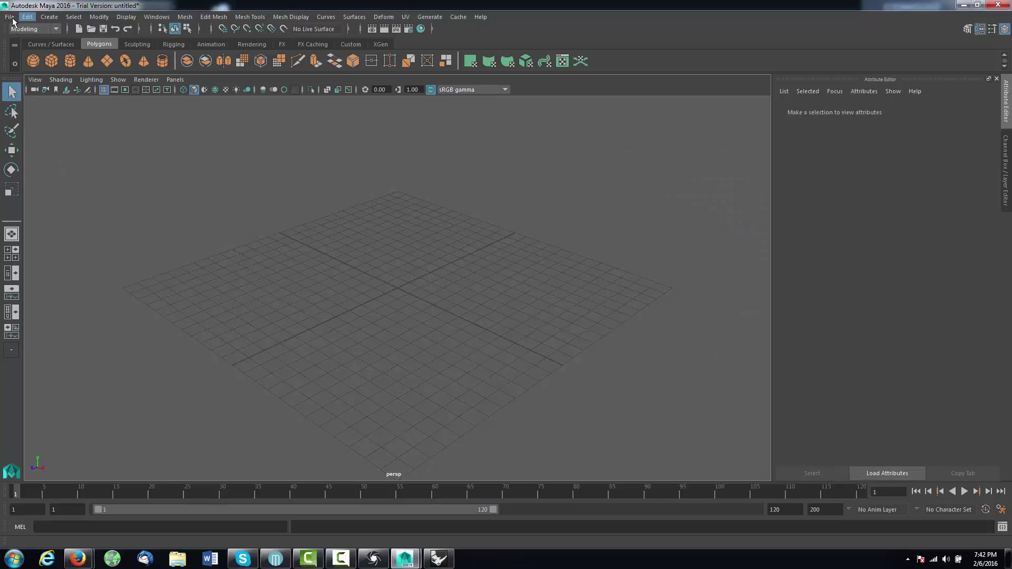
click(10, 18)
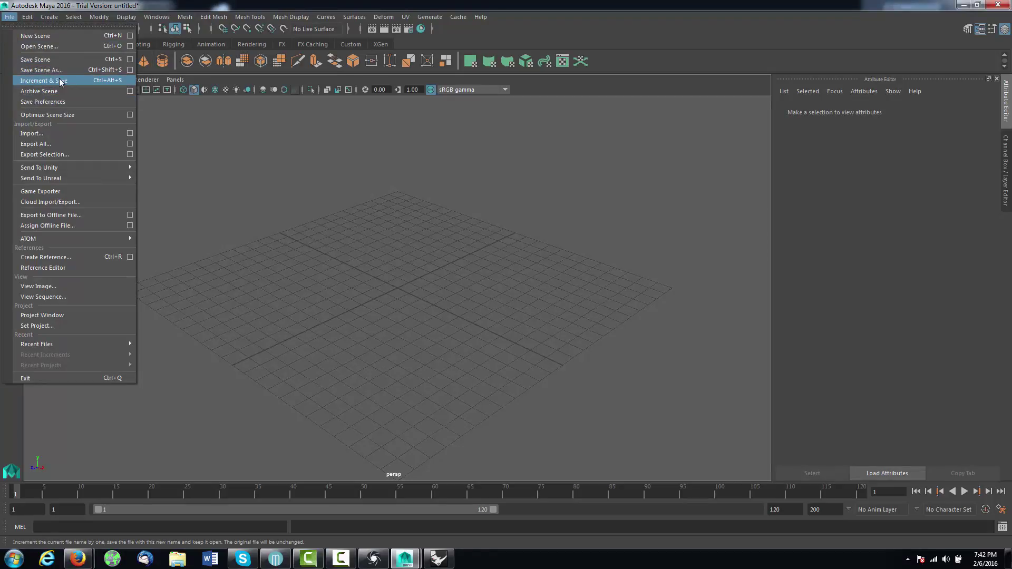
click(92, 134)
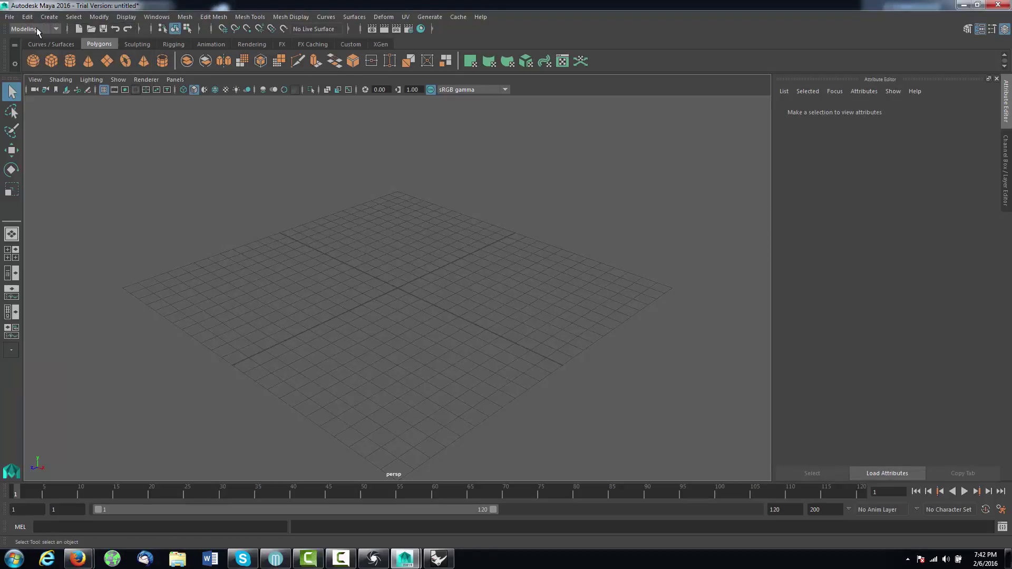
click(10, 17)
click(134, 133)
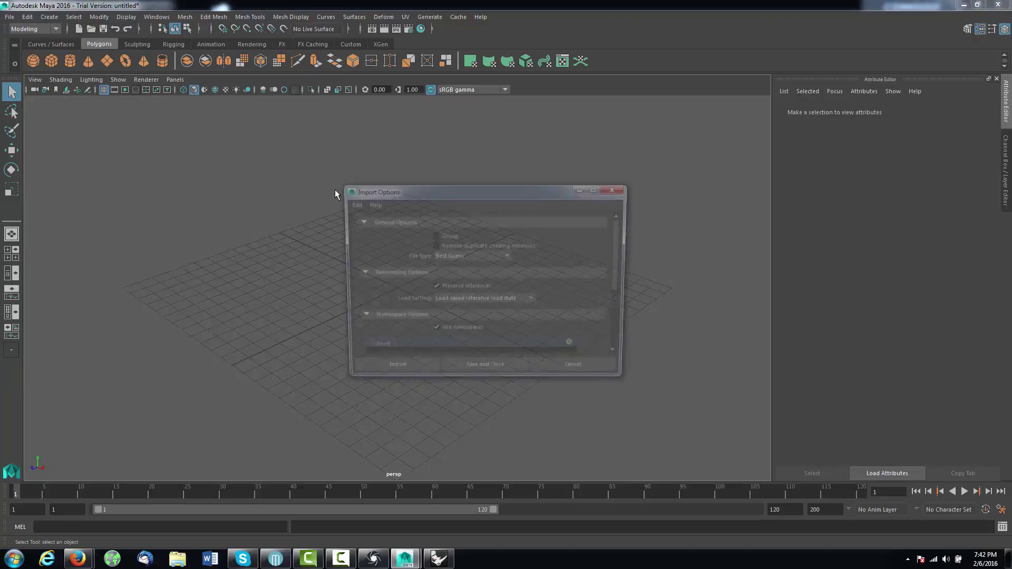
click(409, 375)
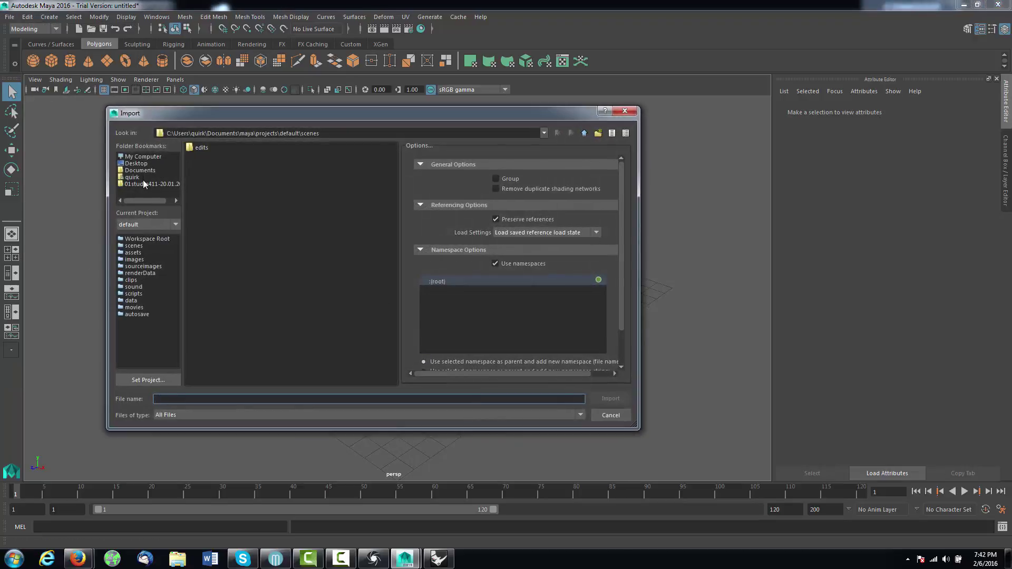
click(152, 182)
double_click(211, 158)
click(212, 157)
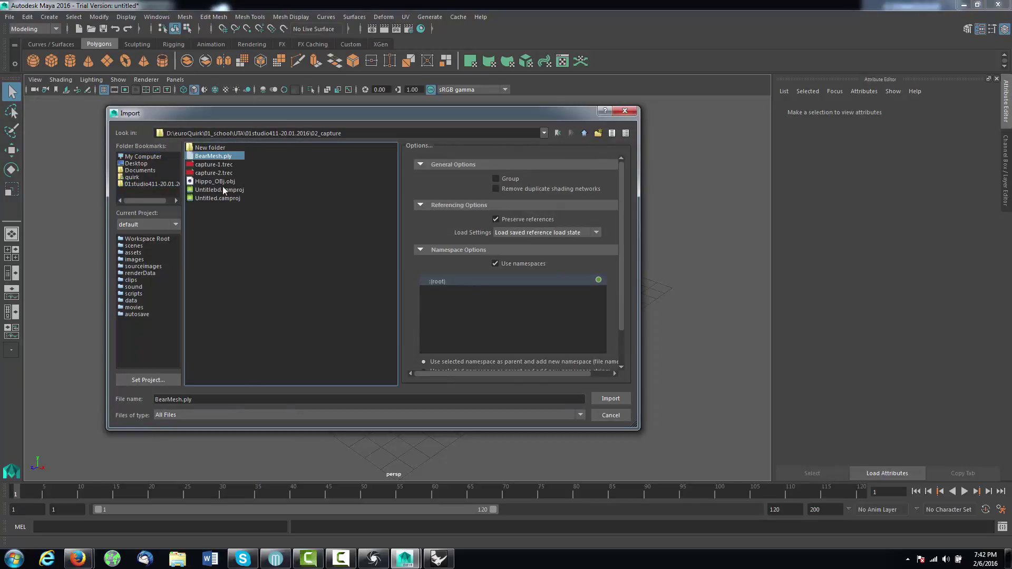
double_click(223, 185)
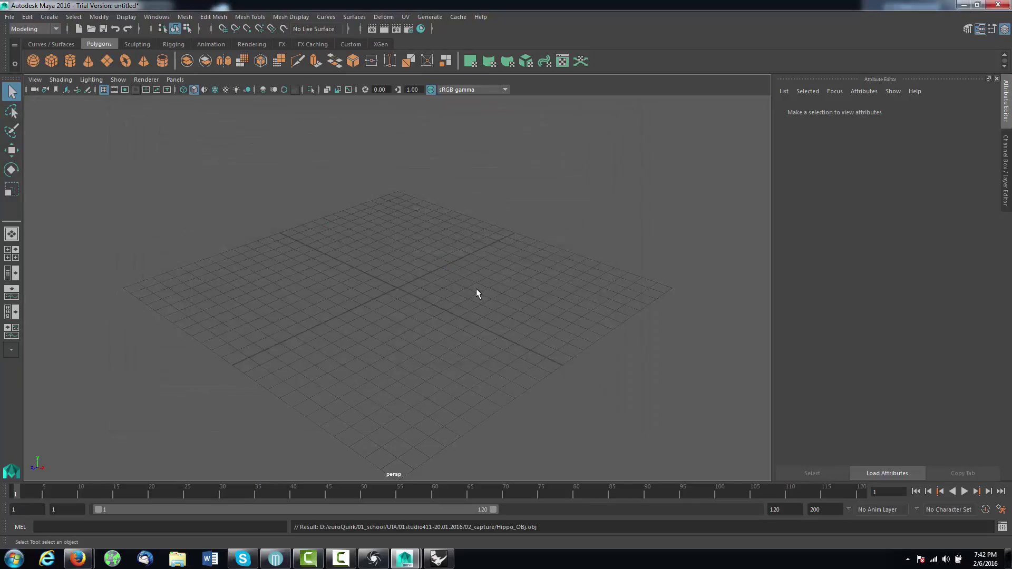
Tumble around the imported hippo mesh and toggle Wireframe on Shaded, then return to Rhinoceros
scroll(409, 265, up, 2)
scroll(410, 265, up, 4)
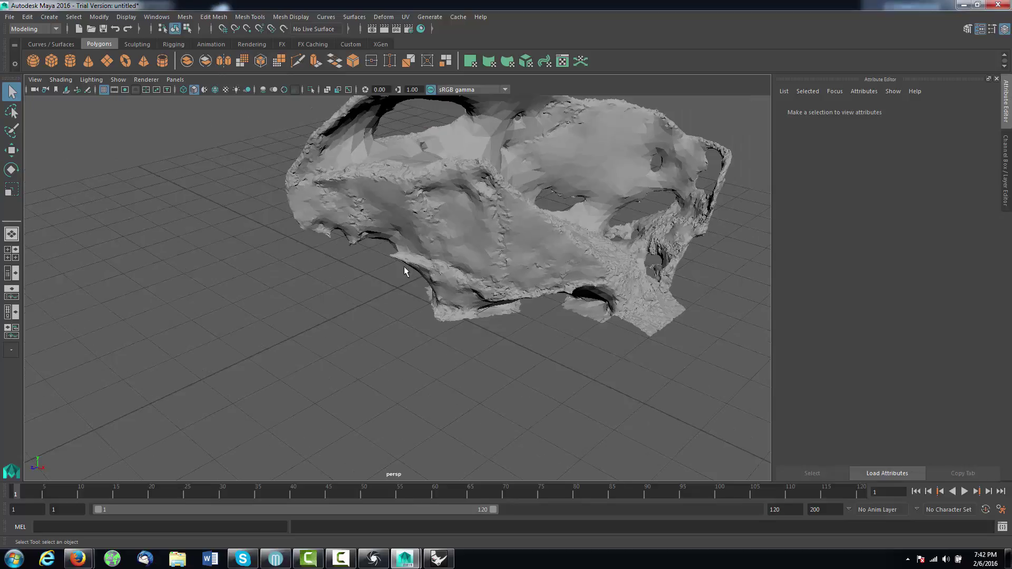
mouse_move(470, 324)
alt+mouse_down()
mouse_move(668, 305)
mouse_move(723, 320)
alt+mouse_up()
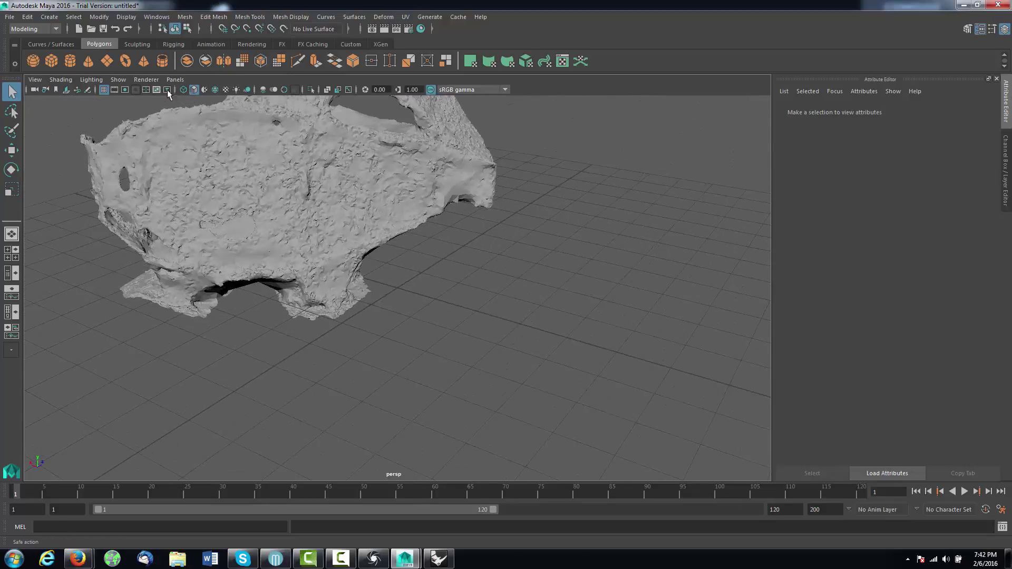
click(214, 91)
click(215, 93)
mouse_move(317, 172)
alt+mouse_down()
mouse_move(512, 173)
mouse_move(380, 246)
mouse_move(419, 315)
mouse_move(582, 246)
mouse_move(353, 238)
mouse_move(419, 255)
mouse_move(294, 205)
alt+mouse_up()
mouse_move(497, 267)
alt+mouse_down()
mouse_move(528, 279)
mouse_move(430, 279)
mouse_move(538, 272)
mouse_move(538, 262)
alt+mouse_up()
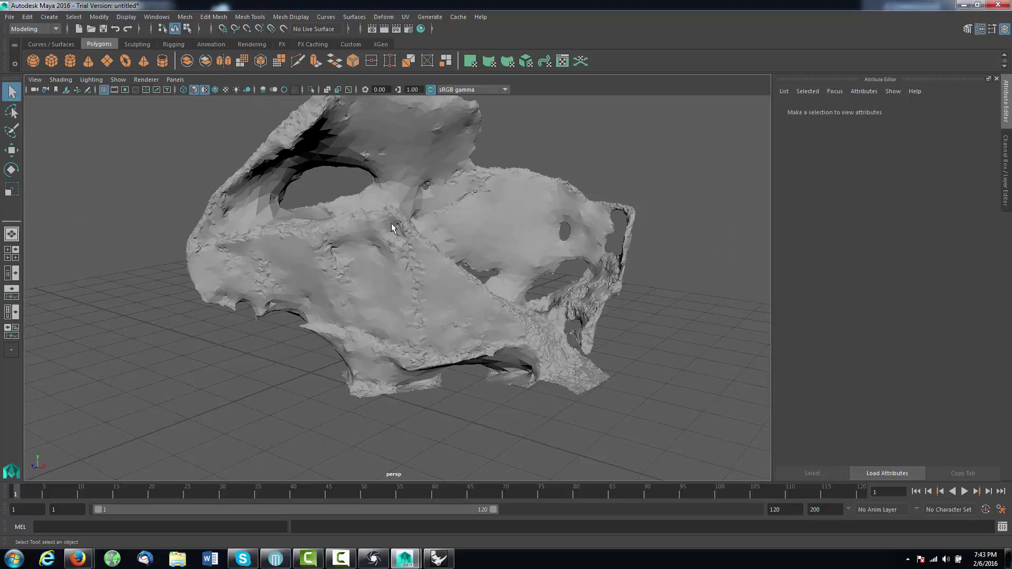
mouse_move(392, 227)
alt+mouse_down()
mouse_move(411, 245)
mouse_move(267, 302)
alt+mouse_up()
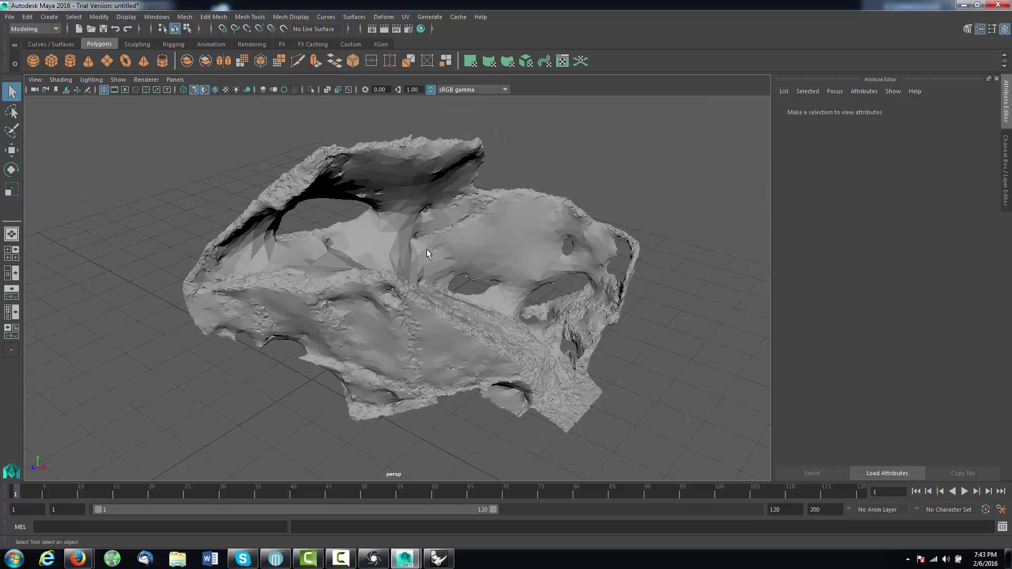
scroll(416, 253, down, 2)
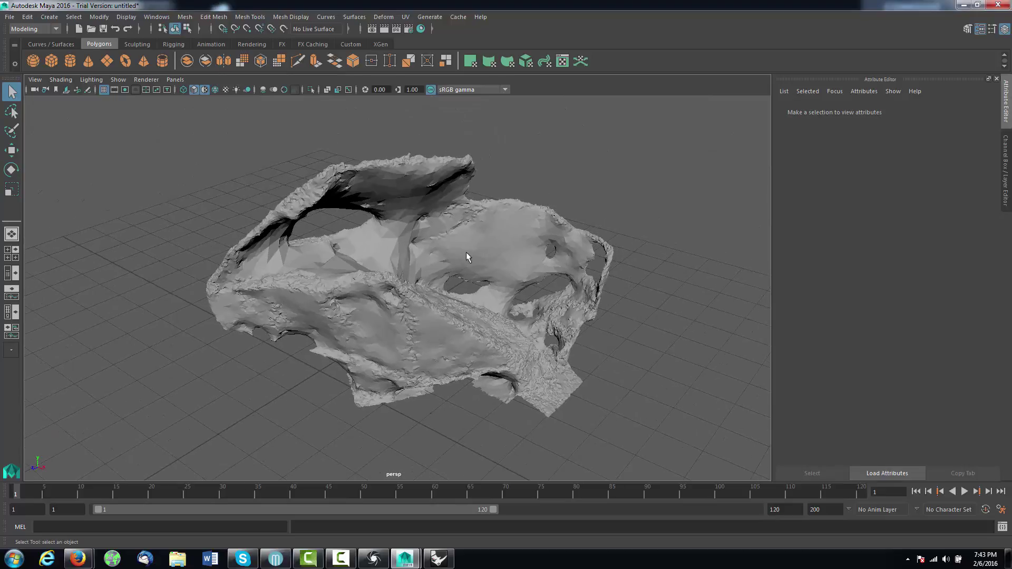
click(438, 559)
mouse_move(531, 309)
right_down()
mouse_move(304, 289)
mouse_move(391, 319)
mouse_move(495, 314)
mouse_move(481, 235)
mouse_move(434, 284)
right_up()
Fill individual holes in the hippo mesh with FillMeshHole by picking their boundary edges
key(Escape)
click(434, 284)
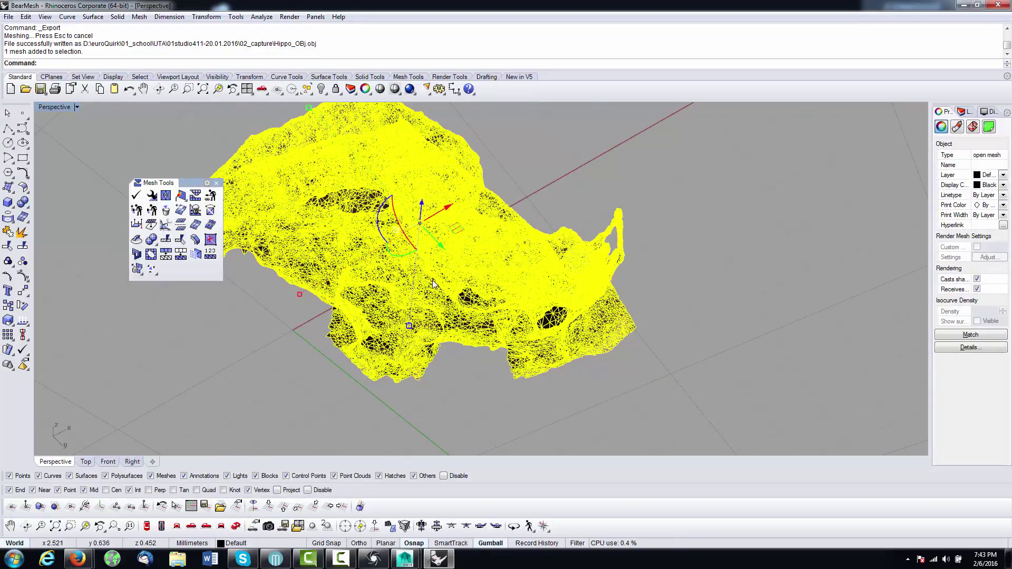
click(457, 397)
text(Fil)
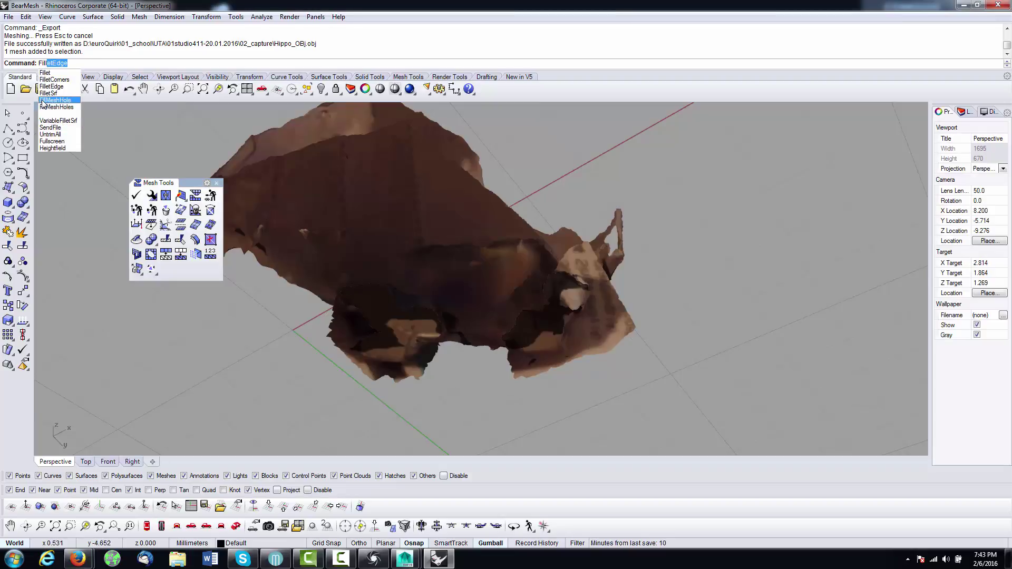
click(52, 100)
click(426, 372)
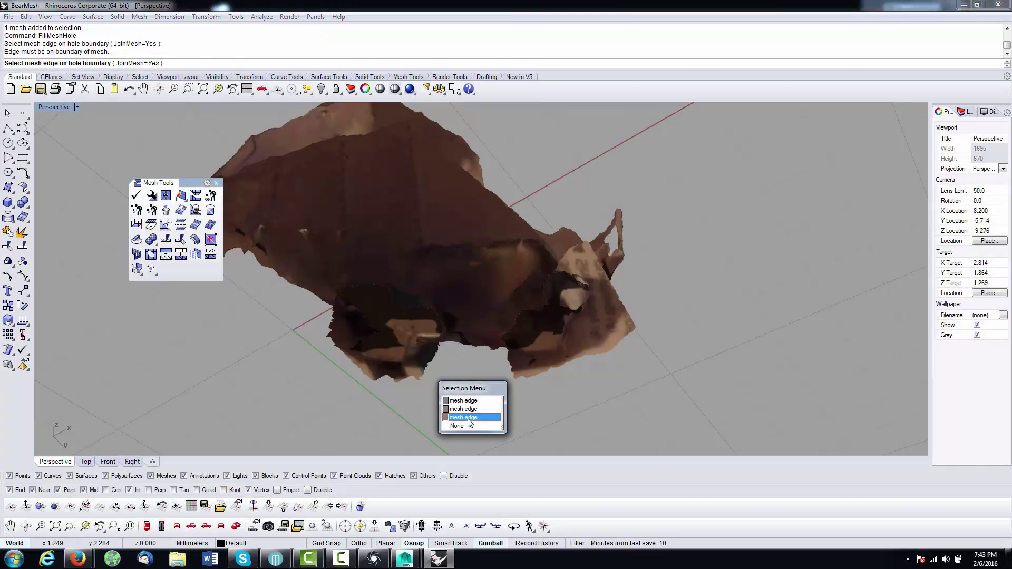
click(469, 420)
right_drag(449, 380, 509, 346)
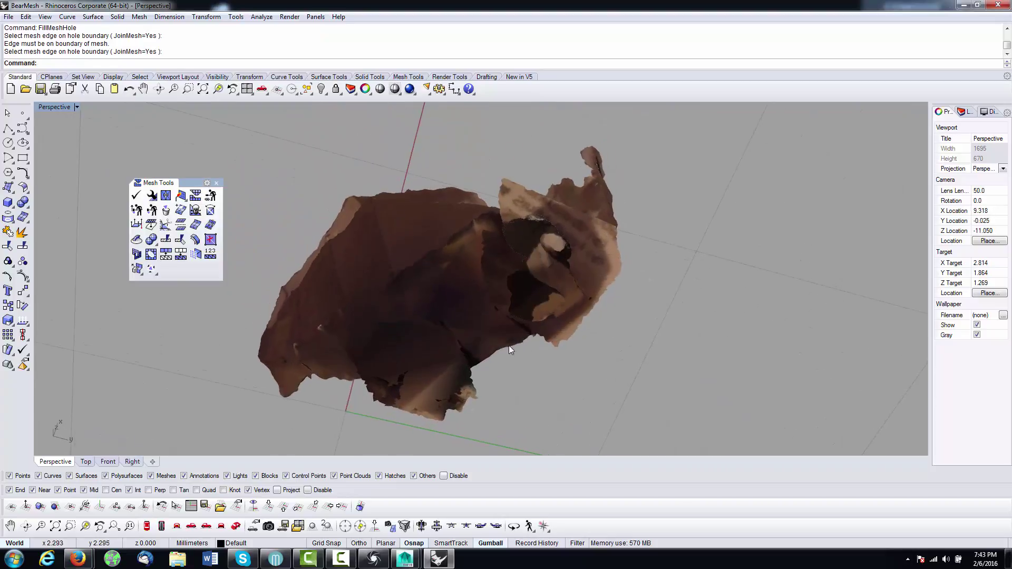
click(559, 346)
right_click(508, 382)
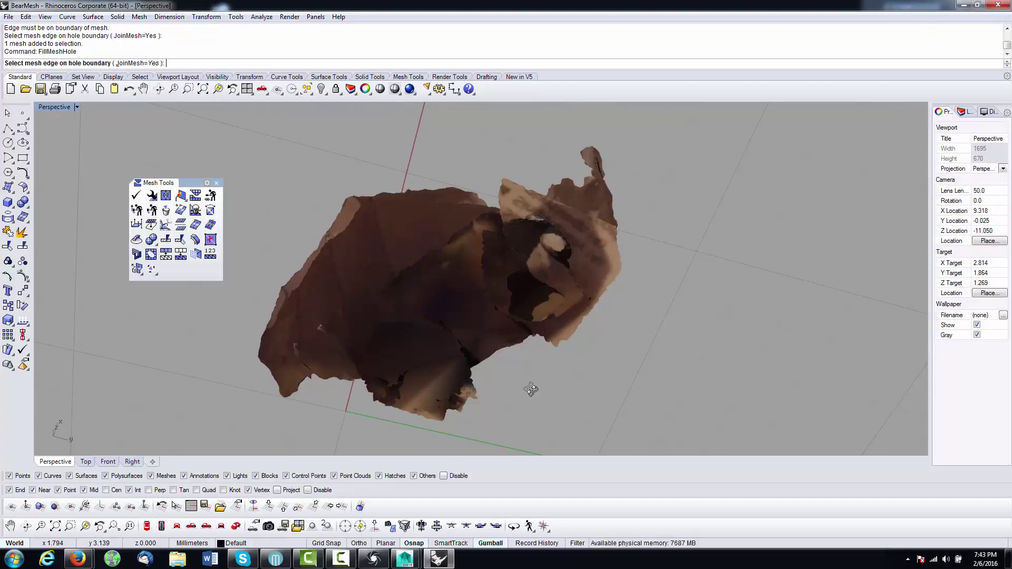
right_drag(542, 378, 537, 403)
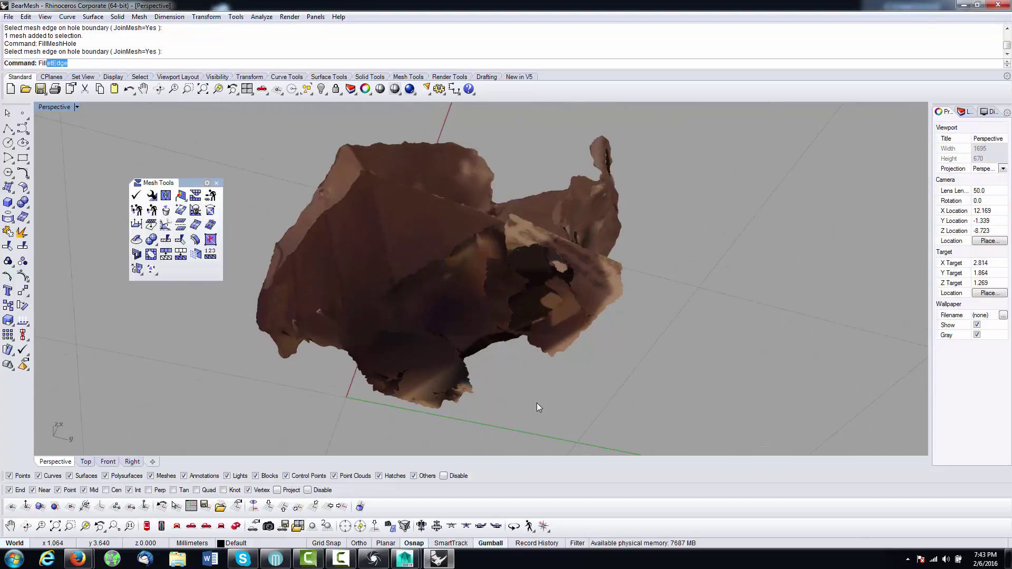
Fill all remaining holes in the hippo mesh with FillMeshHoles
click(59, 114)
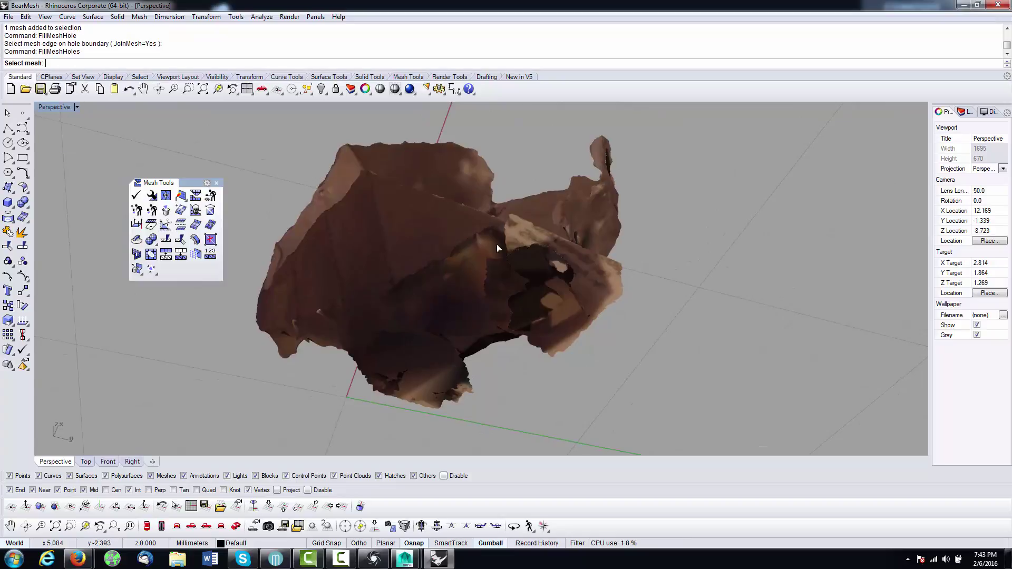
click(582, 309)
mouse_move(581, 309)
right_down()
mouse_move(695, 320)
mouse_move(603, 363)
mouse_move(662, 388)
right_up()
click(568, 326)
Make the hippo mesh normals consistent with UnifyMeshNormals
text(Fil)
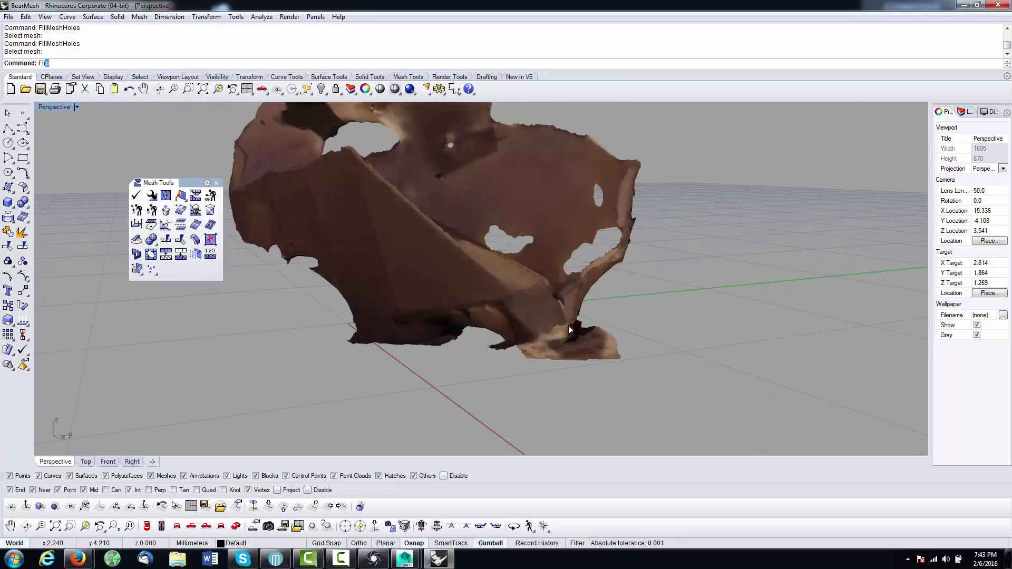
key(Escape)
text(ifyMeshNormals)
key(Return)
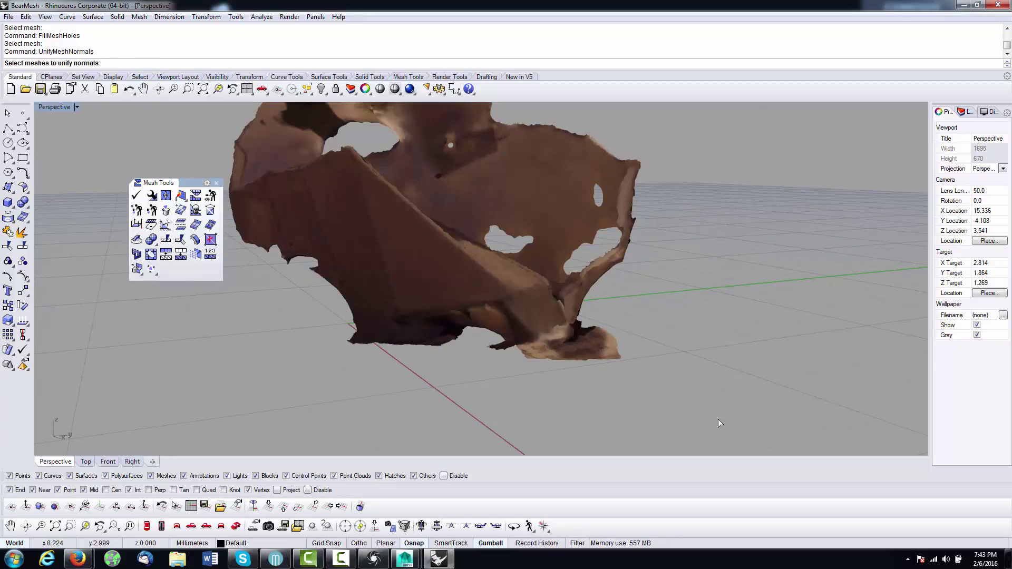
click(458, 323)
key(Return)
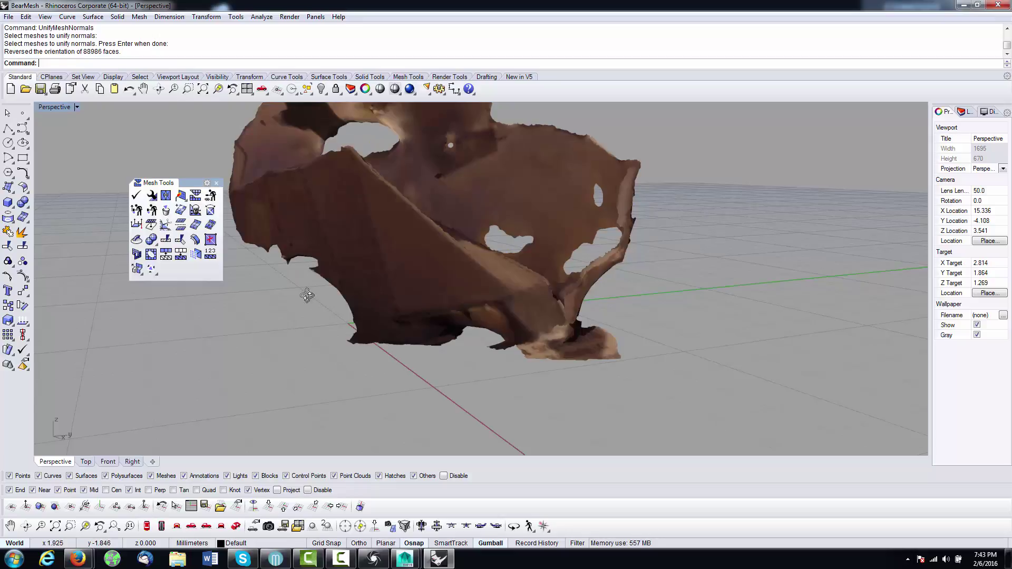
mouse_move(308, 296)
right_down()
mouse_move(357, 219)
mouse_move(482, 248)
mouse_move(678, 413)
mouse_move(307, 309)
mouse_move(309, 369)
mouse_move(367, 307)
mouse_move(317, 366)
mouse_move(370, 331)
mouse_move(590, 296)
mouse_move(445, 332)
mouse_move(421, 312)
right_up()
Reduce the hippo scan mesh twice with ReduceMesh at 75 percent
click(474, 324)
text(Red)
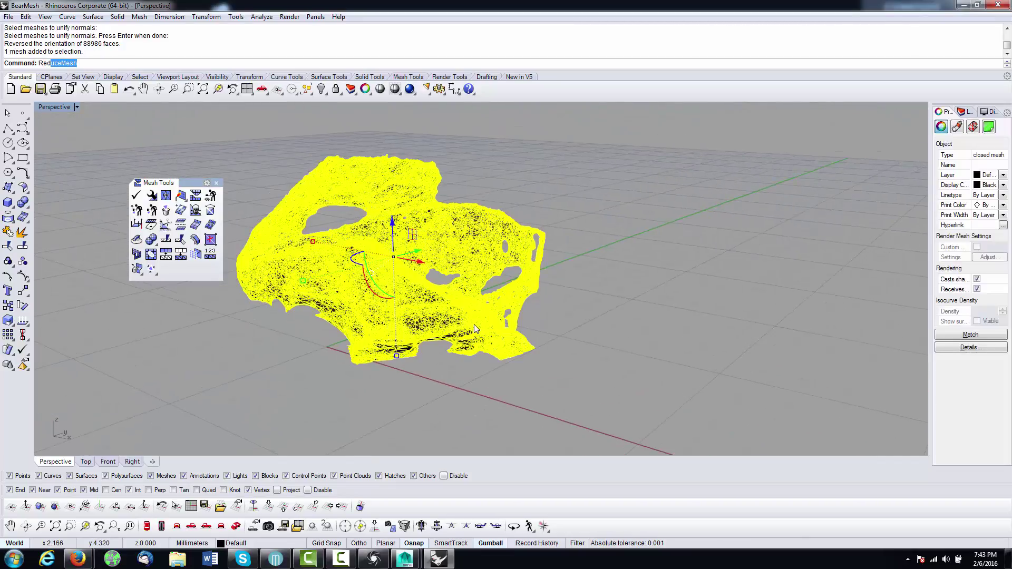
key(Return)
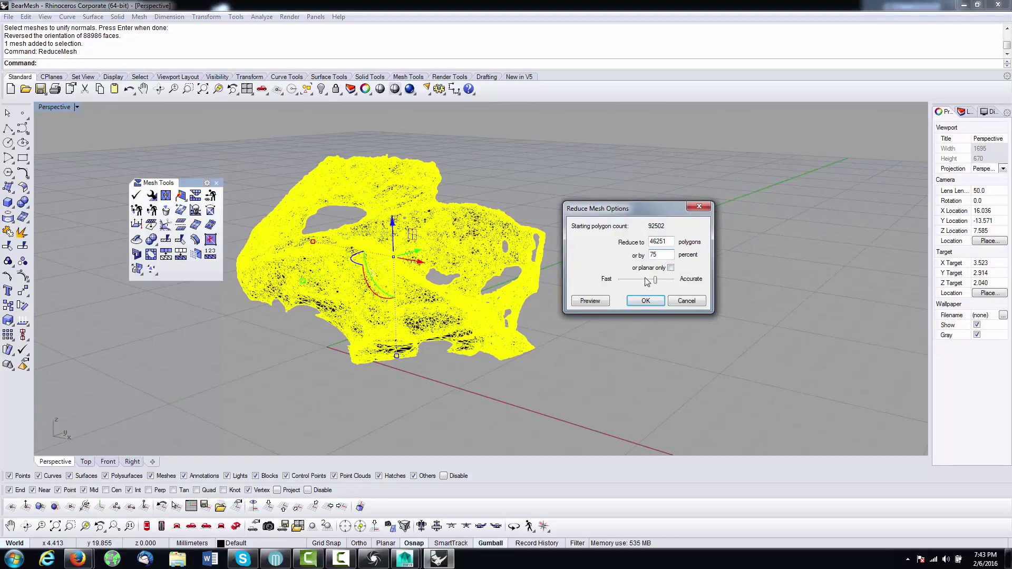
click(646, 301)
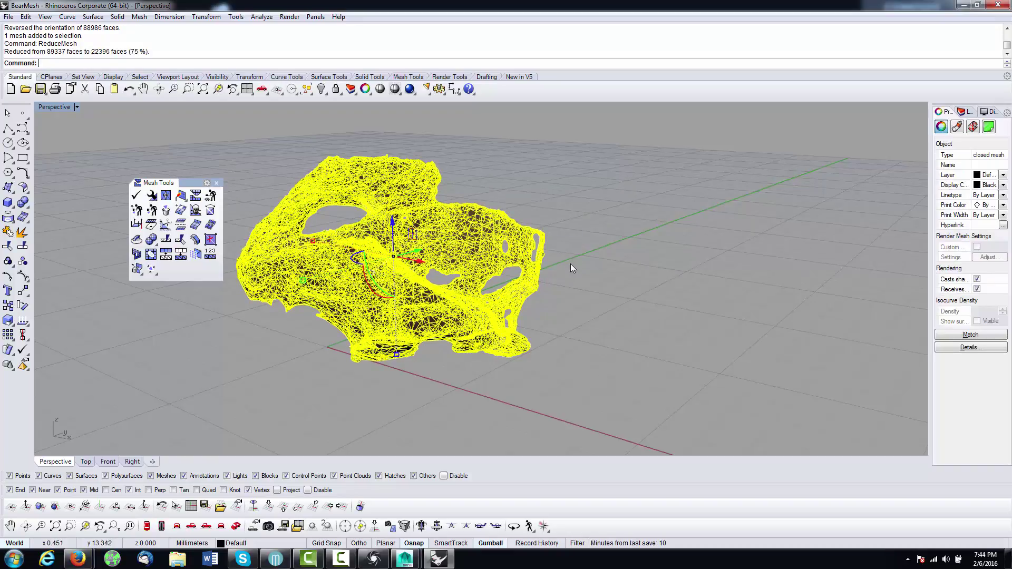
click(571, 263)
mouse_move(571, 264)
right_down()
mouse_move(579, 288)
mouse_move(450, 280)
right_up()
click(449, 279)
key(Return)
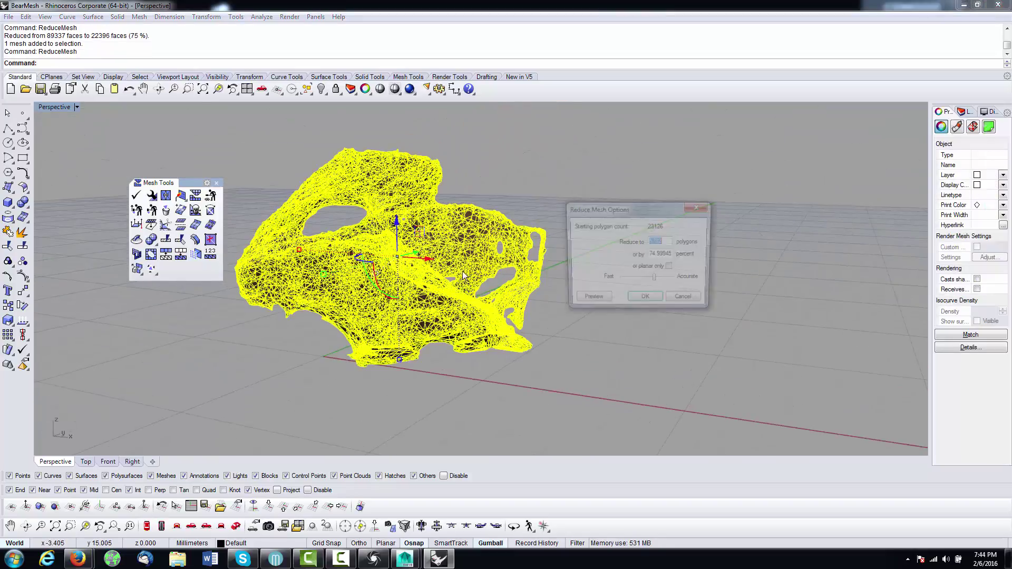
click(644, 303)
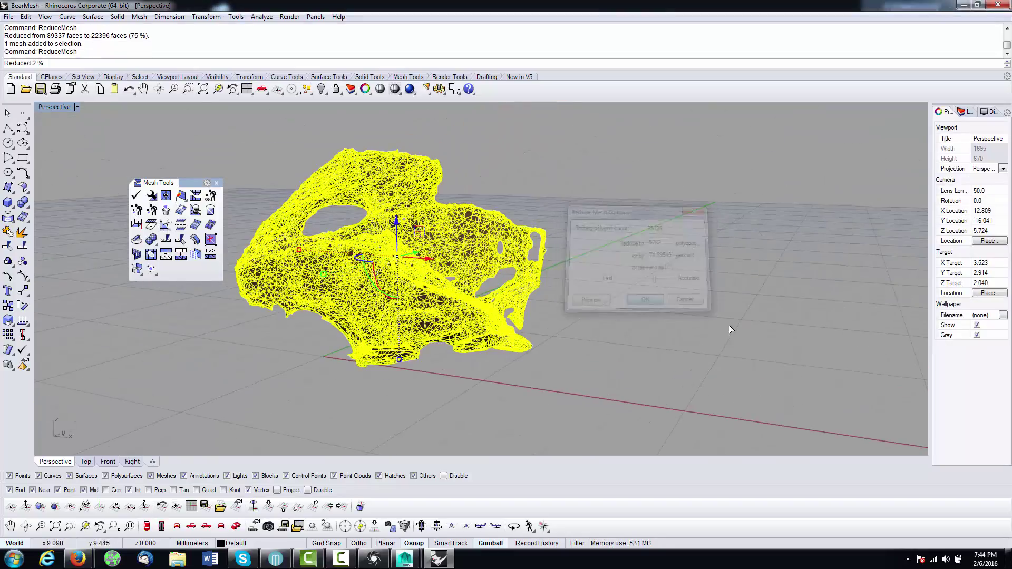
Run two more 75 percent ReduceMesh passes on the hippo mesh
click(678, 324)
mouse_move(678, 325)
right_down()
mouse_move(512, 238)
mouse_move(552, 287)
right_up()
click(553, 287)
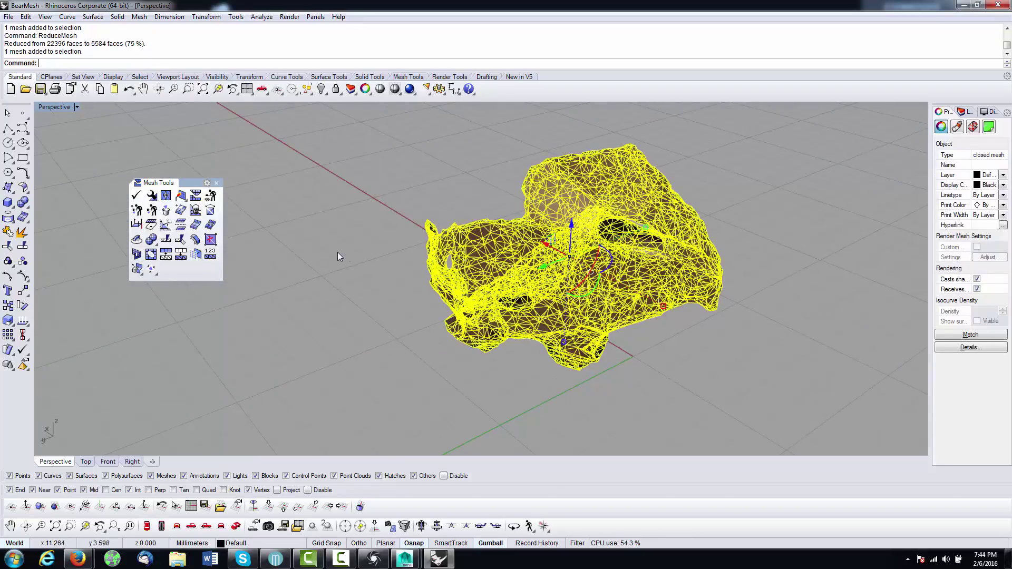
key(Return)
click(645, 301)
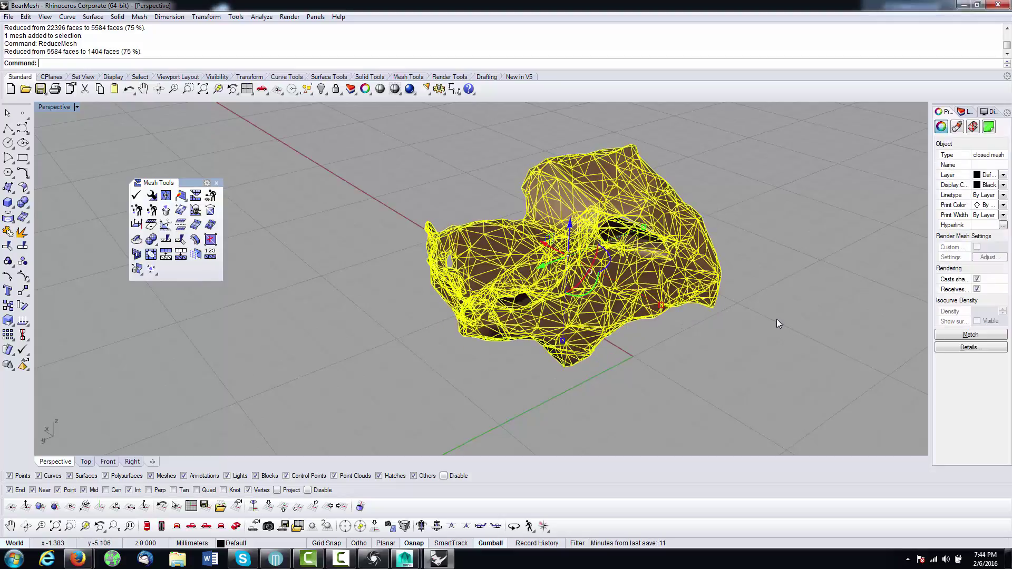
right_drag(777, 318, 559, 297)
click(558, 296)
click(506, 296)
mouse_move(424, 290)
right_down()
mouse_move(381, 287)
mouse_move(203, 328)
mouse_move(267, 339)
right_up()
right_click(267, 339)
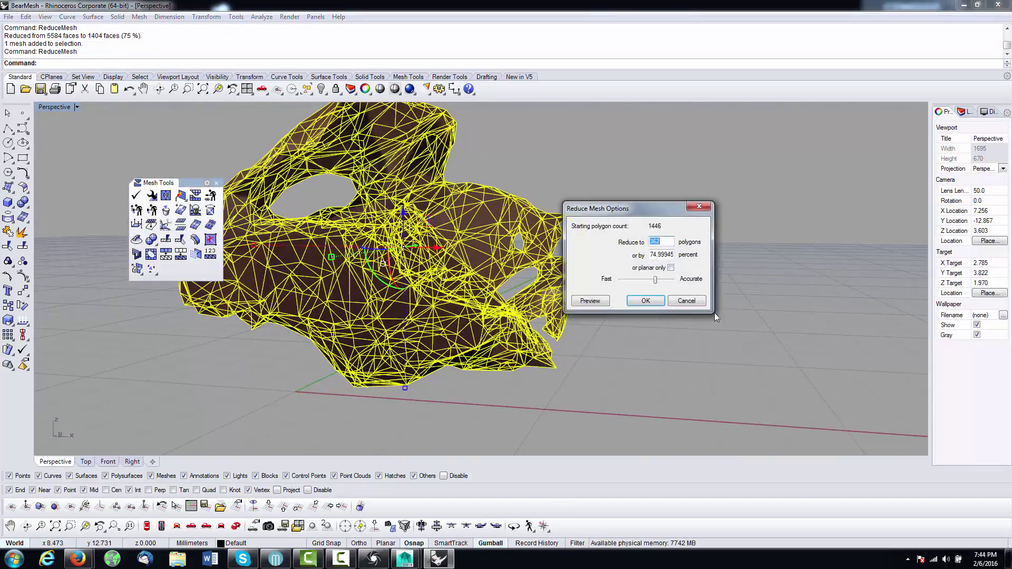
click(647, 301)
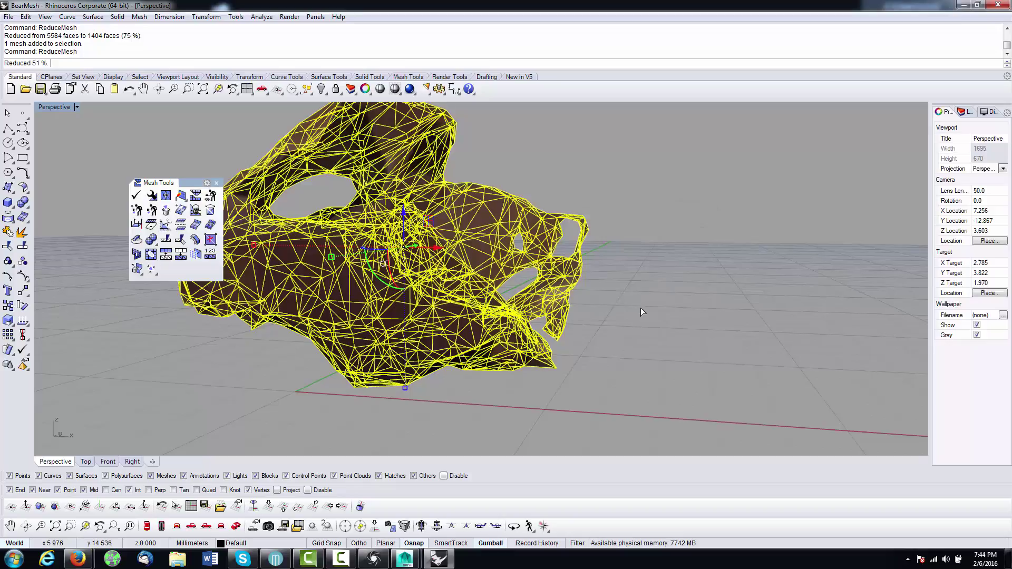
Reduce the mesh to 86 faces, then undo back to the 353-face version
key(Escape)
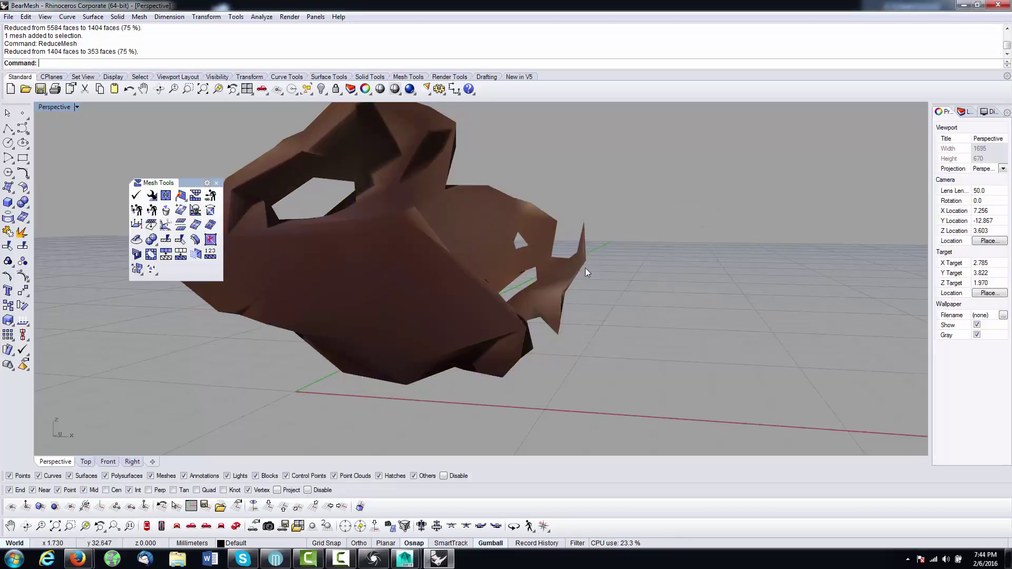
mouse_move(585, 268)
right_down()
mouse_move(386, 297)
mouse_move(479, 299)
right_up()
click(479, 298)
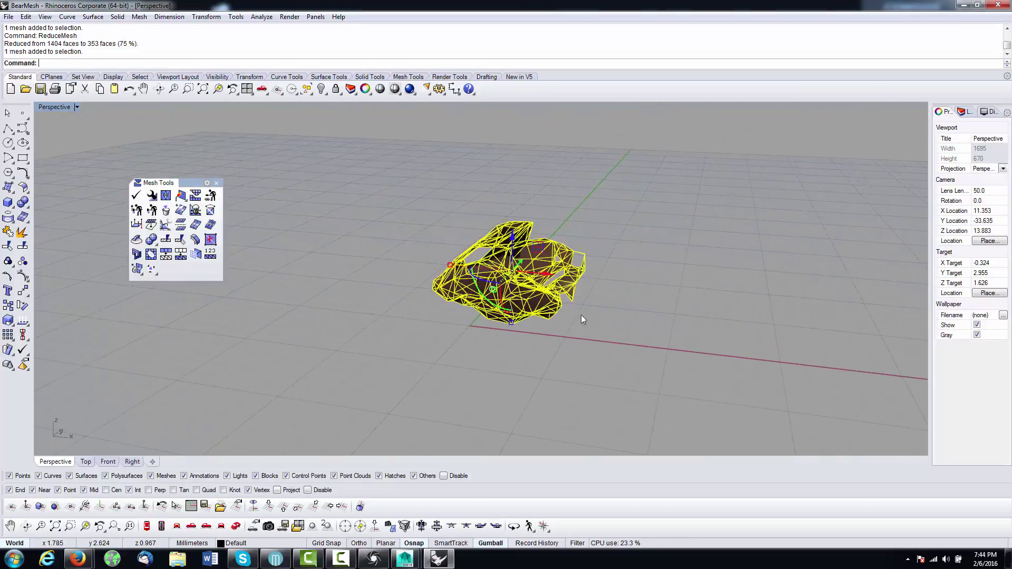
right_click(634, 324)
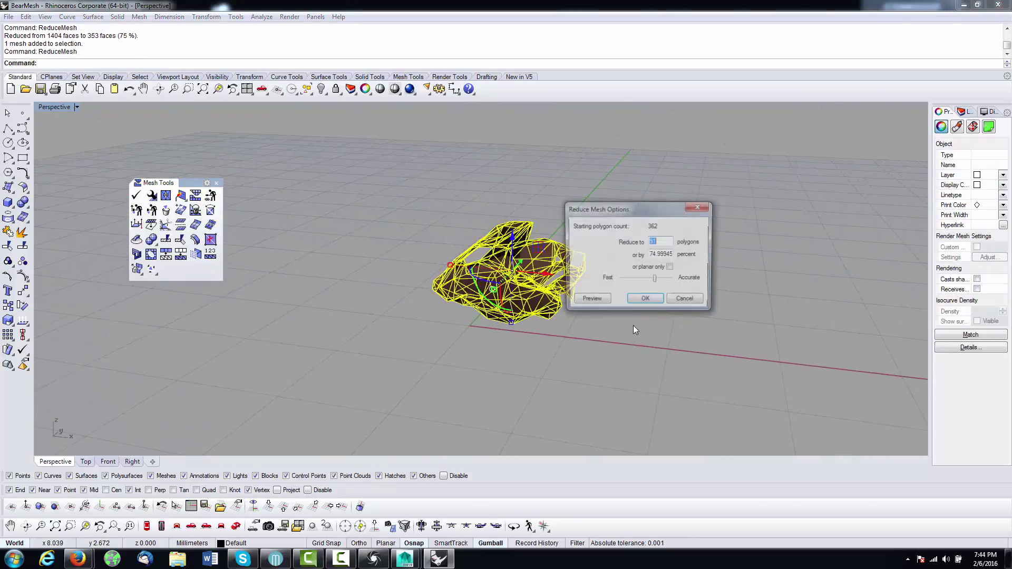
click(645, 301)
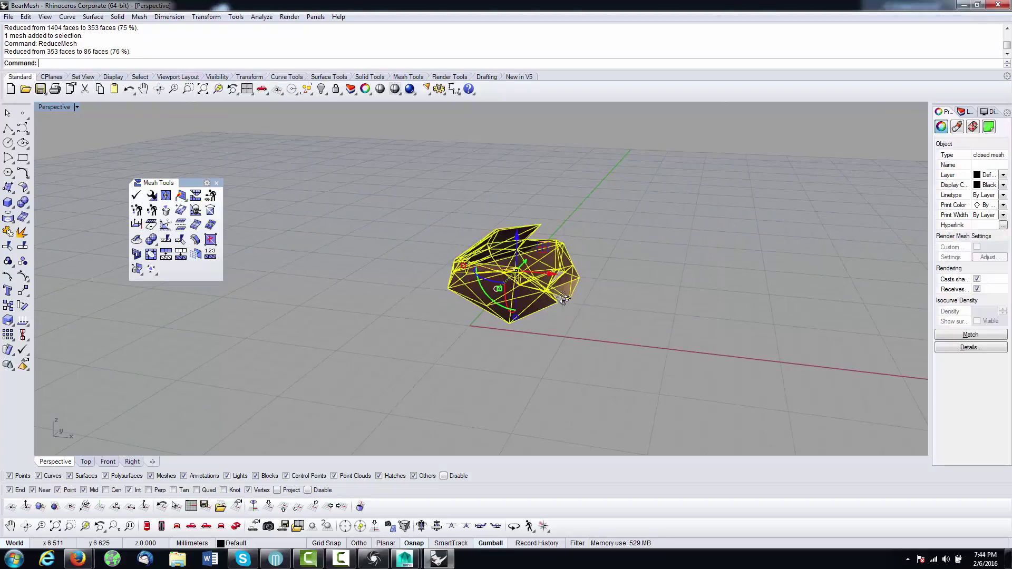
mouse_move(661, 299)
right_down()
mouse_move(411, 281)
mouse_move(294, 310)
mouse_move(485, 282)
mouse_move(562, 219)
mouse_move(670, 277)
mouse_move(768, 239)
mouse_move(472, 290)
mouse_move(505, 294)
right_up()
key(ctrl+z)
mouse_move(729, 332)
right_down()
mouse_move(746, 325)
mouse_move(477, 271)
mouse_move(547, 303)
mouse_move(463, 314)
mouse_move(387, 301)
mouse_move(283, 317)
mouse_move(460, 324)
mouse_move(348, 311)
mouse_move(474, 280)
mouse_move(475, 258)
mouse_move(430, 249)
right_up()
key(Escape)
click(539, 293)
scroll(523, 265, up, 5)
Export the selected 353-face mesh as Hippo_OBj_re.obj in 02_capture with default OBJ options
click(609, 318)
scroll(617, 306, down, 3)
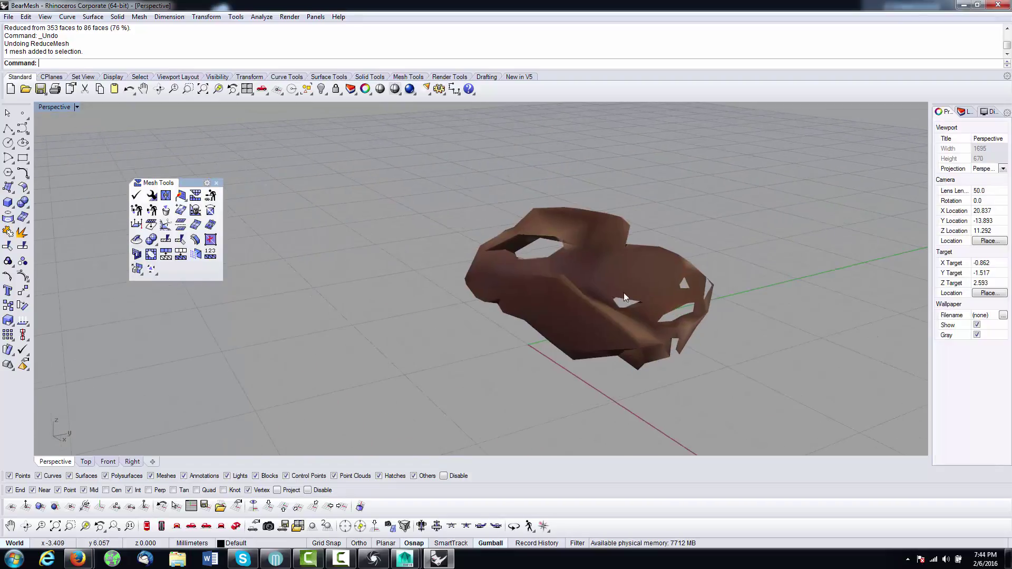
click(622, 321)
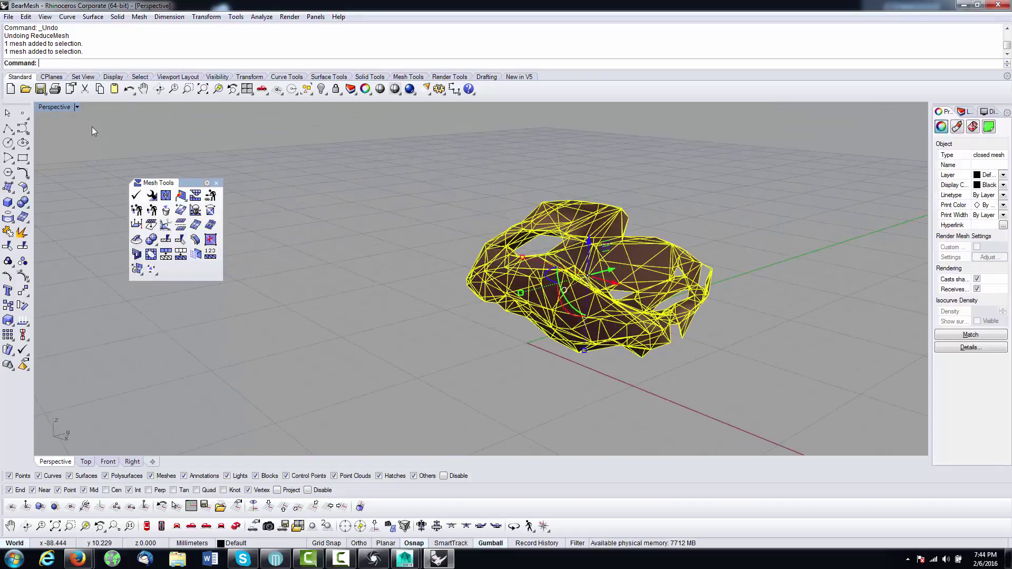
right_click(39, 91)
click(458, 206)
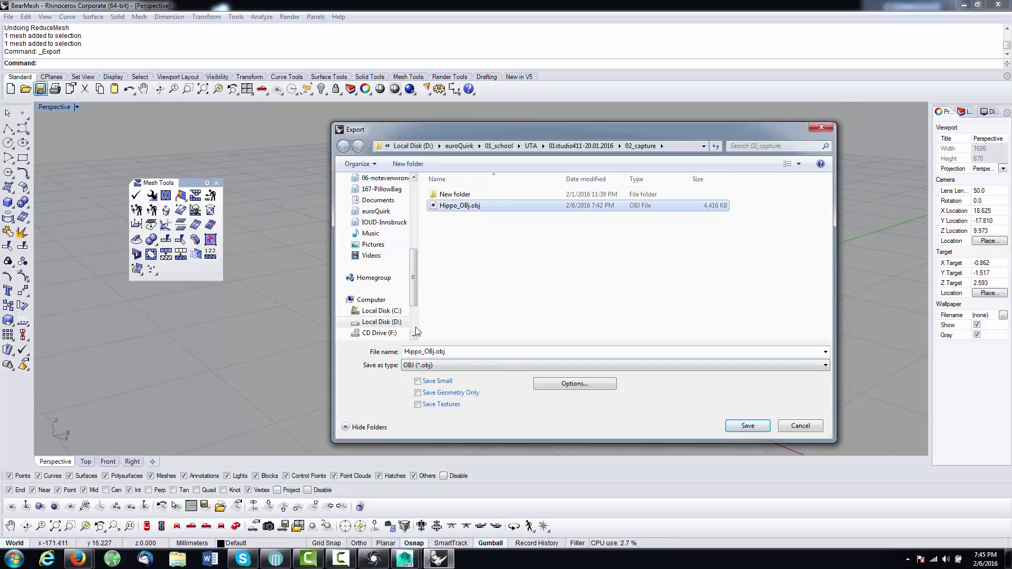
click(431, 352)
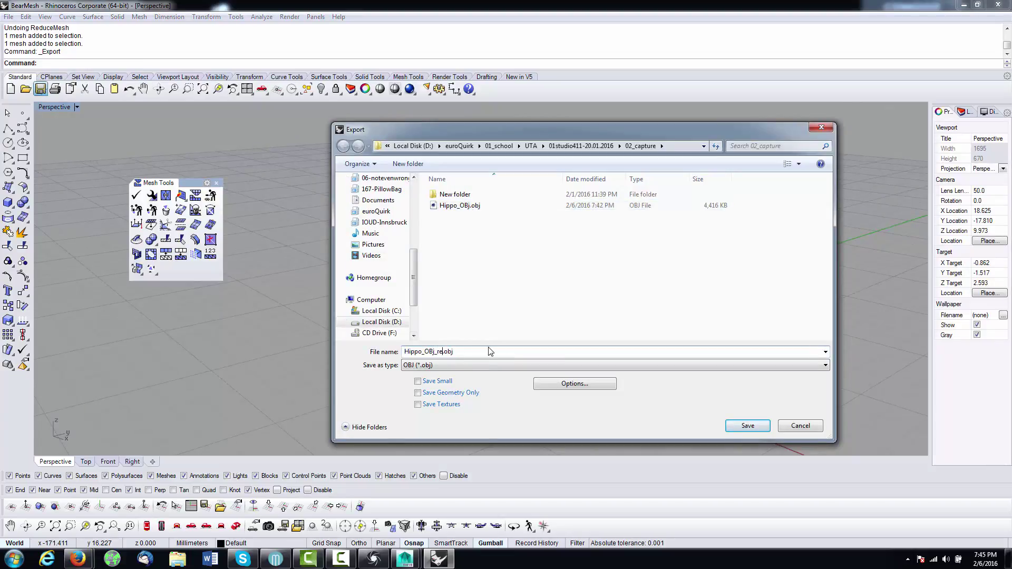
key(Return)
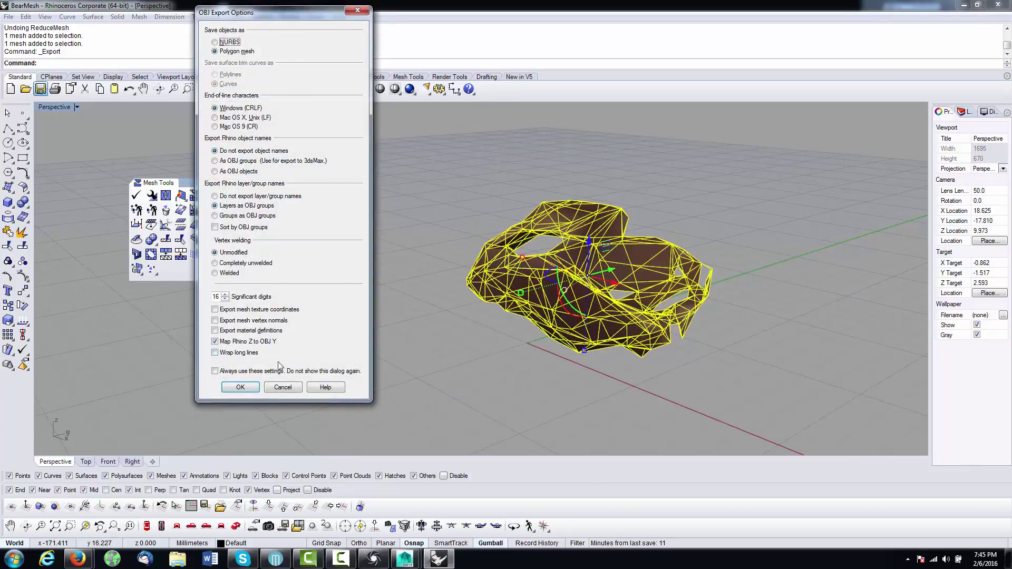
click(241, 388)
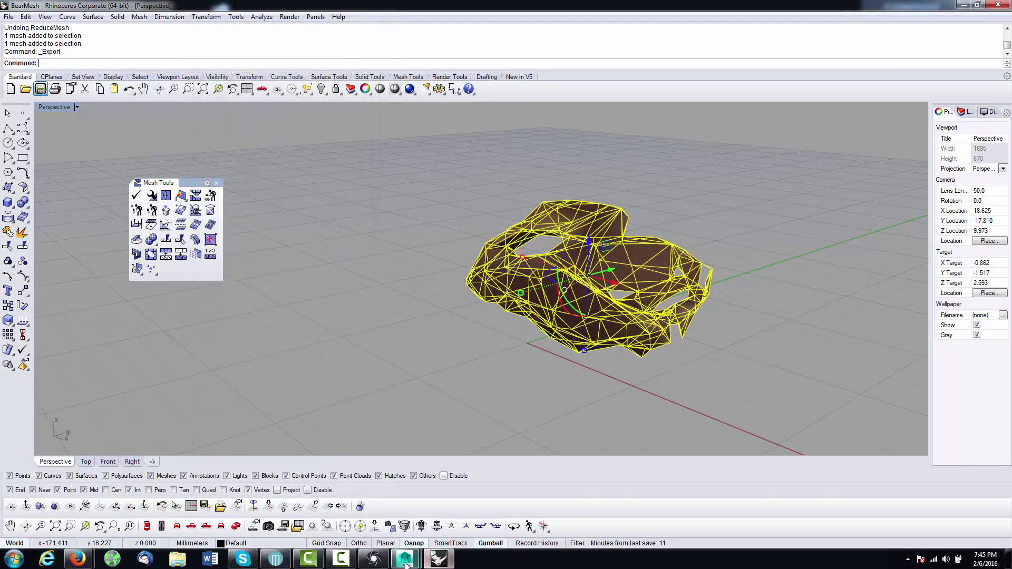
In Maya, select the dense hippo scan mesh and delete it
mouse_move(405, 560)
click(457, 521)
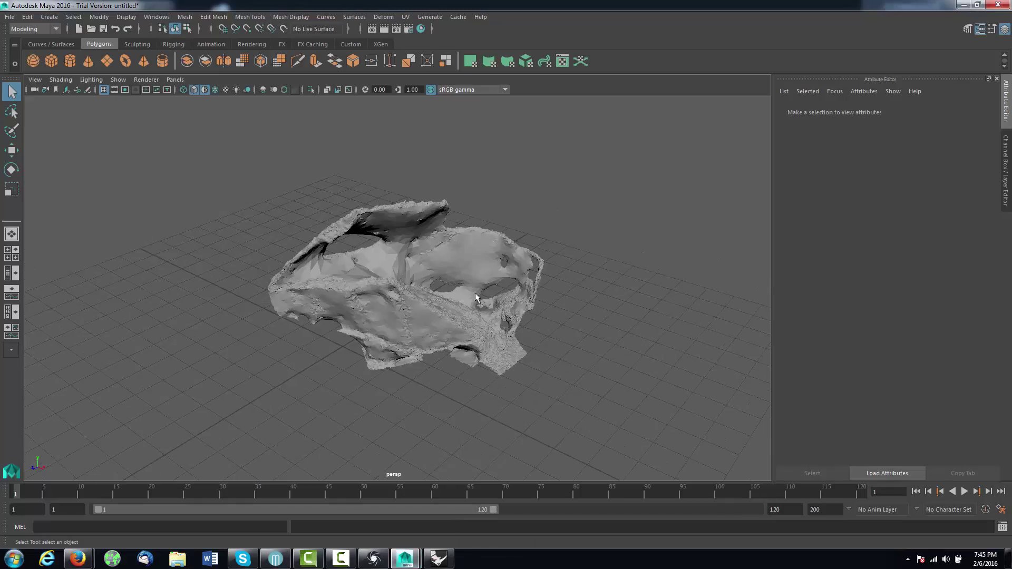
click(420, 302)
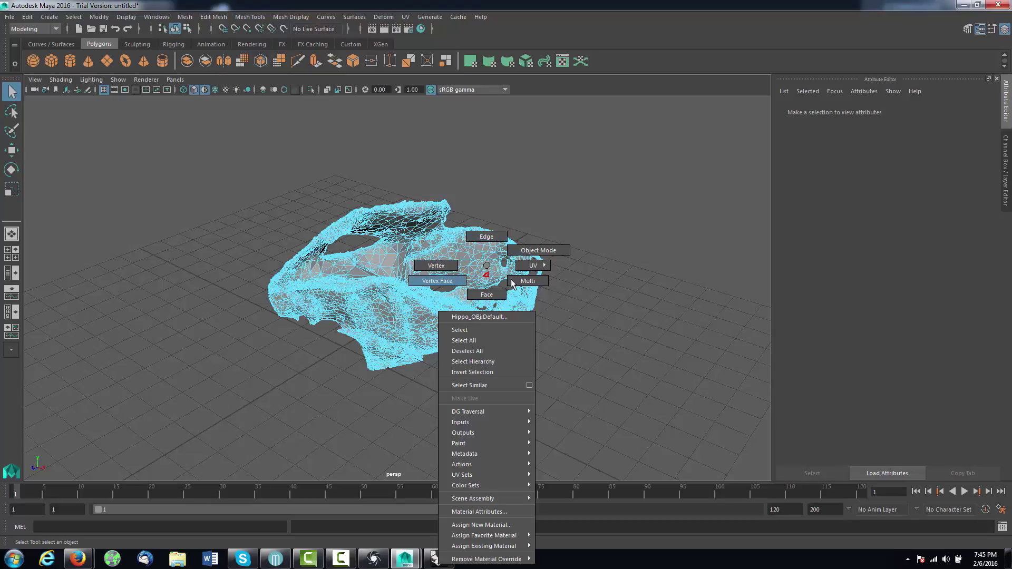
right_drag(533, 252, 534, 252)
click(427, 301)
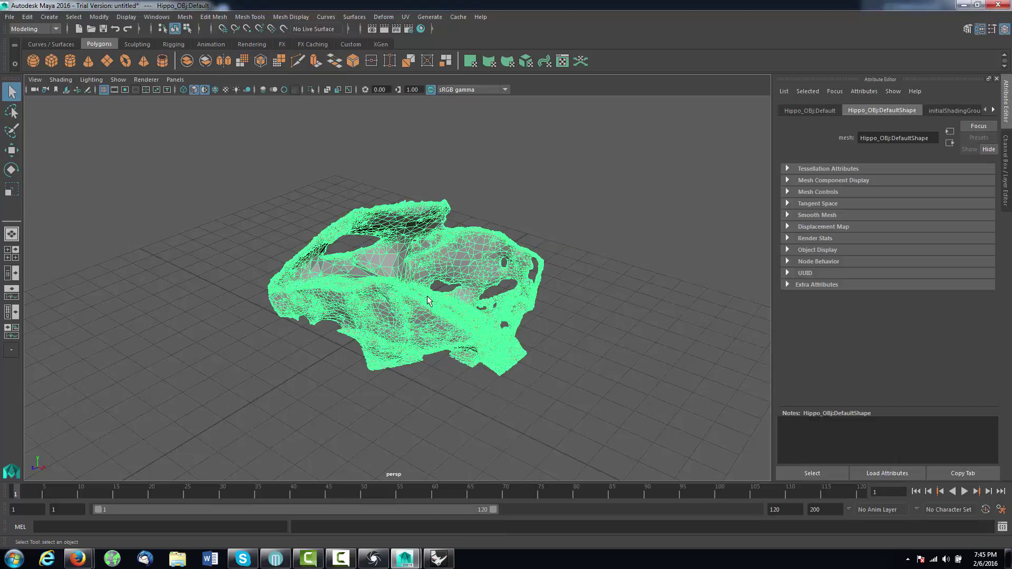
key(Delete)
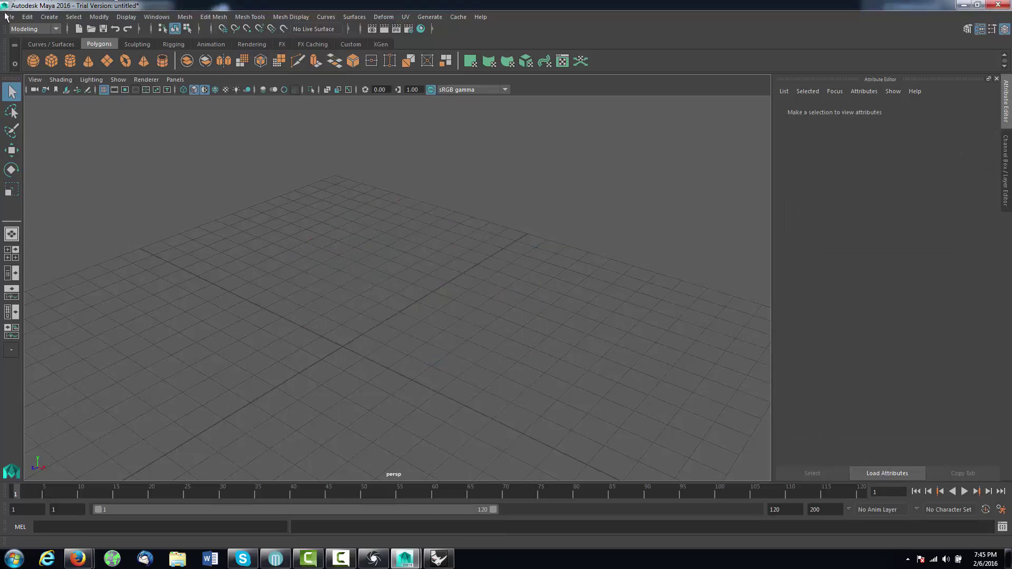
Import Hippo_OBJ_reduced.obj and frame the low-poly hippo to inspect it
click(7, 16)
click(133, 135)
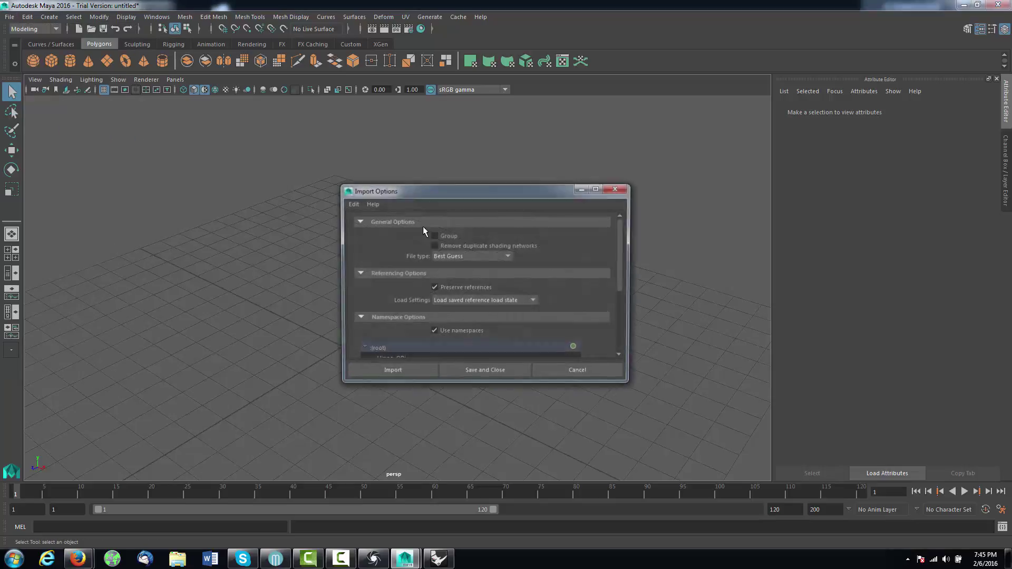
click(421, 372)
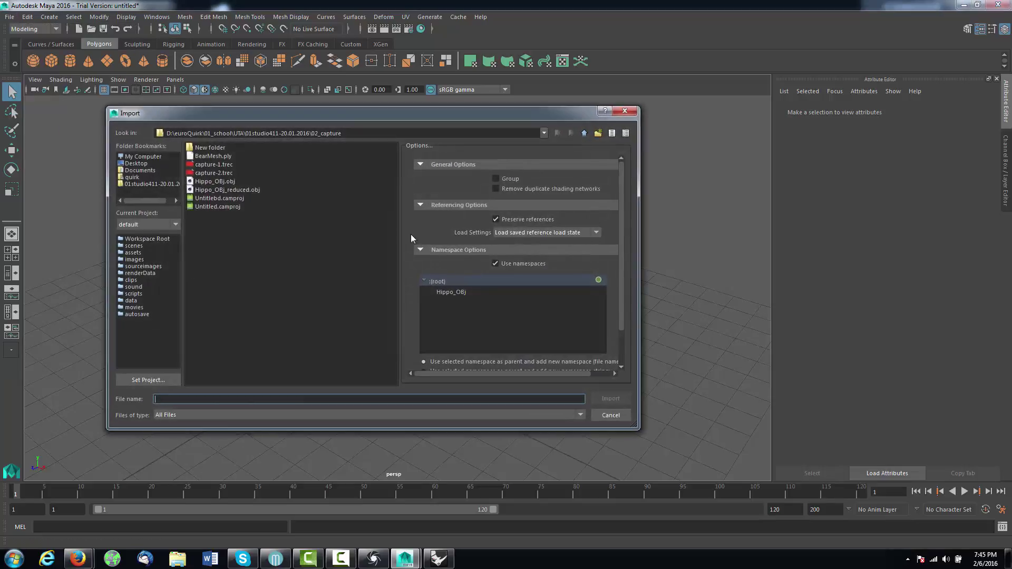
double_click(232, 190)
key(f)
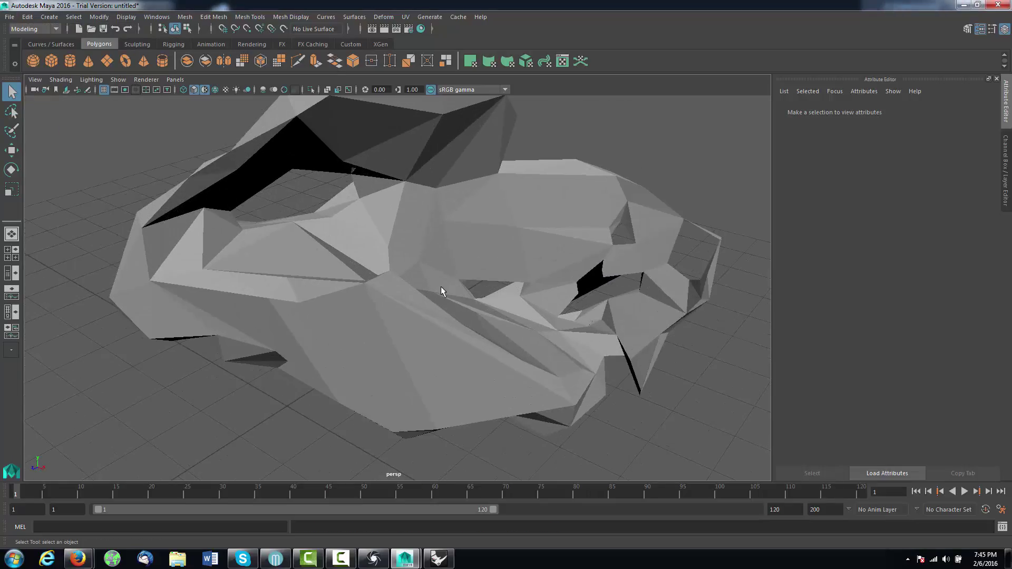
alt+drag(430, 272, 405, 196)
click(404, 196)
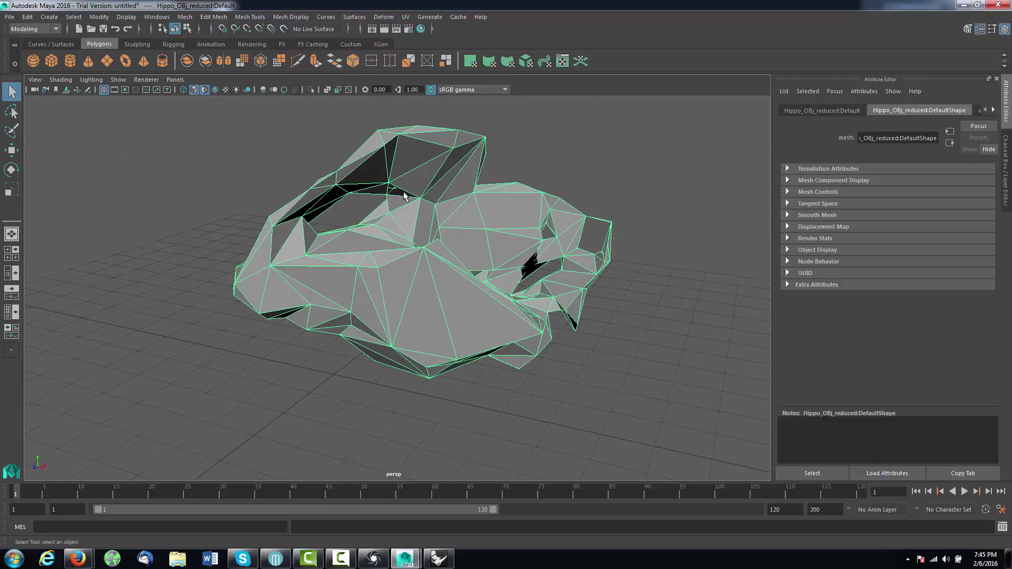
mouse_move(369, 237)
alt+mouse_down()
mouse_move(536, 280)
mouse_move(386, 240)
mouse_move(270, 299)
mouse_move(385, 277)
mouse_move(445, 242)
alt+mouse_up()
alt+right_drag(445, 242, 475, 227)
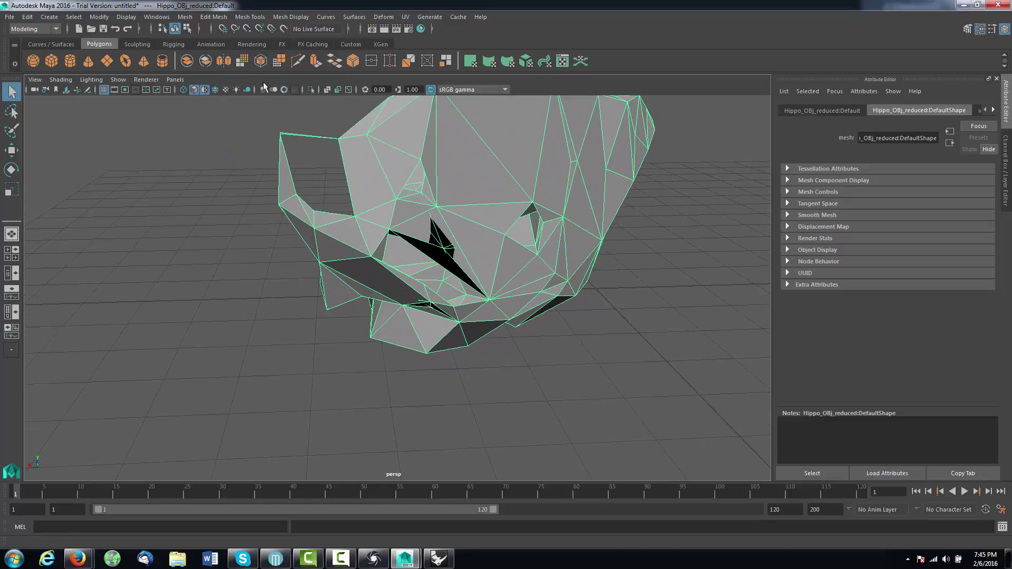
mouse_move(317, 231)
alt+mouse_down()
mouse_move(546, 238)
mouse_move(567, 327)
mouse_move(546, 314)
alt+mouse_up()
click(546, 238)
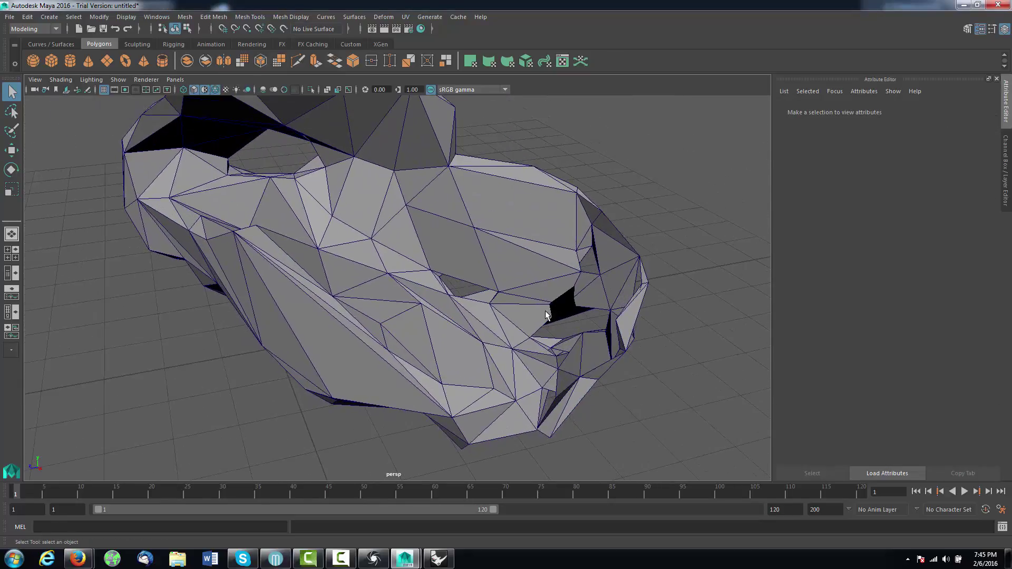
In vertex mode, select the vertex beside the hole and push it to reshape the hole
right_click(438, 266)
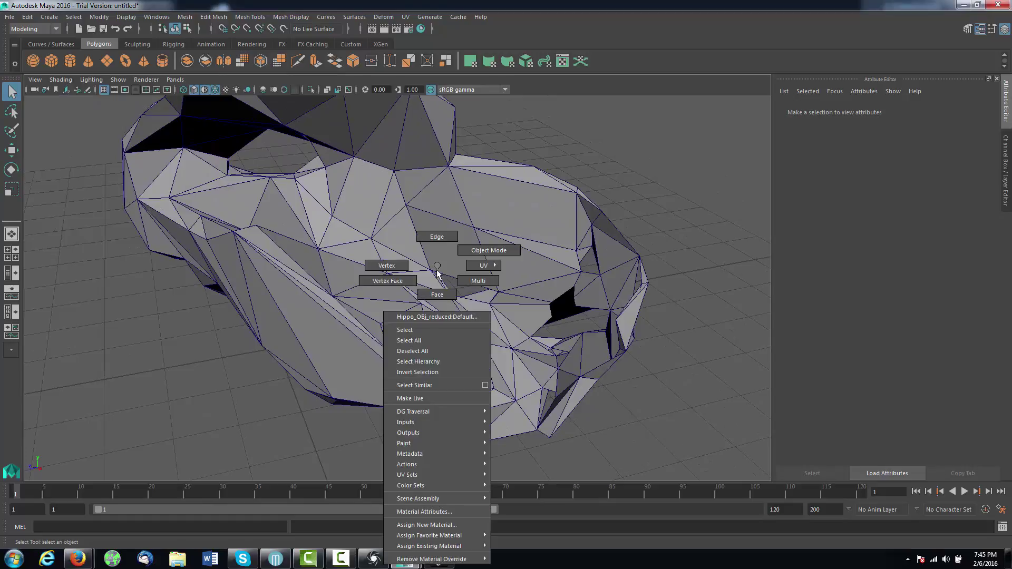
click(389, 267)
click(570, 311)
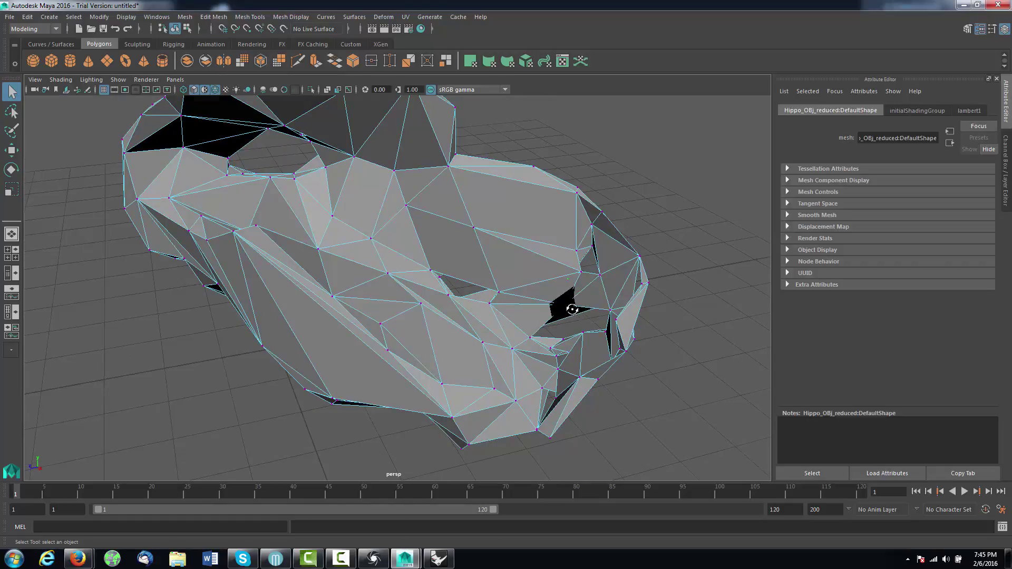
alt+drag(570, 311, 314, 333)
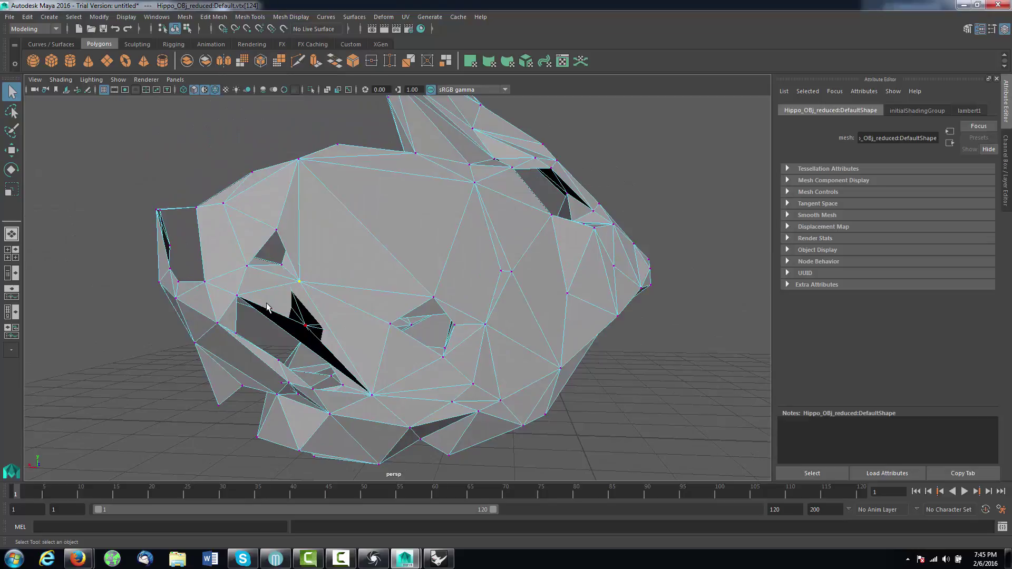
alt+right_drag(267, 308, 384, 282)
scroll(380, 290, up, 3)
mouse_move(378, 295)
alt+mouse_down()
mouse_move(459, 315)
mouse_move(598, 317)
mouse_move(494, 294)
alt+mouse_up()
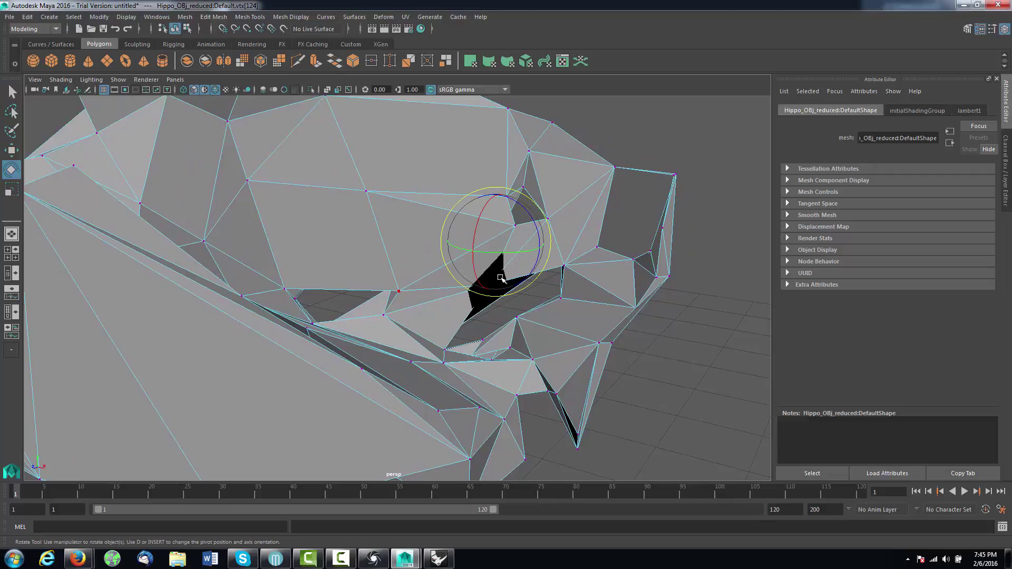
mouse_move(534, 294)
alt+mouse_down()
mouse_move(561, 251)
mouse_move(501, 248)
mouse_move(433, 270)
alt+mouse_up()
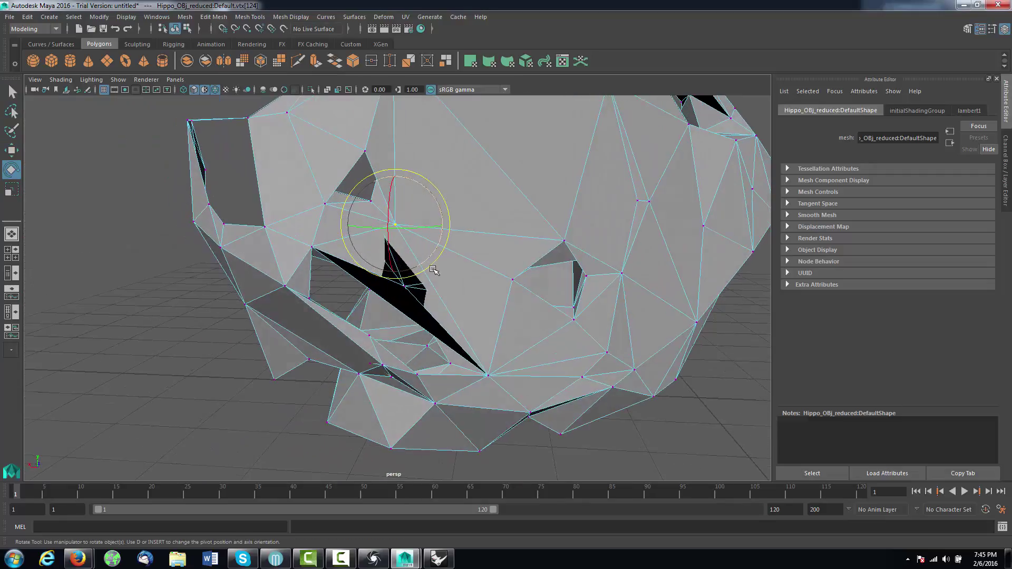
click(411, 290)
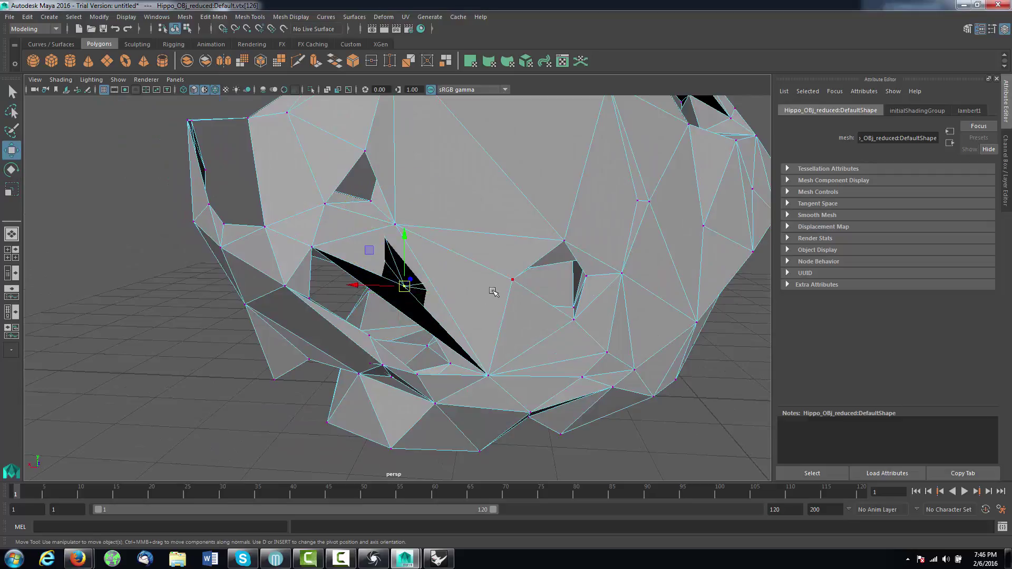
alt+drag(405, 286, 542, 294)
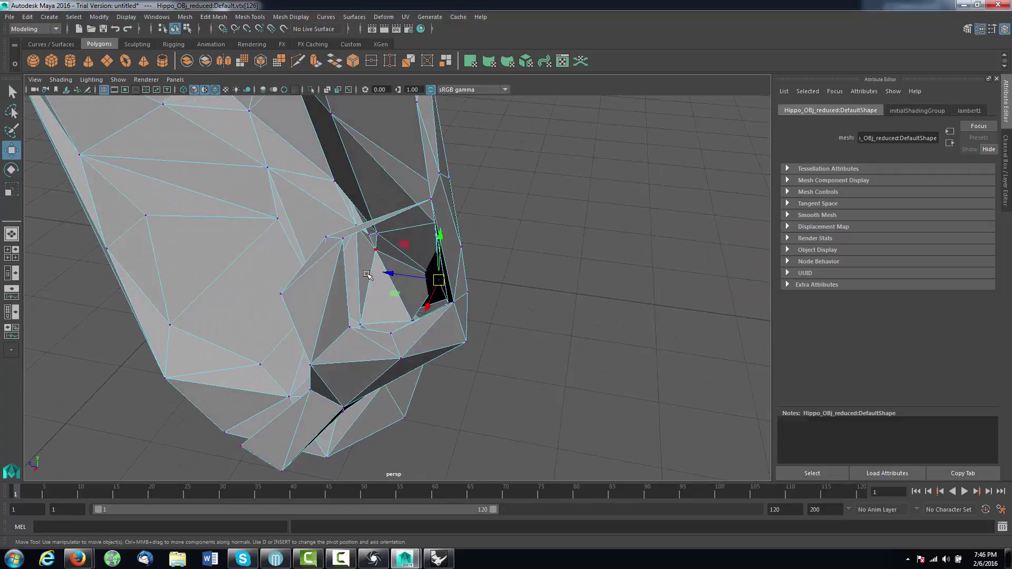
drag(420, 275, 425, 276)
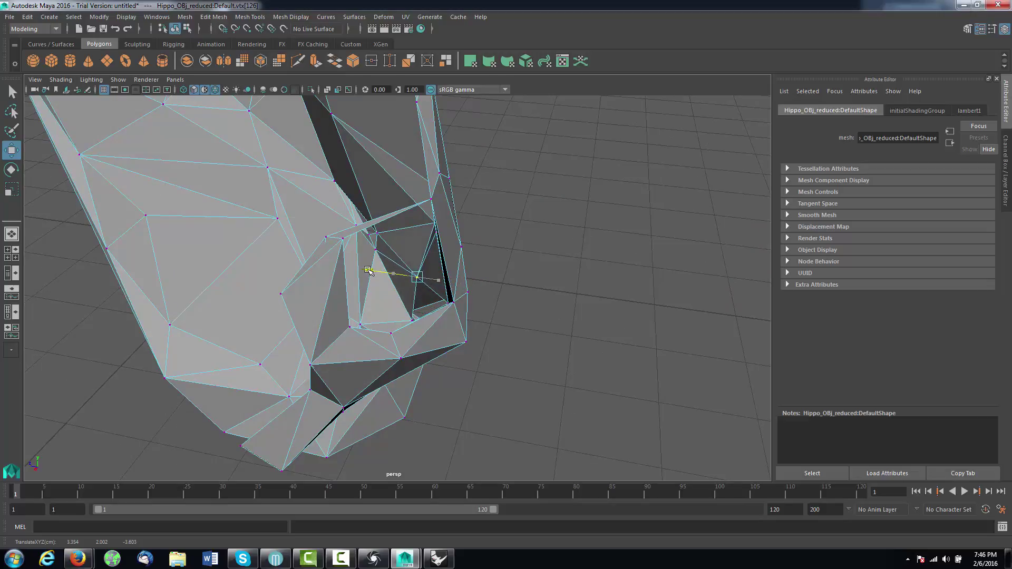
Inspect the head from several angles and delete two stray vertices at the mesh edge
alt+drag(368, 271, 481, 232)
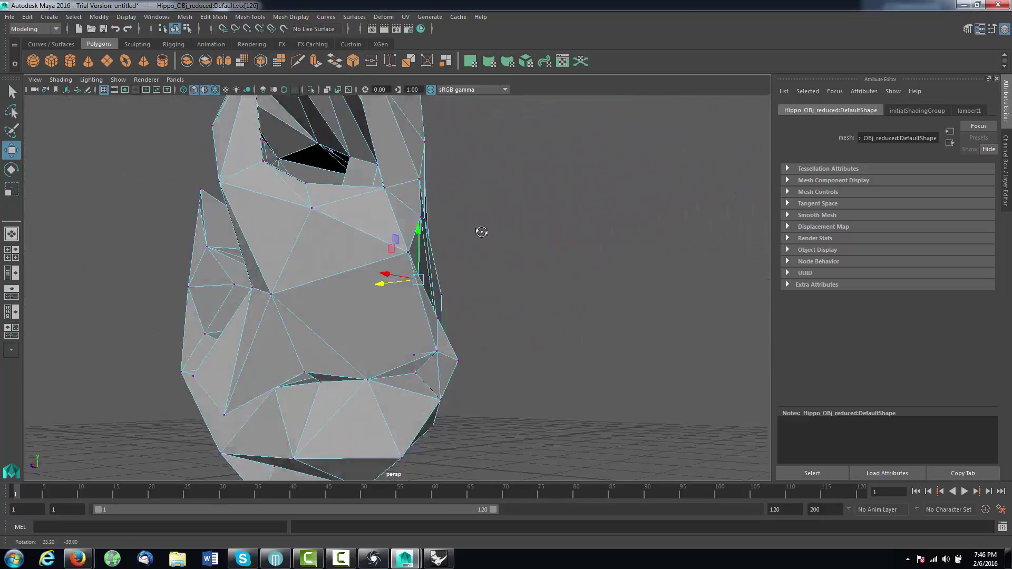
alt+right_drag(481, 232, 583, 229)
alt+drag(583, 228, 406, 287)
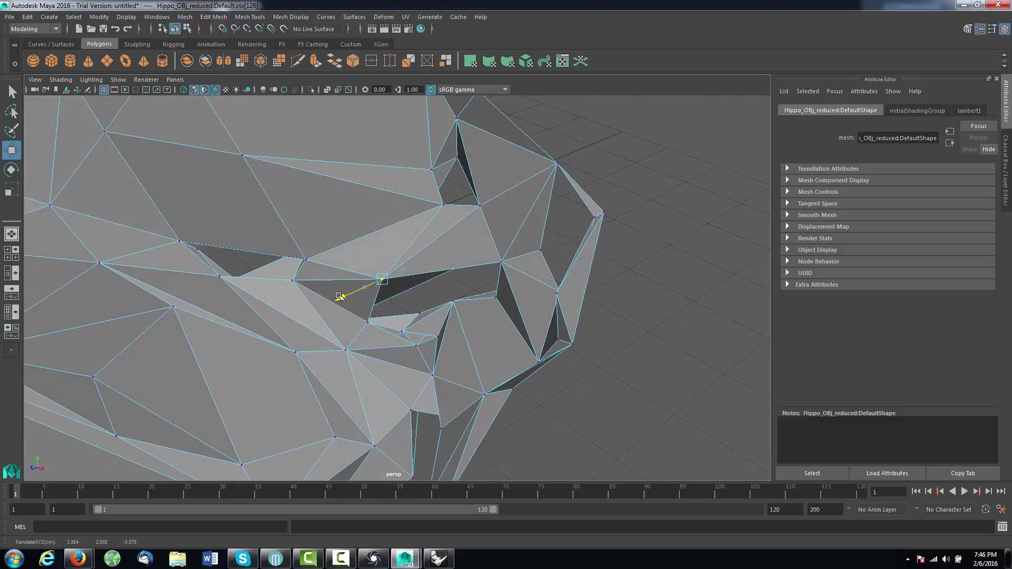
mouse_move(339, 296)
alt+mouse_down()
mouse_move(314, 268)
mouse_move(389, 285)
mouse_move(388, 308)
alt+mouse_up()
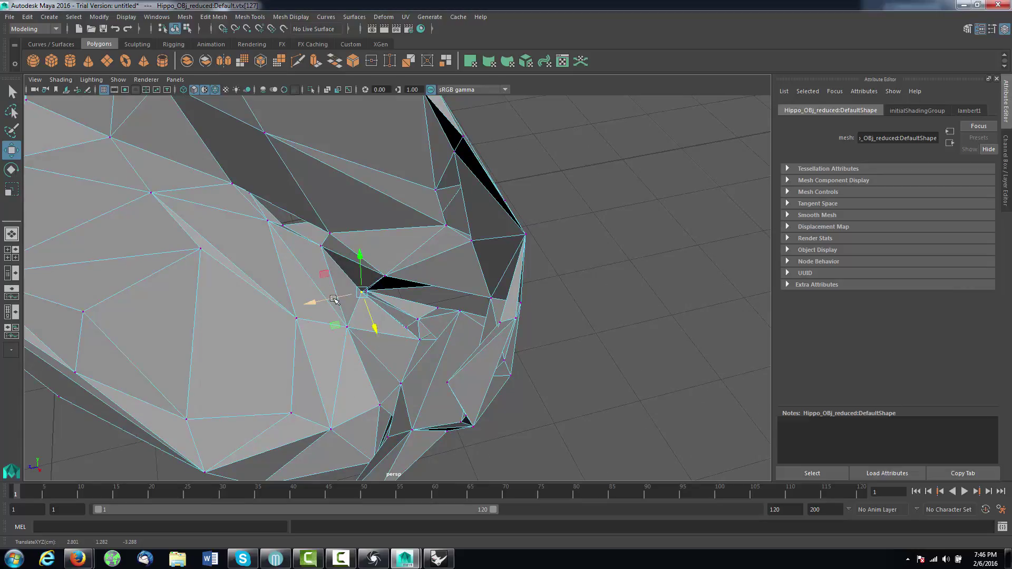
mouse_move(381, 299)
alt+mouse_down()
mouse_move(328, 269)
mouse_move(349, 266)
alt+mouse_up()
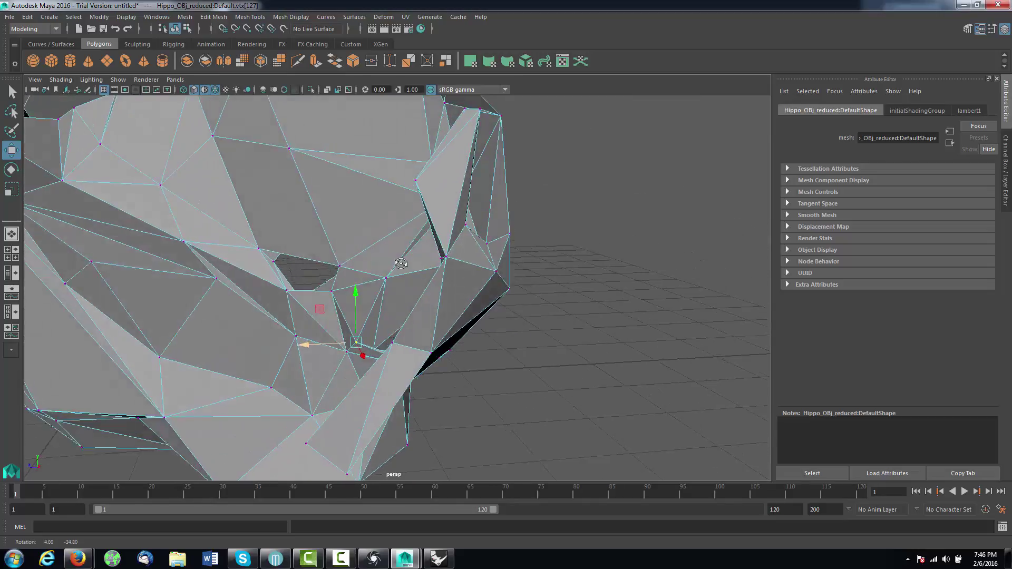
scroll(395, 259, up, 6)
alt+drag(433, 274, 474, 280)
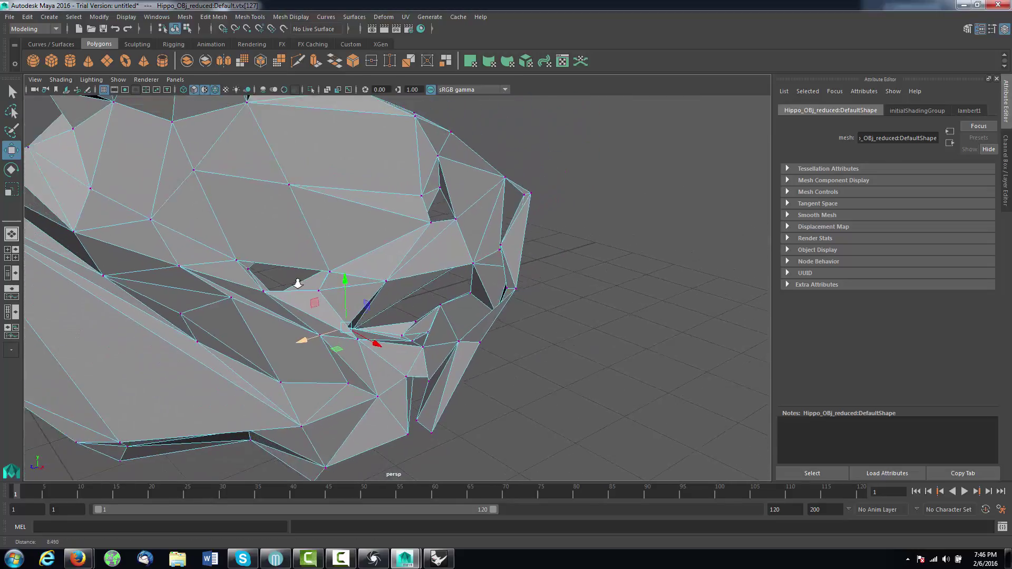
alt+middle_drag(475, 279, 549, 283)
mouse_move(549, 284)
alt+mouse_down()
mouse_move(548, 265)
mouse_move(395, 216)
alt+mouse_up()
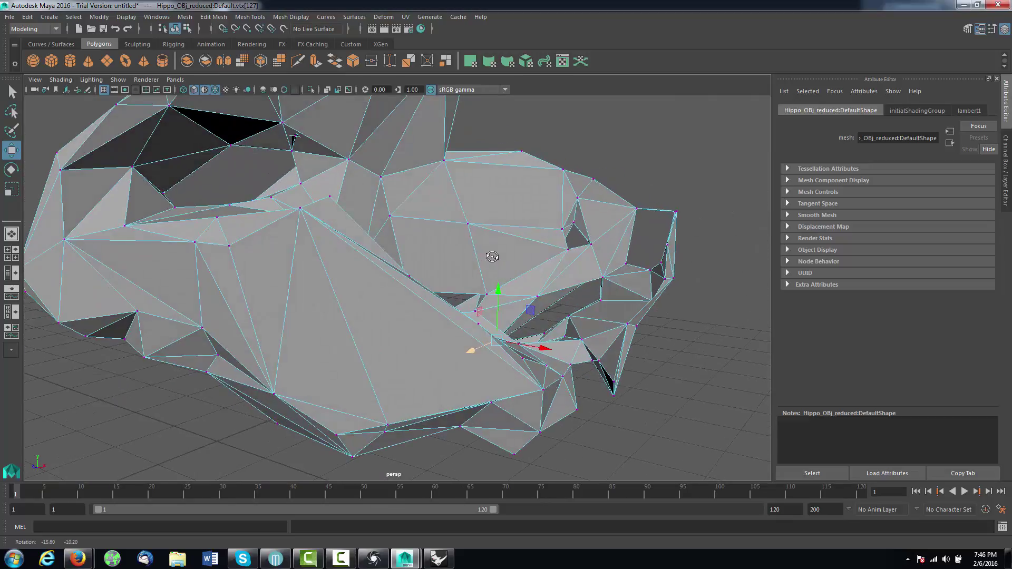
scroll(394, 216, up, 3)
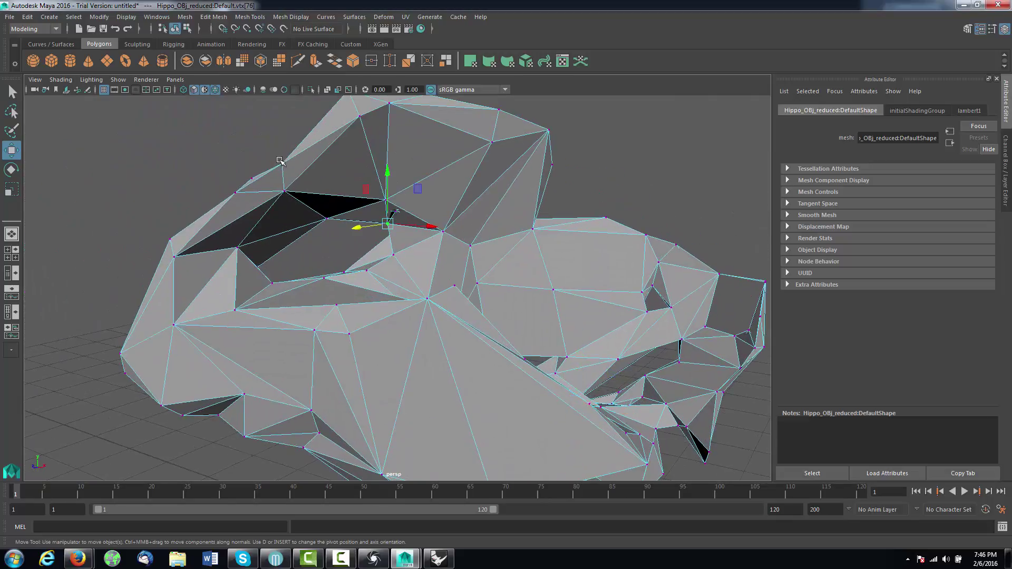
alt+drag(280, 160, 436, 196)
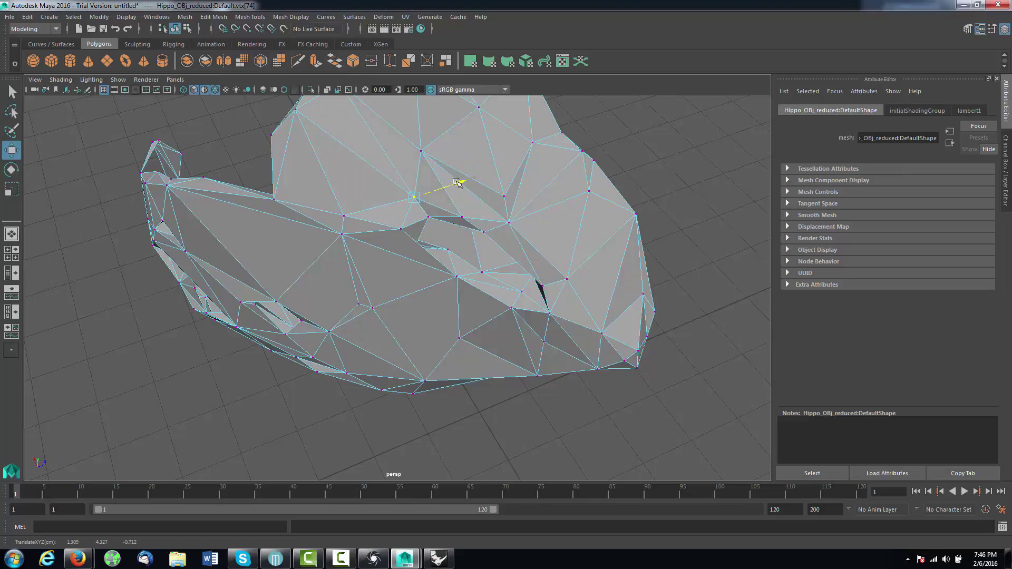
alt+drag(549, 187, 538, 230)
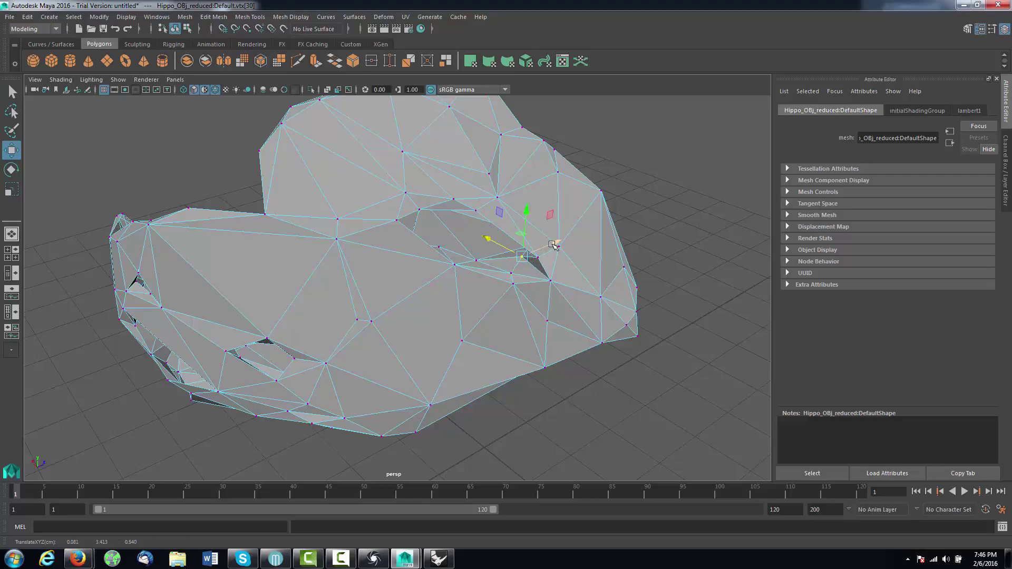
mouse_move(686, 216)
alt+mouse_down()
mouse_move(526, 188)
mouse_move(483, 207)
mouse_move(471, 196)
mouse_move(517, 224)
mouse_move(470, 185)
mouse_move(400, 209)
mouse_move(317, 198)
mouse_move(401, 209)
mouse_move(342, 214)
mouse_move(558, 229)
mouse_move(616, 175)
mouse_move(554, 206)
alt+mouse_up()
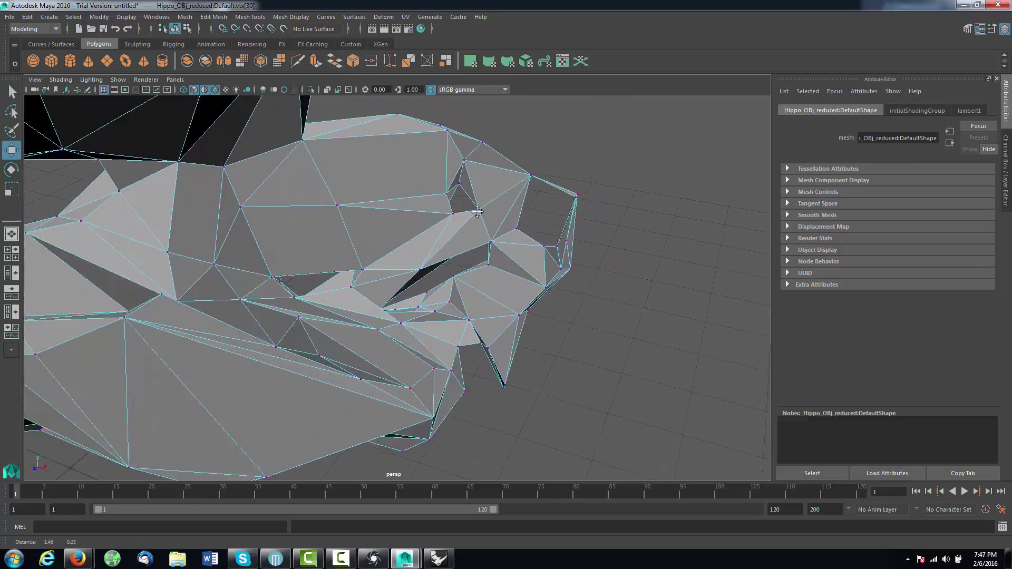
mouse_move(553, 206)
alt+right_down()
mouse_move(491, 235)
mouse_move(299, 206)
alt+right_up()
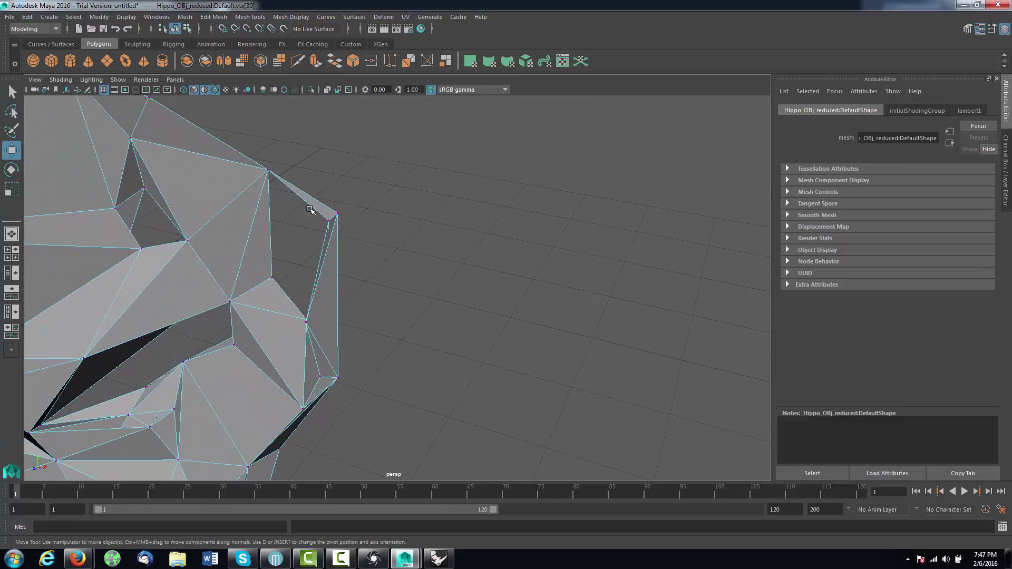
mouse_move(310, 209)
alt+middle_down()
mouse_move(416, 180)
mouse_move(405, 204)
alt+middle_up()
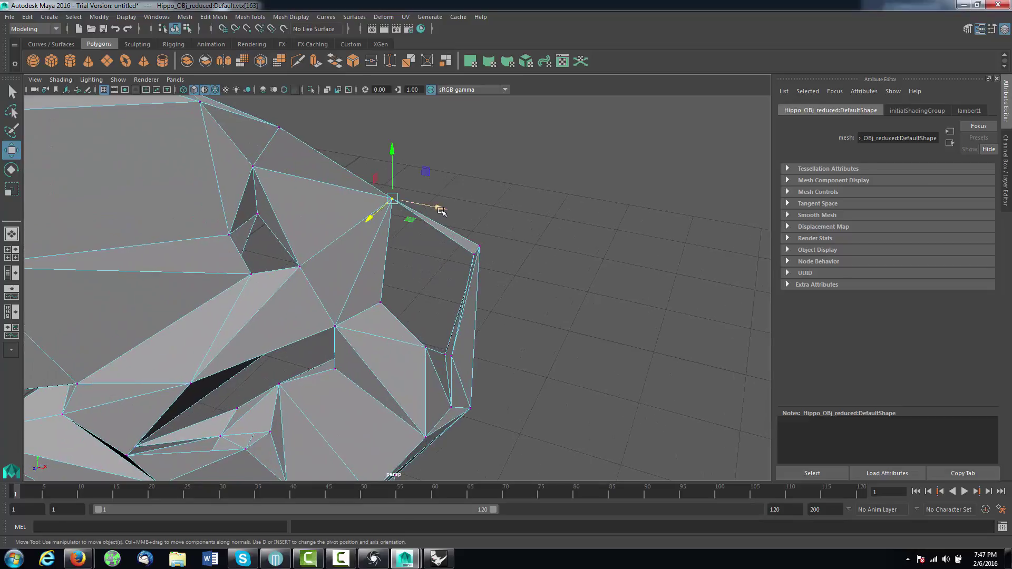
key(Delete)
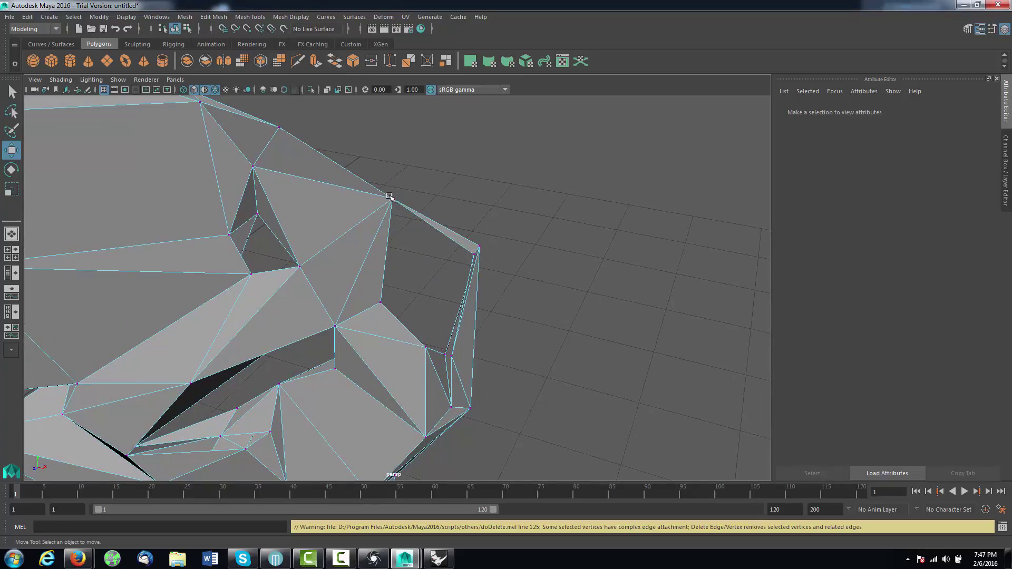
click(479, 246)
key(Delete)
In face mode, delete the thin sliver face at the snout corner, then undo it
right_click(446, 232)
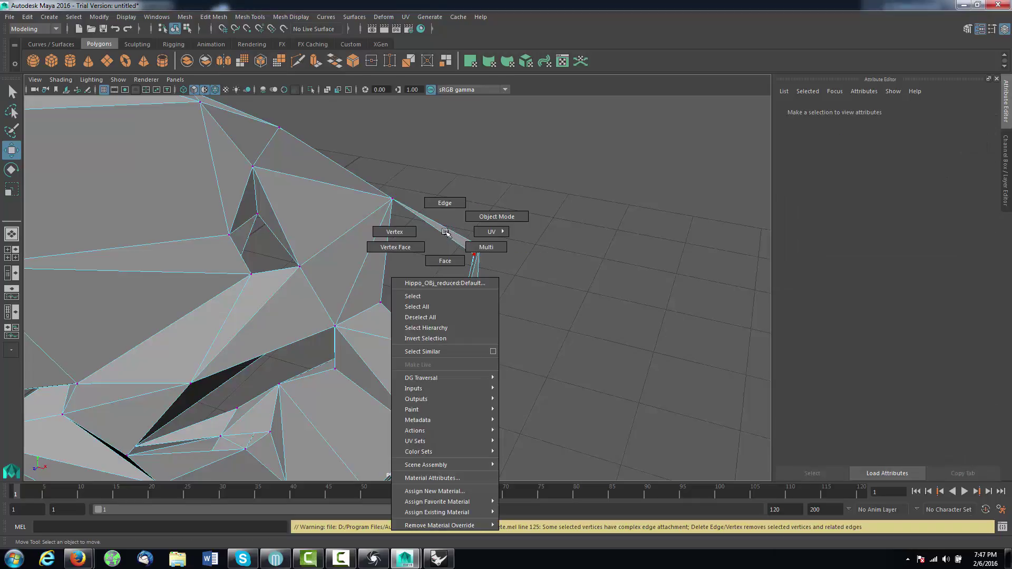
click(415, 240)
right_click(449, 231)
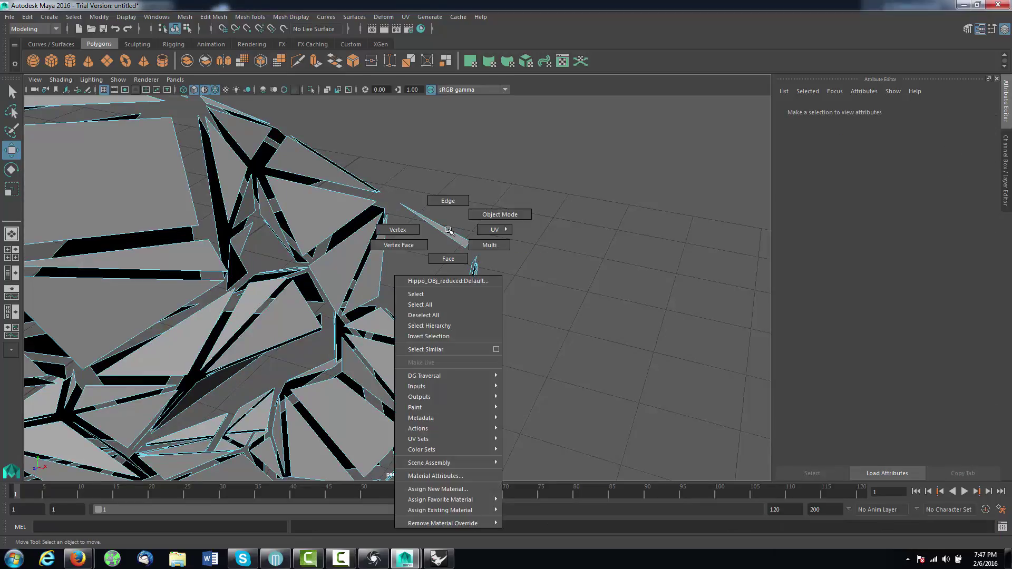
click(448, 258)
click(454, 239)
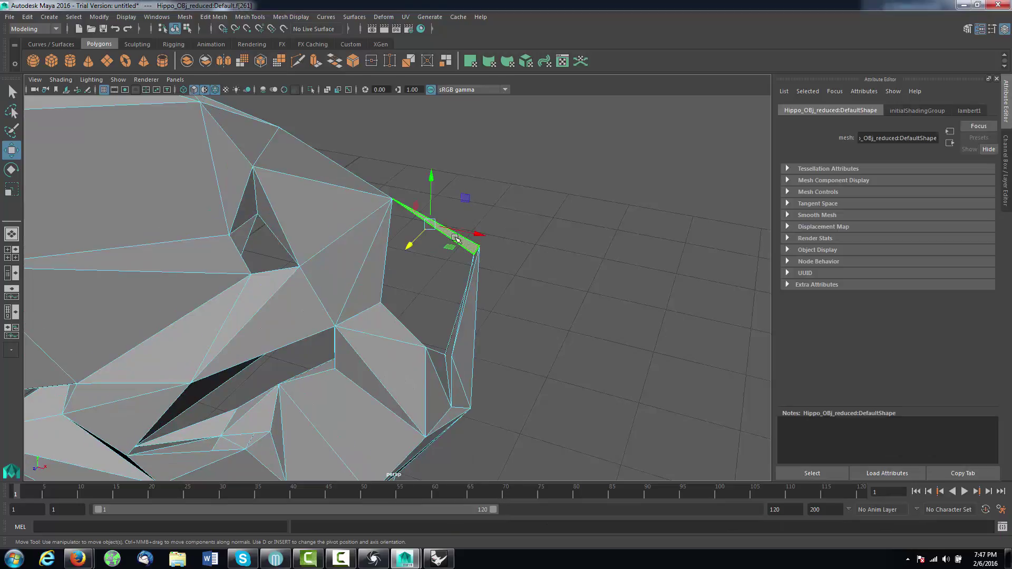
click(576, 255)
click(453, 235)
key(Delete)
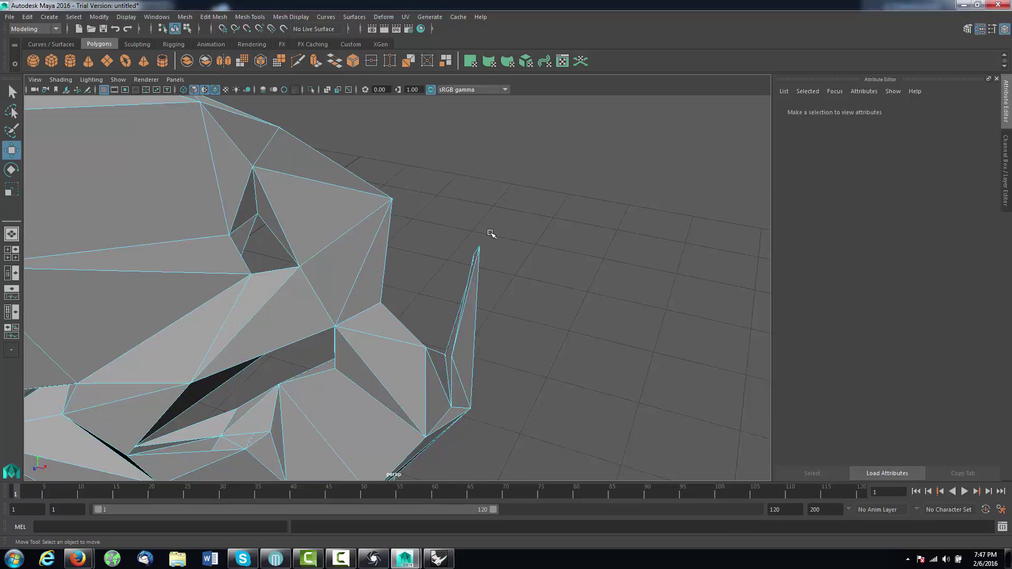
mouse_move(508, 235)
alt+mouse_down()
mouse_move(318, 224)
mouse_move(400, 208)
mouse_move(547, 240)
mouse_move(568, 227)
mouse_move(549, 235)
alt+mouse_up()
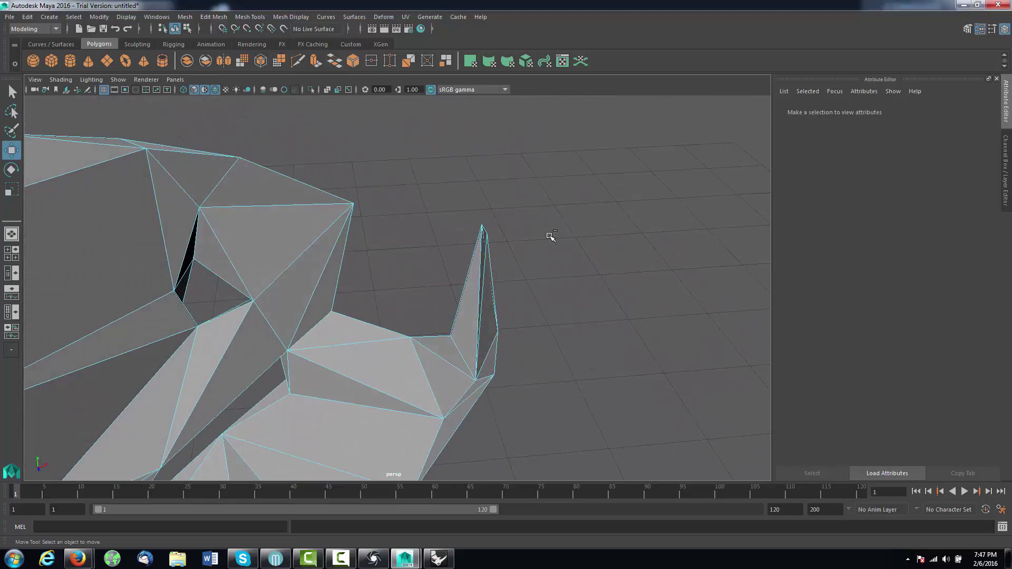
key(ctrl+z)
key(ctrl+z)
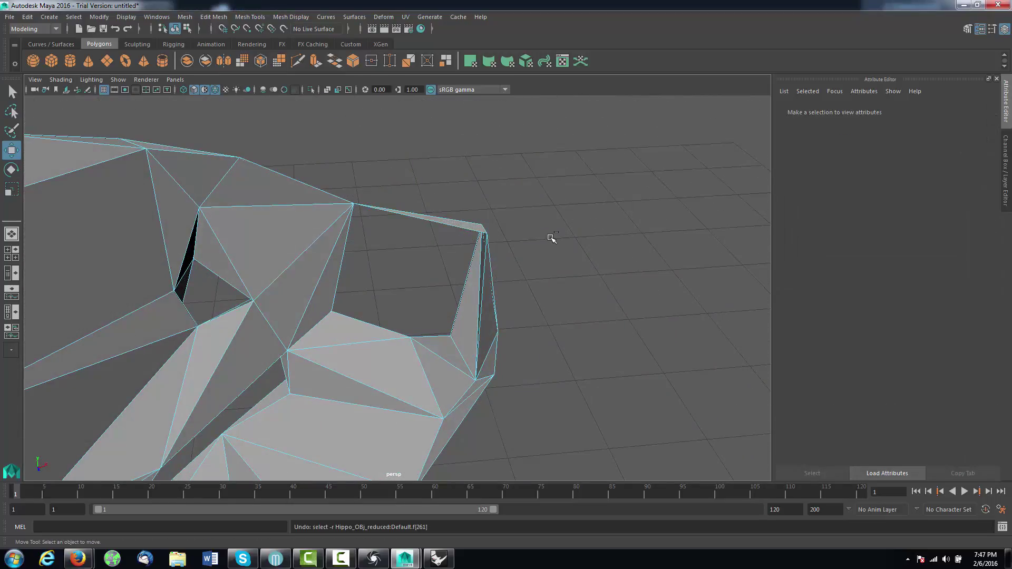
Nudge the sliver's top corner vertex vtx[167] left with Move, then undo the move
alt+drag(474, 233, 436, 230)
right_drag(436, 230, 394, 238)
mouse_move(394, 238)
alt+mouse_down()
mouse_move(446, 218)
mouse_move(380, 228)
mouse_move(495, 219)
mouse_move(517, 206)
alt+mouse_up()
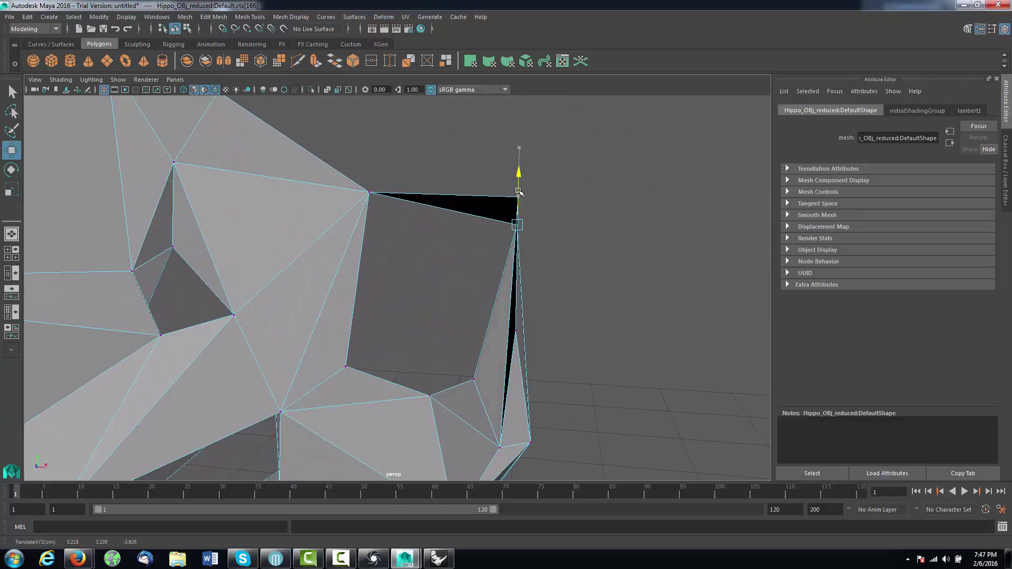
click(572, 220)
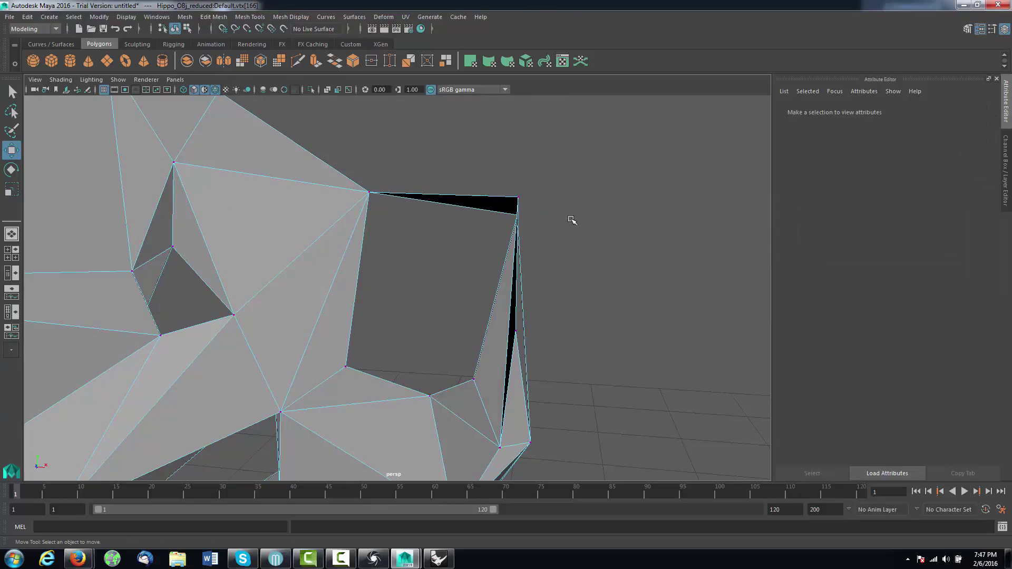
click(515, 215)
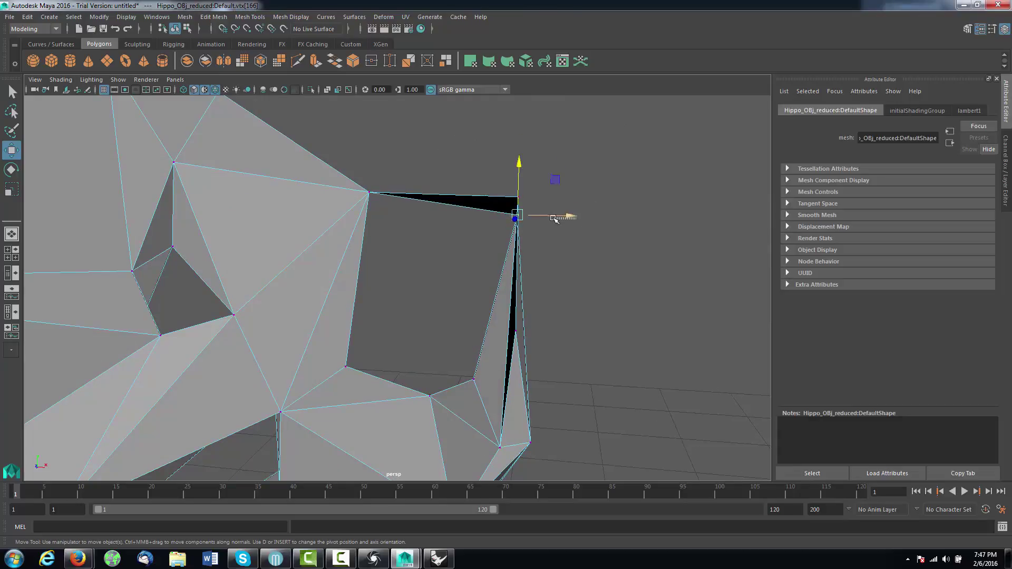
click(573, 218)
click(518, 198)
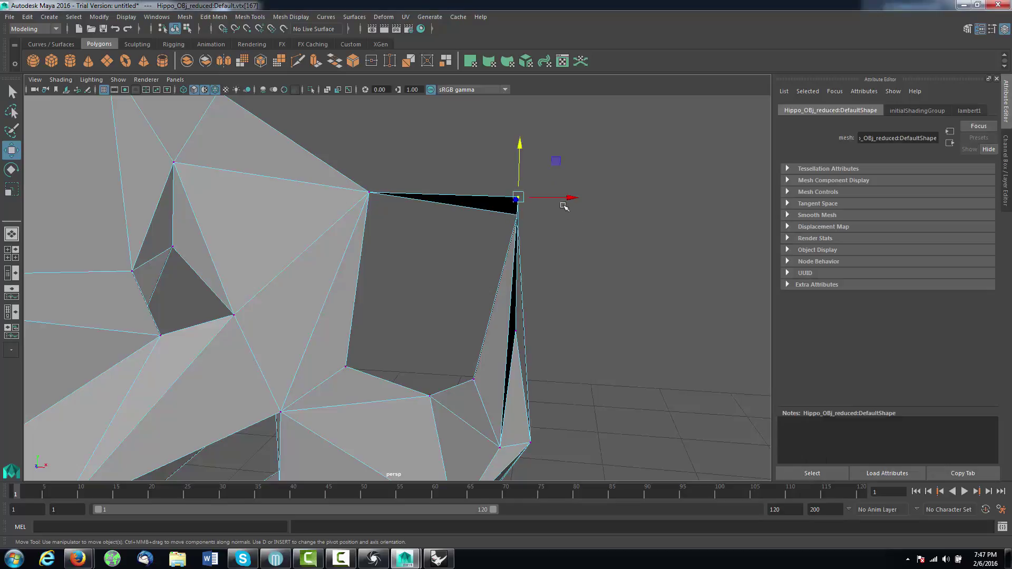
mouse_move(575, 199)
mouse_down()
mouse_move(562, 199)
mouse_move(551, 273)
mouse_move(434, 267)
mouse_move(464, 280)
mouse_up()
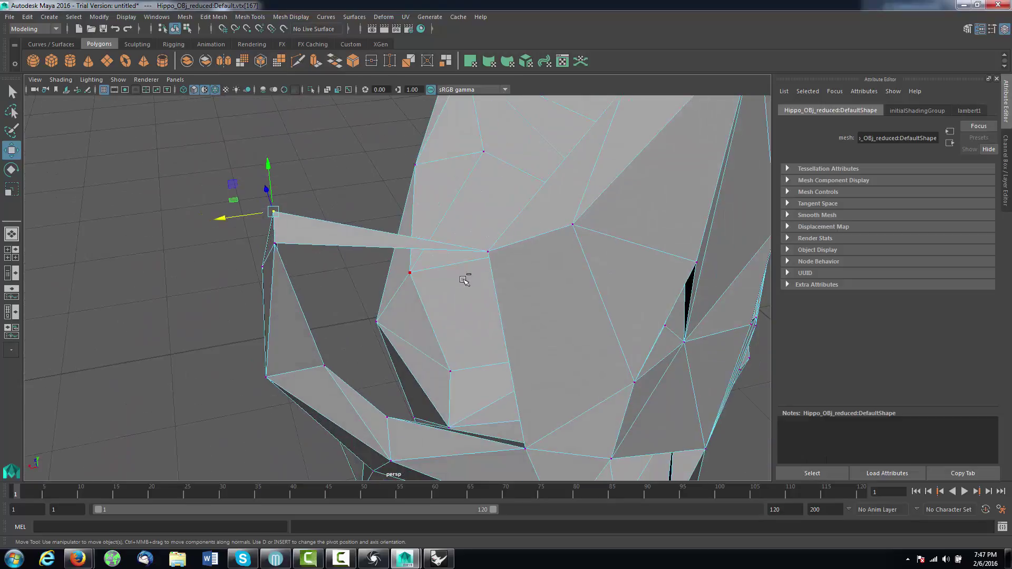
key(ctrl+z)
key(ctrl+z)
key(ctrl+z)
key(ctrl+z)
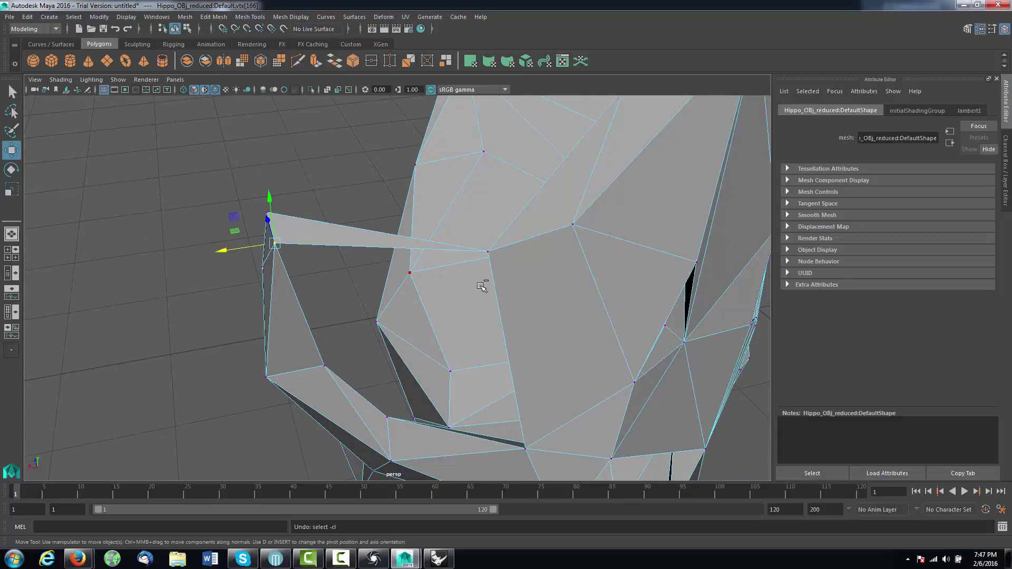
key(ctrl+z)
click(484, 283)
Orbit to the snout and select the neighbouring thin face in face mode
mouse_move(475, 277)
alt+mouse_down()
mouse_move(454, 242)
mouse_move(570, 221)
mouse_move(380, 250)
mouse_move(421, 268)
mouse_move(414, 242)
mouse_move(320, 255)
mouse_move(339, 305)
alt+mouse_up()
alt+middle_drag(339, 305, 479, 302)
mouse_move(480, 302)
alt+mouse_down()
mouse_move(506, 295)
mouse_move(528, 316)
mouse_move(508, 328)
mouse_move(646, 172)
alt+mouse_up()
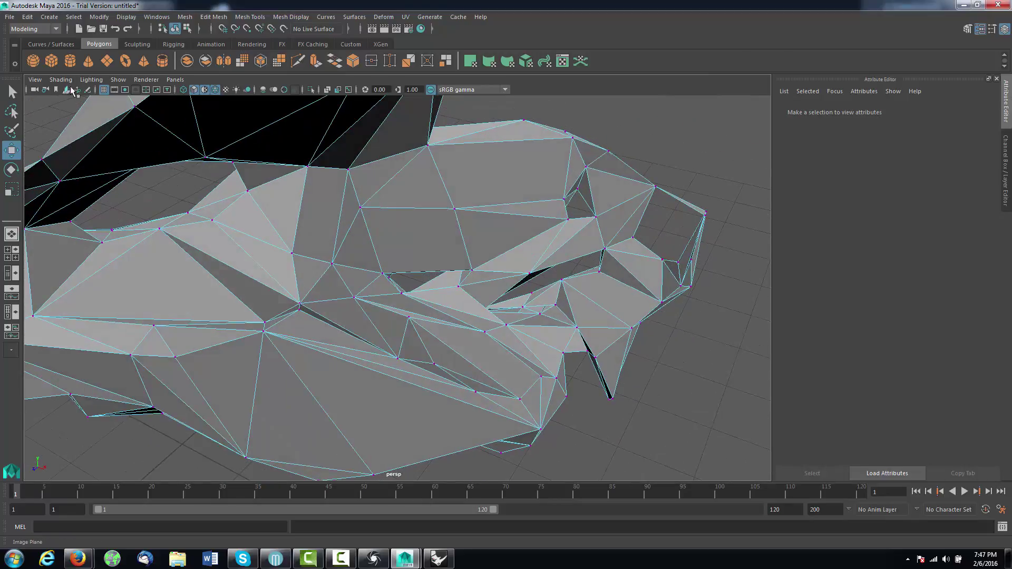
mouse_move(506, 161)
alt+mouse_down()
mouse_move(344, 210)
mouse_move(526, 230)
alt+mouse_up()
mouse_move(523, 227)
right_down()
mouse_move(491, 236)
mouse_move(519, 252)
right_up()
click(534, 221)
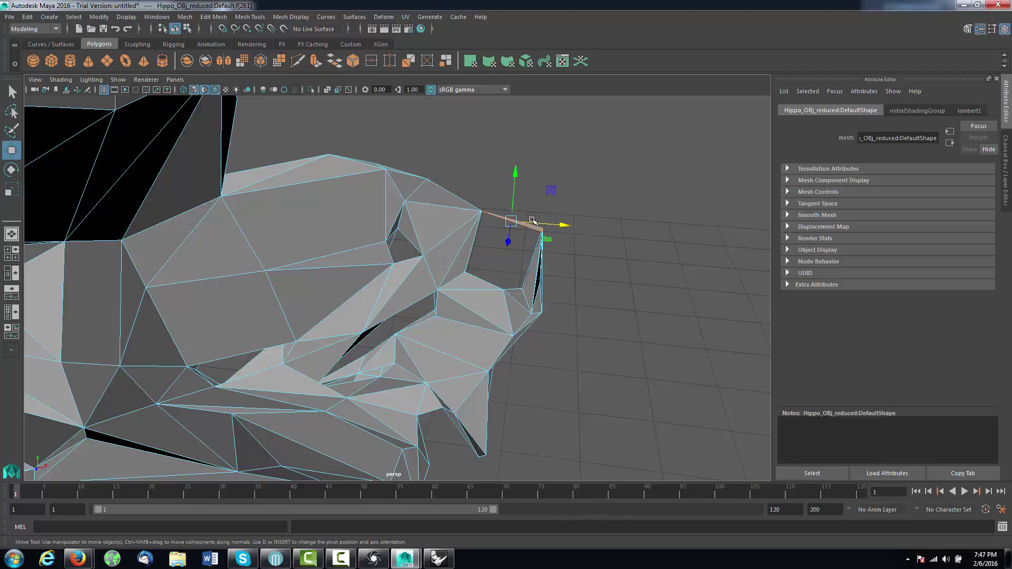
click(532, 222)
click(525, 230)
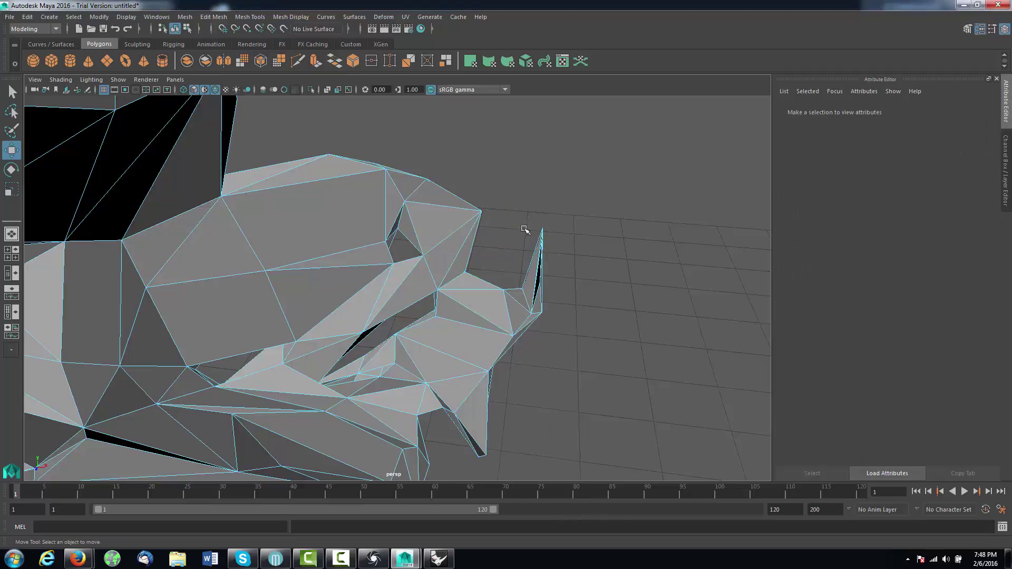
mouse_move(515, 248)
alt+mouse_down()
mouse_move(551, 235)
mouse_move(277, 232)
mouse_move(456, 210)
mouse_move(522, 237)
mouse_move(459, 233)
mouse_move(511, 294)
alt+mouse_up()
mouse_move(511, 293)
alt+right_down()
mouse_move(632, 289)
mouse_move(527, 284)
alt+right_up()
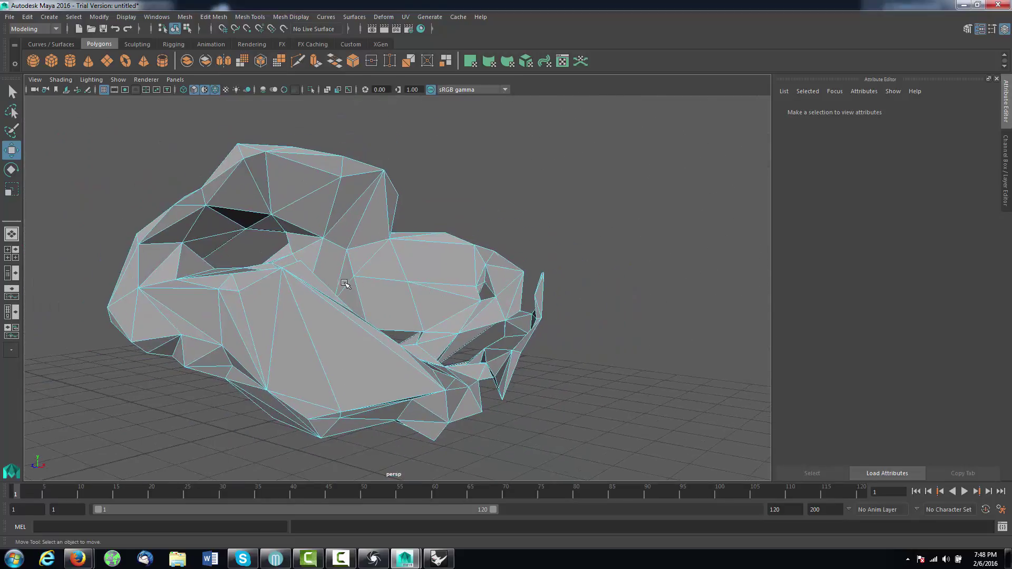
mouse_move(527, 285)
alt+mouse_down()
mouse_move(448, 294)
mouse_move(468, 278)
mouse_move(583, 287)
mouse_move(596, 269)
mouse_move(346, 318)
mouse_move(355, 304)
mouse_move(301, 278)
mouse_move(490, 275)
alt+mouse_up()
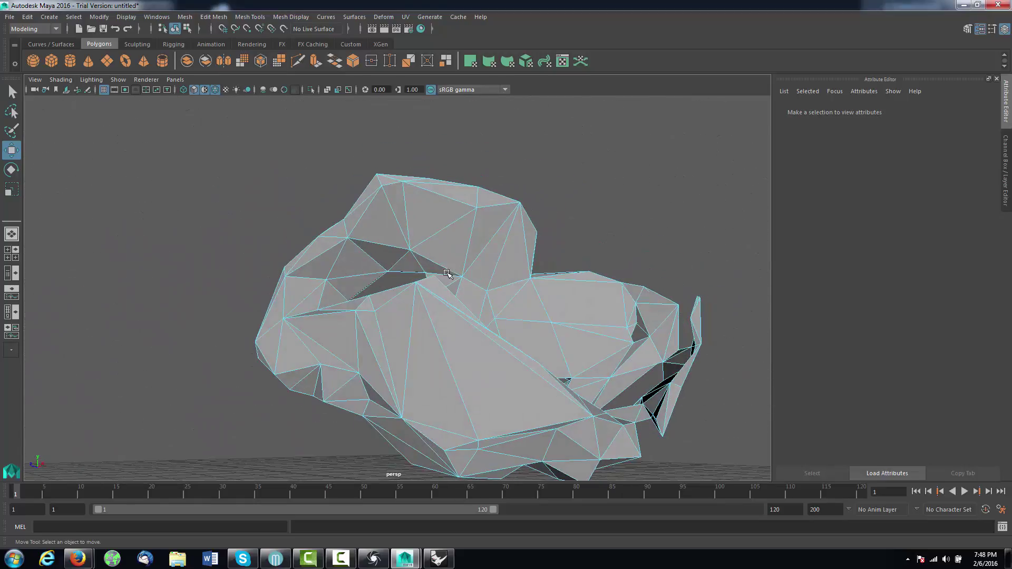
alt+middle_drag(490, 276, 384, 275)
mouse_move(384, 275)
alt+mouse_down()
mouse_move(416, 310)
mouse_move(337, 271)
mouse_move(371, 300)
alt+mouse_up()
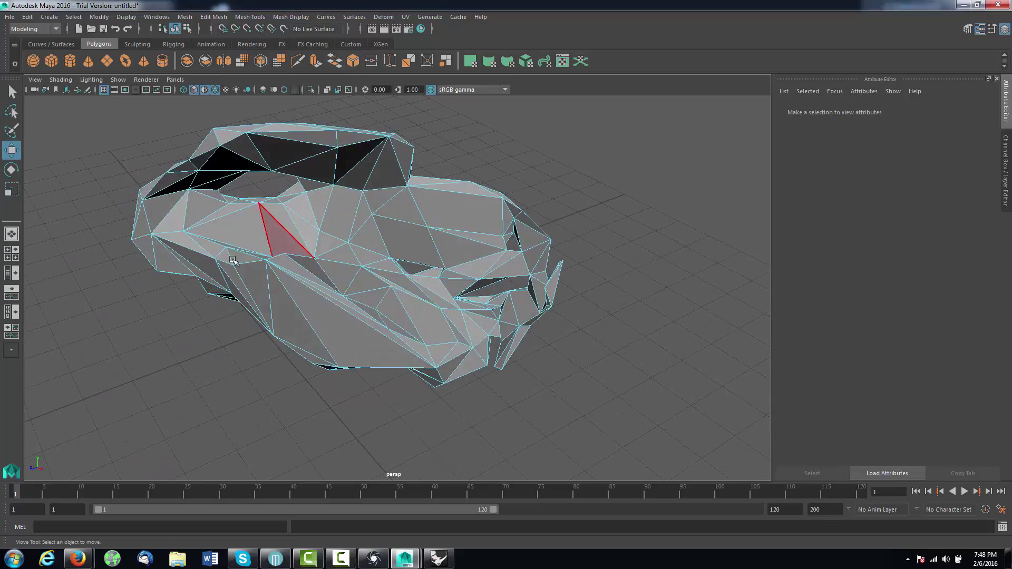
mouse_move(233, 260)
alt+mouse_down()
mouse_move(235, 287)
mouse_move(264, 323)
mouse_move(268, 306)
mouse_move(239, 315)
mouse_move(373, 293)
mouse_move(389, 351)
mouse_move(404, 295)
mouse_move(276, 314)
mouse_move(346, 310)
alt+mouse_up()
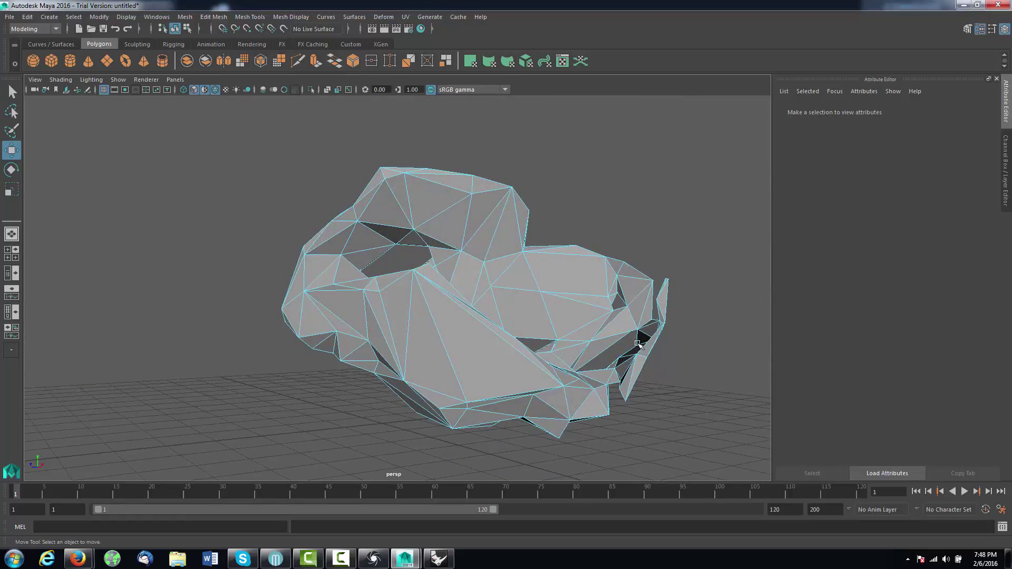
alt+middle_drag(508, 287, 379, 280)
mouse_move(380, 280)
alt+mouse_down()
mouse_move(413, 291)
mouse_move(445, 275)
mouse_move(196, 359)
alt+mouse_up()
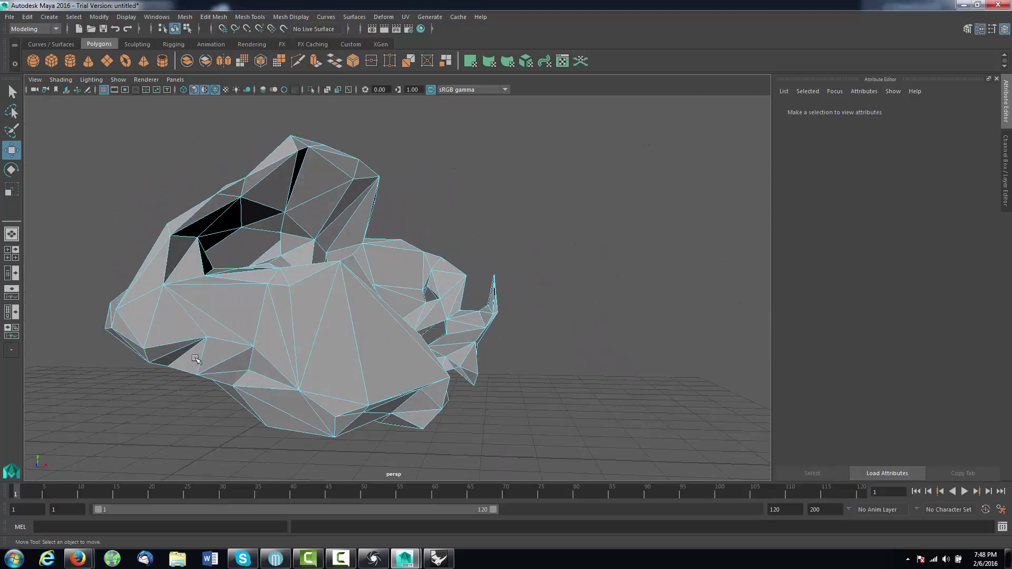
alt+drag(302, 329, 203, 316)
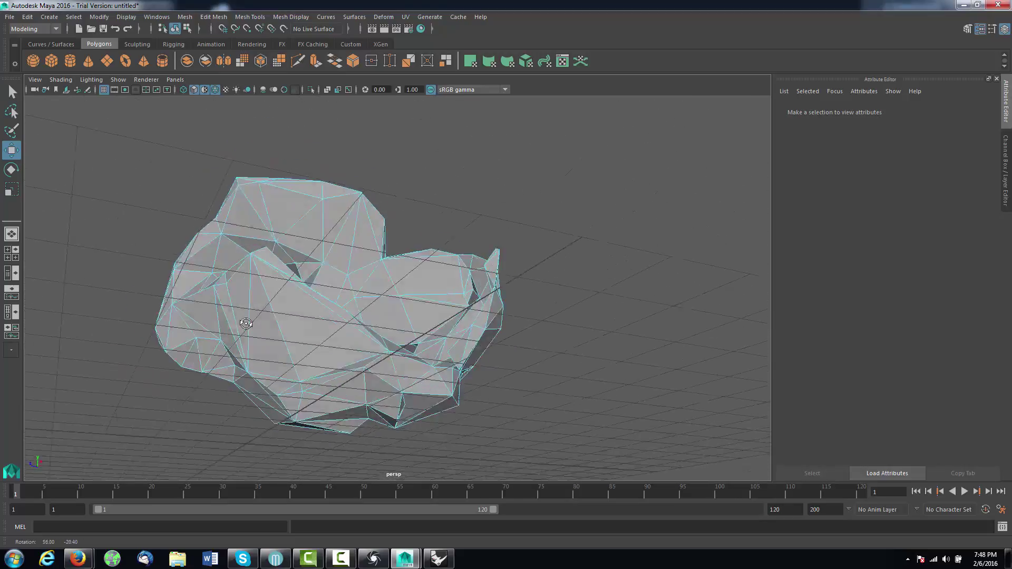
alt+drag(434, 312, 506, 301)
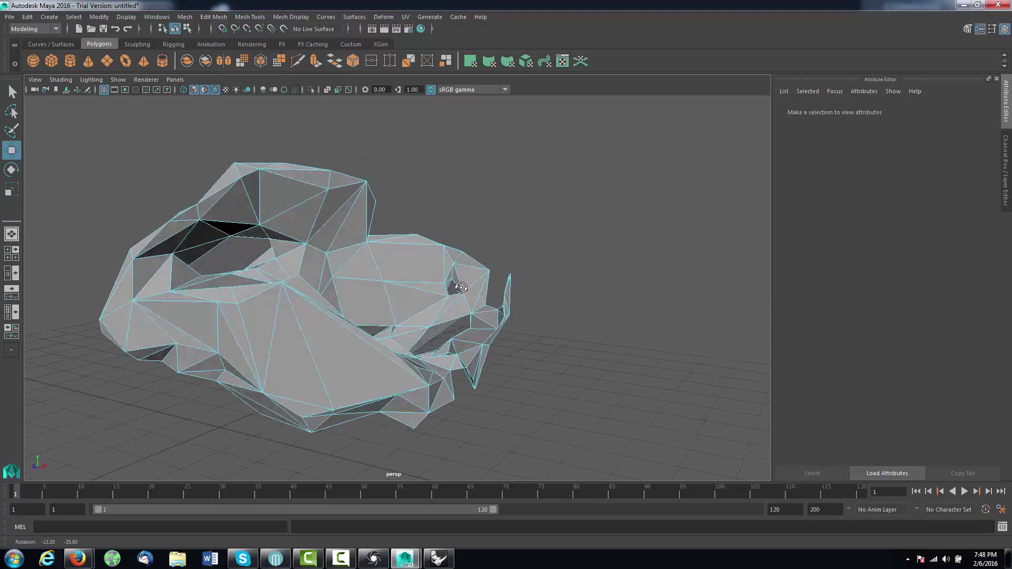
Zoom in and delete the two thin spike faces at the snout corner
scroll(650, 300, up, 3)
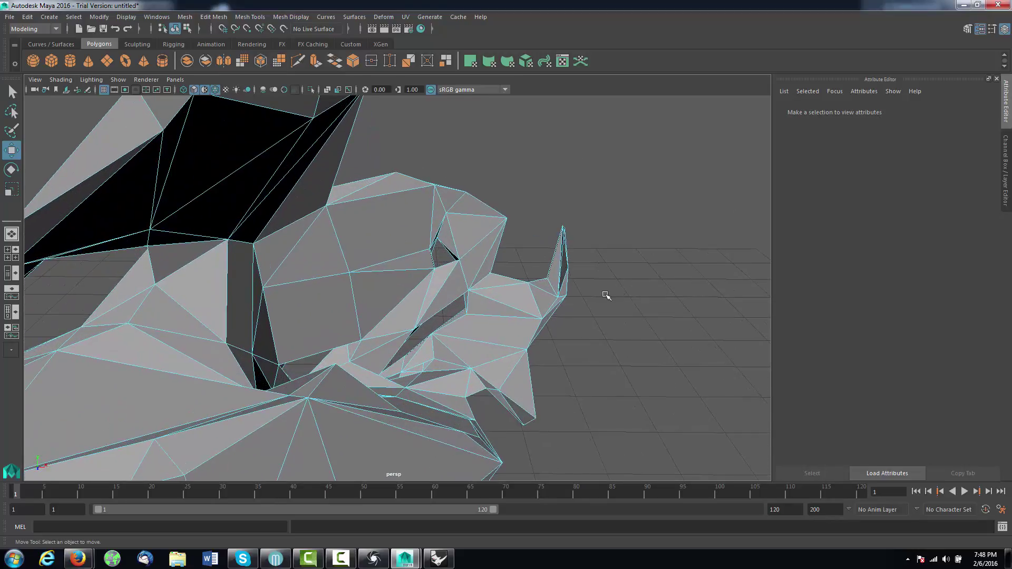
scroll(606, 293, up, 3)
scroll(576, 296, up, 2)
scroll(576, 296, up, 2)
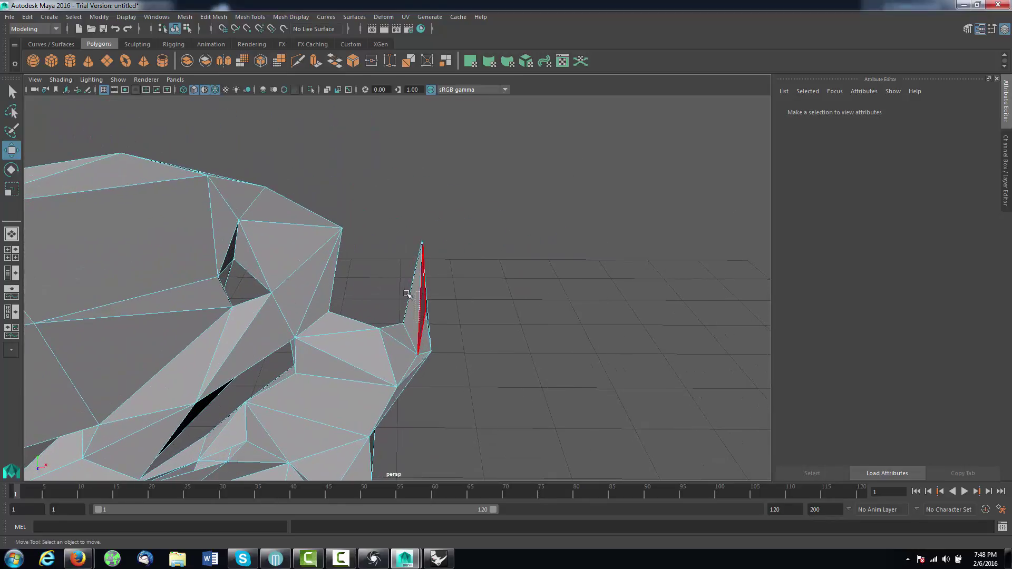
click(414, 308)
drag(467, 273, 386, 302)
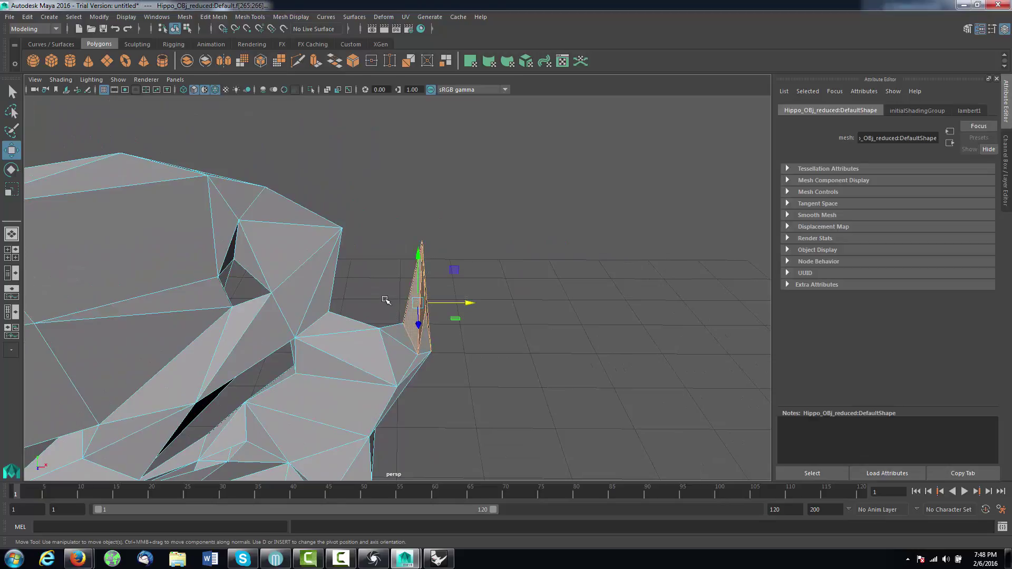
key(Delete)
click(426, 323)
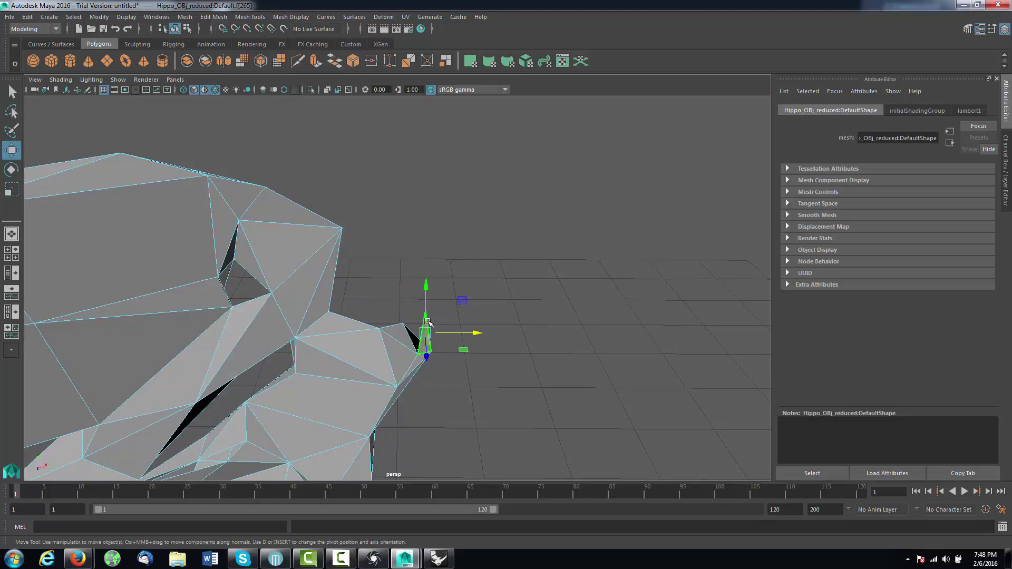
key(Delete)
Return the hippo mesh to object mode via the right-click marking menu
mouse_move(447, 323)
alt+mouse_down()
mouse_move(712, 255)
mouse_move(452, 271)
alt+mouse_up()
right_click(451, 270)
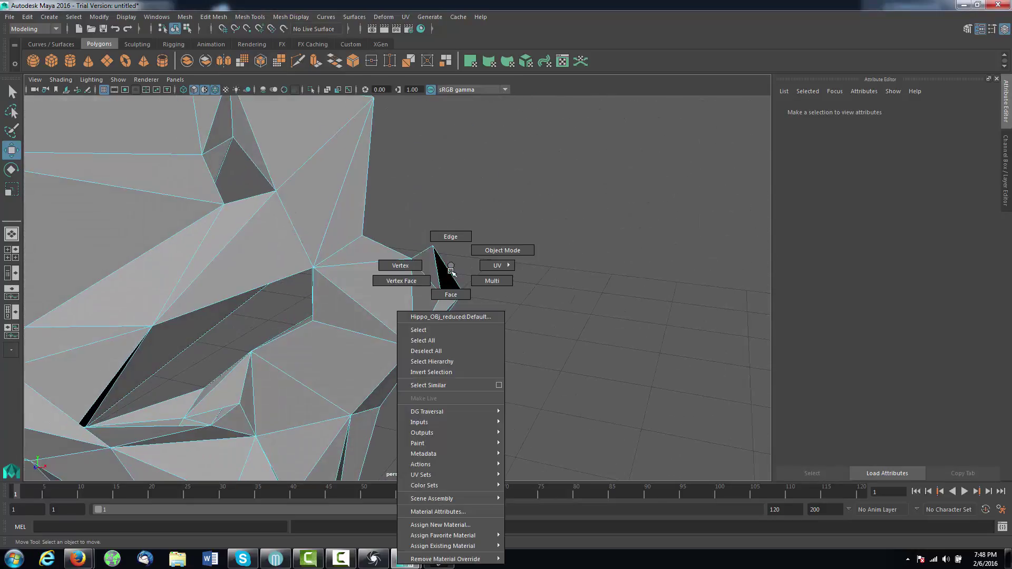
click(472, 252)
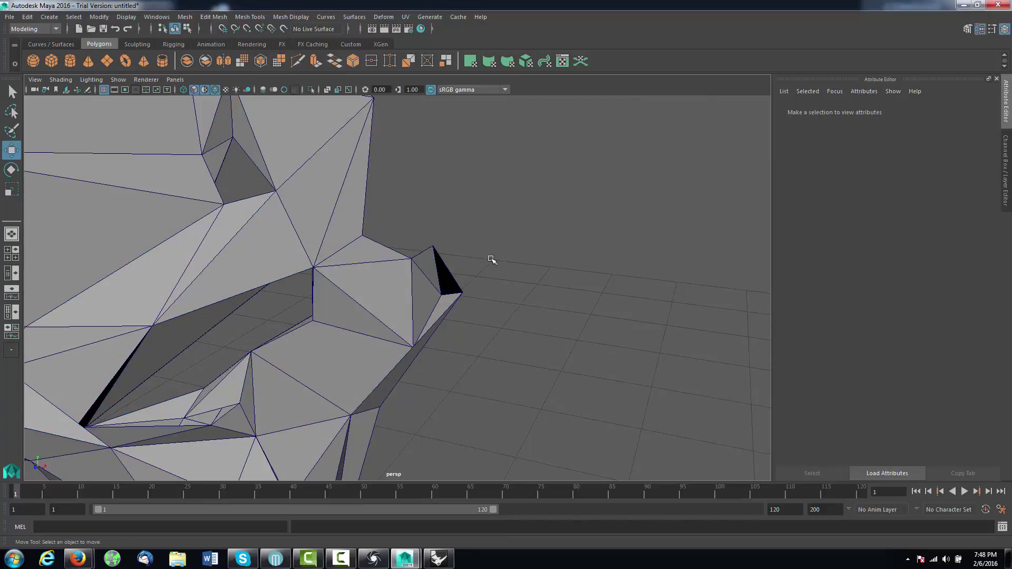
right_drag(433, 256, 393, 254)
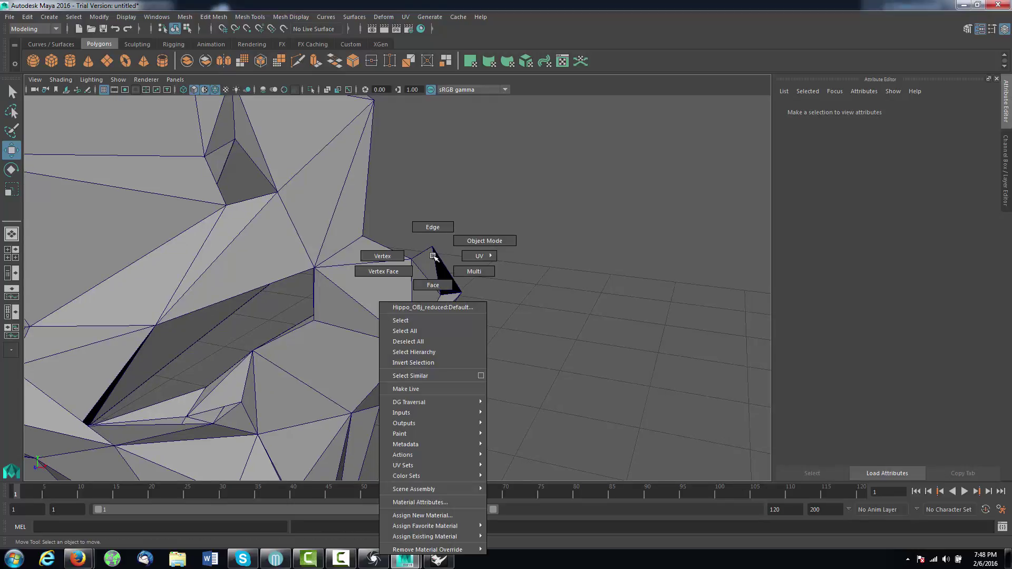
right_click(442, 268)
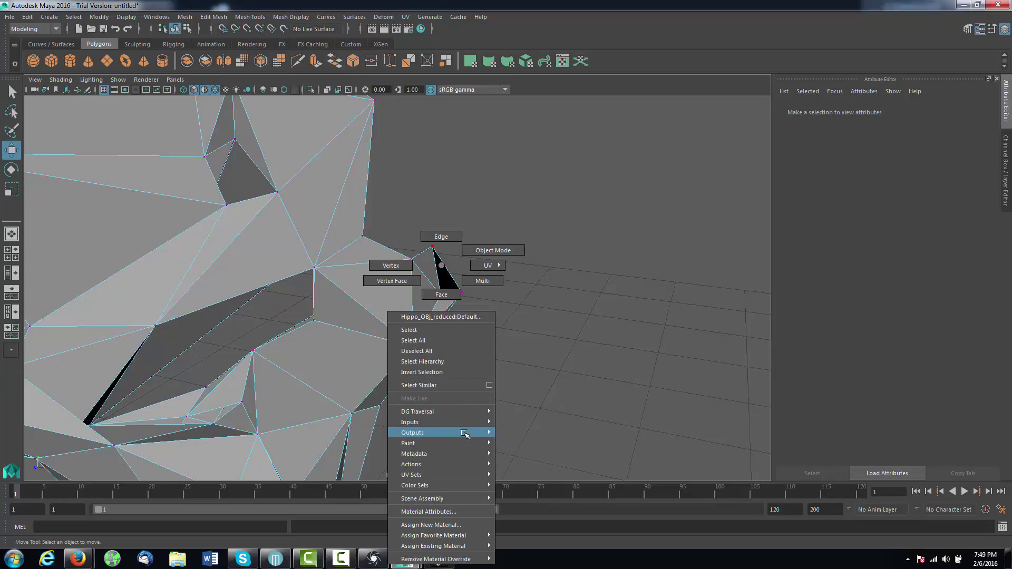
click(588, 334)
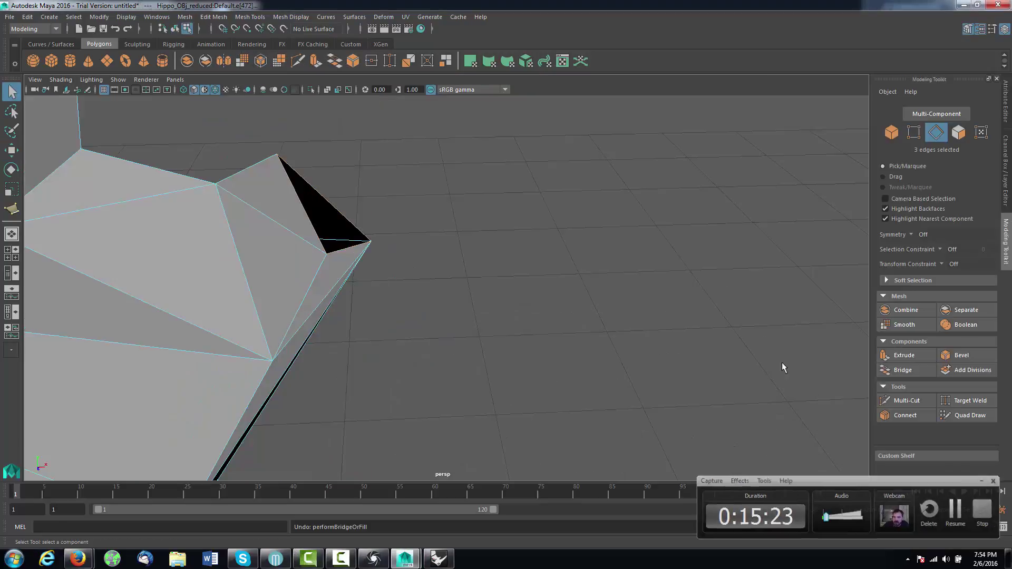
Select the three edges of the hippo head's triangular hole and bridge them closed
click(387, 248)
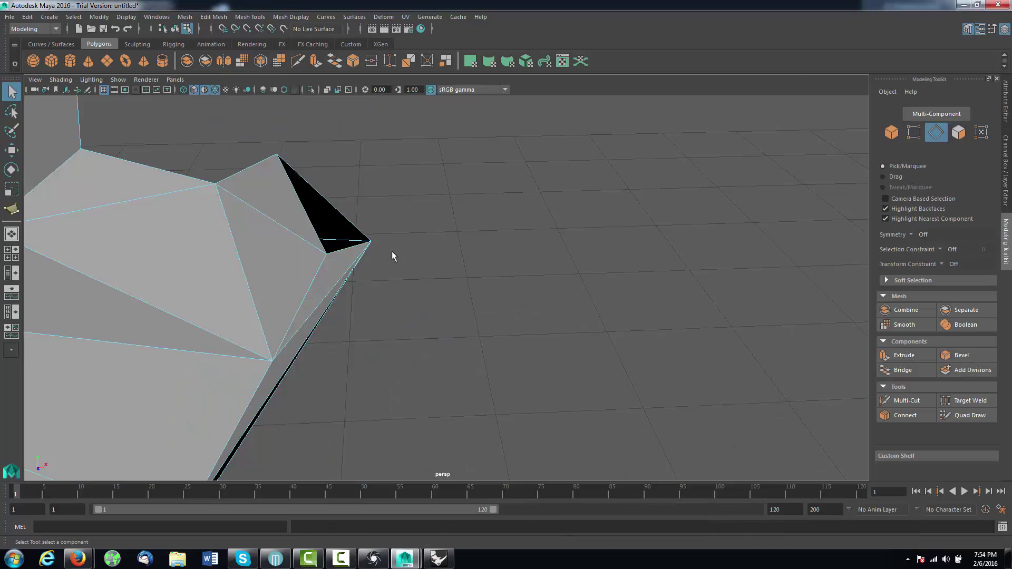
click(333, 213)
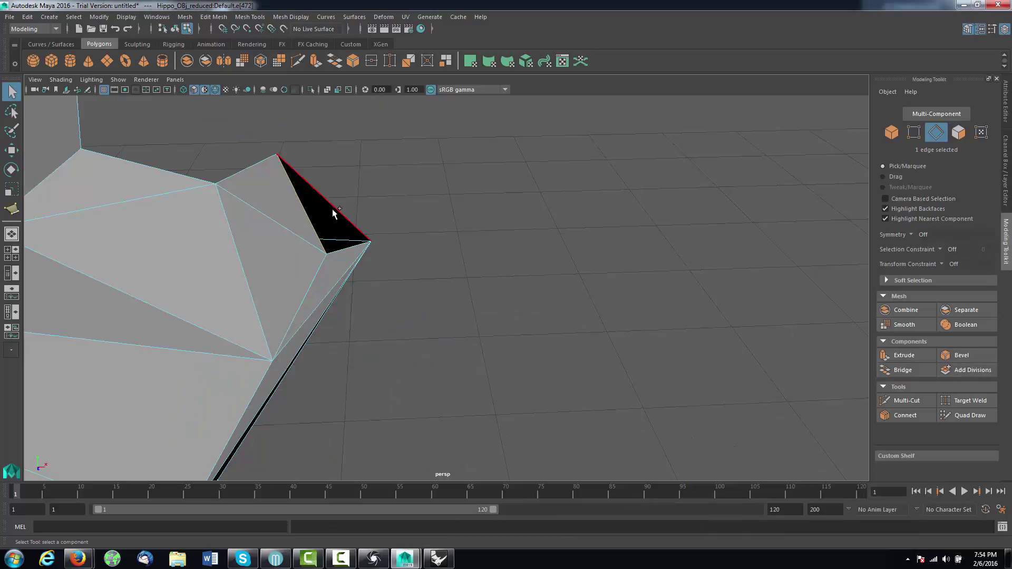
shift+click(355, 244)
shift+click(348, 245)
shift+click(338, 249)
shift+click(344, 252)
click(904, 371)
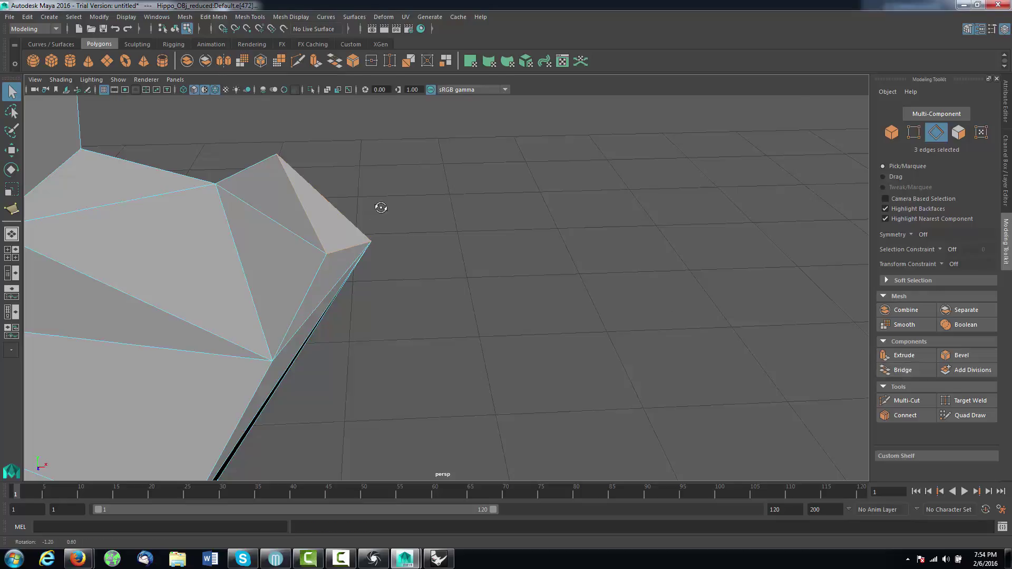
Delete the small grid plane pPlane1 below the hippo head in object mode
alt+drag(380, 207, 365, 177)
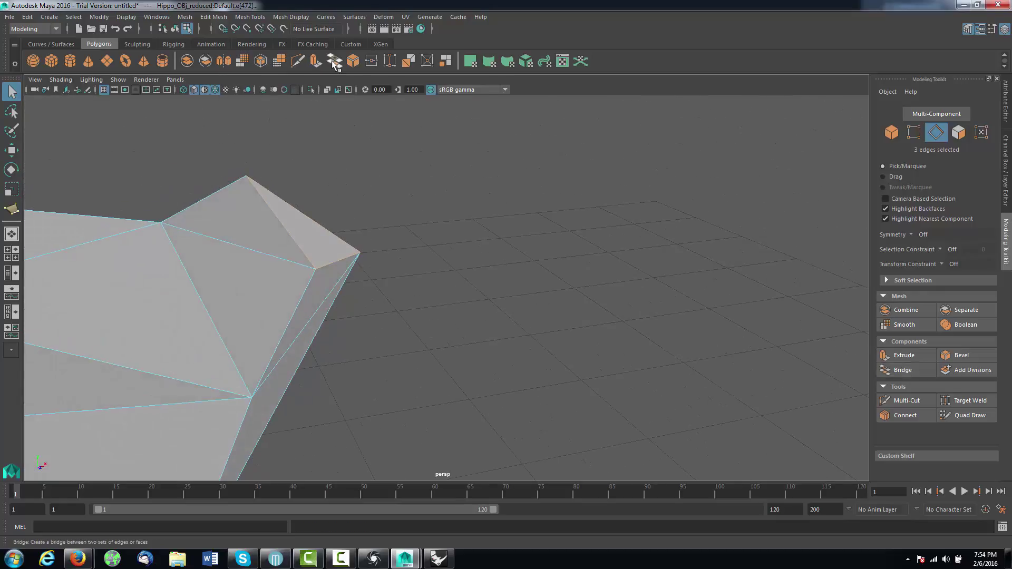
scroll(350, 198, up, 5)
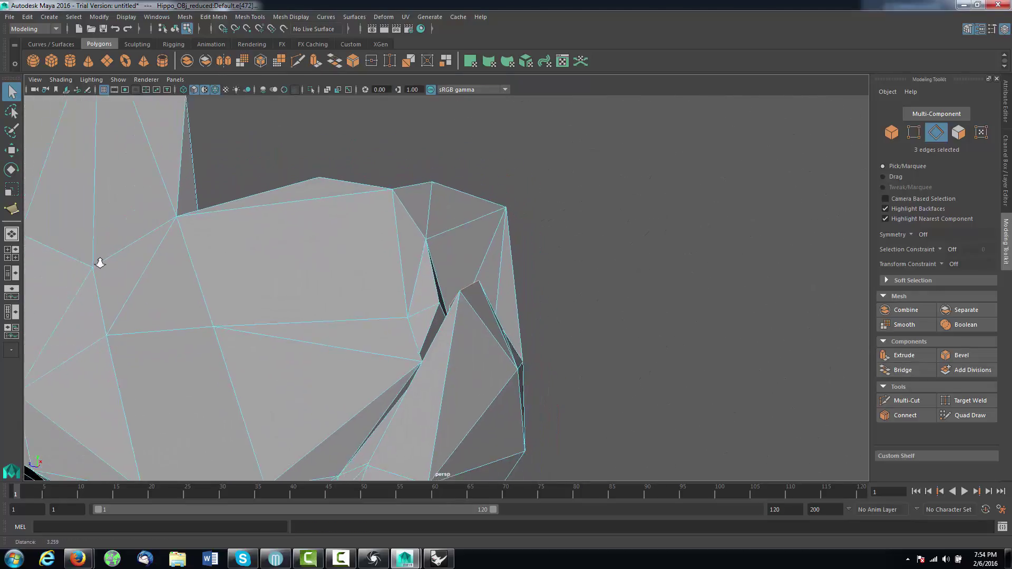
mouse_move(515, 287)
alt+mouse_down()
mouse_move(606, 280)
mouse_move(432, 310)
alt+mouse_up()
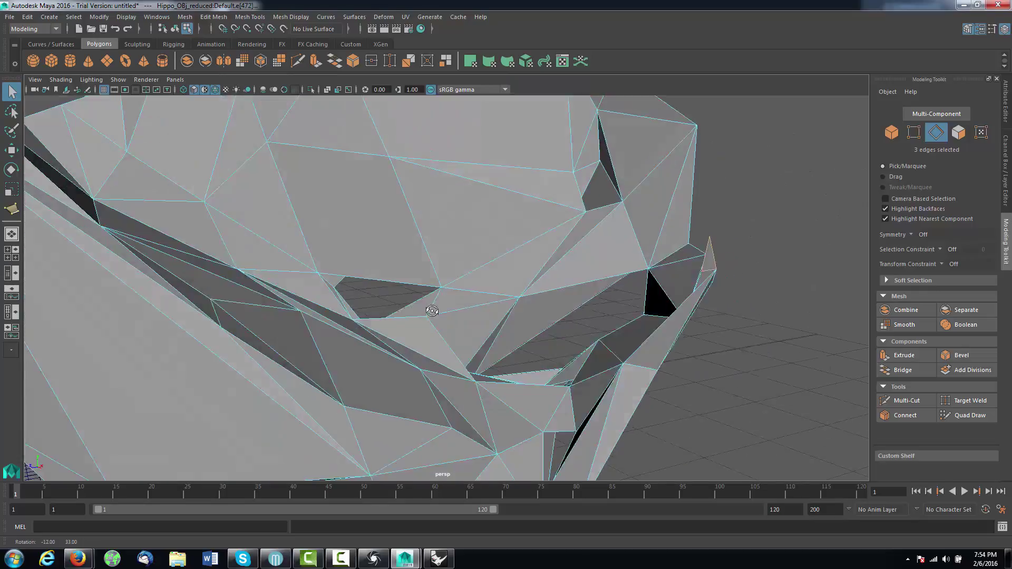
mouse_move(431, 311)
alt+right_down()
mouse_move(406, 293)
mouse_move(124, 316)
alt+right_up()
alt+middle_drag(125, 317, 459, 343)
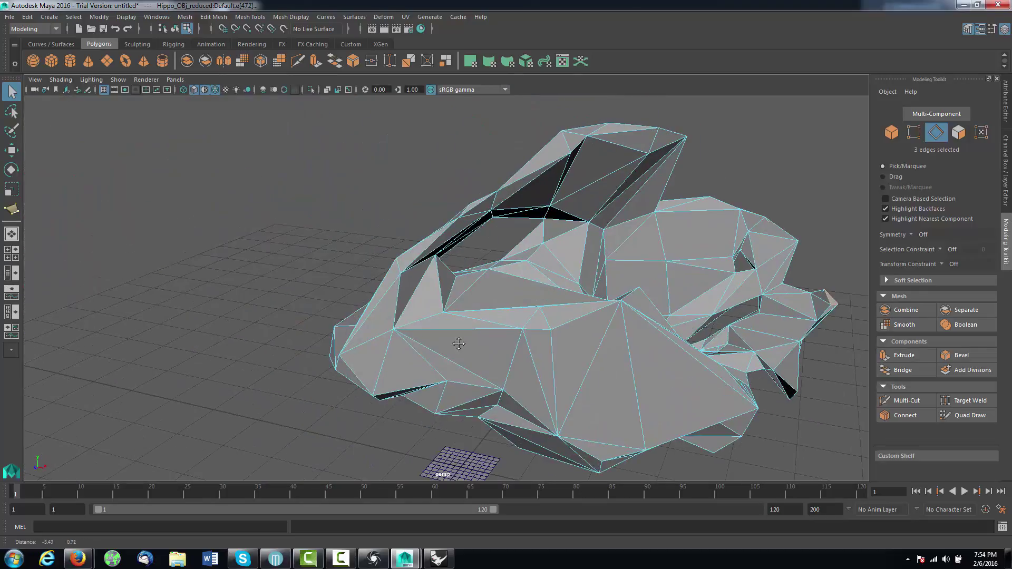
mouse_move(459, 344)
alt+mouse_down()
mouse_move(648, 319)
mouse_move(626, 339)
mouse_move(571, 346)
mouse_move(592, 326)
mouse_move(583, 337)
alt+mouse_up()
click(364, 454)
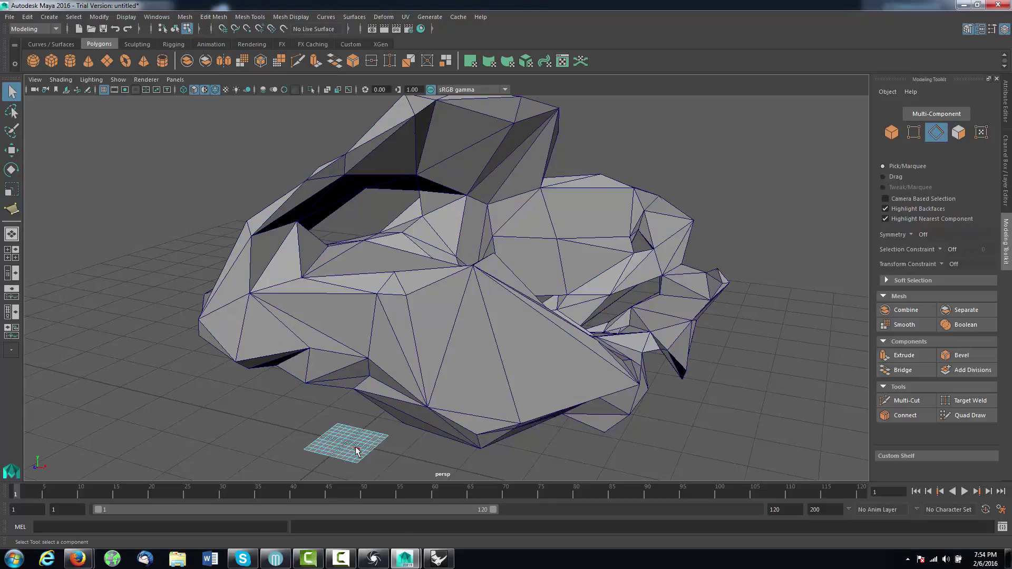
right_click(354, 448)
click(417, 249)
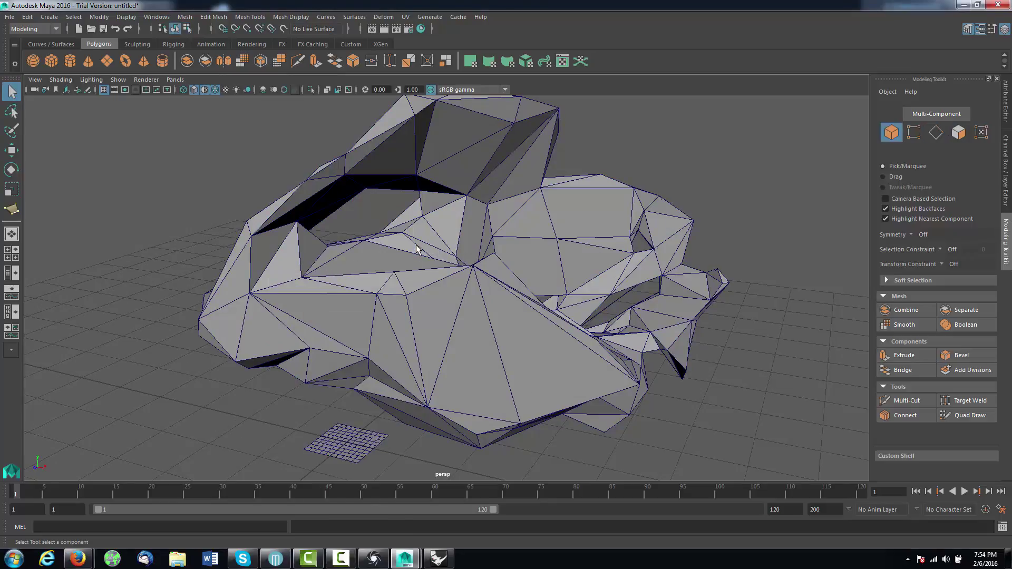
click(357, 443)
key(Delete)
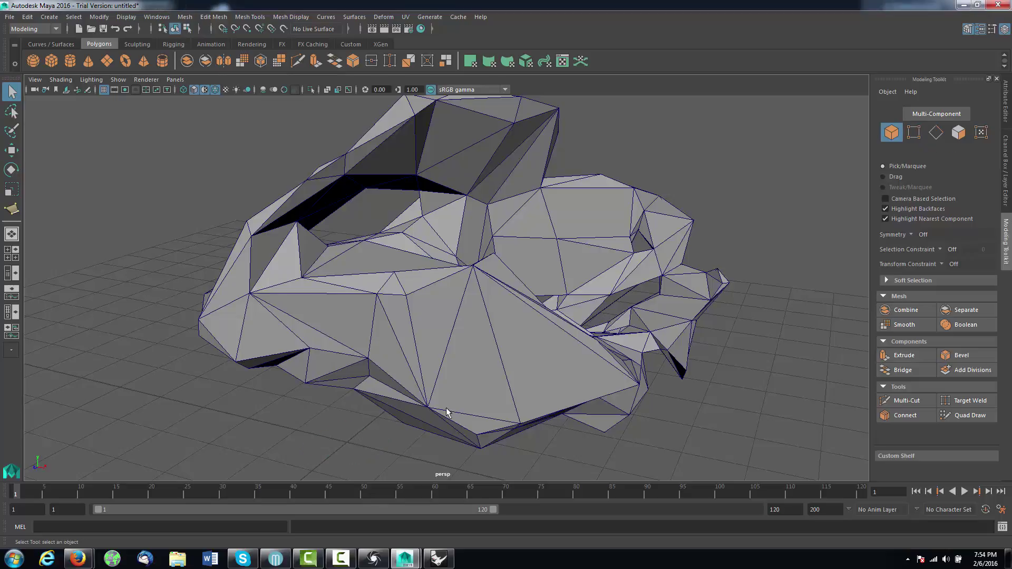
mouse_move(552, 343)
alt+mouse_down()
mouse_move(565, 339)
mouse_move(501, 330)
mouse_move(549, 352)
alt+mouse_up()
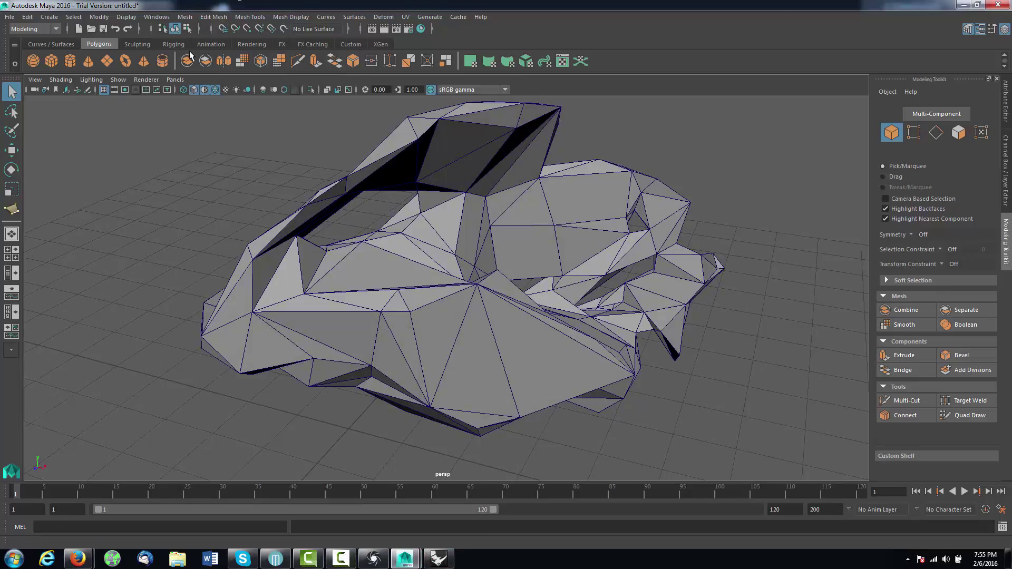
Create a polygon cube and move it toward the hippo's snout
click(58, 62)
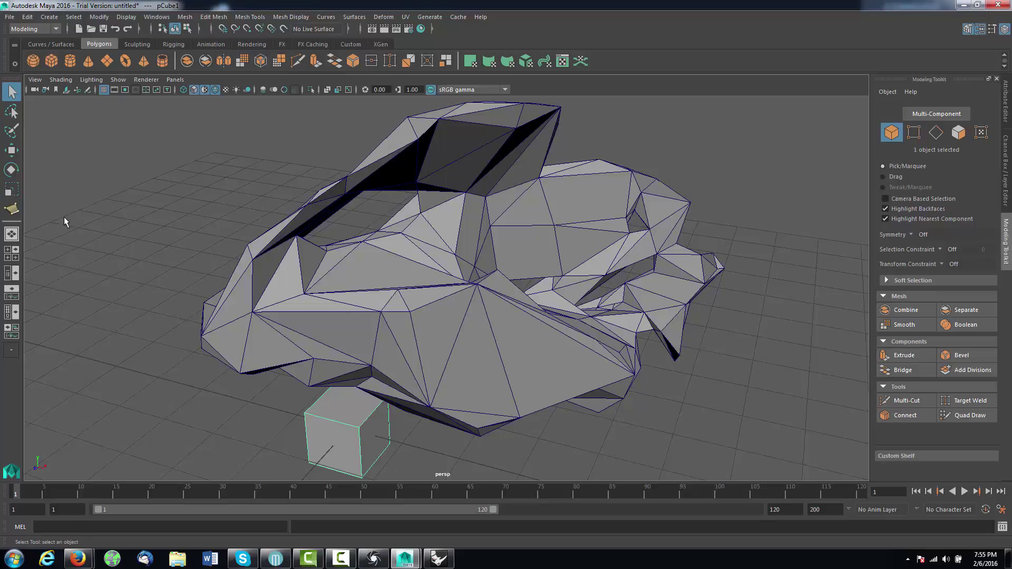
click(11, 150)
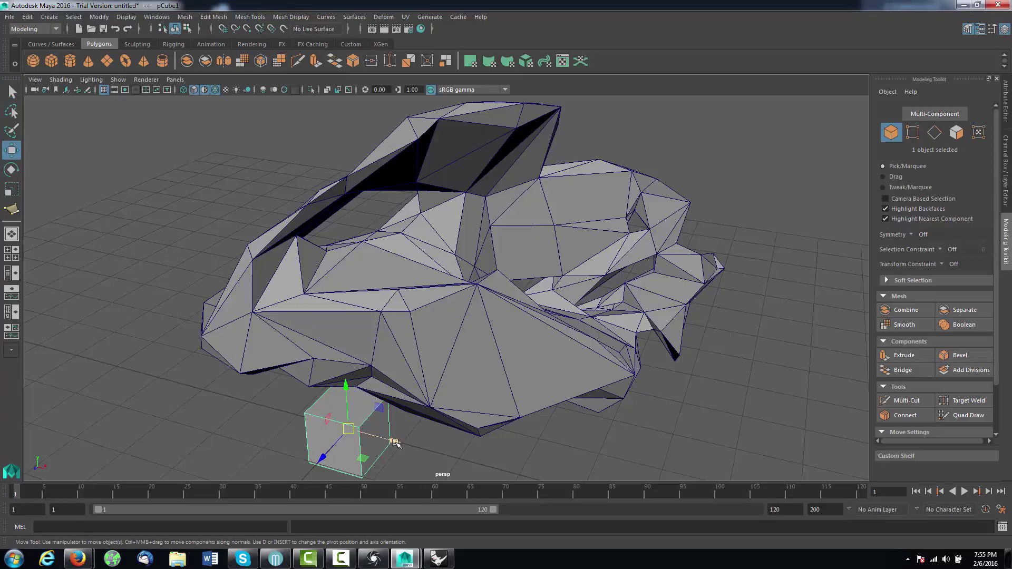
drag(395, 443, 297, 415)
mouse_move(223, 434)
mouse_down()
mouse_move(211, 380)
mouse_move(227, 288)
mouse_move(372, 277)
mouse_move(361, 287)
mouse_up()
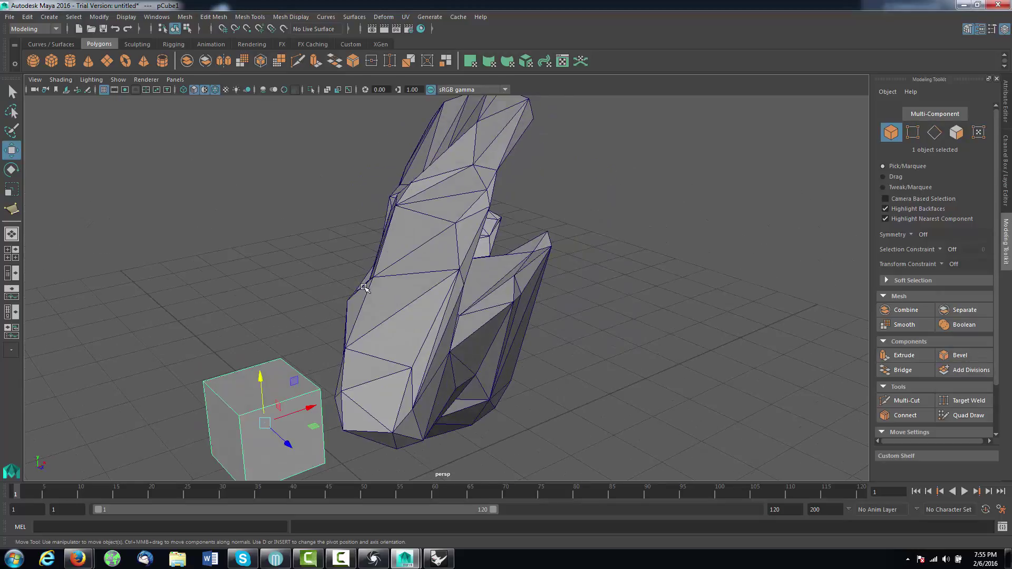
mouse_move(294, 450)
mouse_down()
mouse_move(390, 435)
mouse_move(351, 405)
mouse_up()
Rotate the hippo head mesh slightly about its vertical Y axis
key(r)
key(e)
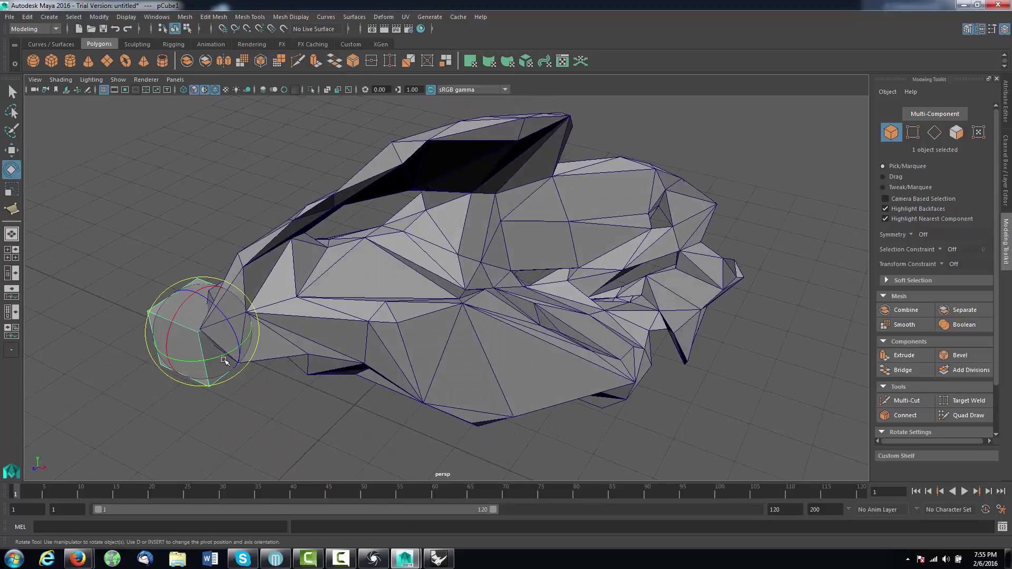
click(338, 411)
click(339, 356)
drag(376, 431, 349, 431)
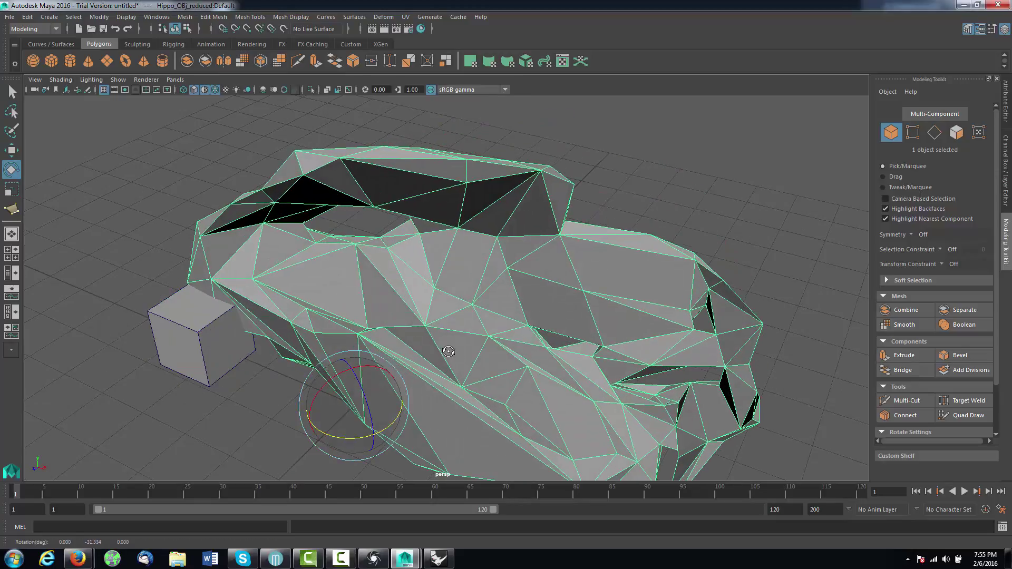
mouse_move(446, 350)
alt+mouse_down()
mouse_move(599, 334)
mouse_move(305, 425)
alt+mouse_up()
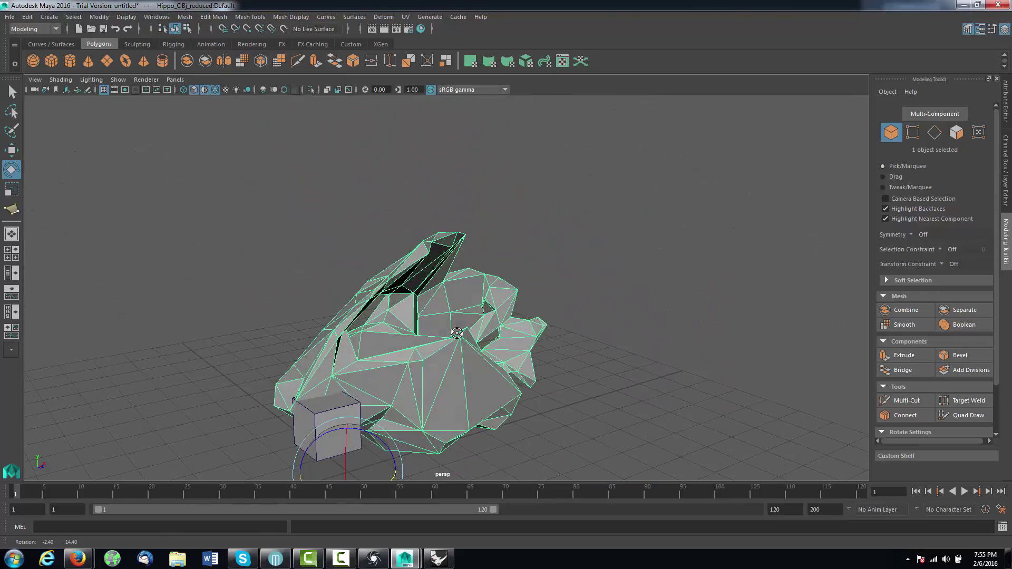
Move the cube up against the hippo's snout and raise it slightly
click(317, 420)
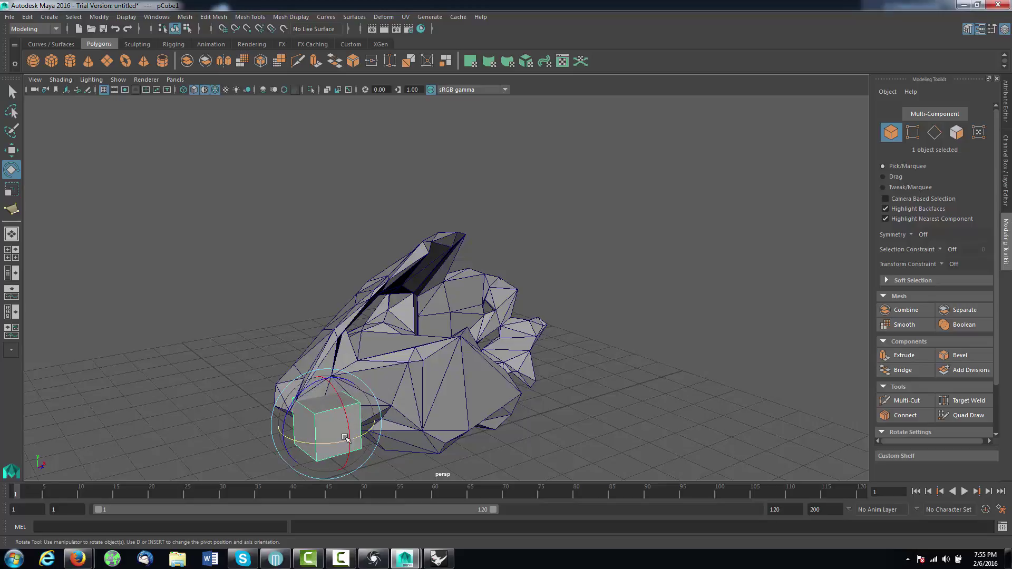
key(w)
mouse_move(357, 445)
mouse_down()
mouse_move(340, 411)
mouse_move(291, 386)
mouse_up()
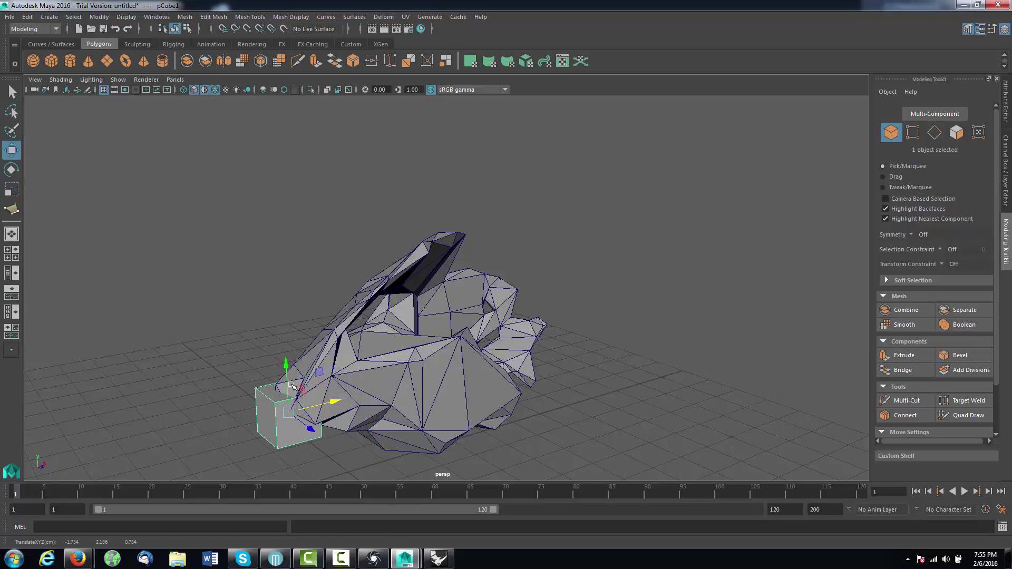
click(285, 363)
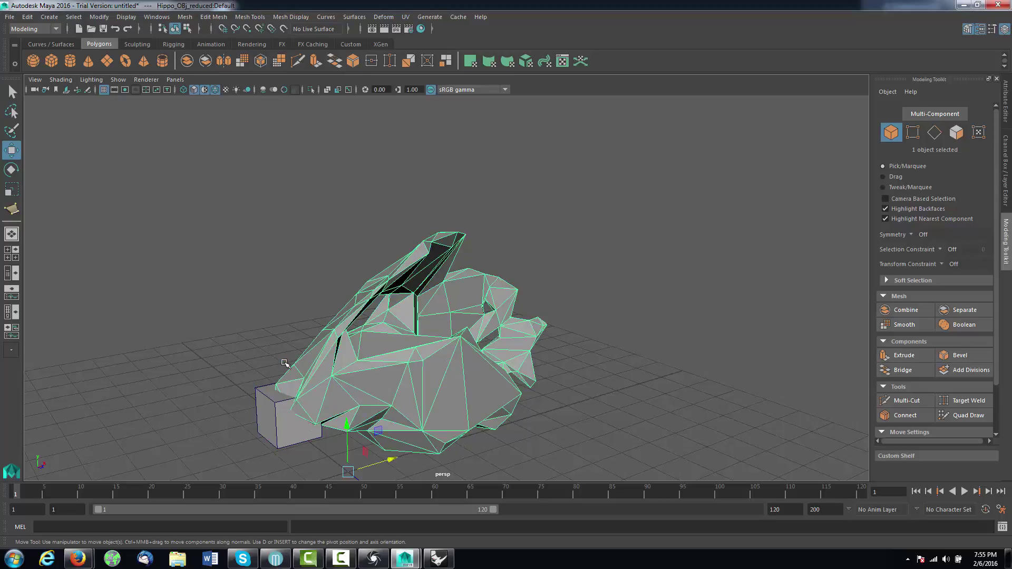
click(275, 406)
drag(285, 363, 284, 351)
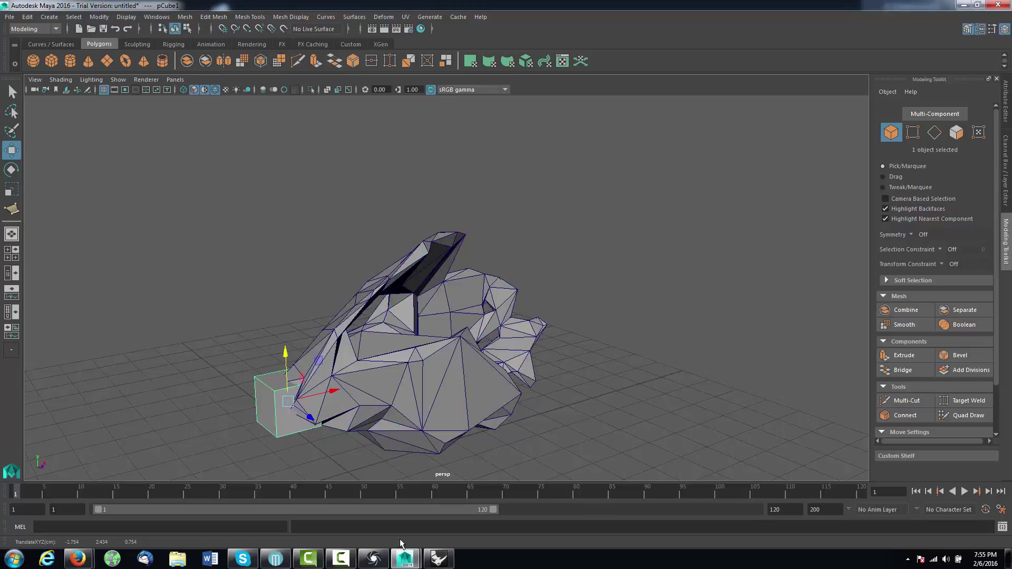
click(341, 559)
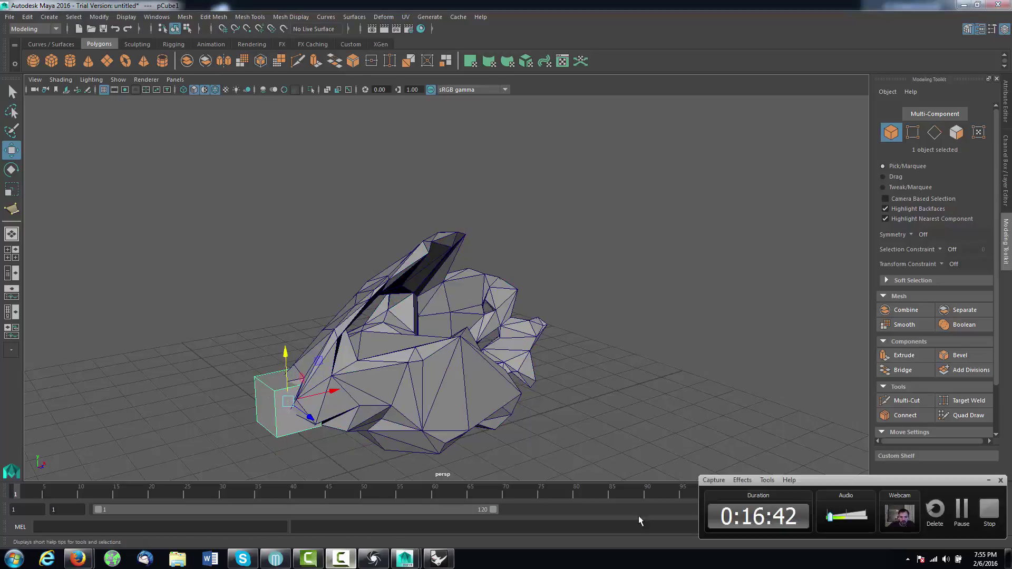
click(963, 519)
Orbit around the block and hippo head, then activate the Multi-Cut tool
mouse_move(370, 272)
alt+mouse_down()
mouse_move(352, 244)
mouse_move(245, 227)
alt+mouse_up()
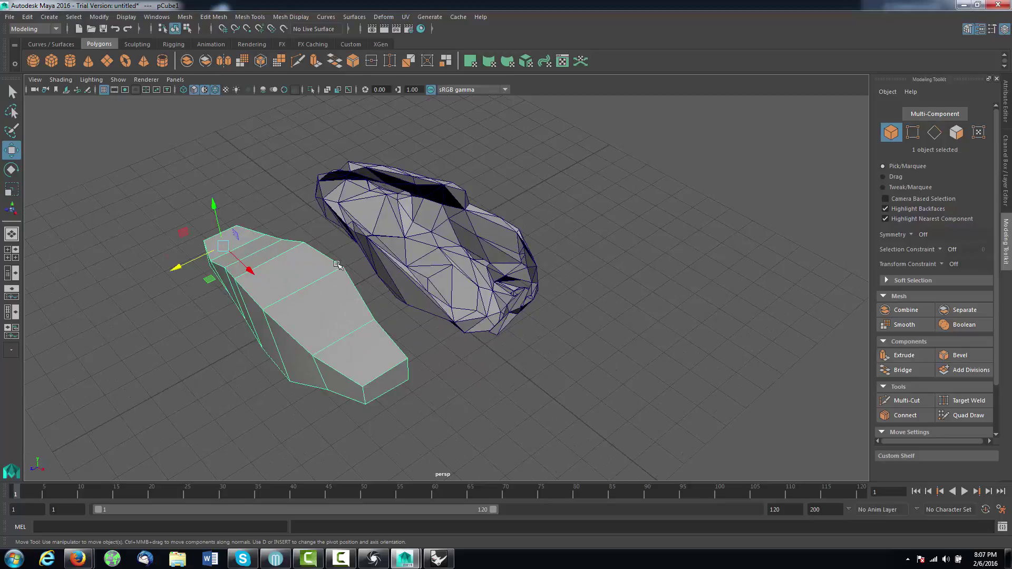
alt+drag(337, 264, 368, 248)
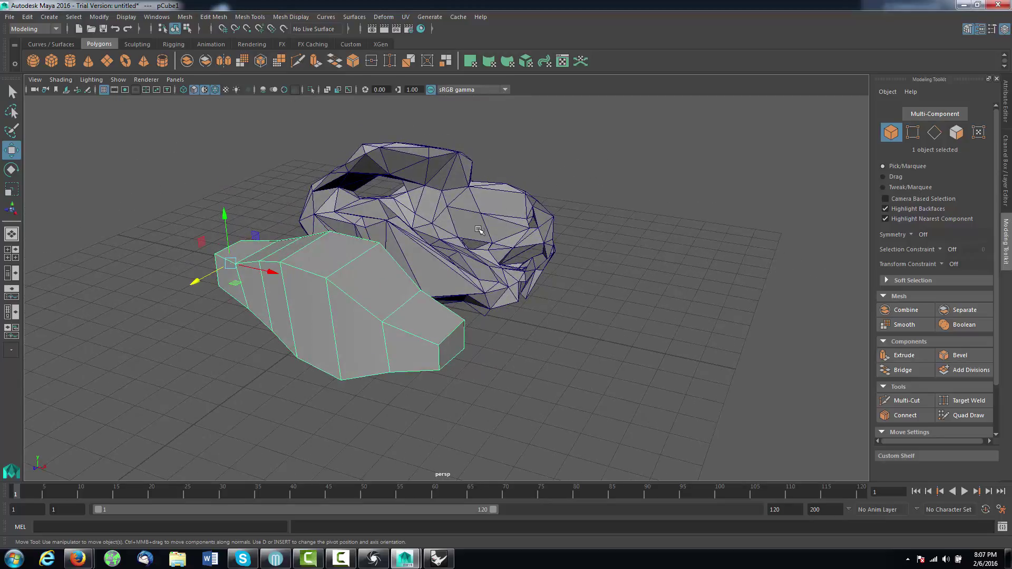
alt+drag(479, 230, 443, 208)
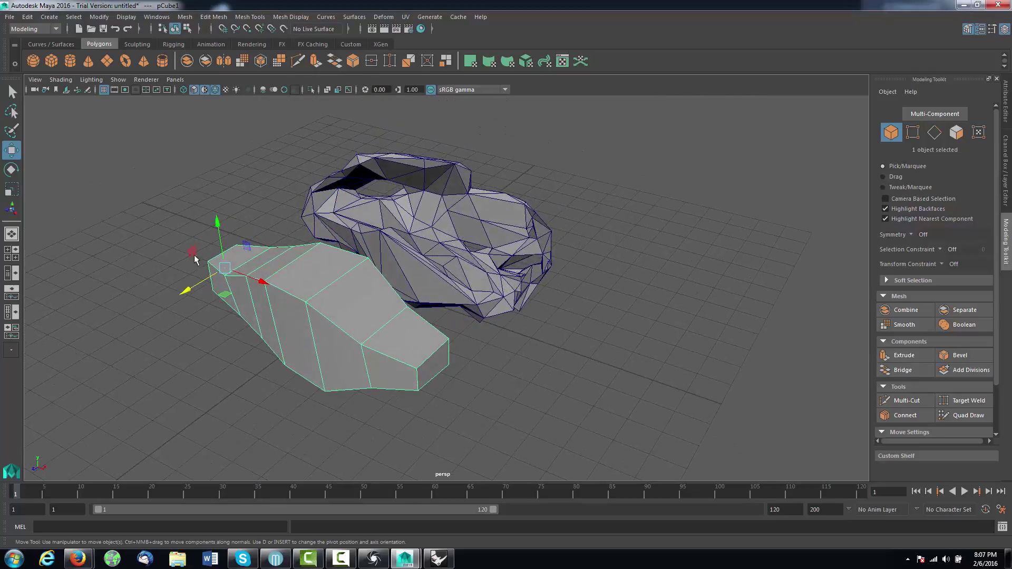
shift+right_drag(195, 260, 230, 248)
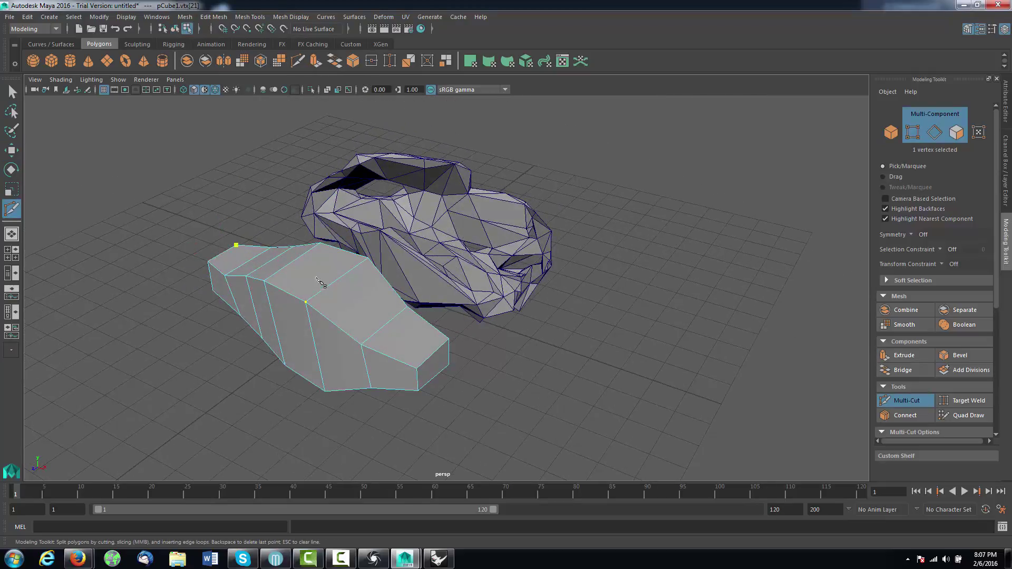
Cut a Multi-Cut edge line along the full length of the pCube1 block
click(226, 250)
alt+drag(537, 332, 381, 345)
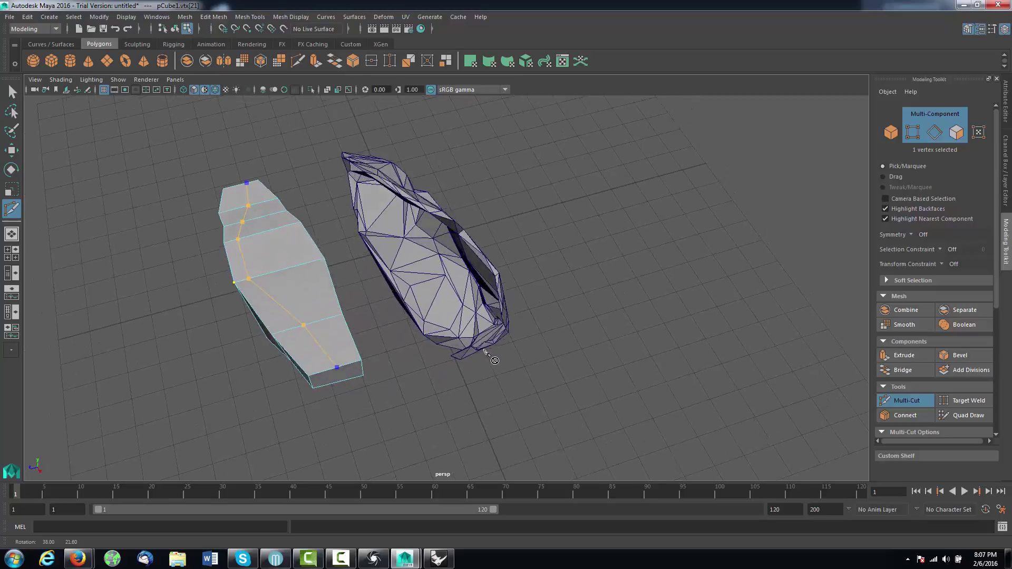
right_click(383, 322)
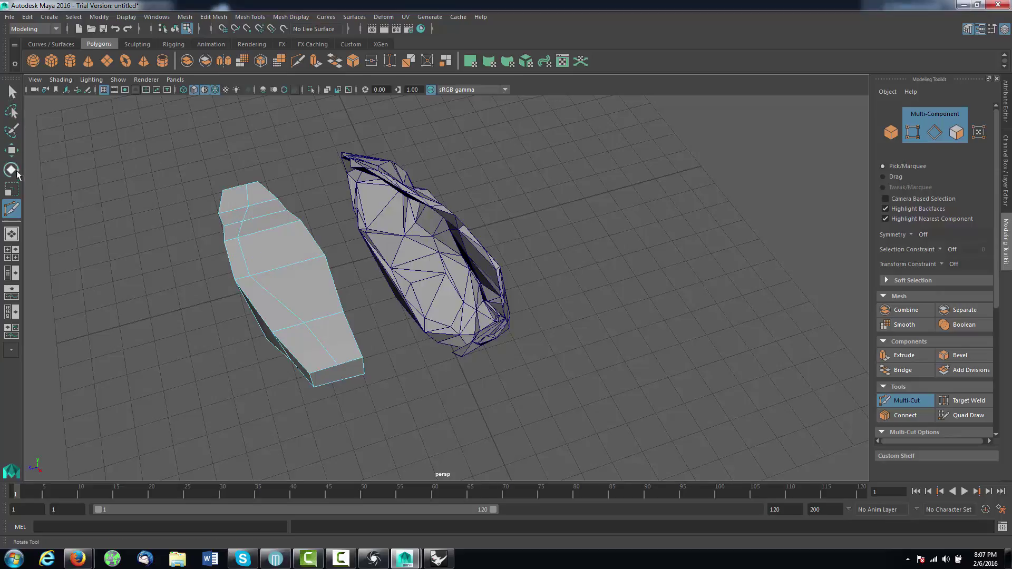
Slide the block's upper vertices outward along X one by one
key(w)
right_drag(201, 224, 151, 219)
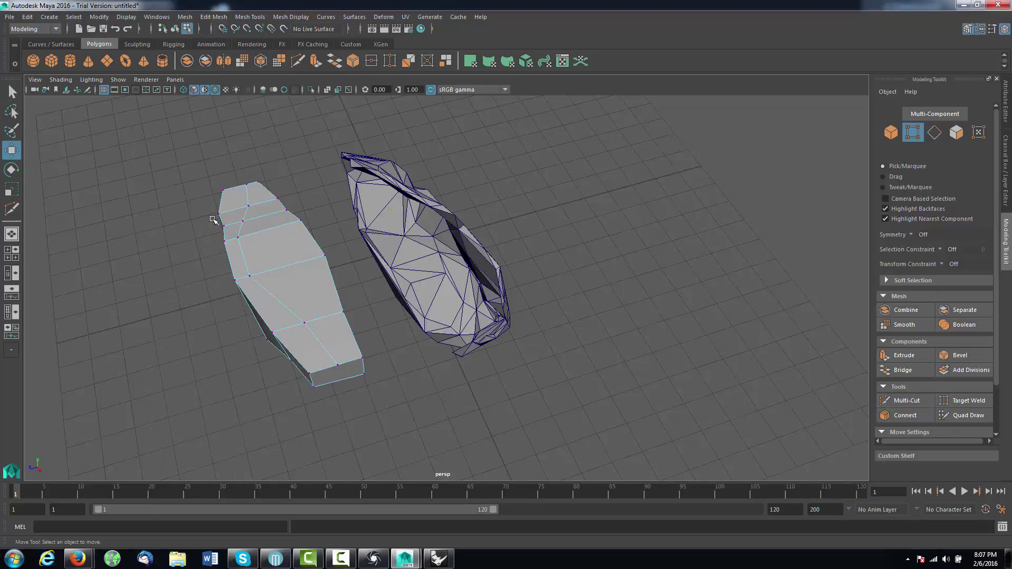
click(249, 207)
drag(183, 216, 233, 228)
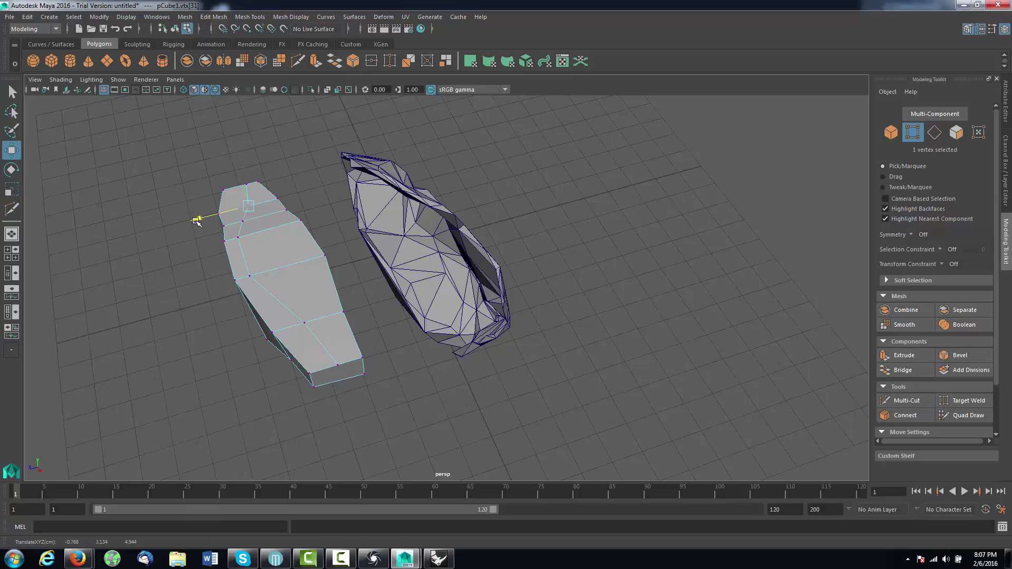
click(241, 225)
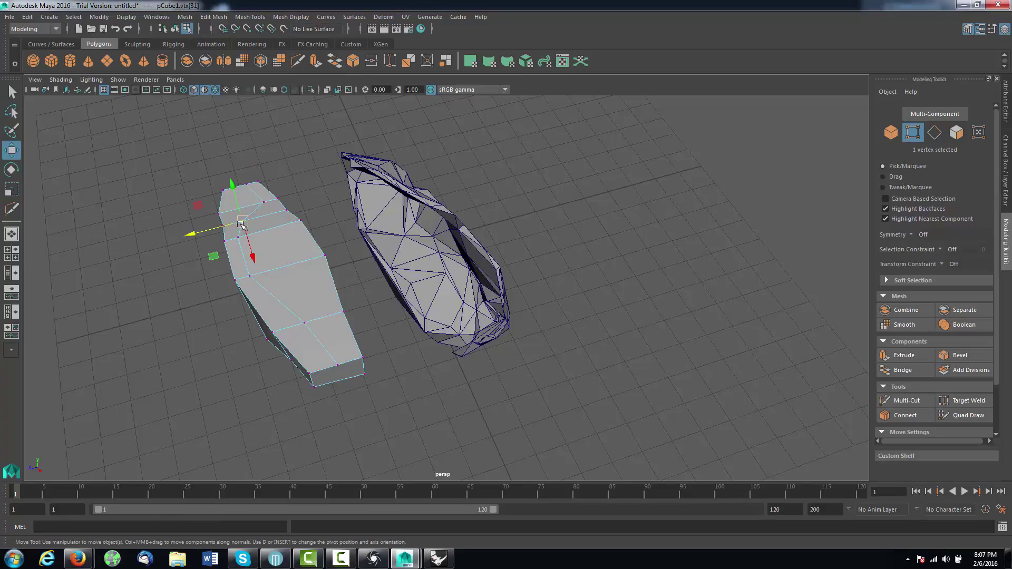
drag(191, 233, 235, 237)
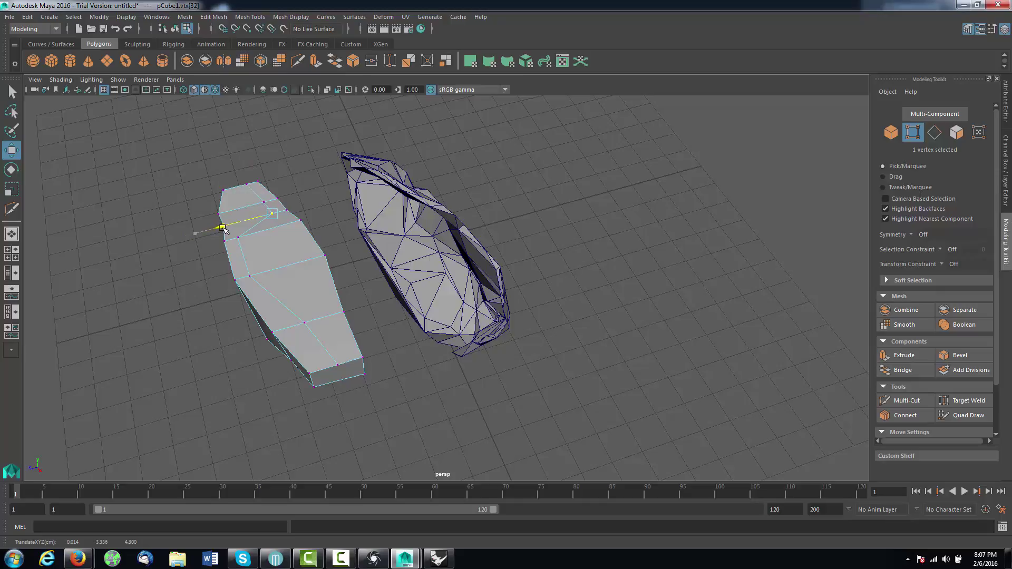
click(236, 238)
drag(190, 250, 233, 244)
Pull the corner vertices at the block's narrow end, vtx[35] and vtx[36], outward
click(249, 276)
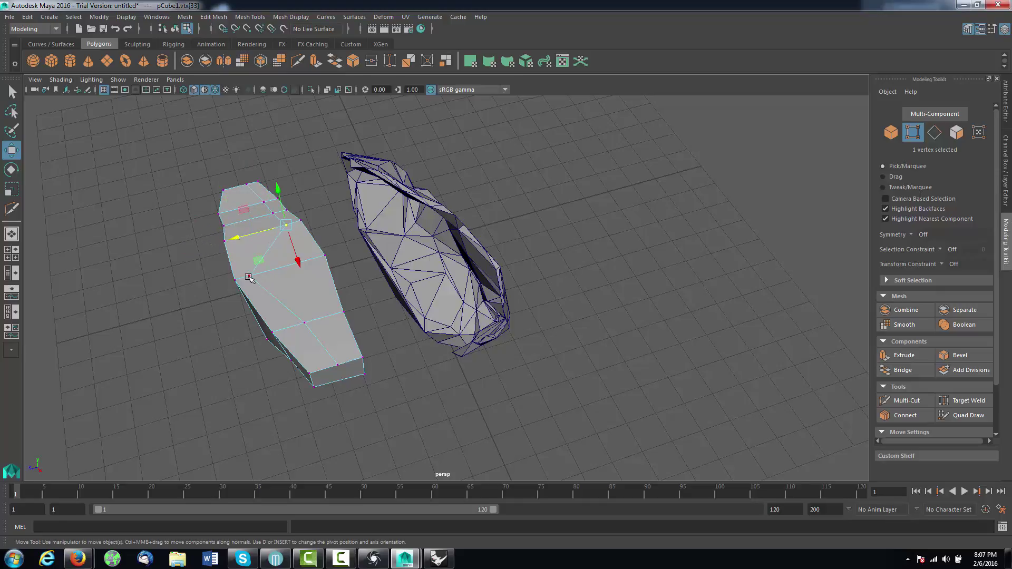
drag(199, 291, 259, 275)
click(304, 323)
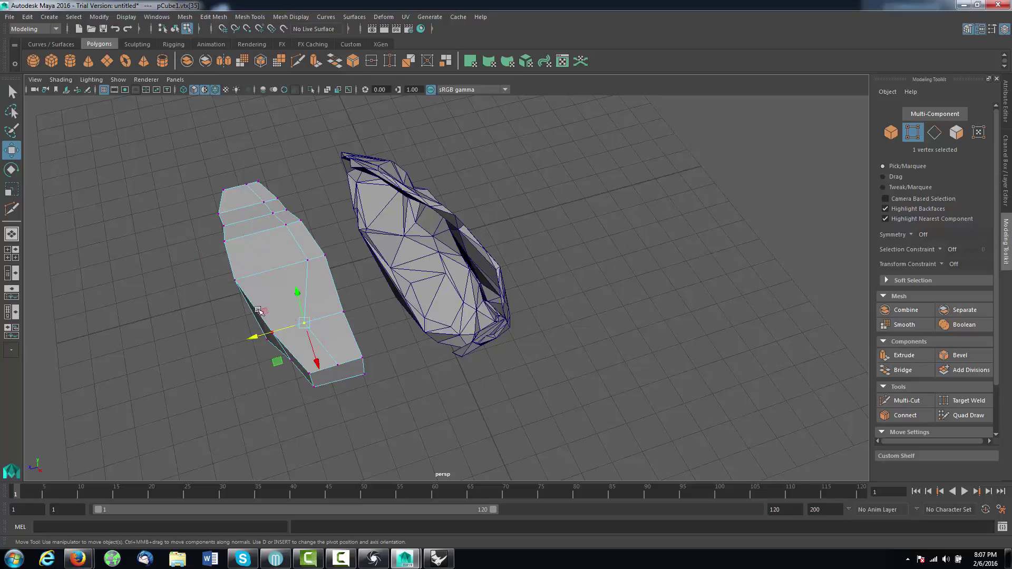
drag(254, 338, 276, 334)
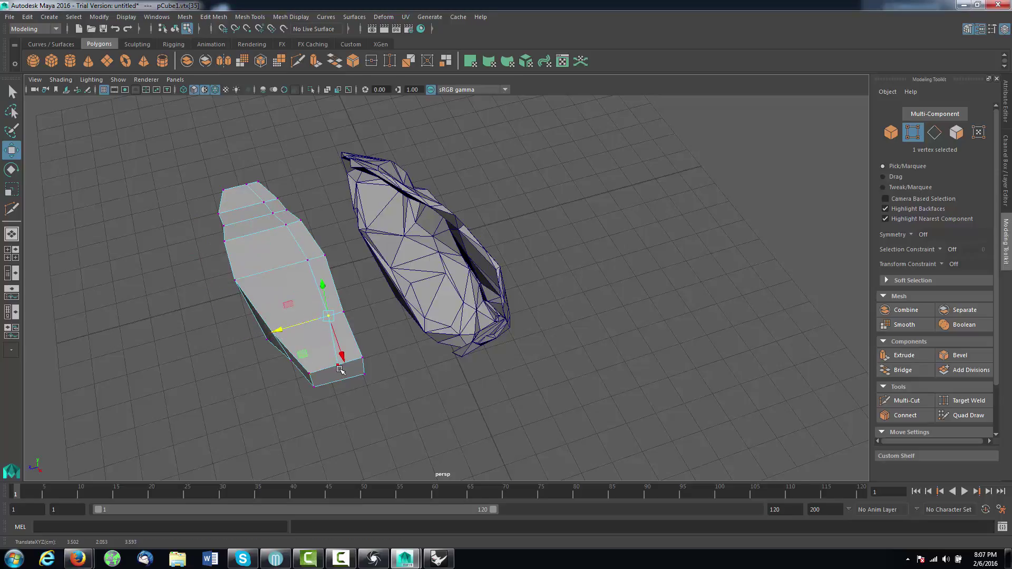
click(339, 366)
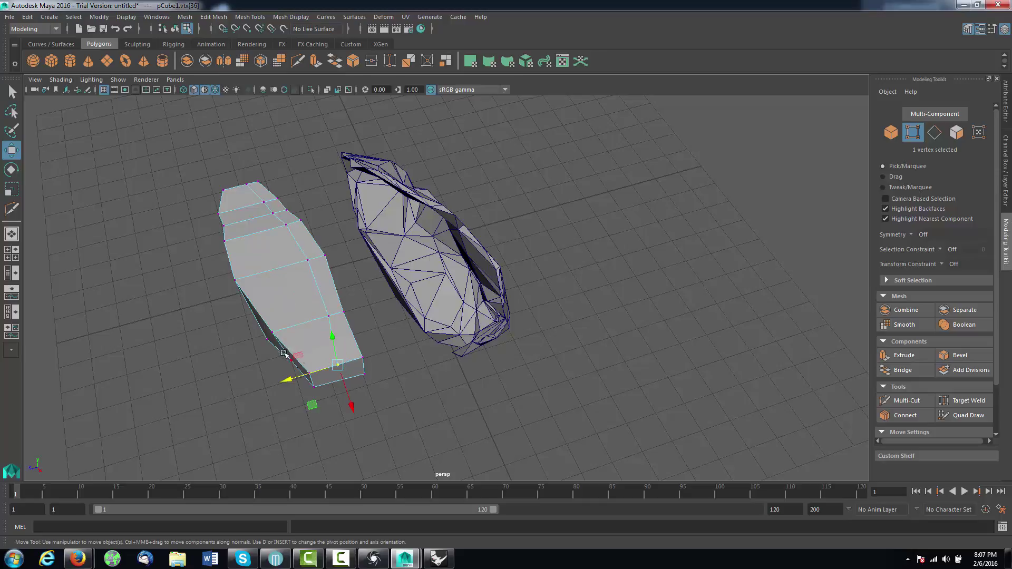
click(283, 387)
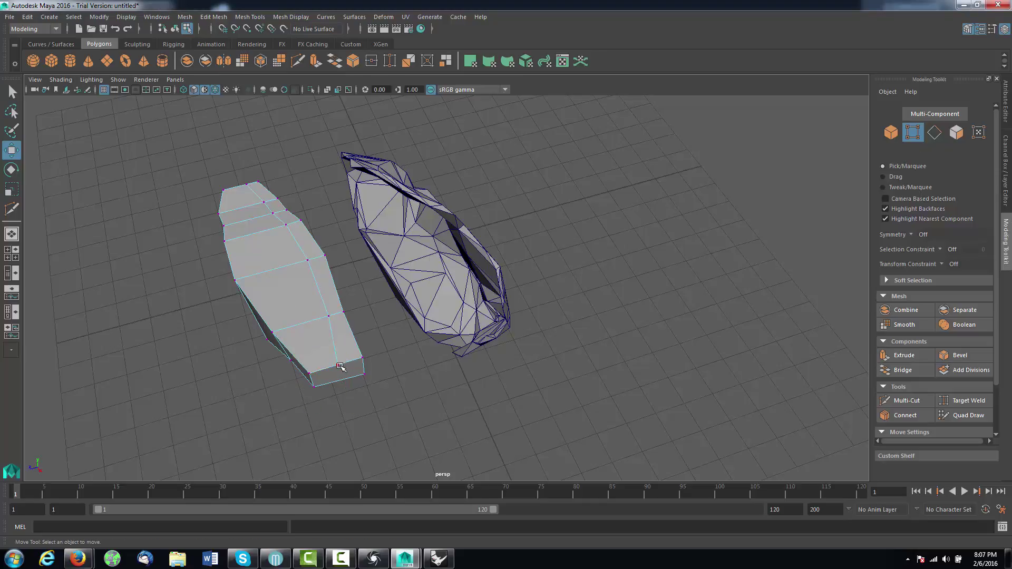
click(340, 367)
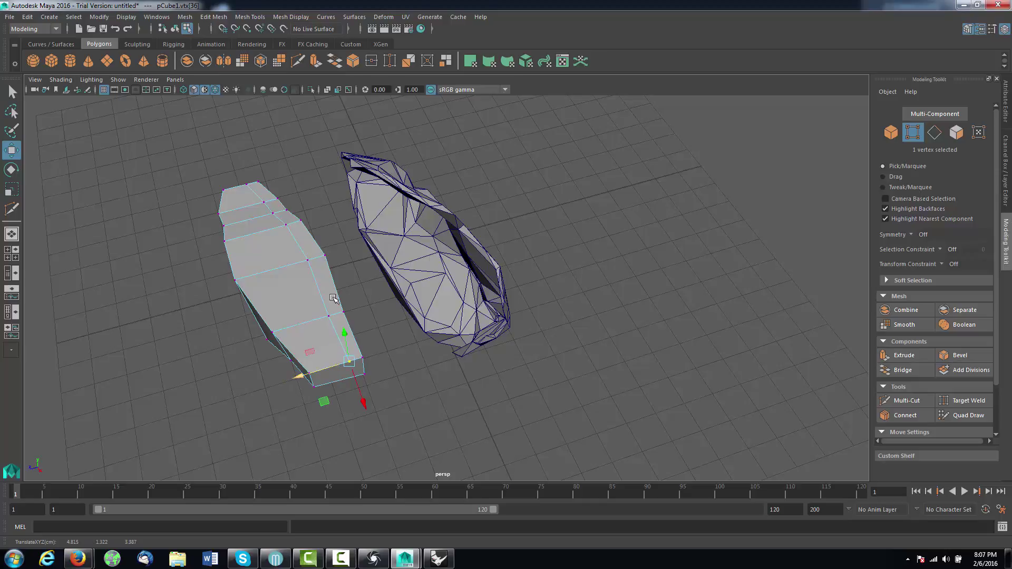
mouse_move(293, 366)
alt+mouse_down()
mouse_move(357, 251)
mouse_move(460, 247)
mouse_move(361, 235)
mouse_move(401, 232)
mouse_move(309, 289)
alt+mouse_up()
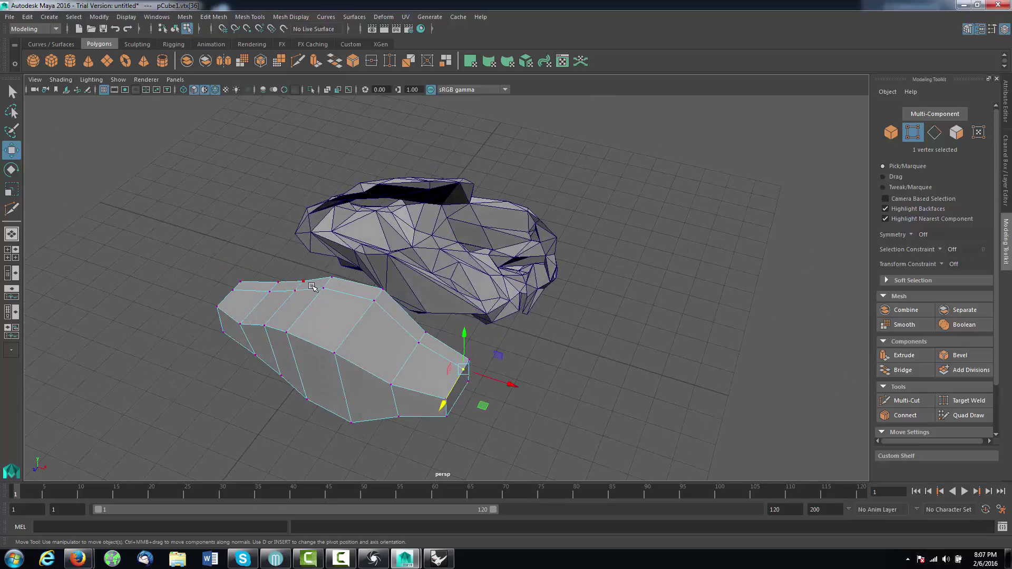
right_click(314, 285)
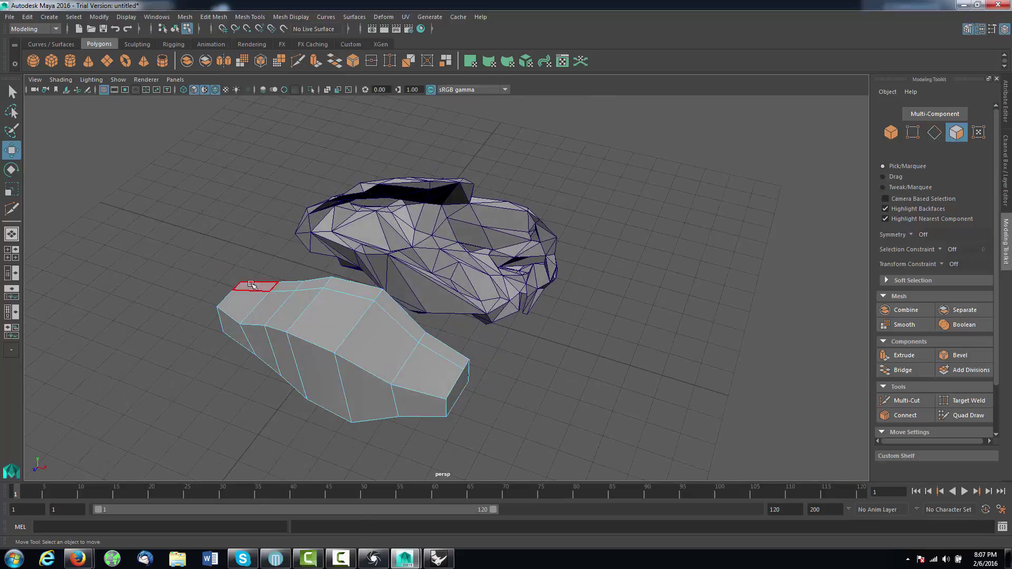
click(285, 287)
shift+click(248, 287)
shift+click(319, 285)
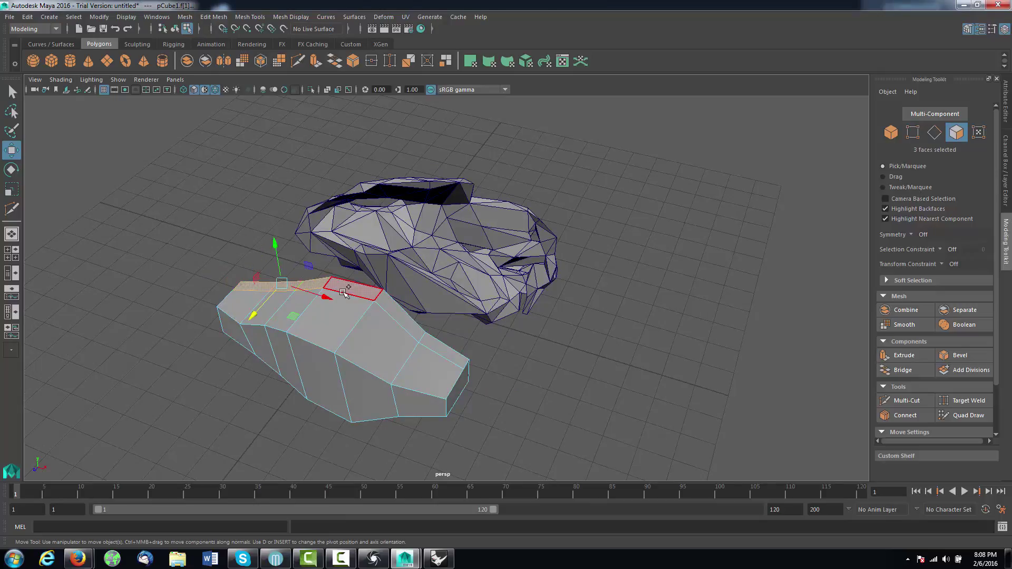
shift+click(347, 291)
shift+click(399, 318)
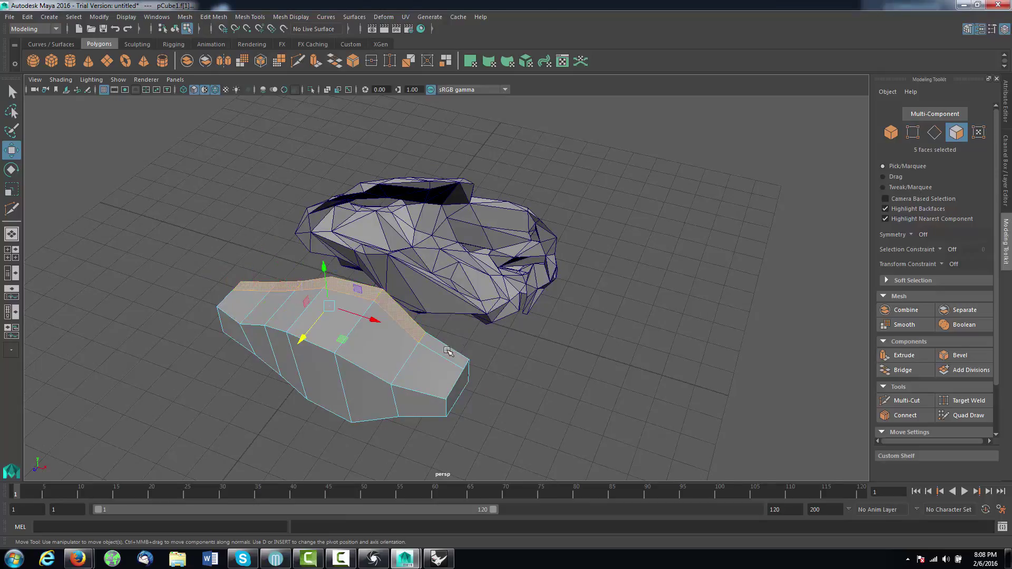
shift+click(449, 350)
click(315, 62)
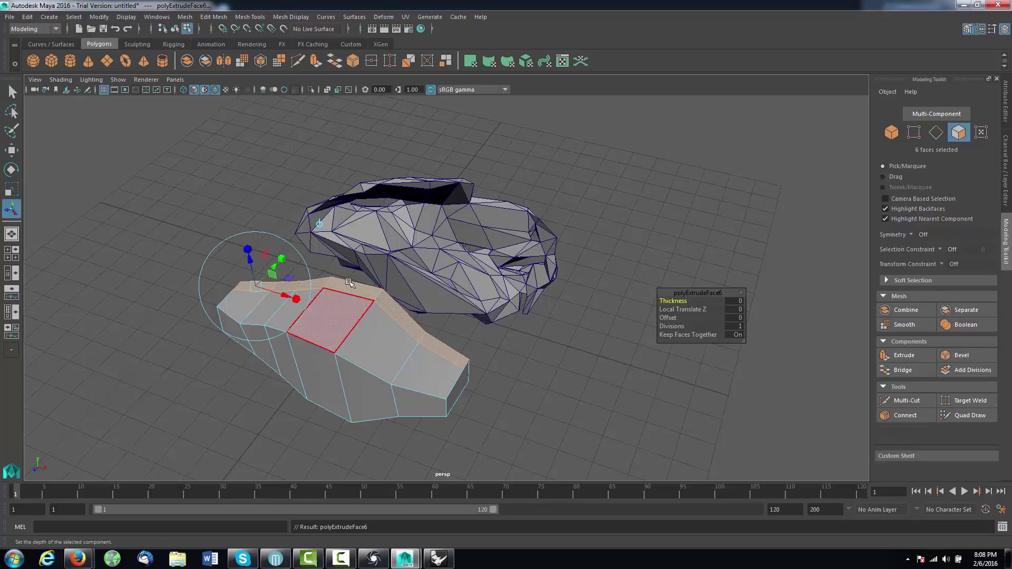
mouse_move(249, 259)
mouse_down()
mouse_move(254, 199)
mouse_move(306, 177)
mouse_move(362, 196)
mouse_up()
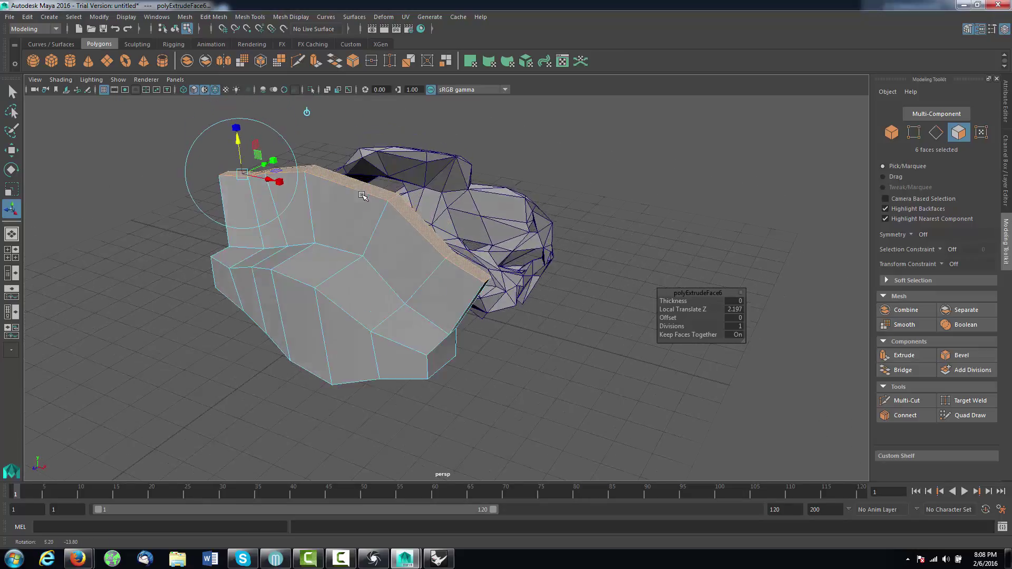
key(ctrl+z)
key(ctrl+z)
key(ctrl+z)
key(ctrl+z)
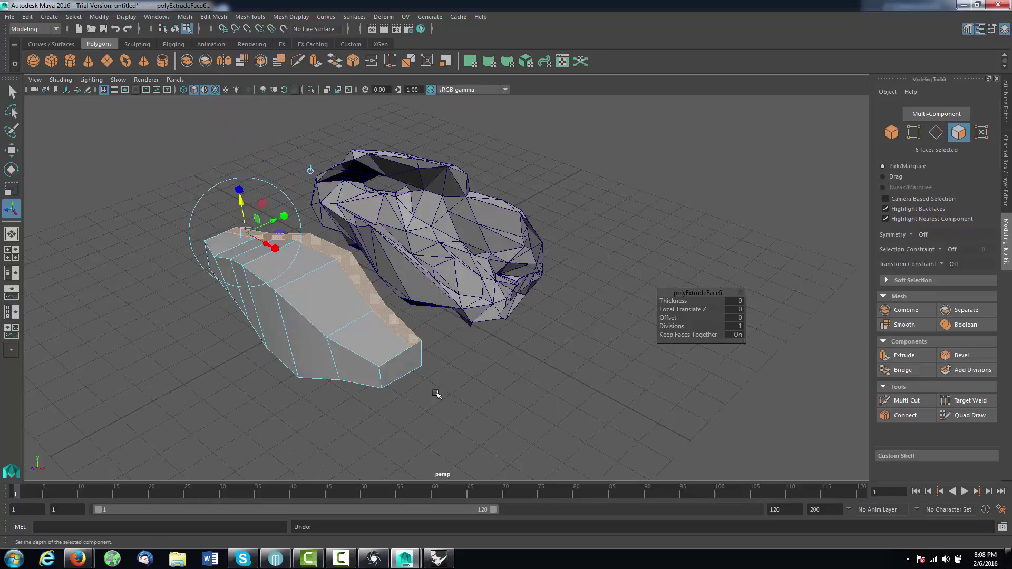
click(493, 384)
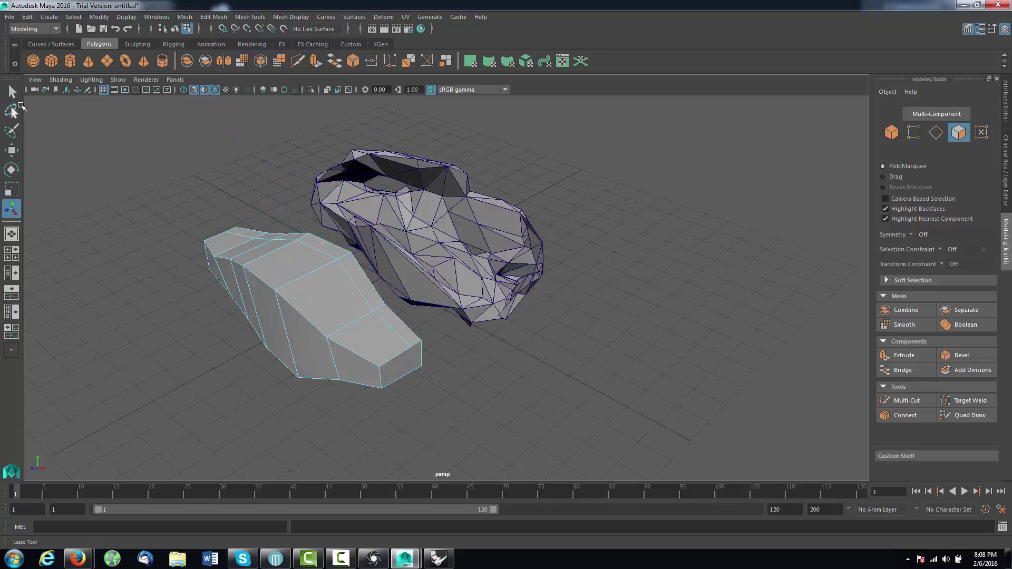
Place a Multi-Cut point on the front edge, then undo it and return to selection
click(300, 64)
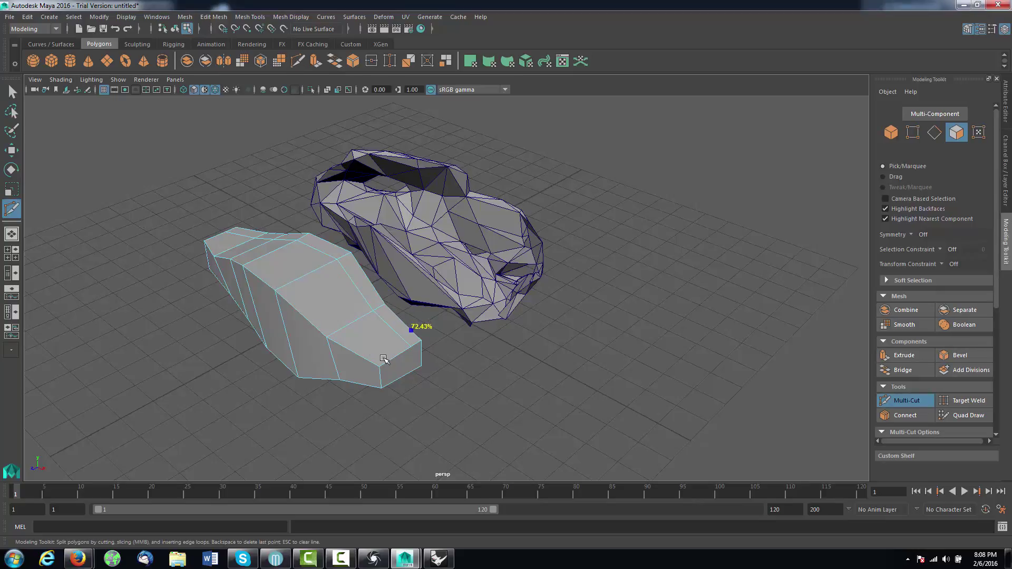
click(412, 331)
mouse_move(413, 337)
alt+mouse_down()
mouse_move(492, 366)
mouse_move(505, 345)
alt+mouse_up()
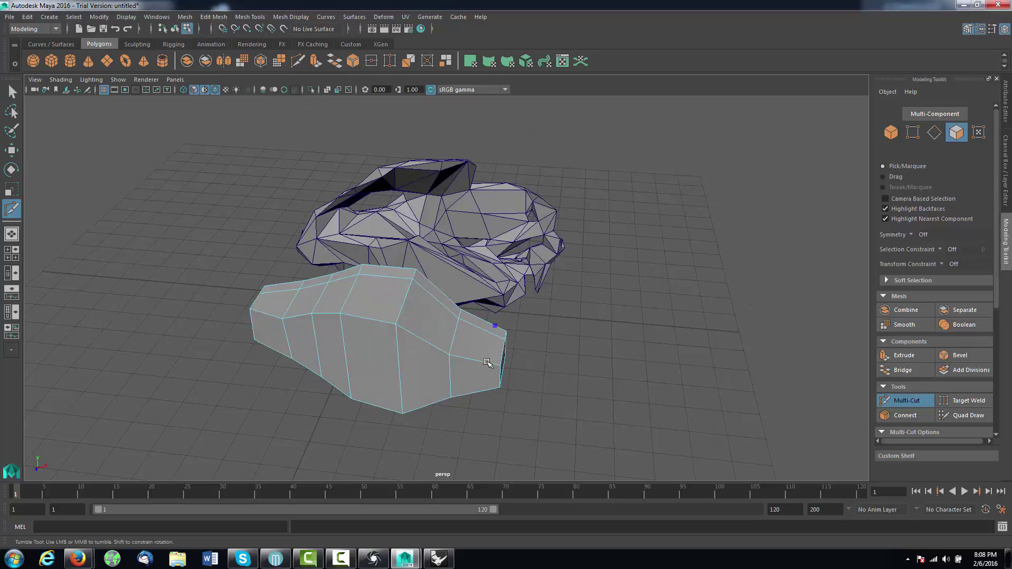
alt+drag(531, 342, 281, 359)
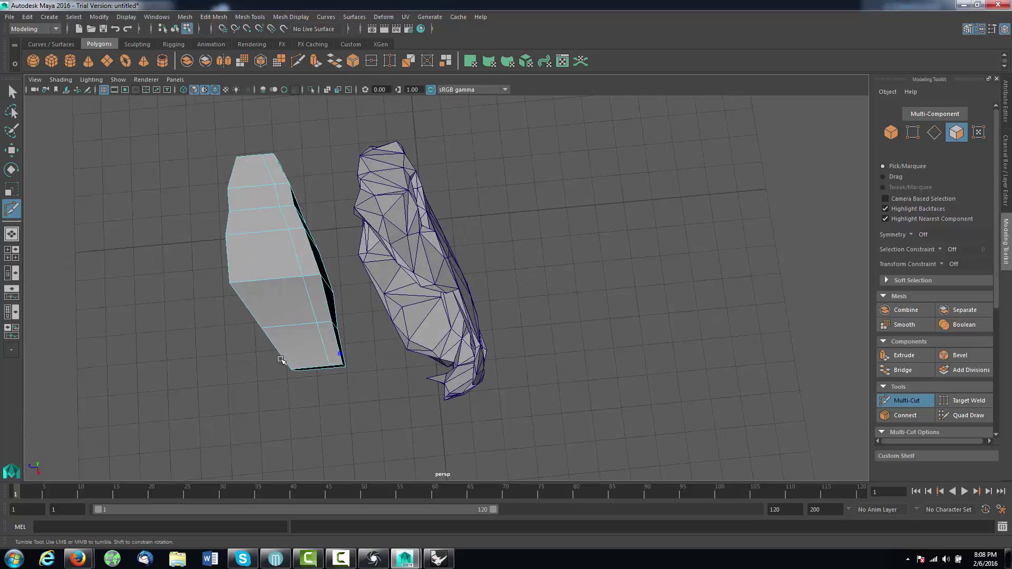
key(ctrl+z)
key(q)
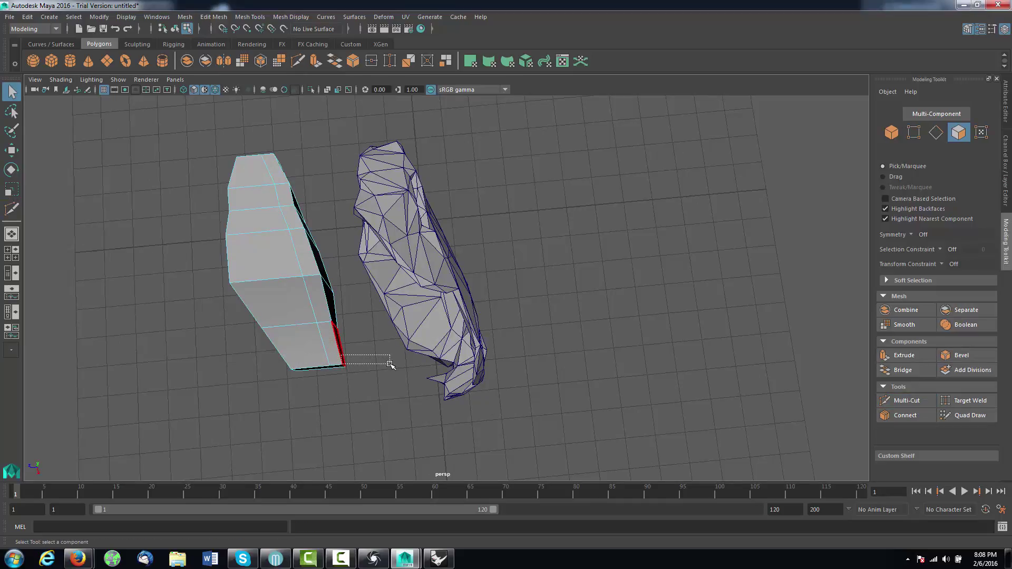
right_drag(352, 353, 363, 240)
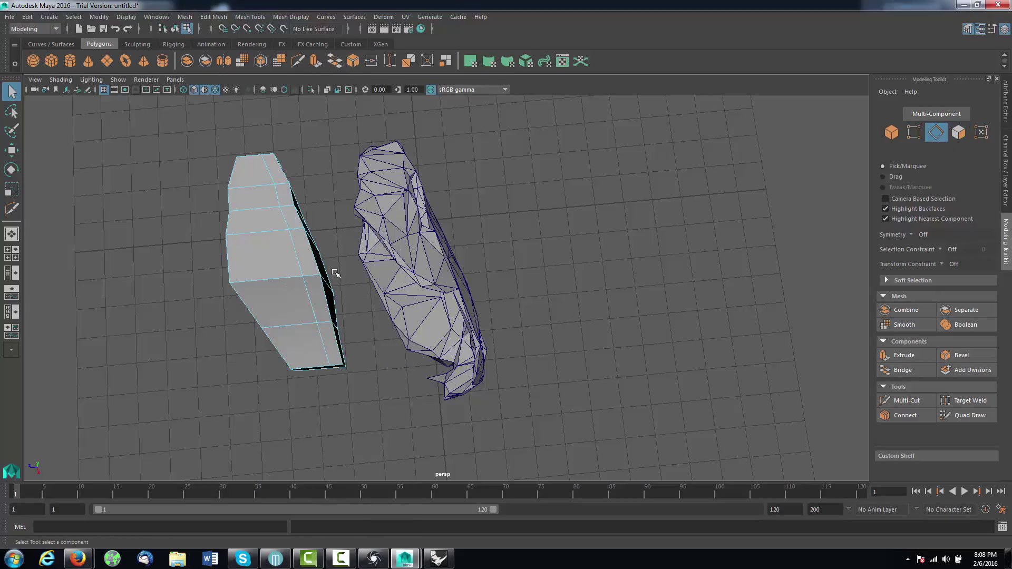
Start a Multi-Cut on the lower left edge, cancel it, and undo the leftover cut points
key(ctrl+shift+x)
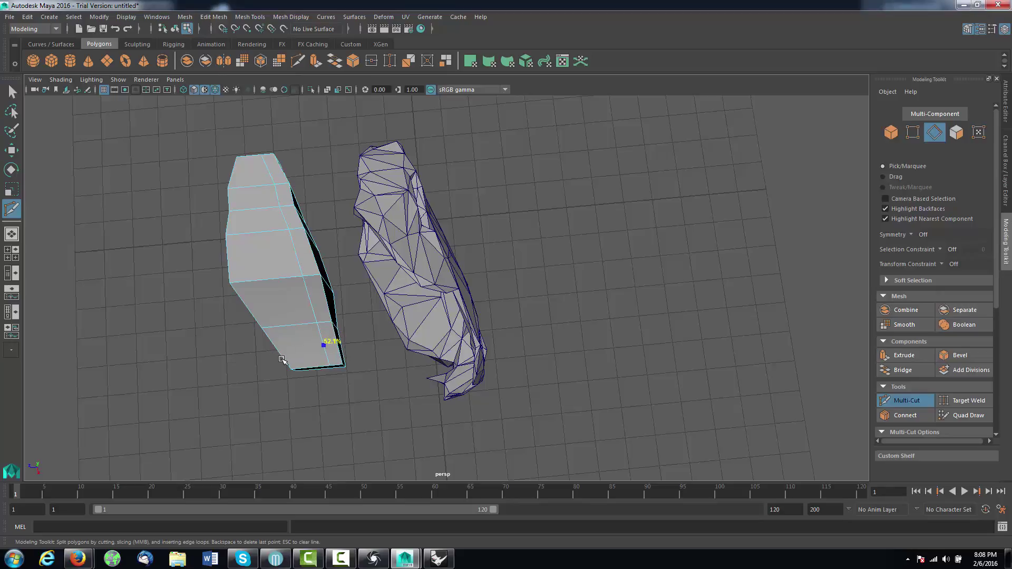
click(285, 361)
key(Escape)
alt+drag(325, 358, 354, 342)
key(super)
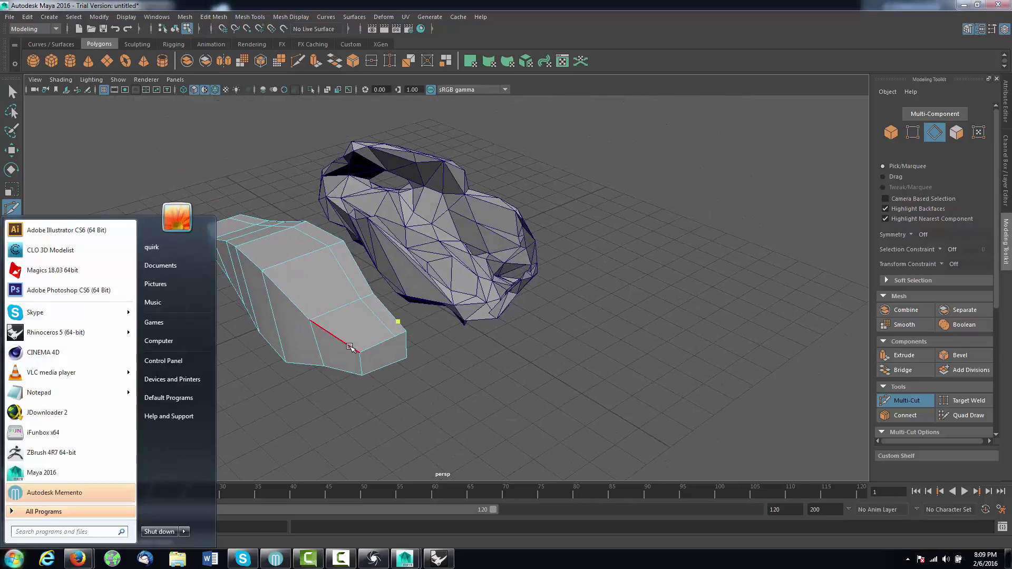
key(super)
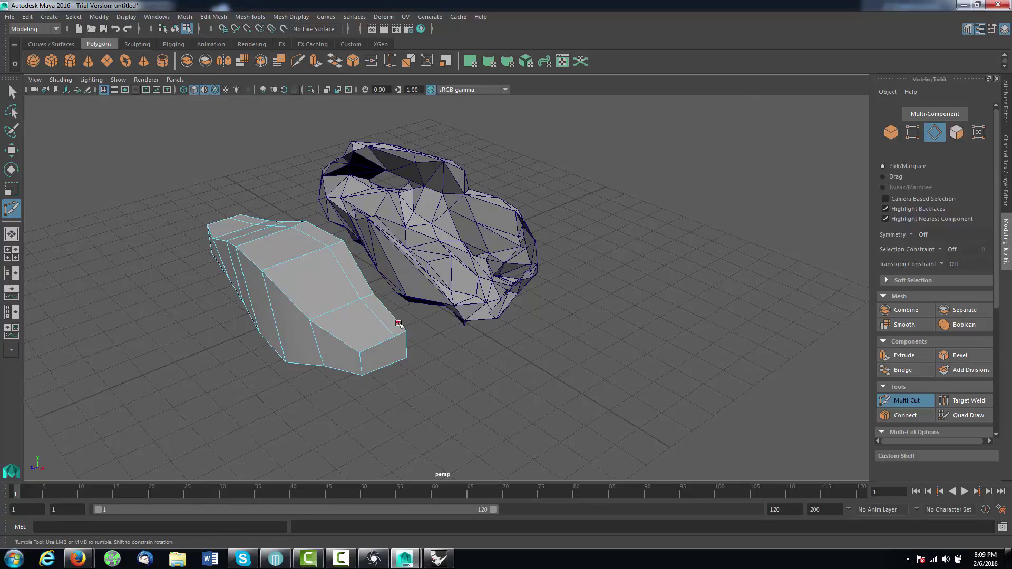
key(ctrl+z)
key(ctrl+z)
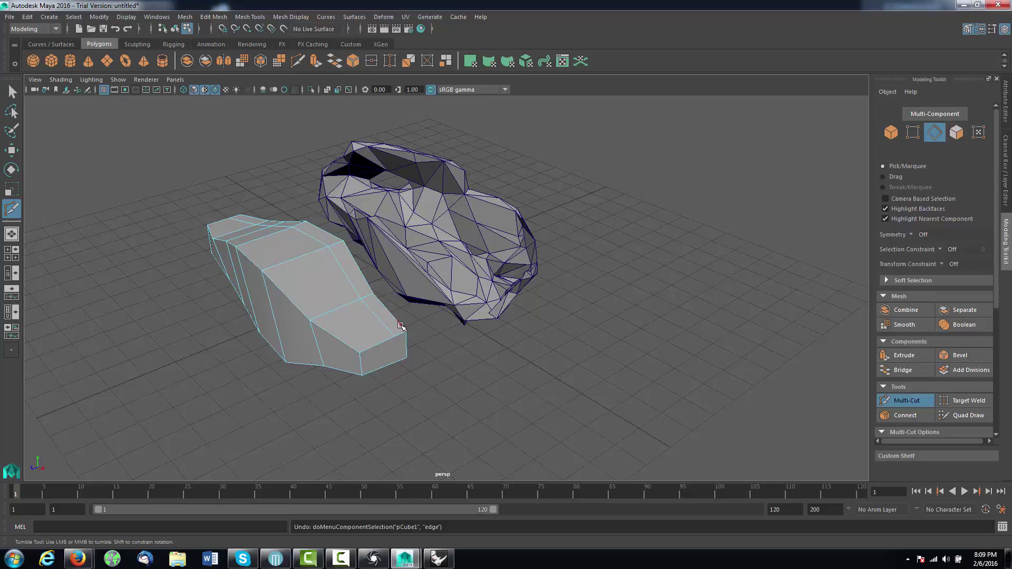
key(ctrl+z)
key(ctrl+z)
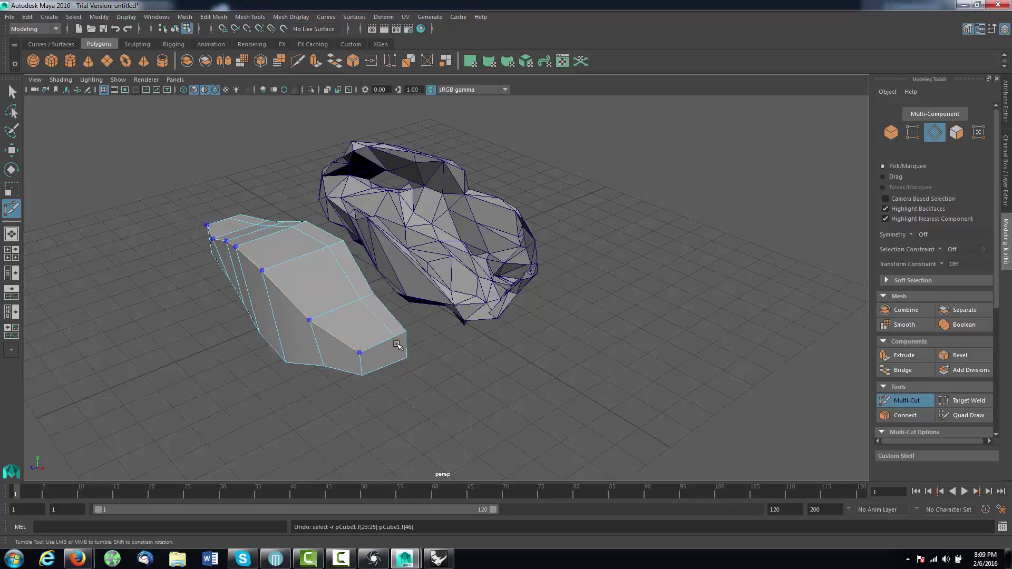
Slice a Multi-Cut edge loop across the bottom end of the box mesh
click(402, 326)
click(369, 325)
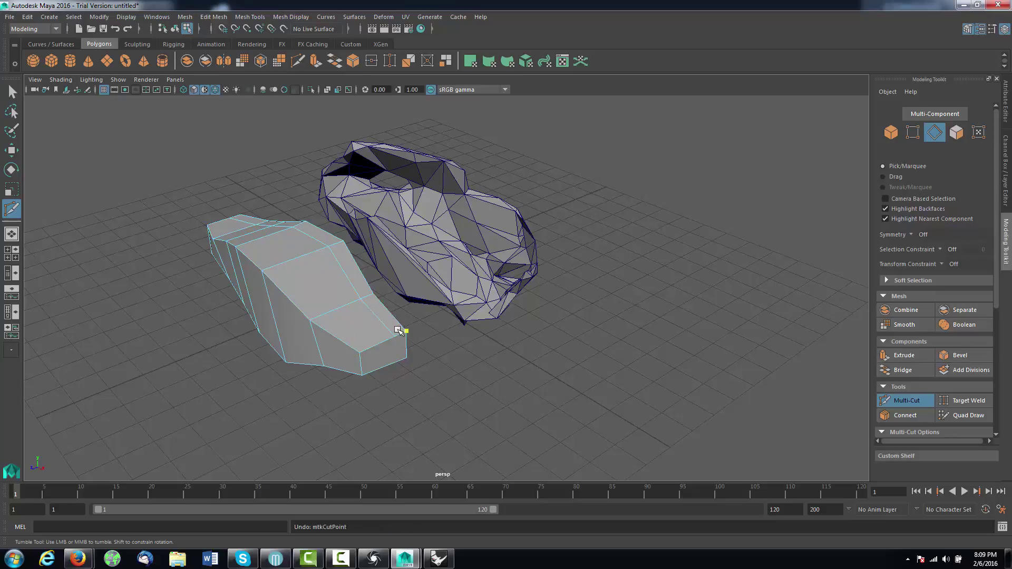
alt+drag(413, 356, 341, 322)
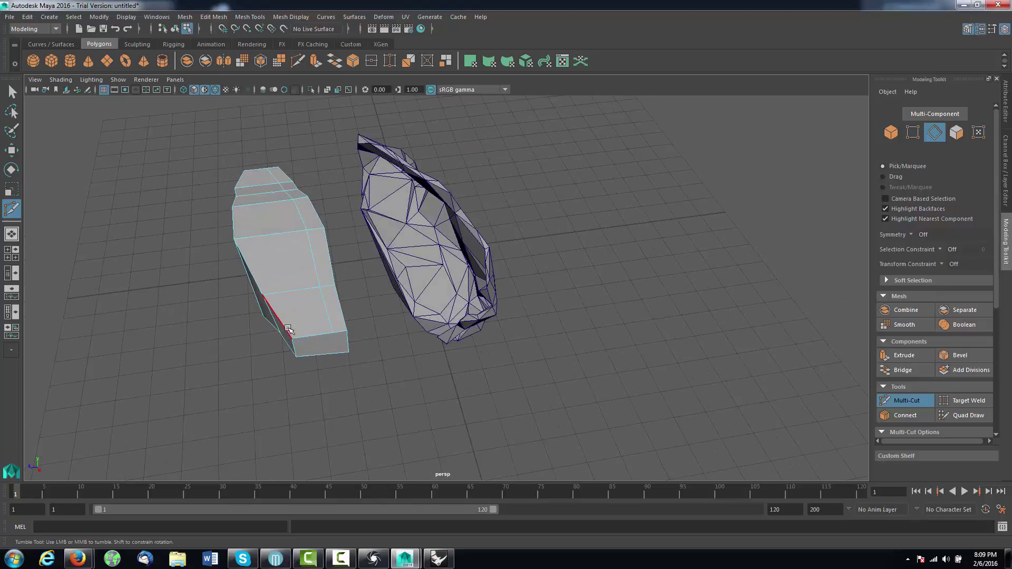
click(102, 16)
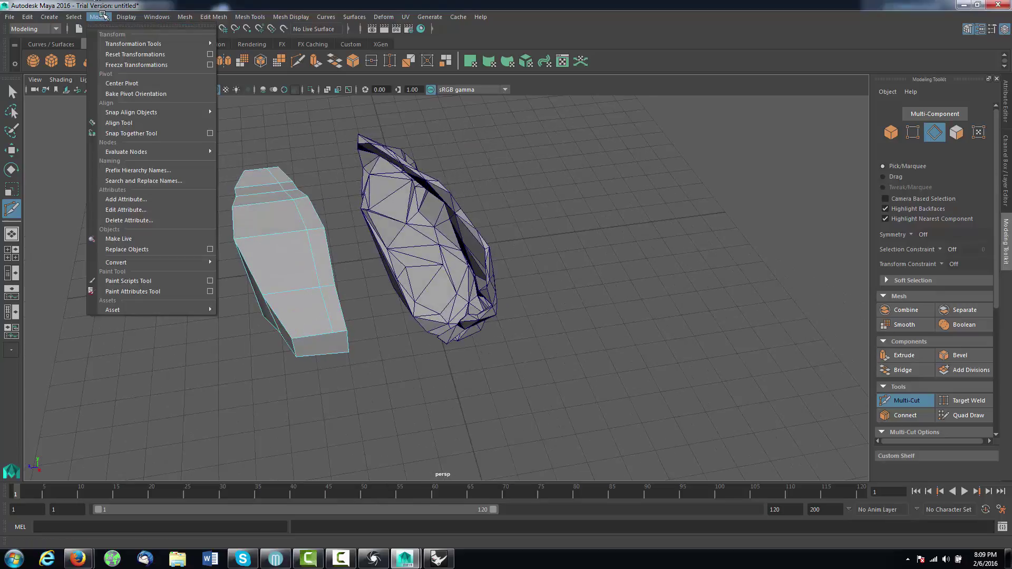
click(98, 14)
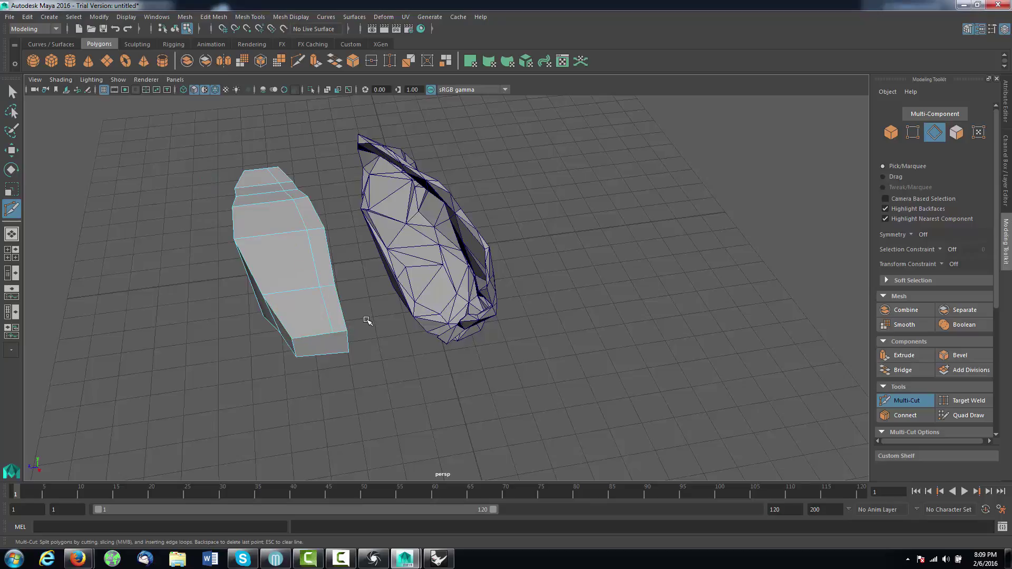
alt+drag(369, 324, 359, 322)
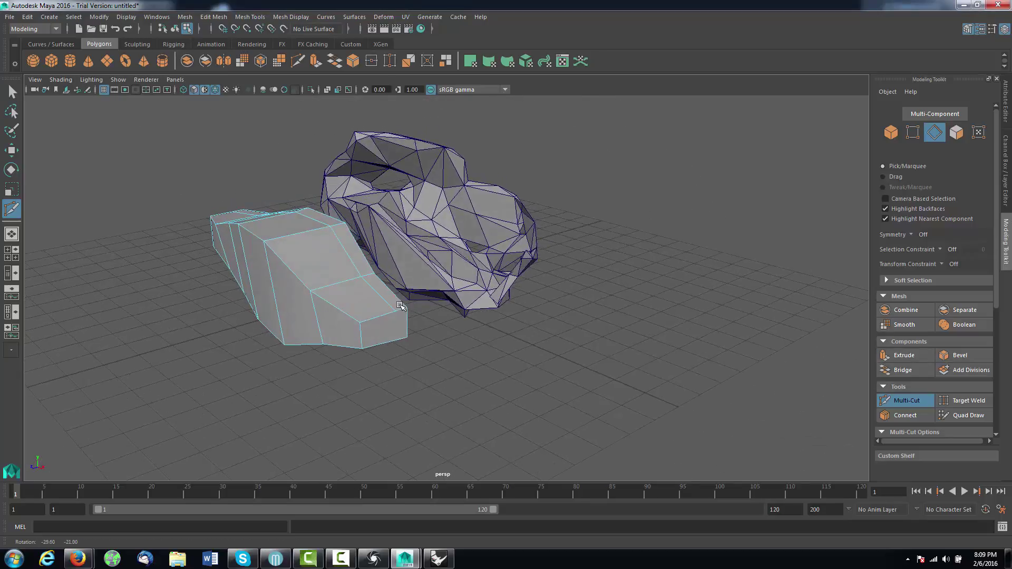
right_drag(377, 310, 516, 374)
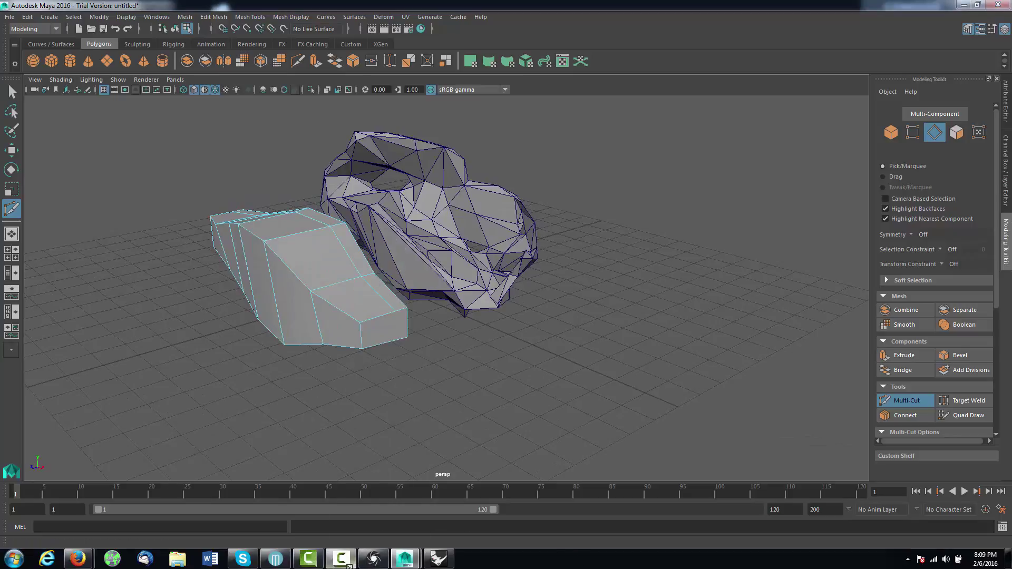
click(341, 558)
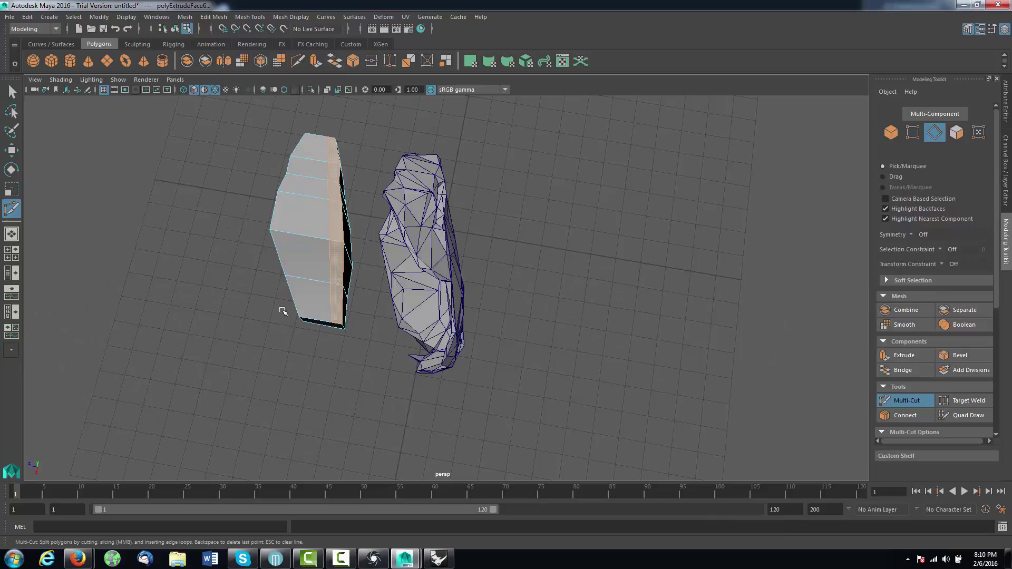
drag(366, 318, 363, 322)
Add another Multi-Cut line across the box mesh
key(q)
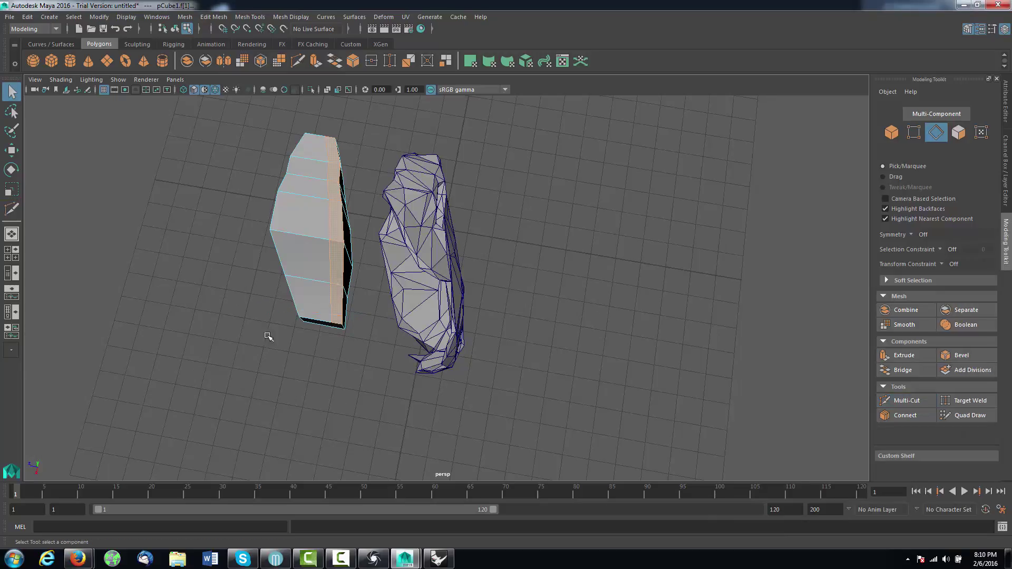
key(ctrl+z)
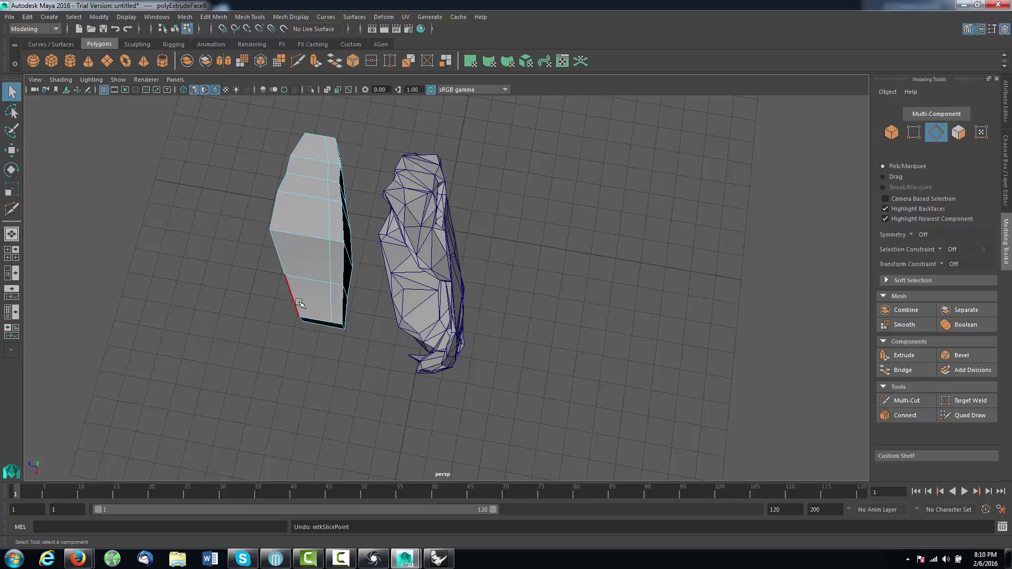
right_drag(288, 342, 292, 289)
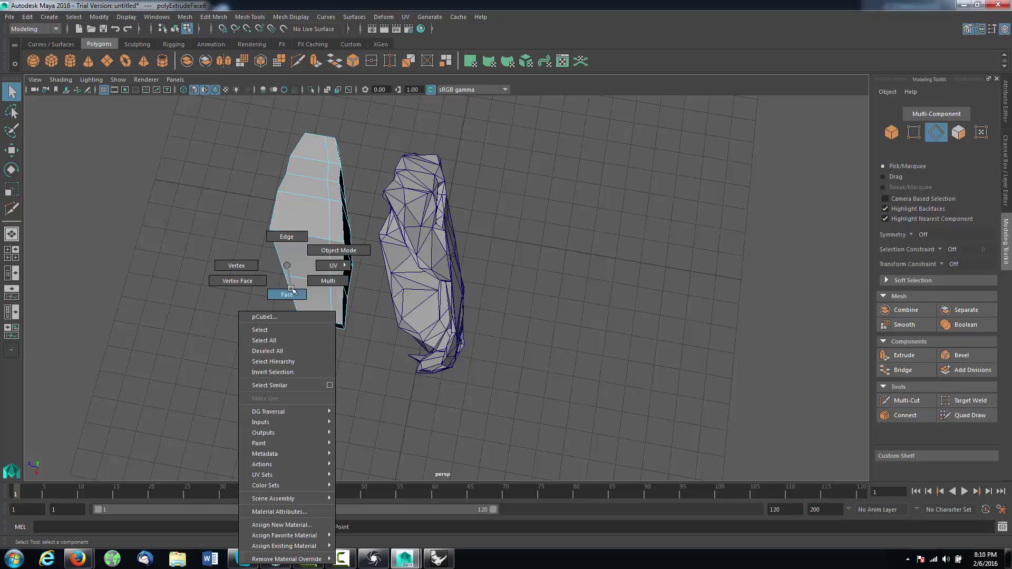
click(311, 297)
shift+click(341, 303)
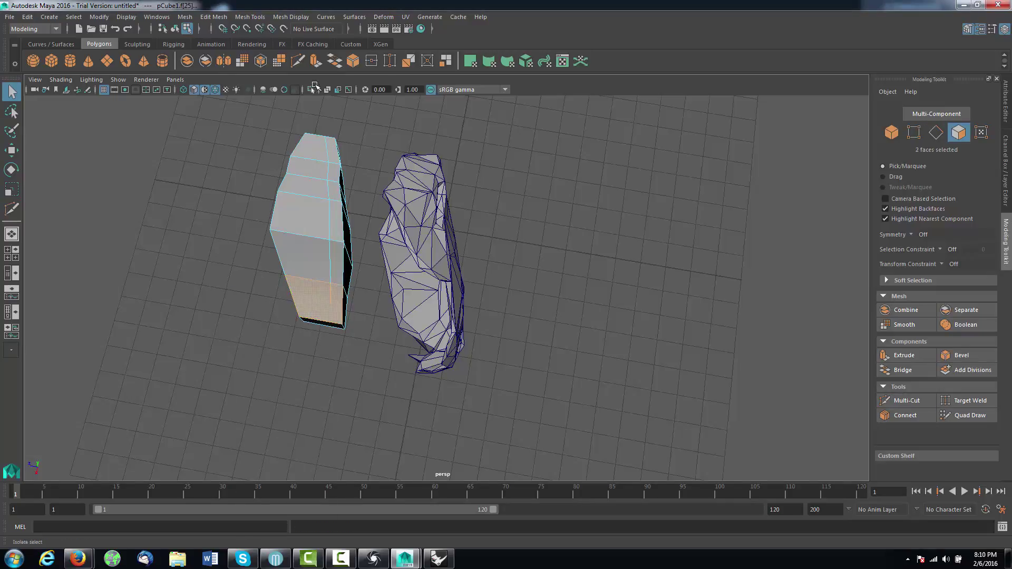
click(297, 61)
drag(241, 299, 374, 320)
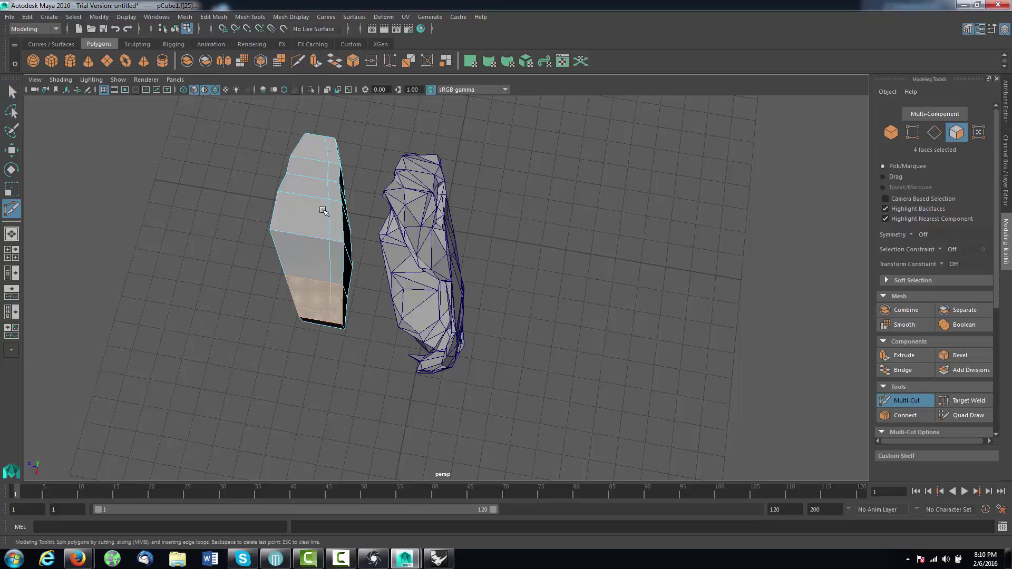
mouse_move(333, 422)
alt+mouse_down()
mouse_move(297, 393)
mouse_move(292, 366)
mouse_move(436, 353)
mouse_move(397, 379)
mouse_move(384, 359)
alt+mouse_up()
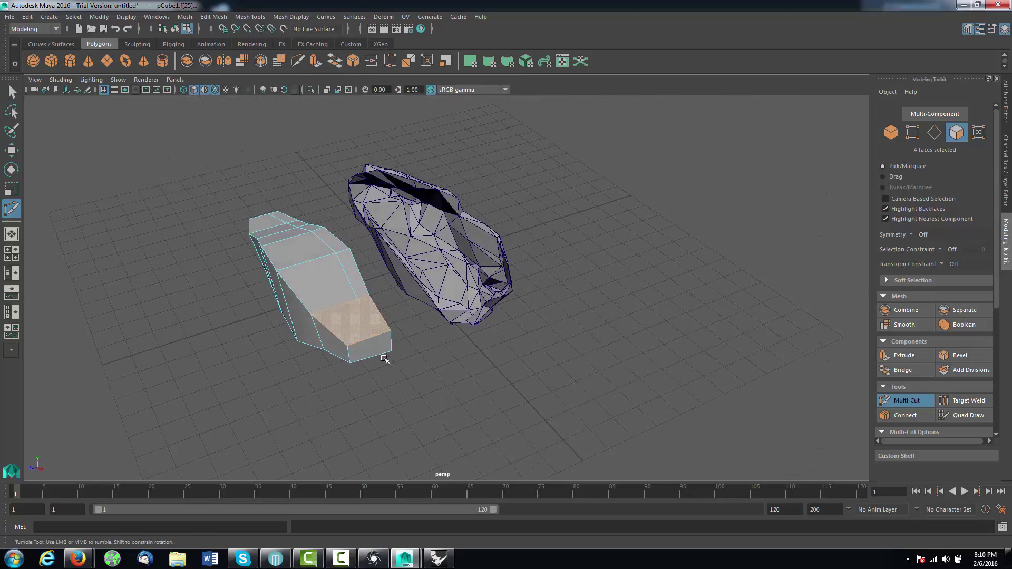
Select the strip of eight faces running along the mesh's upper side
key(q)
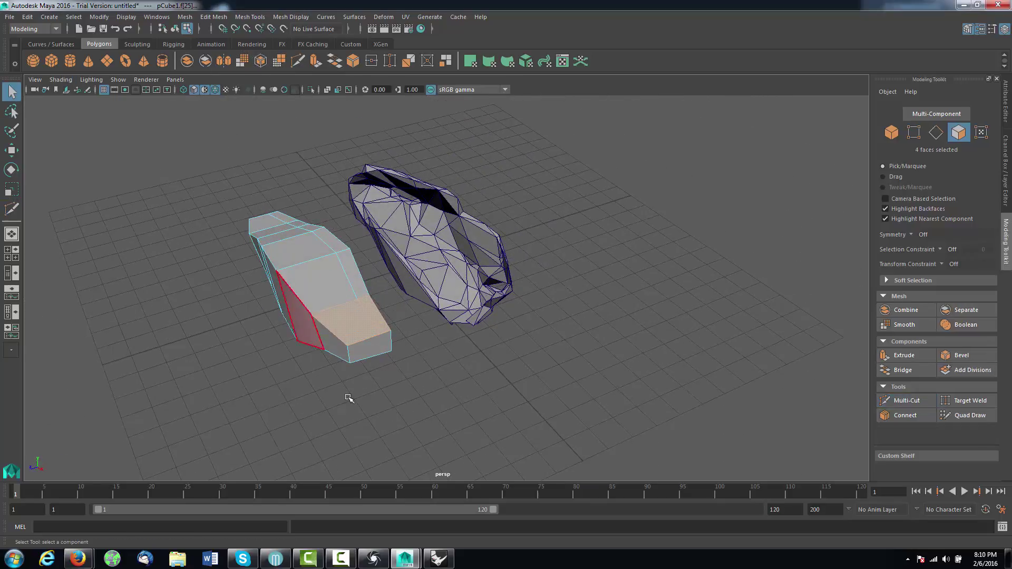
click(380, 335)
shift+click(383, 330)
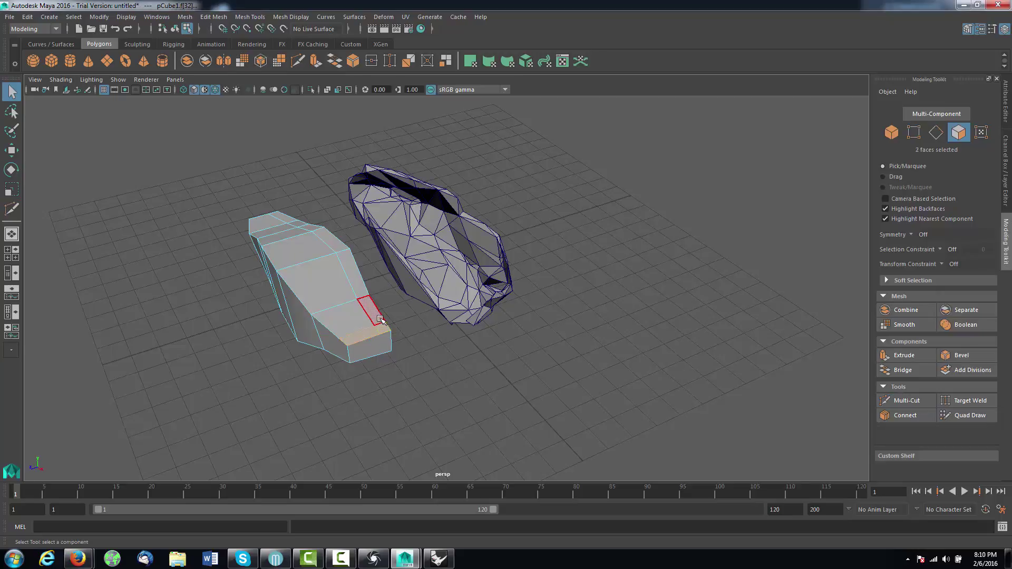
shift+click(377, 315)
shift+click(352, 273)
shift+click(323, 236)
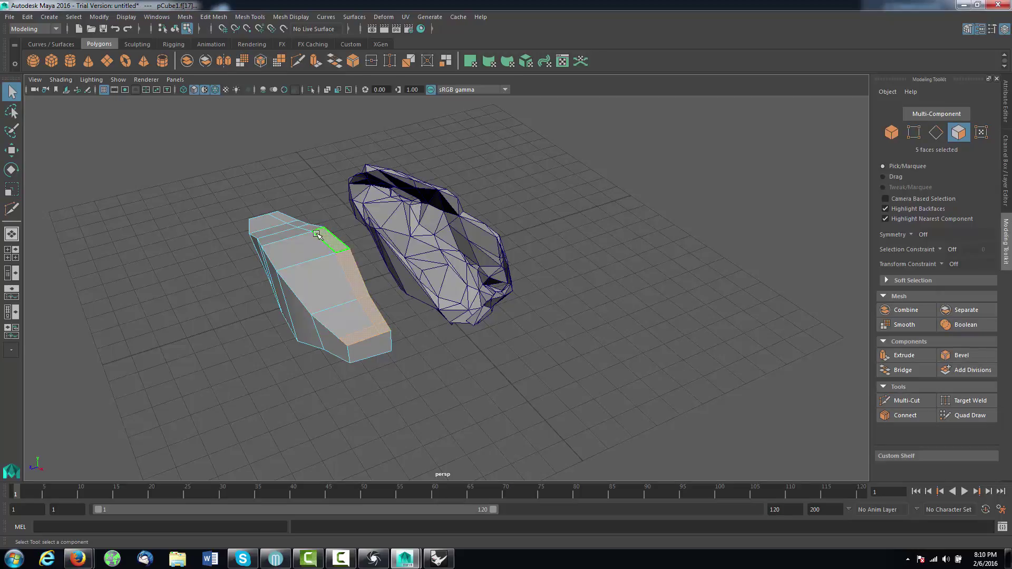
shift+click(300, 225)
alt+drag(445, 323, 352, 200)
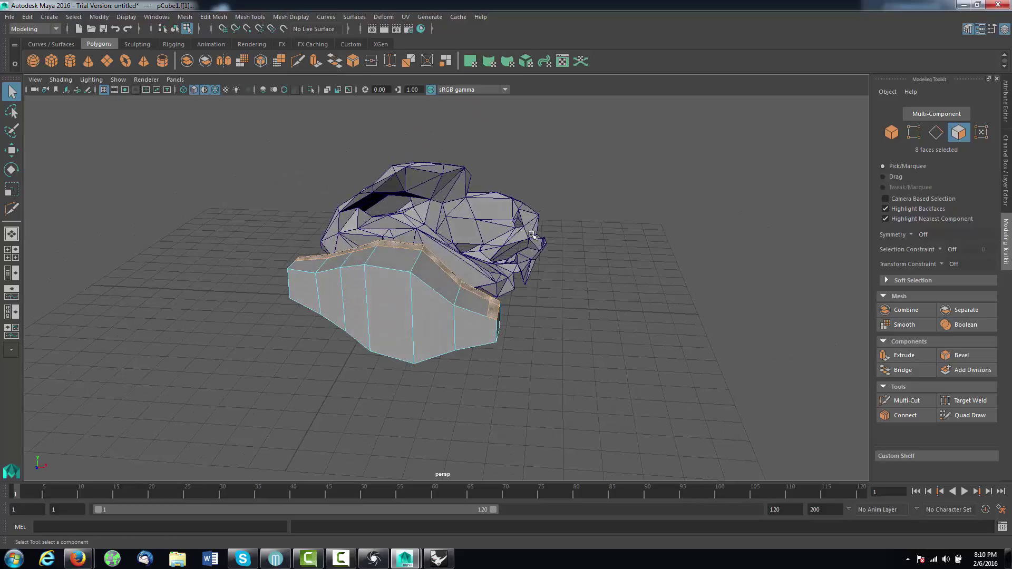
mouse_move(561, 351)
alt+mouse_down()
mouse_move(563, 280)
mouse_move(549, 346)
mouse_move(498, 339)
mouse_move(524, 344)
alt+mouse_up()
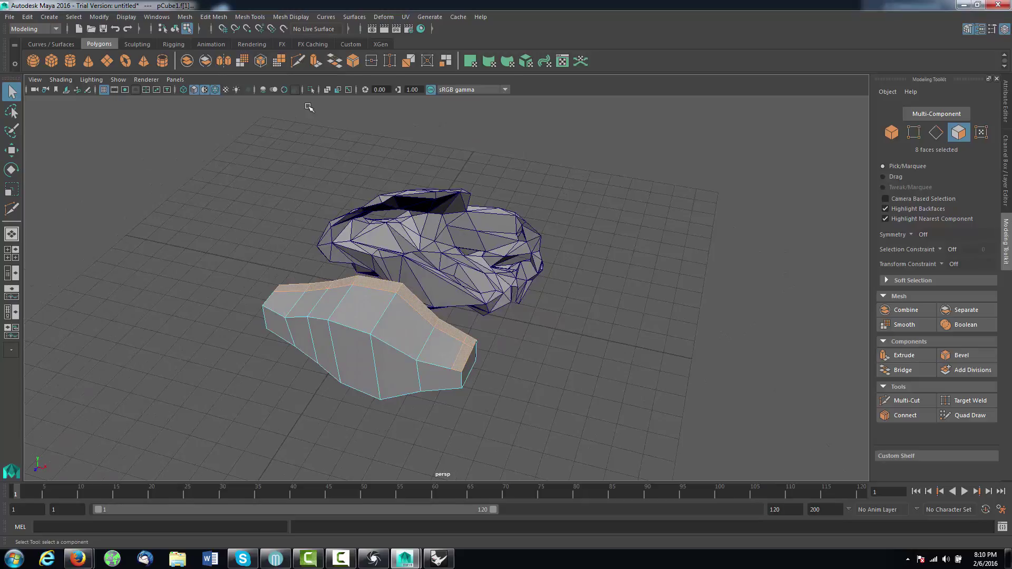
Extrude the selected face strip outward to Local Translate Z 1.277
click(316, 61)
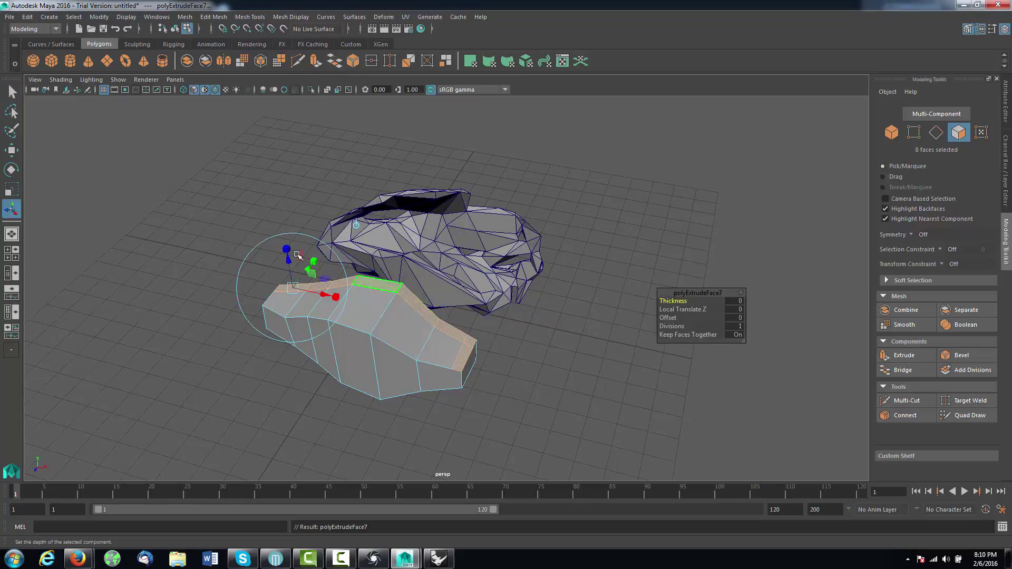
drag(290, 260, 283, 226)
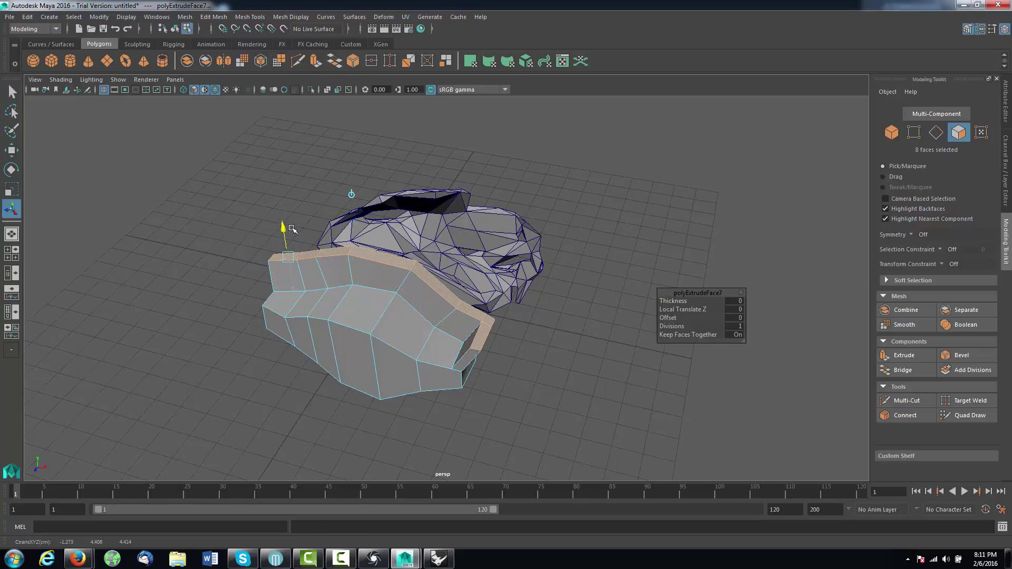
mouse_move(519, 326)
alt+mouse_down()
mouse_move(555, 317)
mouse_move(533, 317)
alt+mouse_up()
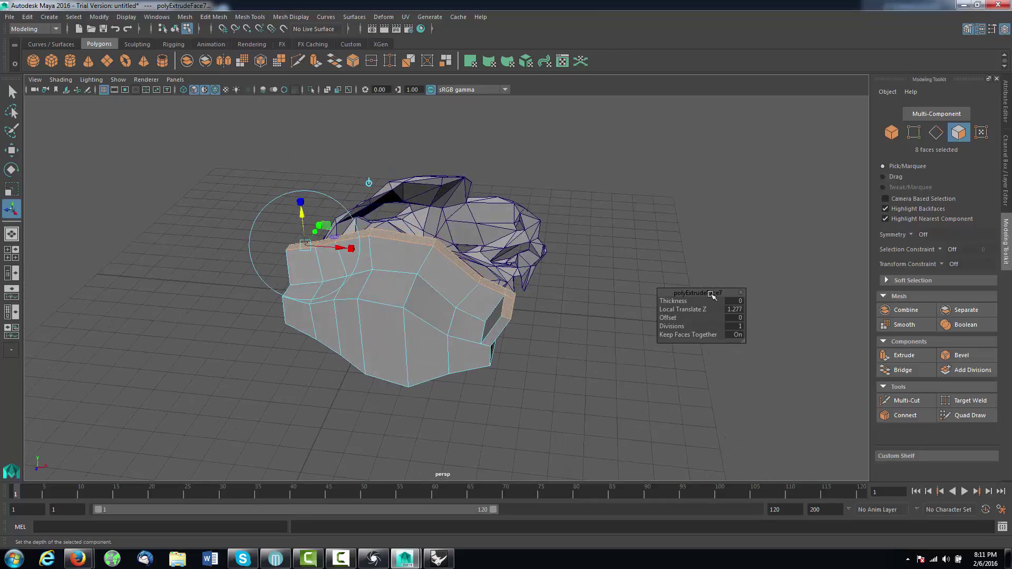
click(597, 274)
mouse_move(597, 274)
alt+mouse_down()
mouse_move(300, 234)
mouse_move(316, 226)
mouse_move(278, 237)
alt+mouse_up()
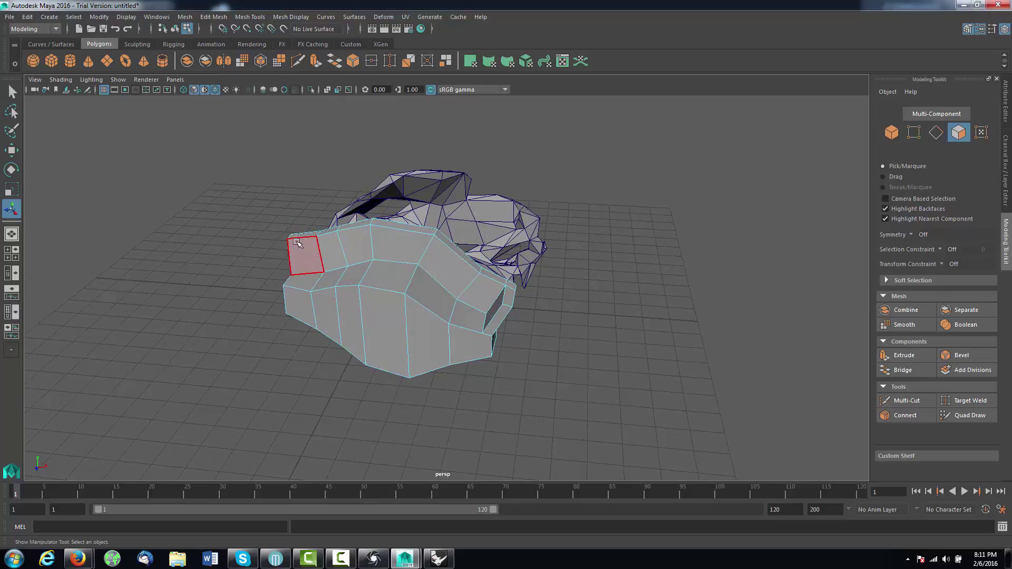
In vertex mode, move the first selected vertices up and to the right
click(12, 93)
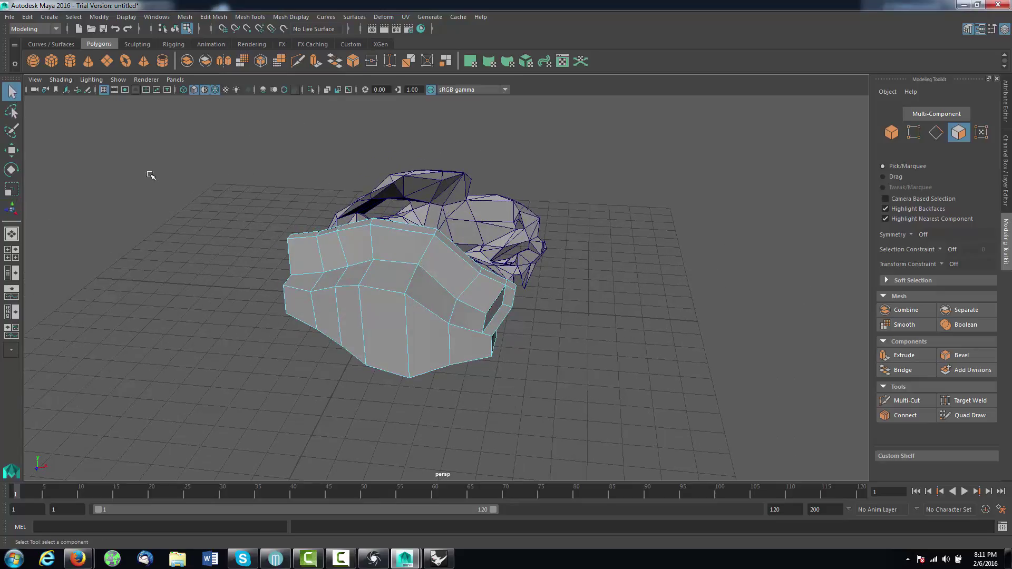
right_click(345, 266)
right_drag(346, 272, 295, 266)
mouse_move(294, 266)
alt+mouse_down()
mouse_move(324, 266)
mouse_move(296, 267)
mouse_move(381, 299)
alt+mouse_up()
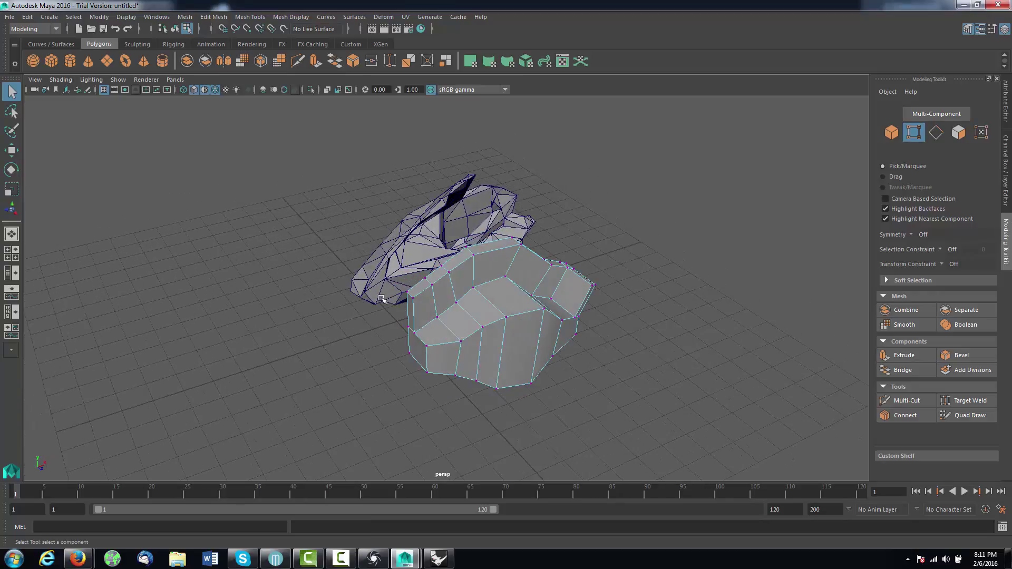
click(414, 299)
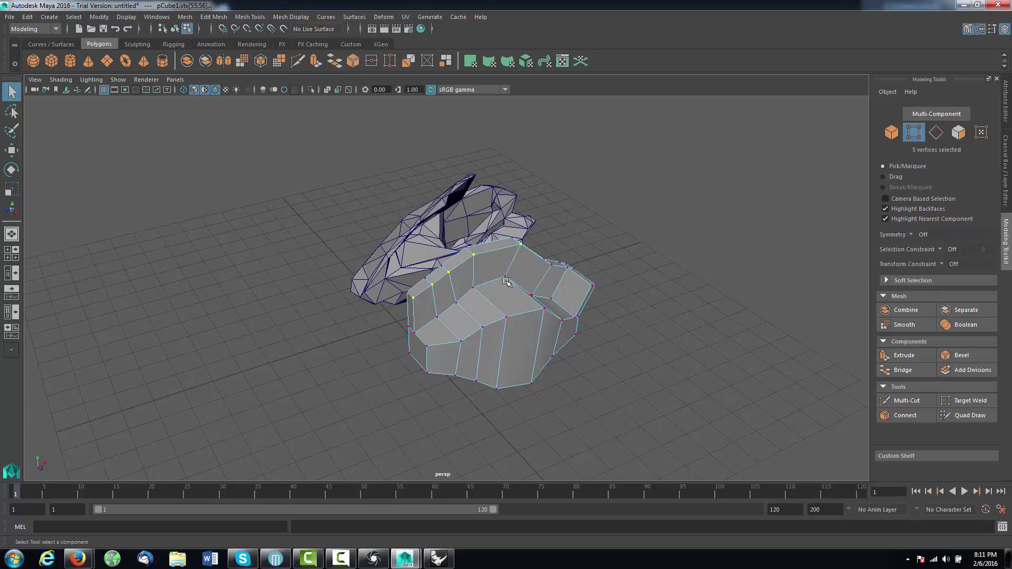
mouse_move(506, 282)
alt+mouse_down()
mouse_move(429, 288)
mouse_move(415, 322)
alt+mouse_up()
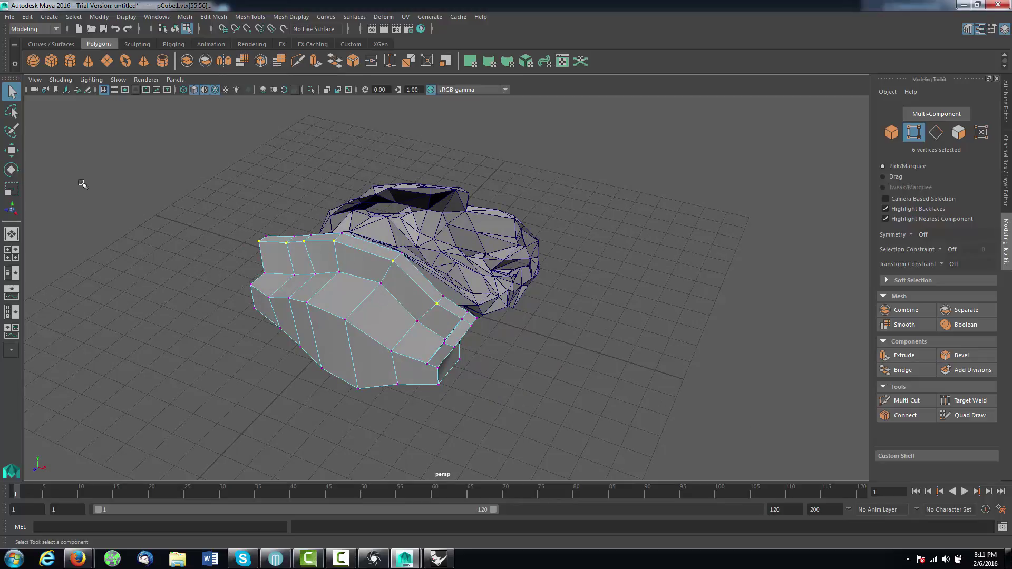
click(11, 151)
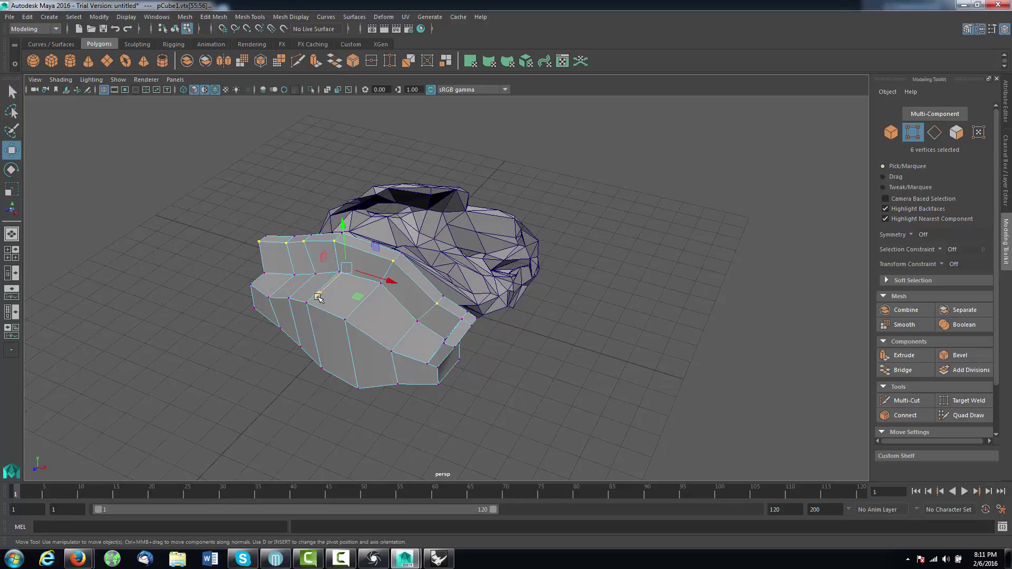
middle_drag(319, 298, 341, 299)
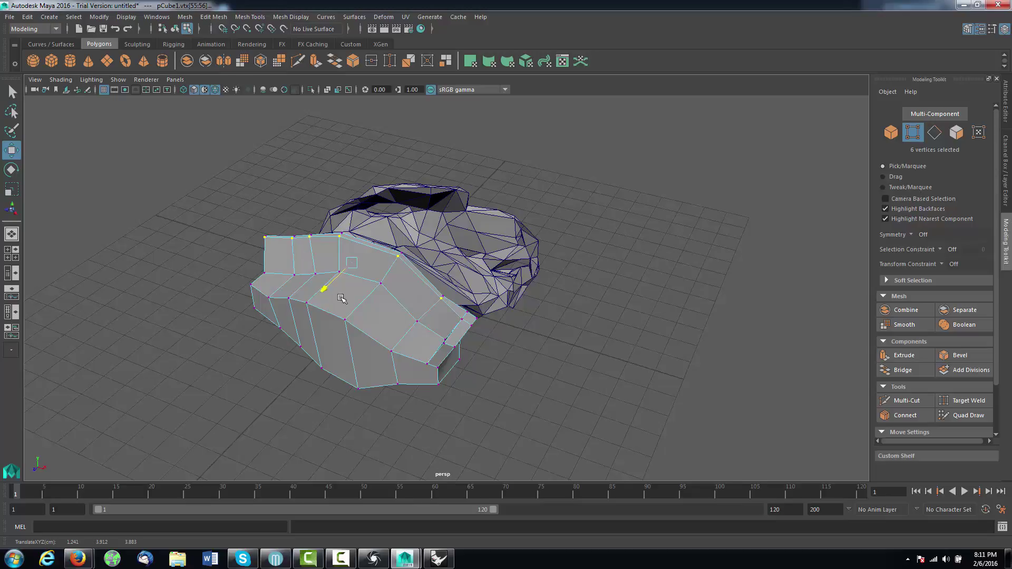
Nudge the front-edge vertices slightly, undoing the extra upward raise
drag(261, 267, 300, 280)
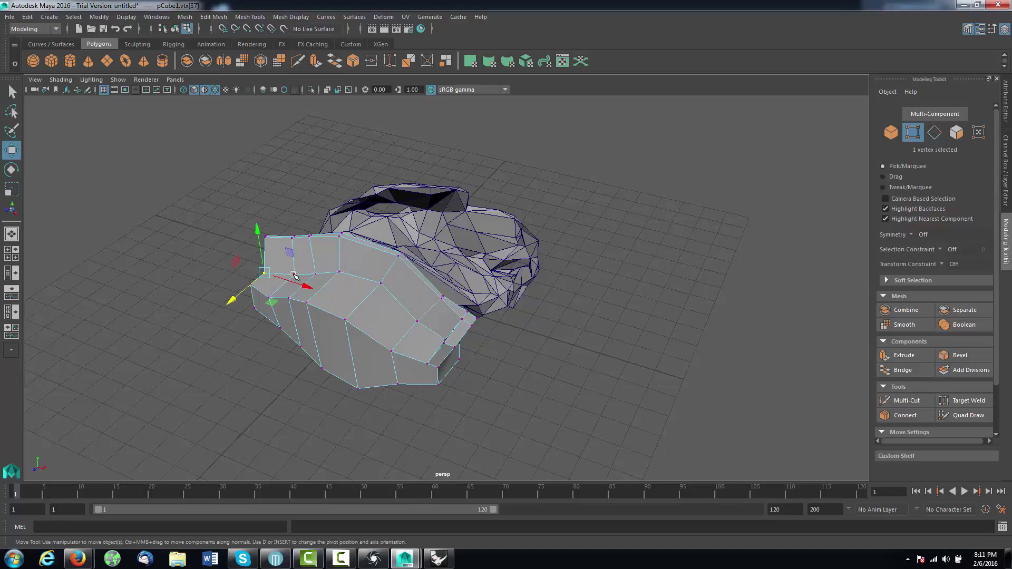
shift+click(317, 275)
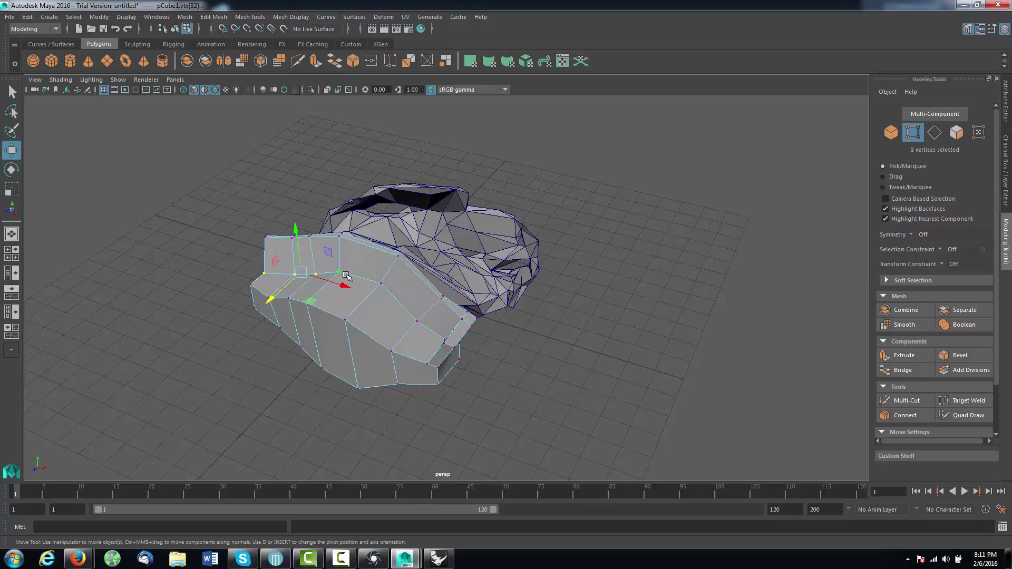
shift+click(382, 284)
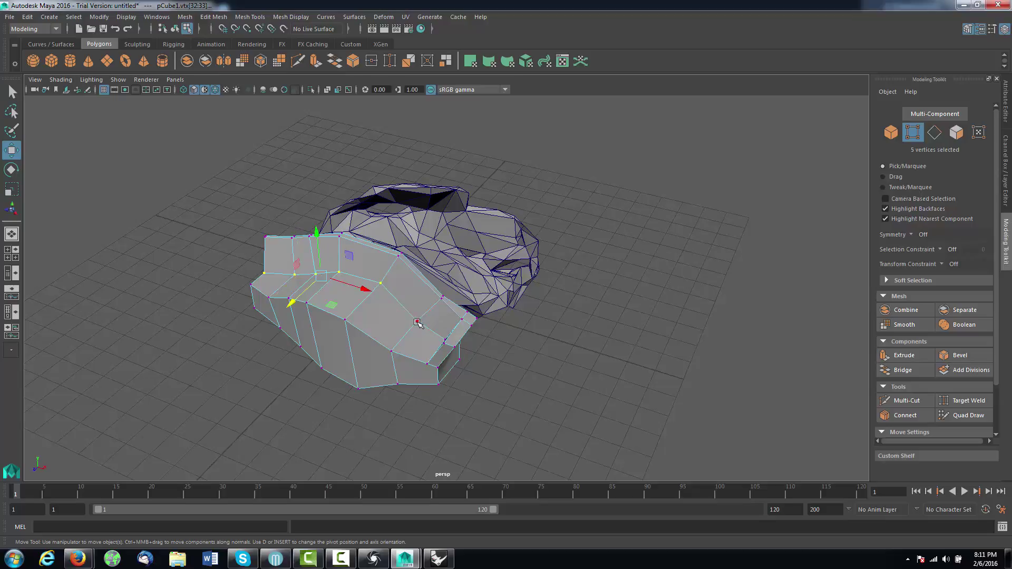
shift+click(417, 322)
mouse_move(310, 321)
middle_down()
mouse_move(307, 309)
mouse_move(301, 319)
middle_up()
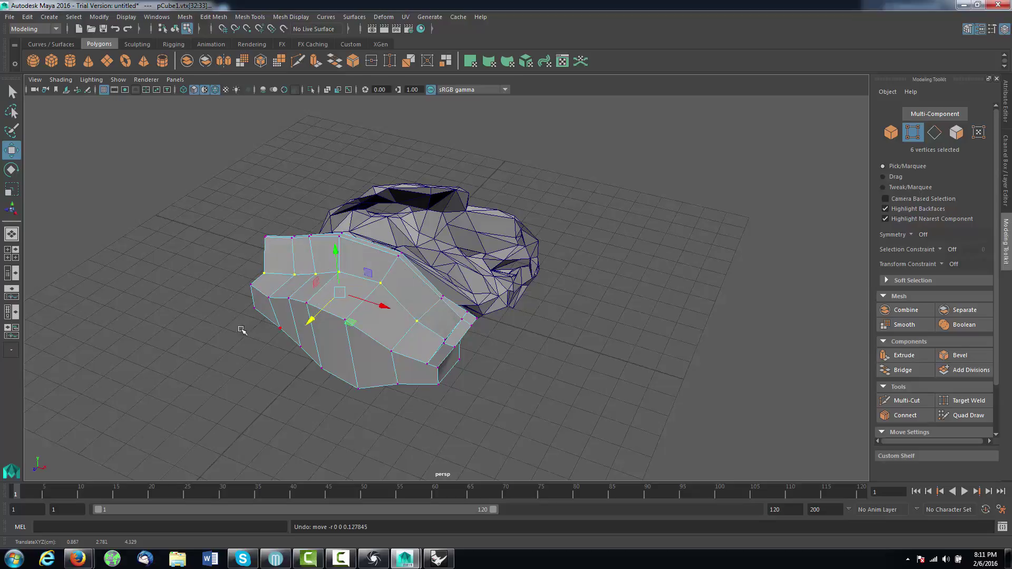
mouse_move(237, 327)
alt+mouse_down()
mouse_move(226, 289)
mouse_move(272, 273)
mouse_move(316, 279)
alt+mouse_up()
alt+right_drag(317, 280, 391, 288)
drag(389, 242, 391, 229)
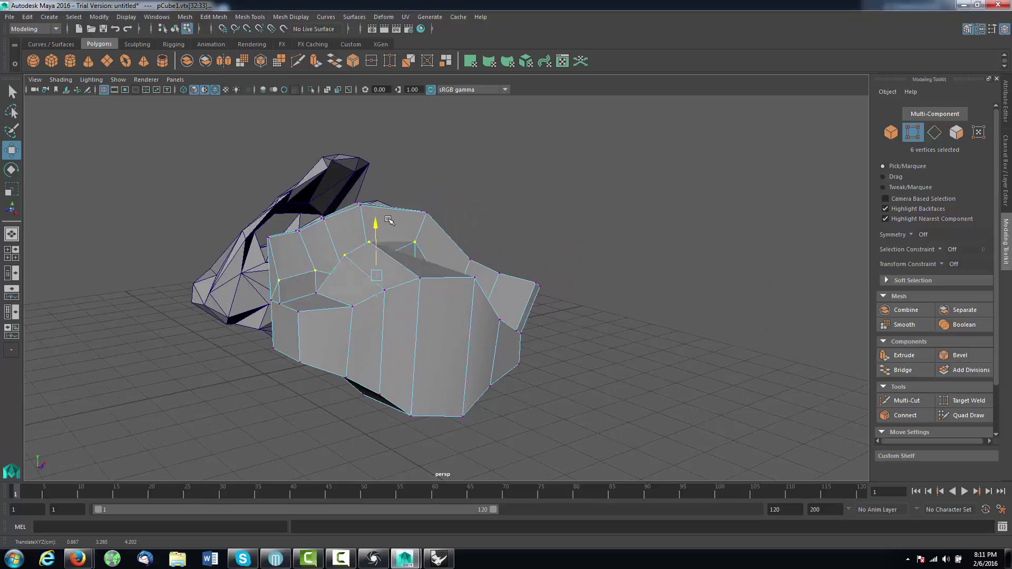
key(ctrl+z)
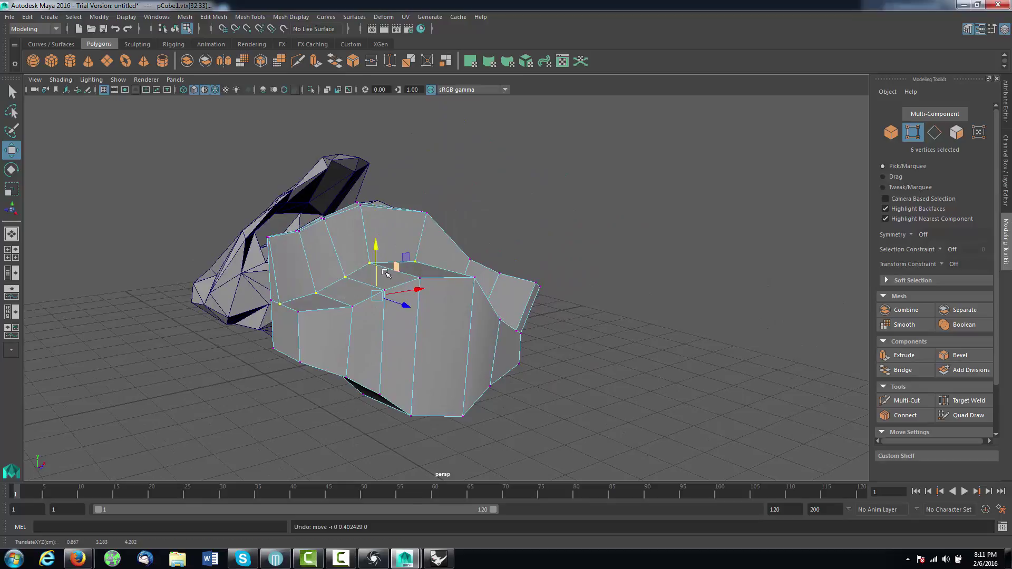
Pull a single top-edge vertex upward along Y
click(331, 293)
click(345, 277)
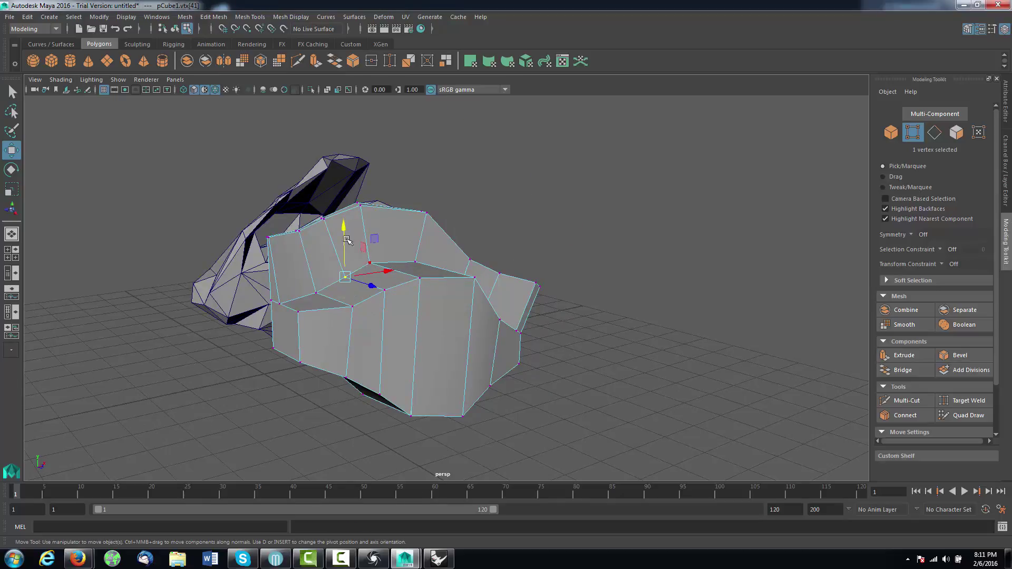
drag(343, 228, 344, 196)
alt+drag(410, 224, 372, 238)
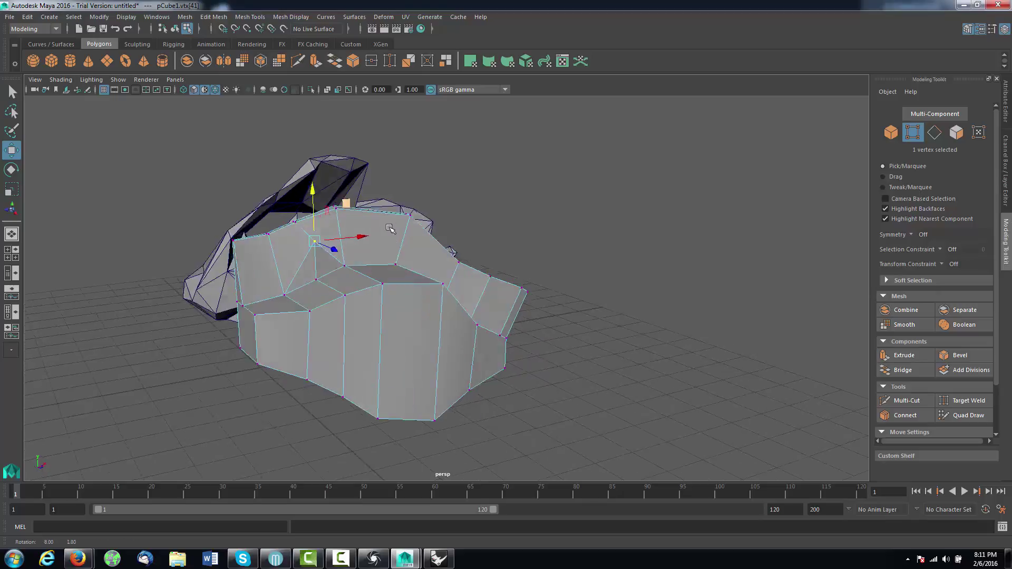
Reposition two vertices on the box mesh's front face
scroll(249, 320, up, 4)
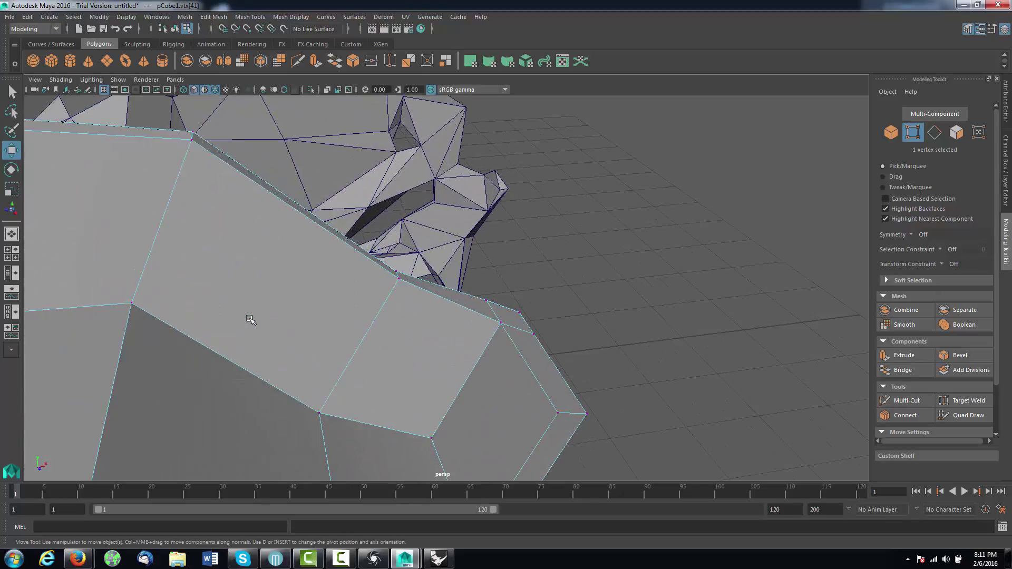
alt+middle_drag(199, 315, 327, 319)
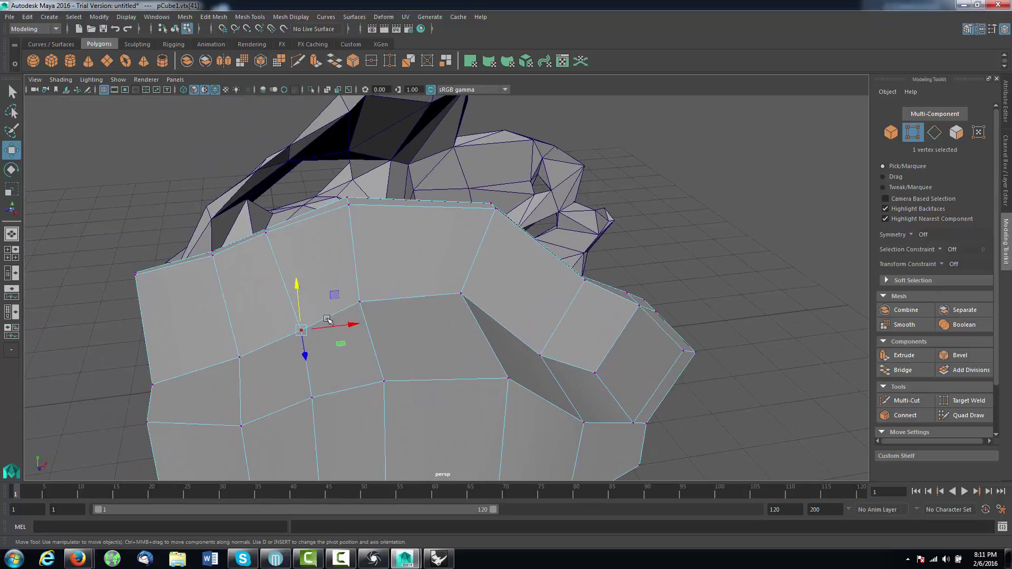
key(Delete)
click(302, 333)
drag(298, 296, 299, 331)
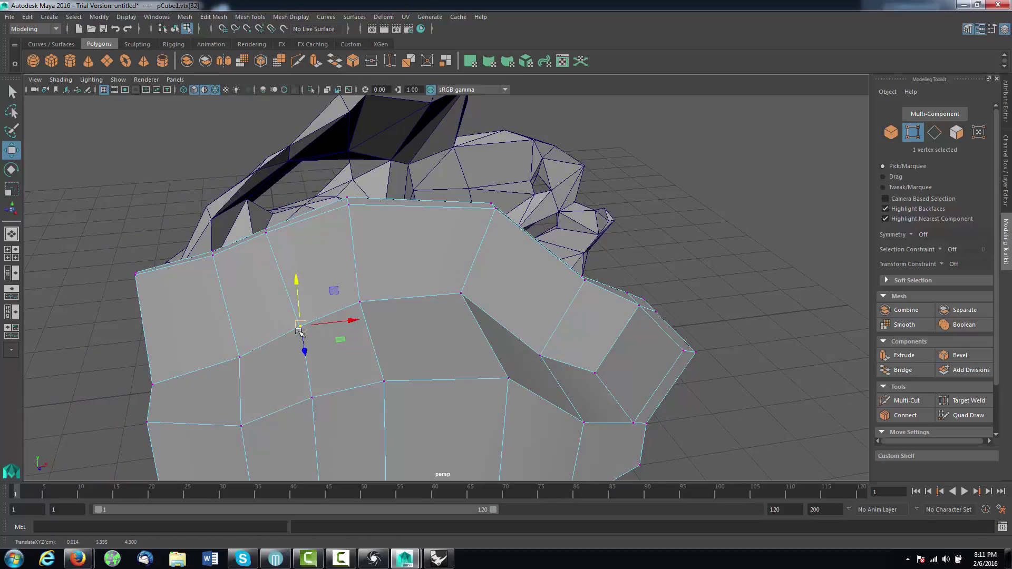
click(304, 349)
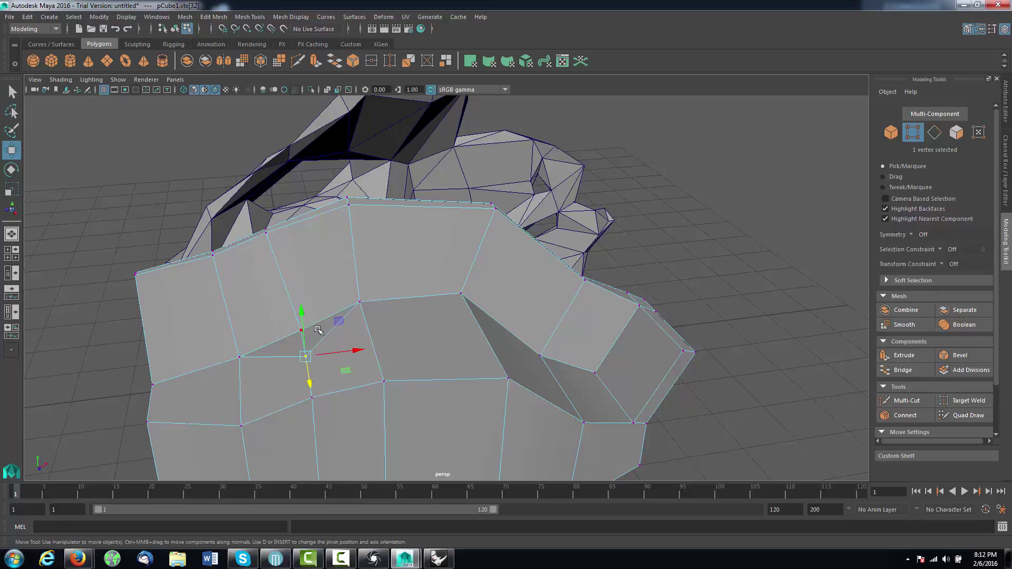
drag(305, 356, 314, 333)
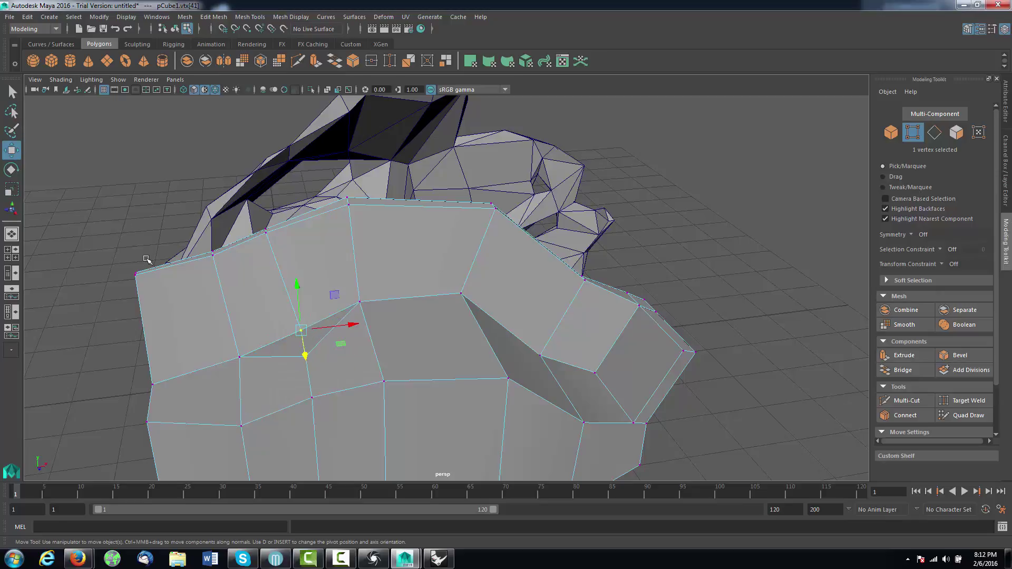
Delete the small triangular face and select vertices at the hole's edge
right_drag(149, 261, 154, 290)
click(279, 348)
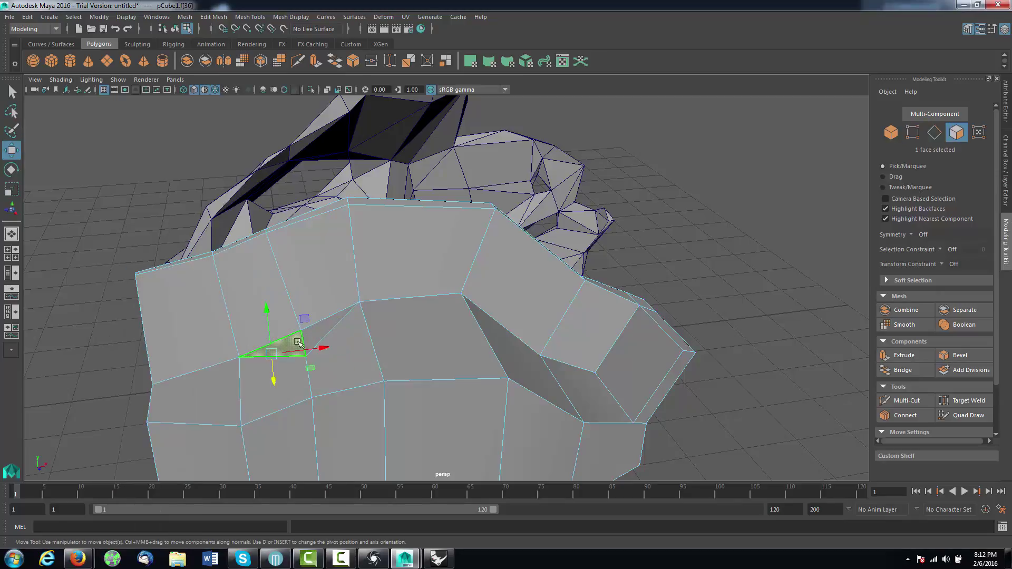
key(Delete)
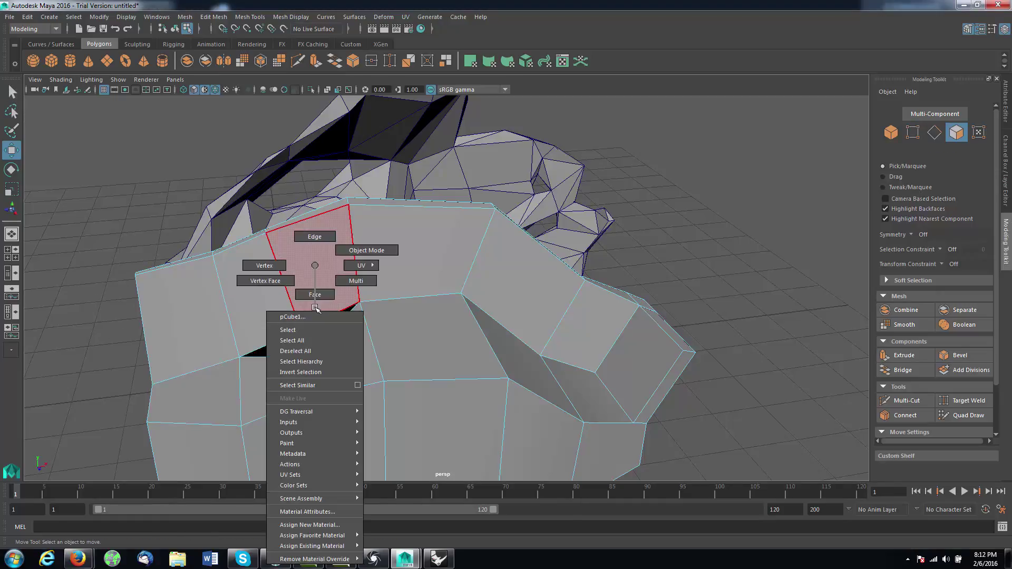
right_drag(314, 263, 267, 267)
click(306, 357)
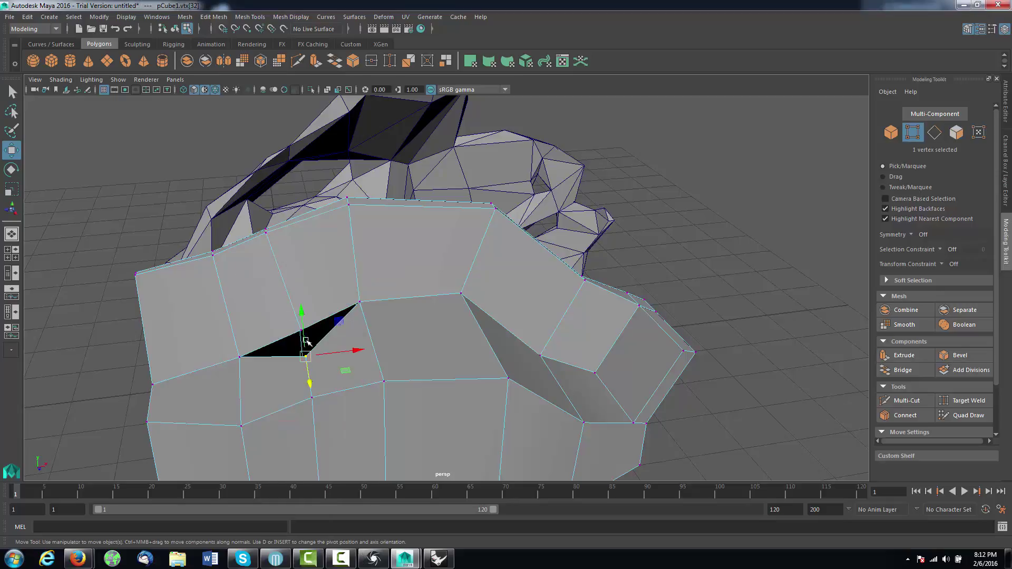
shift+click(301, 332)
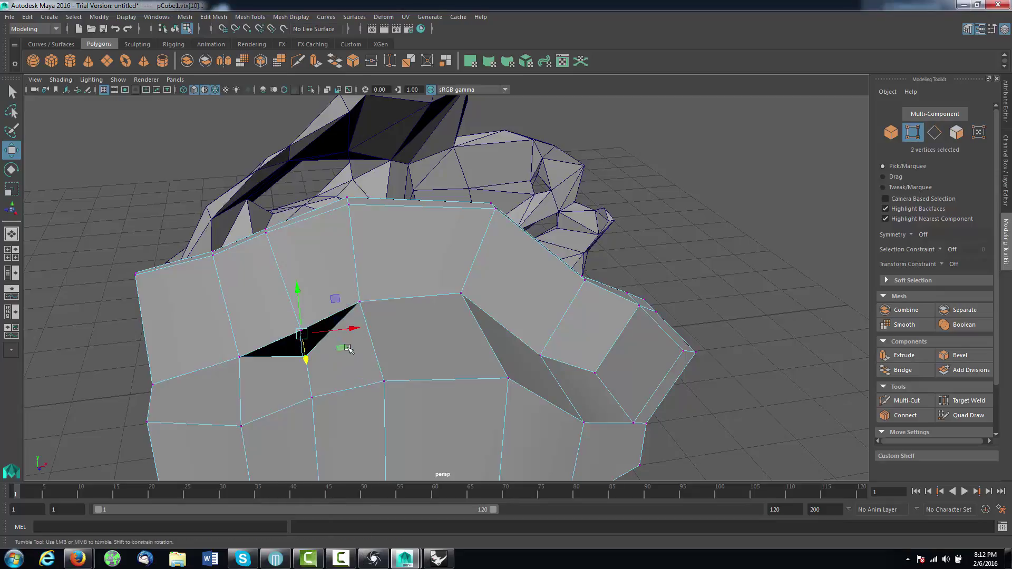
Select the two corner vertices of the triangular hole
alt+drag(348, 343, 500, 320)
alt+right_drag(500, 320, 639, 318)
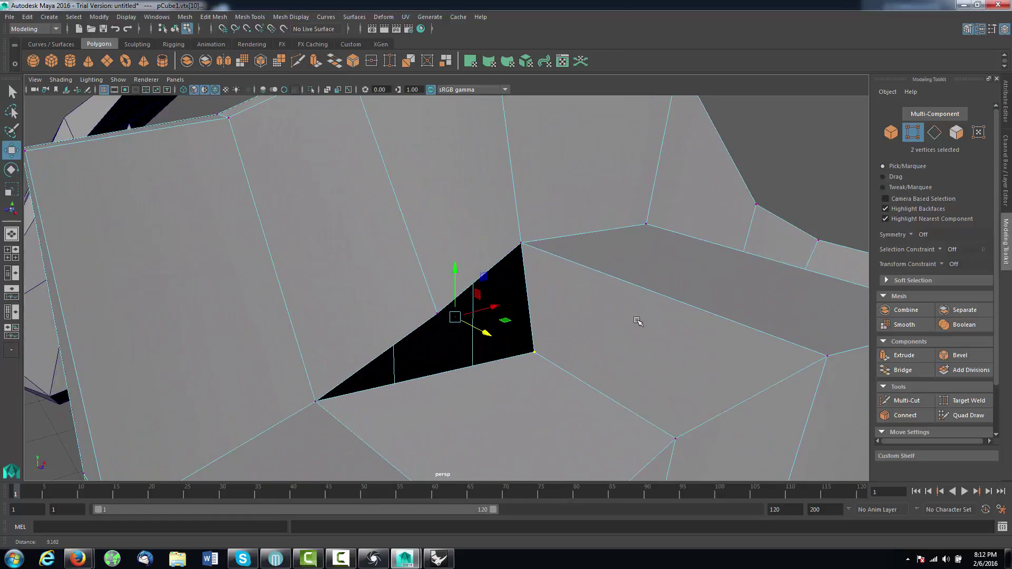
ctrl+click(438, 315)
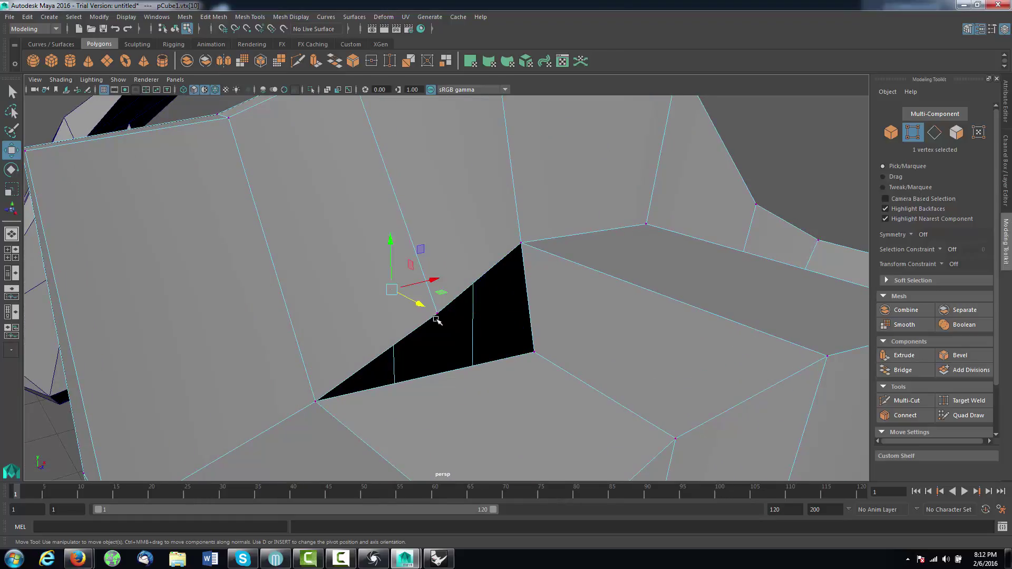
alt+drag(442, 319, 515, 316)
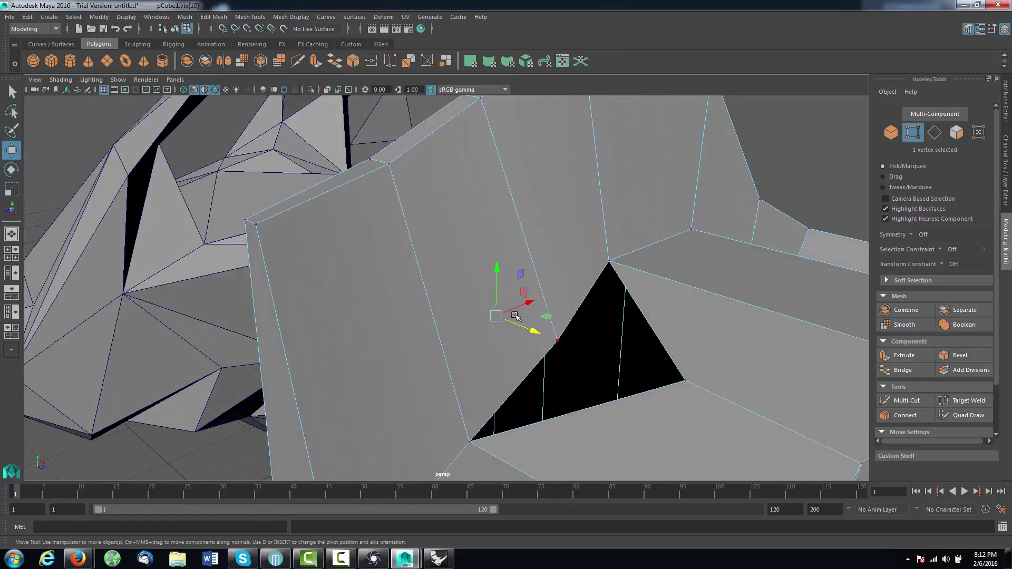
click(547, 332)
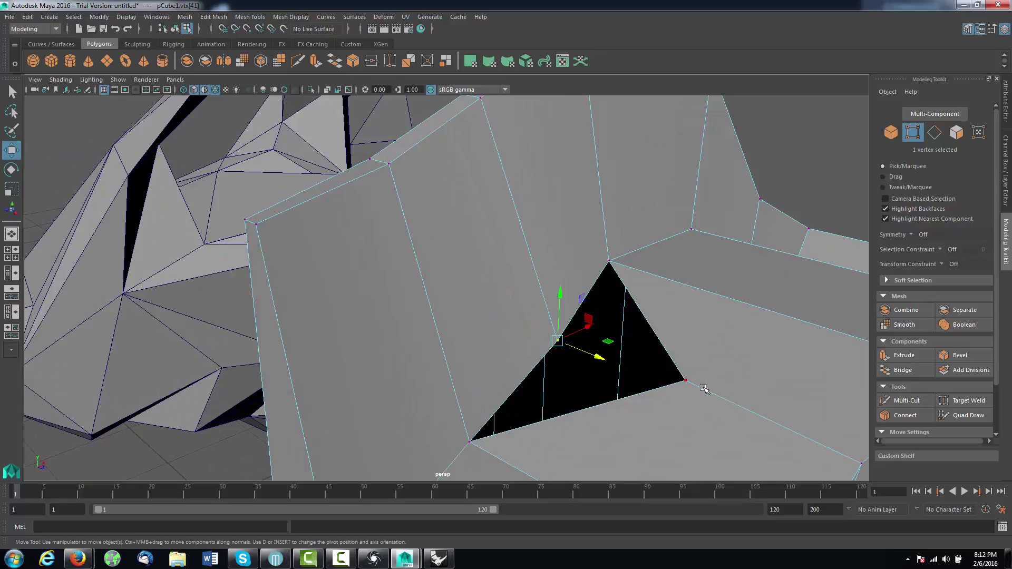
shift+click(703, 388)
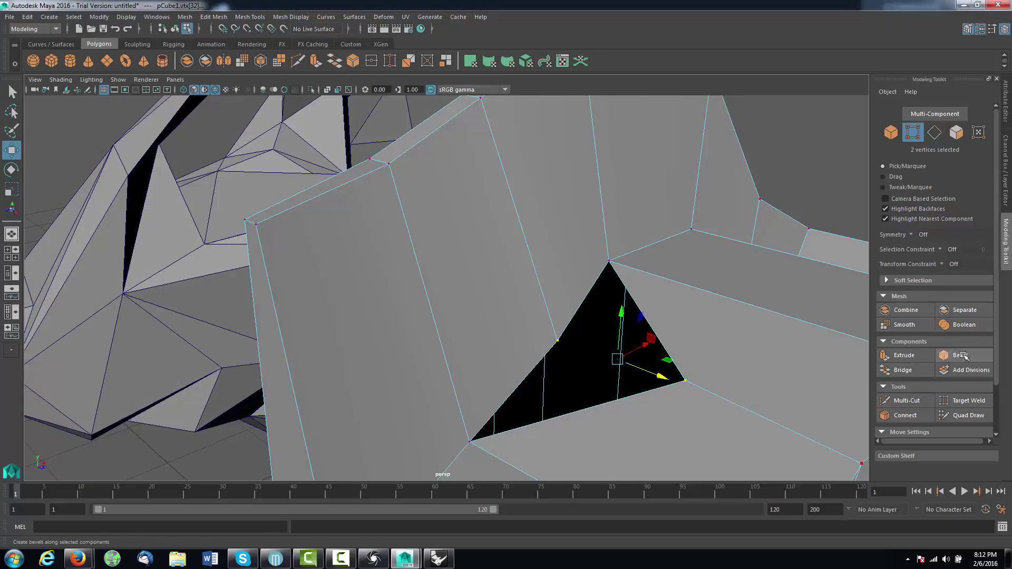
click(209, 18)
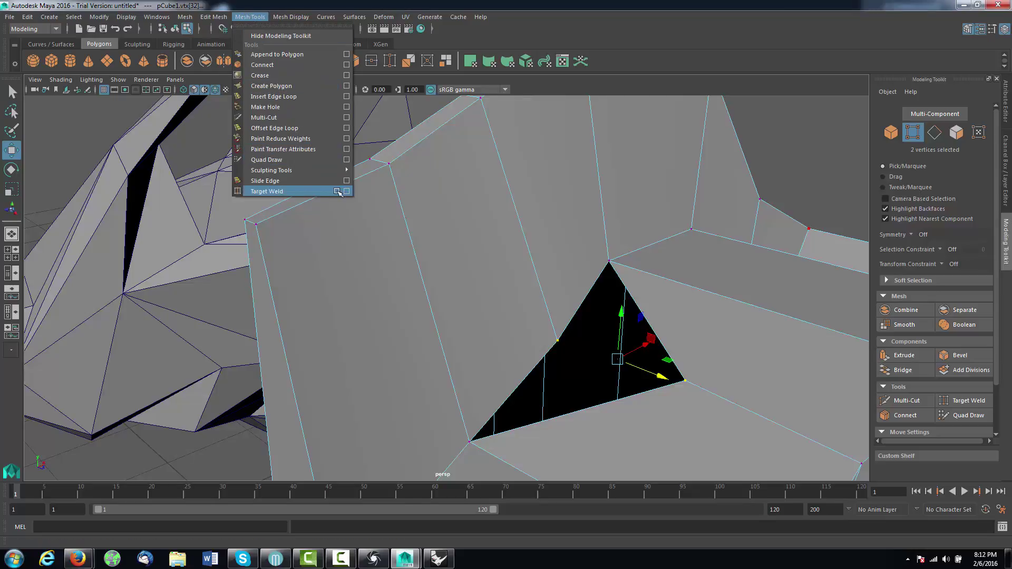
Activate the Target Weld tool from Mesh Tools
click(275, 190)
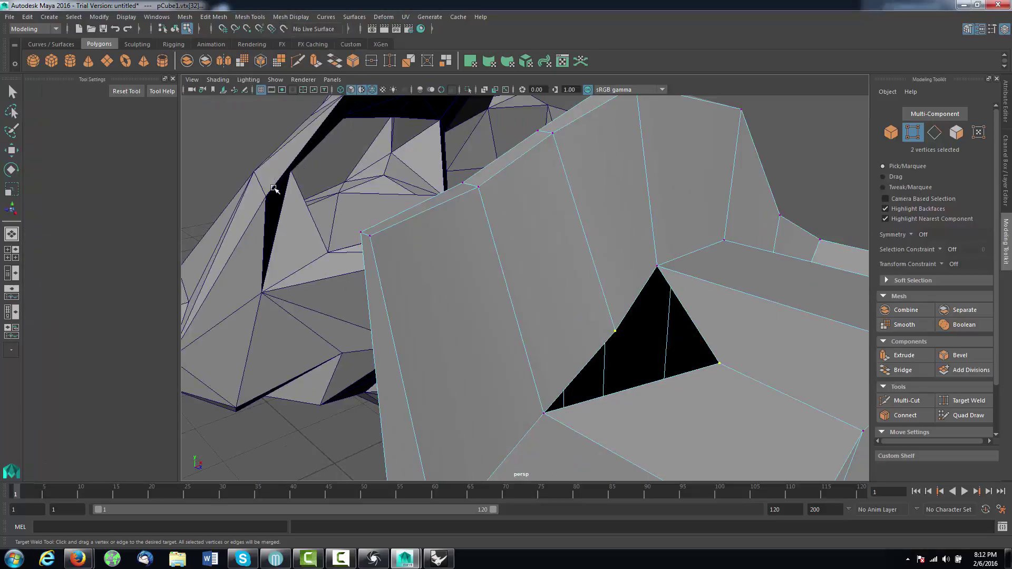
scroll(517, 294, down, 5)
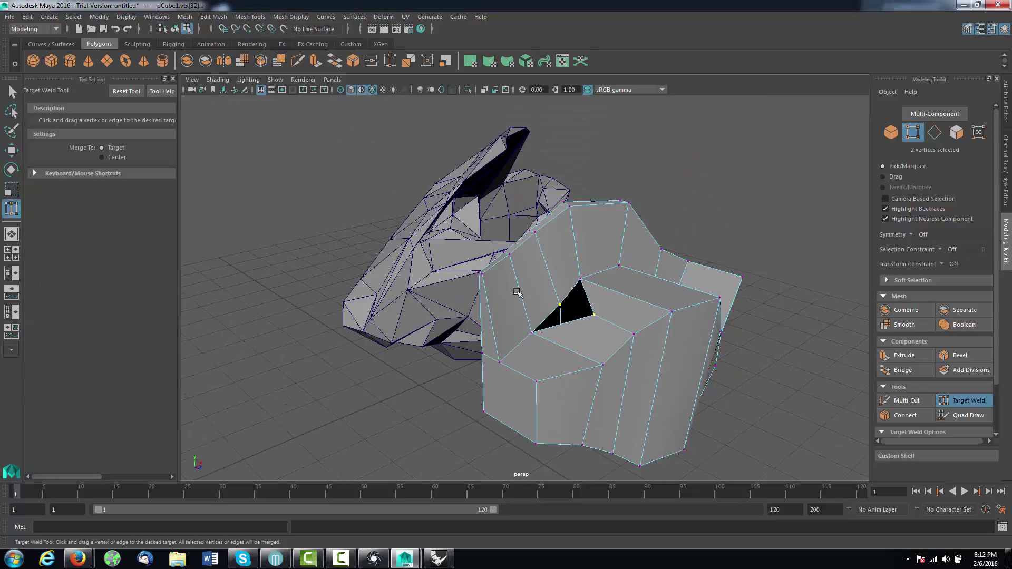
scroll(614, 327, up, 5)
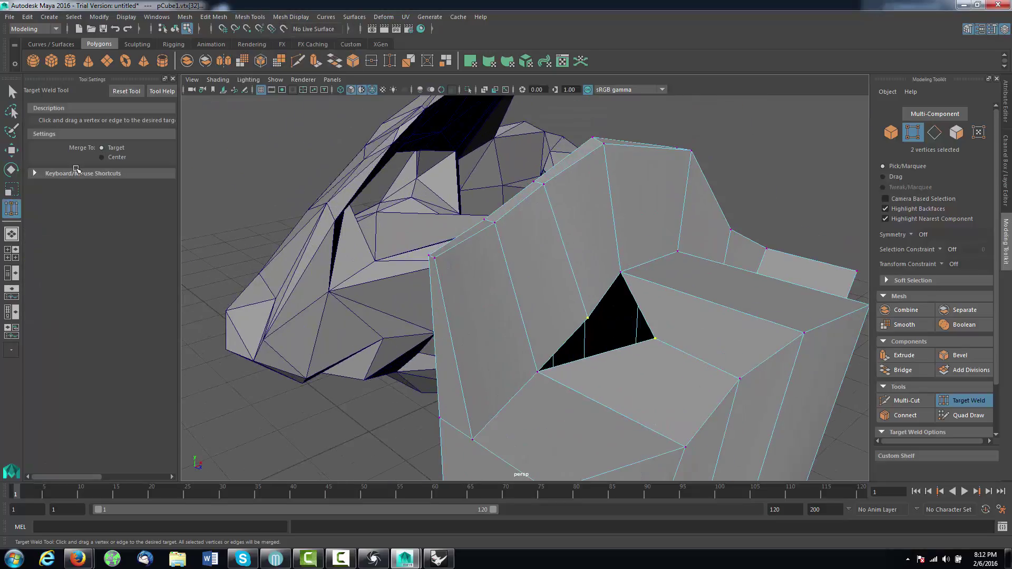
click(174, 78)
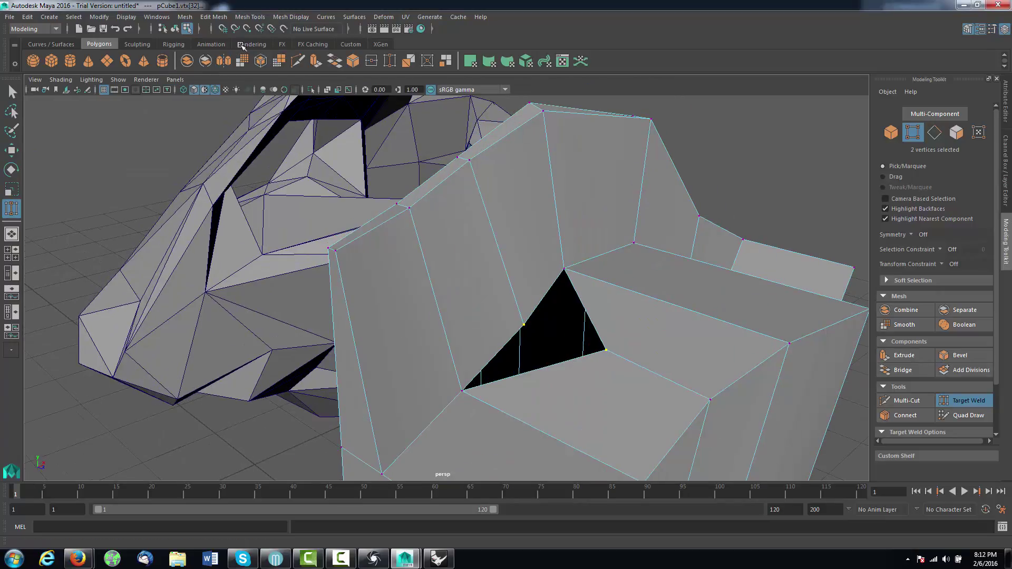
click(207, 18)
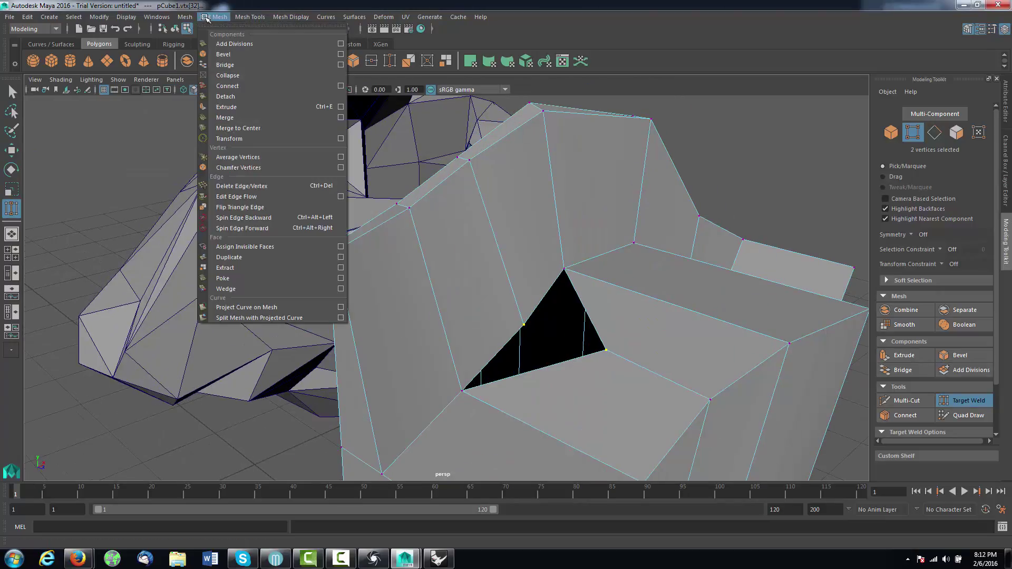
mouse_move(250, 17)
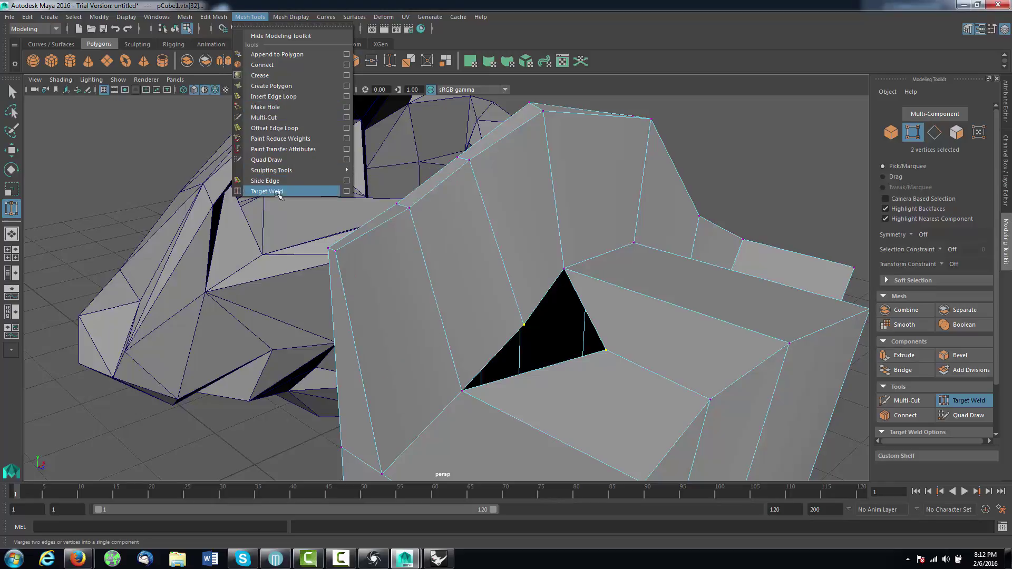
click(266, 192)
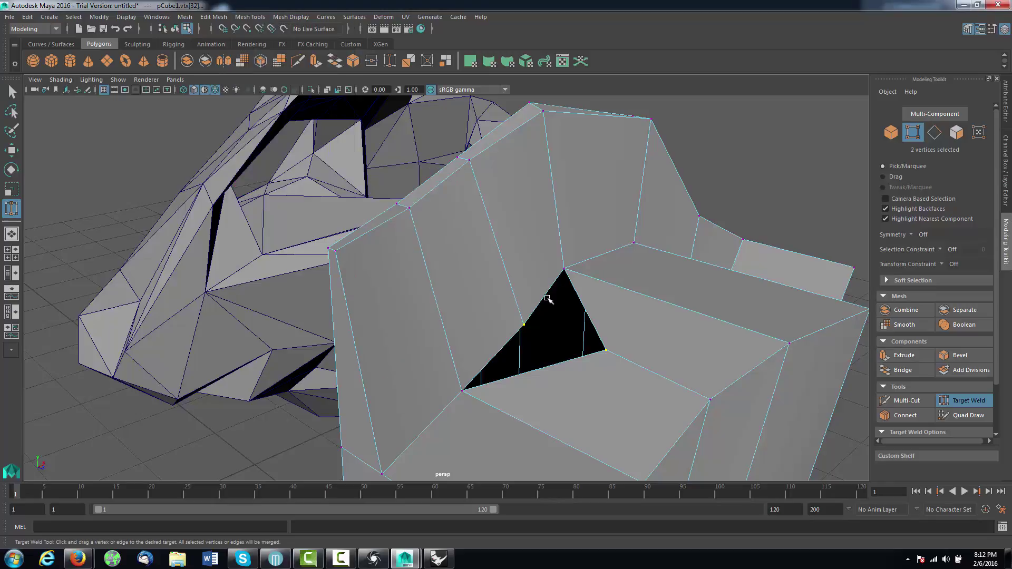
Weld the triangle's corner vertex onto its neighbouring vertex
right_click(606, 351)
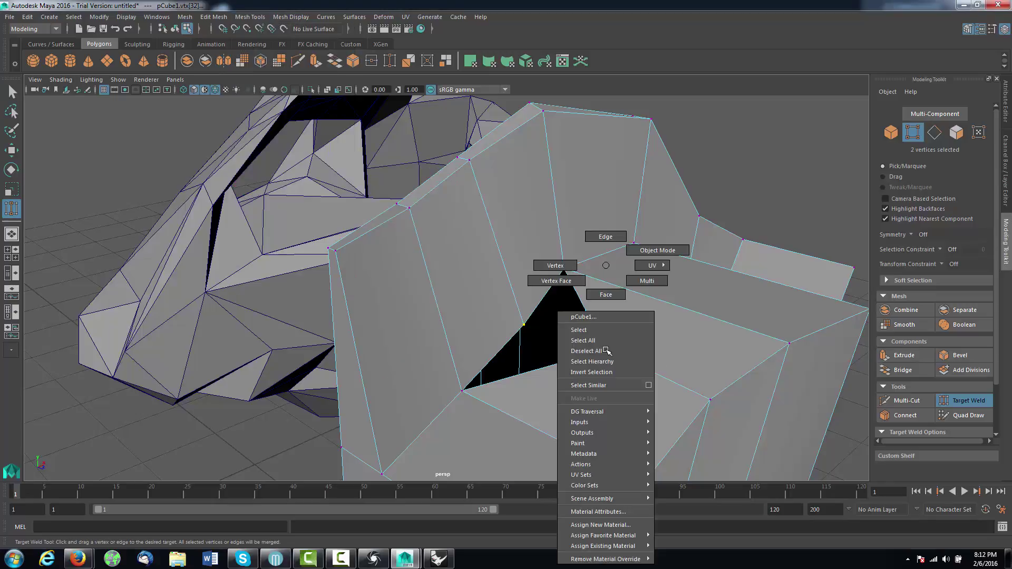
click(601, 272)
right_click(613, 359)
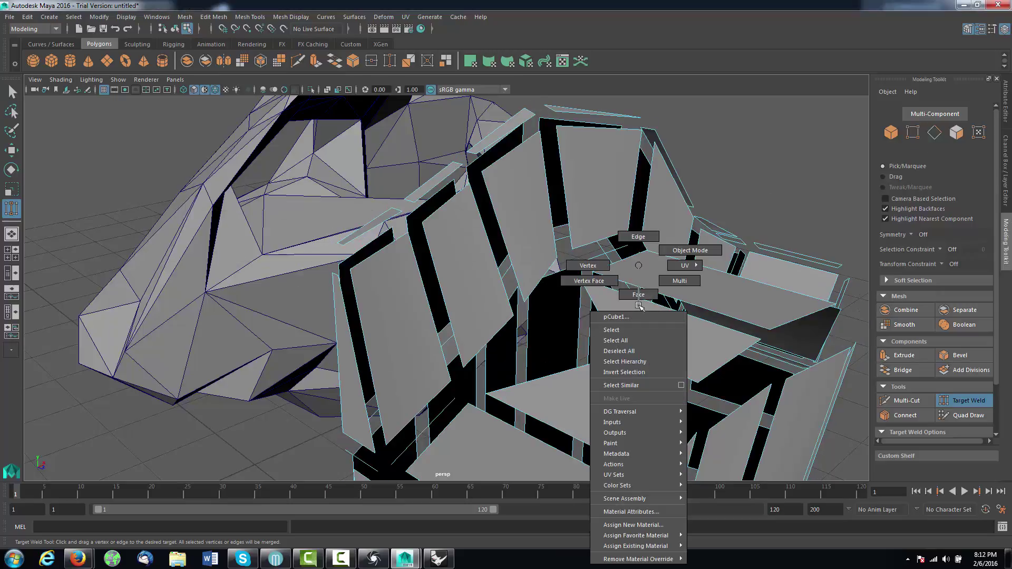
click(588, 265)
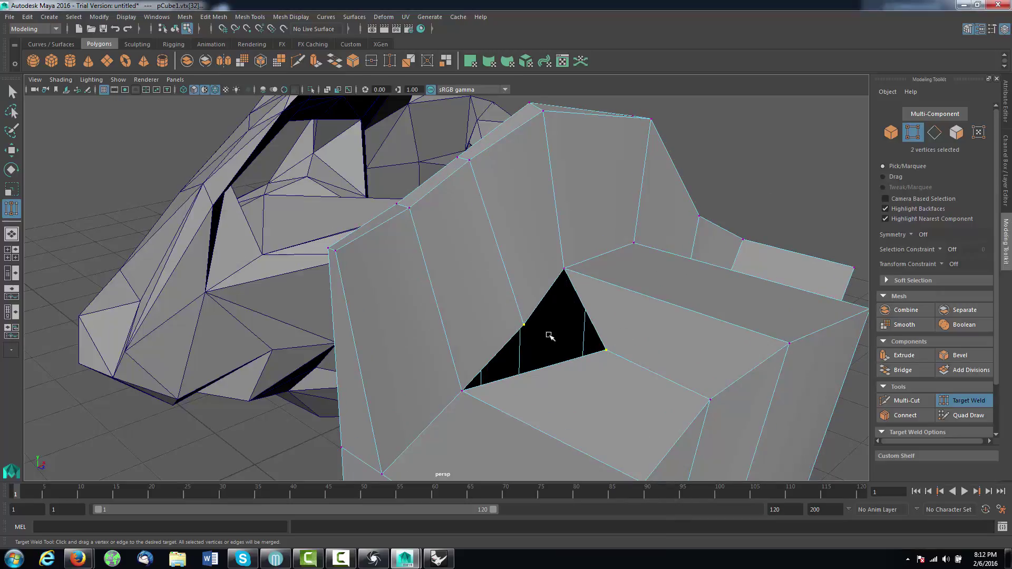
click(573, 340)
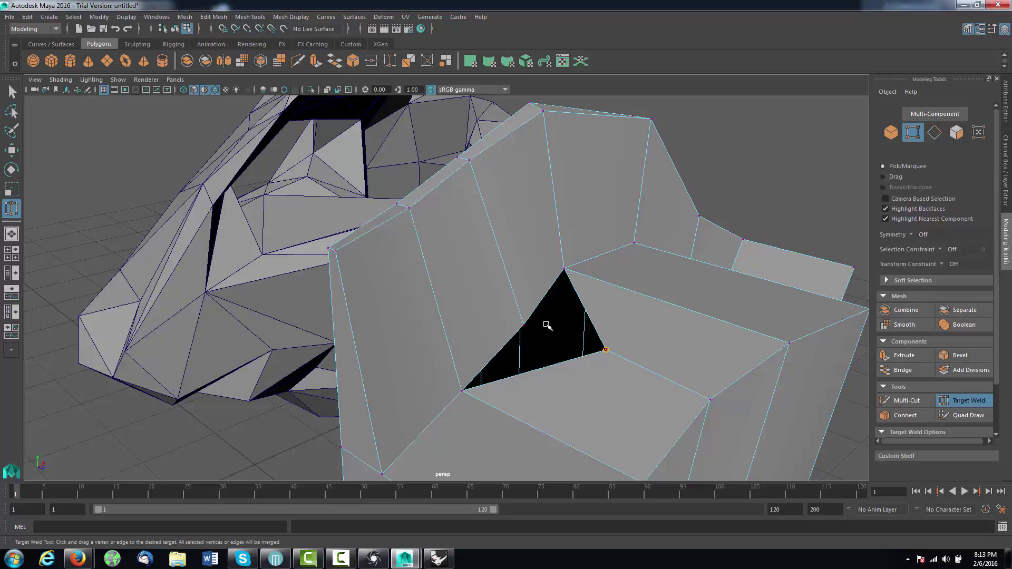
click(524, 326)
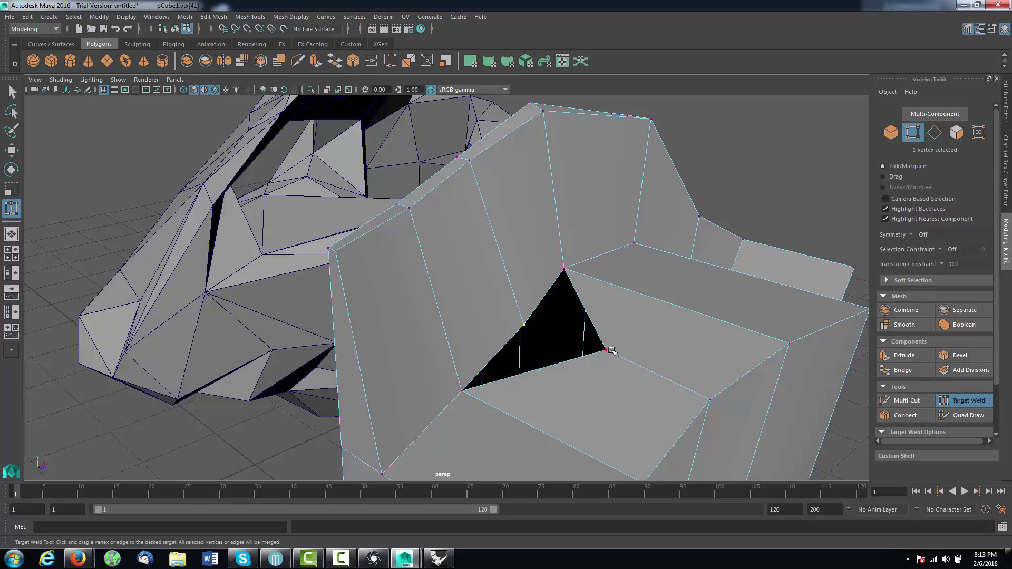
shift+click(606, 350)
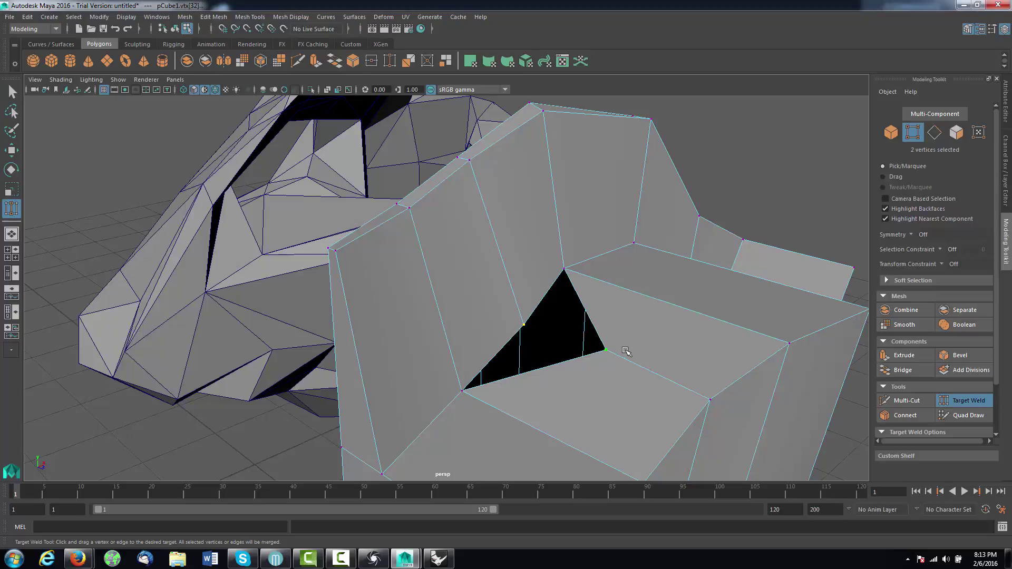
click(545, 335)
mouse_move(546, 335)
alt+mouse_down()
mouse_move(559, 339)
mouse_move(538, 342)
alt+mouse_up()
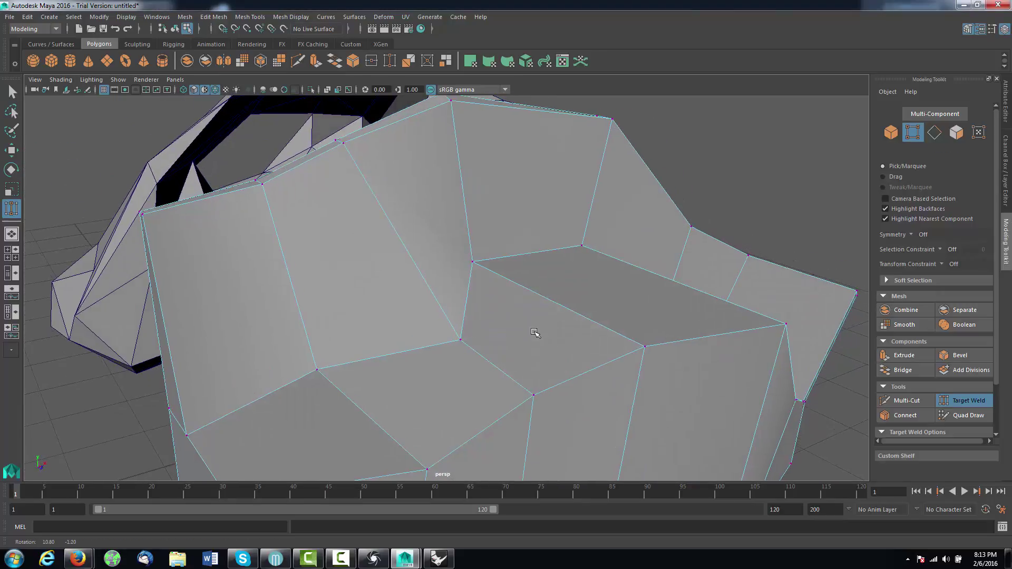
Lift a vertex upward with the Move tool, exposing a thin triangular gap
key(q)
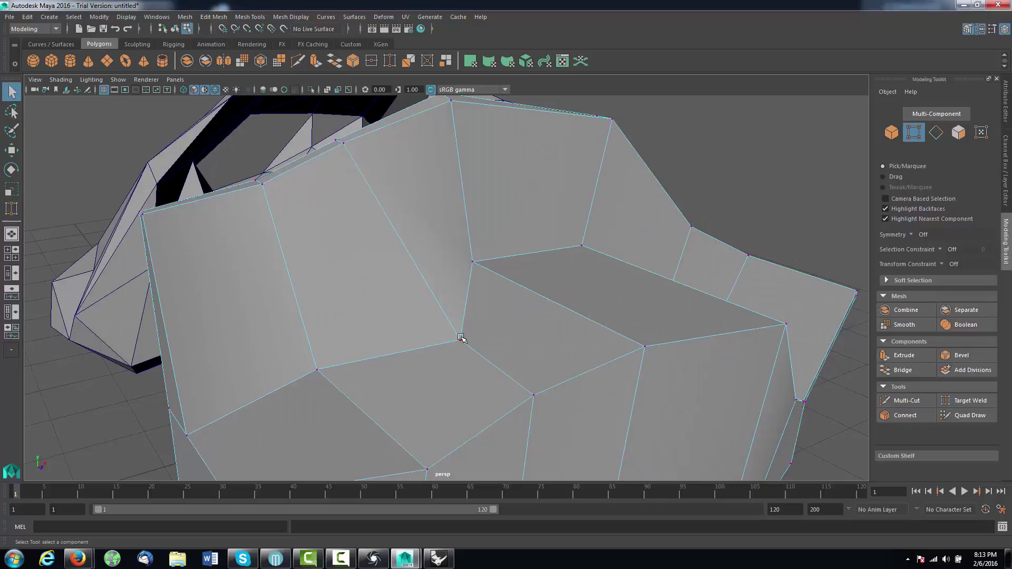
click(461, 339)
key(e)
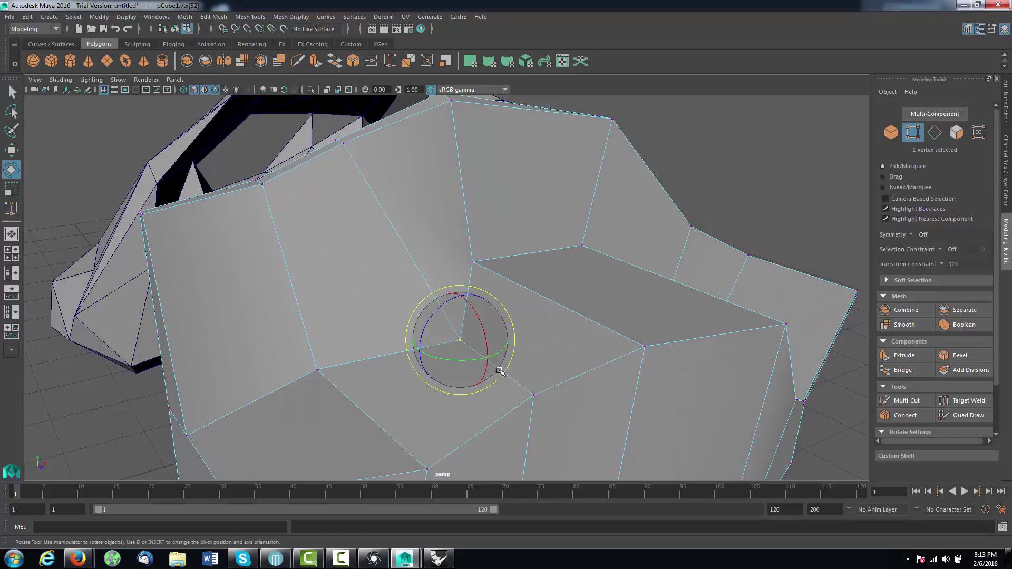
key(w)
mouse_move(486, 357)
mouse_down()
mouse_move(428, 325)
mouse_move(485, 255)
mouse_move(474, 175)
mouse_up()
click(476, 262)
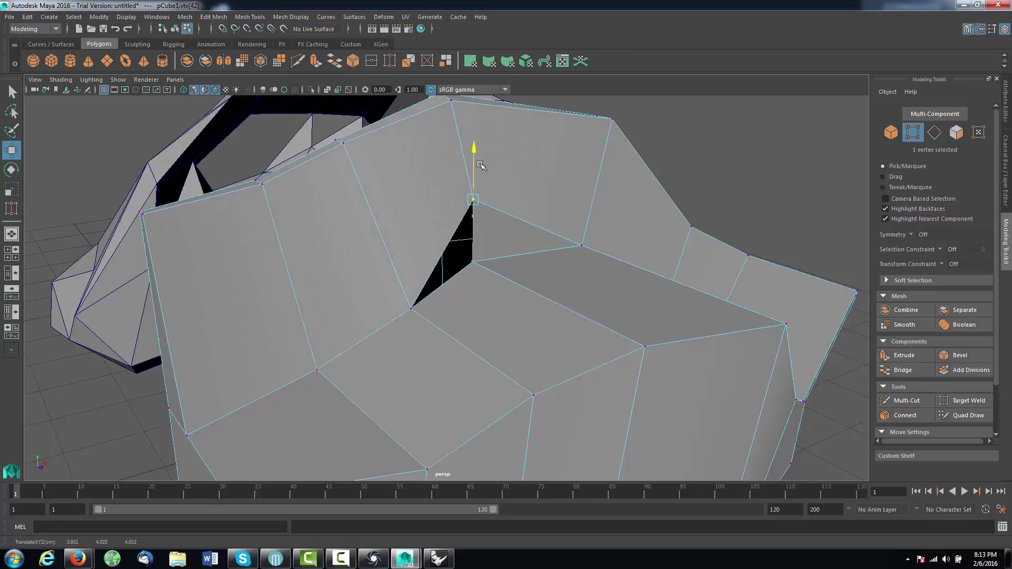
mouse_move(517, 232)
alt+mouse_down()
mouse_move(502, 248)
mouse_move(481, 248)
alt+mouse_up()
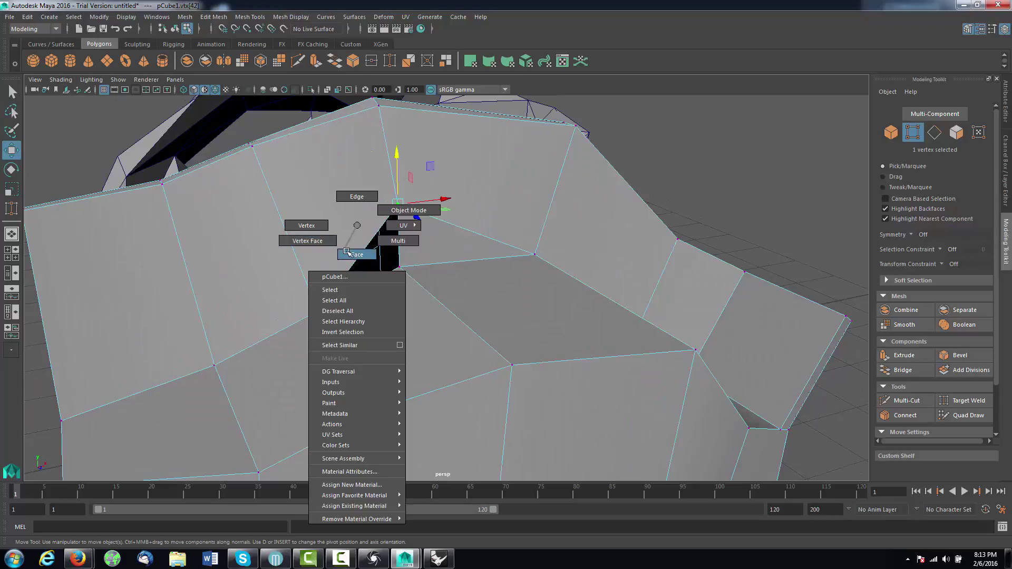
Delete the thin triangular face and merge the hole's top and bottom vertices
right_drag(391, 241, 411, 210)
click(429, 252)
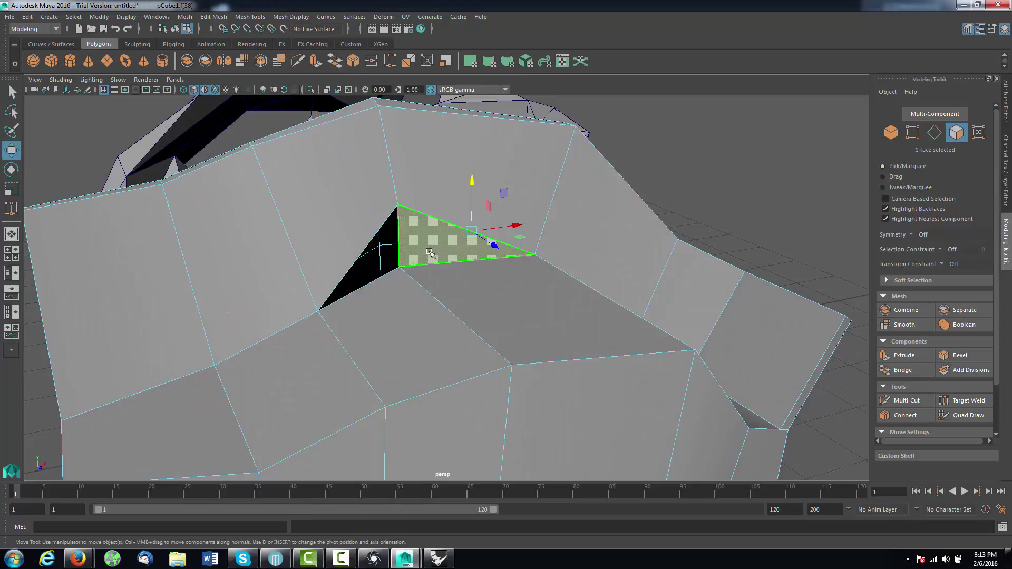
key(Delete)
right_click(334, 217)
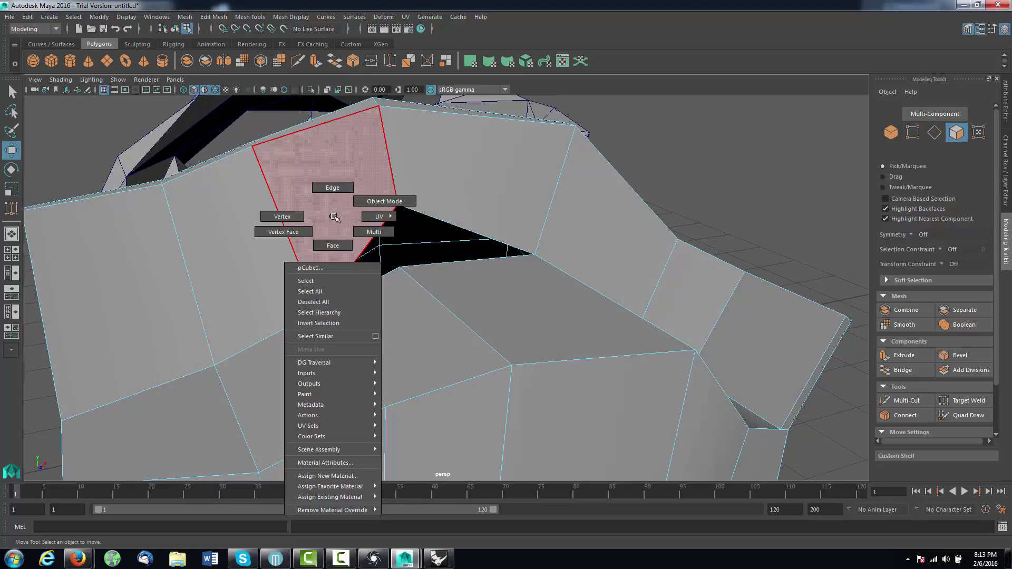
click(284, 217)
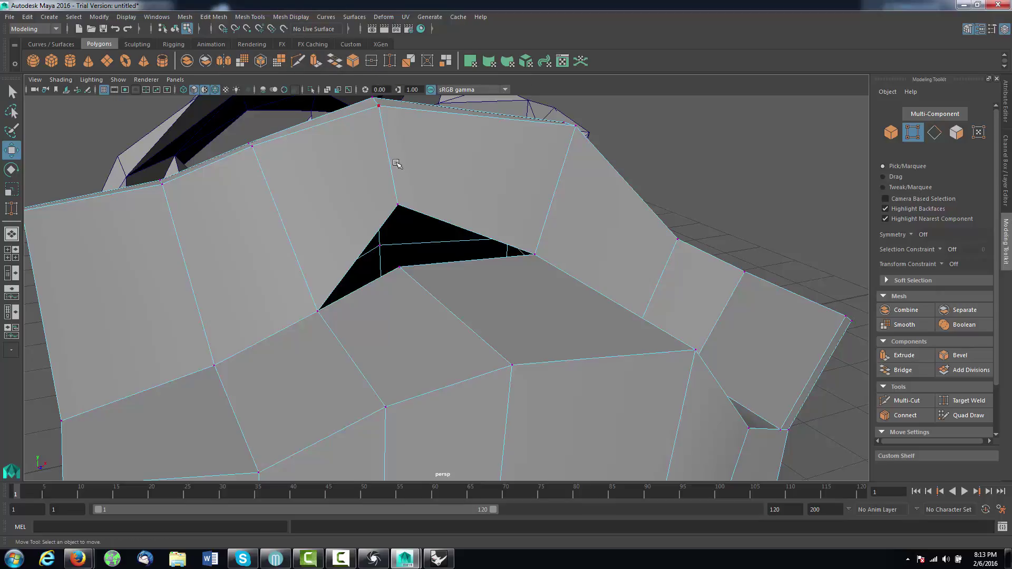
click(406, 217)
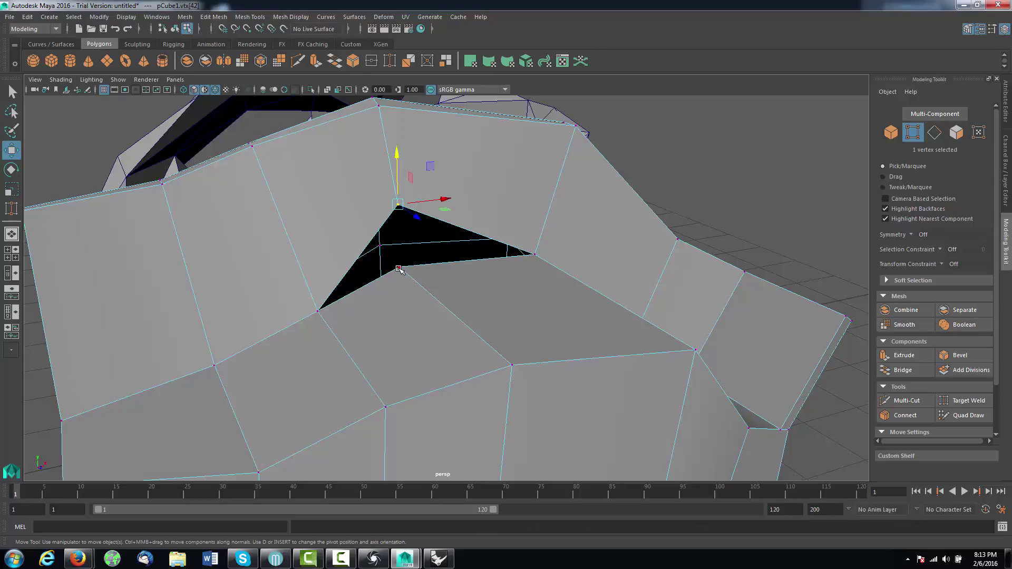
shift+click(400, 268)
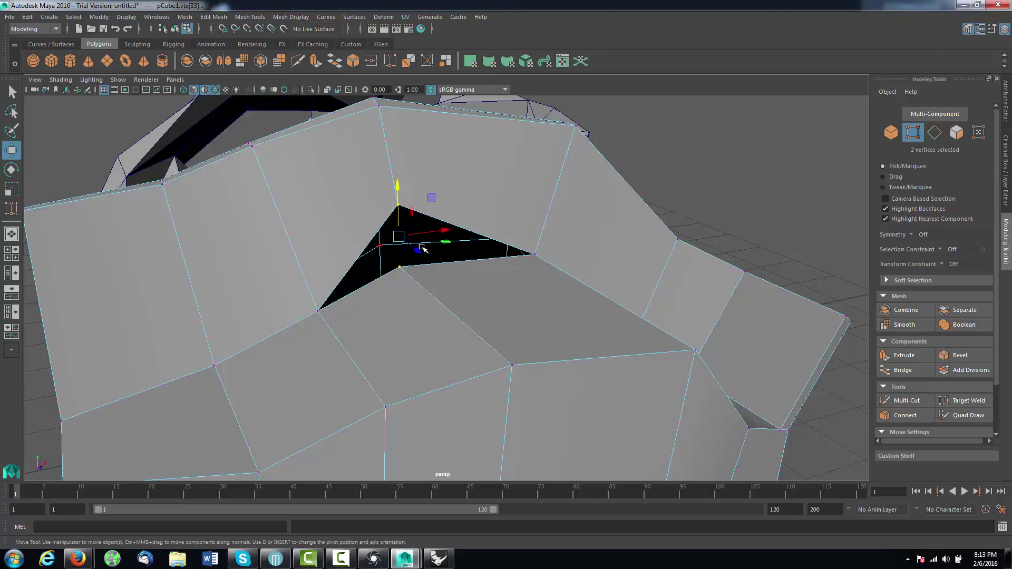
click(380, 70)
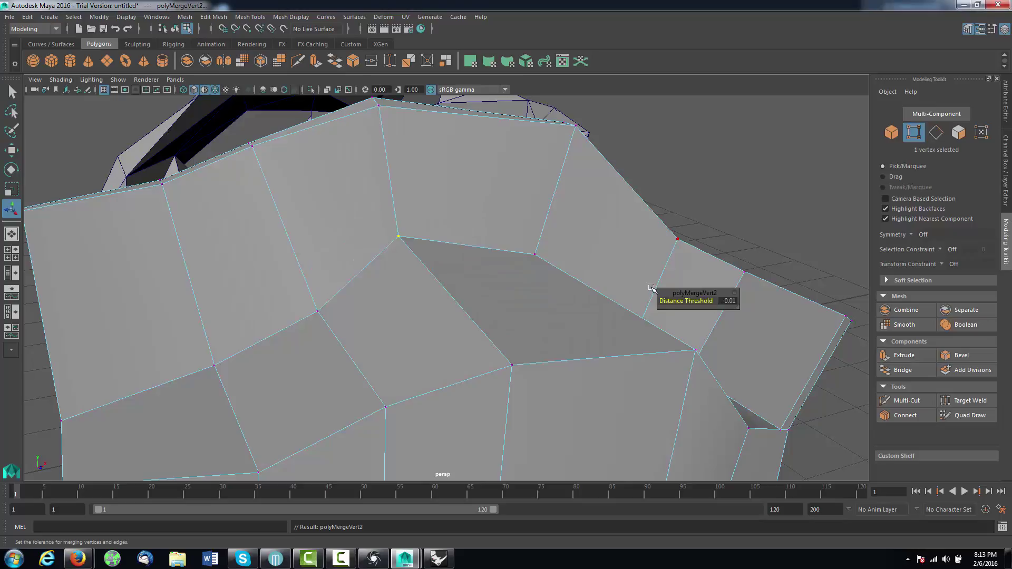
Raise a stray vertex and merge it with its neighbour
alt+drag(454, 256, 355, 247)
click(355, 246)
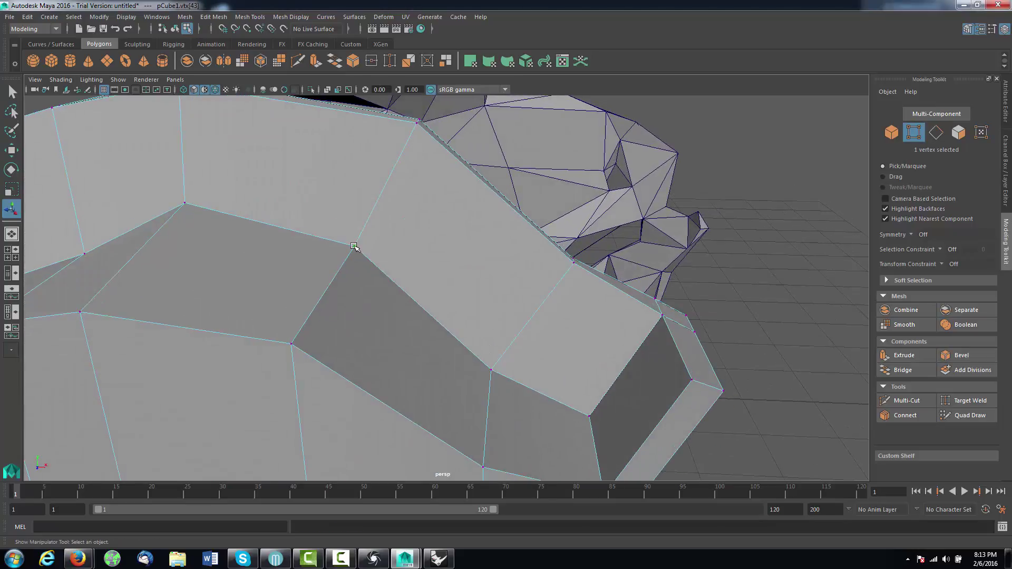
click(11, 150)
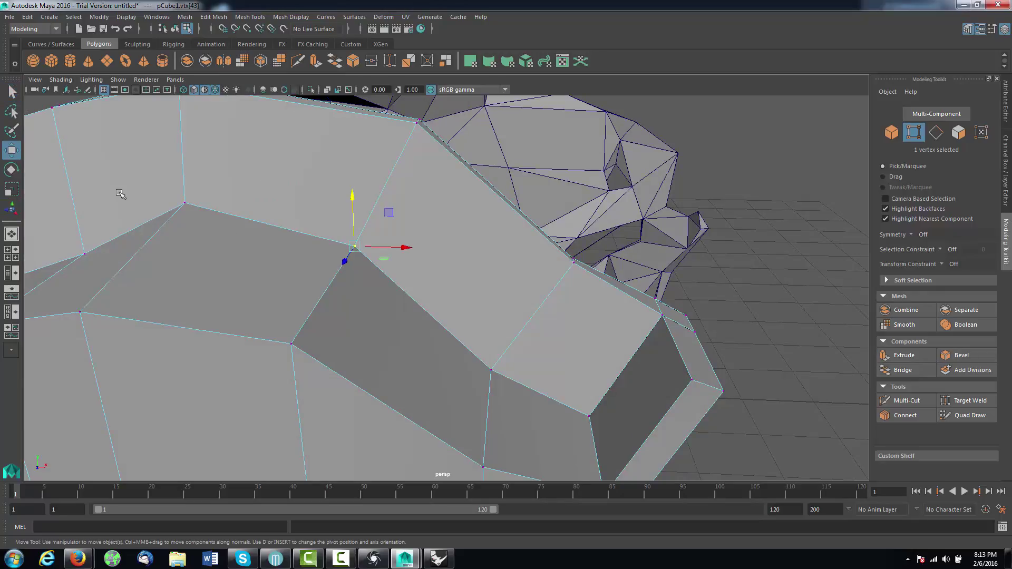
drag(355, 200, 353, 162)
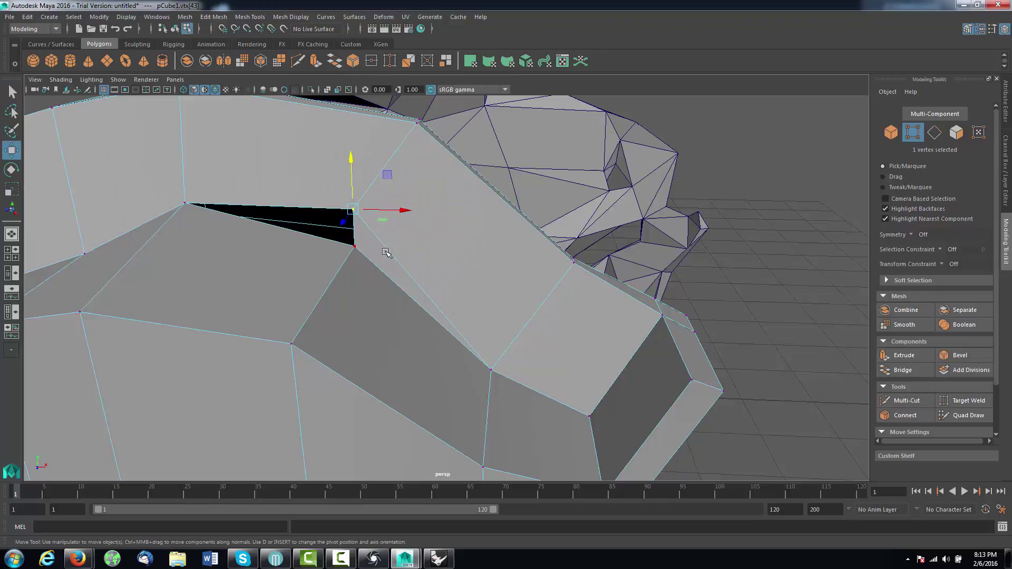
shift+click(356, 246)
click(371, 61)
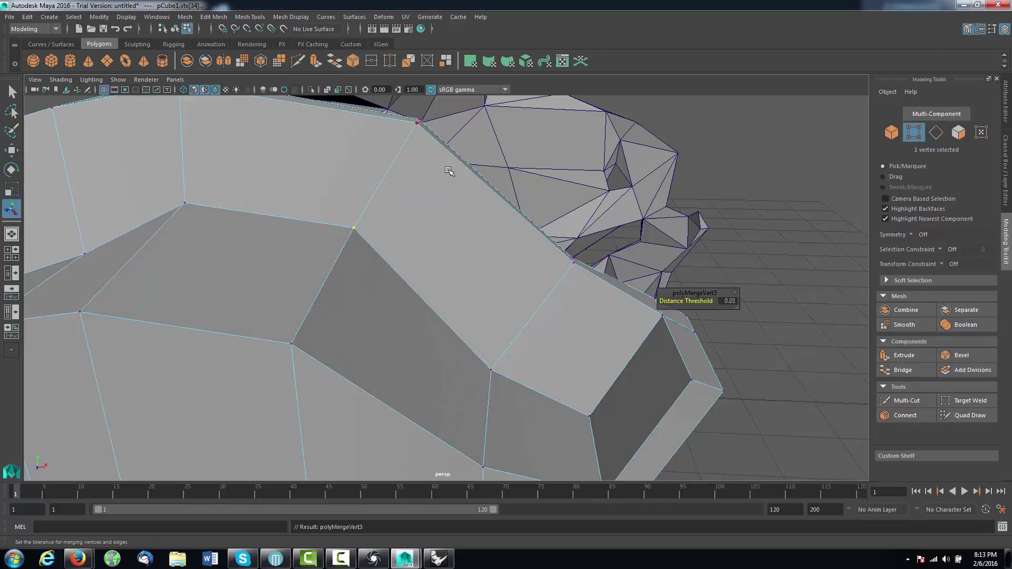
Raise the lower side-edge vertex and merge it with the vertex above
click(492, 370)
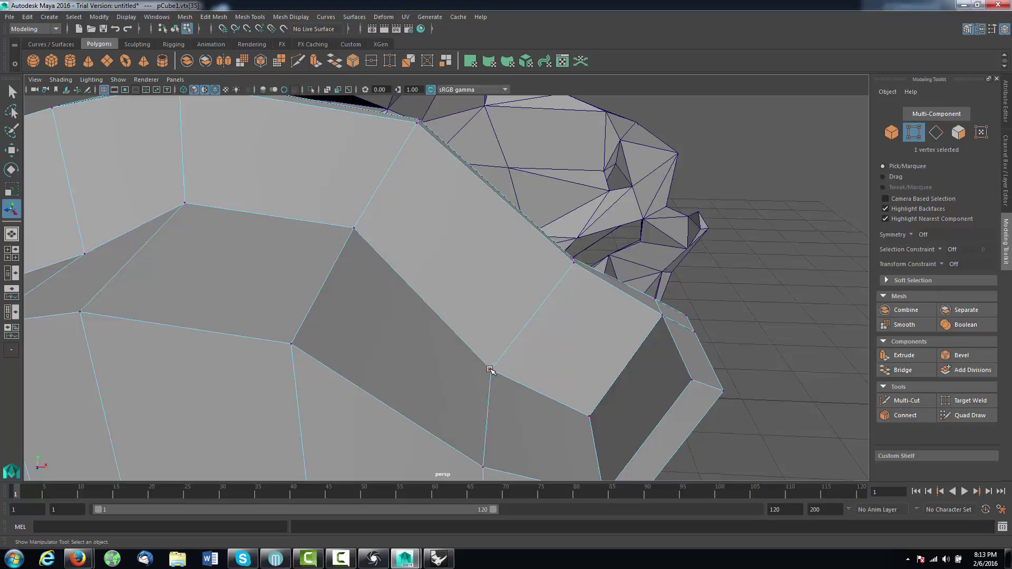
key(w)
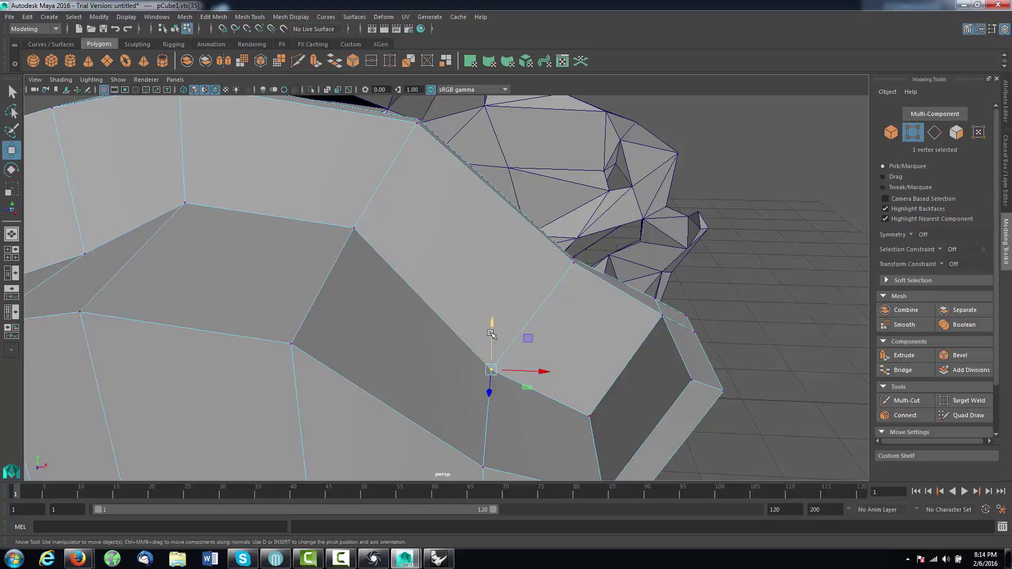
mouse_move(492, 323)
mouse_down()
mouse_move(495, 295)
mouse_move(495, 371)
mouse_up()
shift+click(493, 371)
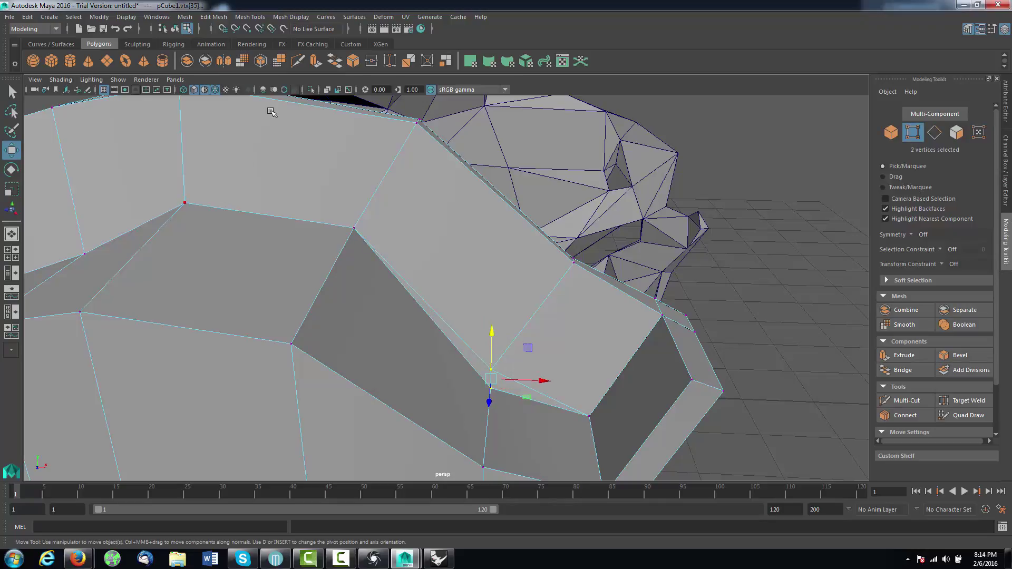
click(371, 61)
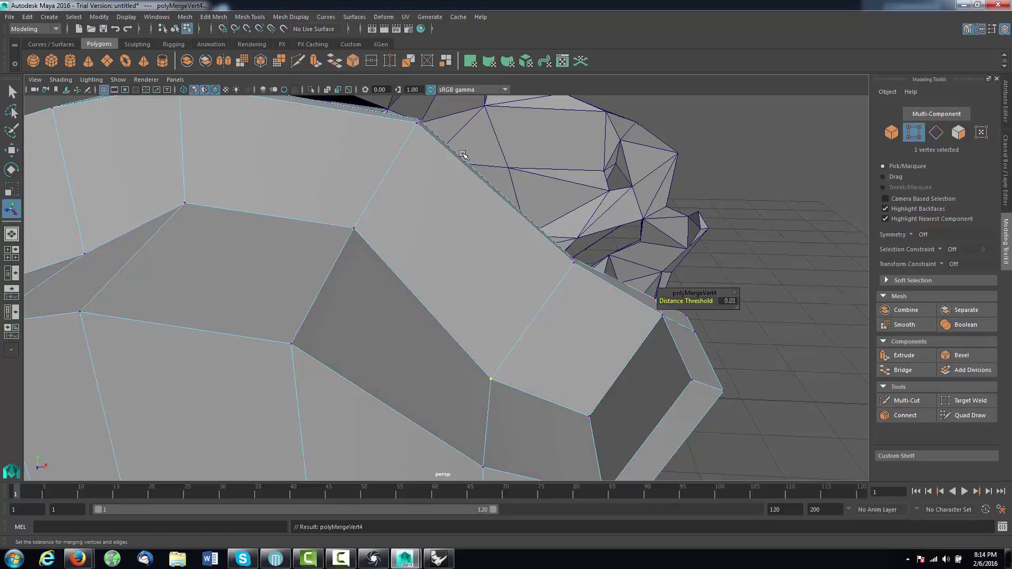
click(828, 352)
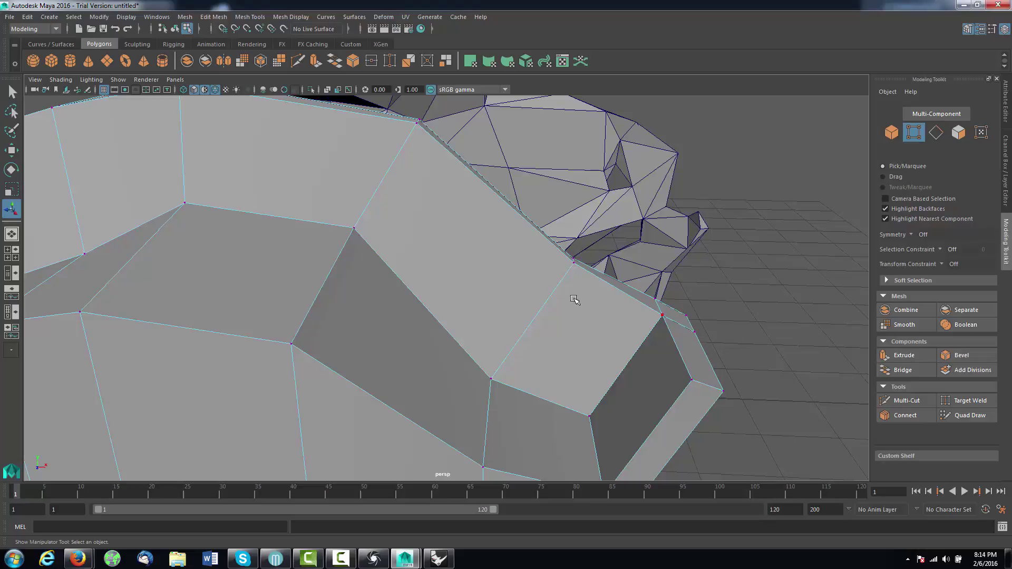
mouse_move(576, 294)
alt+mouse_down()
mouse_move(332, 283)
mouse_move(355, 277)
alt+mouse_up()
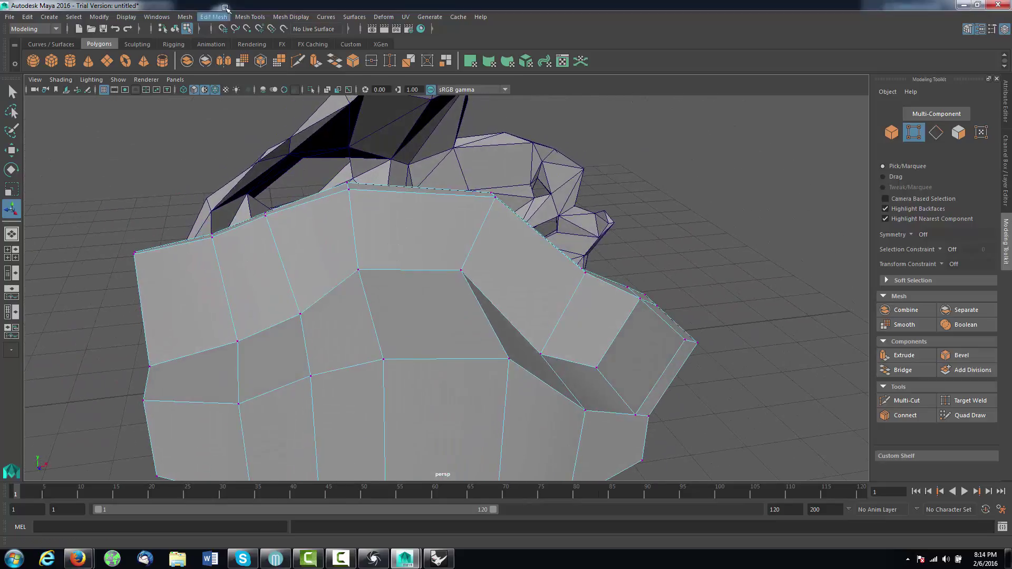
Select two faces on the quad mesh's top row in face mode
click(250, 255)
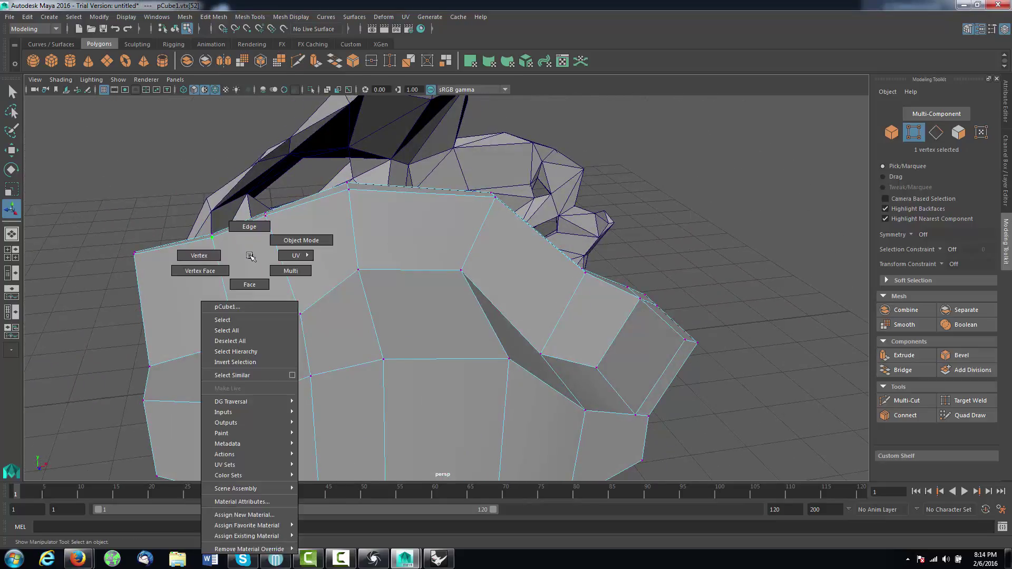
right_drag(249, 255, 258, 284)
click(252, 287)
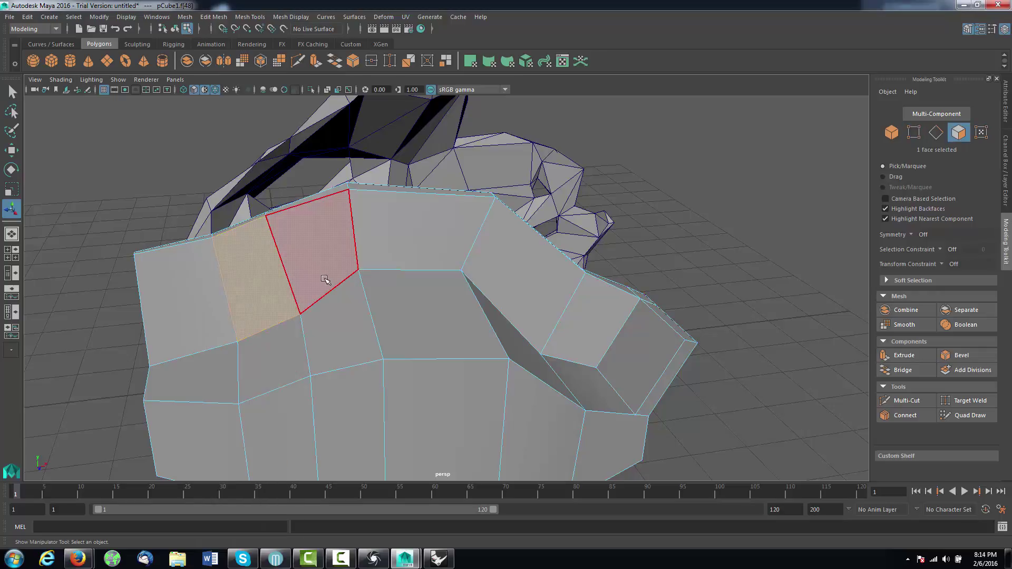
mouse_move(285, 236)
alt+mouse_down()
mouse_move(360, 275)
mouse_move(509, 253)
alt+mouse_up()
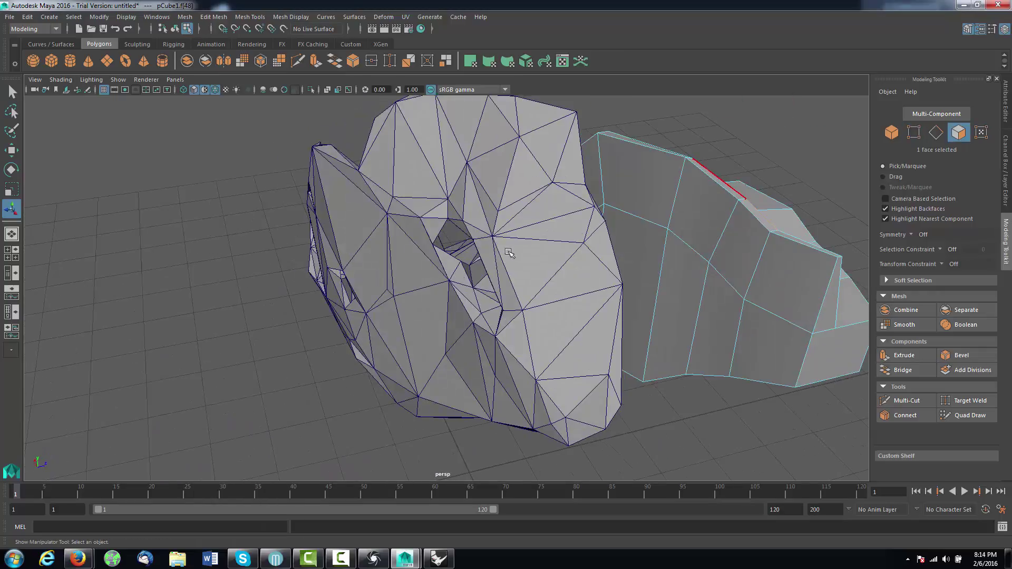
shift+click(695, 214)
alt+drag(774, 183, 691, 224)
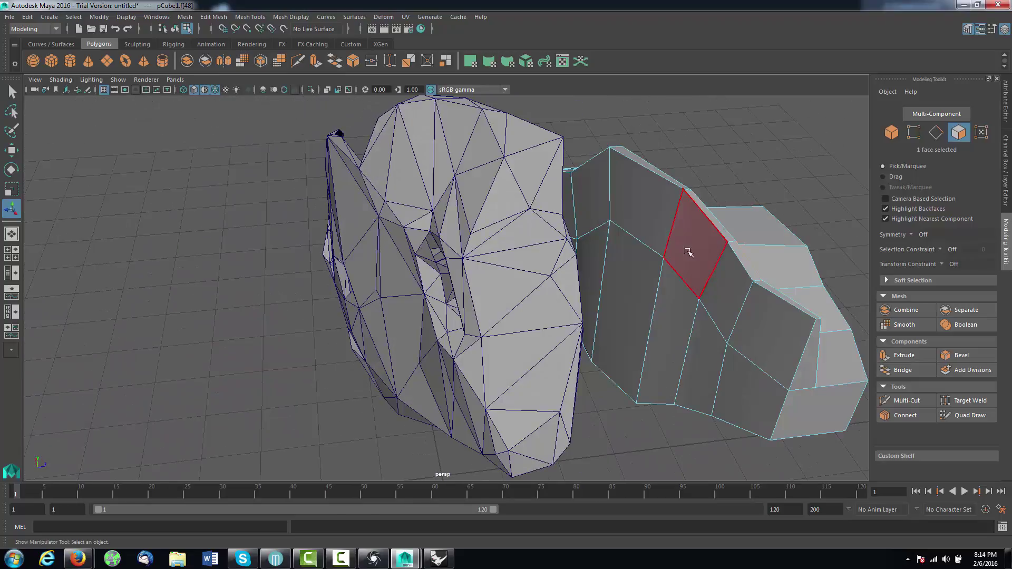
alt+drag(779, 242, 658, 199)
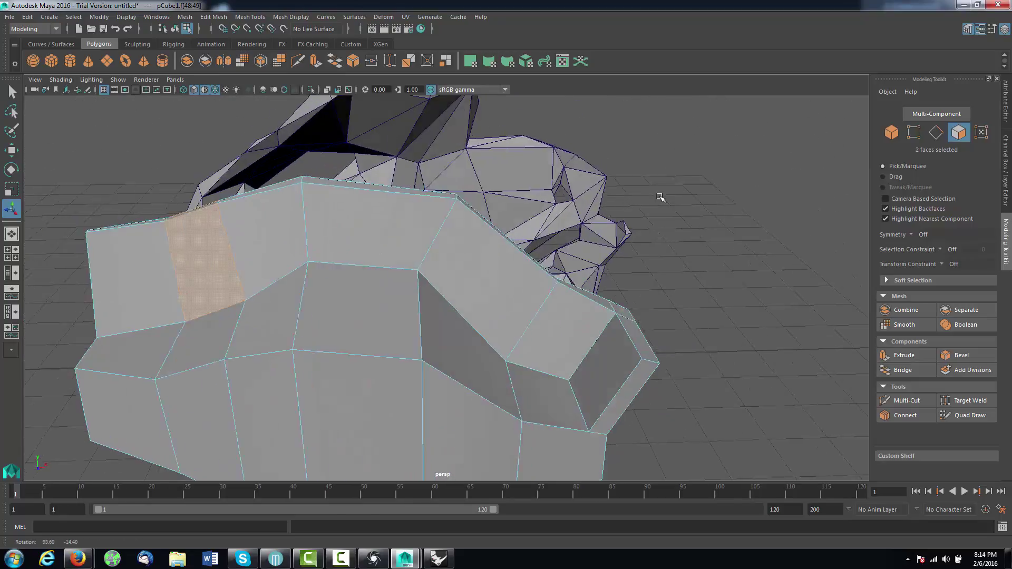
Slice two new Multi-Cut edges across the top faces
key(ctrl+shift+x)
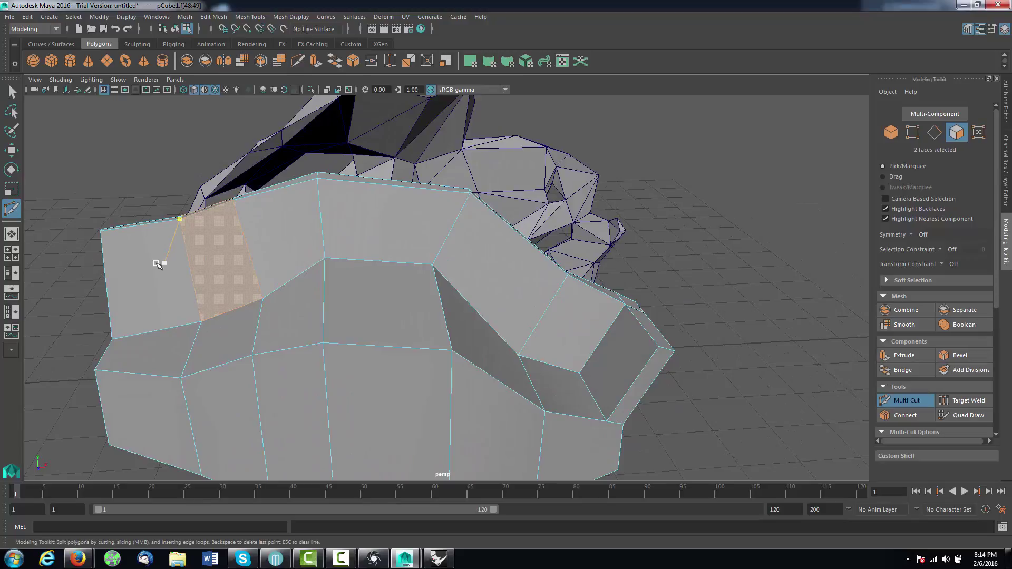
drag(82, 284, 302, 226)
drag(80, 319, 325, 259)
mouse_move(217, 247)
alt+mouse_down()
mouse_move(386, 251)
mouse_move(226, 238)
mouse_move(239, 249)
mouse_move(223, 217)
alt+mouse_up()
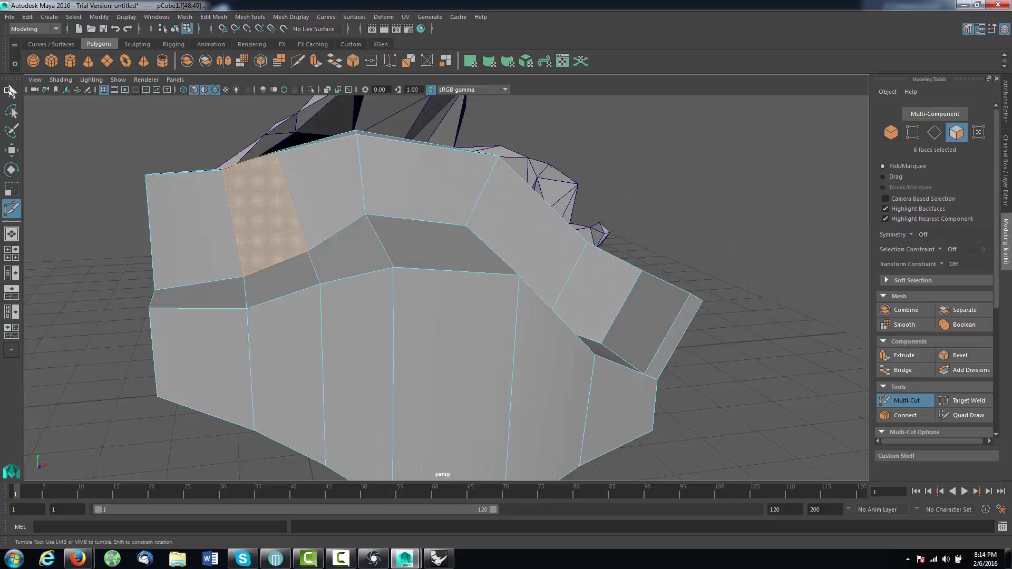
Delete one side-wall face and orbit in to inspect the resulting hole
click(10, 91)
click(294, 219)
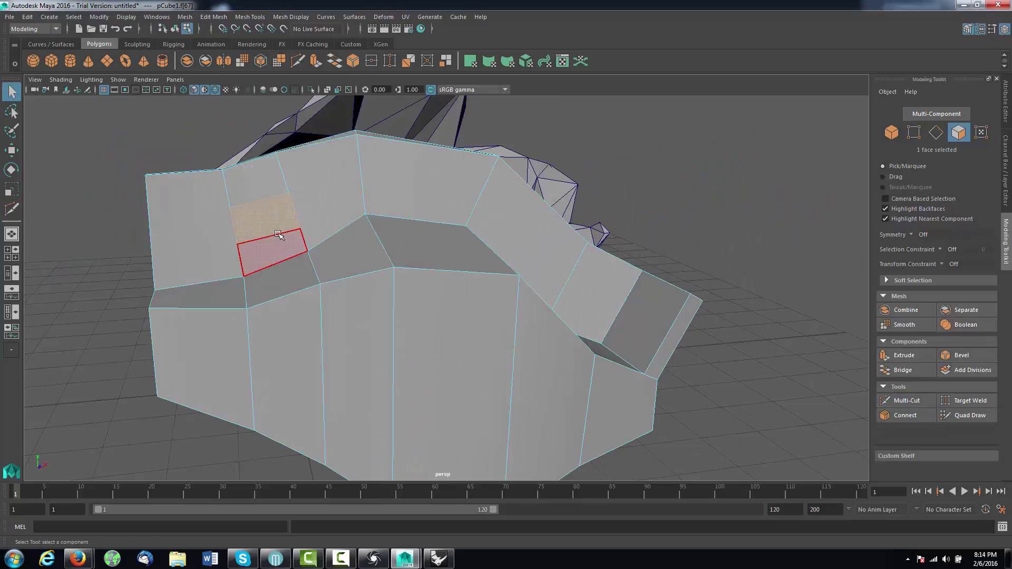
key(Delete)
key(ctrl+z)
key(Delete)
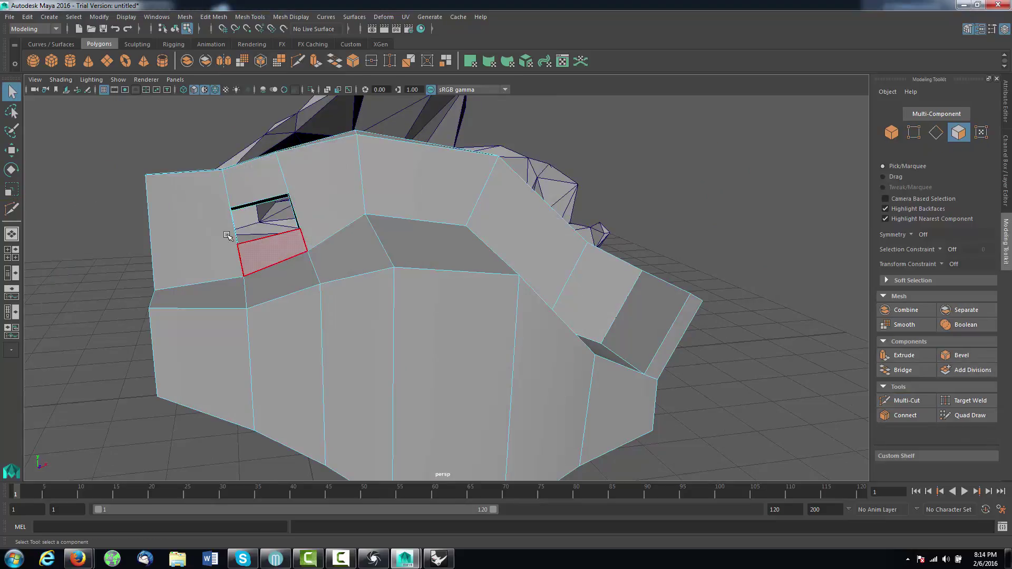
mouse_move(226, 235)
alt+mouse_down()
mouse_move(199, 174)
mouse_move(248, 208)
alt+mouse_up()
alt+right_drag(248, 208, 377, 265)
alt+drag(378, 265, 44, 223)
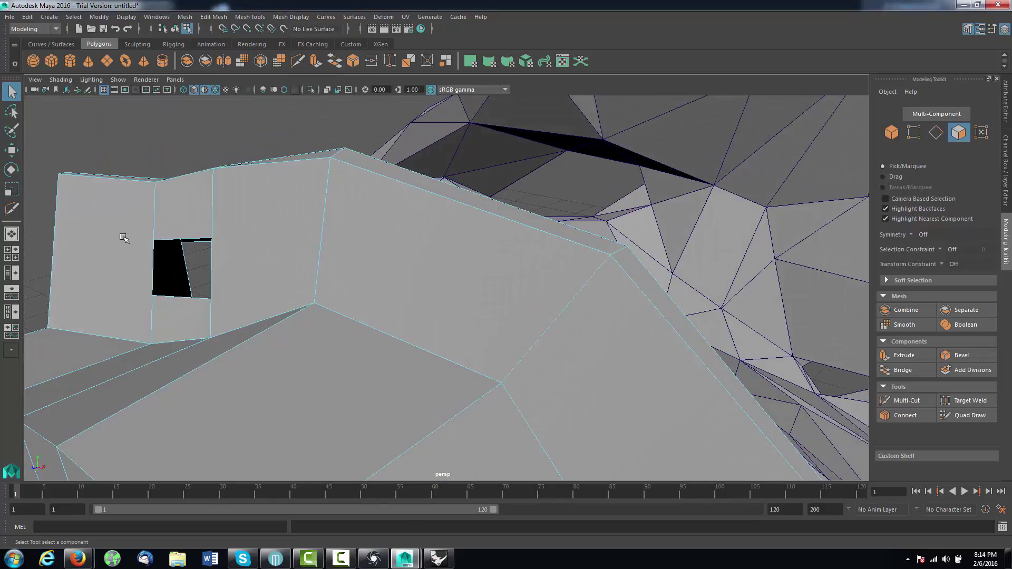
mouse_move(124, 238)
alt+mouse_down()
mouse_move(345, 227)
mouse_move(334, 255)
alt+mouse_up()
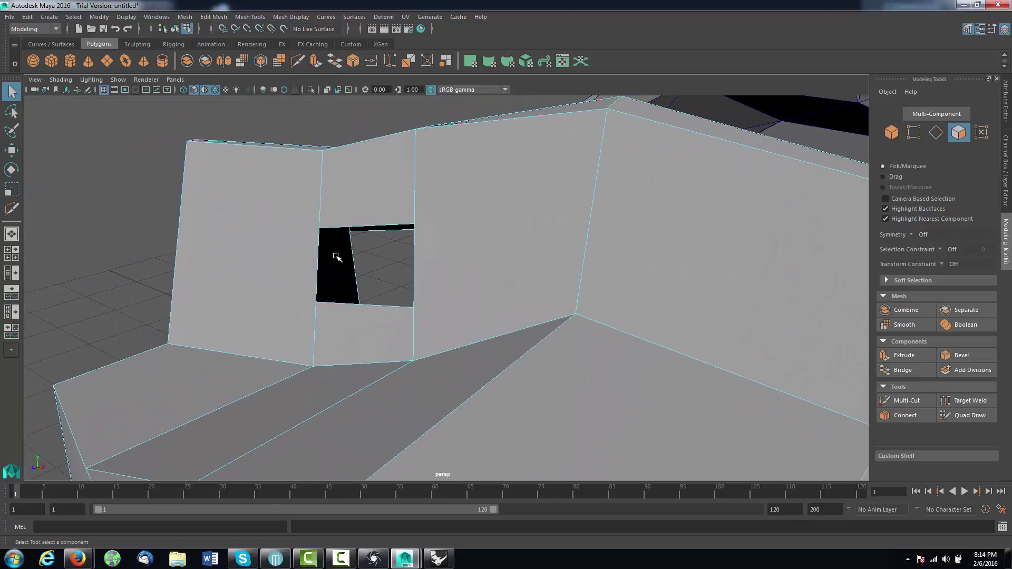
Merge the two vertices at the hole's top-left corner
mouse_move(285, 194)
right_down()
mouse_move(282, 218)
mouse_move(235, 194)
right_up()
click(319, 228)
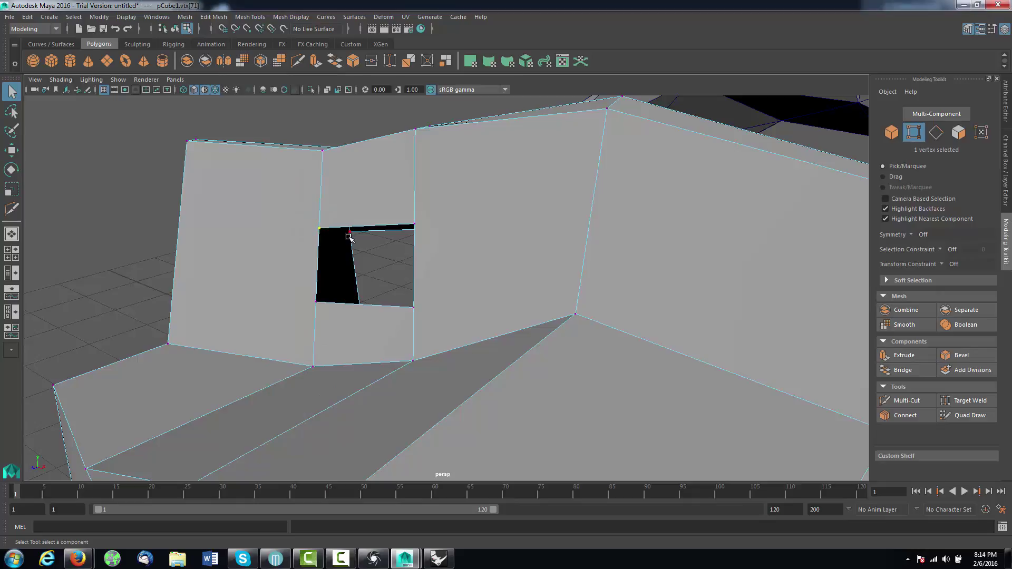
shift+click(351, 232)
click(372, 61)
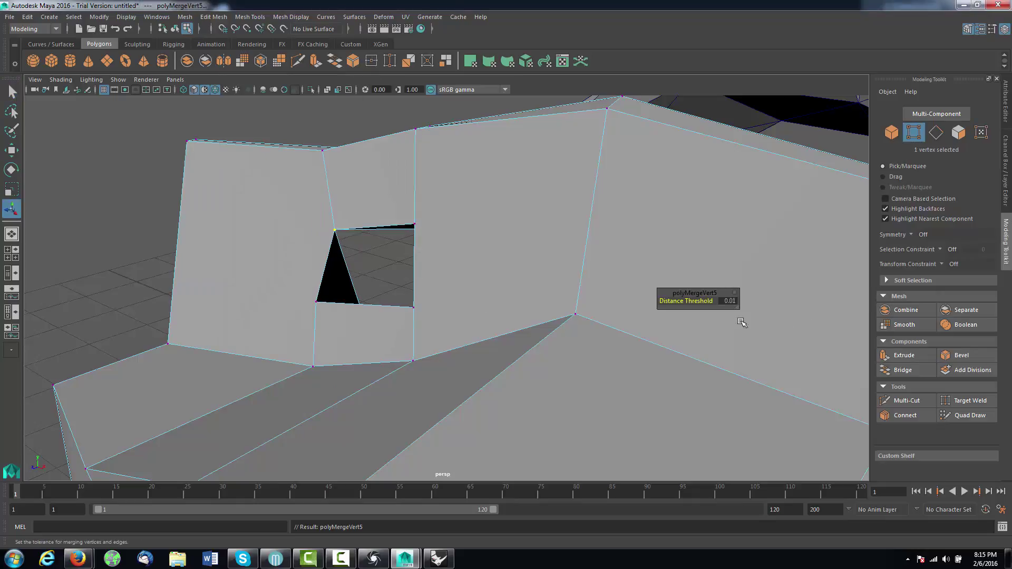
click(360, 276)
Merge a second pair of corner vertices on the hole's lower side
click(358, 301)
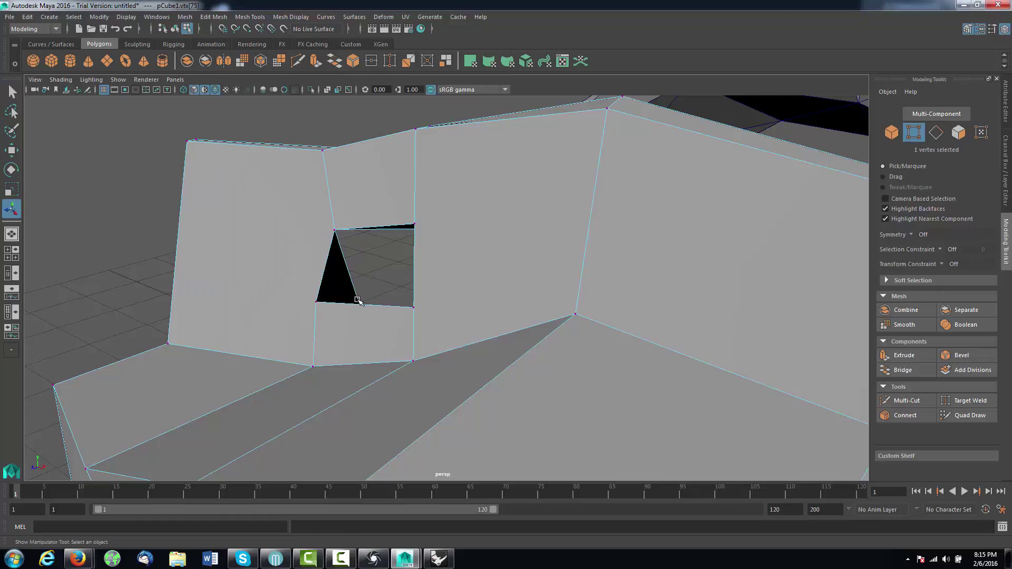
alt+drag(357, 302, 379, 286)
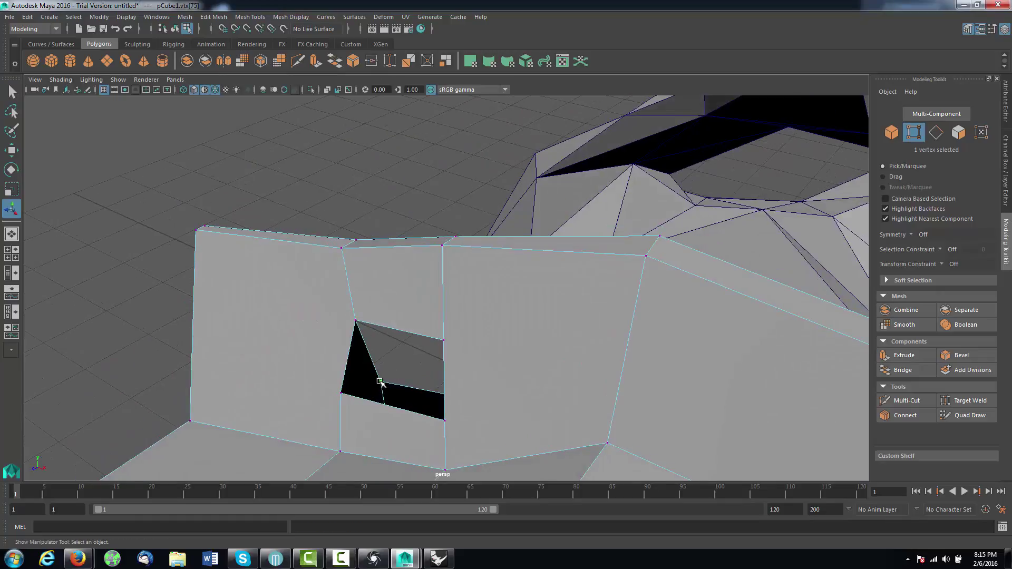
click(332, 404)
click(341, 396)
shift+click(382, 382)
right_drag(370, 369, 430, 373)
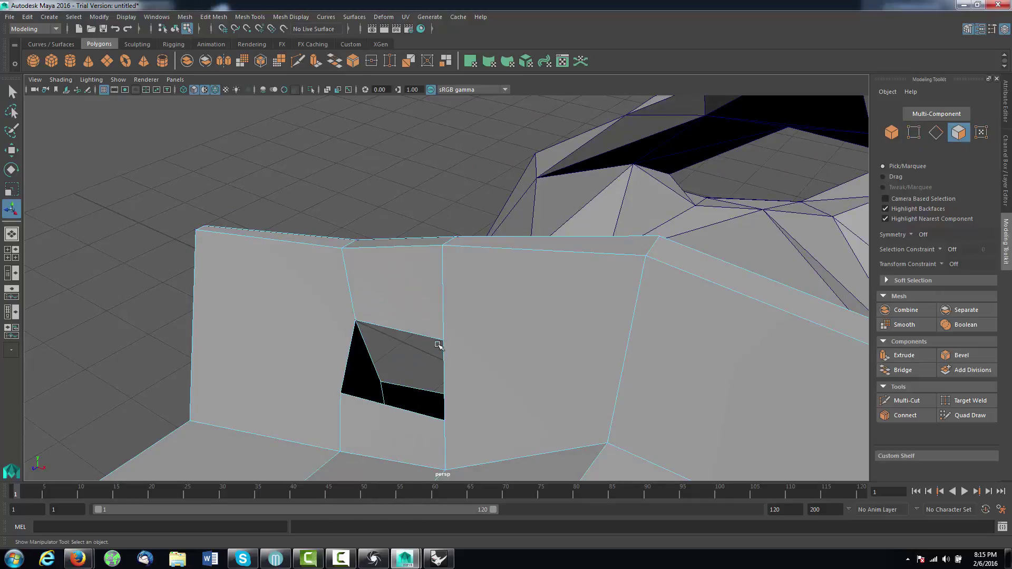
click(385, 387)
right_drag(406, 365, 413, 372)
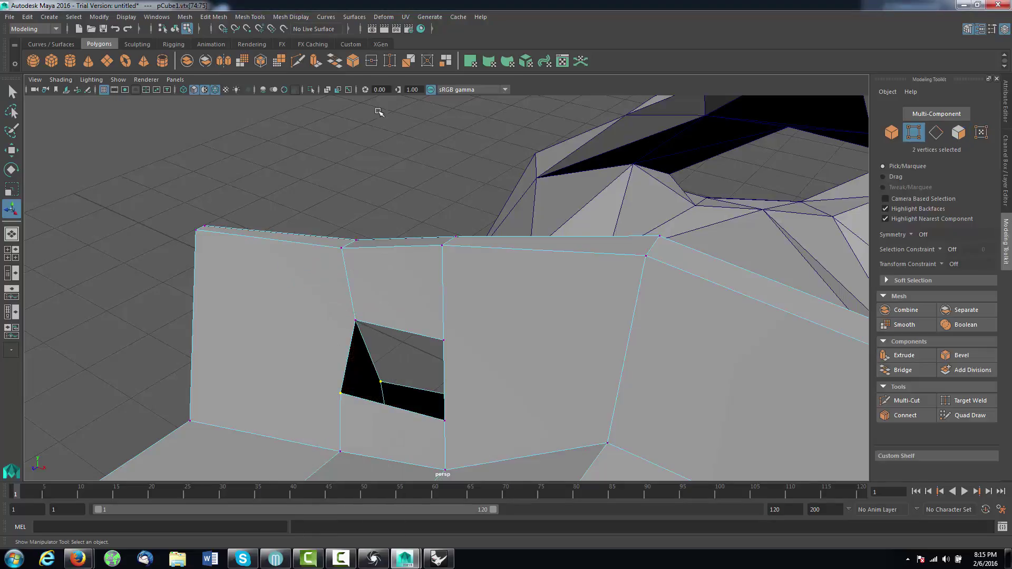
click(372, 61)
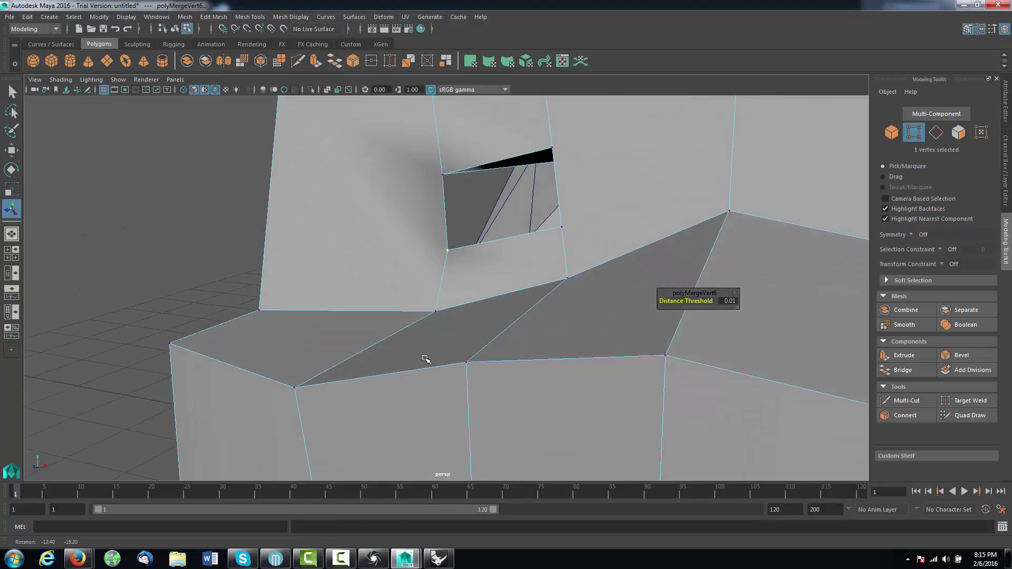
Merge a third corner vertex pair seen from the side, then clear the selection
alt+drag(415, 368, 452, 366)
click(536, 341)
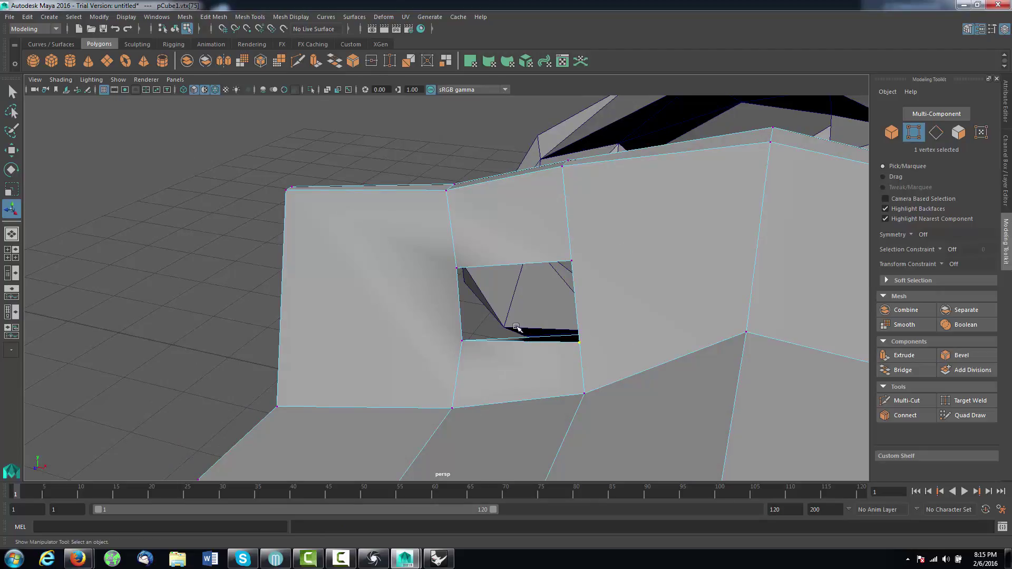
alt+right_drag(516, 327, 447, 332)
mouse_move(448, 332)
alt+mouse_down()
mouse_move(525, 344)
mouse_move(514, 340)
alt+mouse_up()
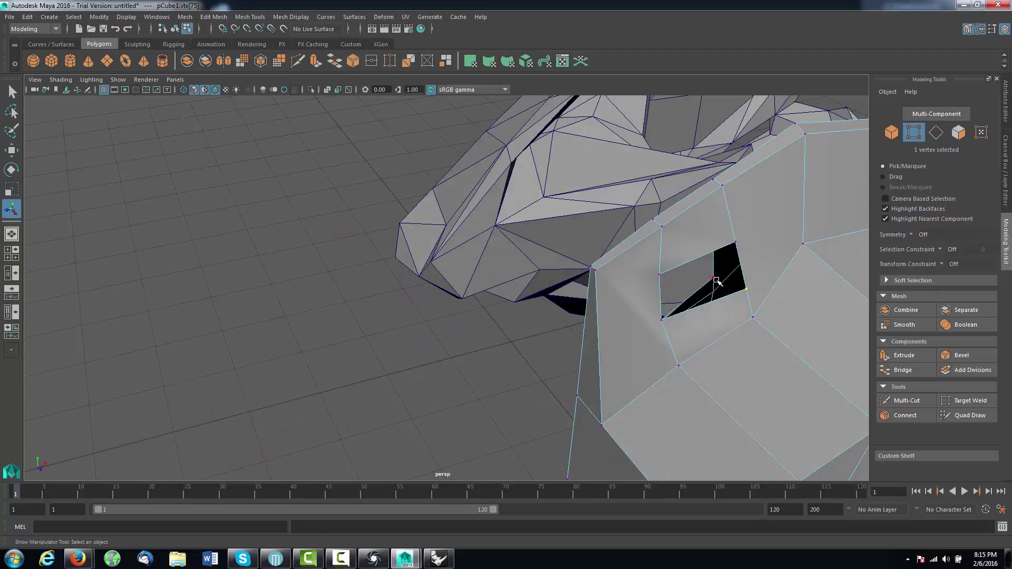
shift+click(636, 272)
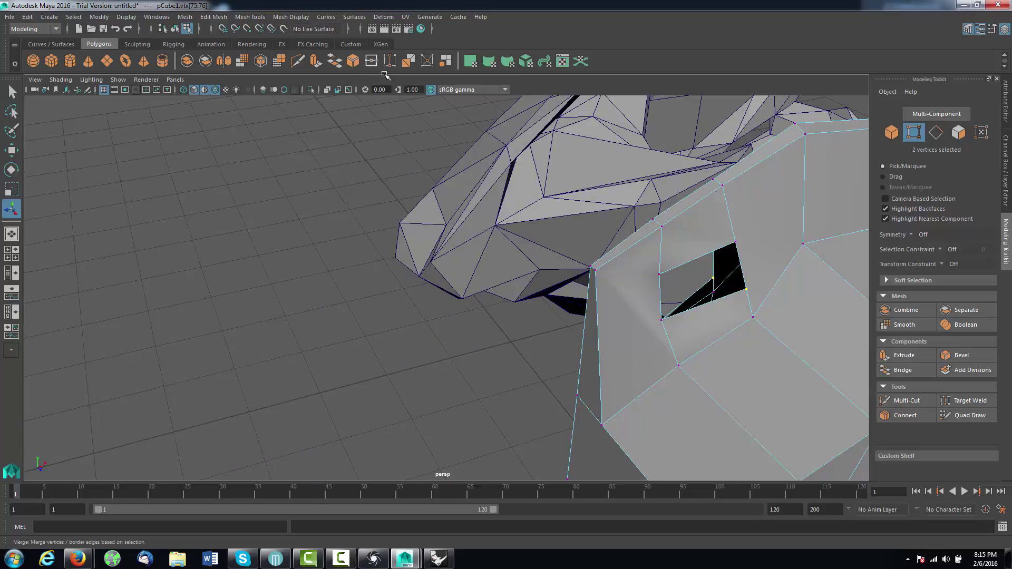
click(371, 61)
shift+click(738, 274)
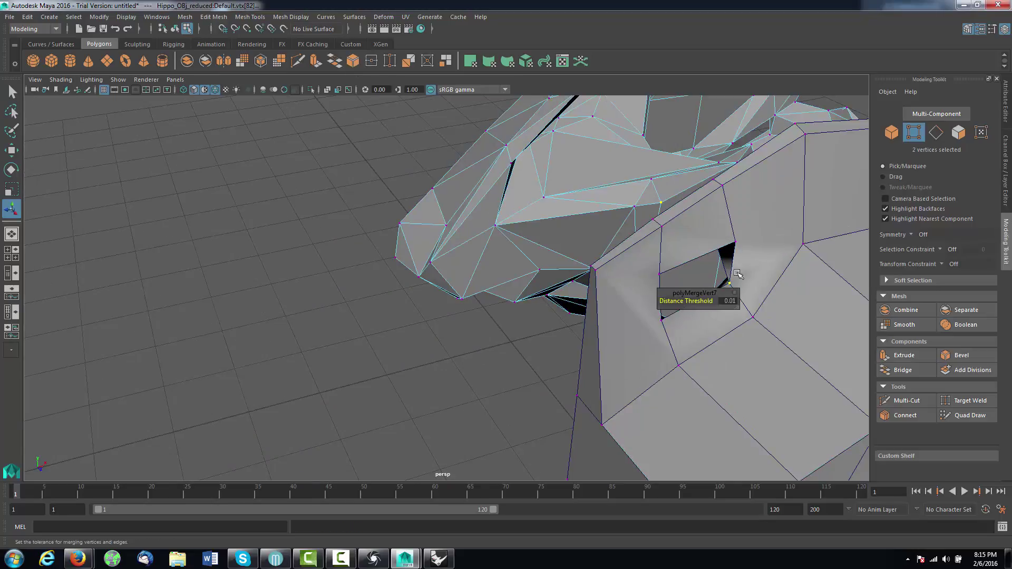
click(750, 224)
Merge one more pair of vertices at the hole's corner
mouse_move(720, 206)
alt+mouse_down()
mouse_move(599, 192)
mouse_move(583, 226)
mouse_move(622, 219)
mouse_move(570, 130)
alt+mouse_up()
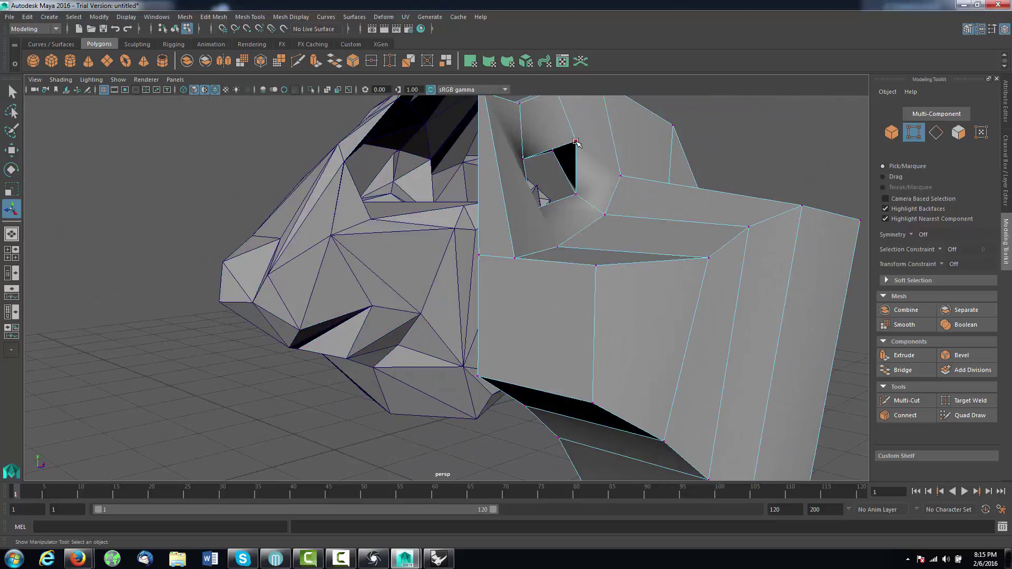
click(553, 153)
click(590, 159)
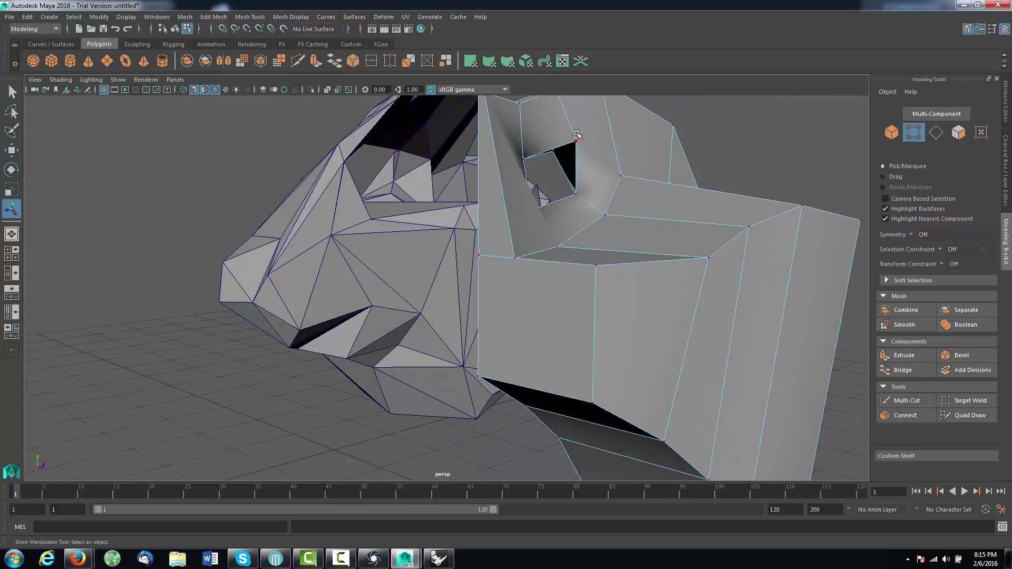
click(554, 152)
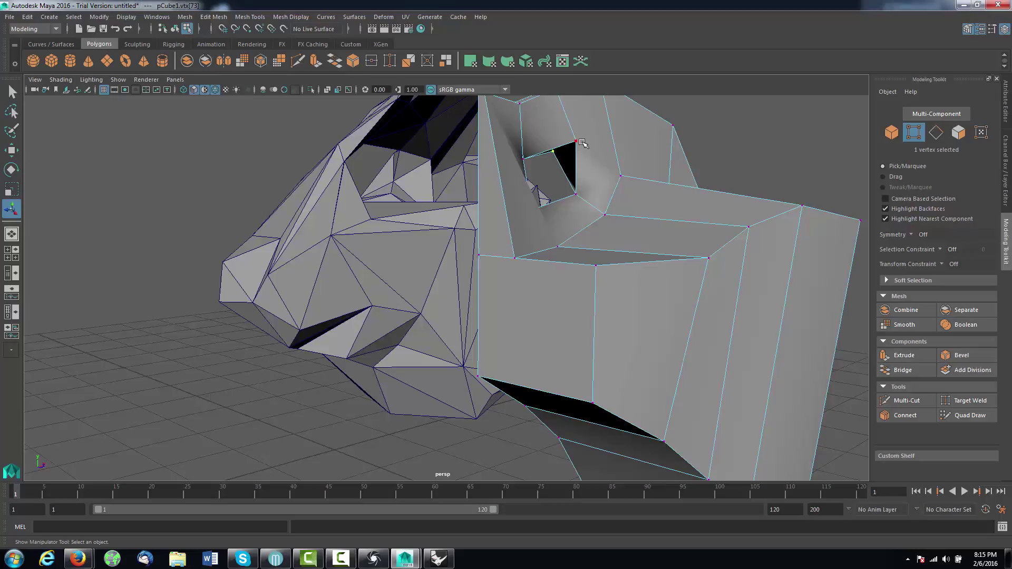
shift+click(580, 142)
click(372, 61)
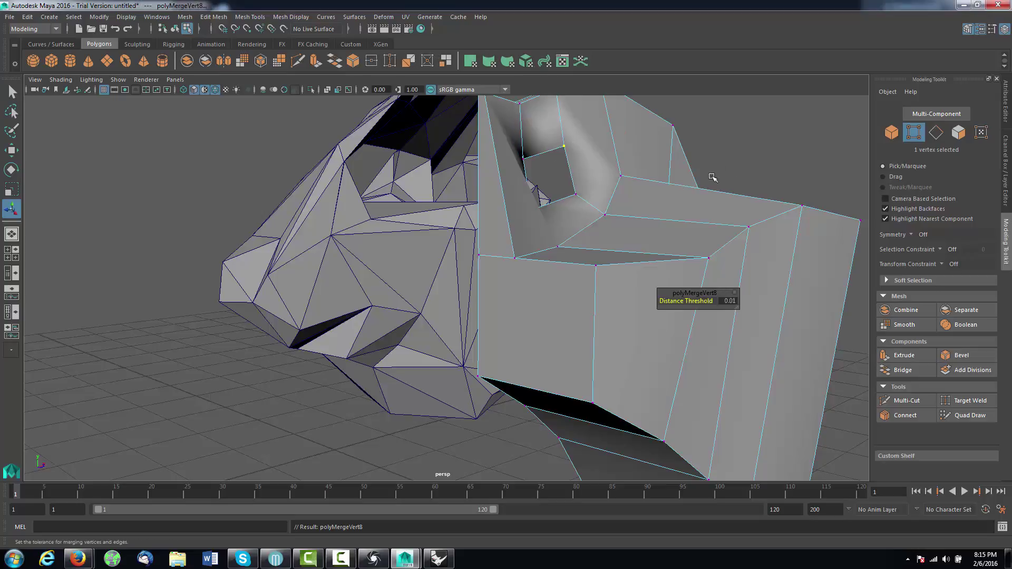
Undo the recent vertex merges with Ctrl+Z, leaving the rectangular opening fully open
mouse_move(606, 208)
alt+mouse_down()
mouse_move(543, 226)
mouse_move(470, 224)
mouse_move(489, 254)
mouse_move(719, 208)
mouse_move(719, 248)
mouse_move(572, 212)
alt+mouse_up()
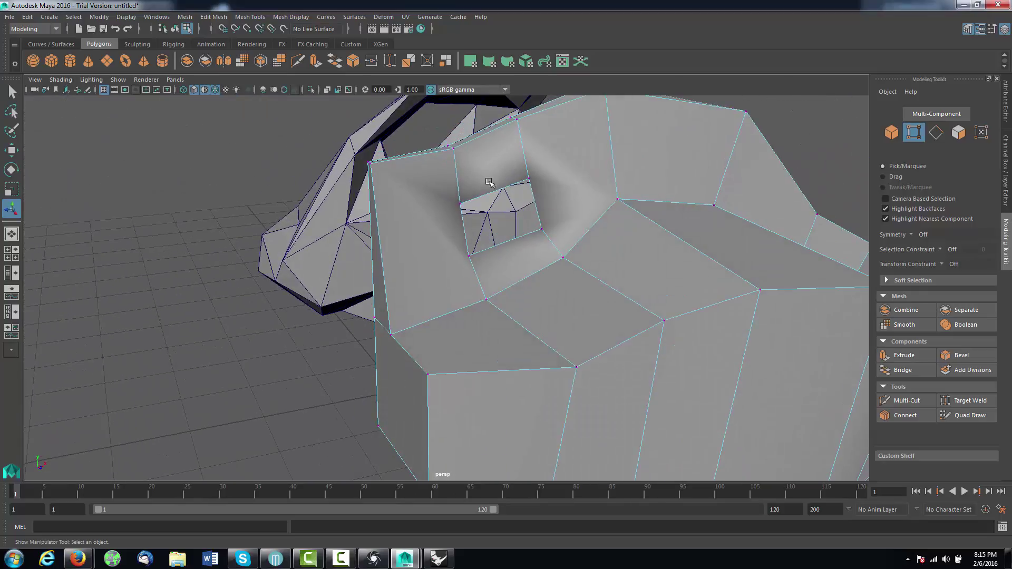
mouse_move(489, 182)
alt+mouse_down()
mouse_move(530, 210)
mouse_move(647, 191)
mouse_move(639, 215)
mouse_move(606, 216)
mouse_move(580, 237)
mouse_move(475, 274)
alt+mouse_up()
click(449, 305)
key(ctrl+z)
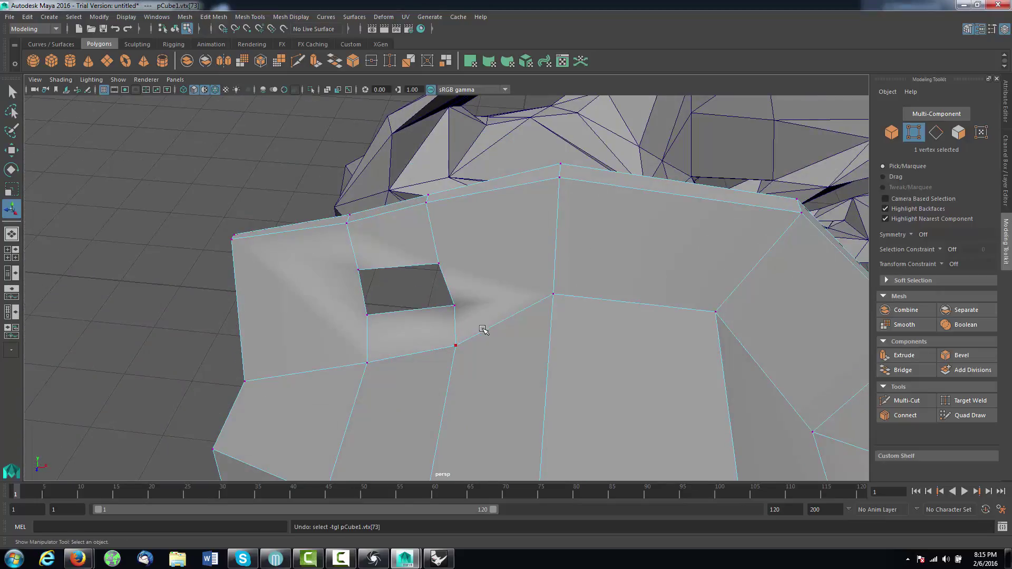
shift+right_drag(449, 304, 460, 327)
key(ctrl+z)
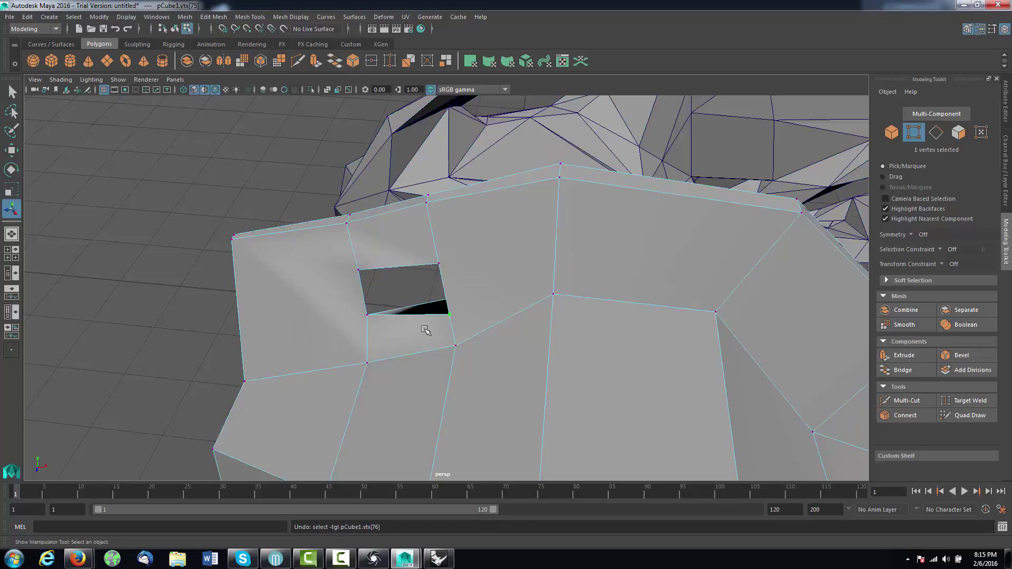
key(ctrl+z)
key(ctrl+z)
key(ctrl+z)
key(ctrl+z)
key(ctrl+z)
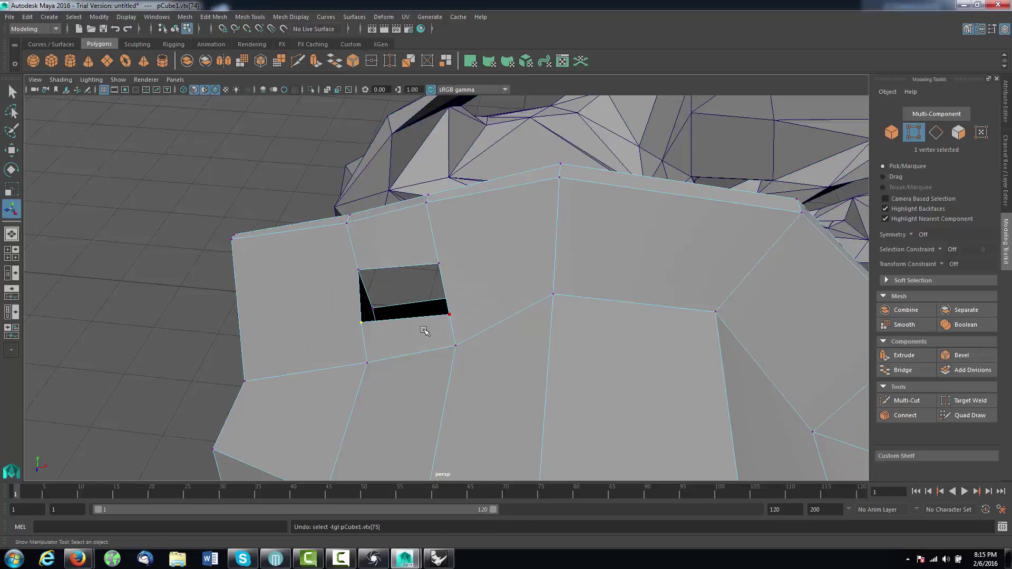
key(ctrl+z)
key(ctrl+z)
key(ctrl+z)
key(ctrl+z)
key(ctrl+z)
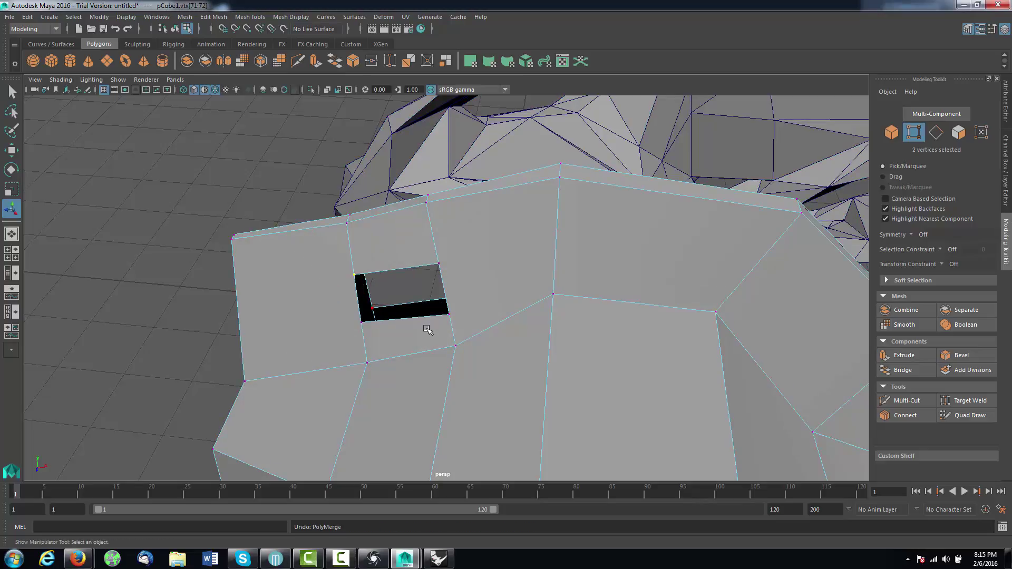
click(392, 294)
alt+drag(418, 300, 397, 283)
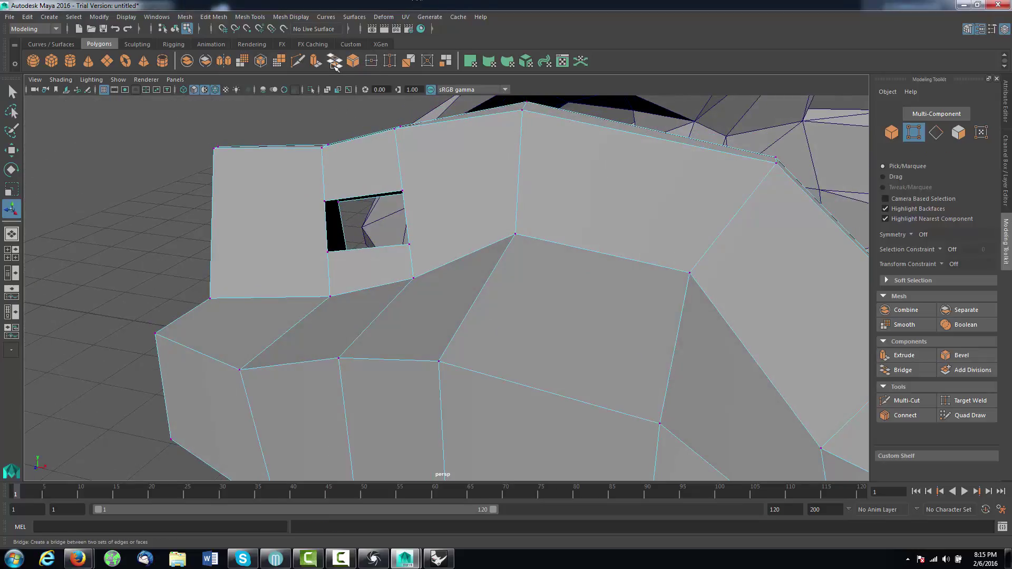
Select edges around the hole's left side and attempt a bridge
key(g)
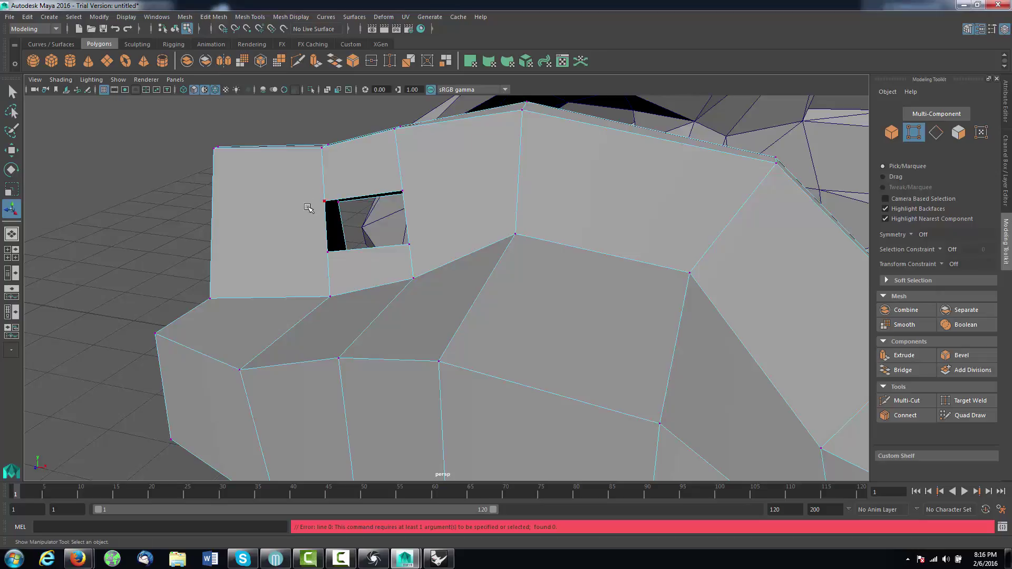
right_drag(309, 208, 316, 182)
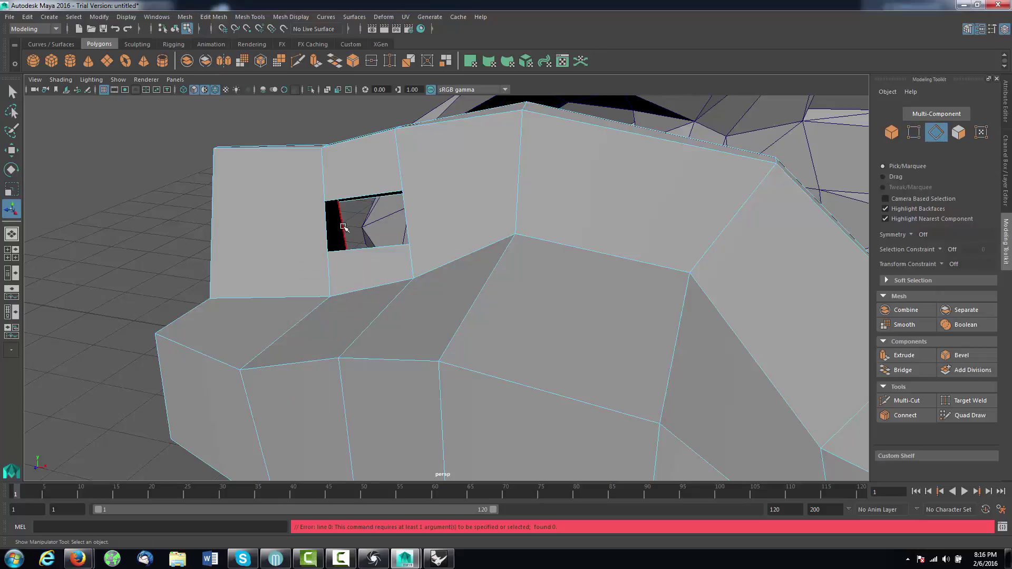
click(344, 227)
shift+click(325, 230)
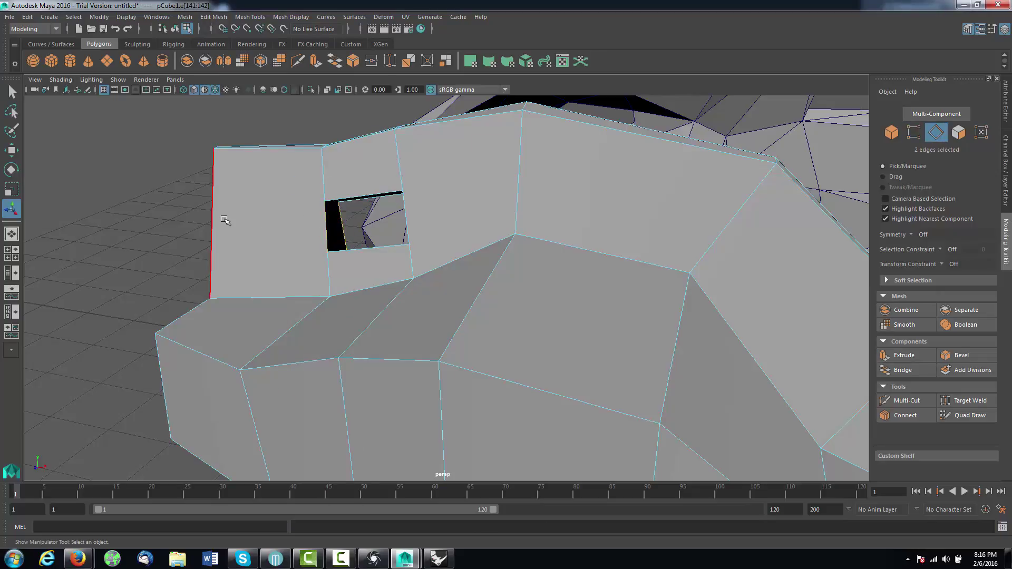
scroll(330, 224, up, 3)
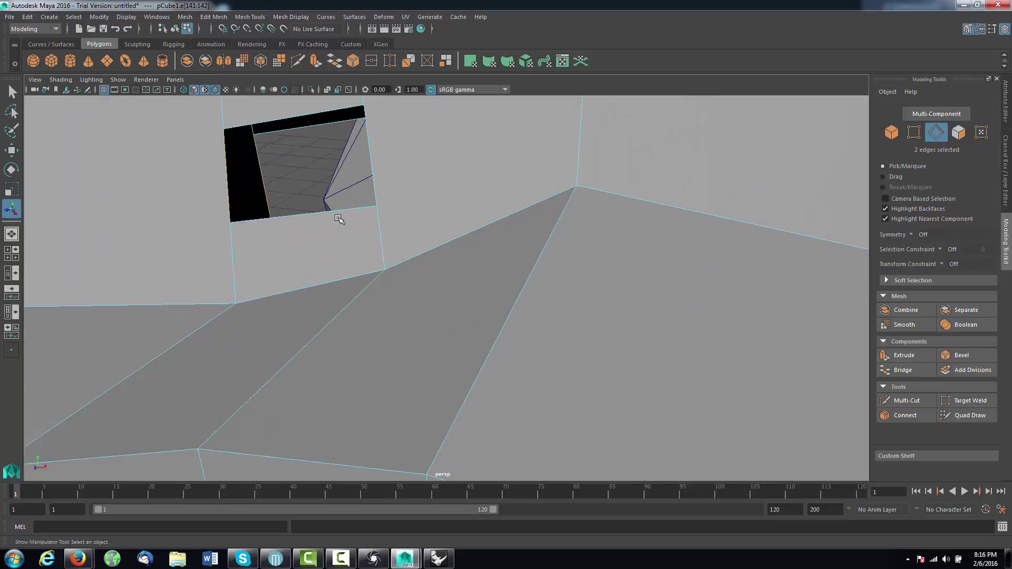
scroll(334, 216, up, 2)
scroll(337, 218, down, 2)
alt+drag(276, 186, 274, 199)
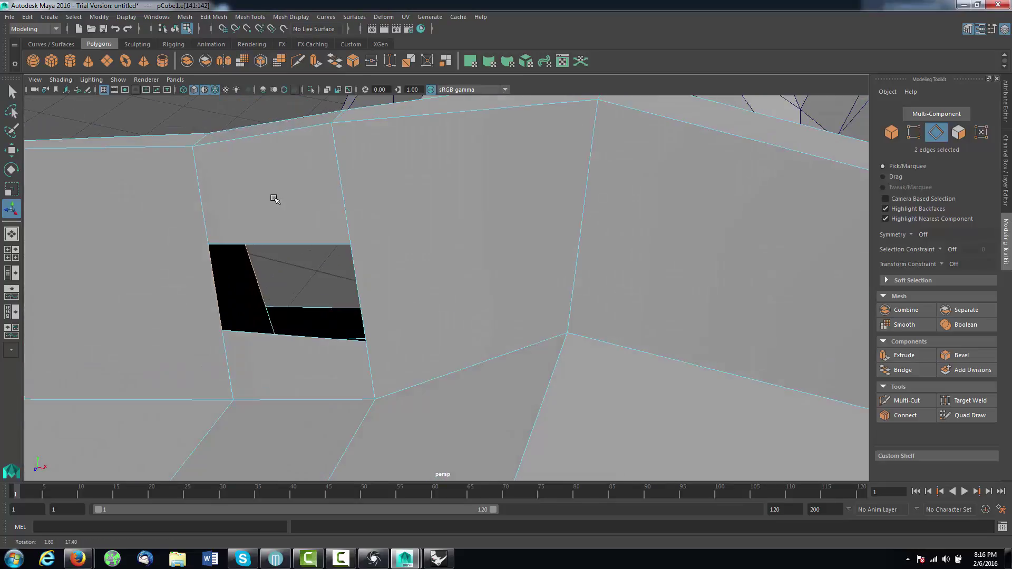
shift+click(214, 287)
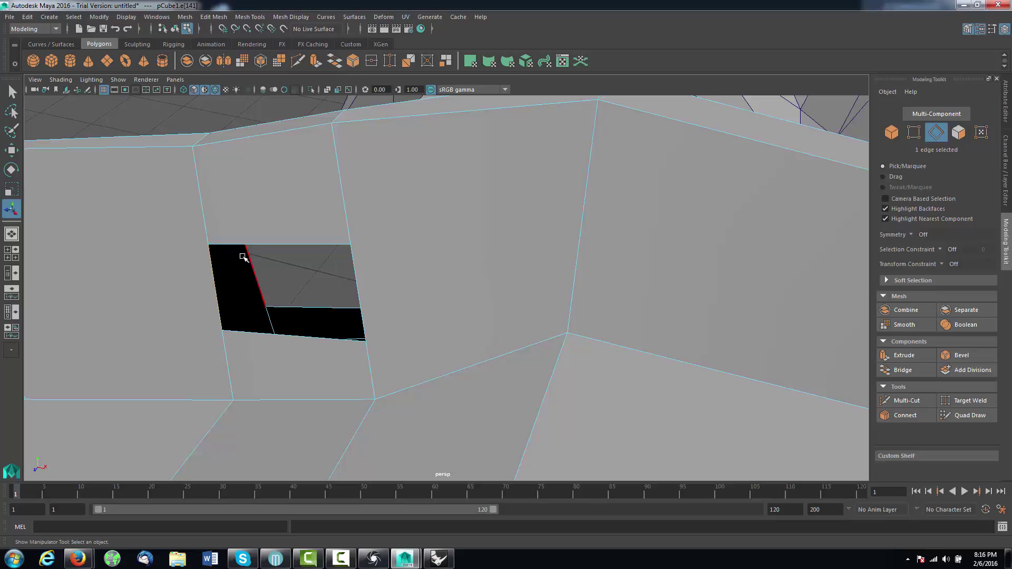
shift+right_drag(243, 258, 241, 315)
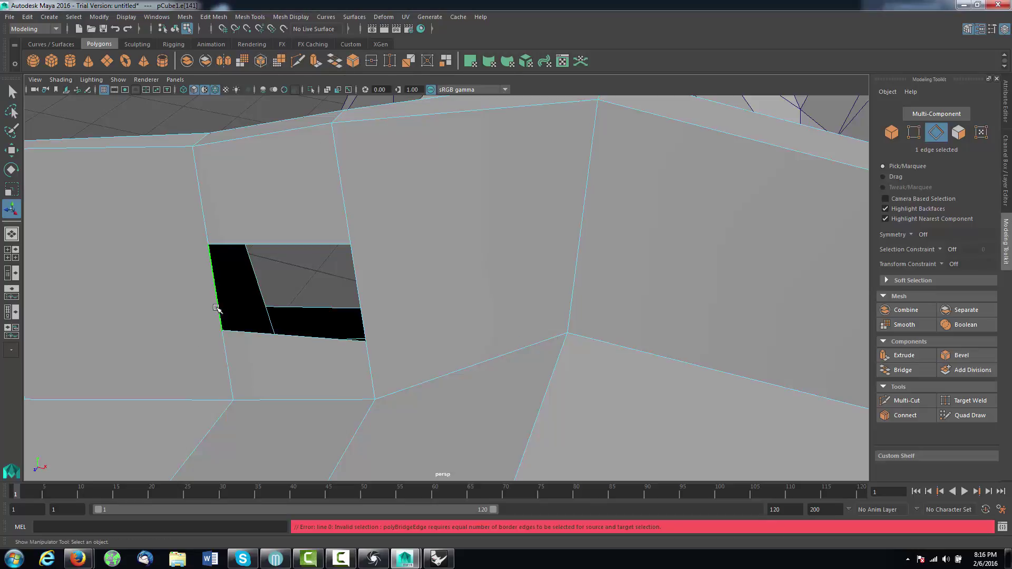
Bridge the inner and outer left edges of the hole with Divisions set to 0
click(216, 309)
shift+click(322, 195)
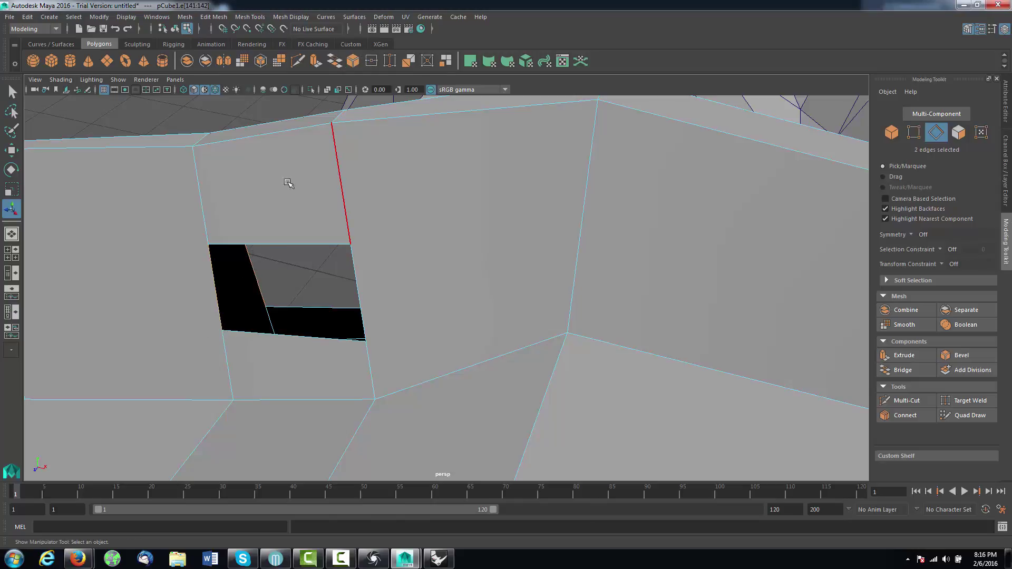
shift+right_drag(285, 263, 290, 251)
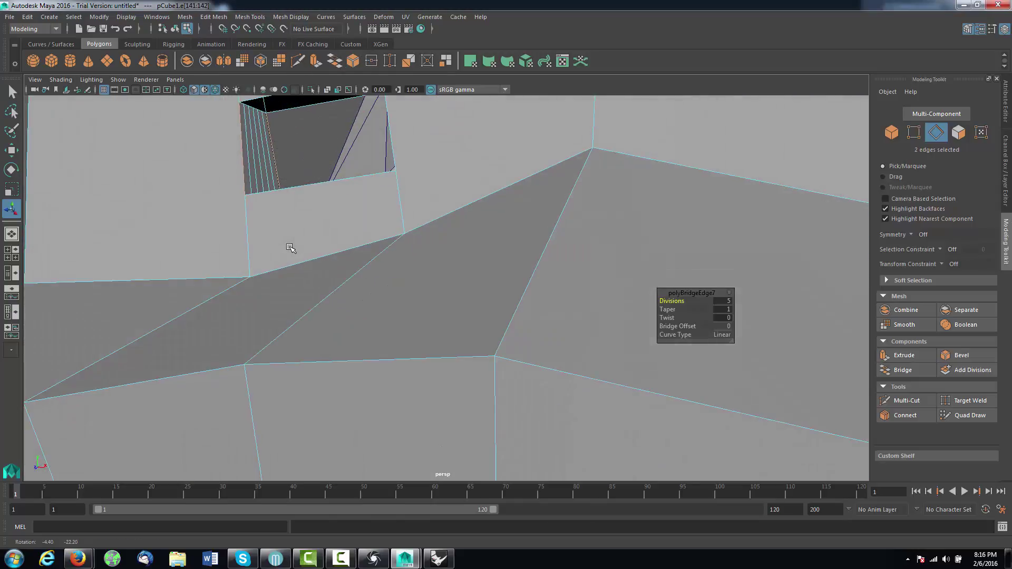
alt+drag(289, 250, 285, 265)
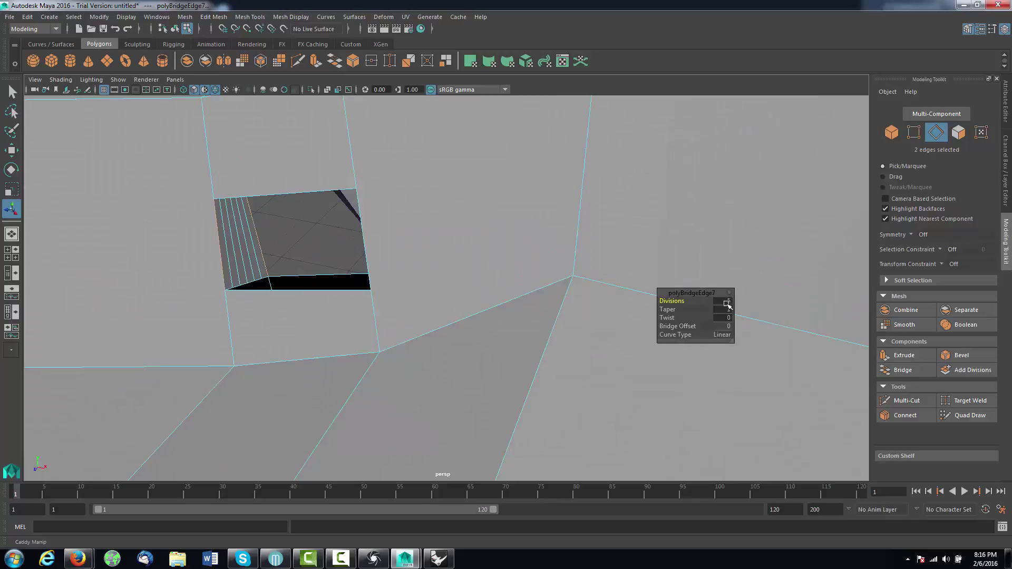
key(Return)
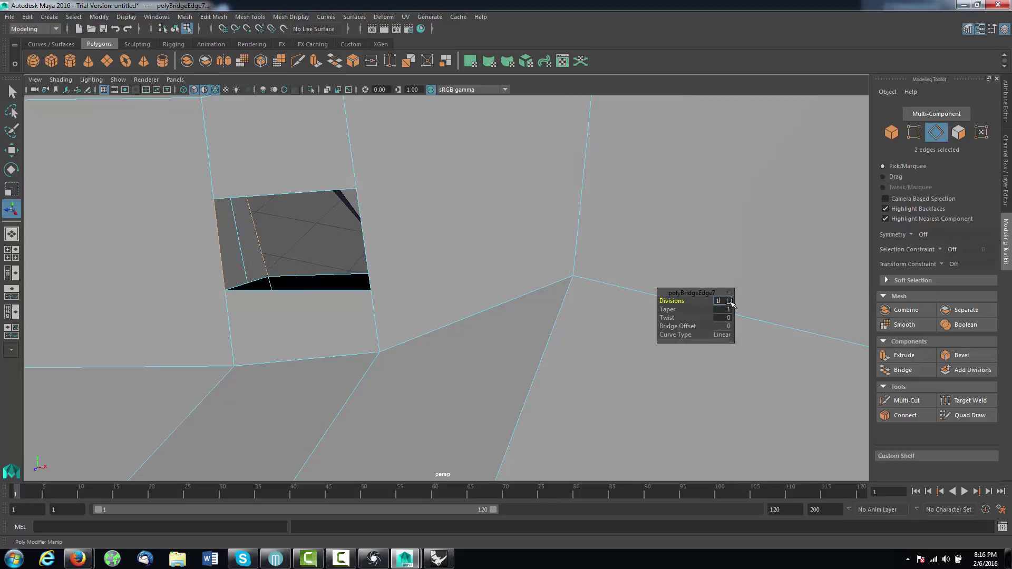
text(0)
key(Return)
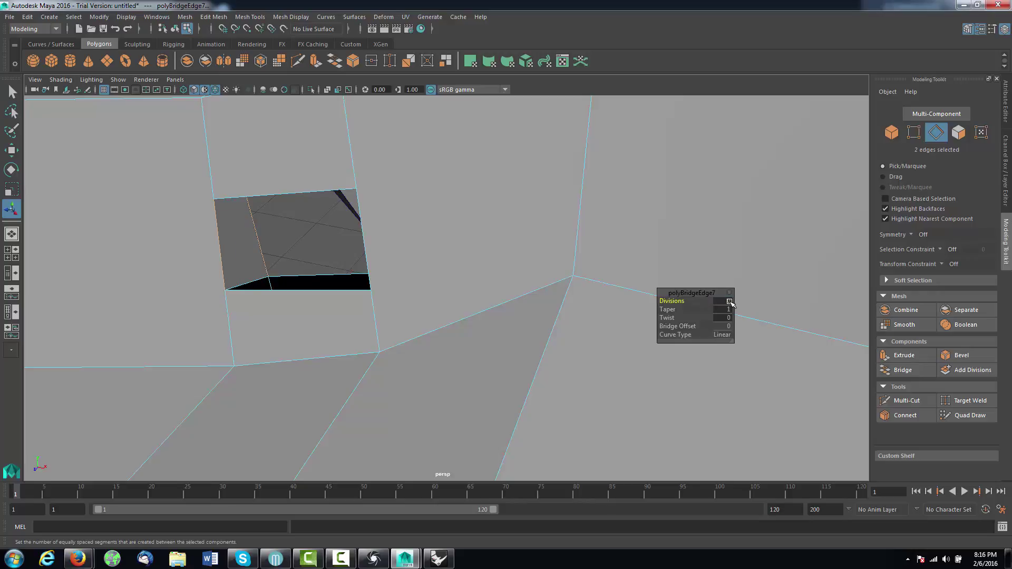
click(310, 277)
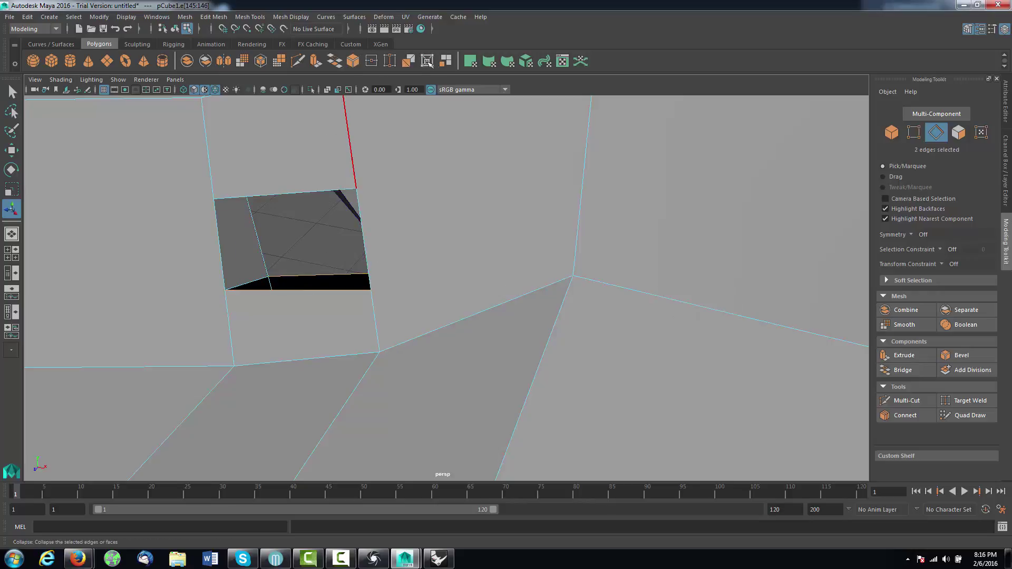
Bridge the hole's bottom and right edge pairs, each with 0 divisions
click(335, 61)
text(0)
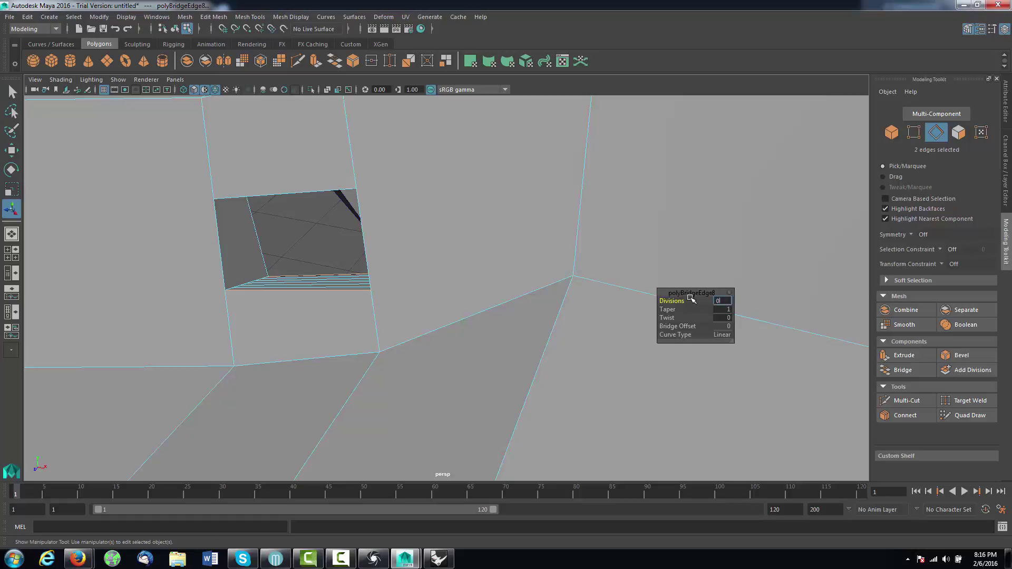
key(Return)
alt+drag(379, 249, 430, 243)
click(560, 217)
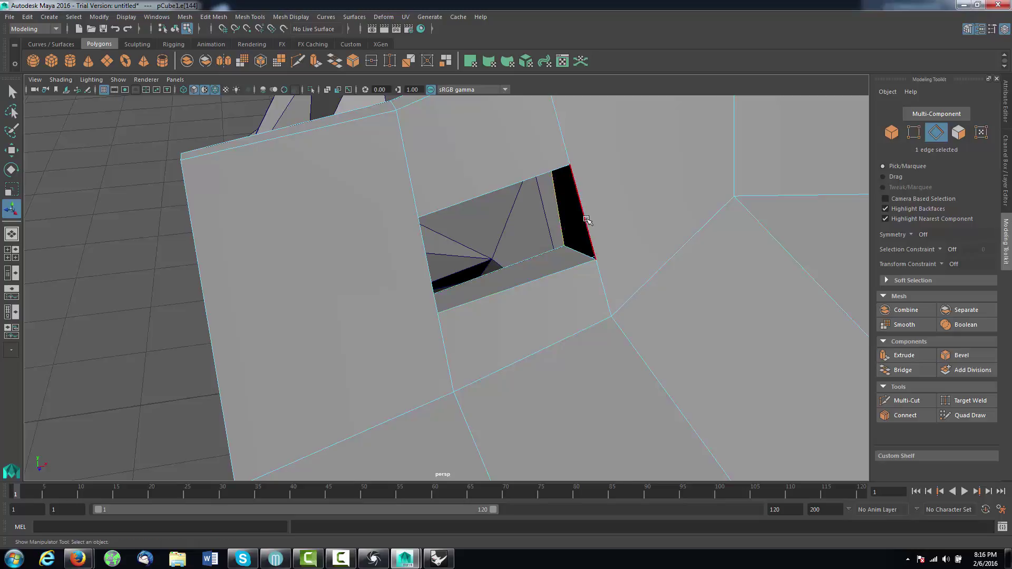
shift+click(587, 220)
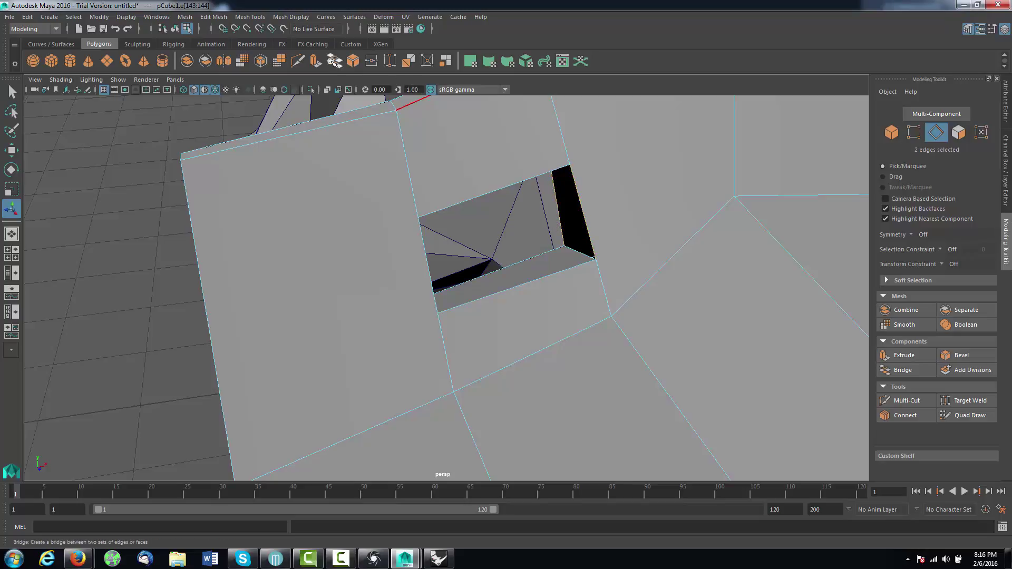
click(355, 66)
click(726, 302)
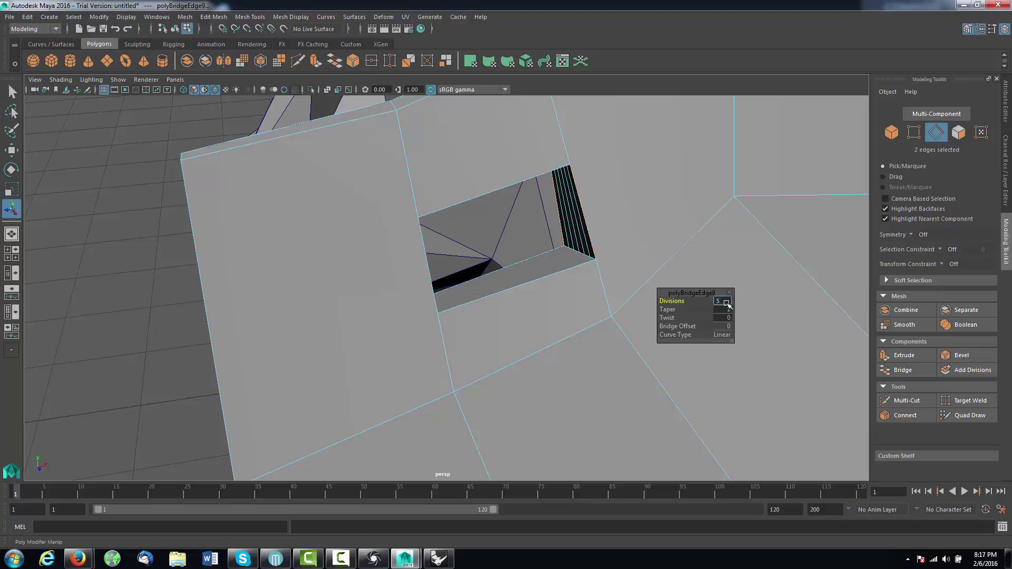
drag(728, 305, 710, 302)
key(Return)
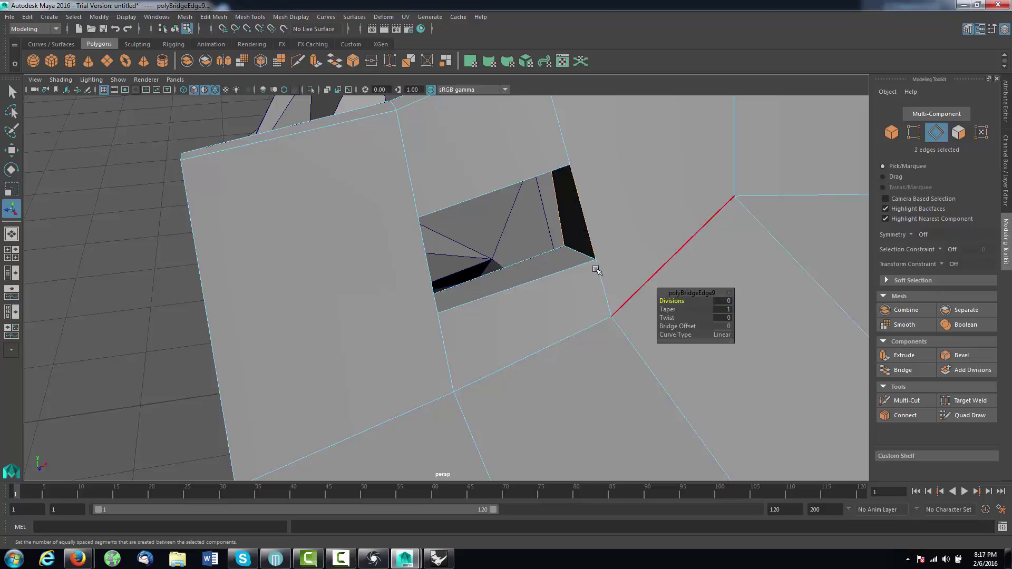
Bridge the hole's top edges with 0 divisions
mouse_move(598, 269)
alt+mouse_down()
mouse_move(525, 257)
mouse_move(283, 158)
alt+mouse_up()
alt+middle_drag(282, 158, 301, 192)
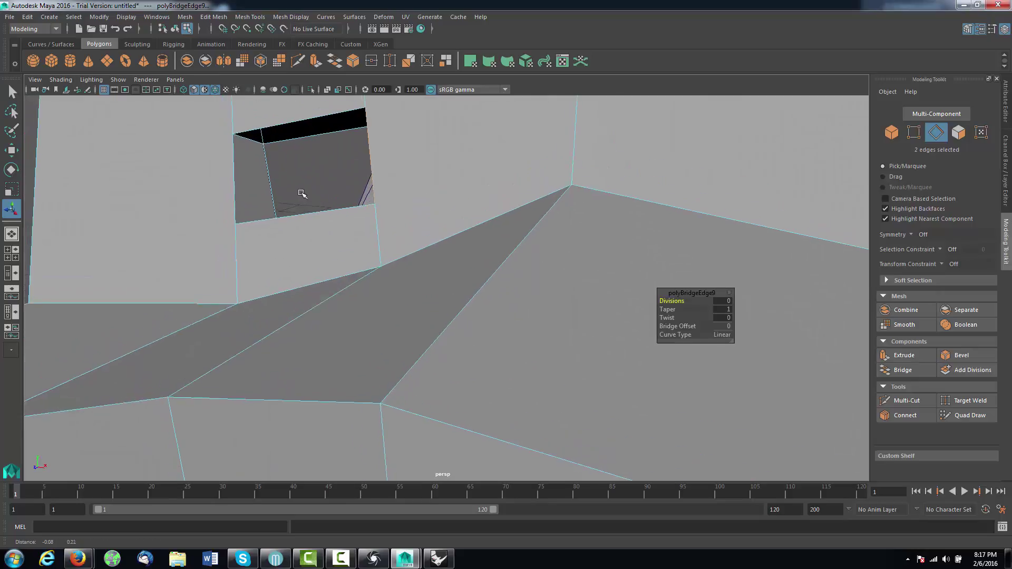
click(278, 136)
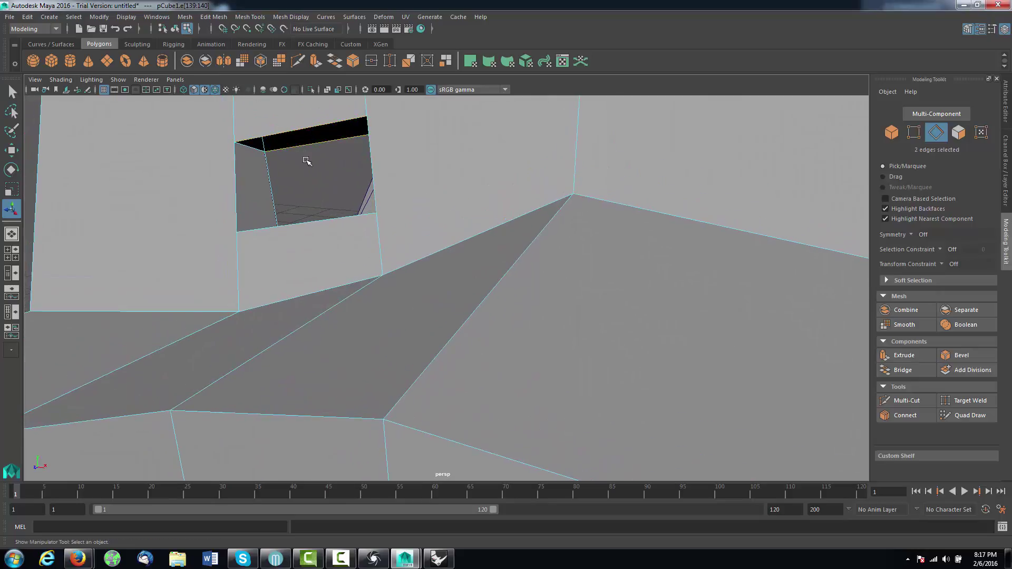
click(335, 61)
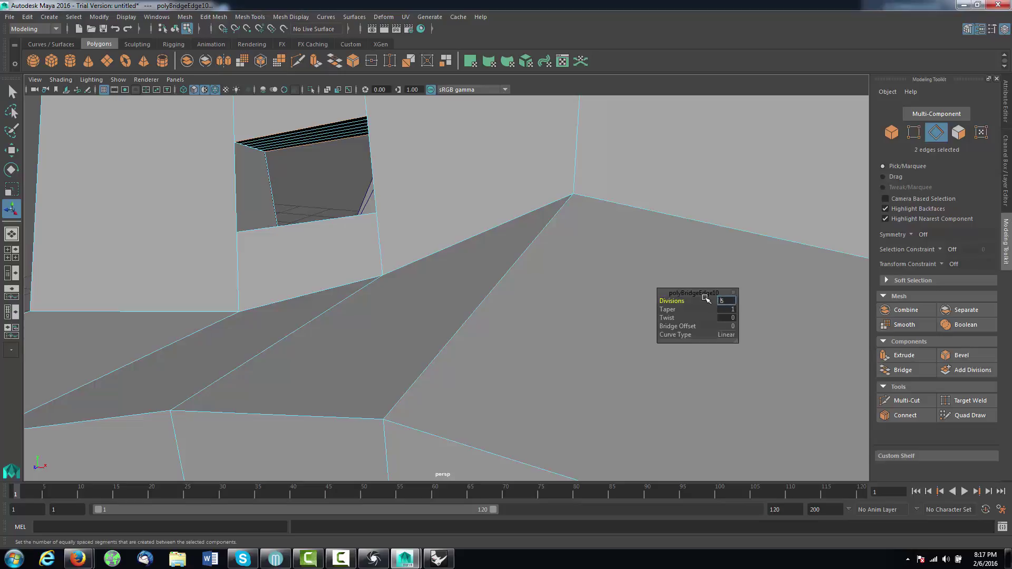
text(0)
key(Return)
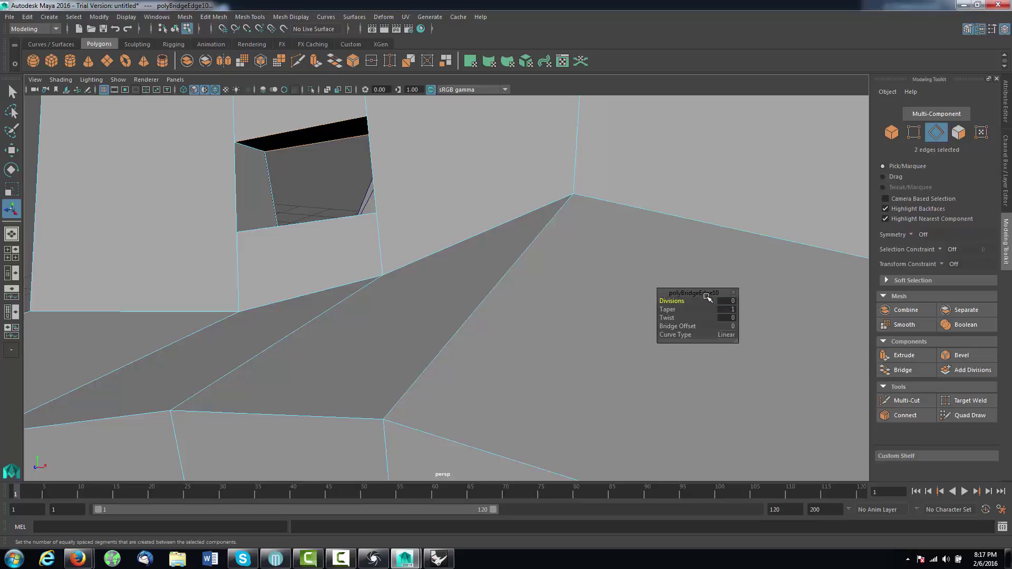
scroll(349, 226, down, 5)
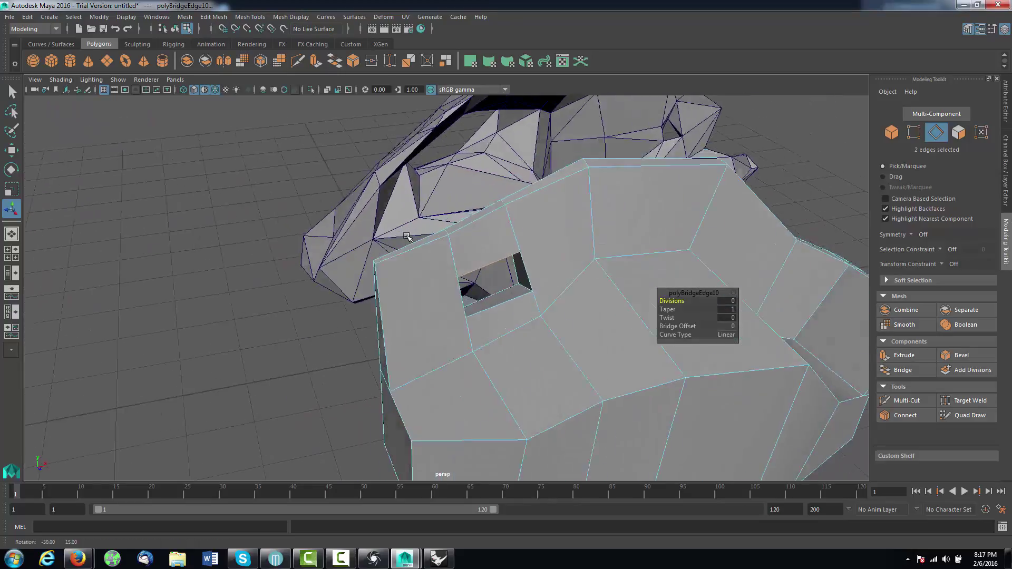
mouse_move(349, 226)
alt+mouse_down()
mouse_move(396, 234)
mouse_move(211, 241)
mouse_move(359, 260)
alt+mouse_up()
click(248, 226)
mouse_move(264, 232)
alt+mouse_down()
mouse_move(348, 252)
mouse_move(368, 223)
mouse_move(407, 246)
mouse_move(554, 267)
alt+mouse_up()
alt+drag(422, 264, 492, 267)
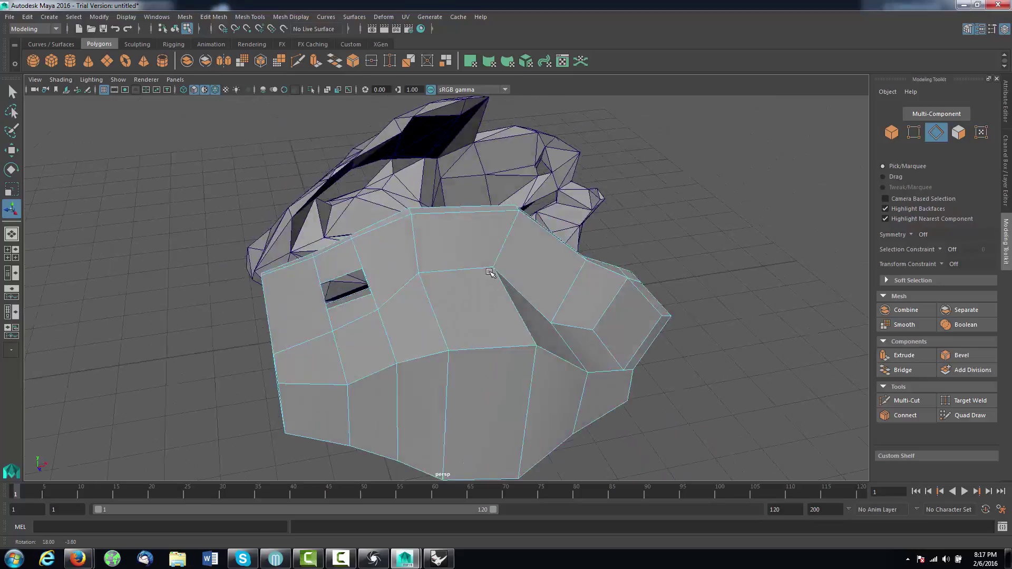
mouse_move(369, 253)
alt+mouse_down()
mouse_move(450, 256)
mouse_move(580, 137)
mouse_move(518, 192)
mouse_move(400, 245)
alt+mouse_up()
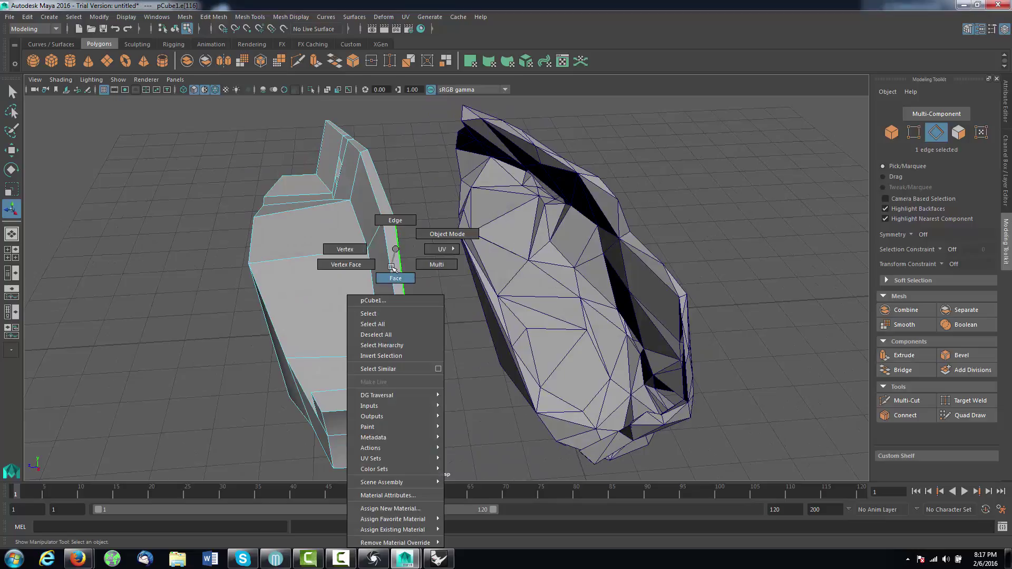
right_drag(396, 251, 399, 266)
click(399, 265)
alt+drag(399, 265, 428, 241)
click(297, 62)
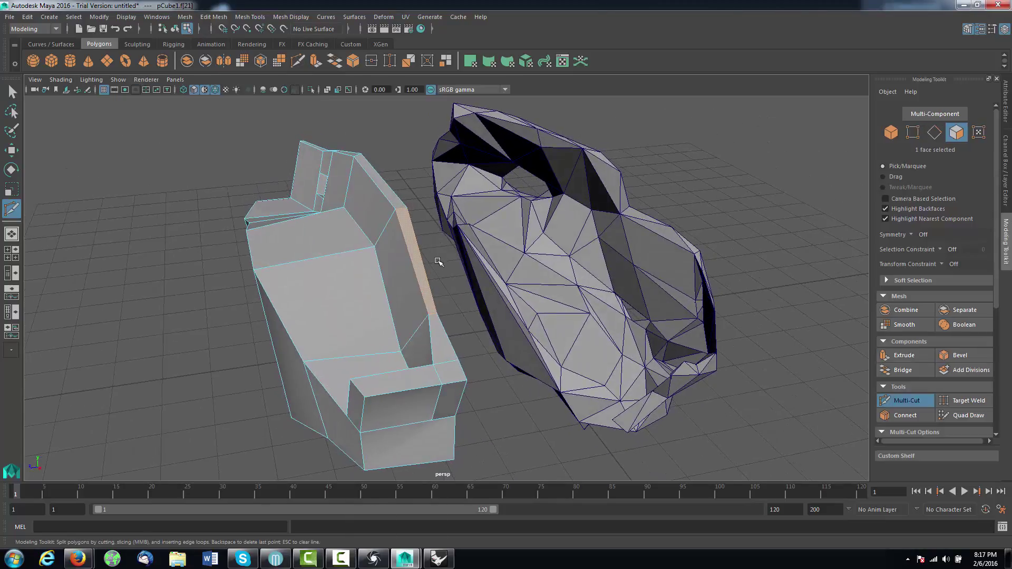
click(393, 264)
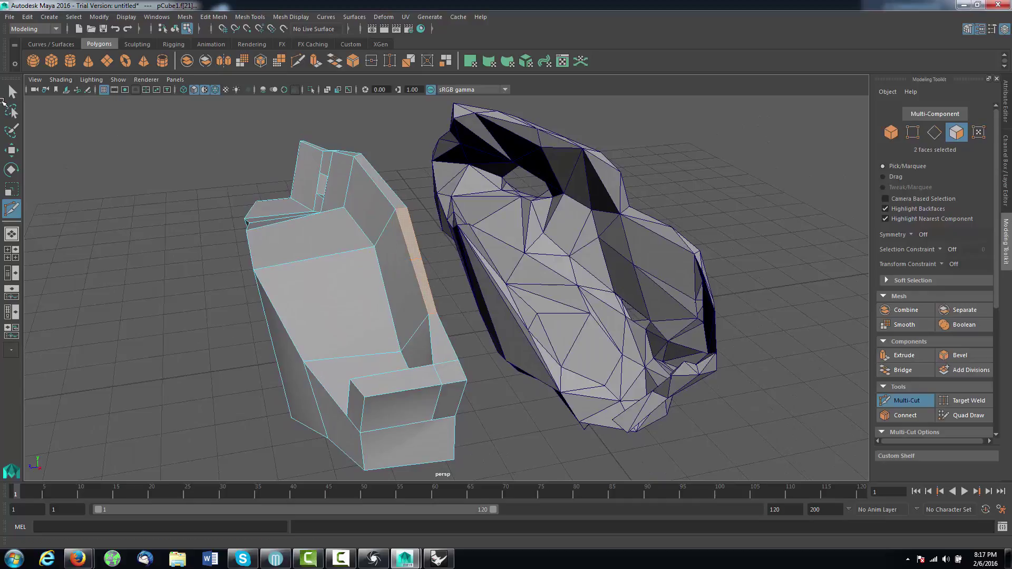
Select edge e[131] on the front slope and drag it down-right along the surface
click(12, 151)
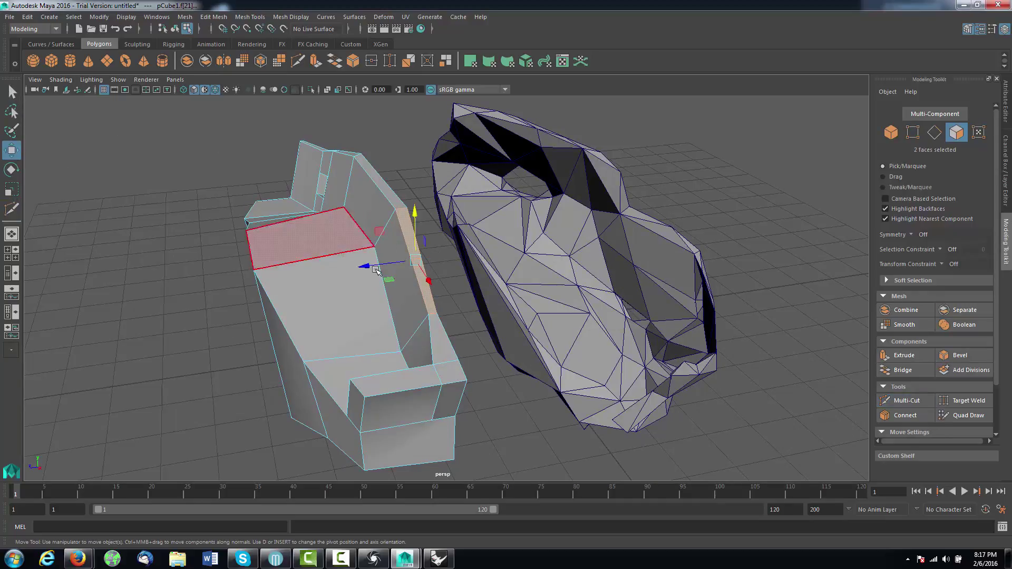
mouse_move(444, 262)
right_down()
mouse_move(413, 264)
mouse_move(443, 233)
right_up()
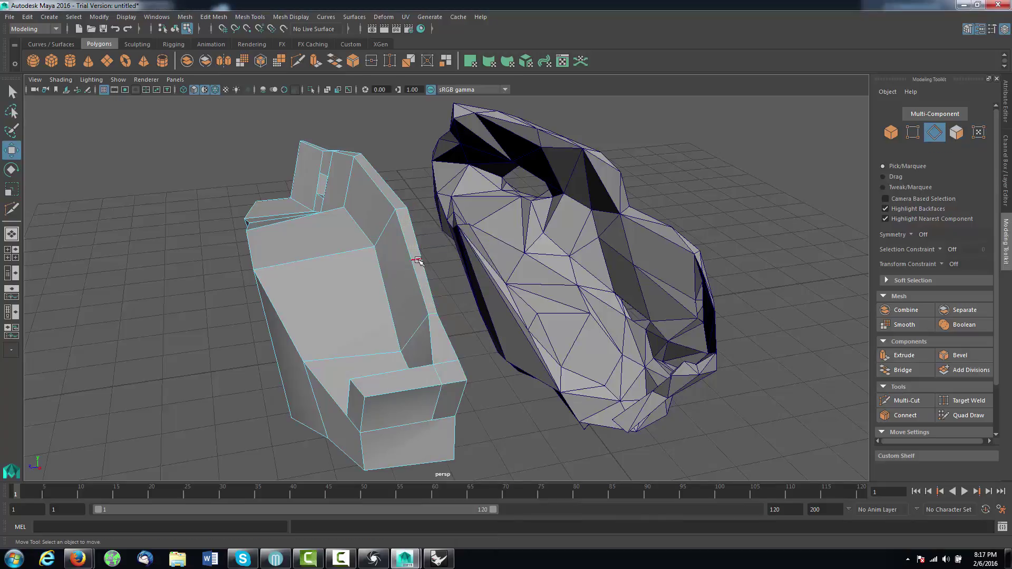
click(417, 259)
mouse_move(416, 259)
alt+mouse_down()
mouse_move(530, 236)
mouse_move(562, 181)
mouse_move(545, 205)
mouse_move(550, 216)
mouse_move(560, 205)
mouse_move(538, 213)
mouse_move(543, 198)
alt+mouse_up()
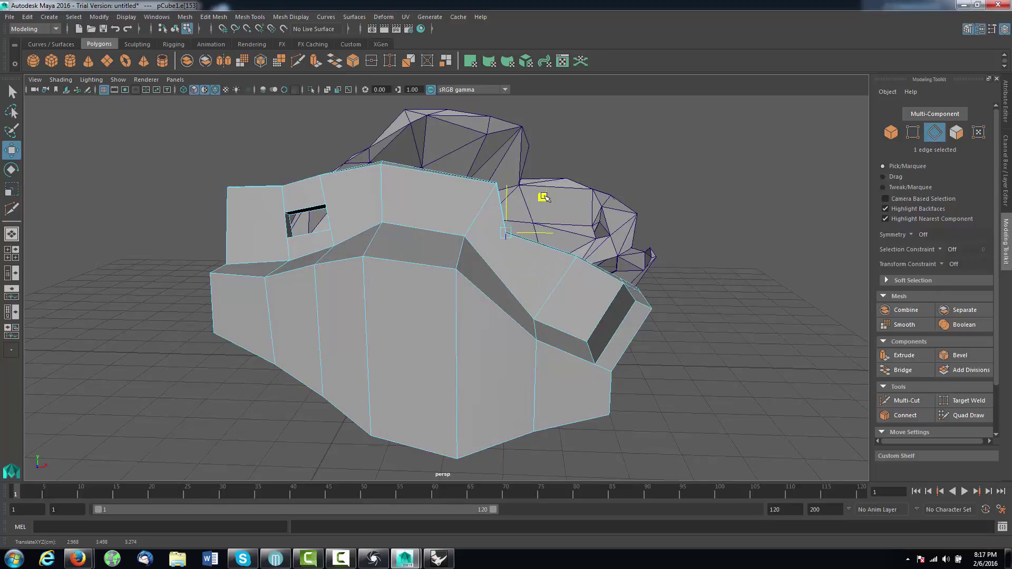
mouse_move(598, 255)
alt+mouse_down()
mouse_move(529, 251)
mouse_move(644, 271)
mouse_move(692, 292)
mouse_move(640, 290)
mouse_move(729, 296)
alt+mouse_up()
click(644, 296)
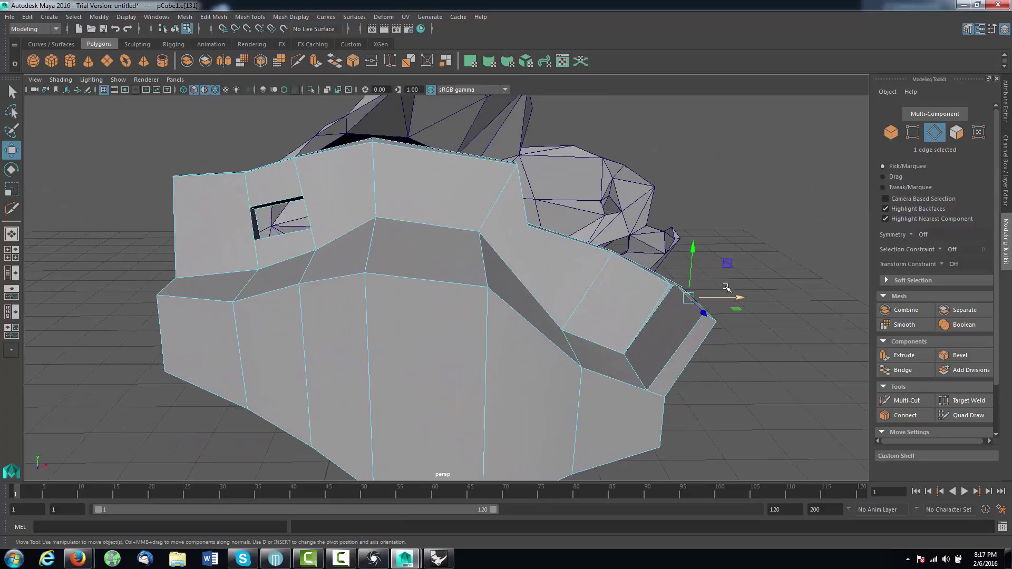
scroll(501, 203, up, 5)
mouse_move(501, 204)
alt+mouse_down()
mouse_move(514, 228)
mouse_move(661, 254)
alt+mouse_up()
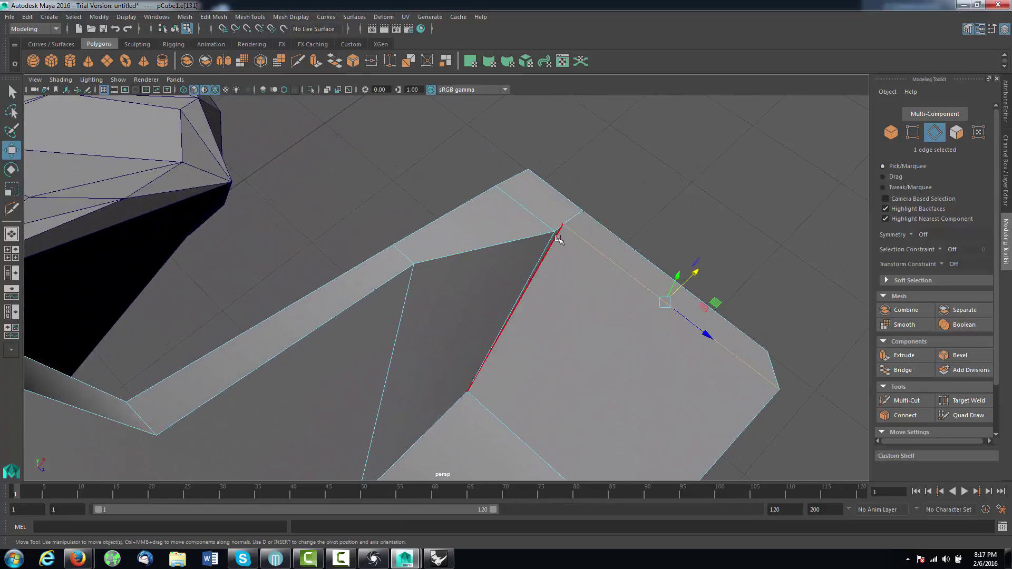
mouse_move(559, 239)
alt+mouse_down()
mouse_move(694, 229)
mouse_move(513, 172)
mouse_move(429, 210)
alt+mouse_up()
scroll(715, 214, up, 3)
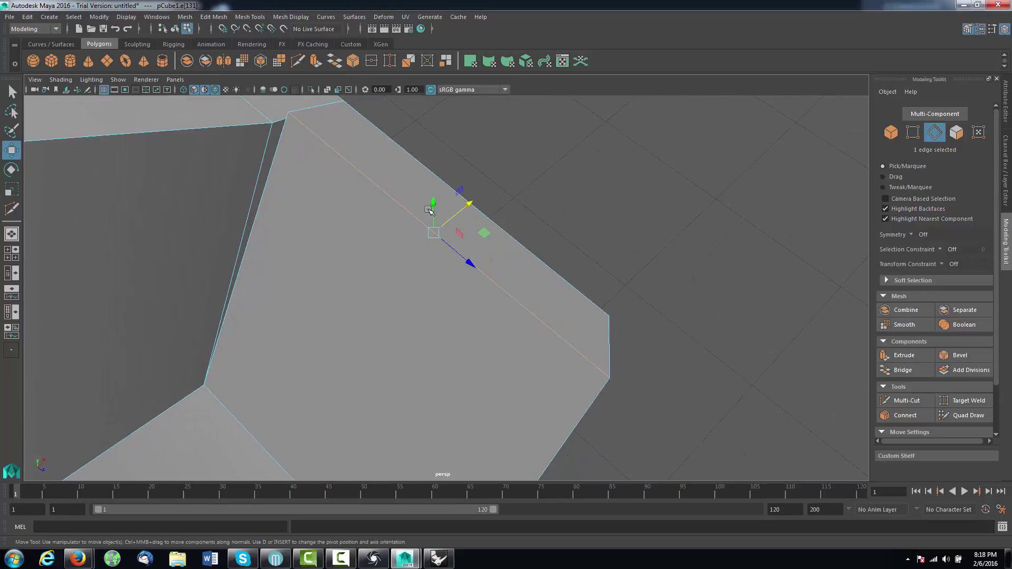
middle_drag(471, 263, 579, 355)
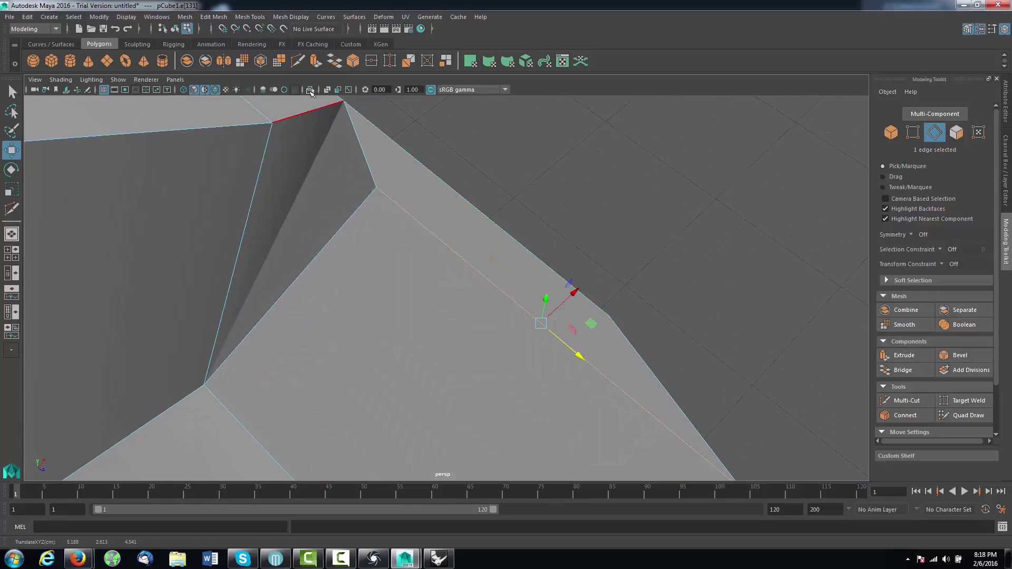
right_drag(328, 181, 328, 205)
Delete the two faces beside the folded edge
click(327, 206)
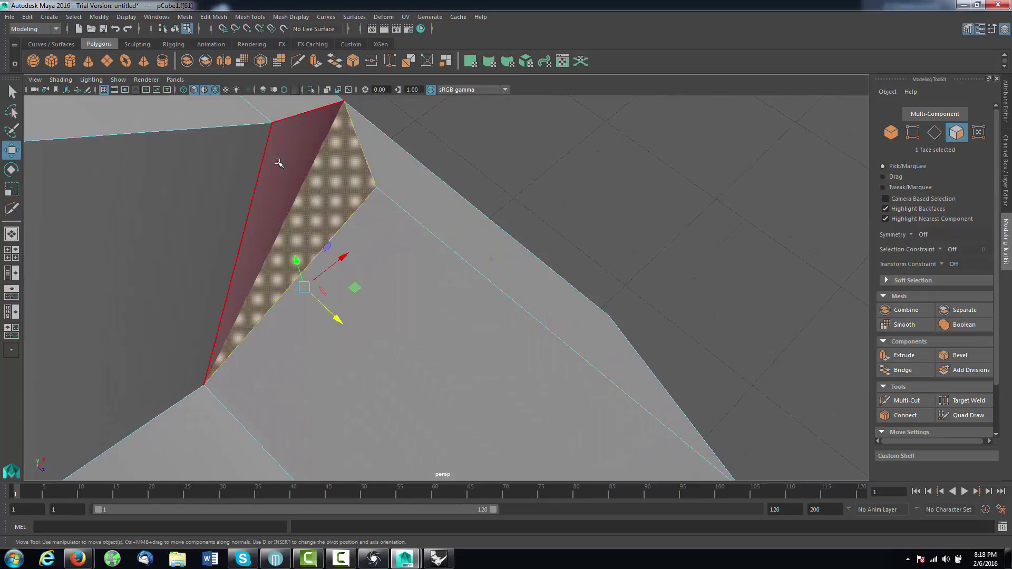
shift+click(278, 162)
key(Delete)
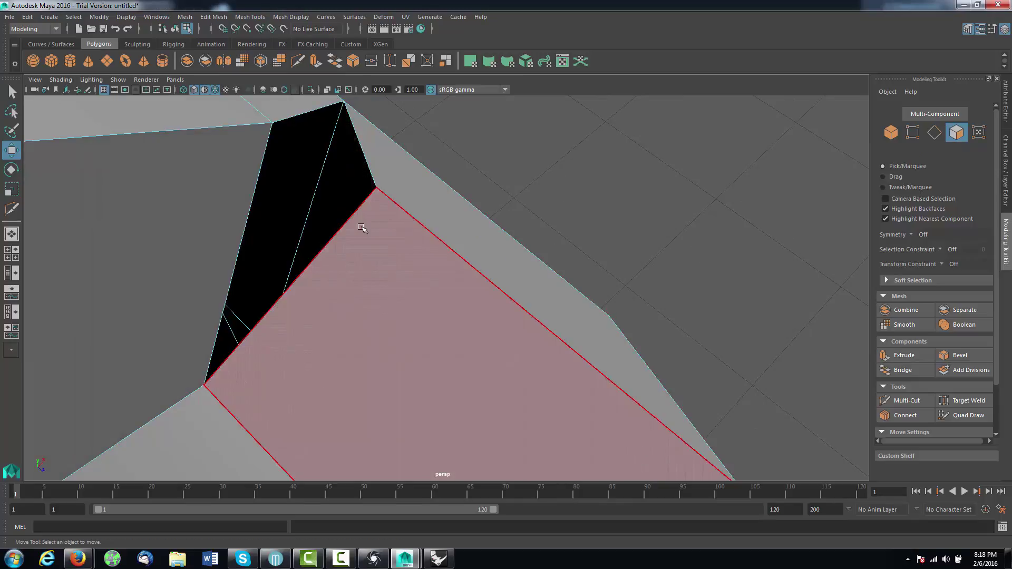
Merge the two vertices at the sliver's tip to close the dark gap
mouse_move(362, 227)
right_down()
mouse_move(364, 215)
mouse_move(310, 228)
right_up()
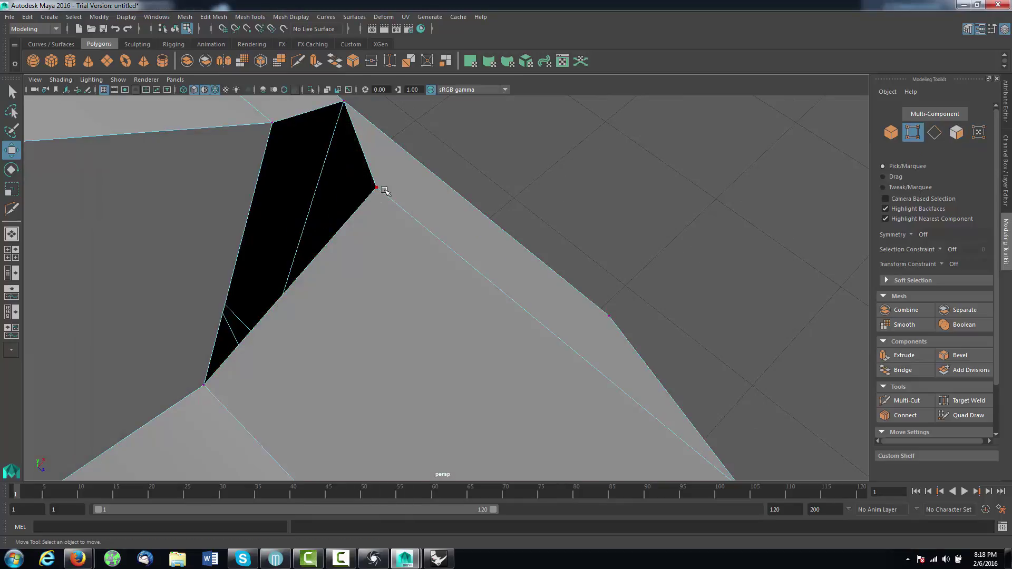
click(378, 189)
click(381, 188)
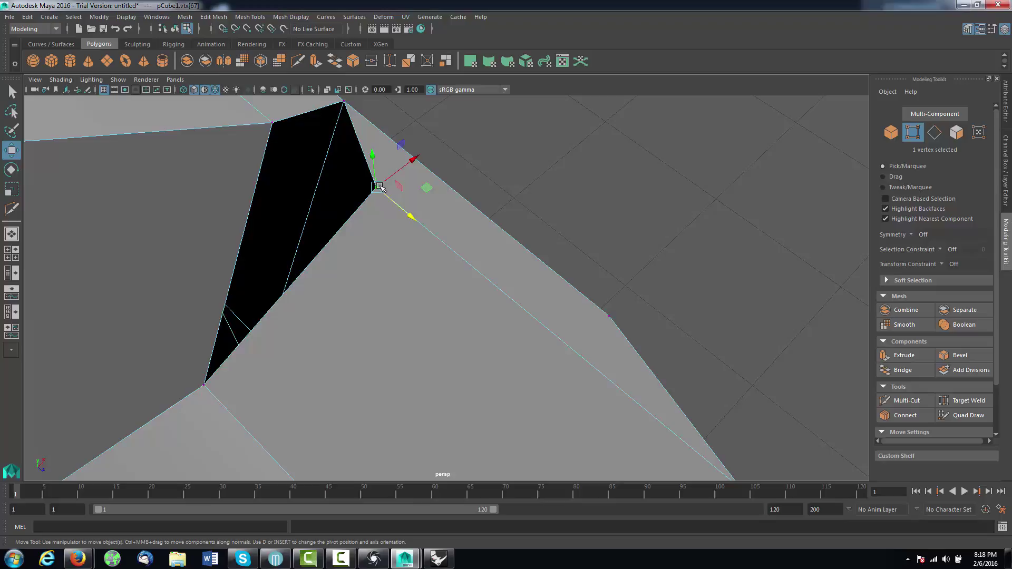
shift+click(274, 124)
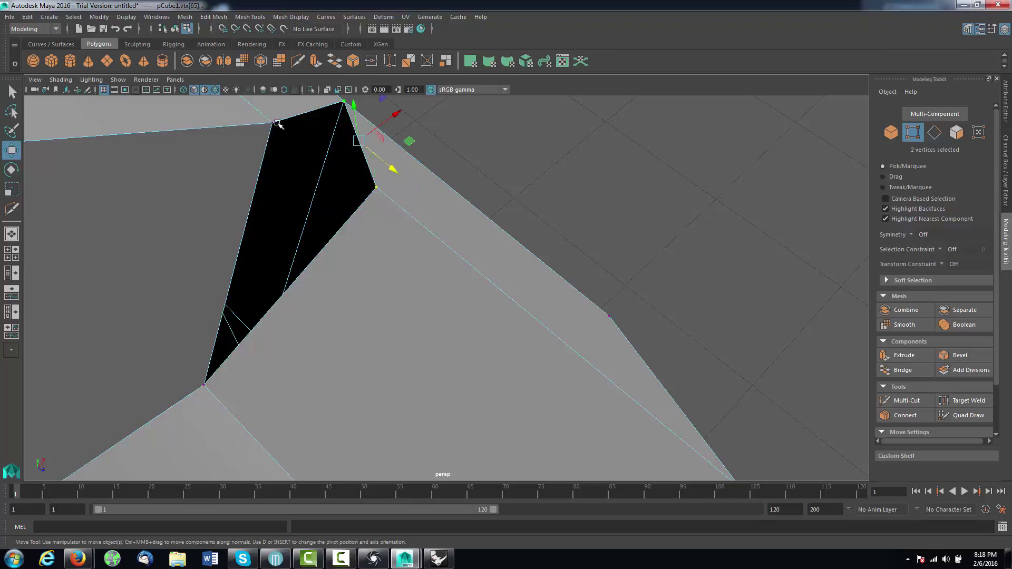
click(493, 155)
click(268, 123)
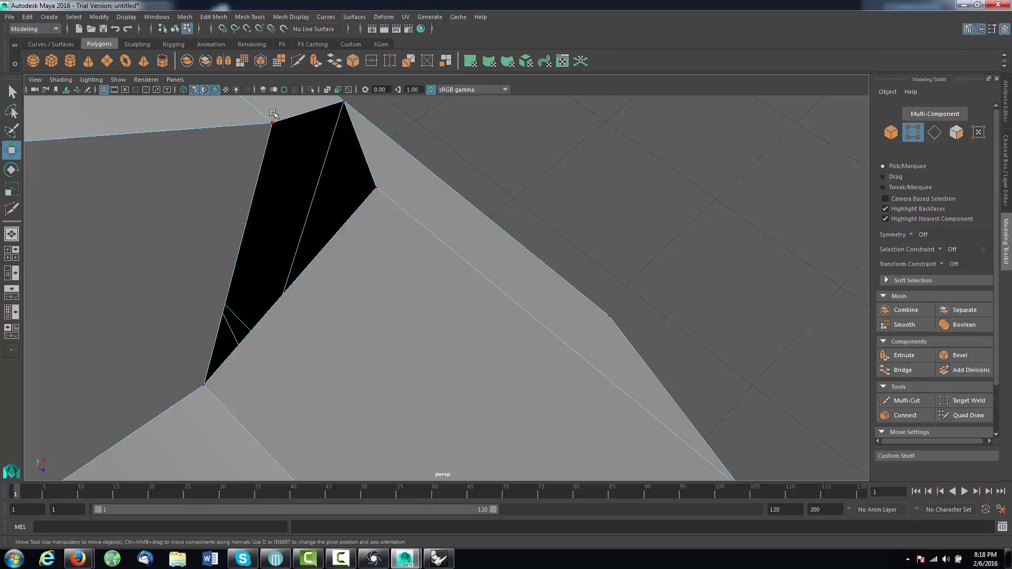
shift+click(379, 183)
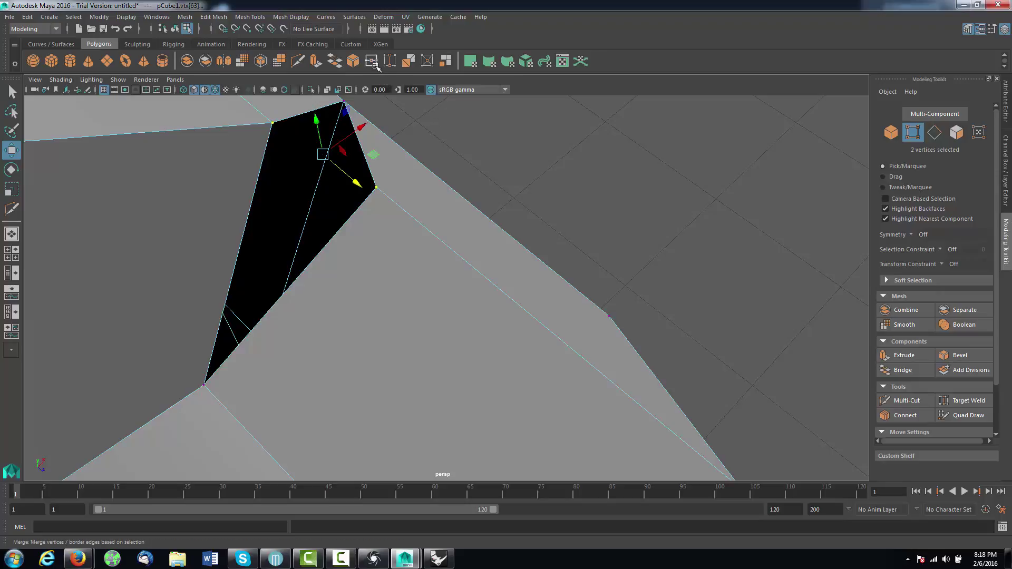
shift+right_drag(481, 124, 549, 170)
click(581, 232)
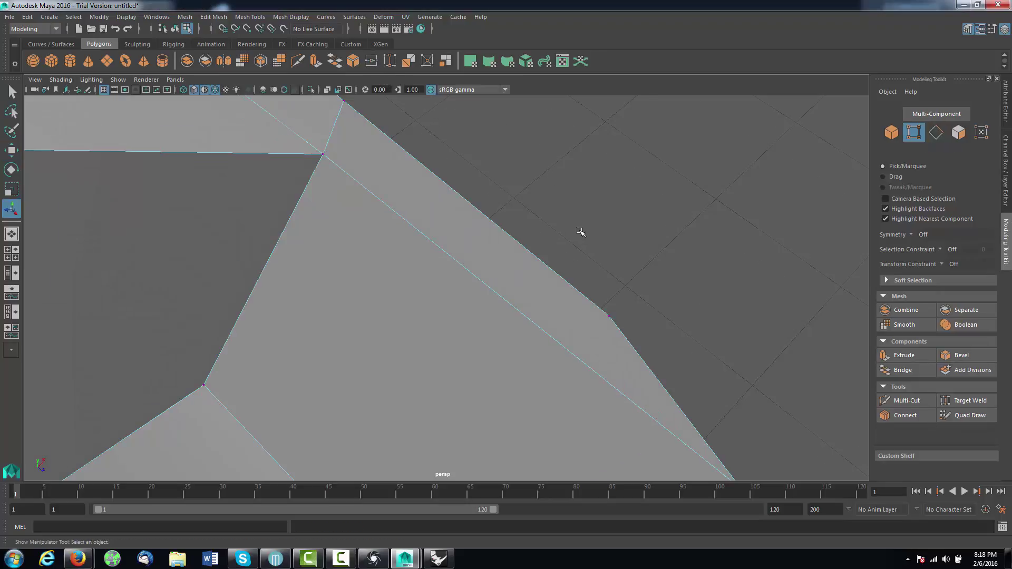
mouse_move(580, 231)
alt+mouse_down()
mouse_move(469, 201)
mouse_move(364, 232)
alt+mouse_up()
click(356, 222)
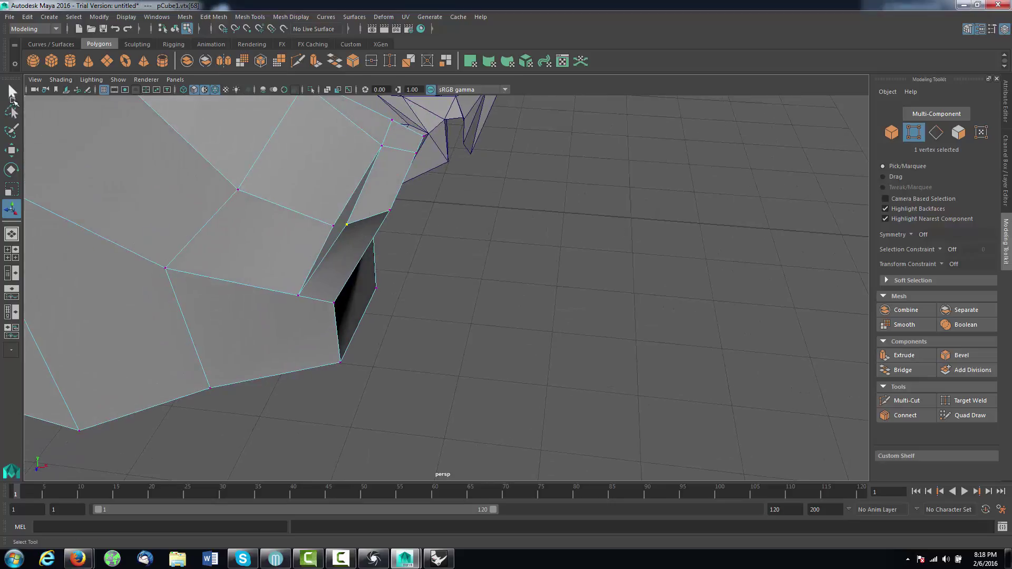
Move the box mesh's front corner vertex up and outward, then left along X
click(19, 149)
mouse_move(374, 248)
middle_down()
mouse_move(378, 235)
mouse_move(406, 226)
middle_up()
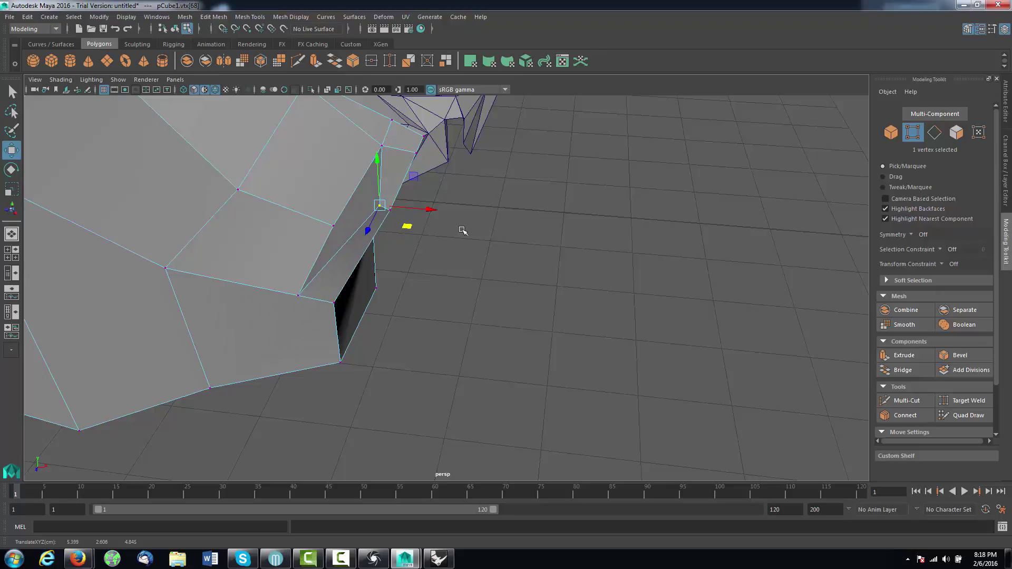
mouse_move(463, 231)
alt+mouse_down()
mouse_move(391, 221)
mouse_move(444, 208)
mouse_move(538, 207)
mouse_move(531, 136)
mouse_move(529, 152)
mouse_move(575, 178)
mouse_move(536, 174)
alt+mouse_up()
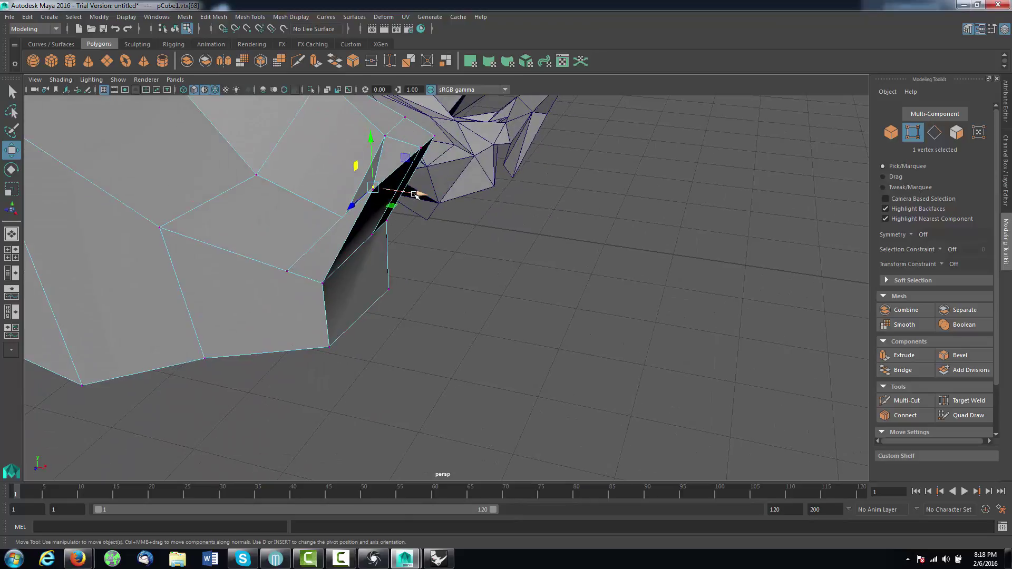
drag(439, 218, 438, 216)
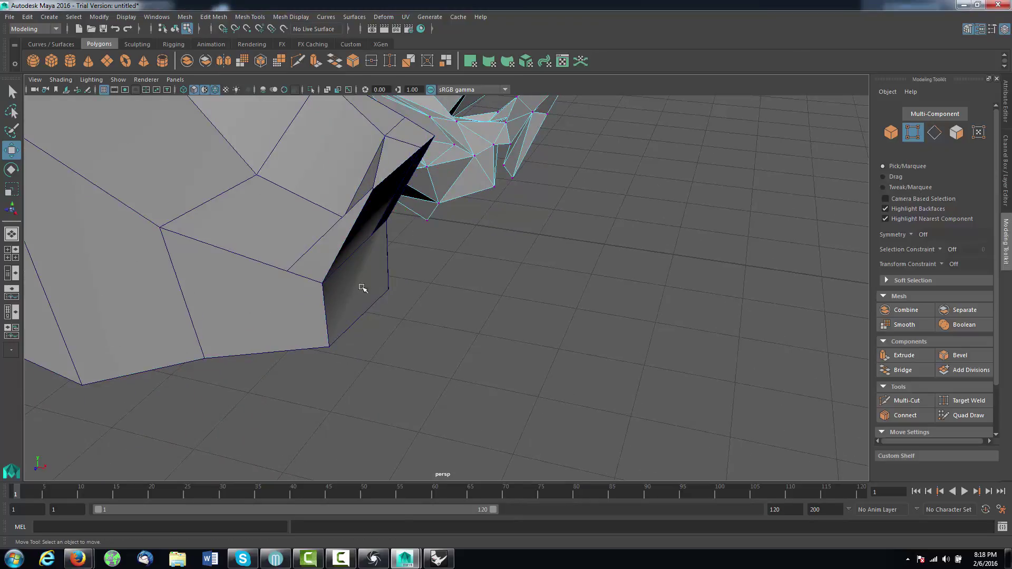
click(340, 291)
mouse_move(420, 195)
mouse_down()
mouse_move(385, 134)
mouse_move(379, 271)
mouse_move(331, 325)
mouse_up()
Reposition the neighbouring corner vertices up, down and outward along the lower edge
click(388, 136)
middle_drag(342, 325, 360, 230)
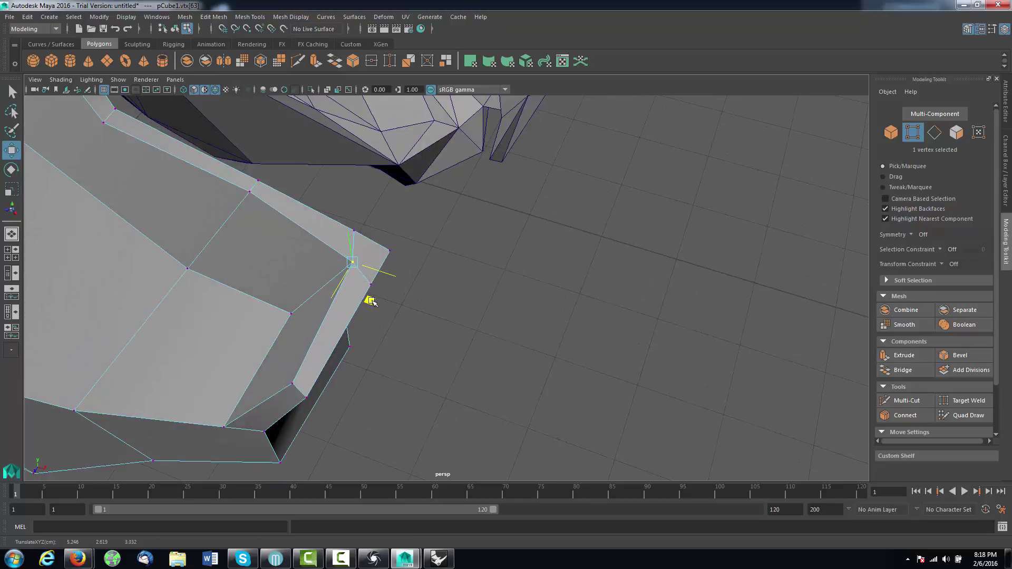
click(354, 231)
middle_drag(370, 269, 373, 277)
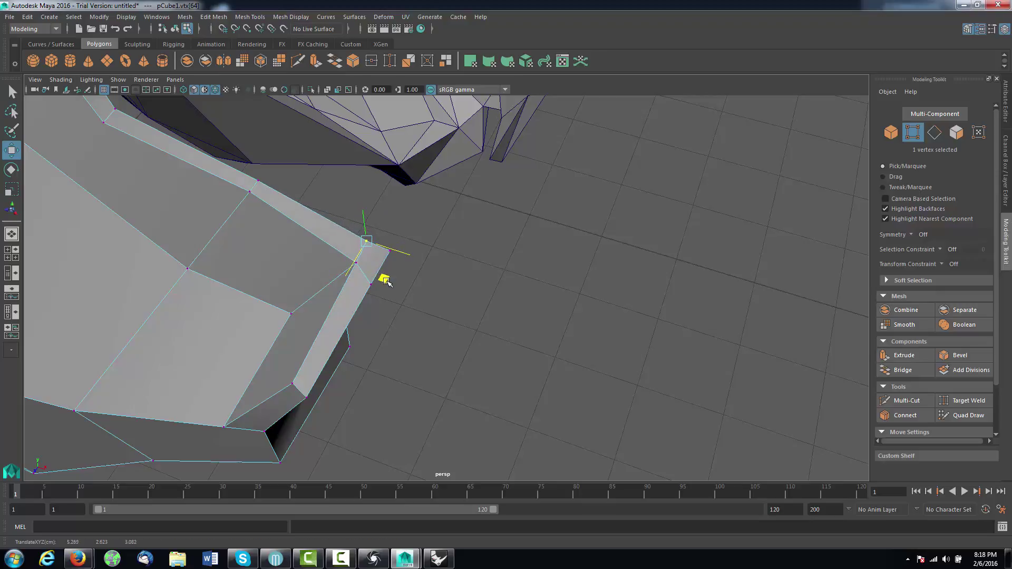
click(355, 263)
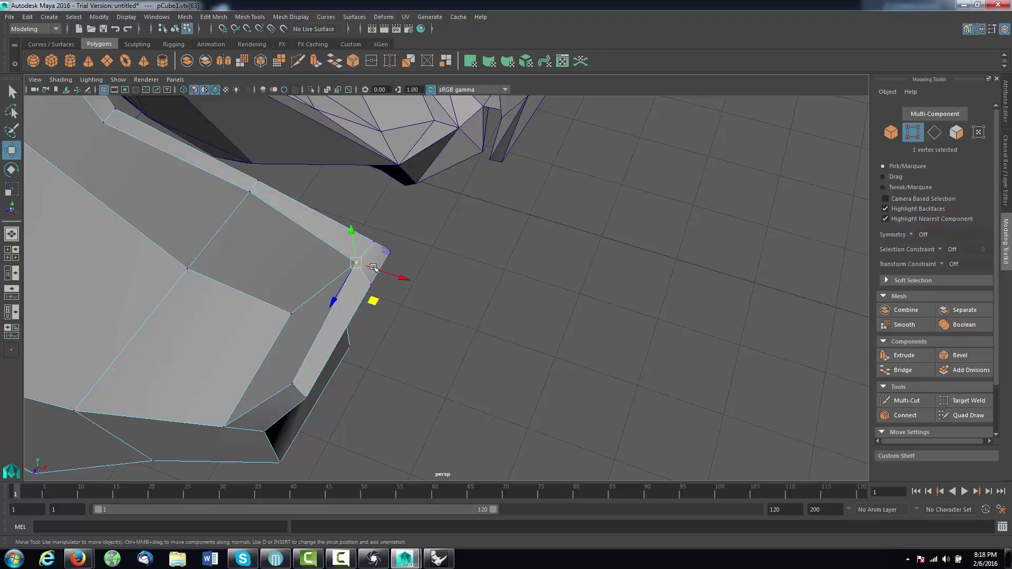
mouse_move(374, 302)
alt+mouse_down()
mouse_move(488, 267)
mouse_move(429, 207)
mouse_move(411, 206)
alt+mouse_up()
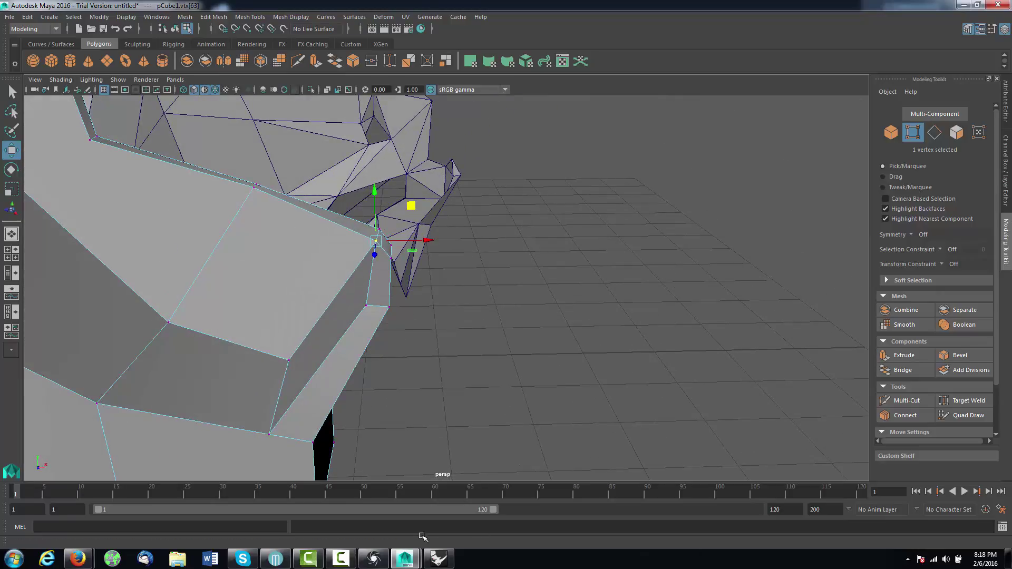
click(348, 558)
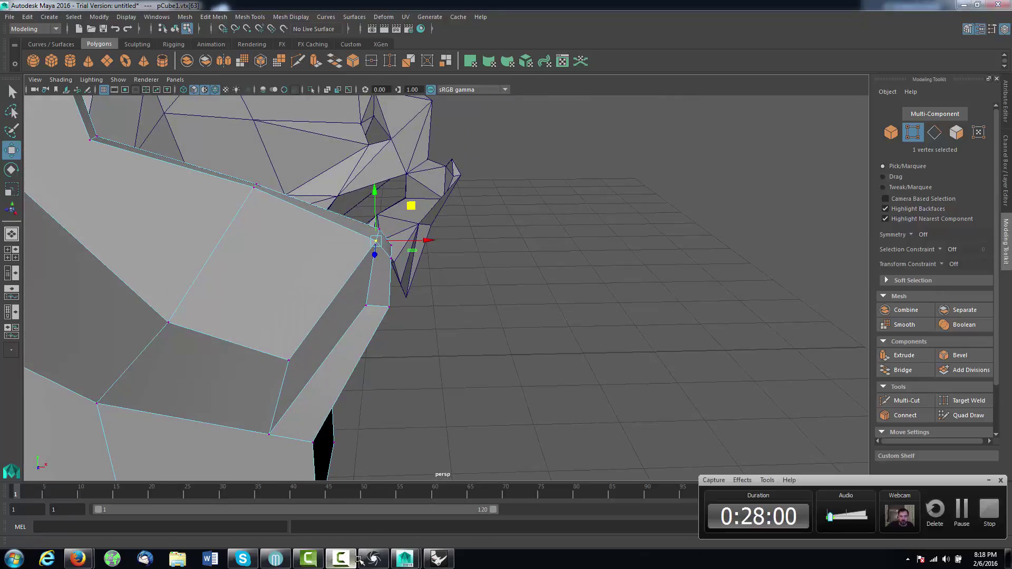
Orbit the scan to a flatter side-on angle and return to the Dashboard
click(962, 510)
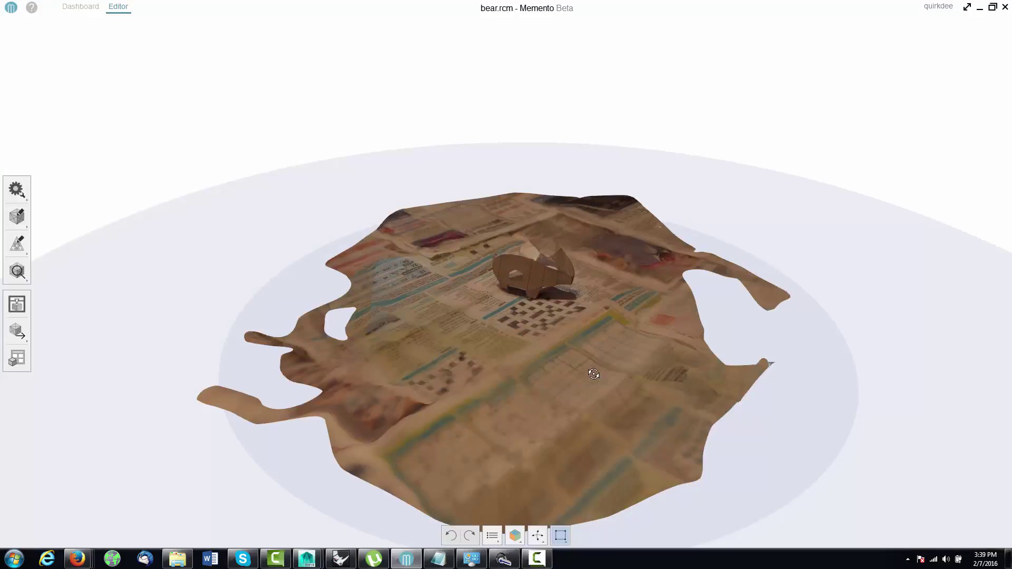
mouse_move(601, 373)
mouse_down()
mouse_move(613, 350)
mouse_move(487, 353)
mouse_move(423, 371)
mouse_up()
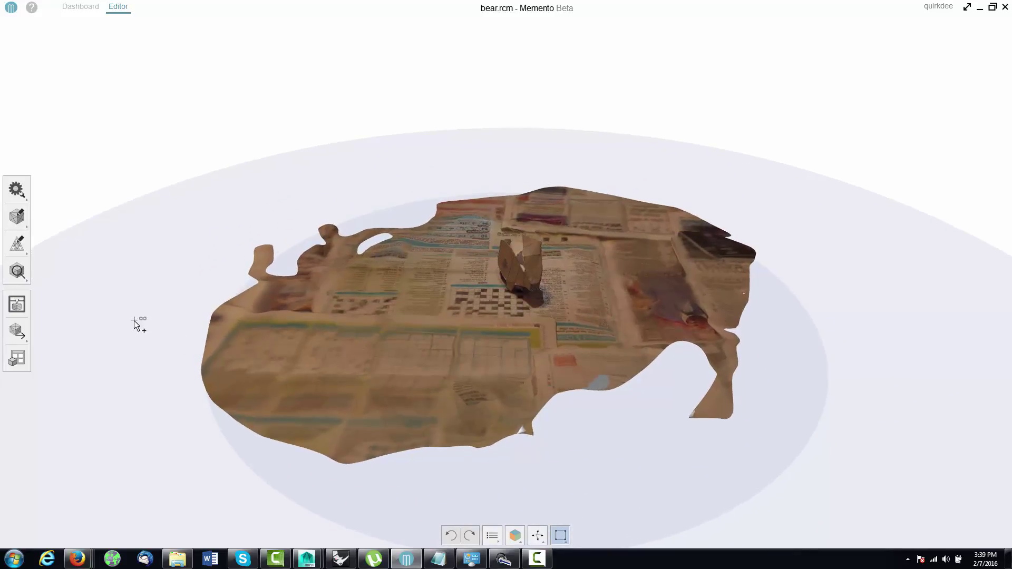
mouse_move(605, 312)
mouse_down()
mouse_move(590, 291)
mouse_move(714, 304)
mouse_up()
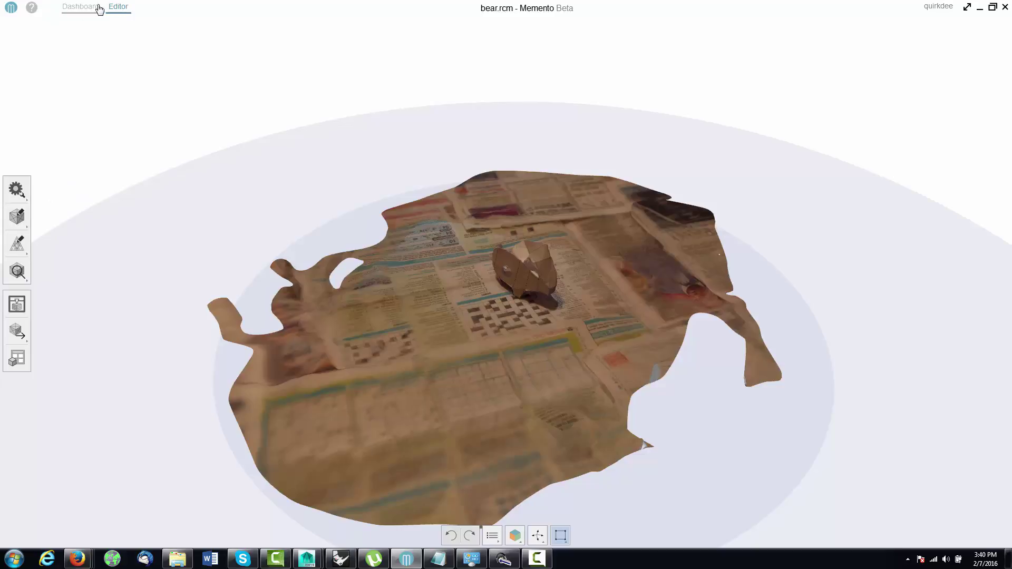
click(97, 8)
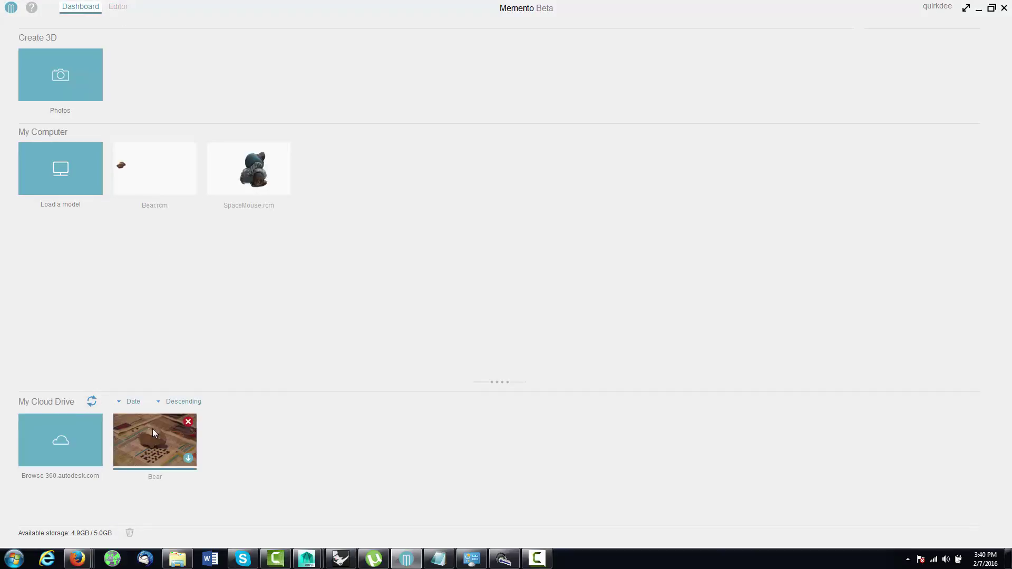
Open Bear.rcm from the Dashboard and orbit to a high oblique view
click(145, 170)
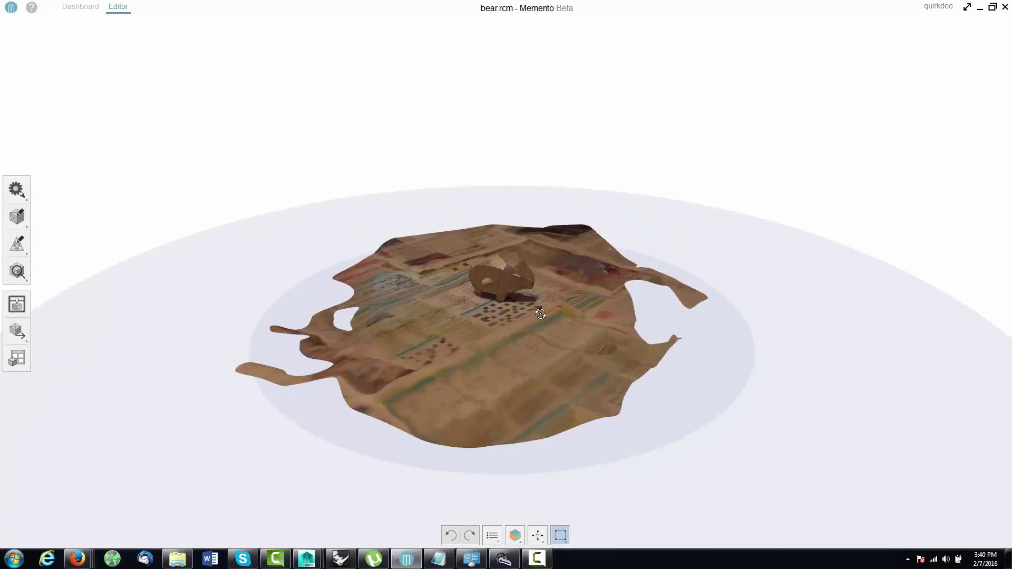
mouse_move(606, 271)
mouse_down()
mouse_move(513, 310)
mouse_move(452, 303)
mouse_up()
scroll(513, 310, up, 3)
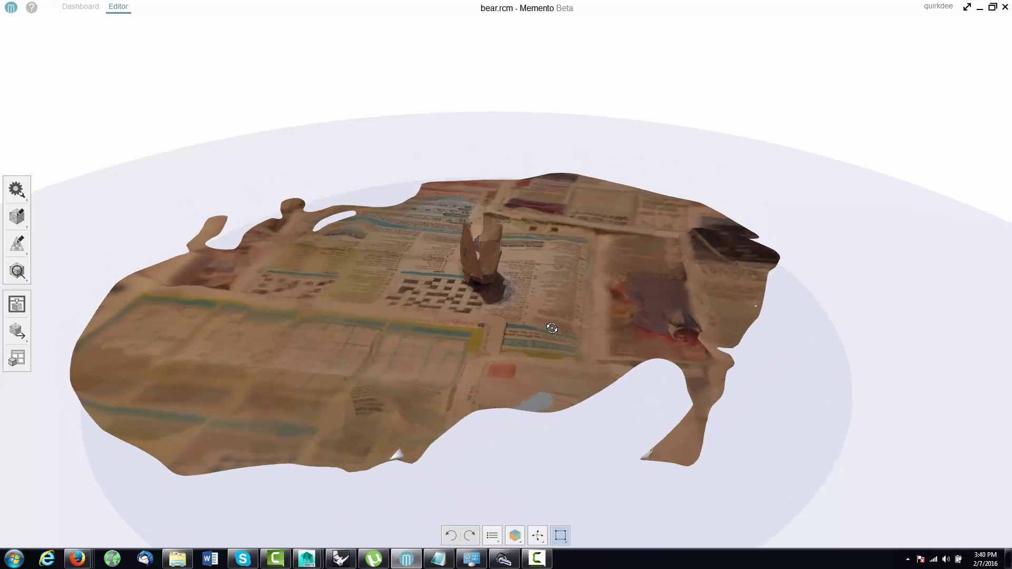
Box-select and delete the right half of the newspaper base, then the leftover strip
click(17, 217)
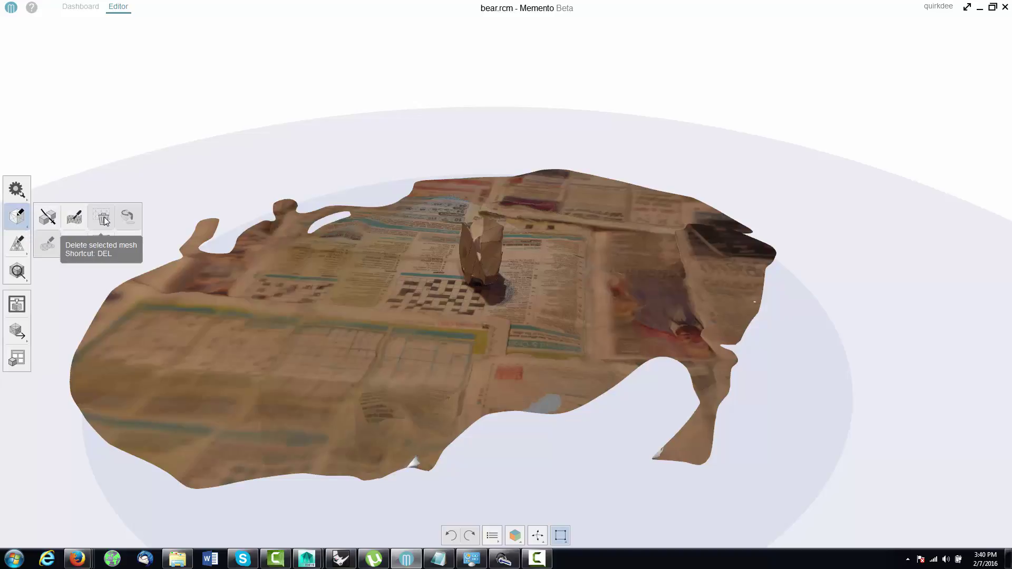
drag(845, 176, 513, 491)
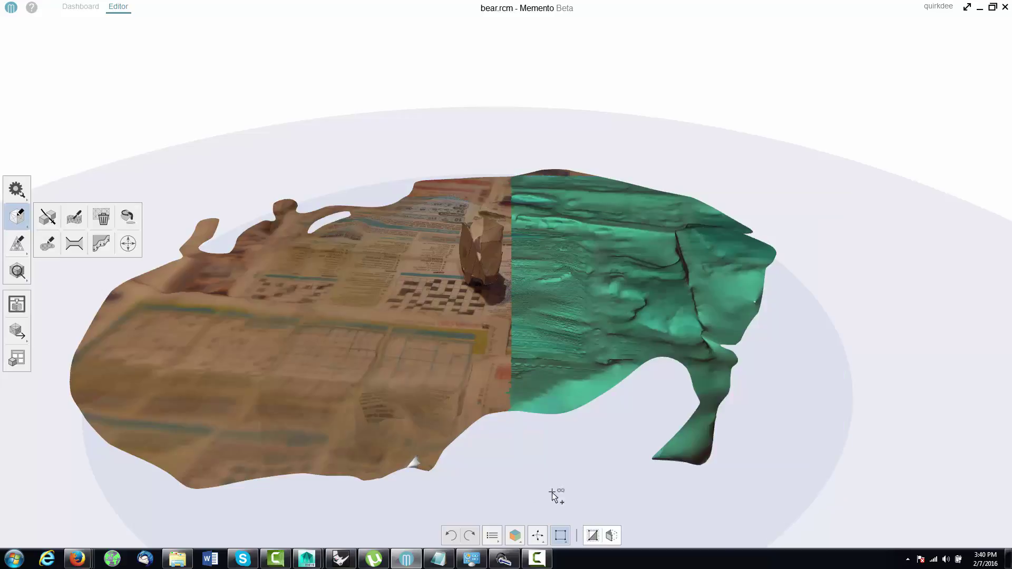
click(104, 218)
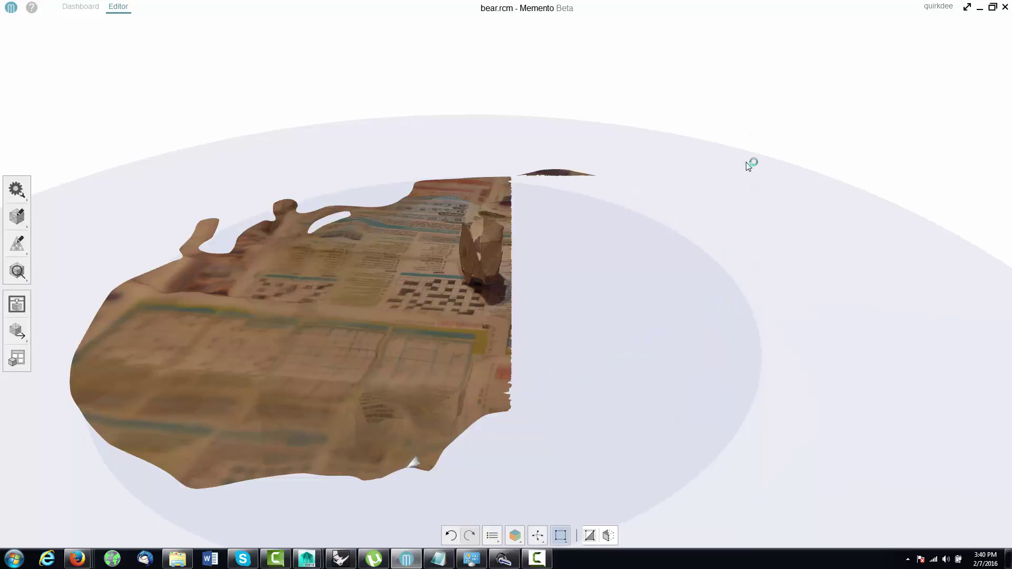
mouse_move(758, 145)
mouse_down()
mouse_move(624, 217)
mouse_move(511, 343)
mouse_up()
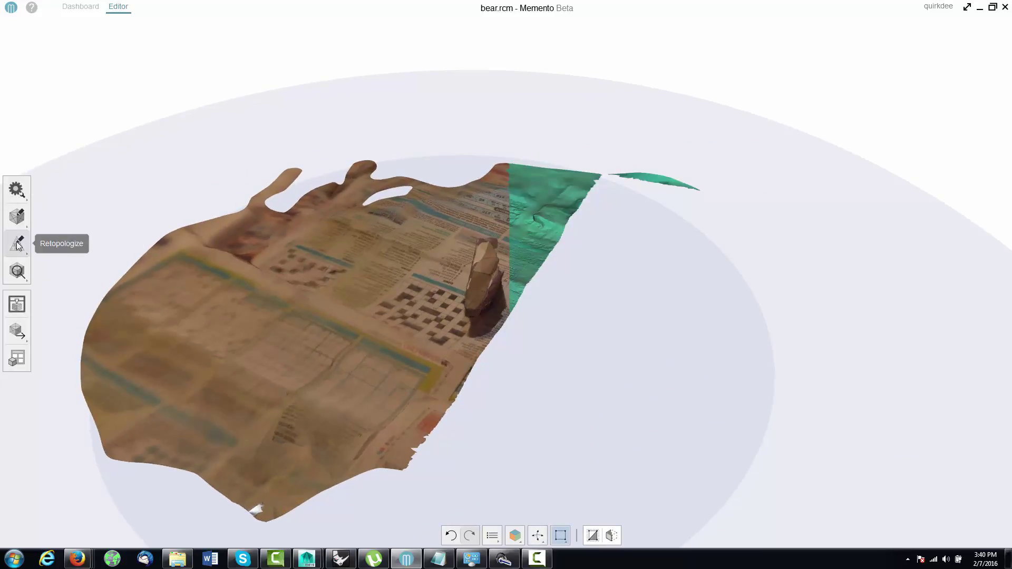
click(16, 216)
click(99, 219)
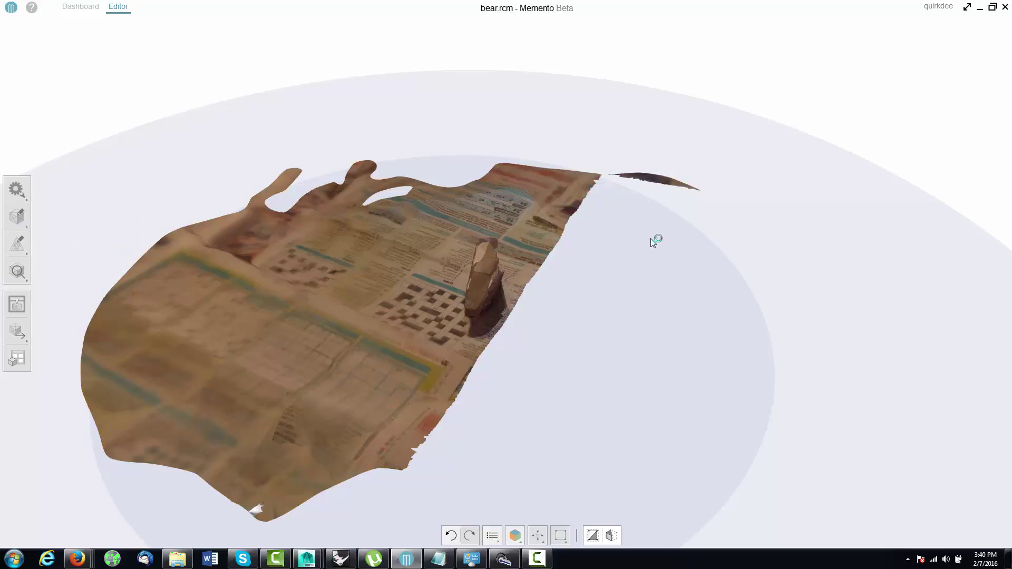
drag(656, 240, 436, 236)
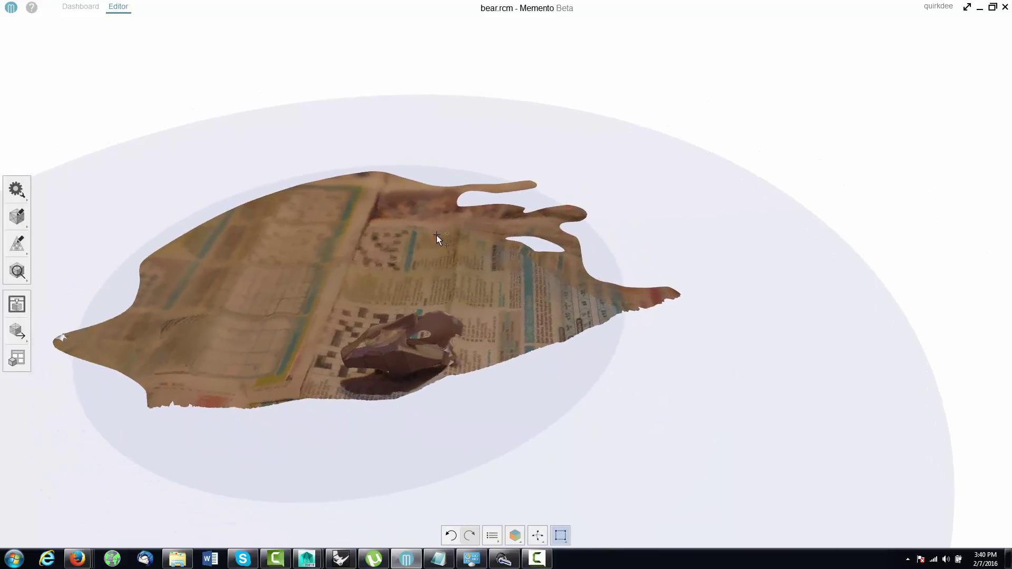
Delete the right side of the newspaper base from the bear scan
drag(818, 398, 467, 136)
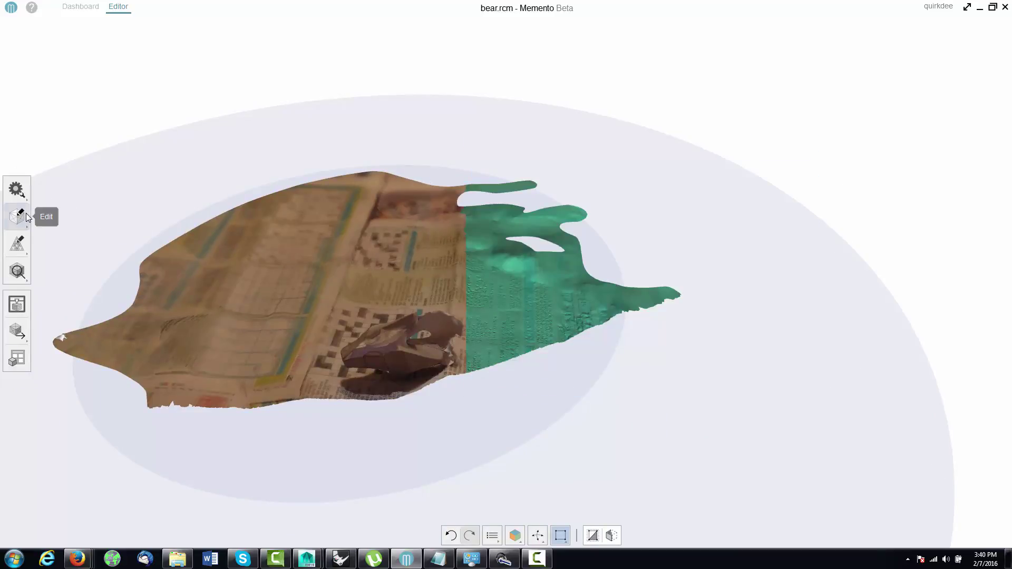
click(18, 217)
click(99, 220)
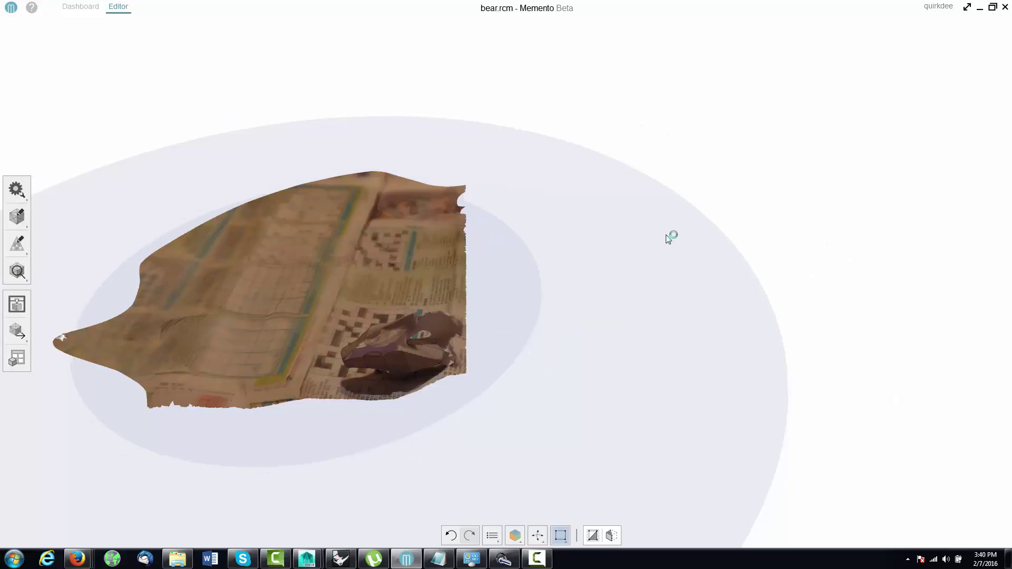
mouse_move(617, 235)
mouse_down()
mouse_move(372, 253)
mouse_move(527, 222)
mouse_up()
Delete the large newspaper area beside the bear, then the long flat newspaper strip
mouse_move(799, 428)
mouse_down()
mouse_move(594, 220)
mouse_move(332, 110)
mouse_up()
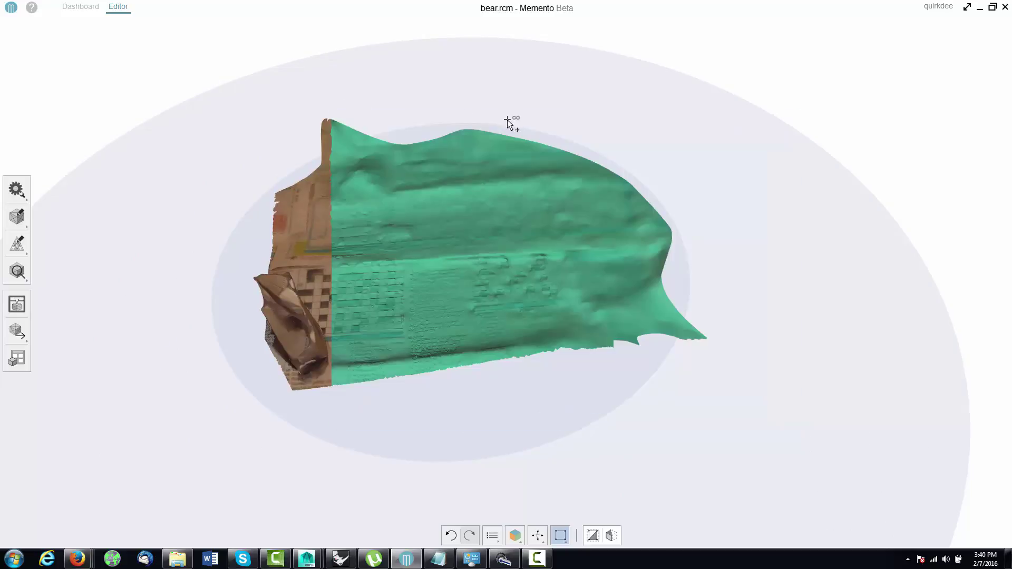
click(17, 216)
click(97, 219)
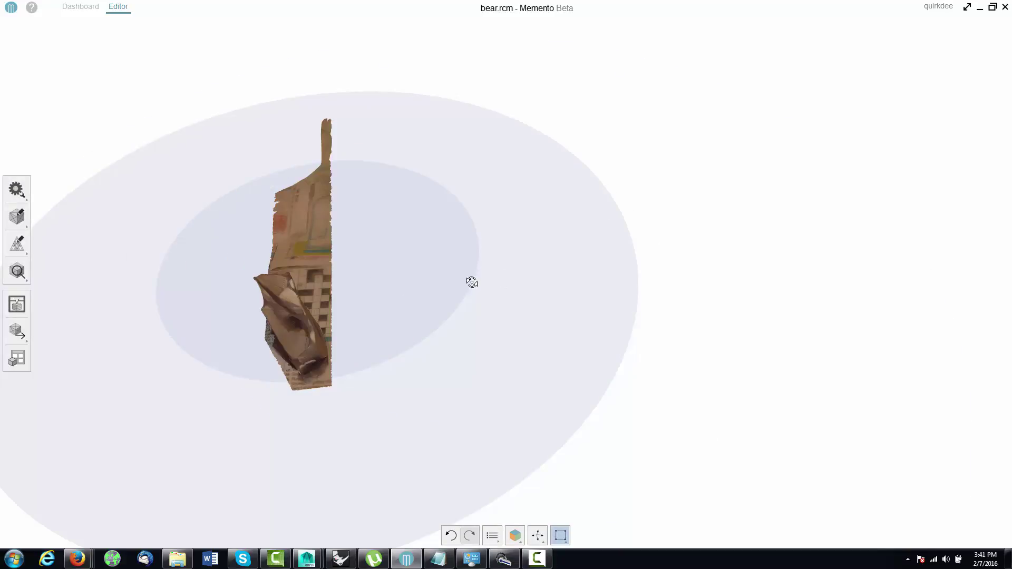
mouse_move(469, 282)
middle_down()
mouse_move(288, 305)
mouse_move(185, 337)
middle_up()
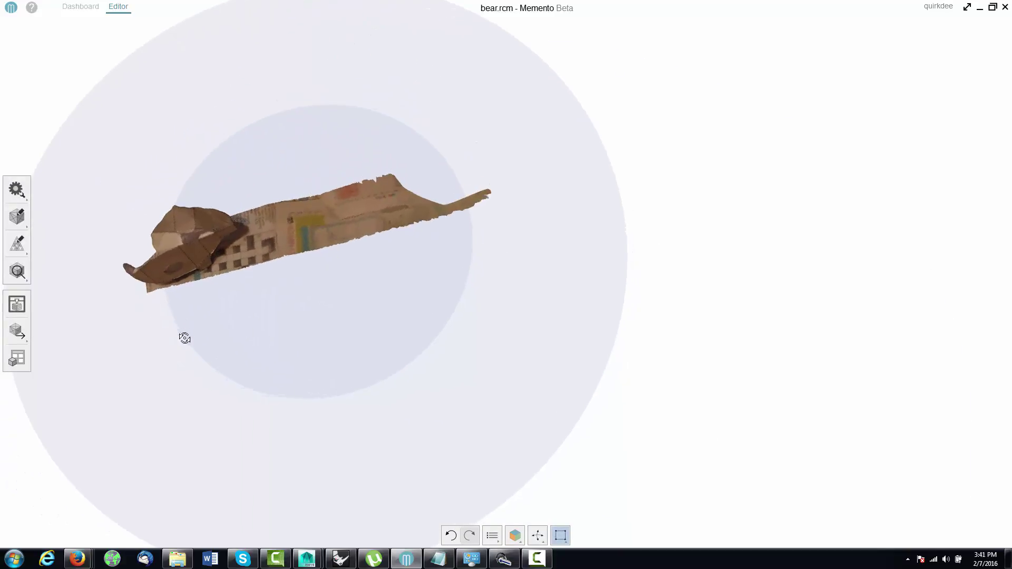
drag(561, 316, 241, 99)
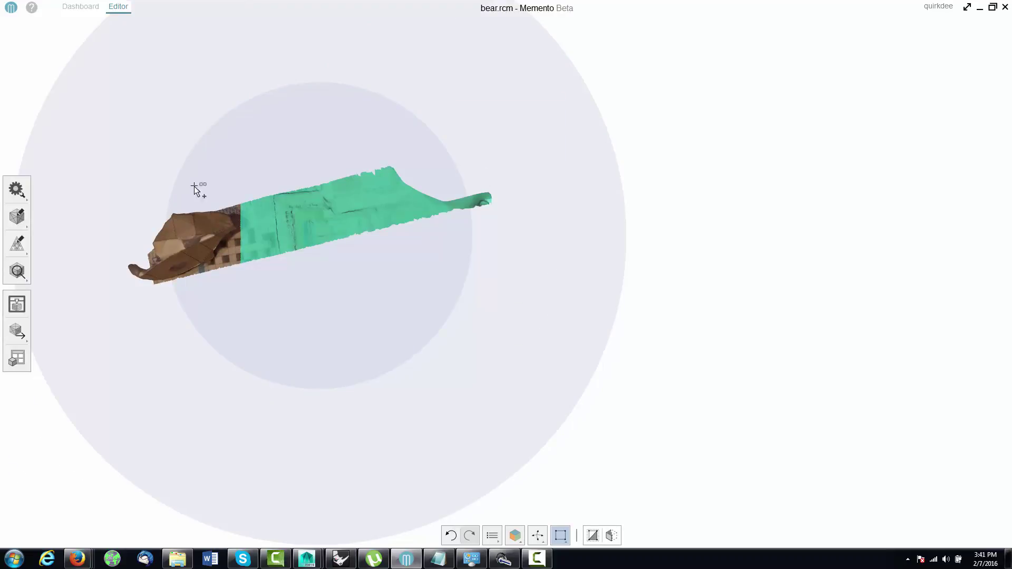
click(21, 217)
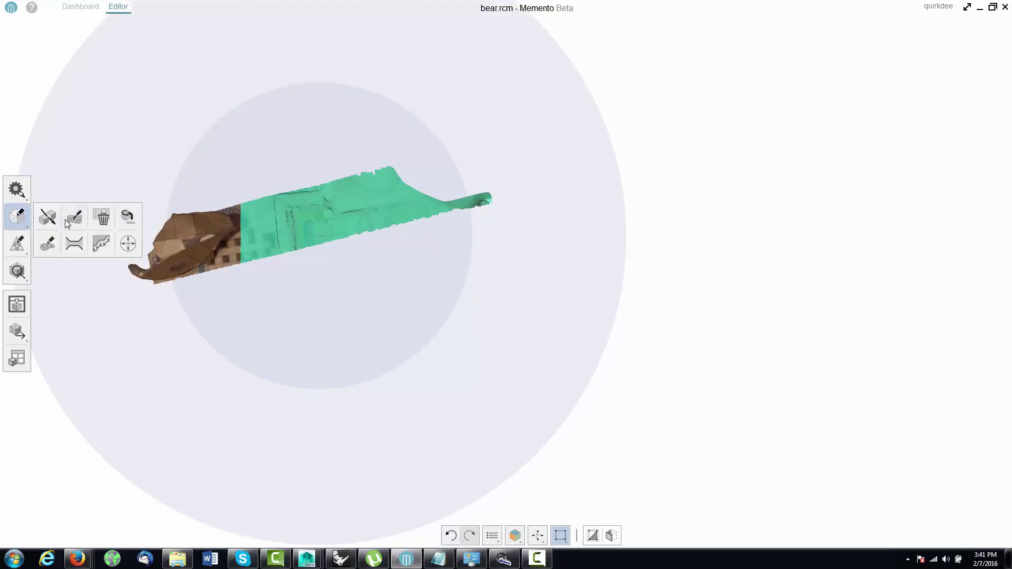
click(99, 225)
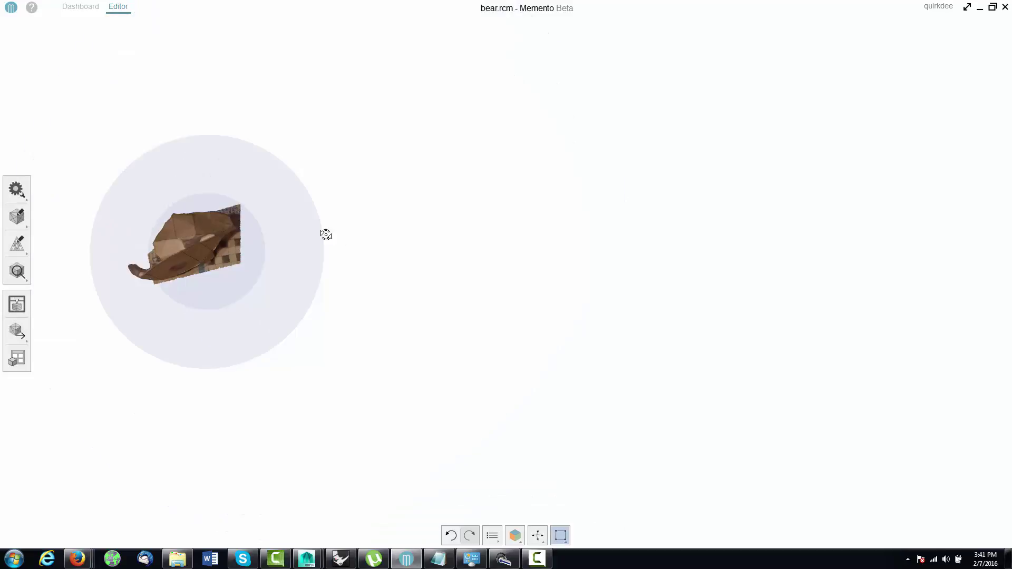
middle_drag(325, 232, 159, 193)
Delete the newspaper flap beside the bear's base
scroll(159, 193, up, 5)
mouse_move(169, 283)
middle_down()
mouse_move(340, 208)
mouse_move(368, 208)
mouse_move(402, 258)
middle_up()
mouse_move(446, 366)
mouse_down()
mouse_move(297, 262)
mouse_move(296, 247)
mouse_up()
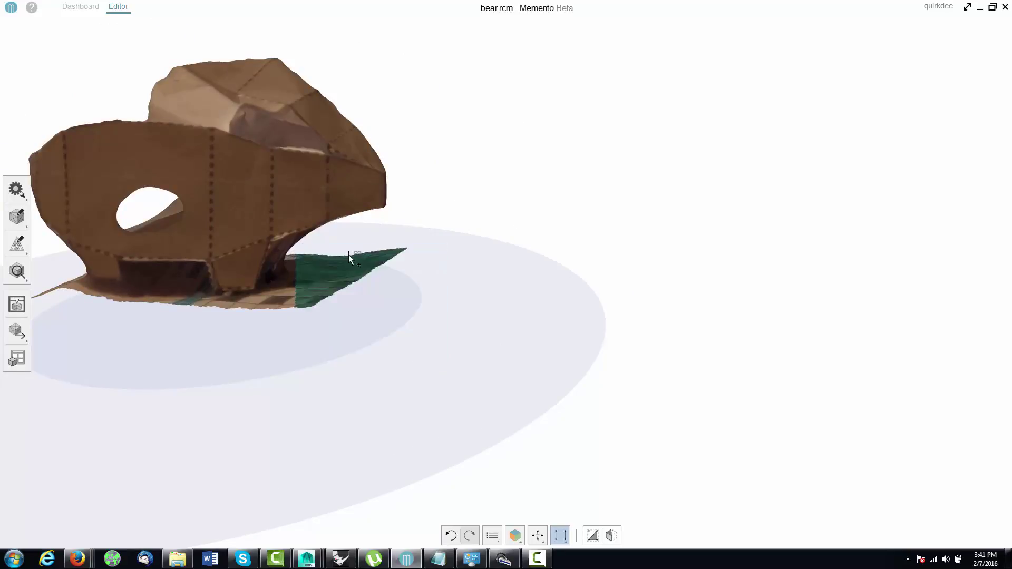
click(17, 214)
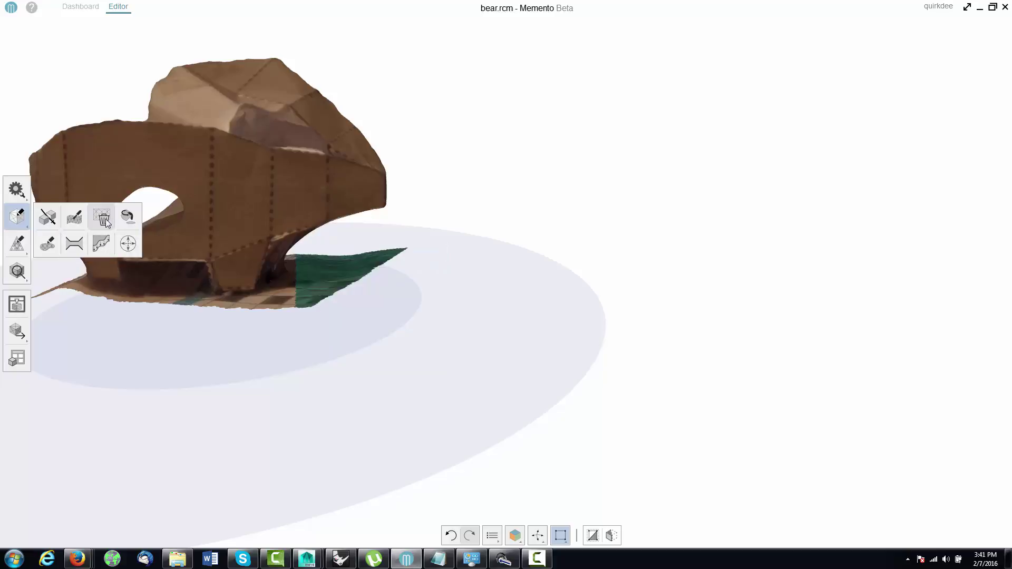
click(104, 218)
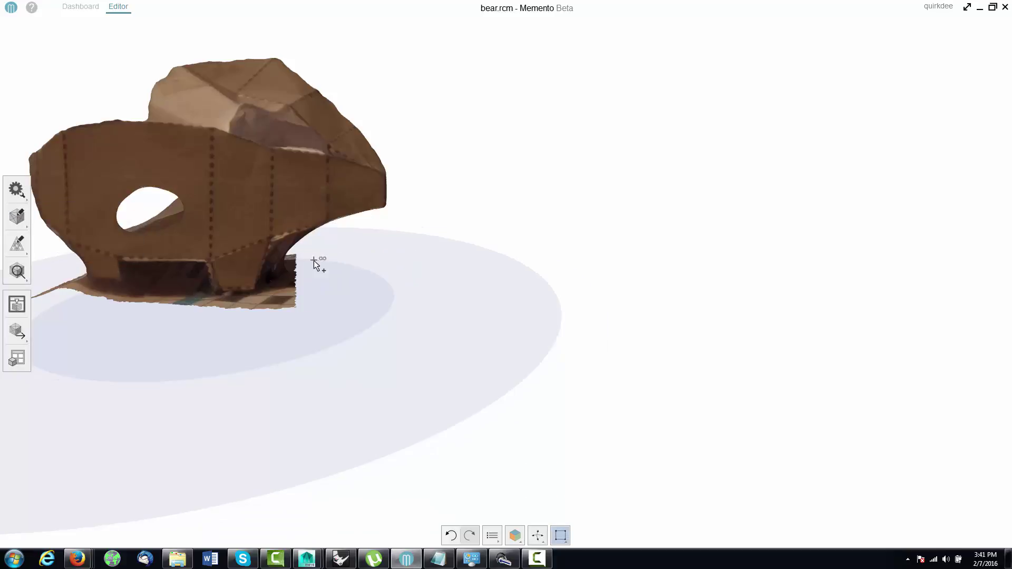
mouse_move(314, 261)
middle_down()
mouse_move(376, 262)
mouse_move(83, 247)
mouse_move(118, 236)
middle_up()
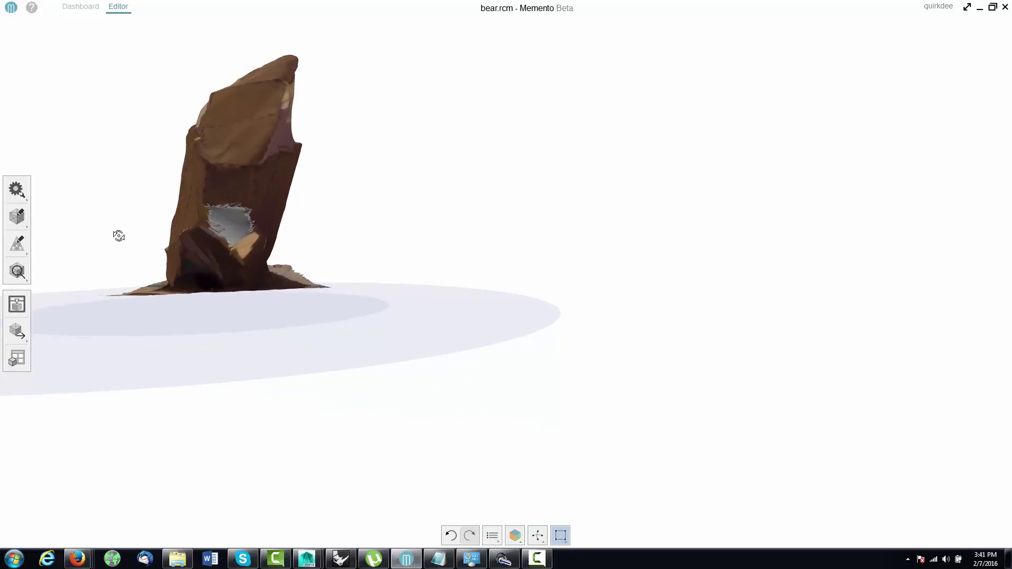
Remove the newspaper remnants and the strip running along the base
drag(378, 333, 278, 263)
mouse_move(17, 217)
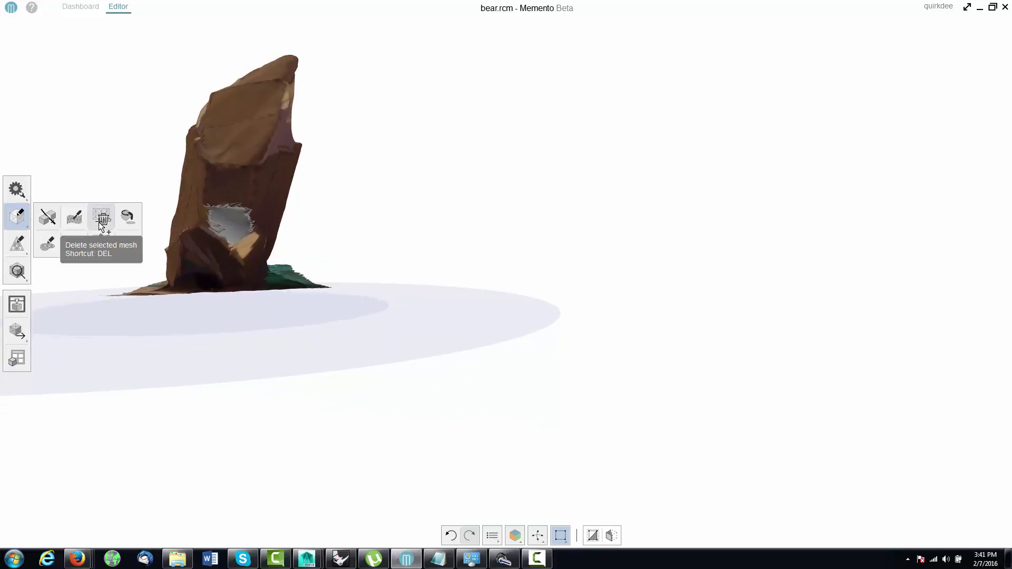
click(101, 219)
mouse_move(371, 238)
middle_down()
mouse_move(453, 310)
mouse_move(153, 346)
middle_up()
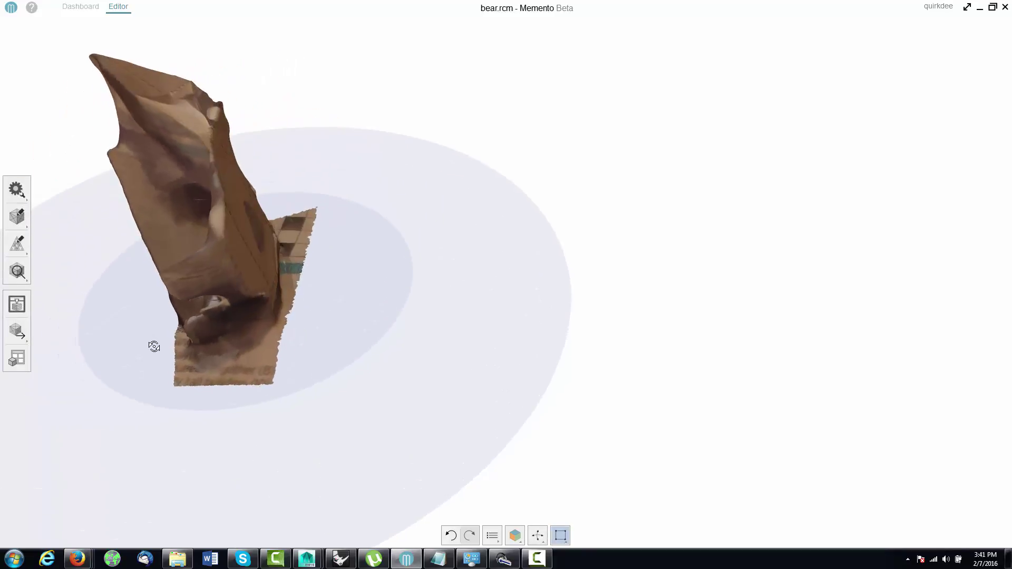
mouse_move(357, 457)
mouse_down()
mouse_move(211, 409)
mouse_move(112, 349)
mouse_up()
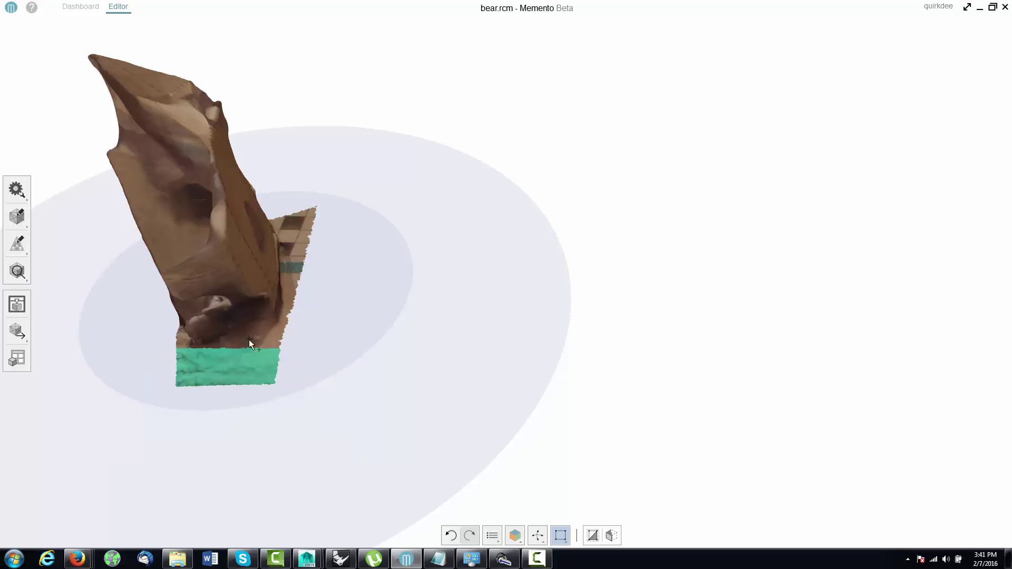
click(17, 216)
click(103, 217)
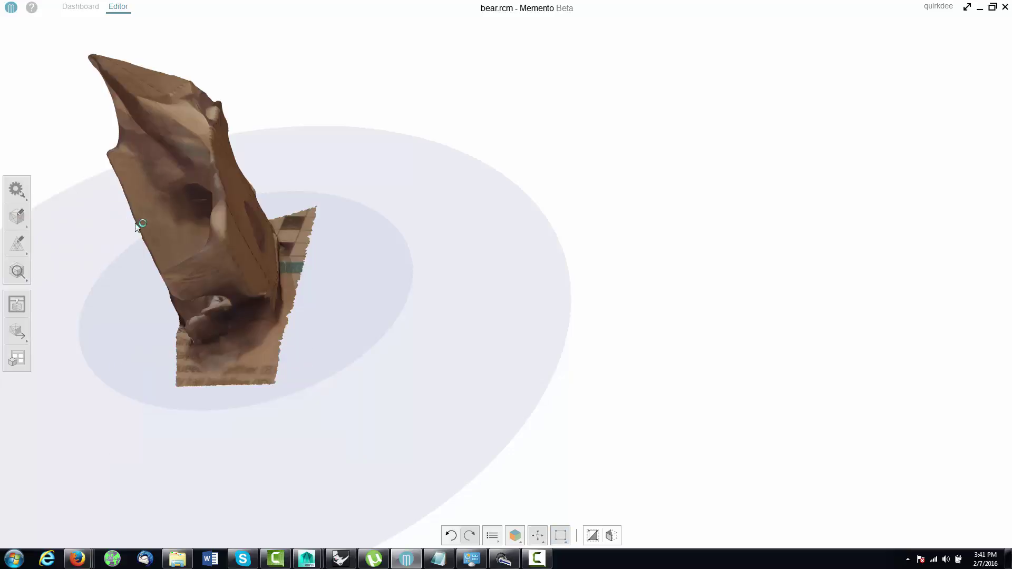
Delete the newspaper flap on the bear's right side
mouse_move(179, 229)
middle_down()
mouse_move(348, 228)
mouse_move(351, 259)
middle_up()
drag(373, 283, 286, 188)
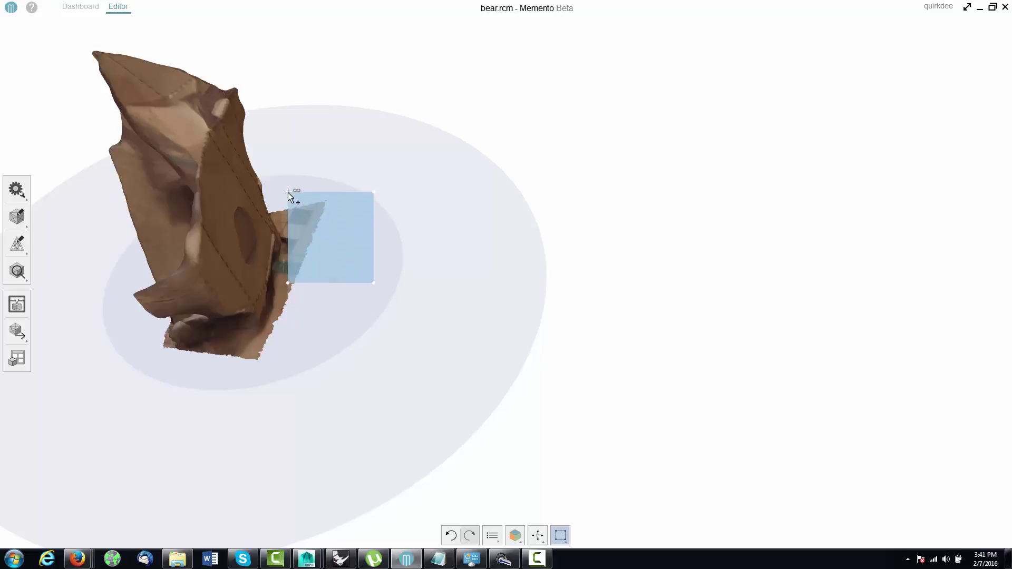
click(17, 216)
click(99, 226)
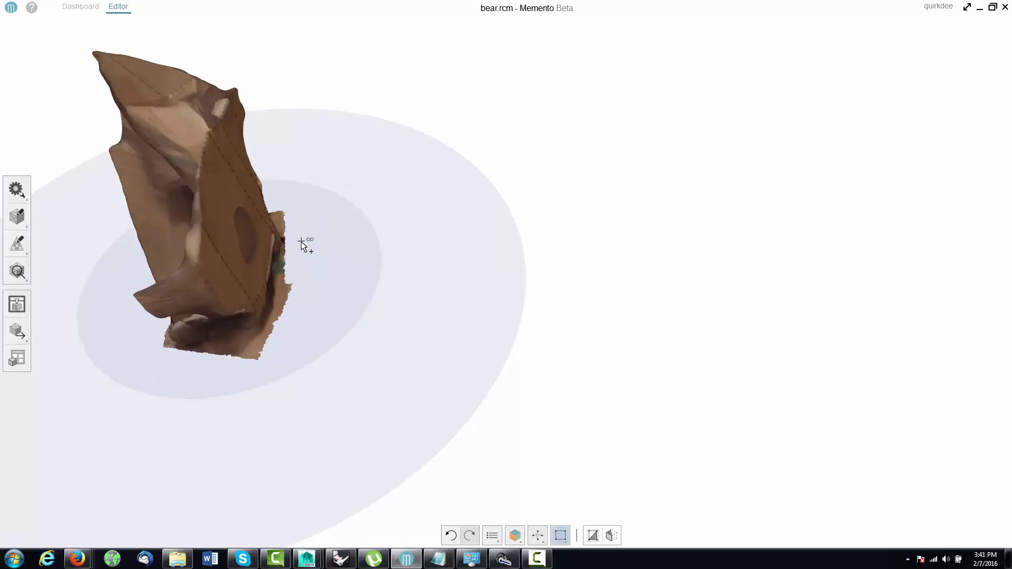
mouse_move(376, 216)
middle_down()
mouse_move(66, 237)
mouse_move(385, 228)
mouse_move(378, 203)
mouse_move(379, 220)
middle_up()
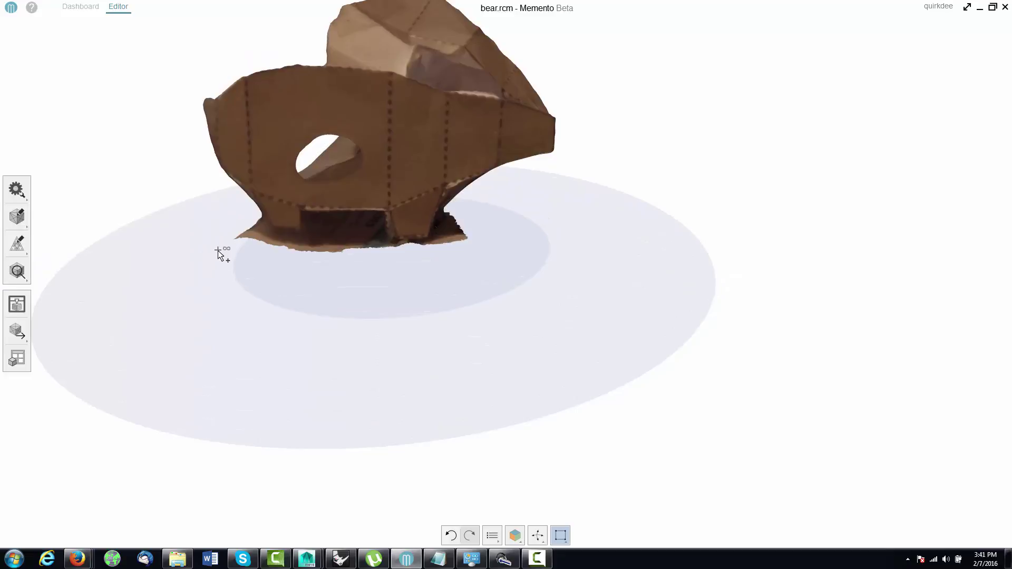
From above, select and delete the newspaper fringe along the base
middle_drag(219, 254, 223, 314)
scroll(278, 262, up, 5)
scroll(243, 181, up, 3)
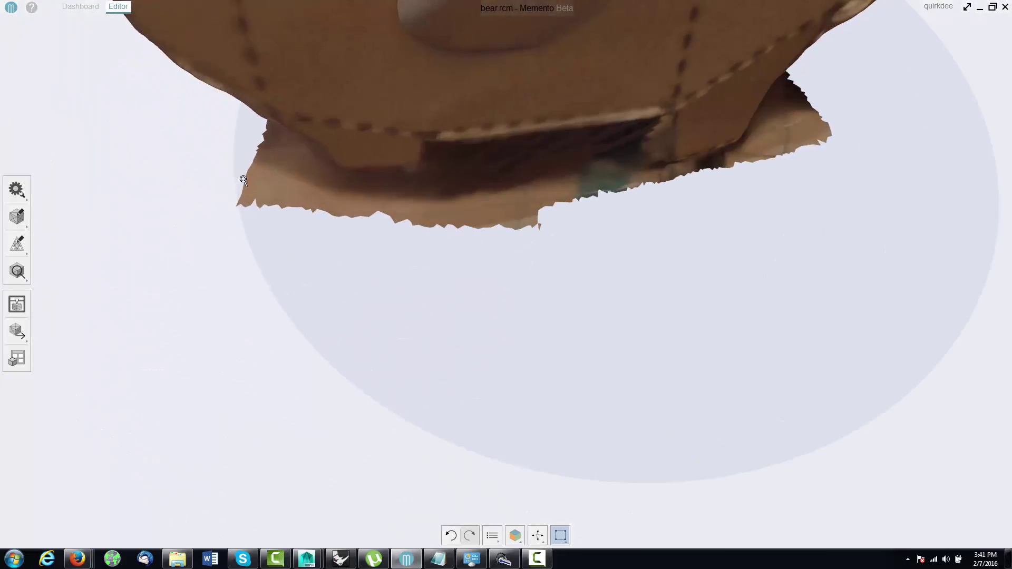
drag(224, 174, 767, 362)
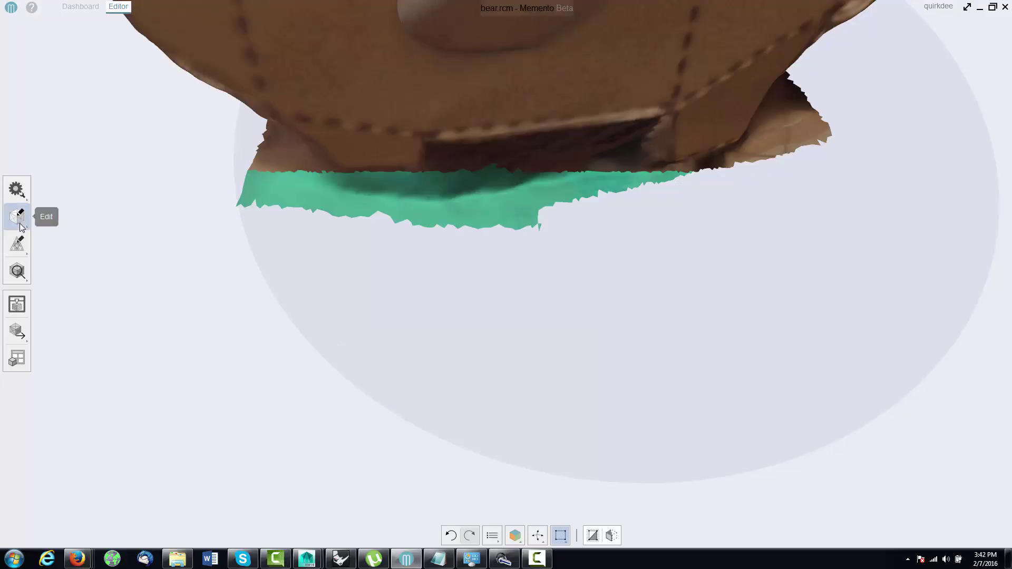
mouse_move(17, 216)
click(98, 219)
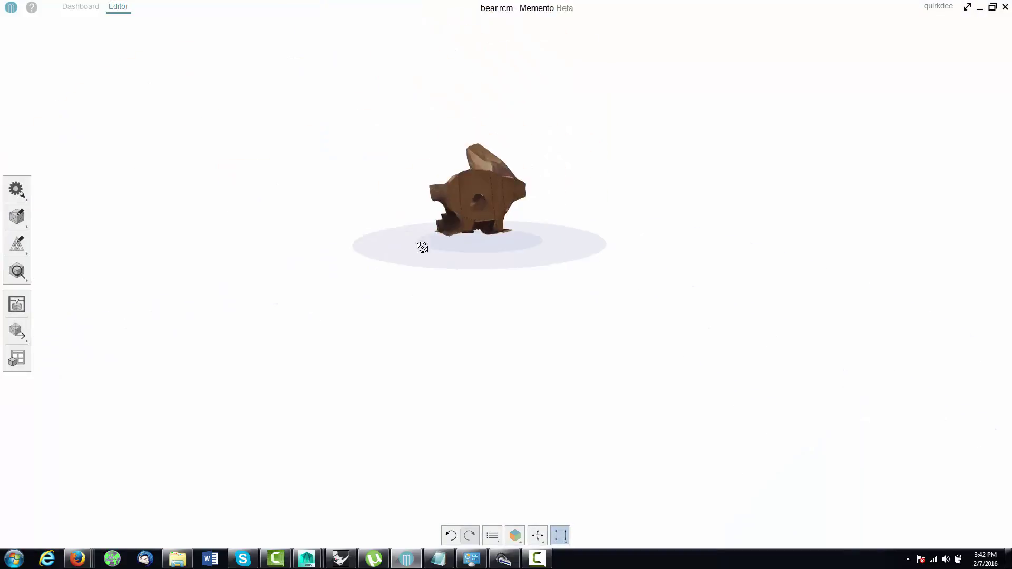
Delete the leftover patch underneath the bear's base
drag(422, 247, 640, 248)
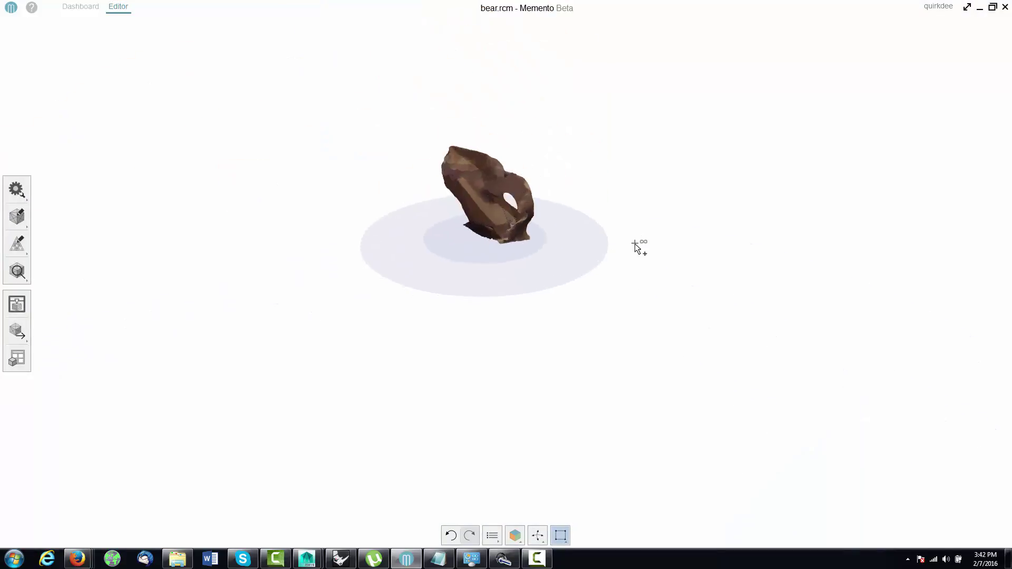
scroll(640, 249, up, 5)
scroll(586, 239, down, 3)
scroll(587, 238, up, 5)
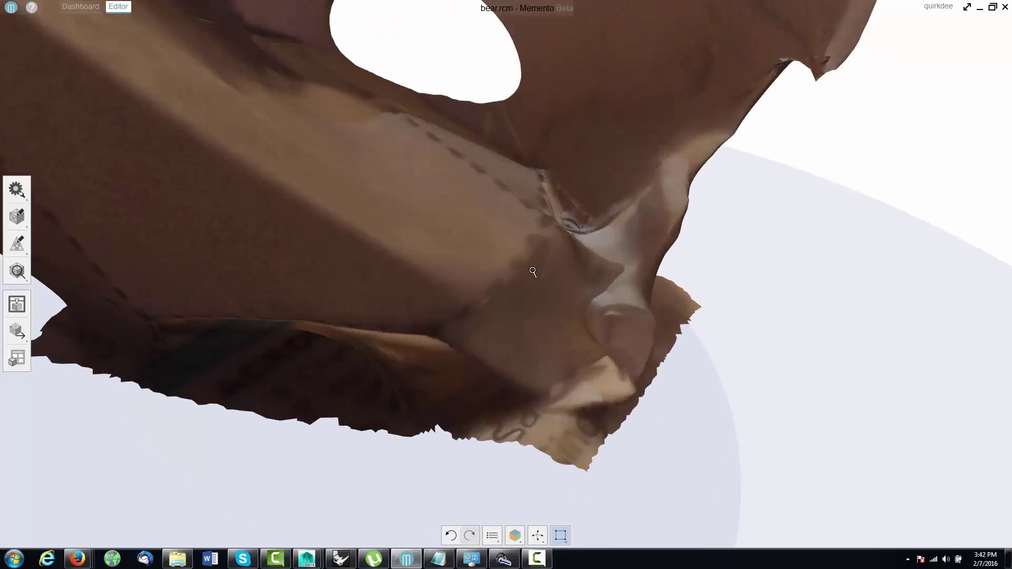
scroll(533, 271, down, 1)
mouse_move(494, 277)
mouse_down()
mouse_move(409, 395)
mouse_move(312, 312)
mouse_up()
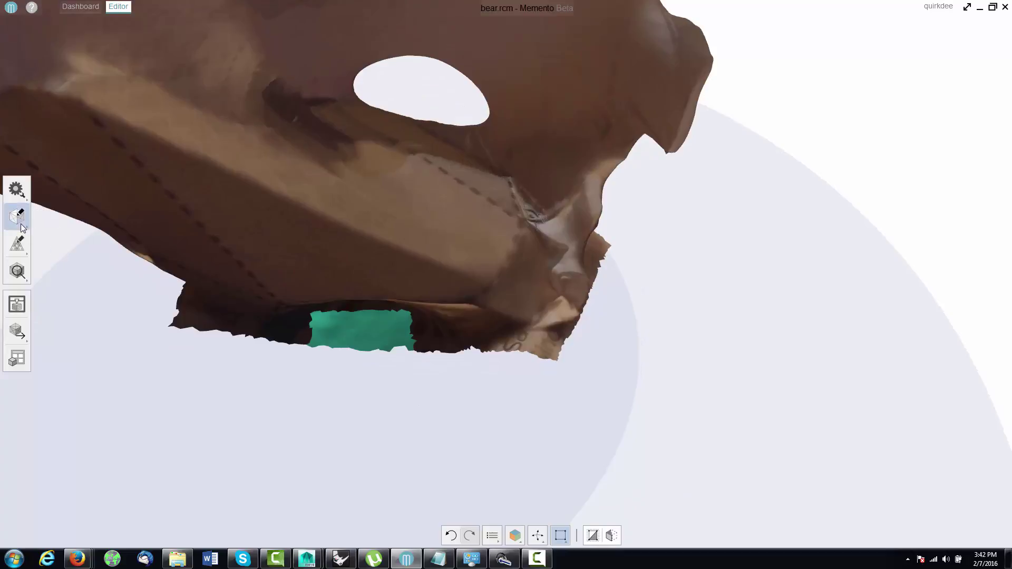
click(105, 224)
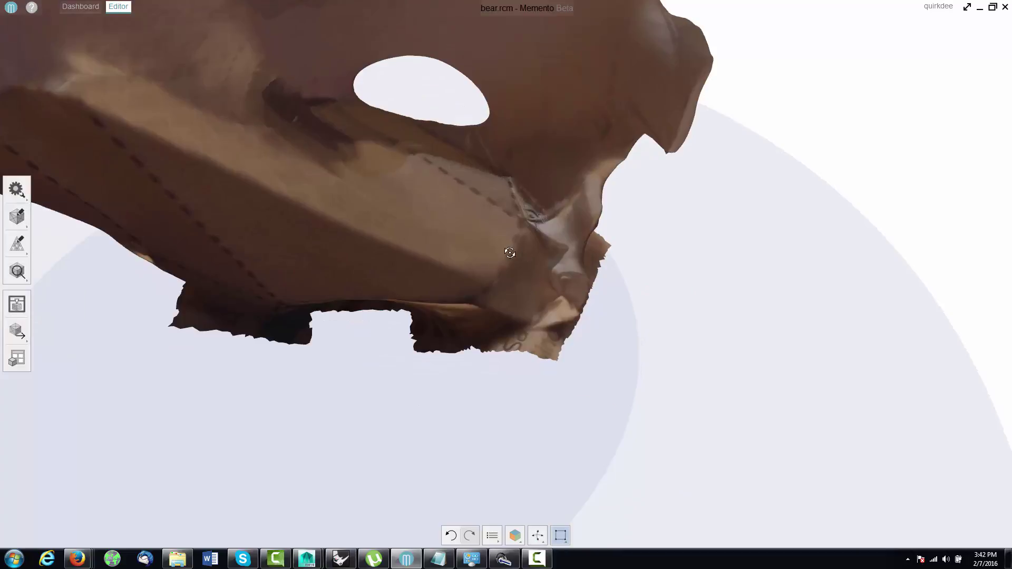
scroll(509, 253, down, 10)
drag(510, 282, 458, 235)
scroll(139, 255, up, 5)
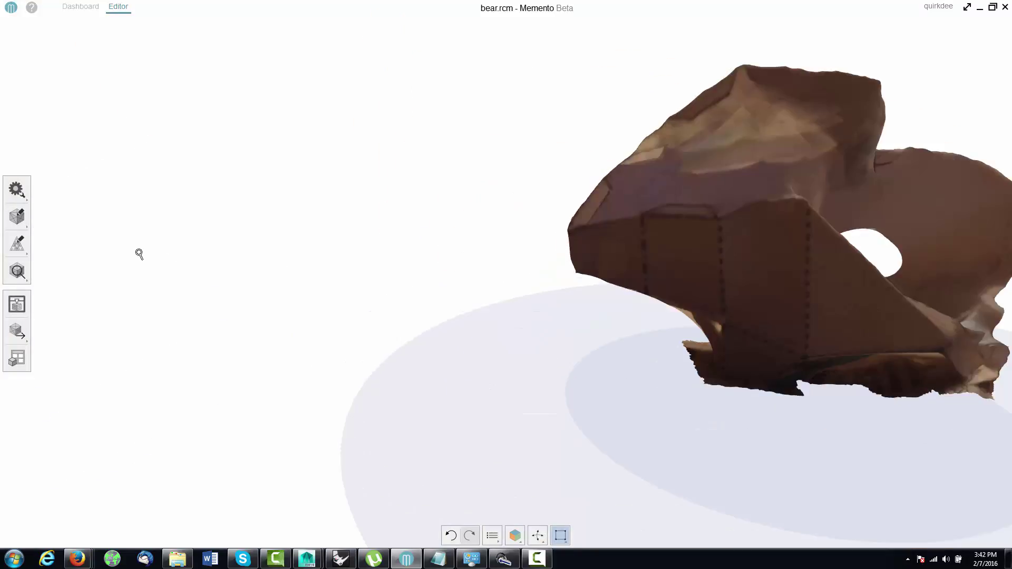
Open the Decimate settings, enable Best geometry and apply
click(26, 245)
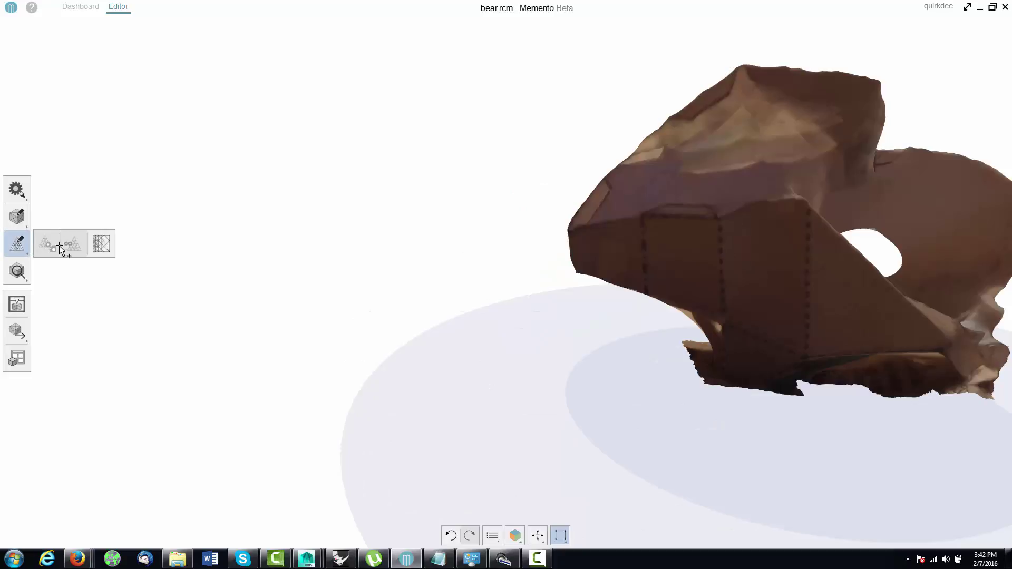
click(105, 250)
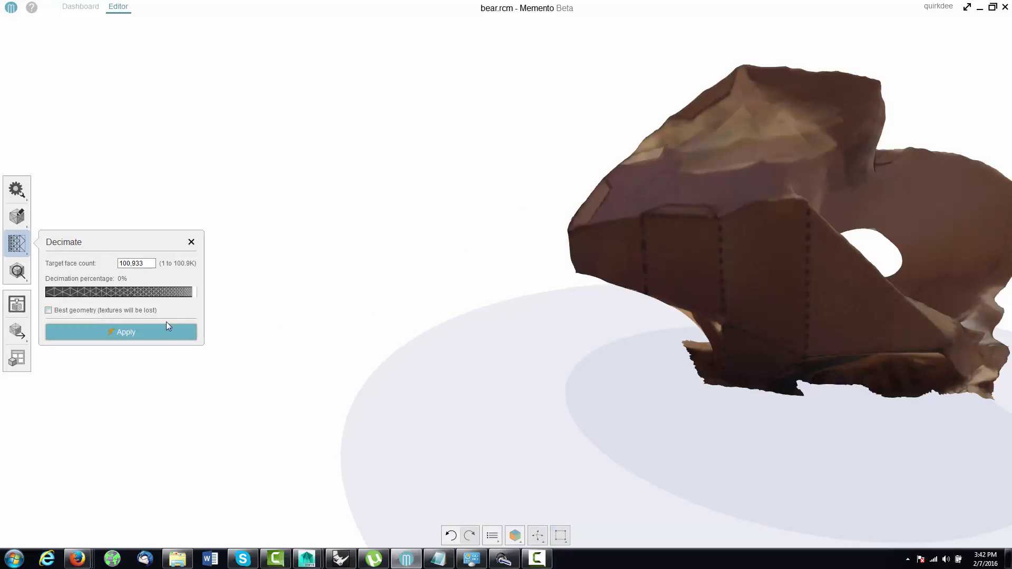
mouse_move(274, 306)
middle_down()
mouse_move(420, 285)
mouse_move(380, 285)
middle_up()
click(93, 311)
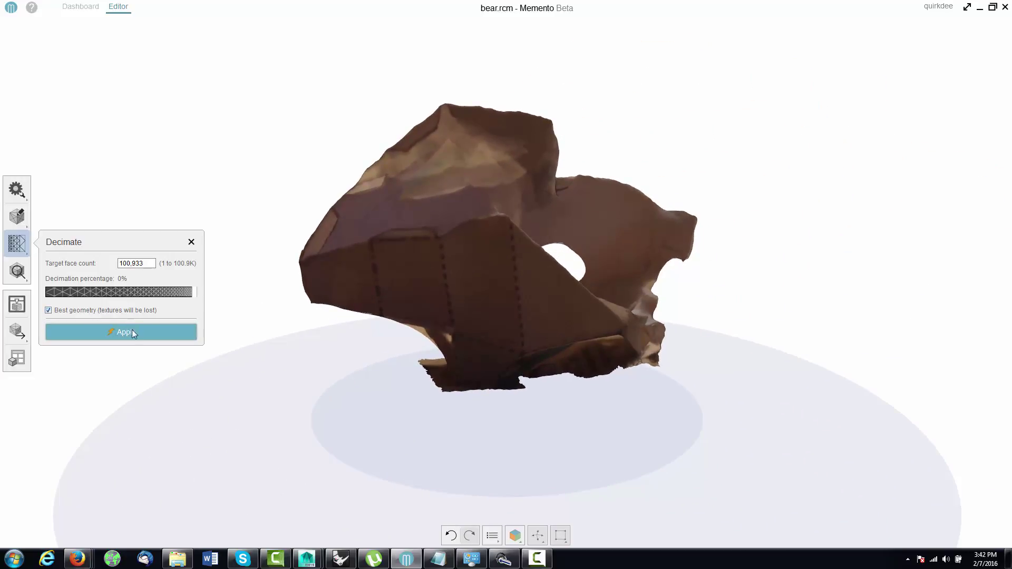
click(131, 332)
Decimate to about 70% (roughly 30,279 faces), inspect the result and close the panel
mouse_move(163, 293)
mouse_down()
mouse_move(141, 294)
mouse_move(159, 294)
mouse_up()
drag(146, 298, 117, 295)
drag(90, 296, 114, 298)
drag(73, 297, 86, 297)
click(119, 332)
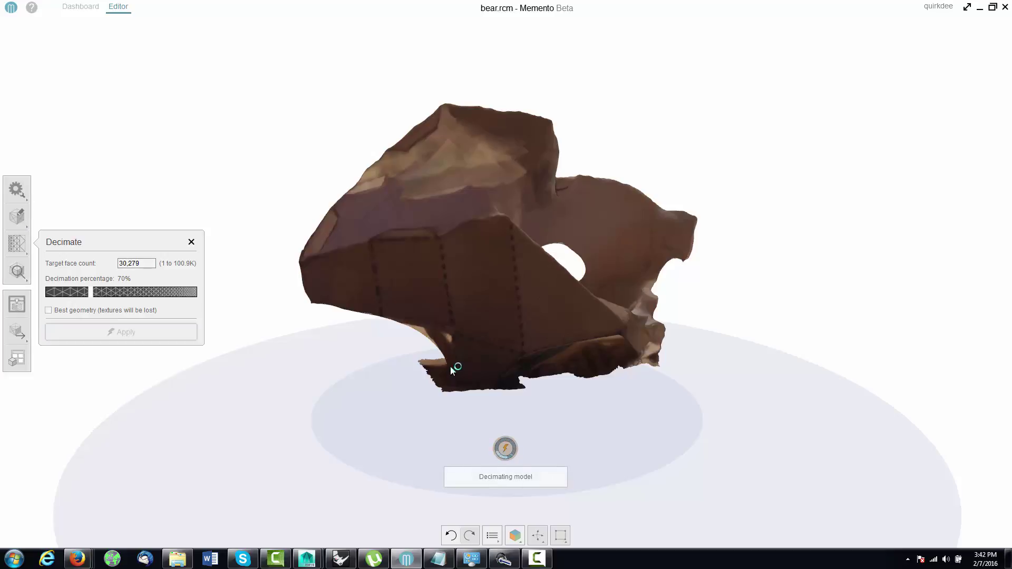
mouse_move(451, 368)
mouse_down()
mouse_move(481, 343)
mouse_move(400, 346)
mouse_move(479, 316)
mouse_up()
mouse_move(623, 286)
mouse_down()
mouse_move(131, 269)
mouse_move(239, 281)
mouse_up()
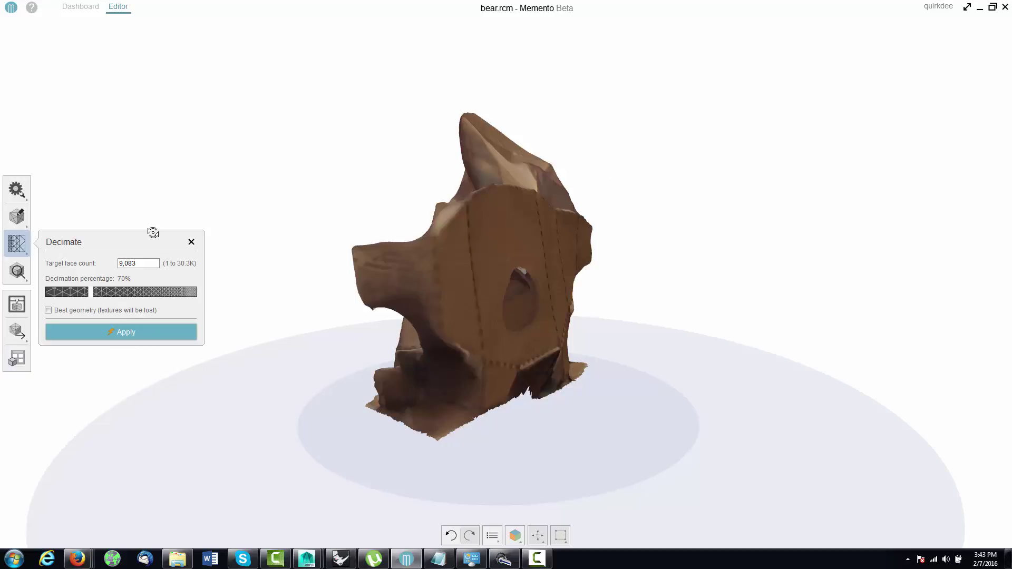
click(192, 242)
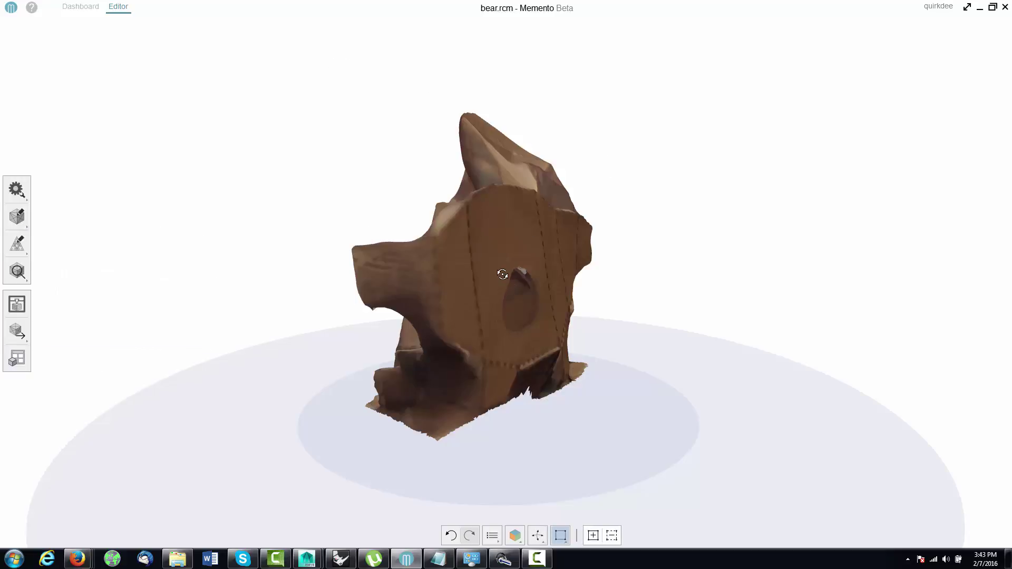
Preview the bear in plain grey shading and then X-ray display mode
right_click(502, 275)
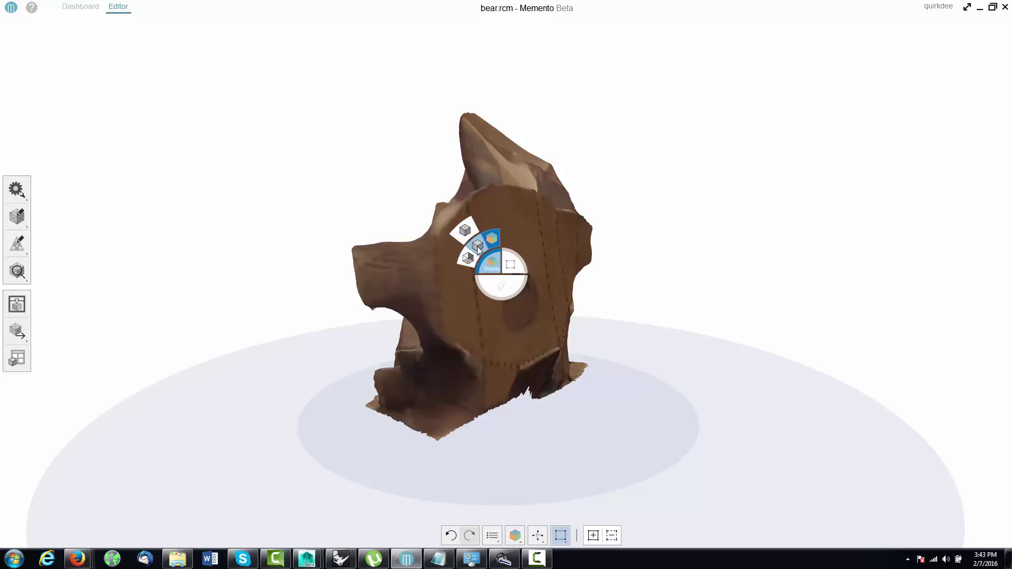
click(478, 246)
drag(417, 245, 569, 244)
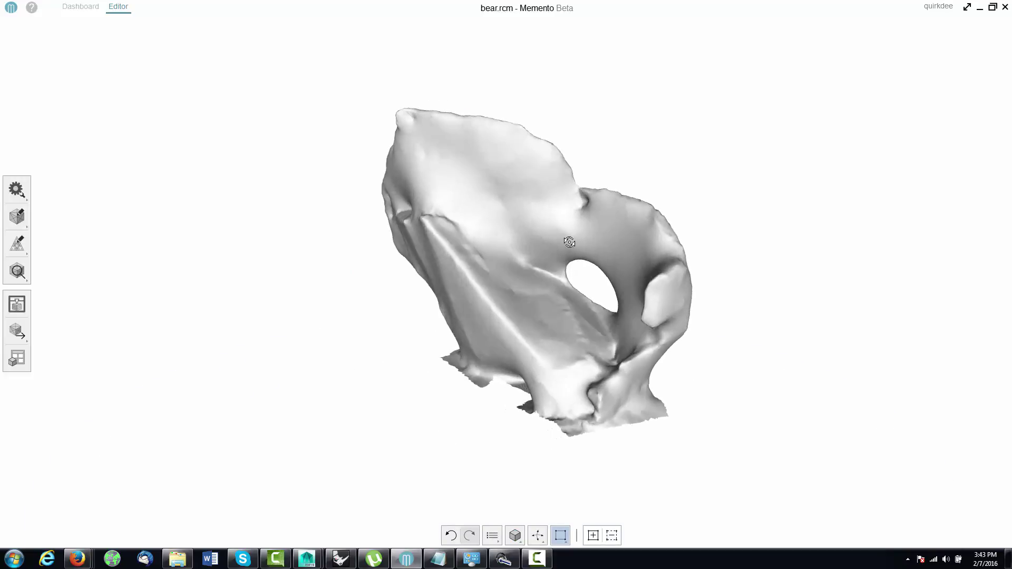
right_click(545, 244)
mouse_move(534, 232)
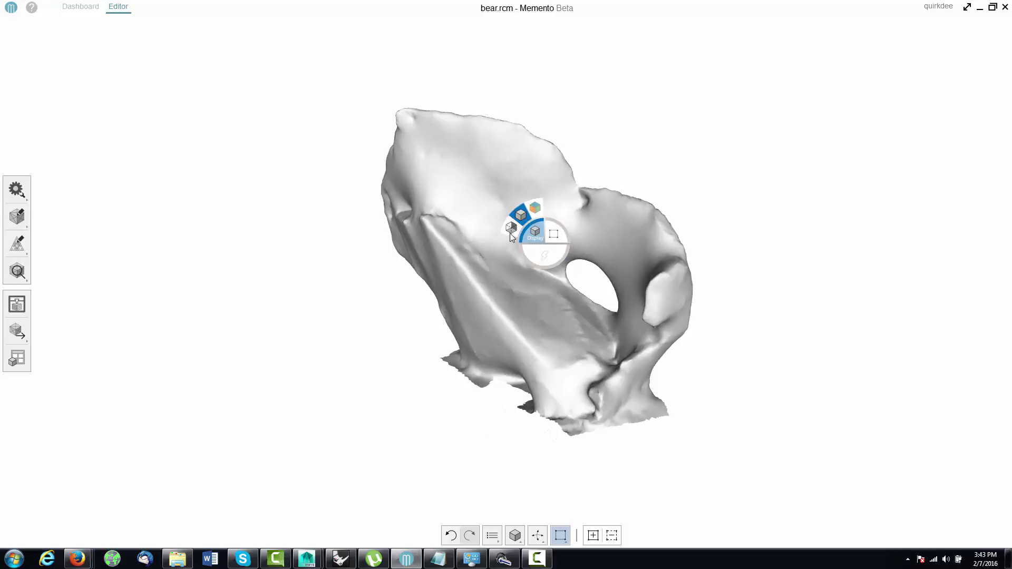
click(510, 232)
drag(381, 283, 501, 266)
Display the bear textured with wireframe and orbit to inspect it
right_click(498, 262)
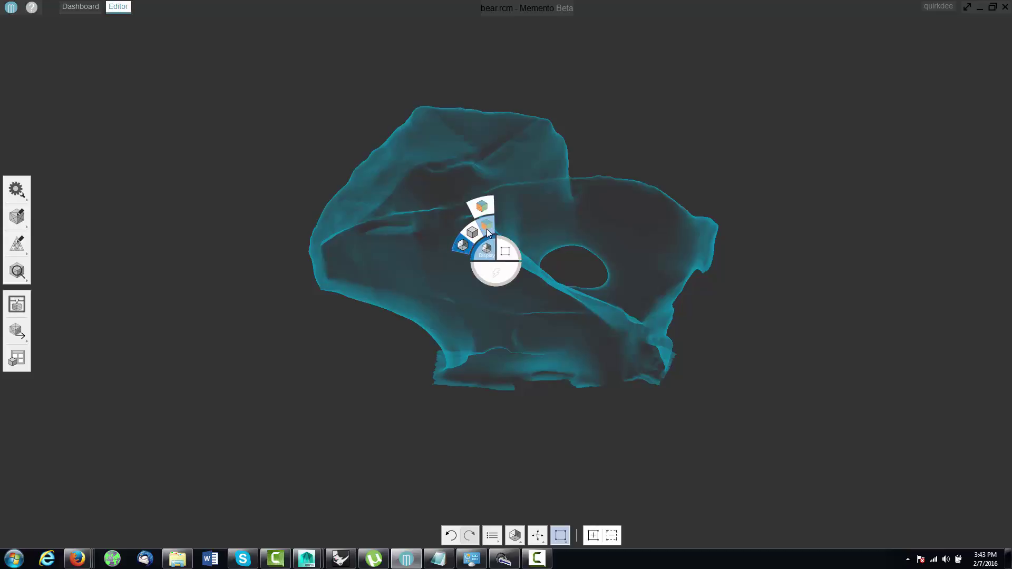
click(488, 212)
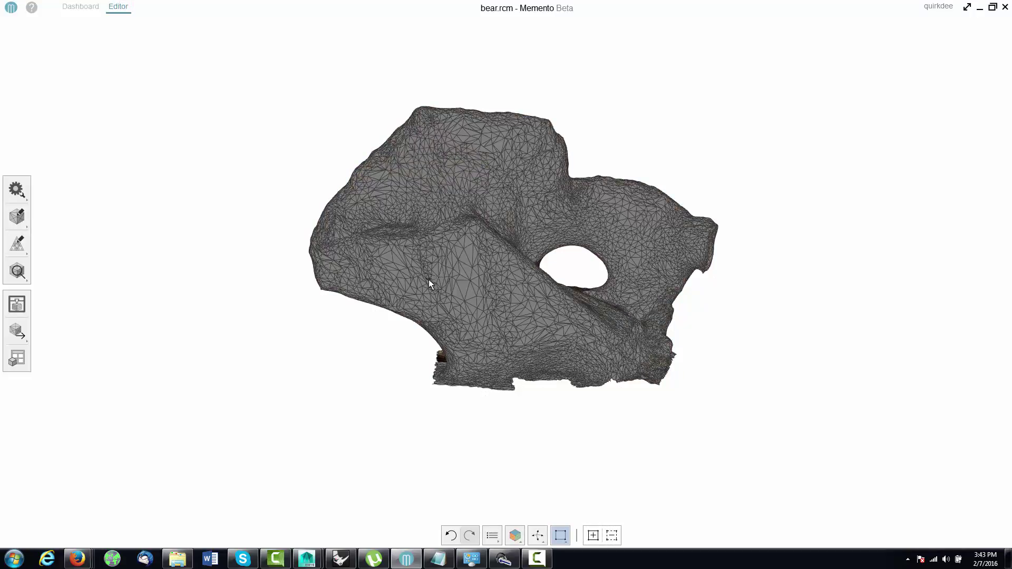
drag(428, 280, 855, 288)
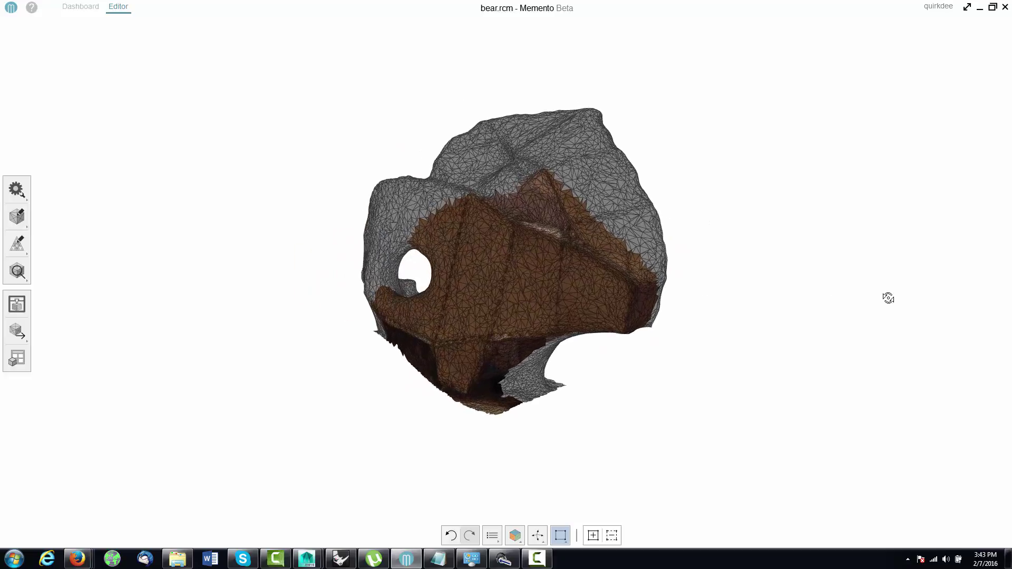
mouse_move(855, 288)
mouse_down()
mouse_move(457, 248)
mouse_move(766, 274)
mouse_up()
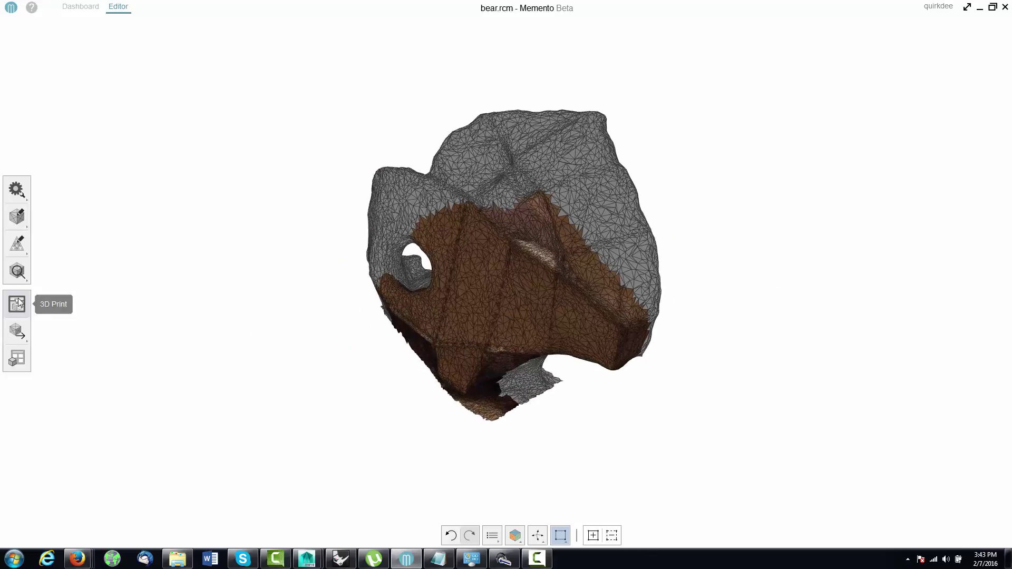
Decimate the bear to 9,083 faces, then 83% further into coarse triangles, and close Decimate
click(18, 244)
click(103, 244)
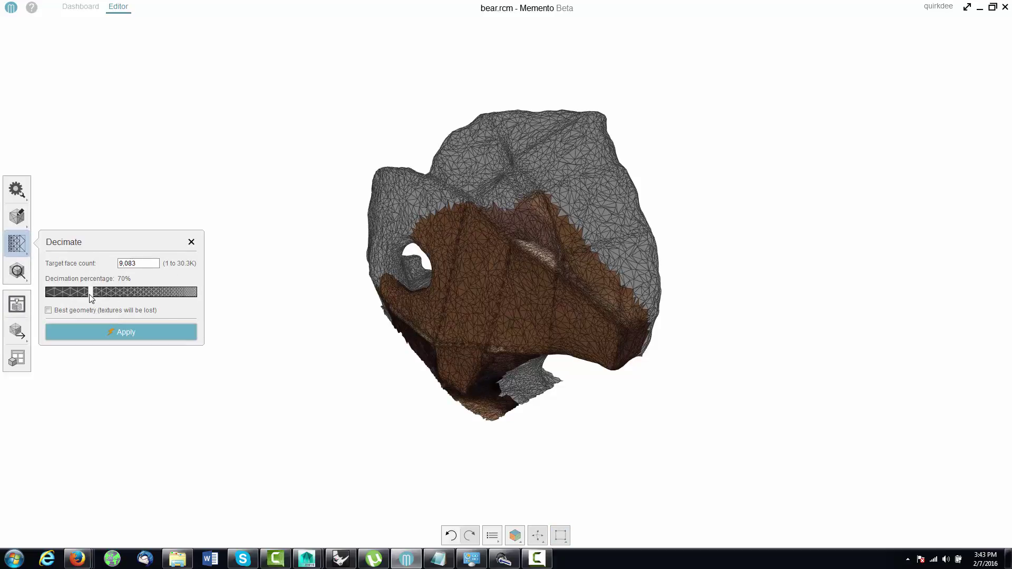
click(126, 334)
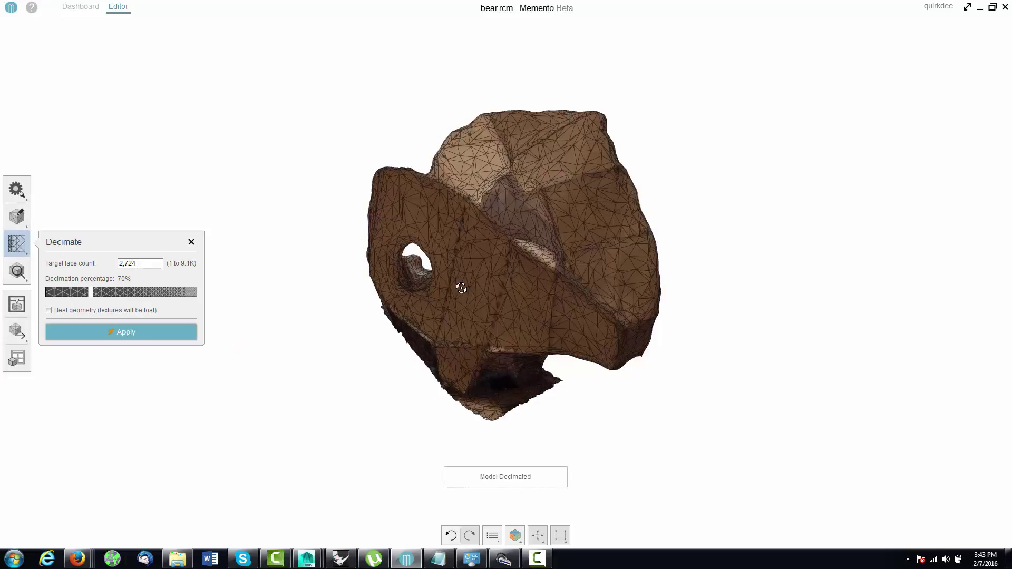
mouse_move(461, 288)
mouse_down()
mouse_move(262, 239)
mouse_move(95, 234)
mouse_move(77, 247)
mouse_move(100, 250)
mouse_move(118, 285)
mouse_up()
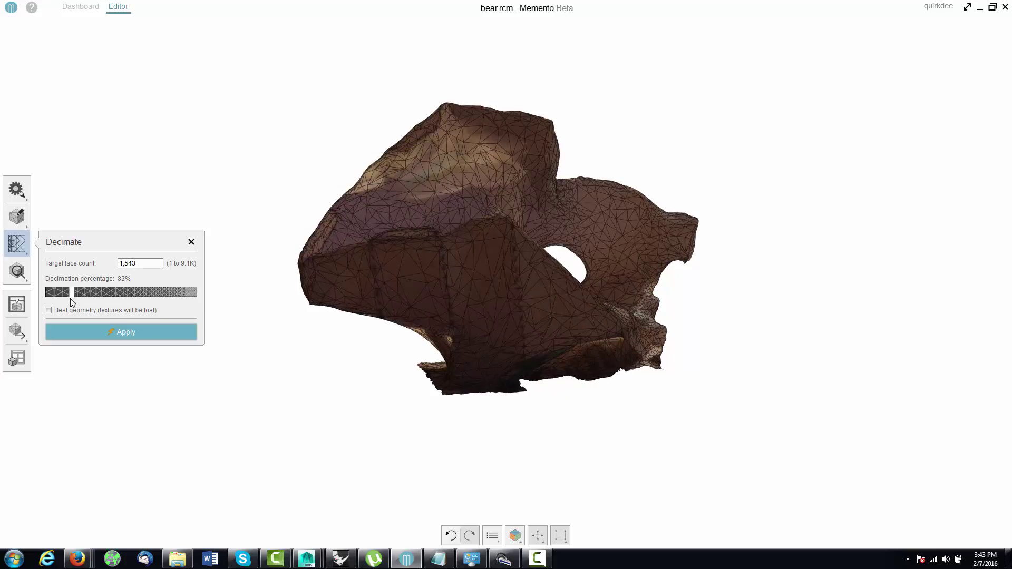
click(107, 331)
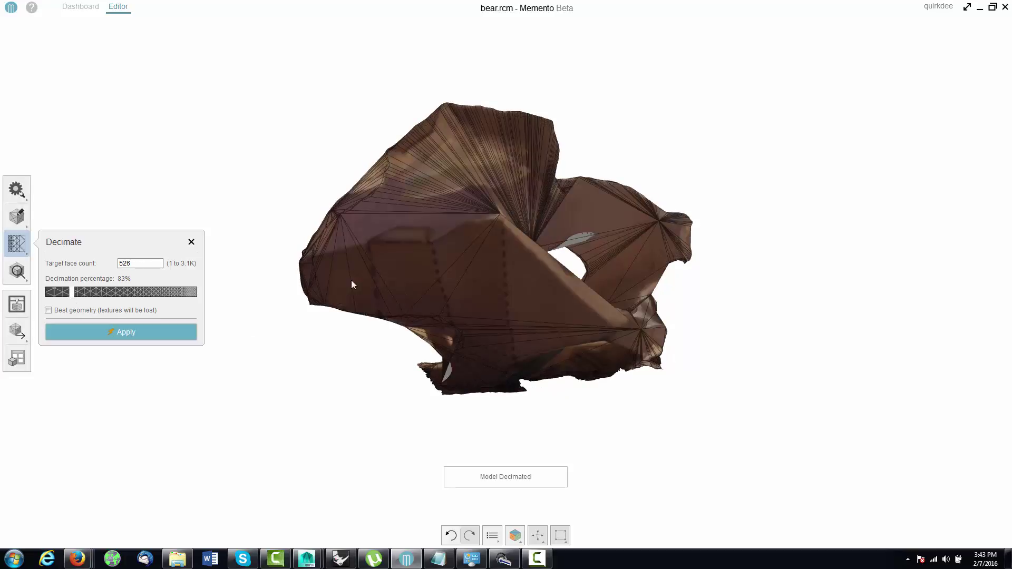
mouse_move(353, 284)
mouse_down()
mouse_move(276, 316)
mouse_move(102, 280)
mouse_move(219, 248)
mouse_move(498, 296)
mouse_move(762, 296)
mouse_move(892, 312)
mouse_move(841, 235)
mouse_move(418, 252)
mouse_move(262, 228)
mouse_move(283, 228)
mouse_move(312, 286)
mouse_up()
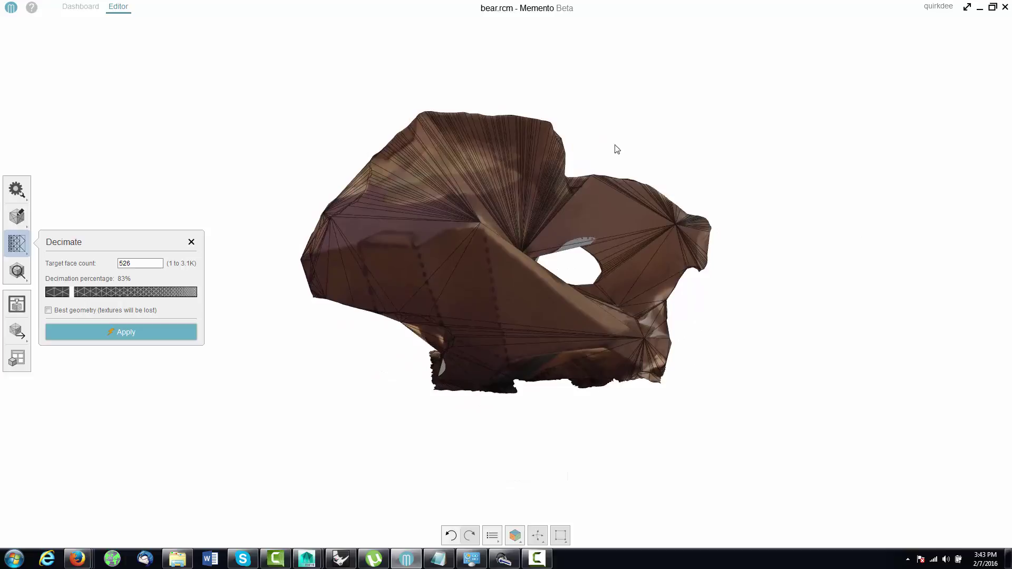
mouse_move(526, 247)
mouse_down()
mouse_move(377, 233)
mouse_move(514, 150)
mouse_move(151, 163)
mouse_move(36, 262)
mouse_up()
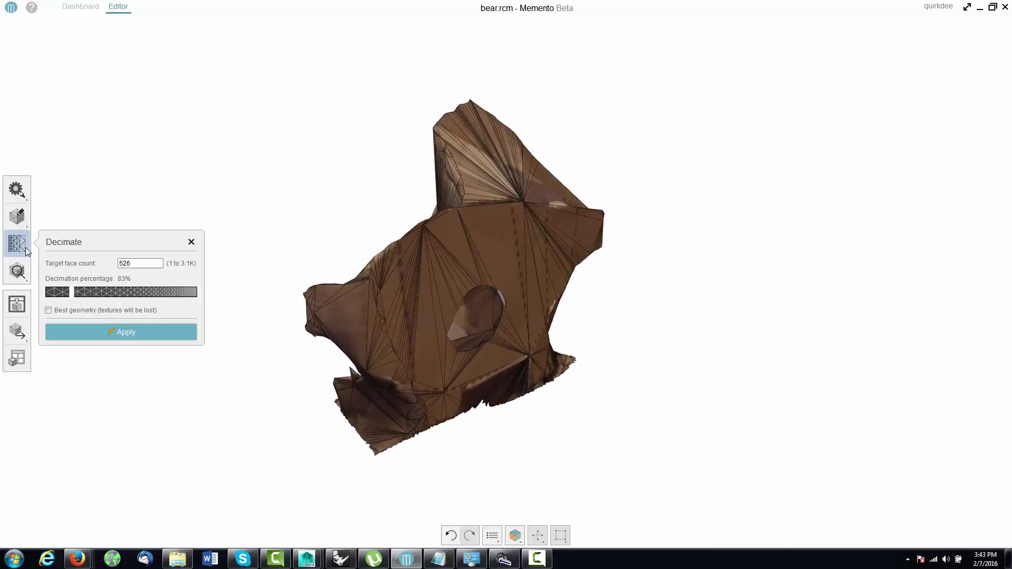
click(25, 248)
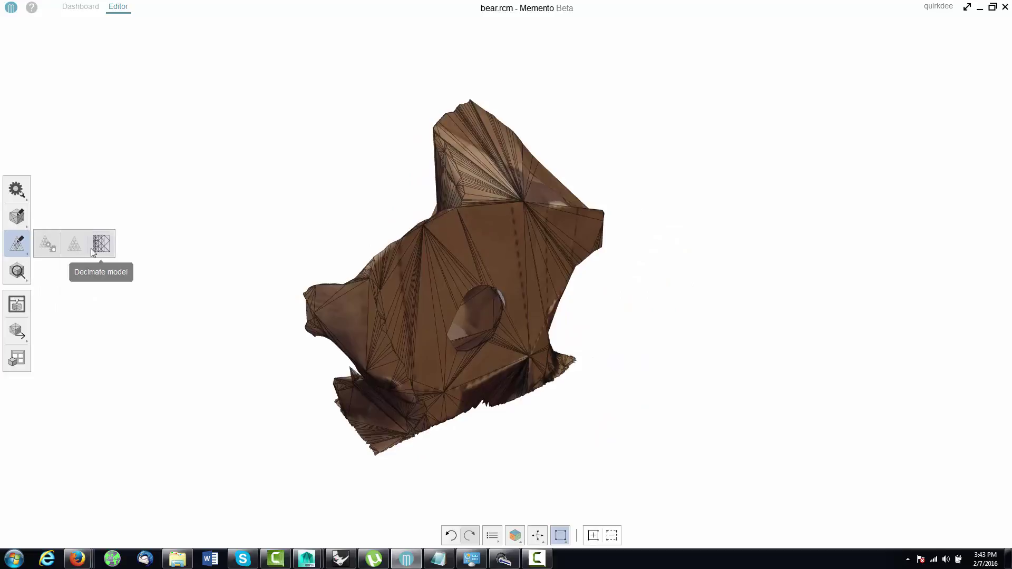
Run mesh diagnostics to detect issues and fill all three holes
click(53, 247)
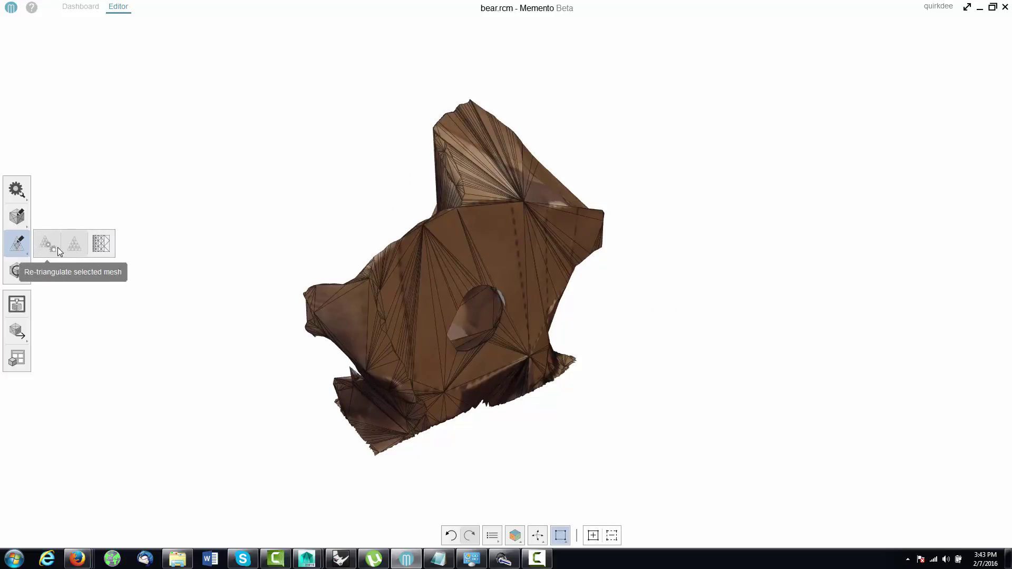
click(17, 216)
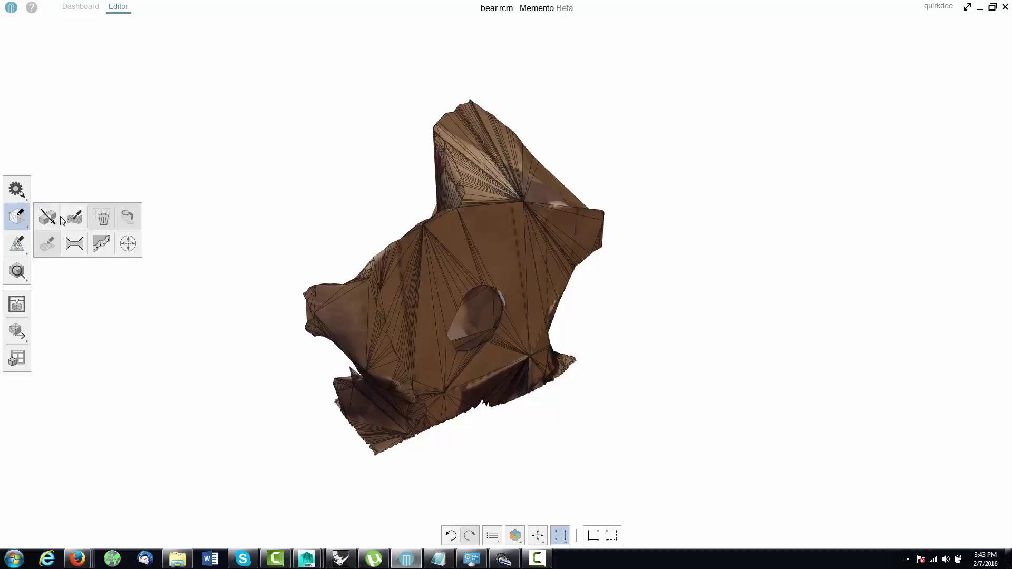
click(17, 271)
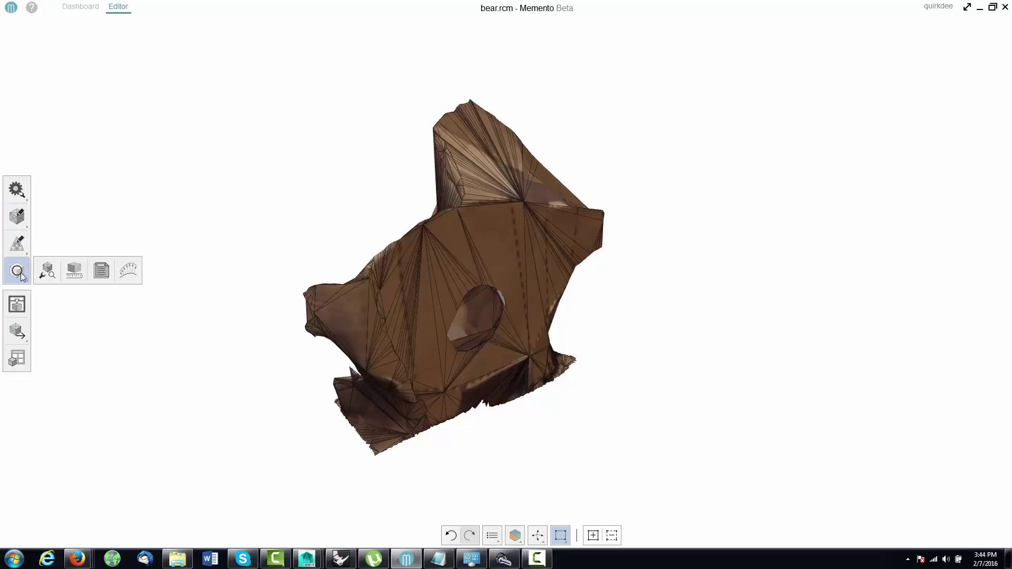
click(48, 271)
click(117, 295)
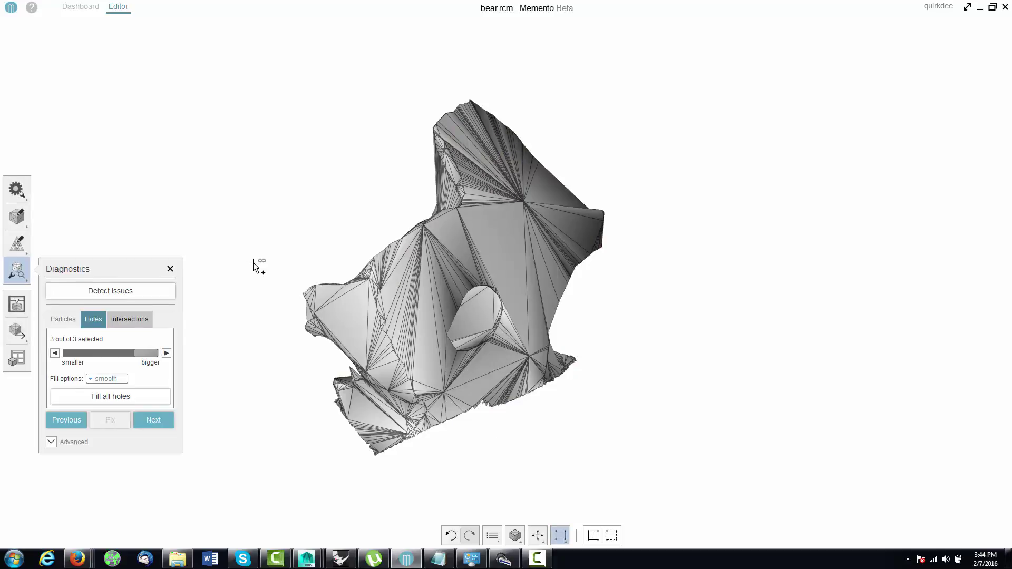
click(137, 398)
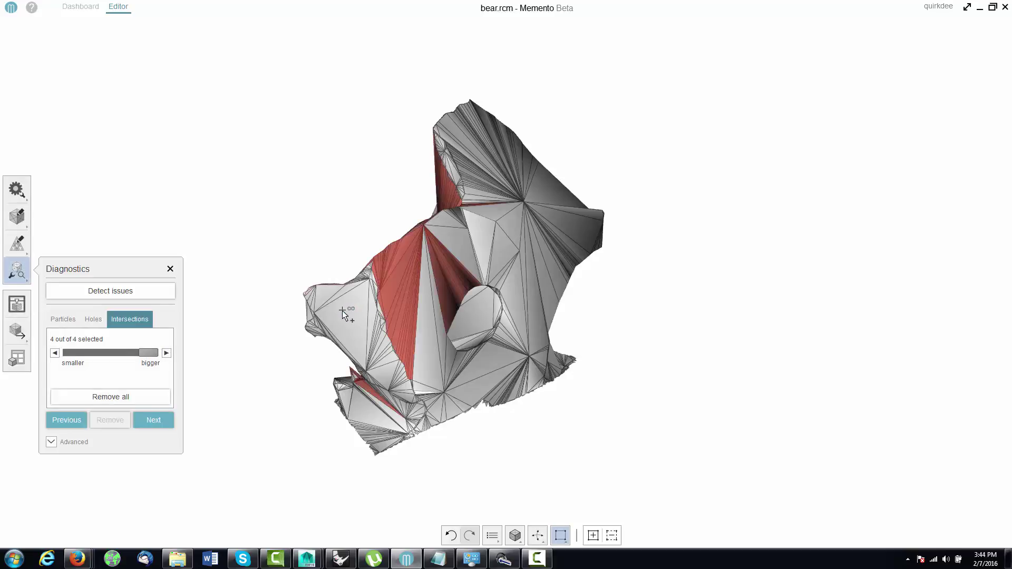
Step through the four self-intersections and remove them all
mouse_move(342, 311)
mouse_down()
mouse_move(659, 309)
mouse_move(552, 265)
mouse_move(585, 335)
mouse_move(198, 372)
mouse_up()
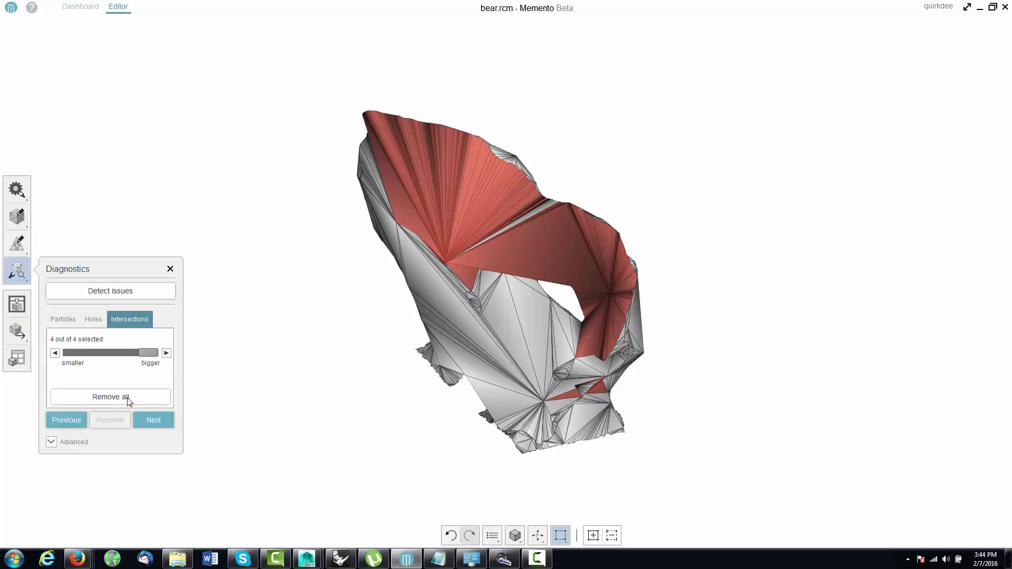
click(159, 420)
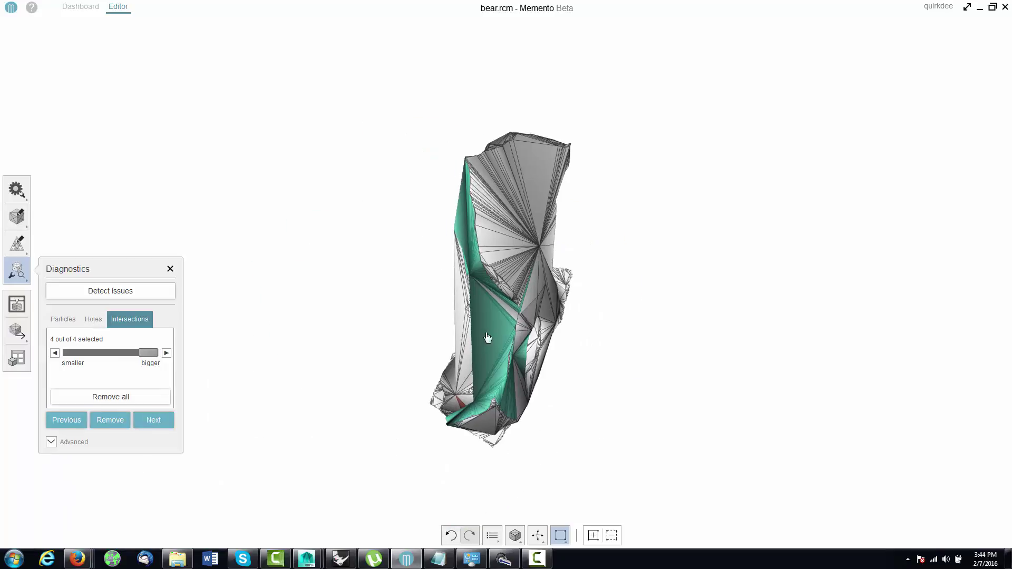
click(158, 420)
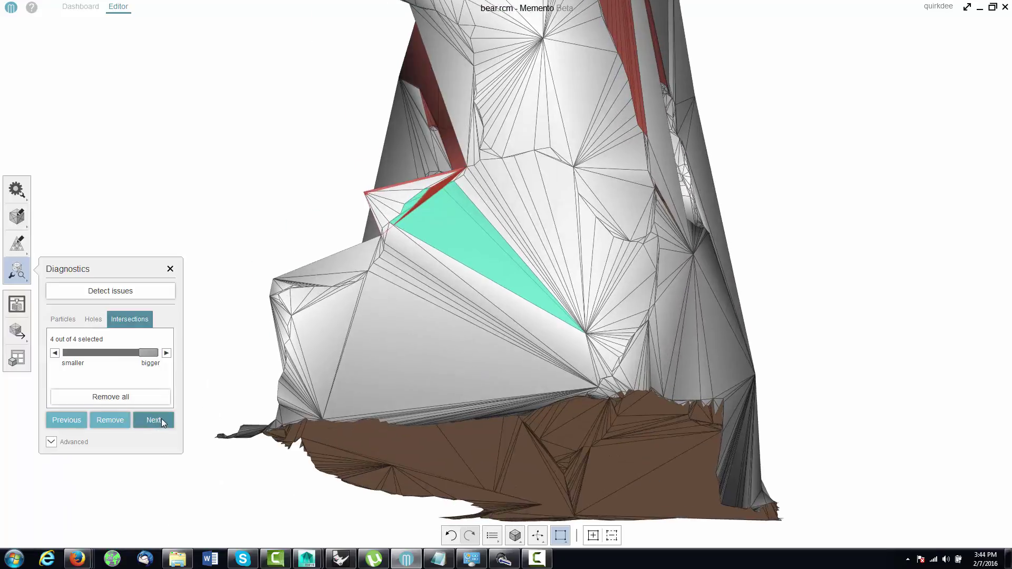
click(160, 419)
click(129, 399)
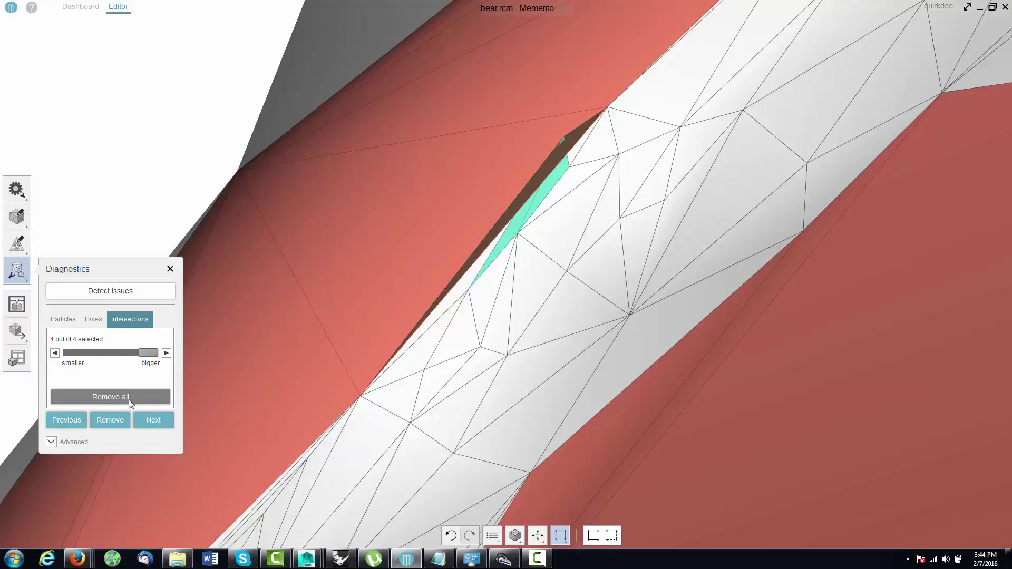
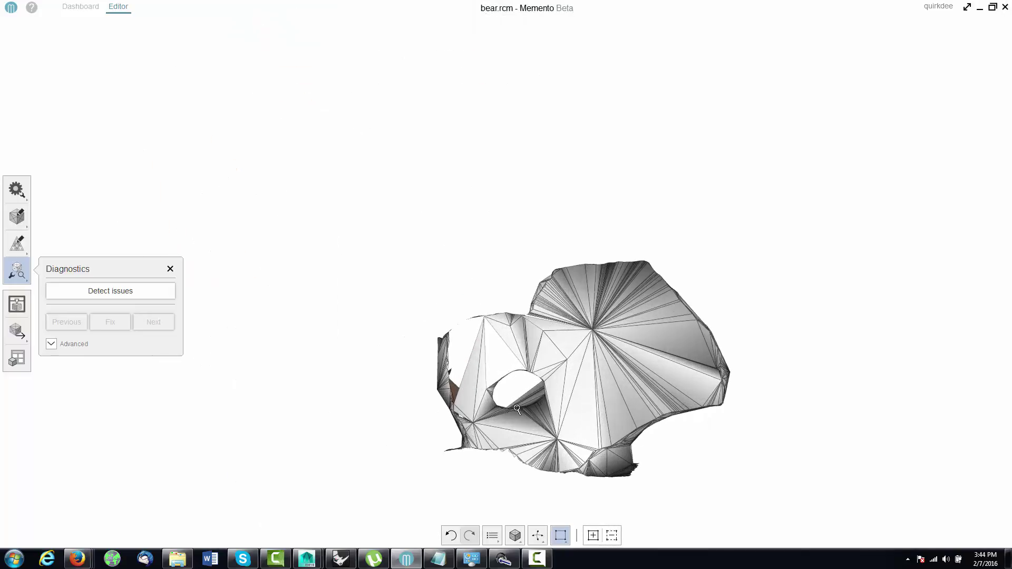
Close Diagnostics, undo back to the fully textured bear mesh, and bring up the export choices
drag(516, 409, 1004, 437)
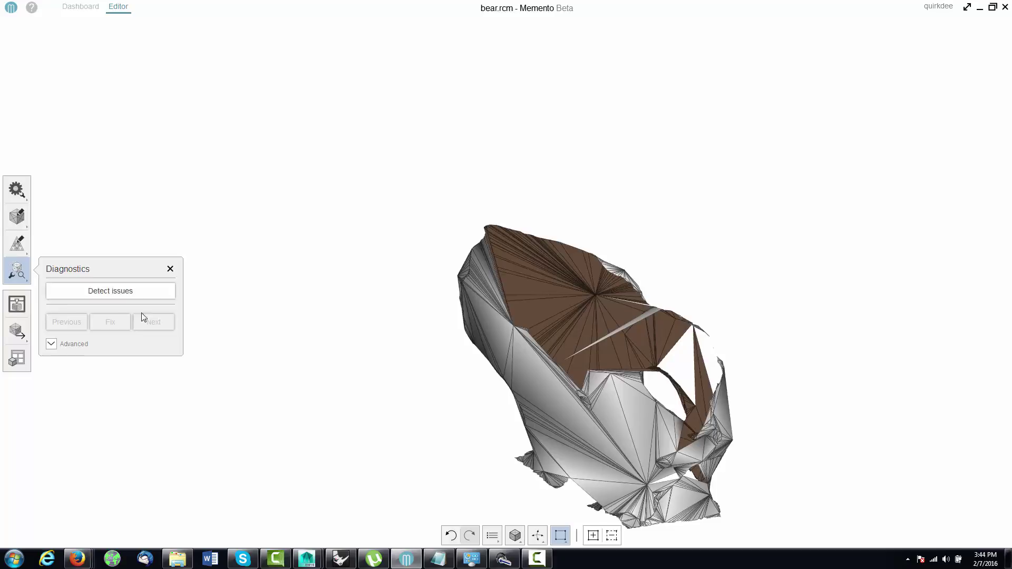
click(171, 270)
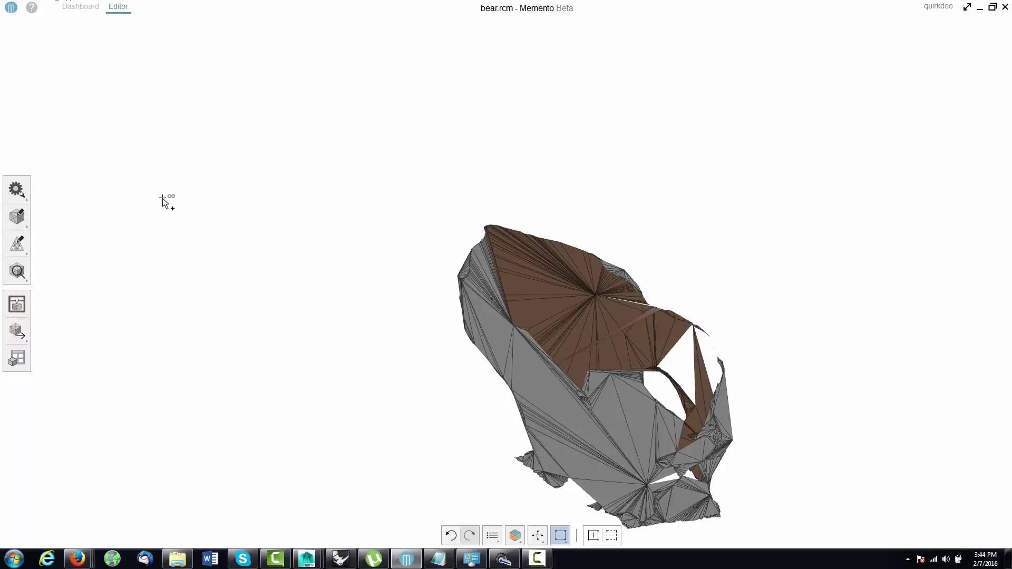
key(ctrl+z)
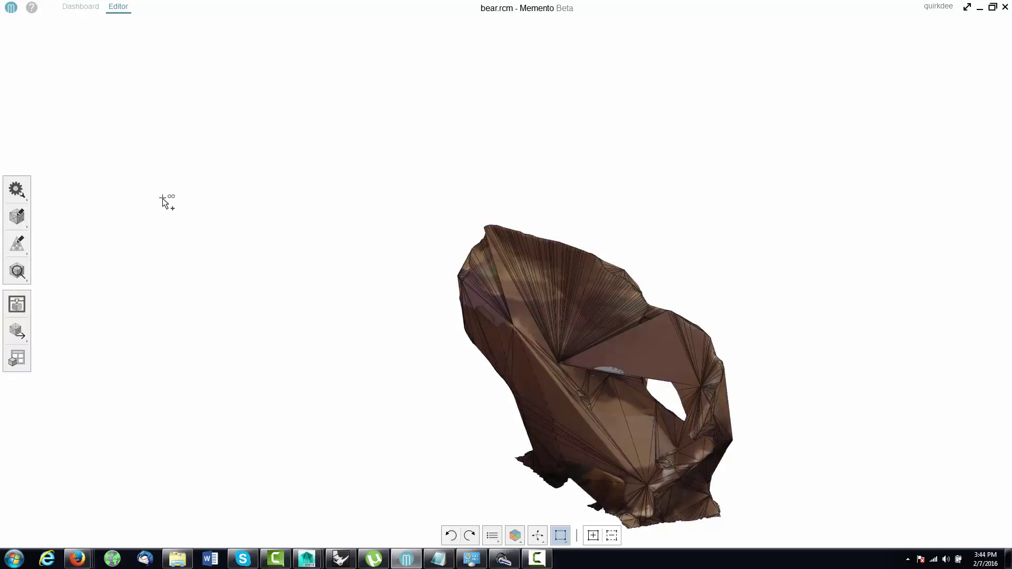
mouse_move(293, 177)
mouse_down()
mouse_move(644, 388)
mouse_move(418, 378)
mouse_move(675, 390)
mouse_move(533, 386)
mouse_move(529, 248)
mouse_move(539, 193)
mouse_move(502, 303)
mouse_up()
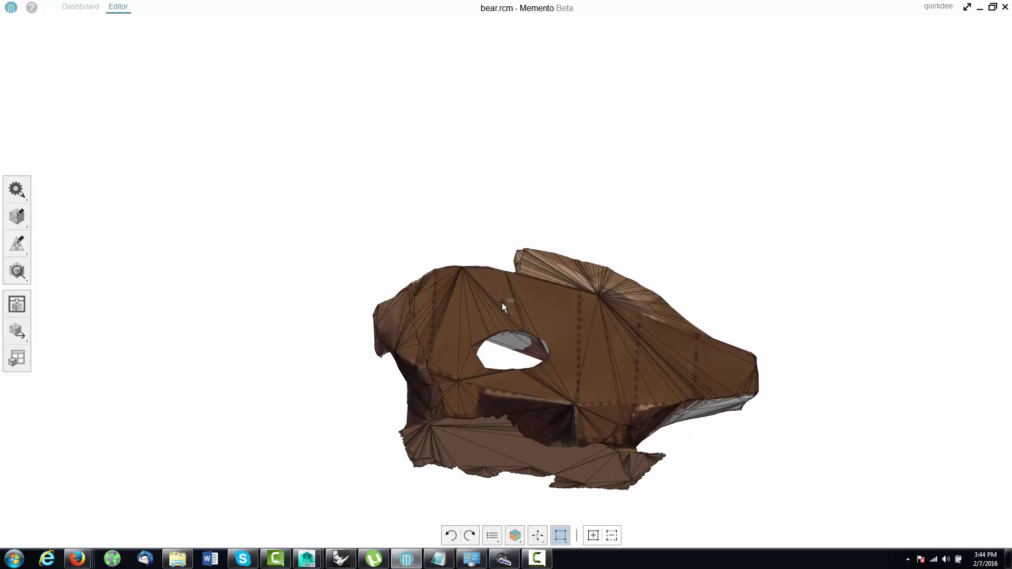
click(21, 340)
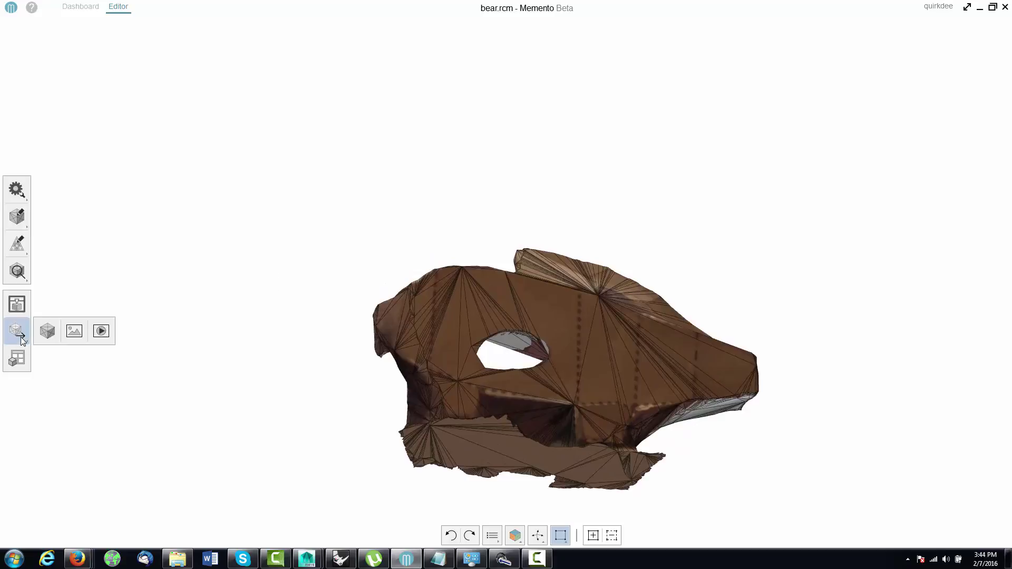
Export the bear as OBJ, browsing to 01_school > UTA > 01studio411-20.01.2016 > 02_capture
click(47, 332)
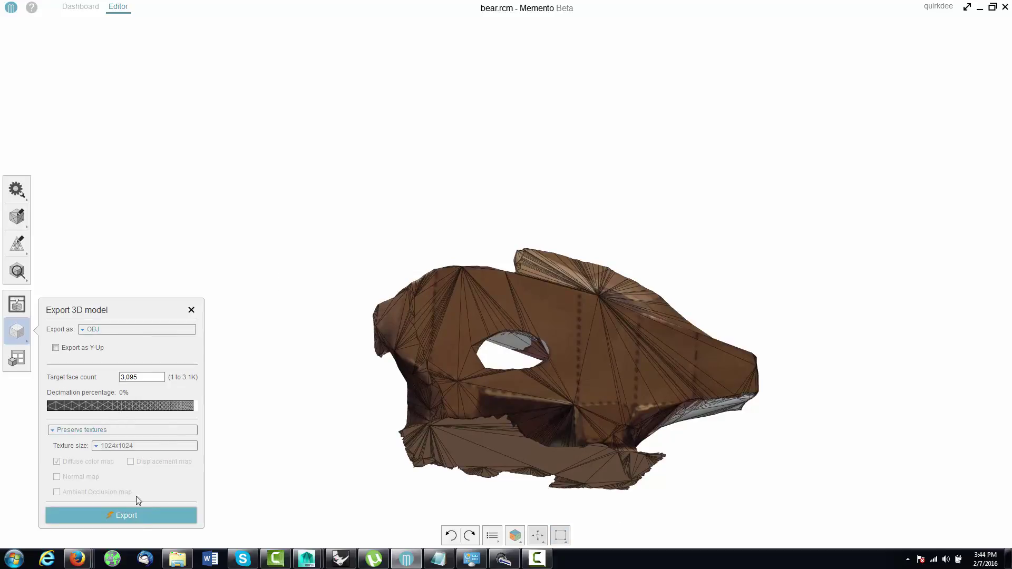
click(138, 517)
mouse_move(48, 105)
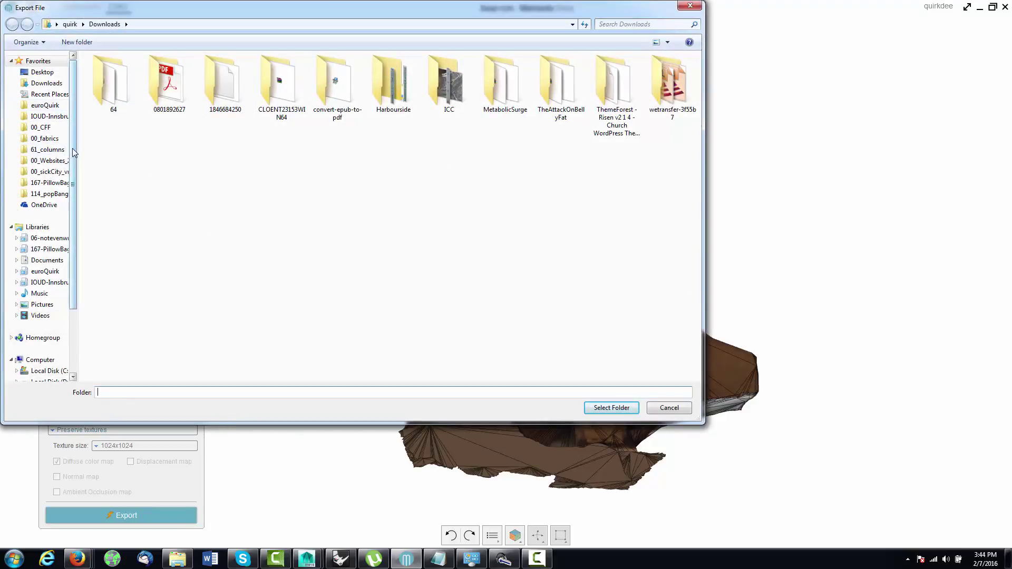
click(56, 94)
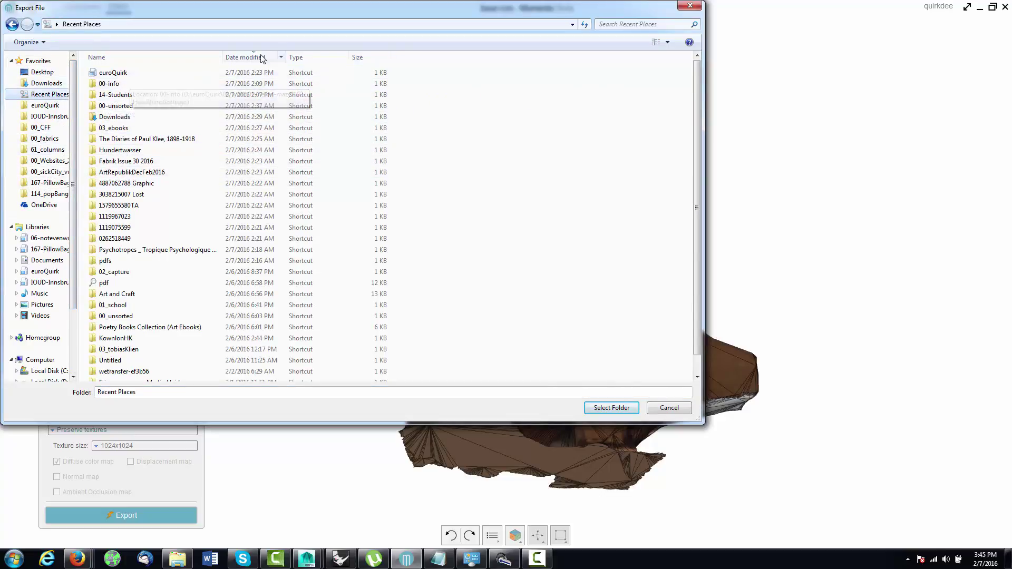
click(225, 59)
double_click(113, 161)
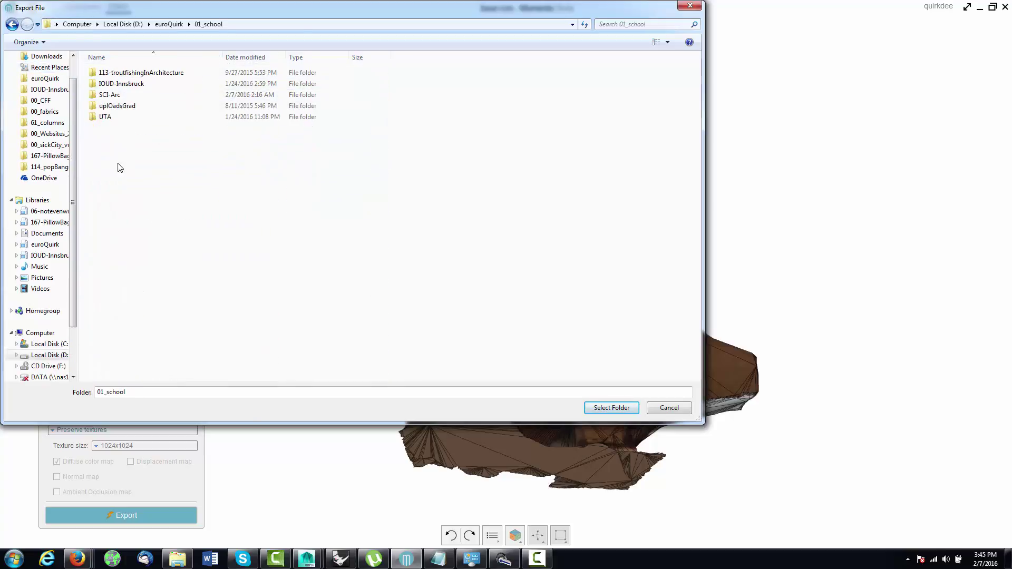
double_click(147, 118)
double_click(141, 89)
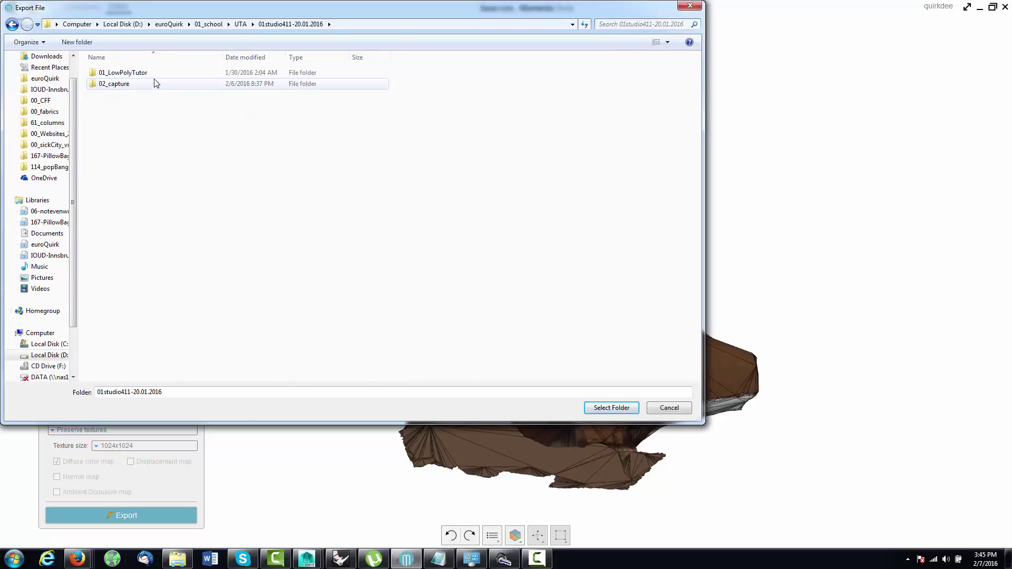
click(158, 84)
text(memento_capture)
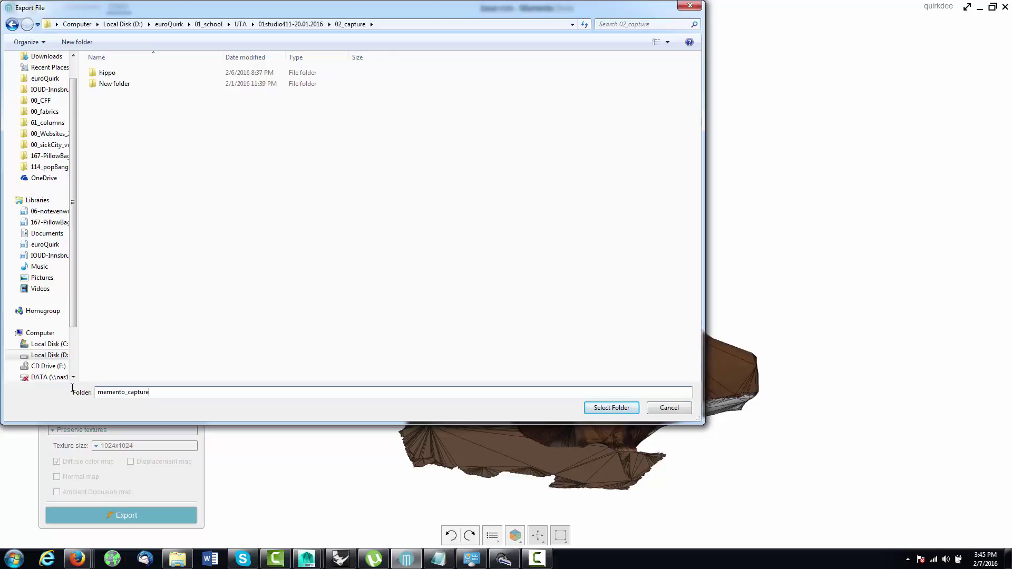
Clear the invalid folder name after the path errors and export into 02_capture
key(Return)
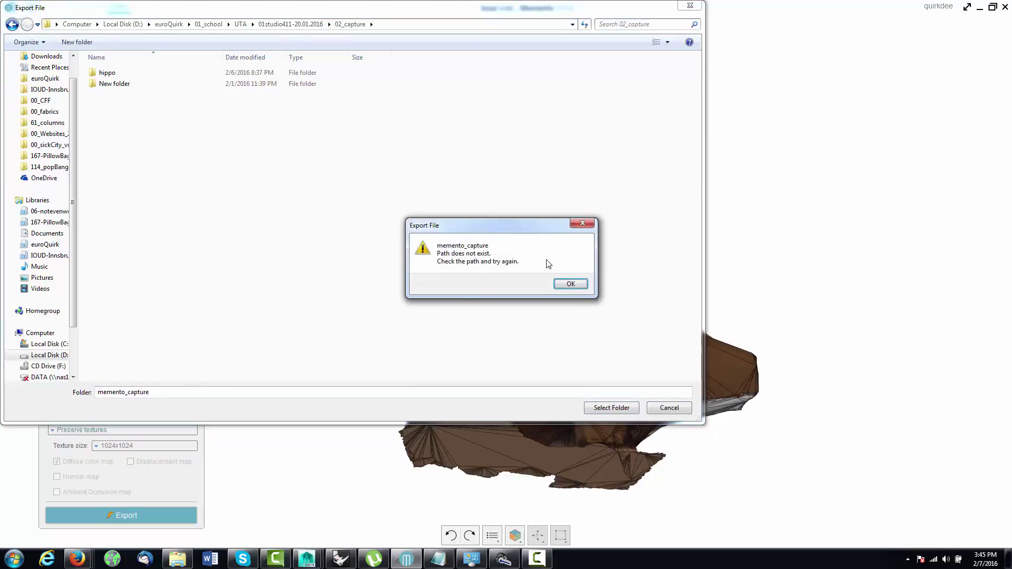
click(569, 284)
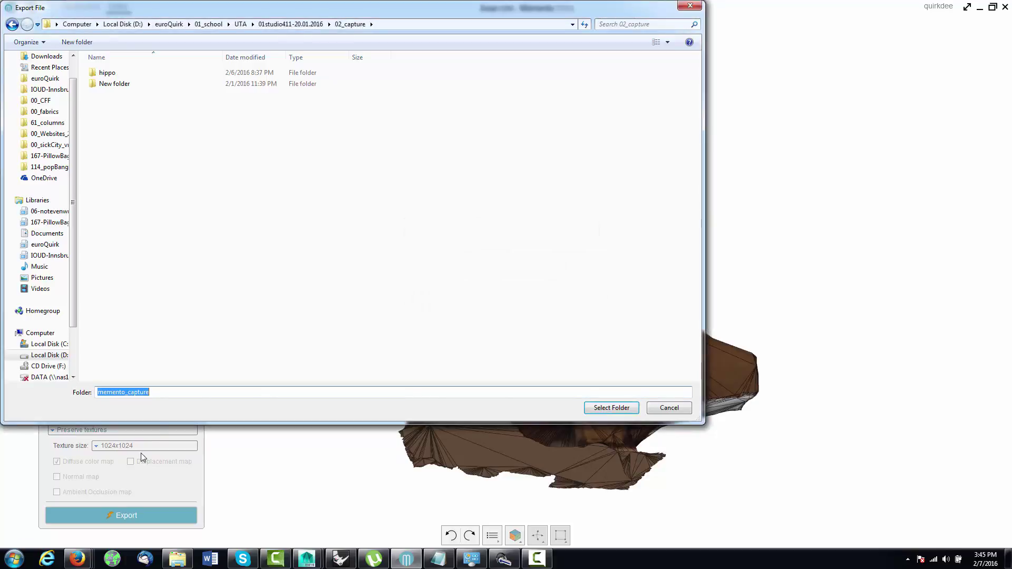
click(181, 397)
text(.obj)
key(Return)
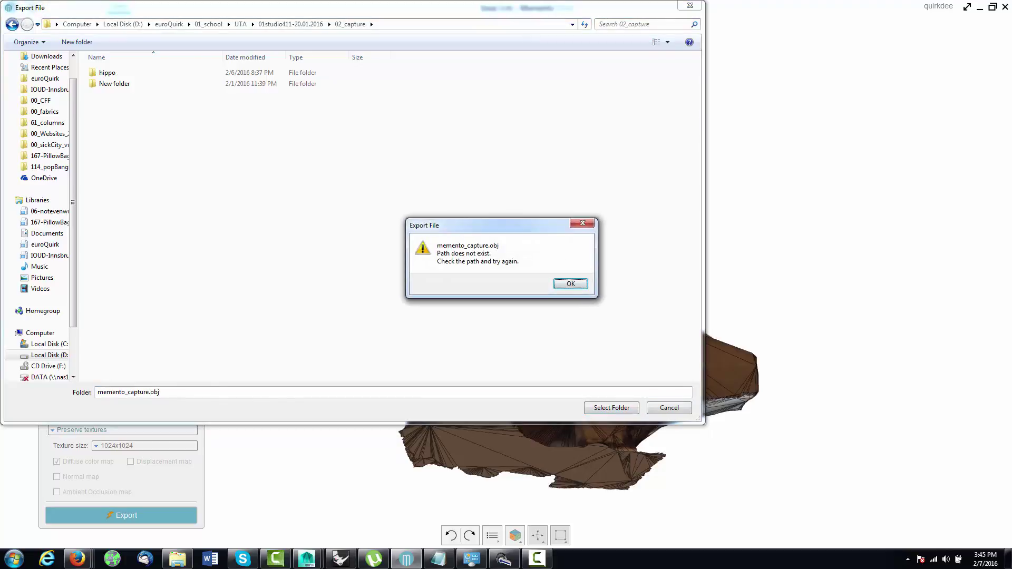
click(572, 285)
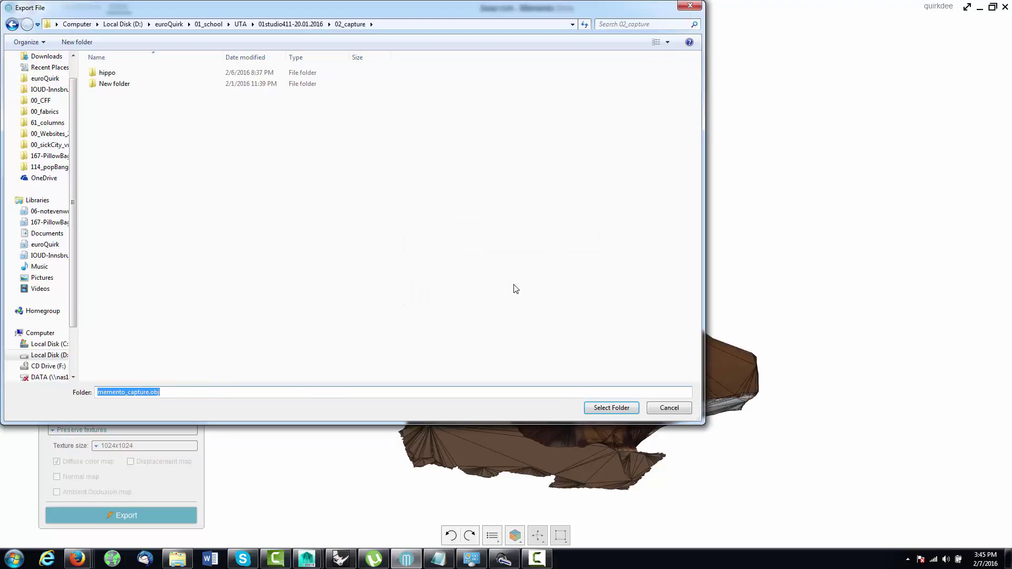
click(610, 409)
click(571, 287)
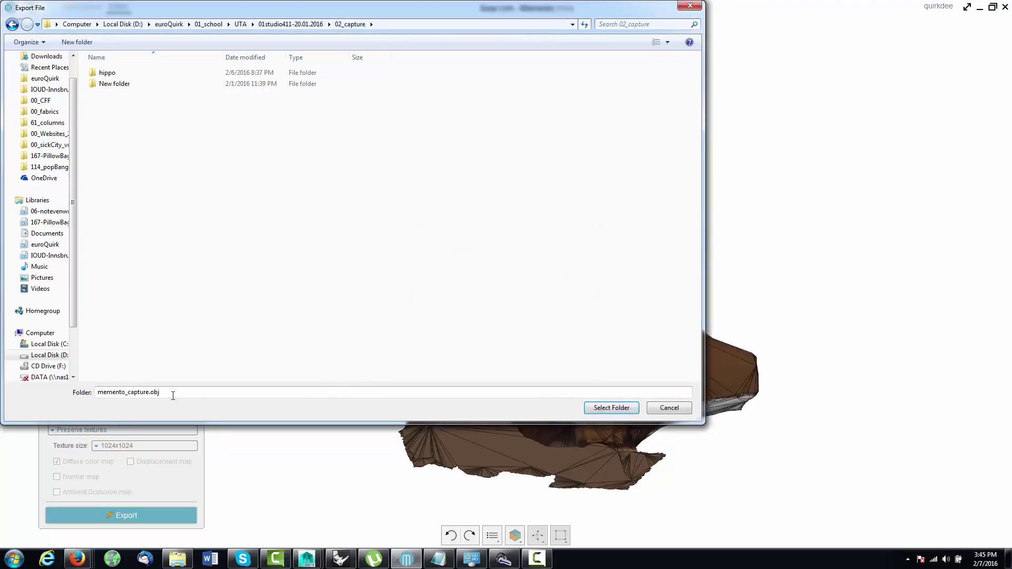
key(BackSpace)
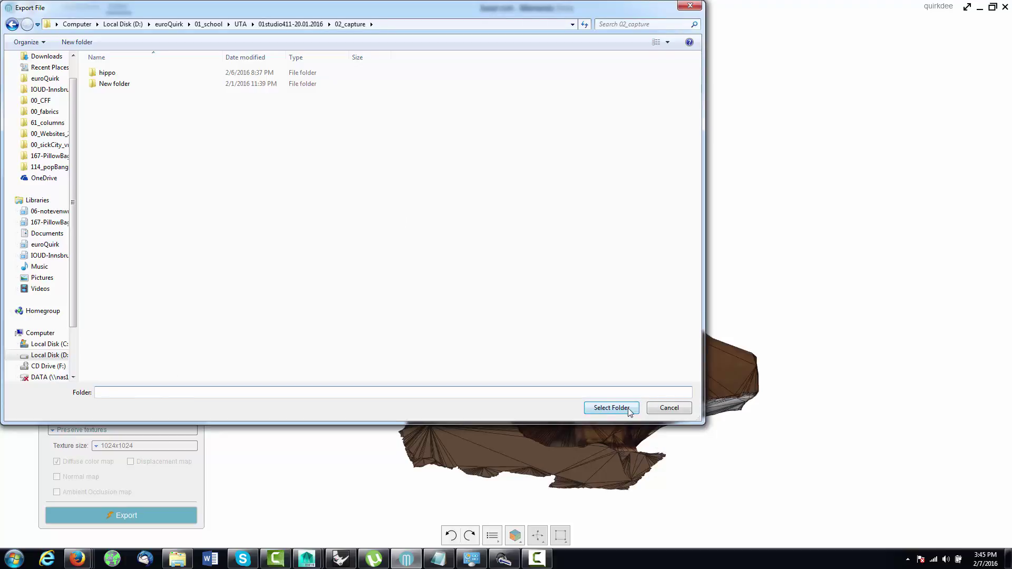
click(624, 408)
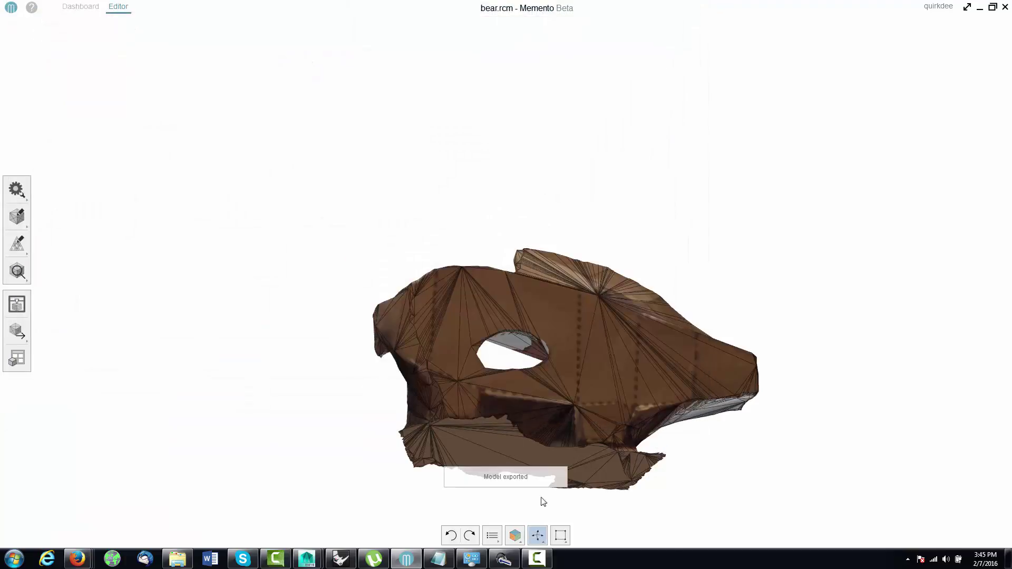
Orbit the exported bear mesh, then bring the Maya window to the front
mouse_move(544, 253)
mouse_down()
mouse_move(913, 370)
mouse_move(585, 351)
mouse_move(777, 276)
mouse_move(780, 183)
mouse_move(527, 435)
mouse_move(369, 385)
mouse_move(236, 423)
mouse_move(583, 414)
mouse_move(644, 391)
mouse_move(565, 407)
mouse_move(552, 395)
mouse_move(841, 332)
mouse_move(739, 294)
mouse_move(709, 241)
mouse_move(430, 235)
mouse_move(586, 392)
mouse_up()
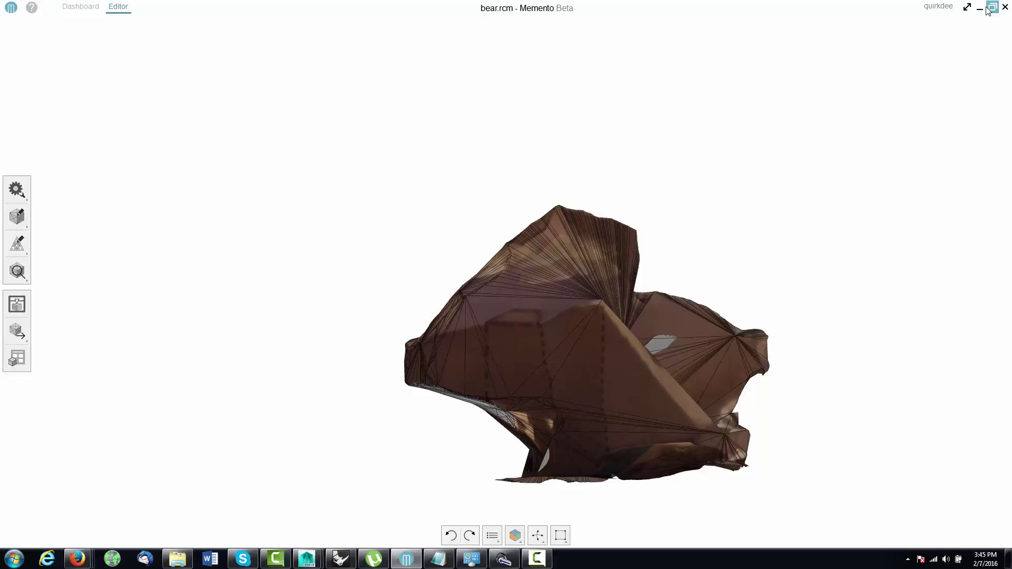
mouse_move(307, 559)
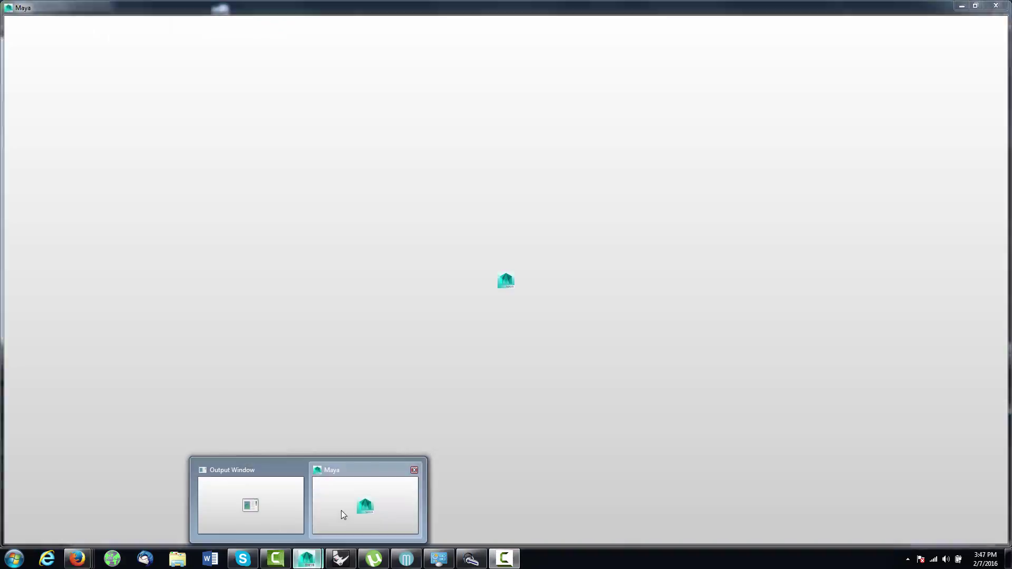
click(341, 511)
In vertex mode, merge two vertices at the hole's corner with a 0.01 threshold
scroll(452, 248, down, 5)
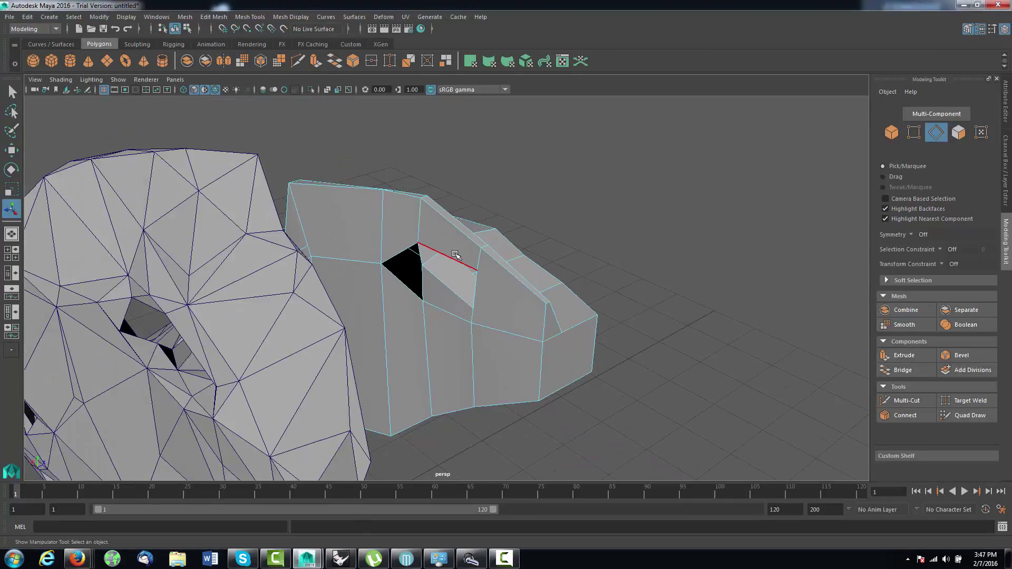
mouse_move(452, 249)
alt+mouse_down()
mouse_move(343, 246)
mouse_move(434, 278)
alt+mouse_up()
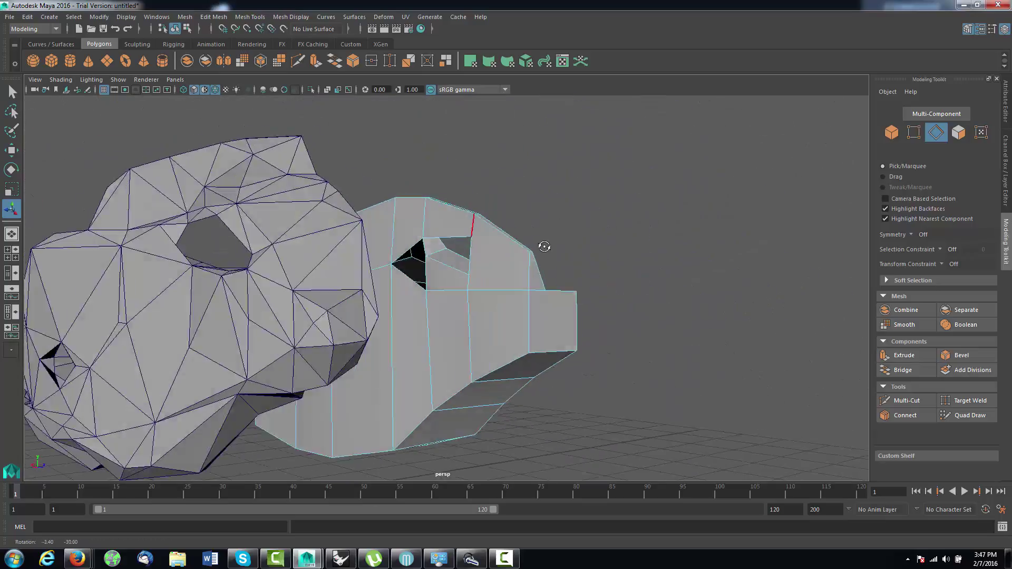
scroll(683, 271, up, 5)
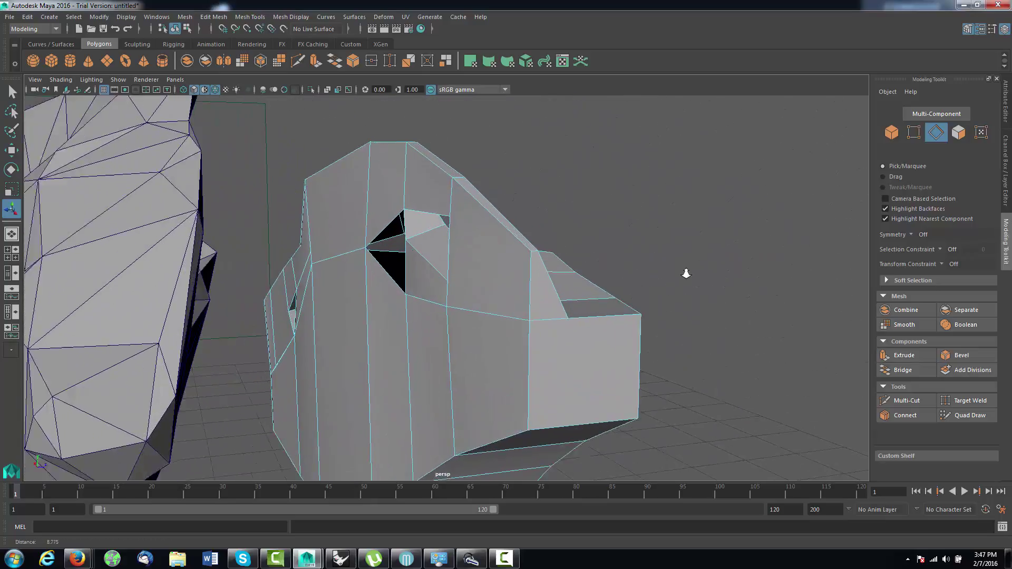
scroll(445, 215, up, 5)
mouse_move(445, 214)
alt+mouse_down()
mouse_move(507, 259)
mouse_move(491, 269)
mouse_move(507, 295)
alt+mouse_up()
click(512, 561)
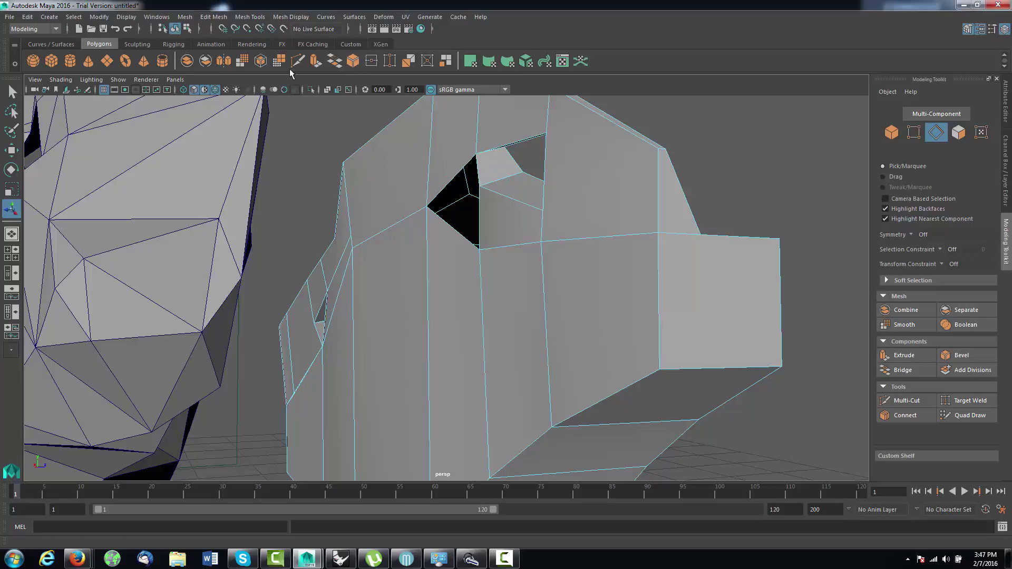
right_drag(454, 155, 404, 153)
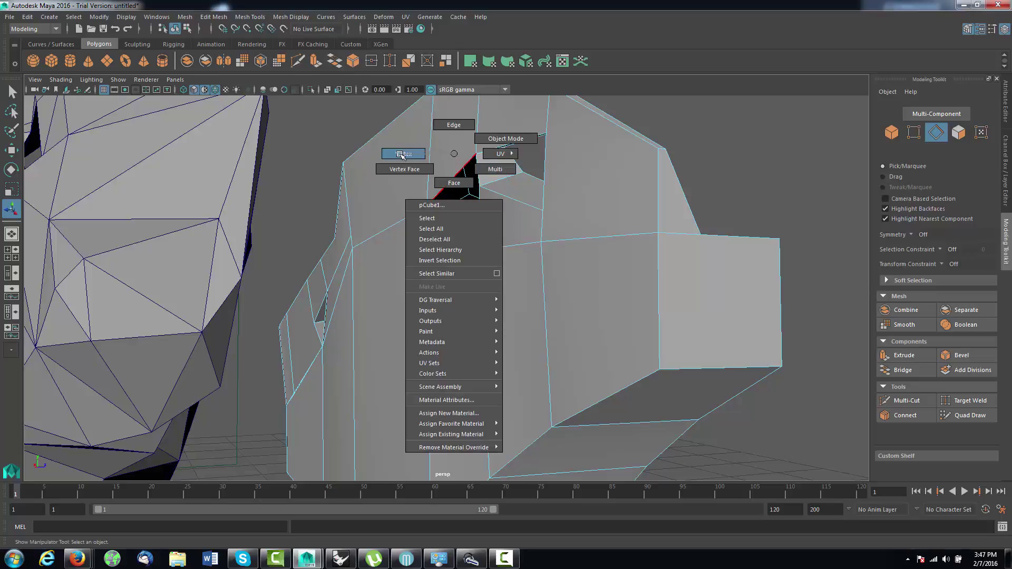
click(476, 154)
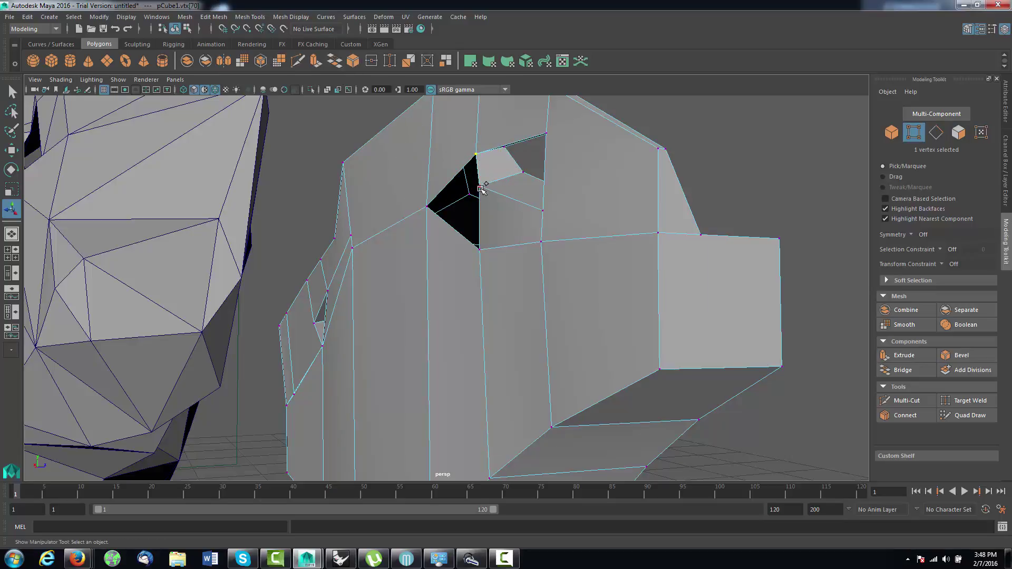
shift+click(480, 187)
click(371, 62)
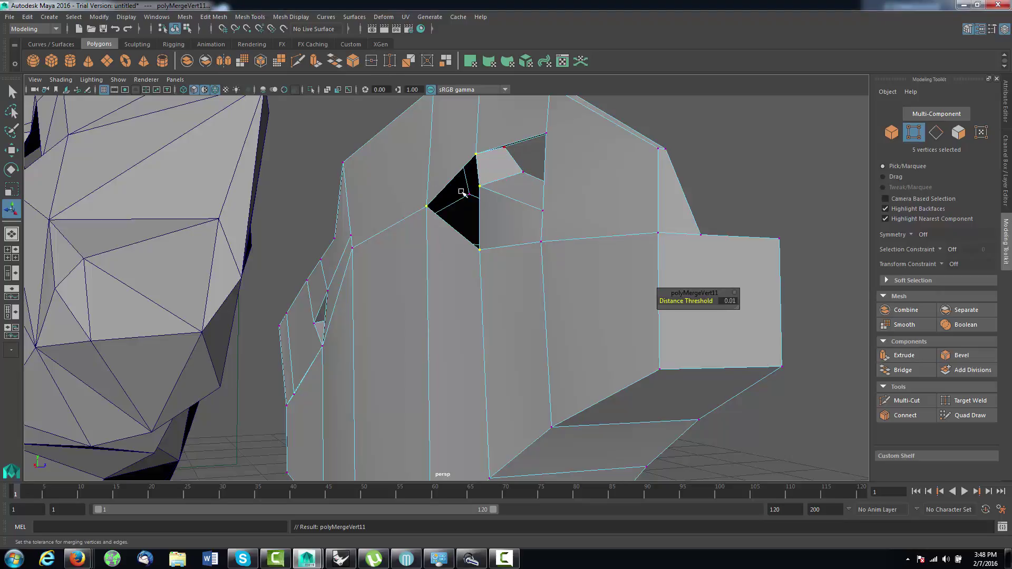
Merge the remaining vertices around the hole to close the gap
mouse_move(462, 192)
alt+mouse_down()
mouse_move(475, 225)
mouse_move(475, 210)
alt+mouse_up()
click(749, 191)
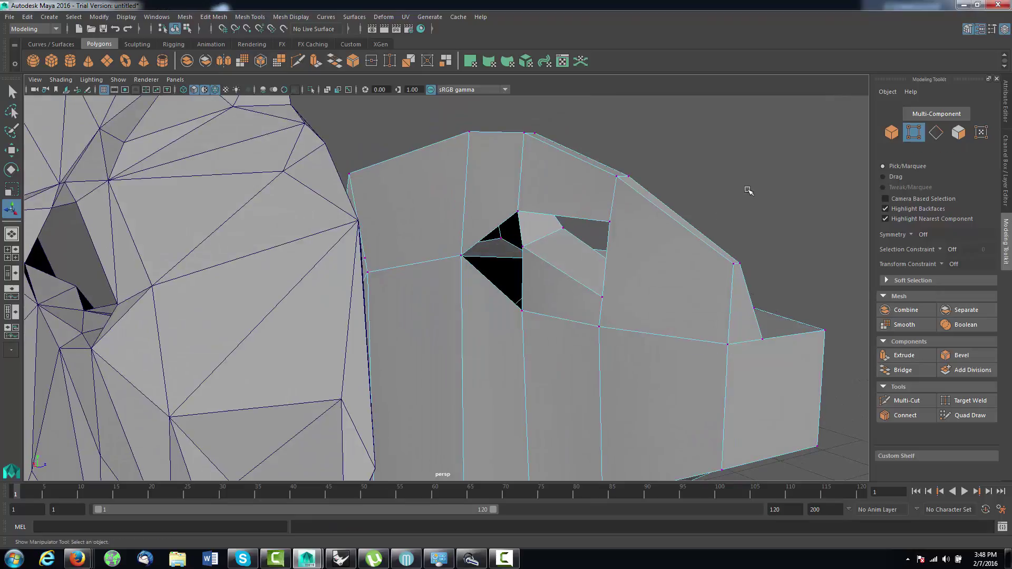
click(525, 246)
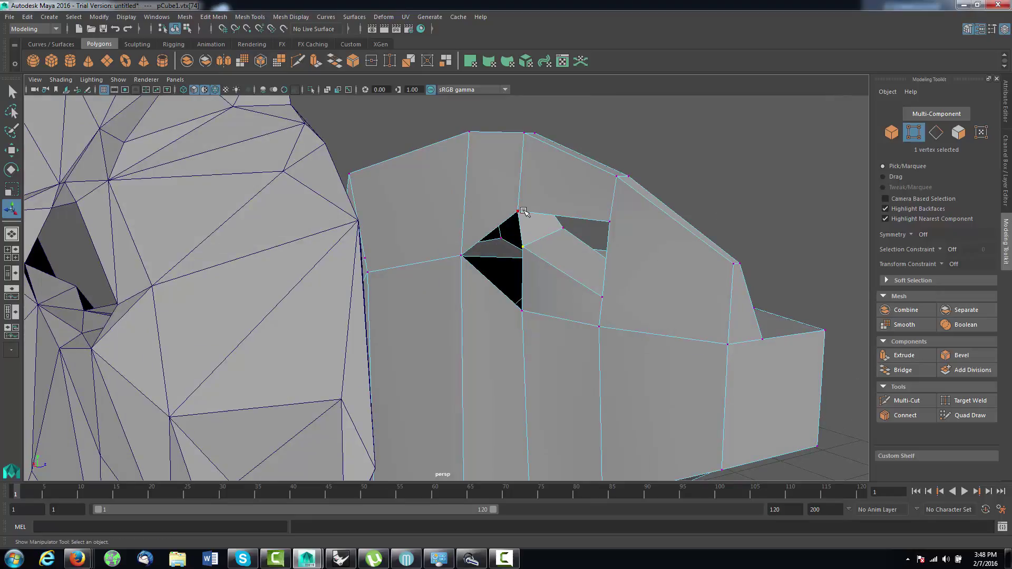
click(372, 61)
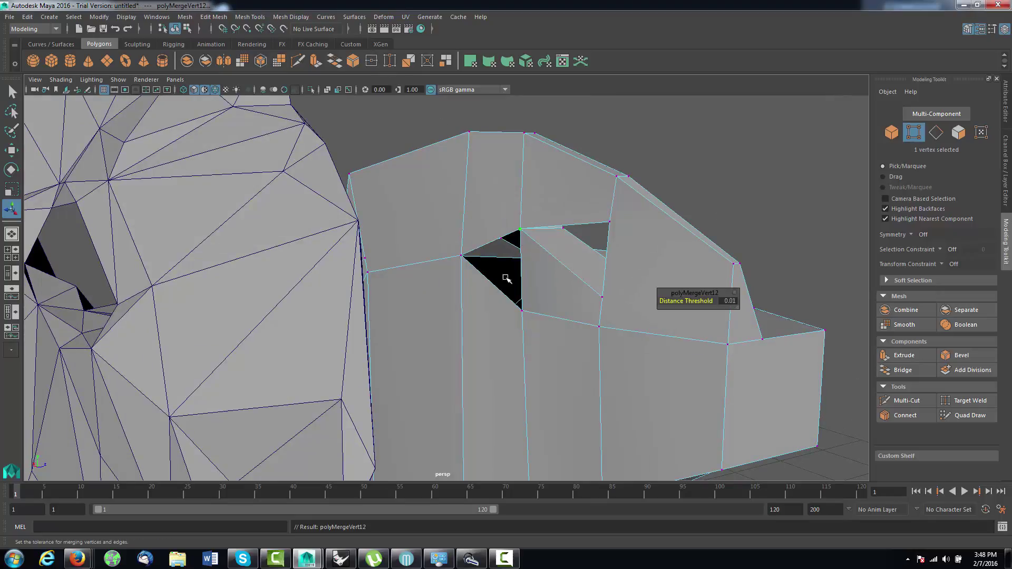
click(517, 311)
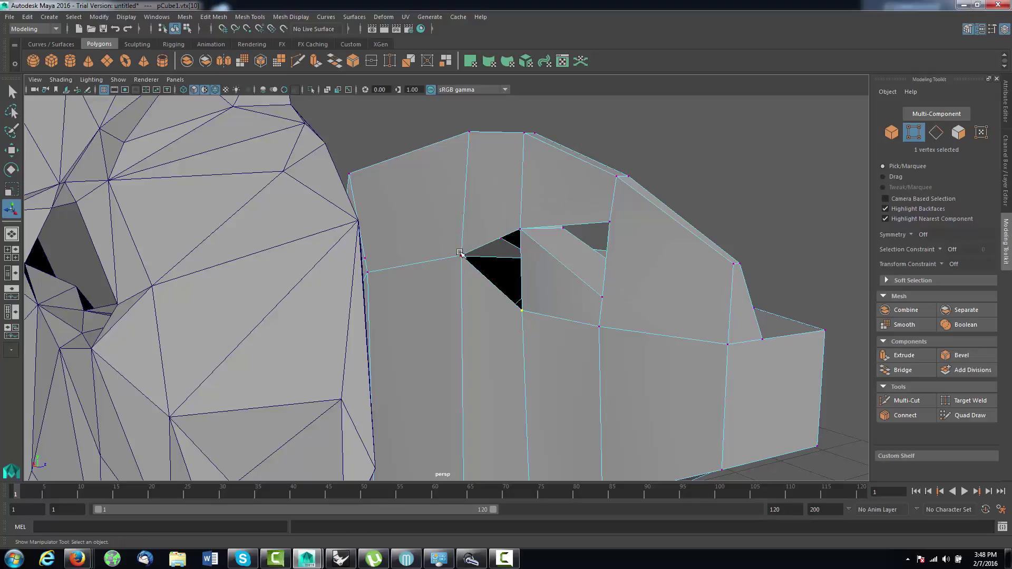
click(373, 62)
Orbit in on the chair part and switch to face selection
mouse_move(545, 306)
alt+mouse_down()
mouse_move(424, 259)
mouse_move(260, 226)
mouse_move(316, 226)
mouse_move(411, 190)
mouse_move(499, 189)
mouse_move(343, 199)
mouse_move(384, 215)
mouse_move(420, 267)
mouse_move(355, 150)
mouse_move(409, 216)
mouse_move(369, 227)
alt+mouse_up()
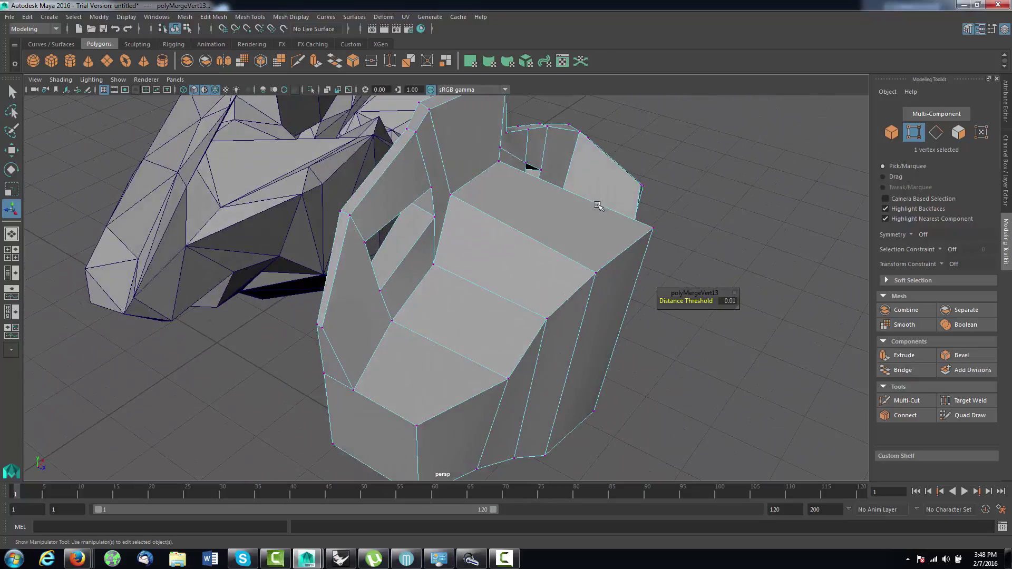
mouse_move(370, 227)
alt+right_down()
mouse_move(328, 238)
mouse_move(413, 230)
alt+right_up()
alt+drag(413, 230, 313, 196)
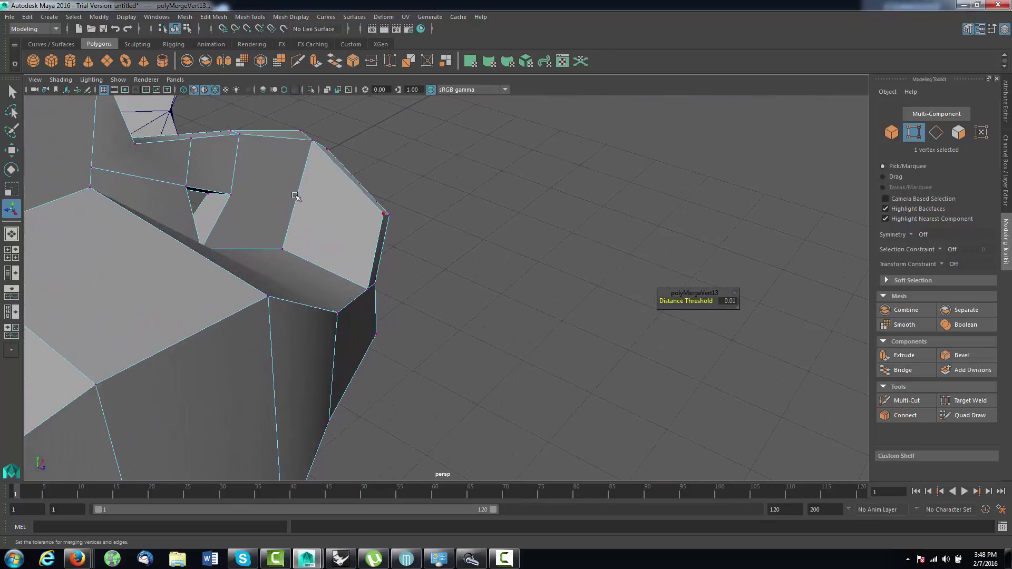
right_drag(454, 204, 454, 230)
Select two faces on the chair's back and slice across them with Multi-Cut
click(343, 214)
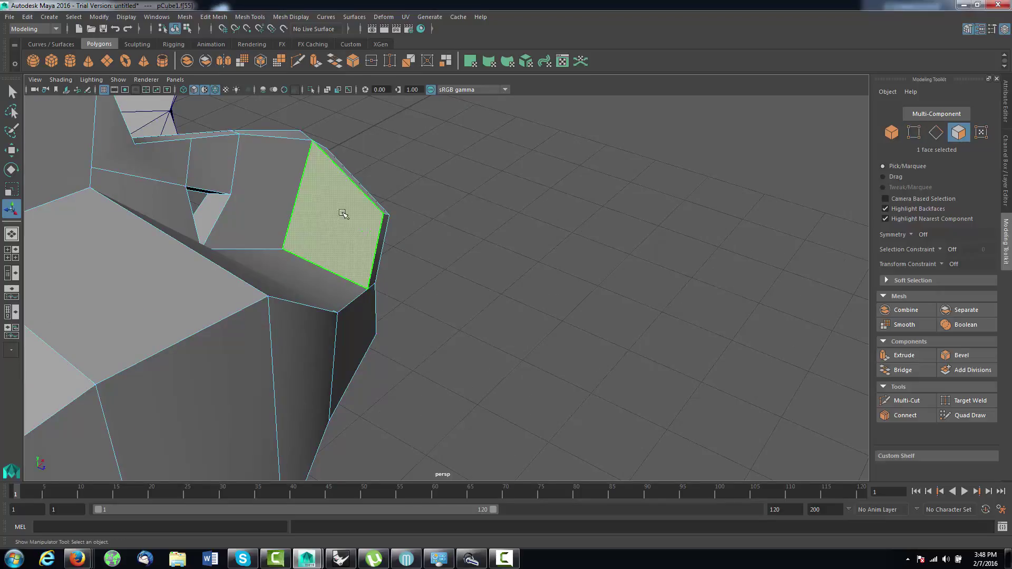
mouse_move(381, 193)
alt+mouse_down()
mouse_move(226, 146)
mouse_move(648, 230)
mouse_move(557, 224)
mouse_move(592, 249)
mouse_move(716, 271)
mouse_move(703, 267)
alt+mouse_up()
shift+click(537, 214)
right_drag(422, 215, 414, 211)
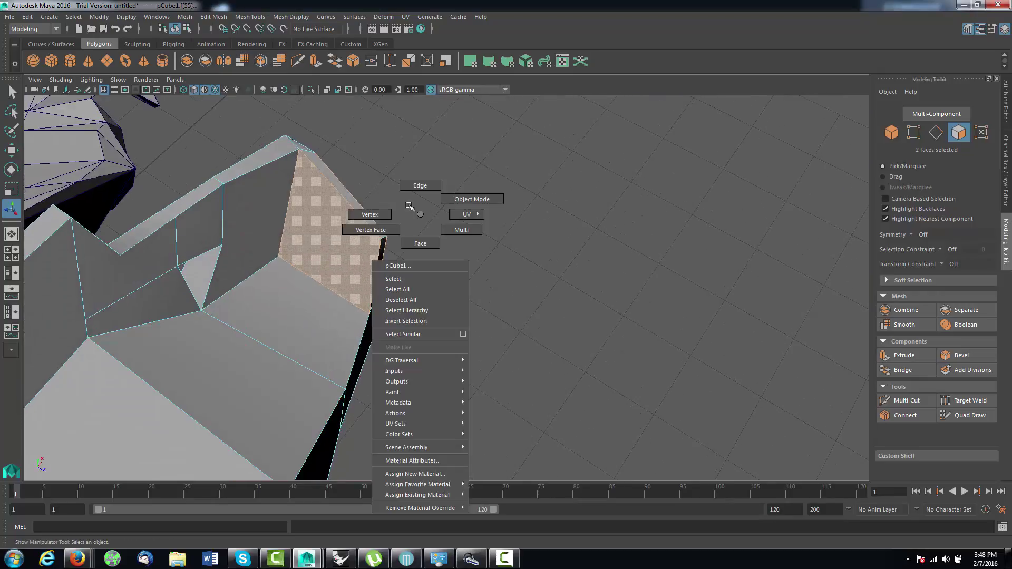
click(299, 62)
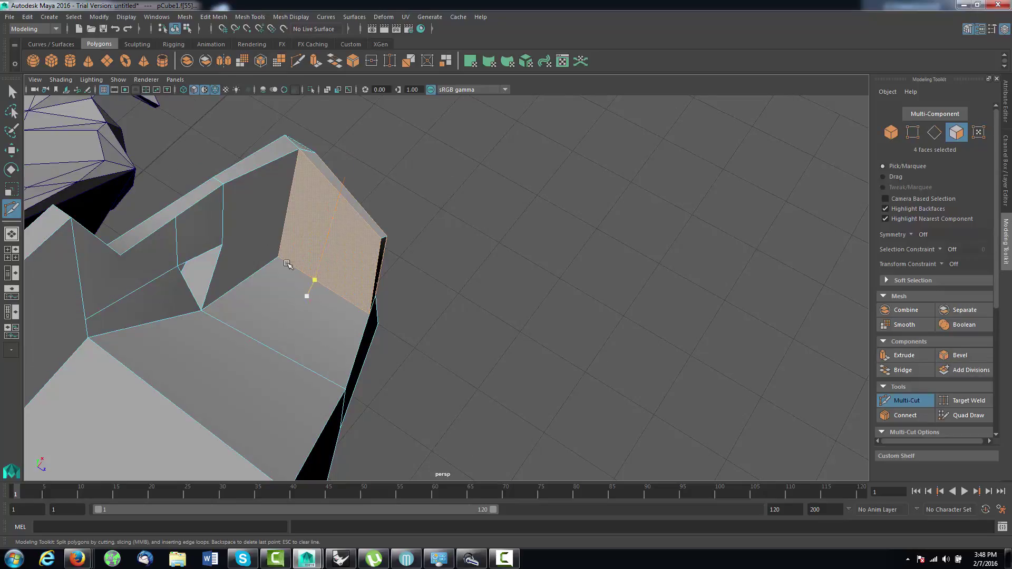
mouse_move(464, 288)
mouse_down()
mouse_move(474, 312)
mouse_move(373, 186)
mouse_move(366, 203)
mouse_up()
scroll(520, 241, up, 5)
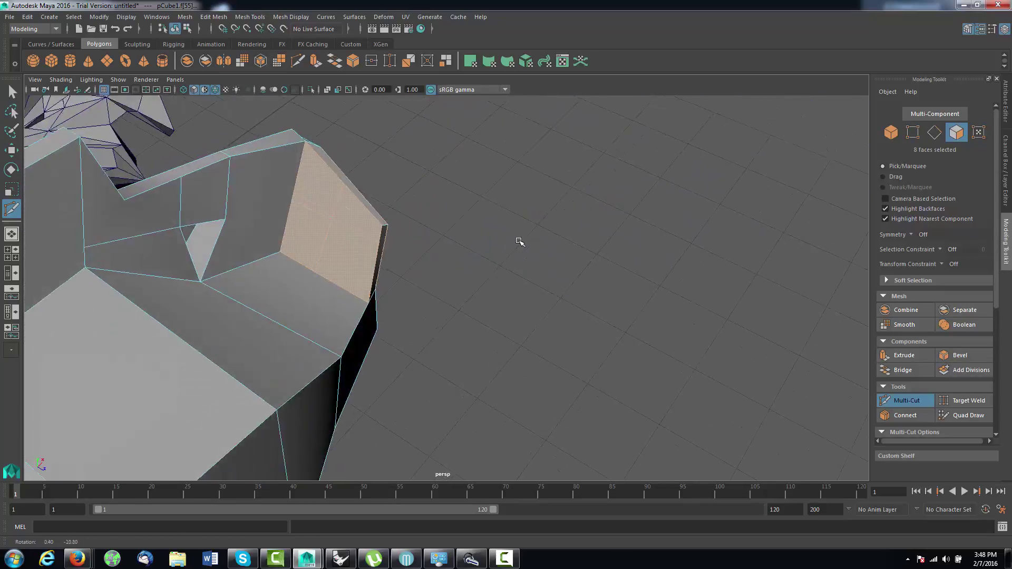
alt+drag(519, 242, 369, 134)
Select the face to remove and delete it, opening a rectangular hole
click(13, 91)
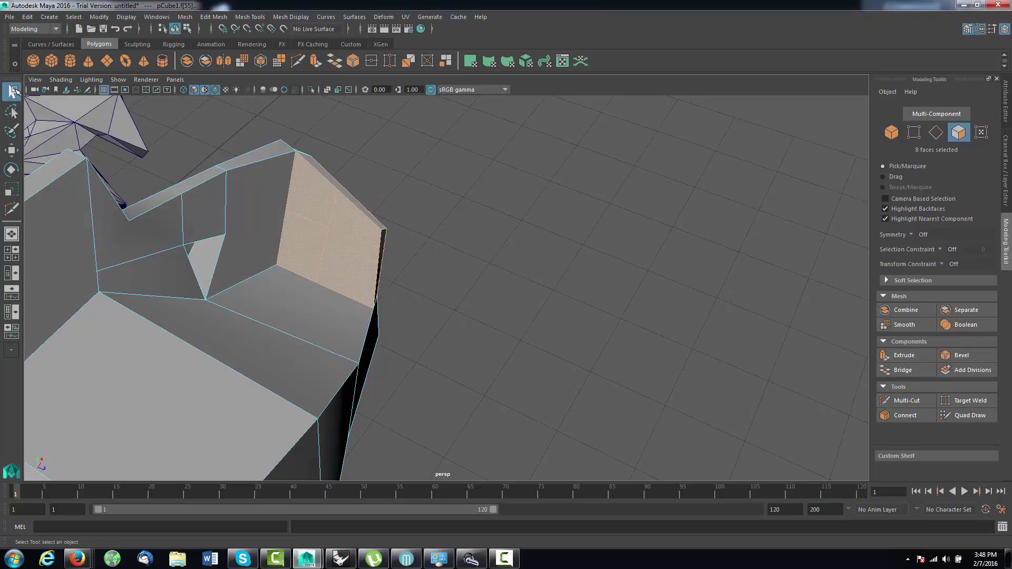
click(533, 206)
click(312, 235)
alt+drag(531, 221, 381, 209)
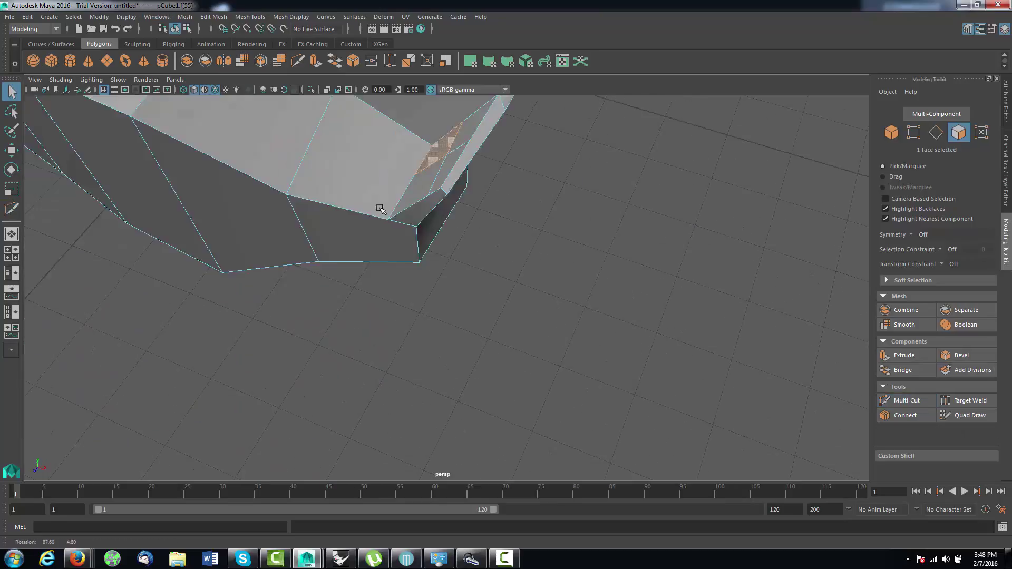
shift+click(555, 251)
alt+drag(554, 251, 743, 319)
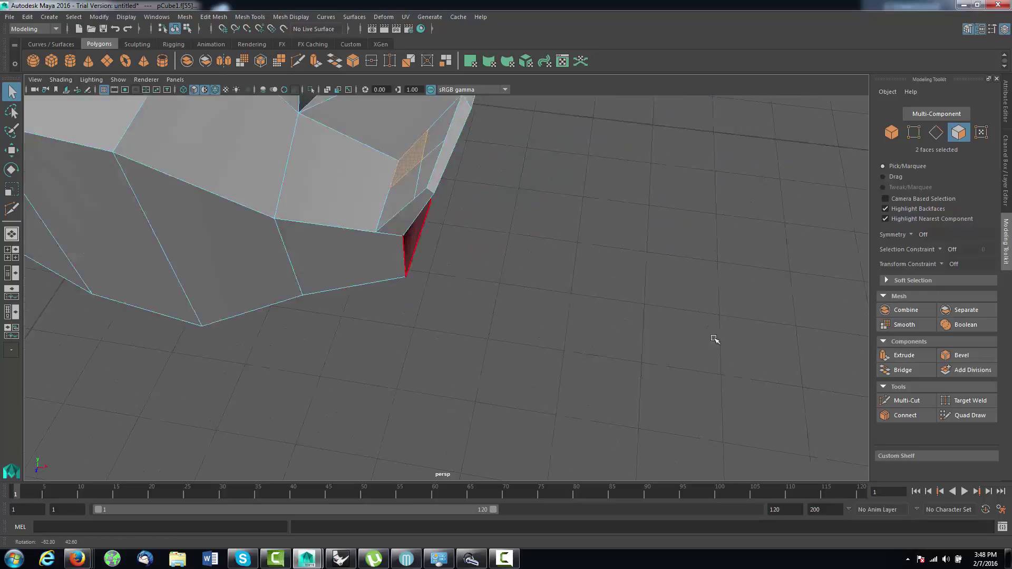
key(Delete)
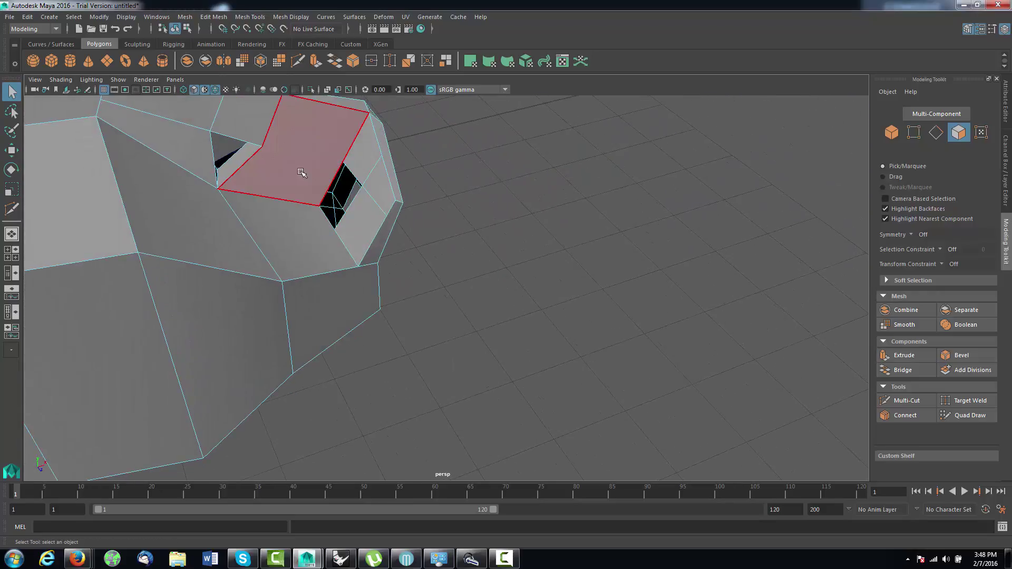
scroll(324, 206, down, 3)
mouse_move(475, 206)
alt+mouse_down()
mouse_move(655, 339)
mouse_move(535, 339)
mouse_move(594, 338)
alt+mouse_up()
scroll(585, 338, up, 2)
scroll(447, 262, up, 3)
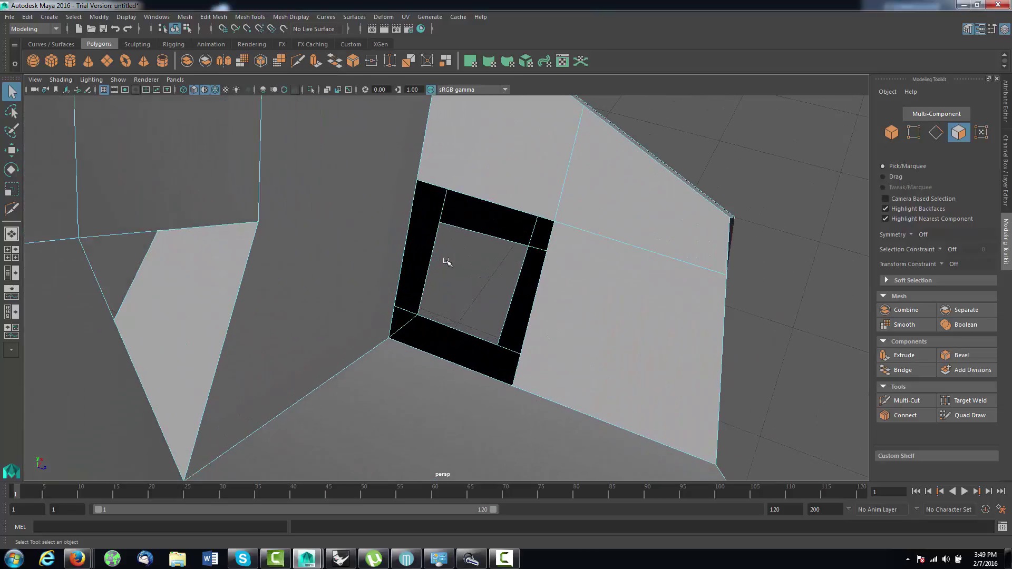
alt+middle_drag(460, 255, 366, 260)
Bridge the hole's inner and outer top edges with 0 divisions
alt+drag(400, 272, 388, 101)
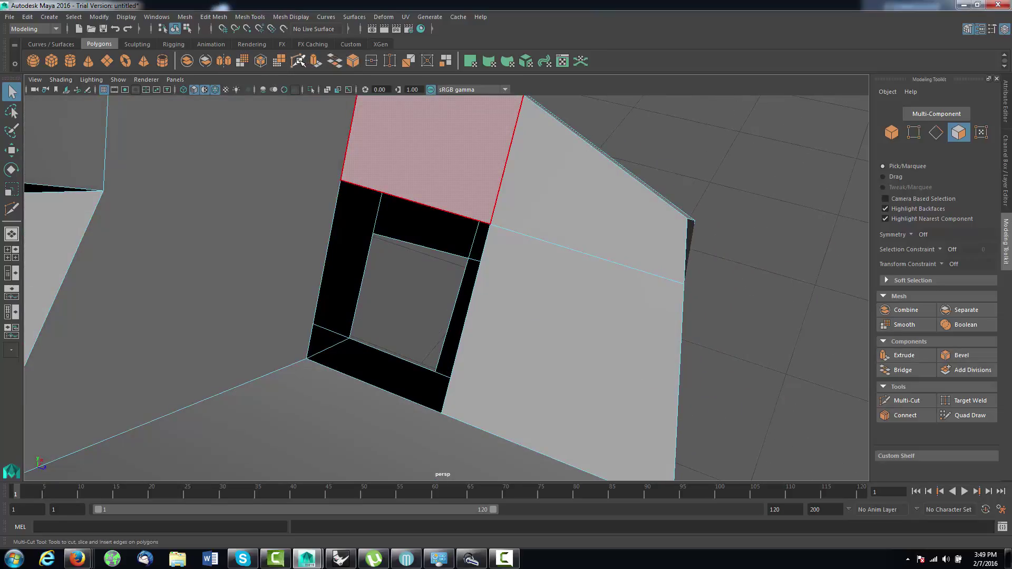
click(335, 62)
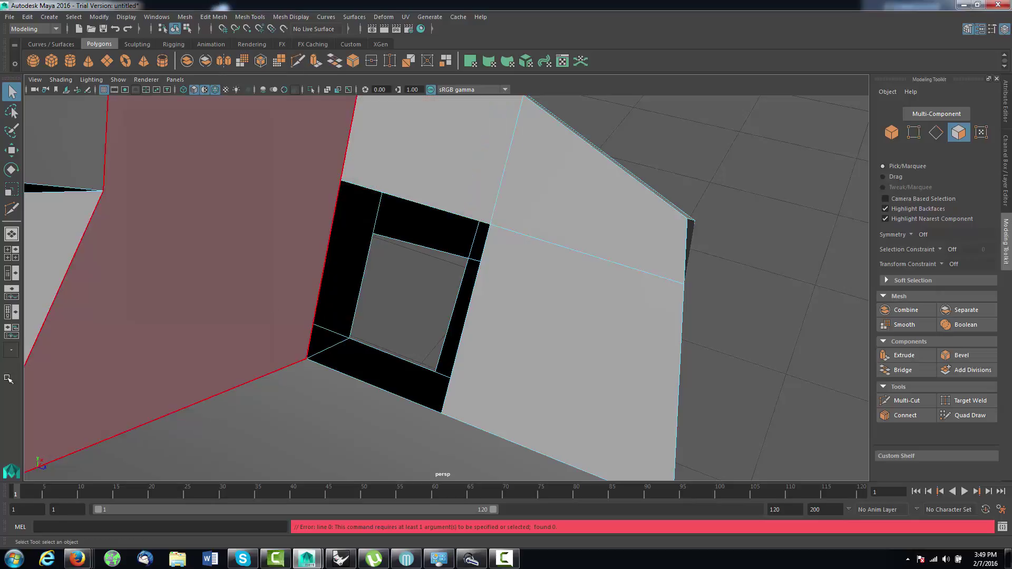
right_click(539, 246)
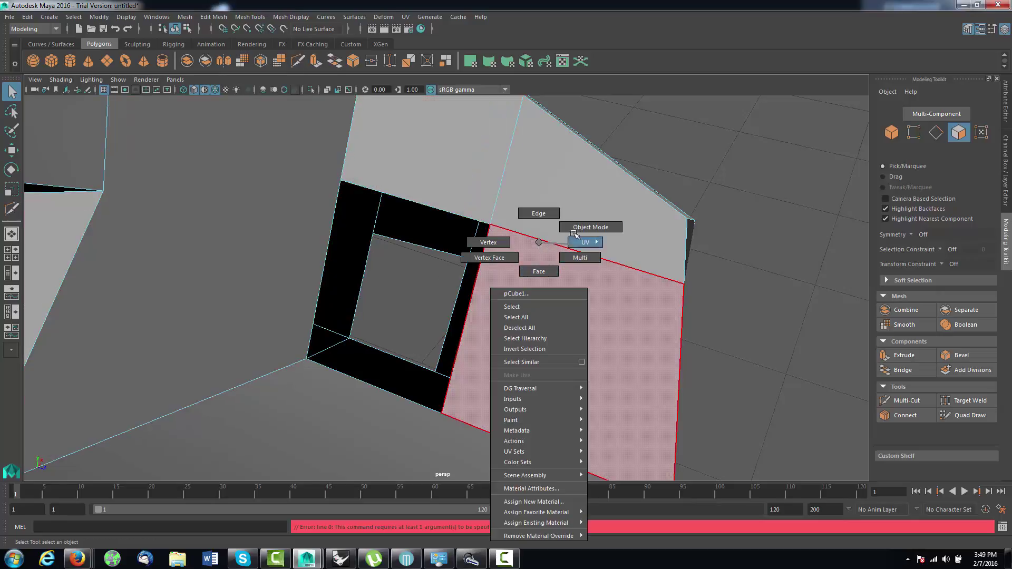
click(539, 213)
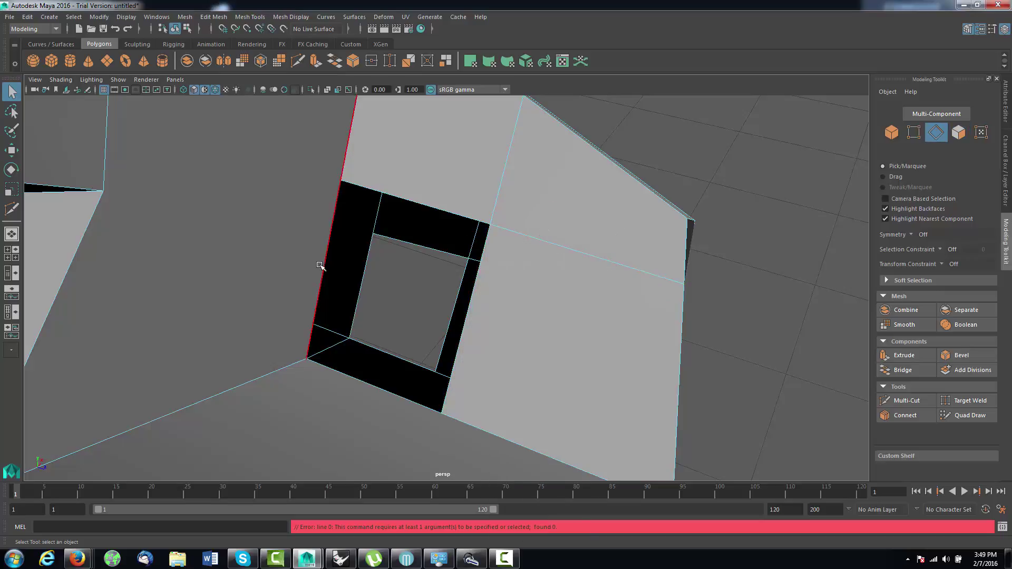
click(430, 246)
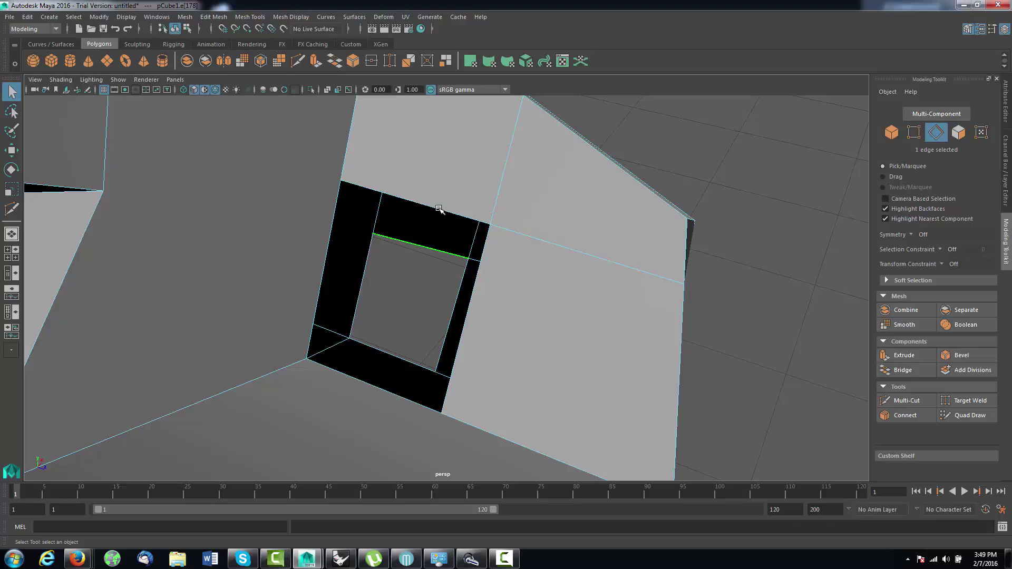
click(438, 209)
shift+click(415, 243)
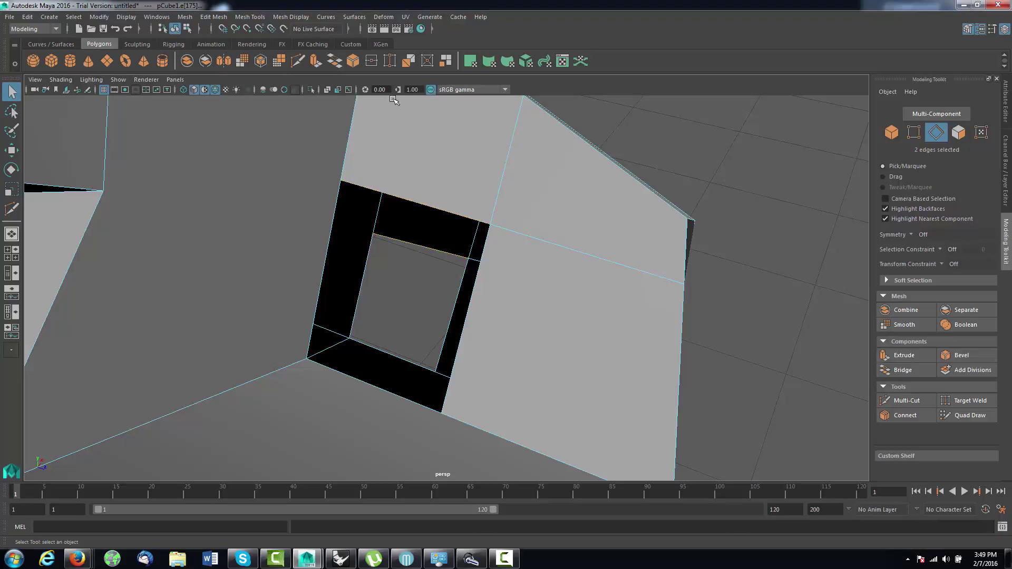
click(334, 61)
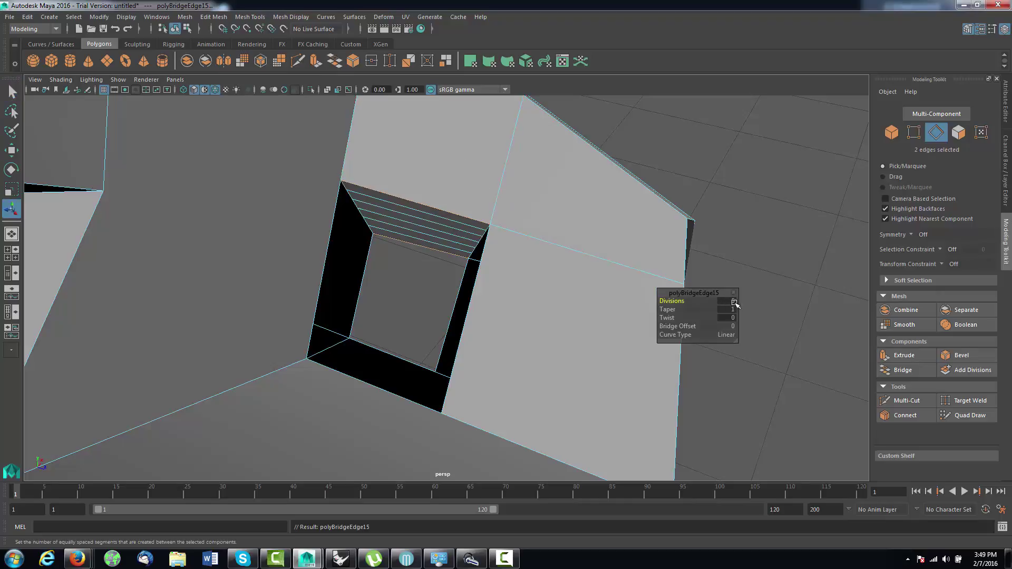
click(734, 301)
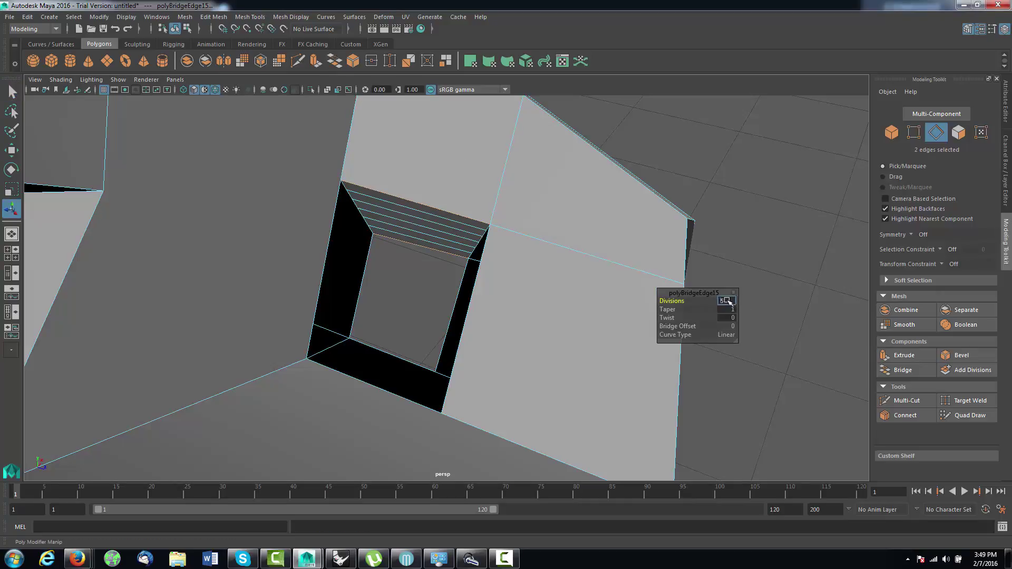
key(Return)
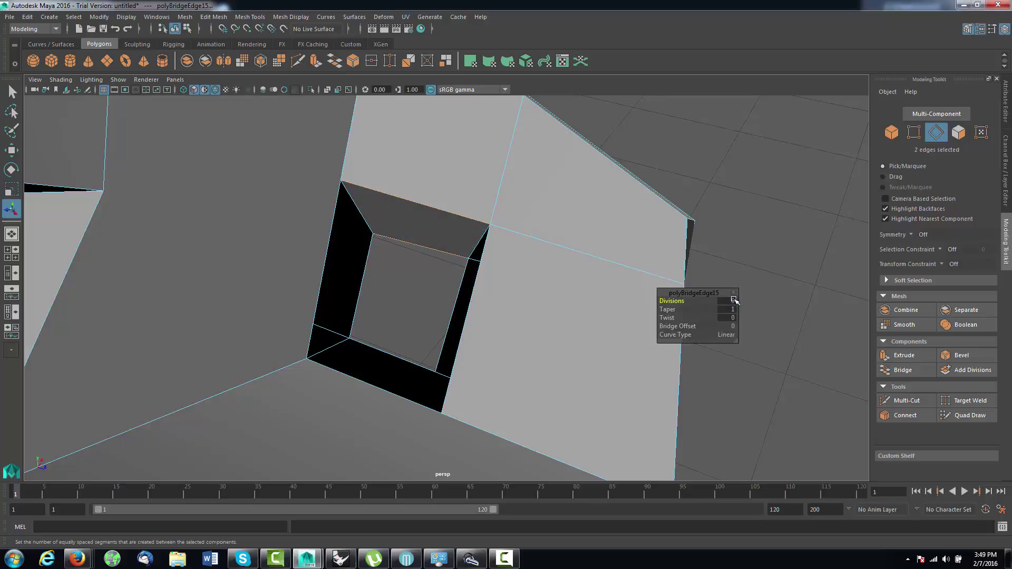
Bridge the hole's inner and outer bottom edges with 0 divisions
click(394, 358)
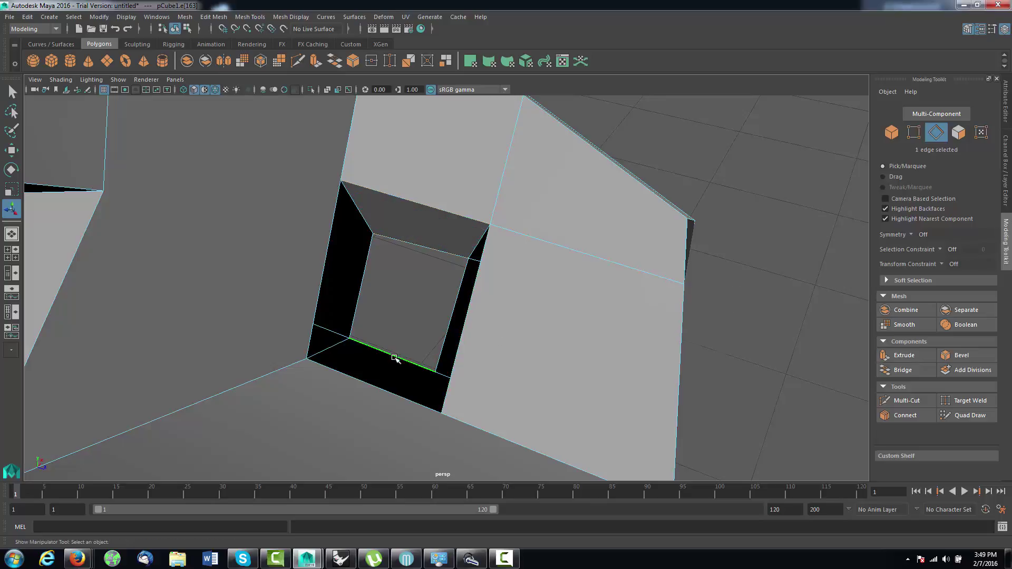
shift+click(375, 385)
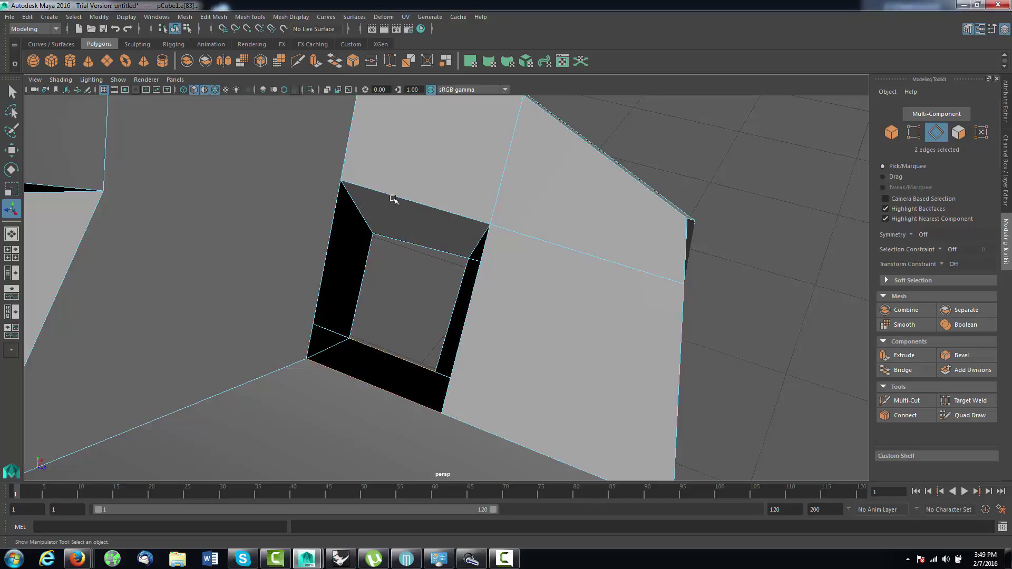
click(335, 62)
click(730, 302)
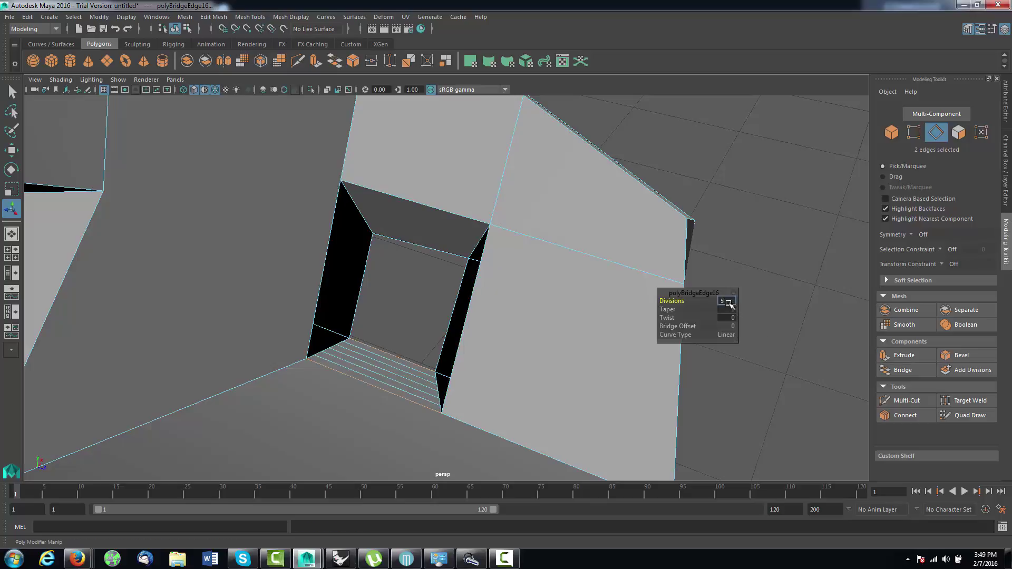
key(Return)
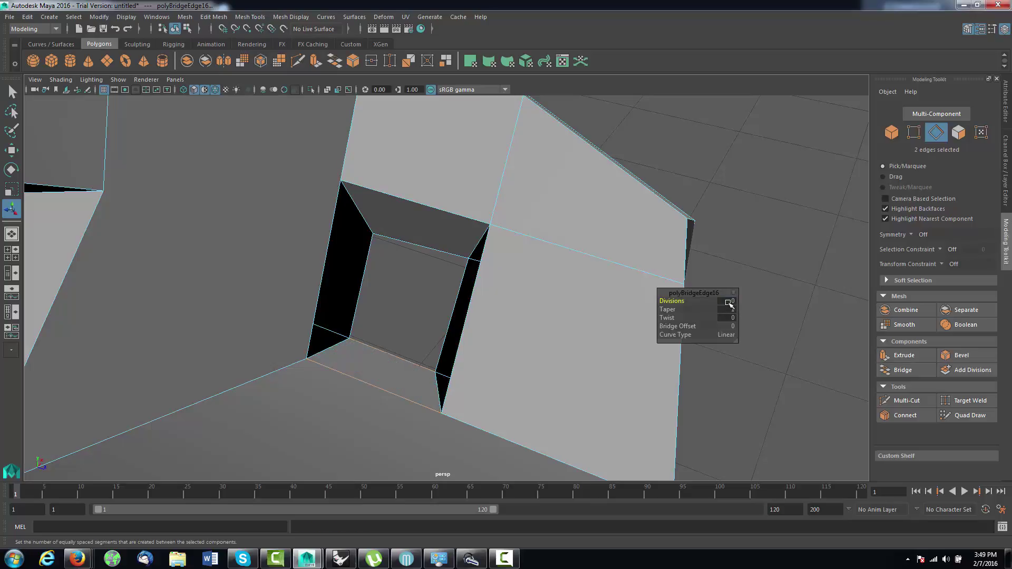
click(364, 266)
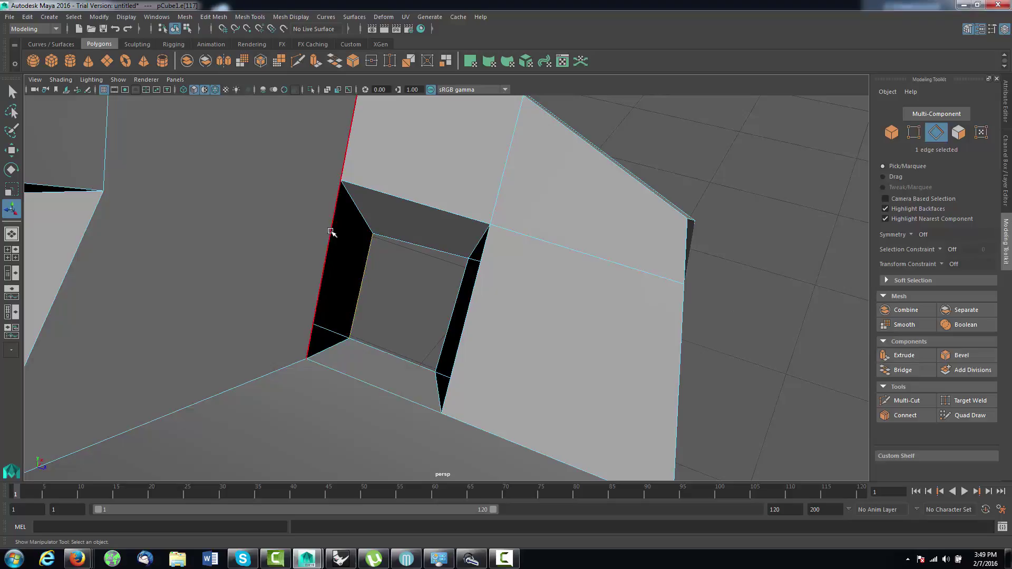
alt+drag(409, 290, 443, 291)
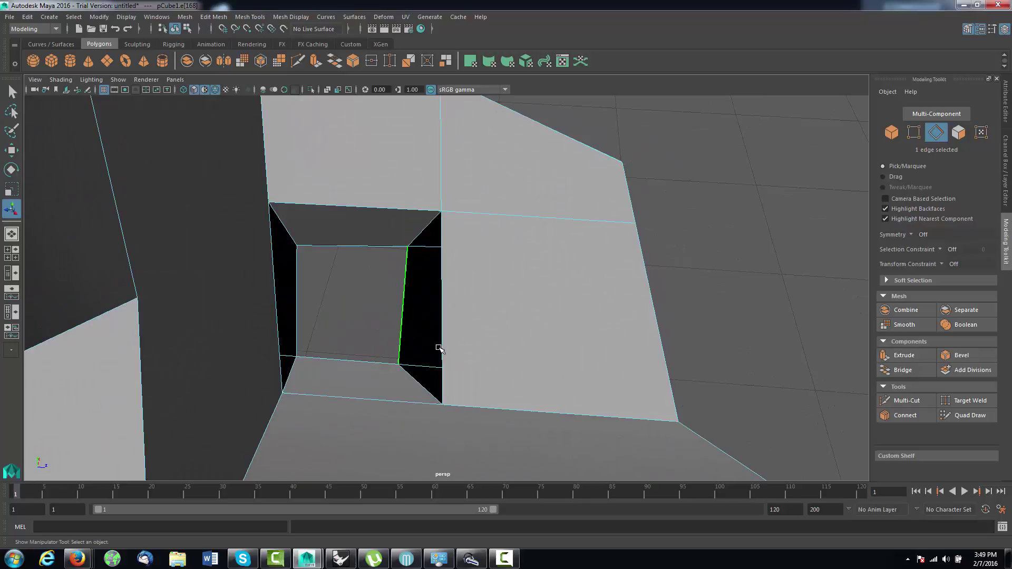
shift+click(443, 330)
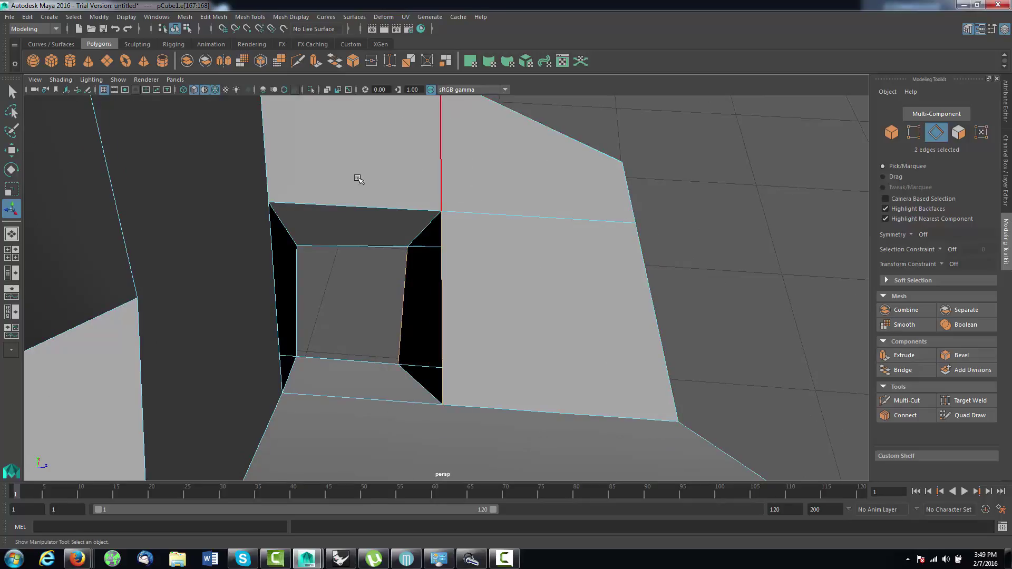
click(335, 60)
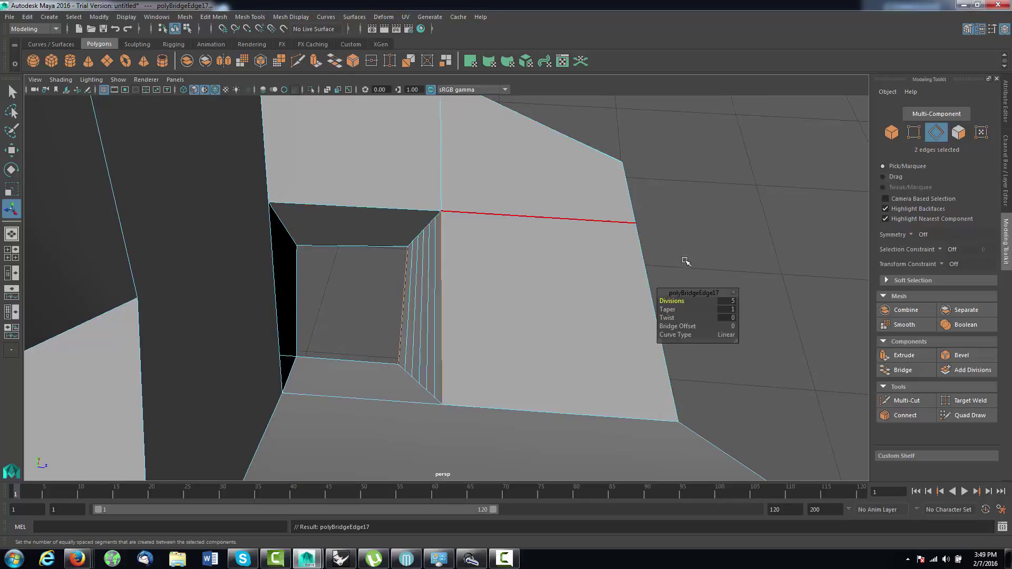
click(734, 300)
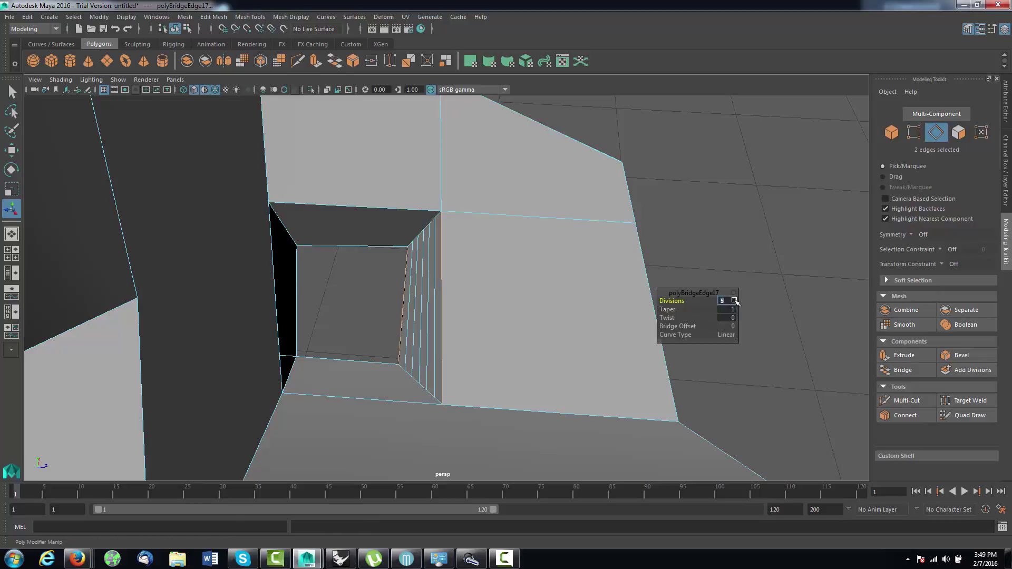
text(0)
key(Return)
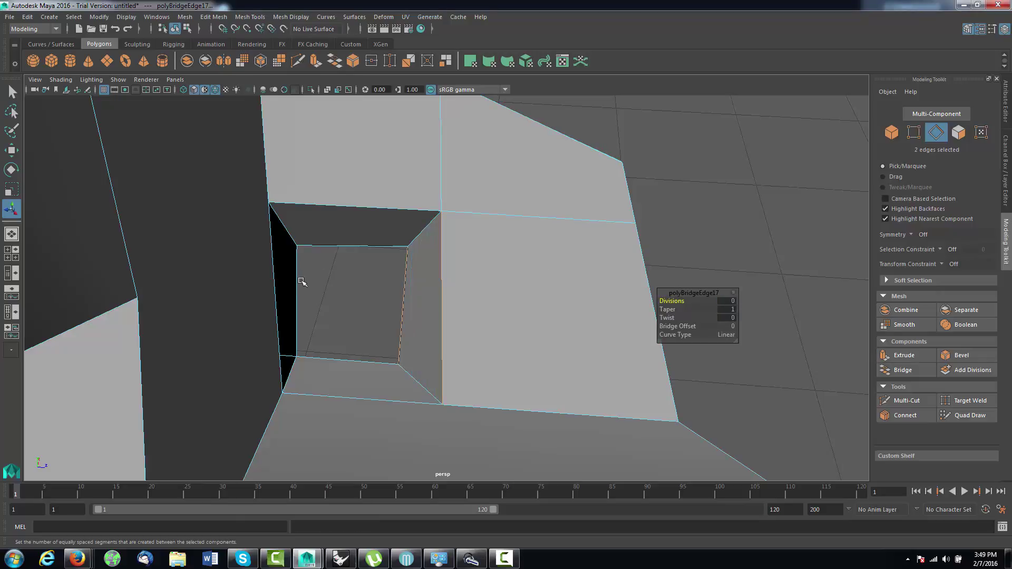
click(295, 283)
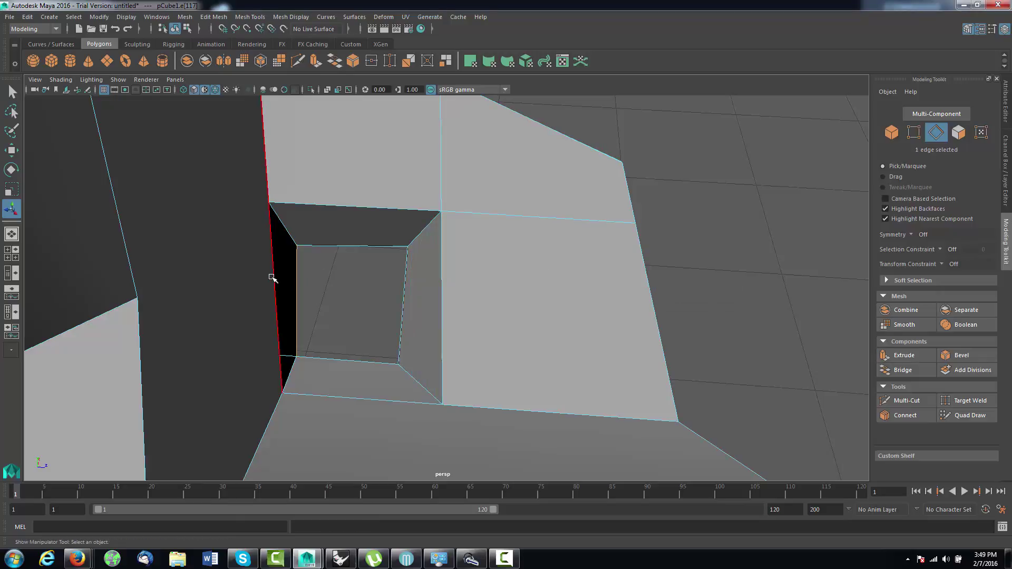
shift+click(286, 230)
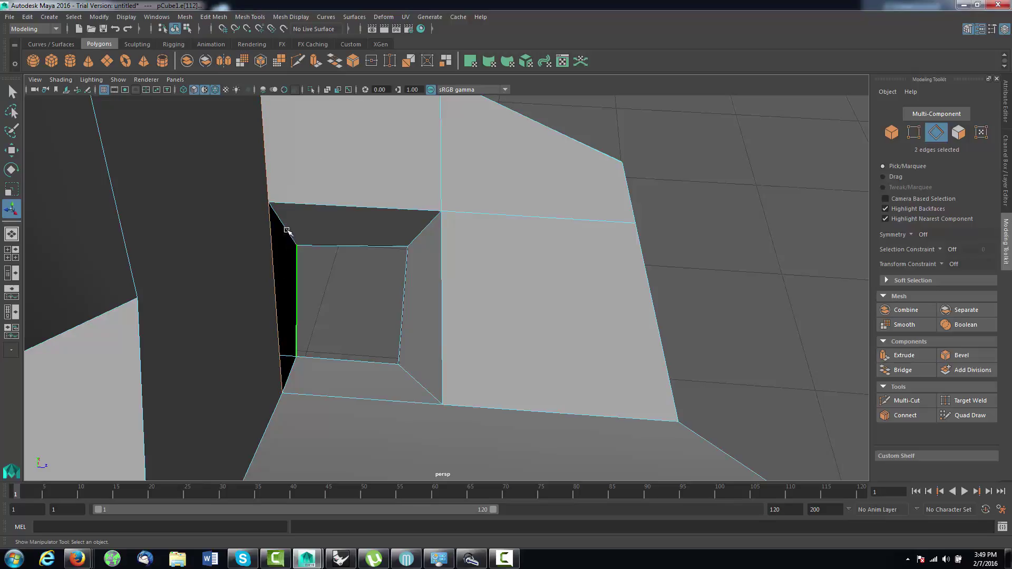
click(297, 380)
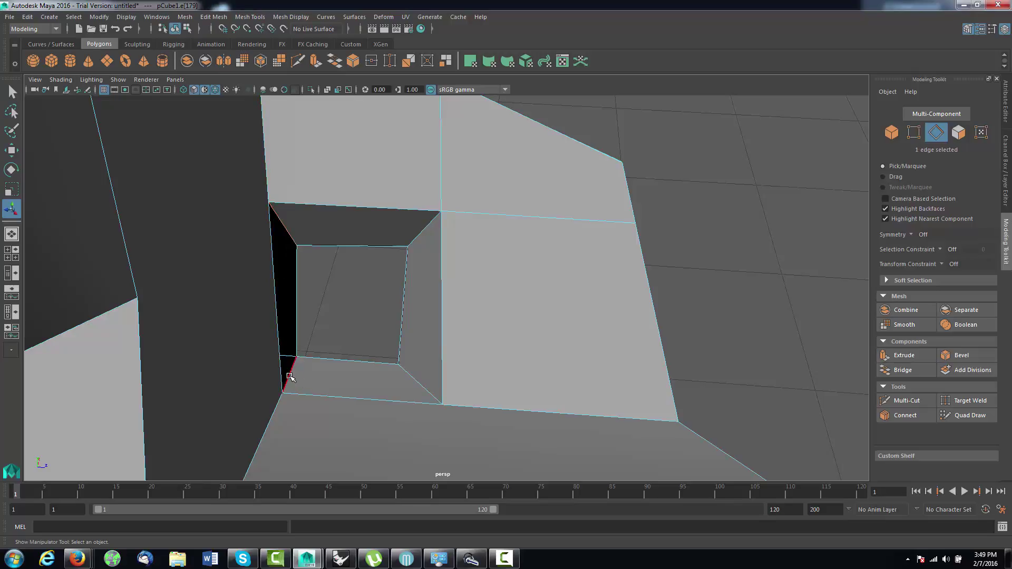
click(335, 61)
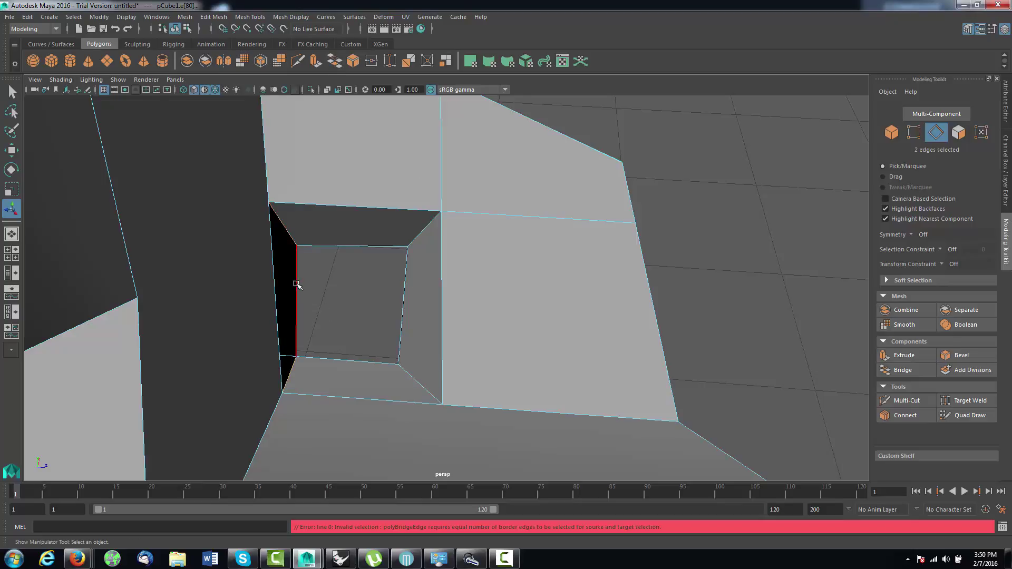
click(279, 283)
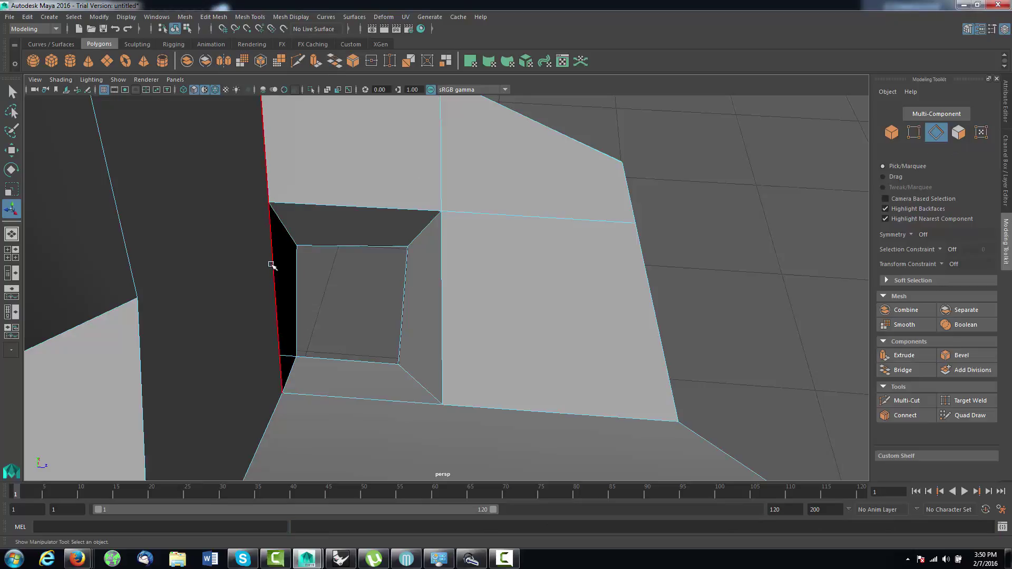
click(274, 261)
shift+right_drag(289, 104, 270, 204)
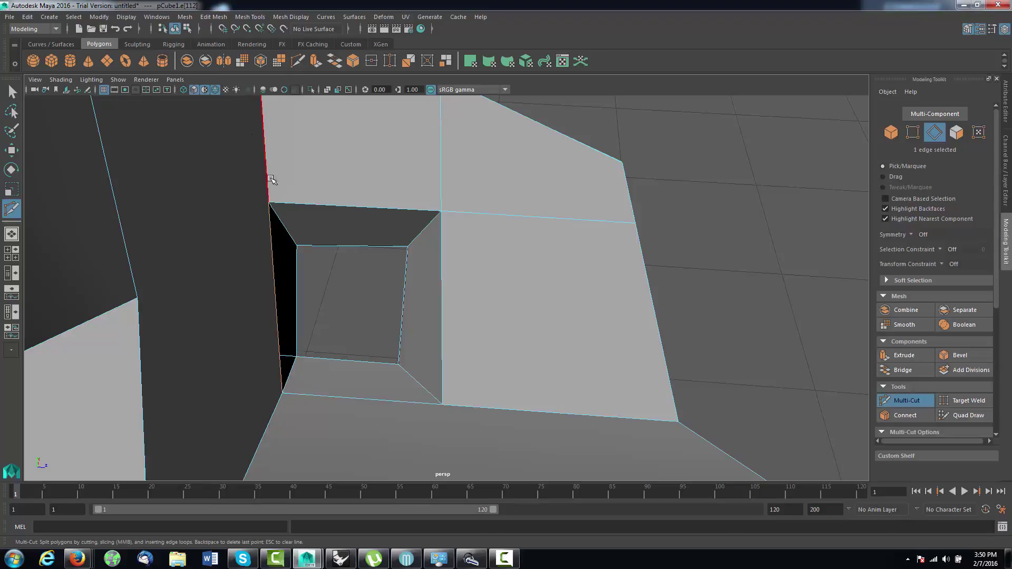
click(296, 357)
click(363, 300)
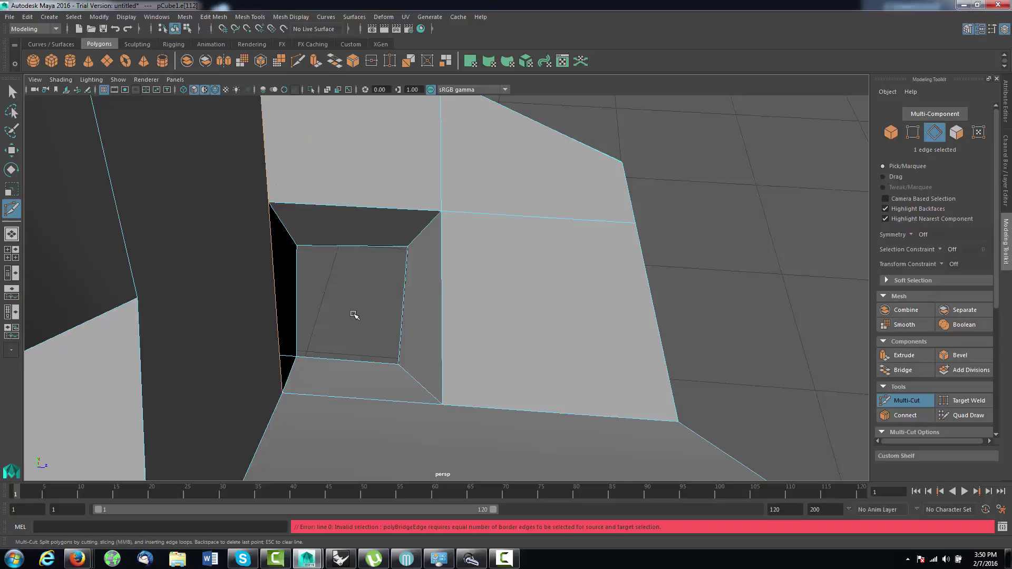
click(137, 297)
key(q)
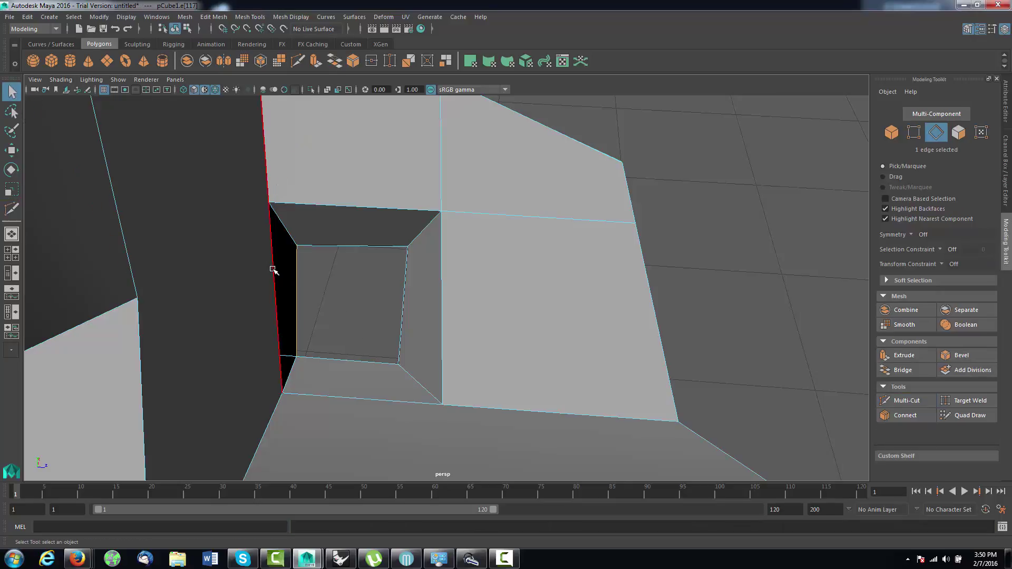
Start Multi-Cut with the y key and discard the misplaced cut points
mouse_move(353, 281)
alt+mouse_down()
mouse_move(323, 287)
mouse_move(276, 262)
mouse_move(321, 259)
alt+mouse_up()
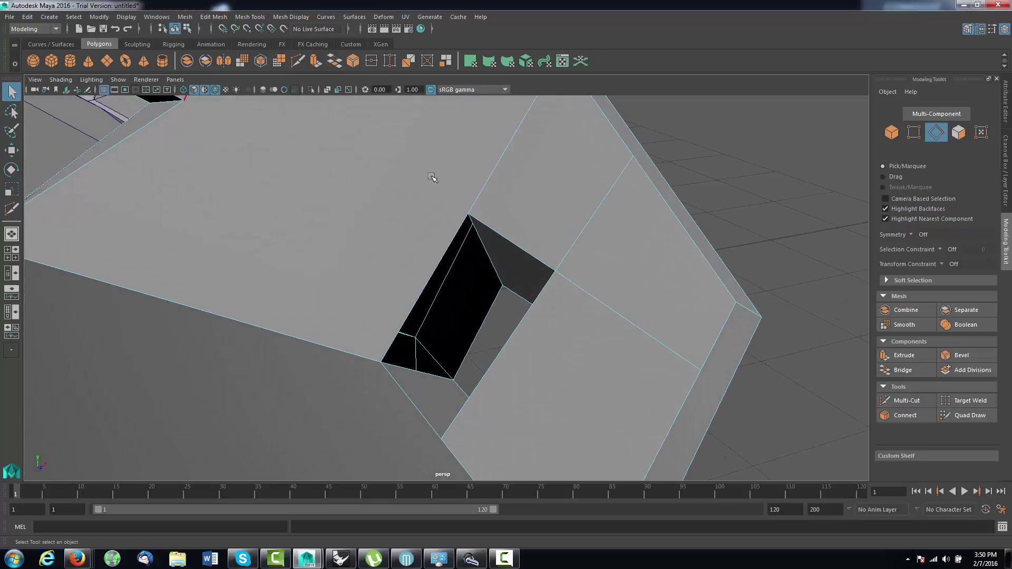
alt+middle_drag(432, 177, 421, 247)
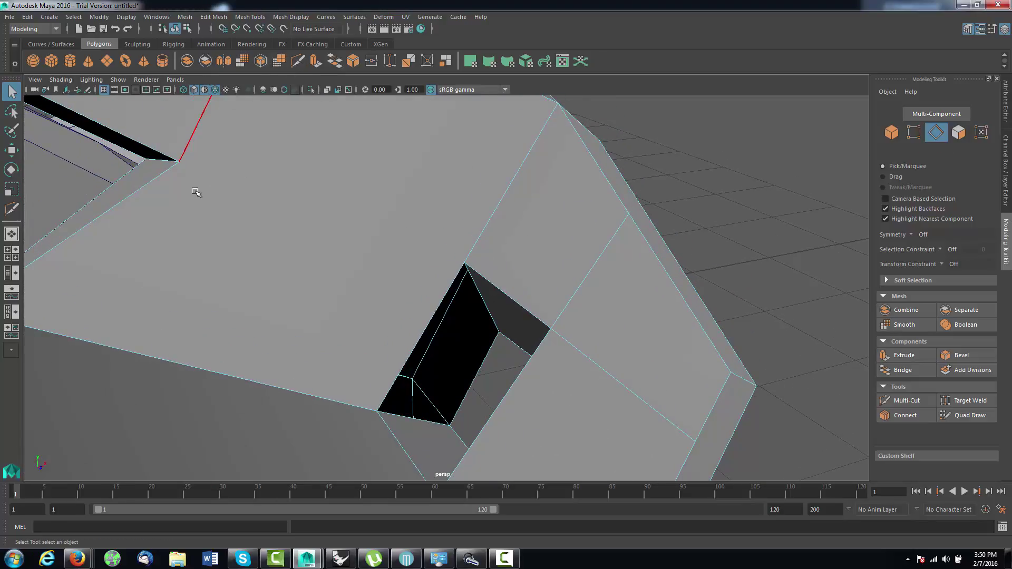
key(y)
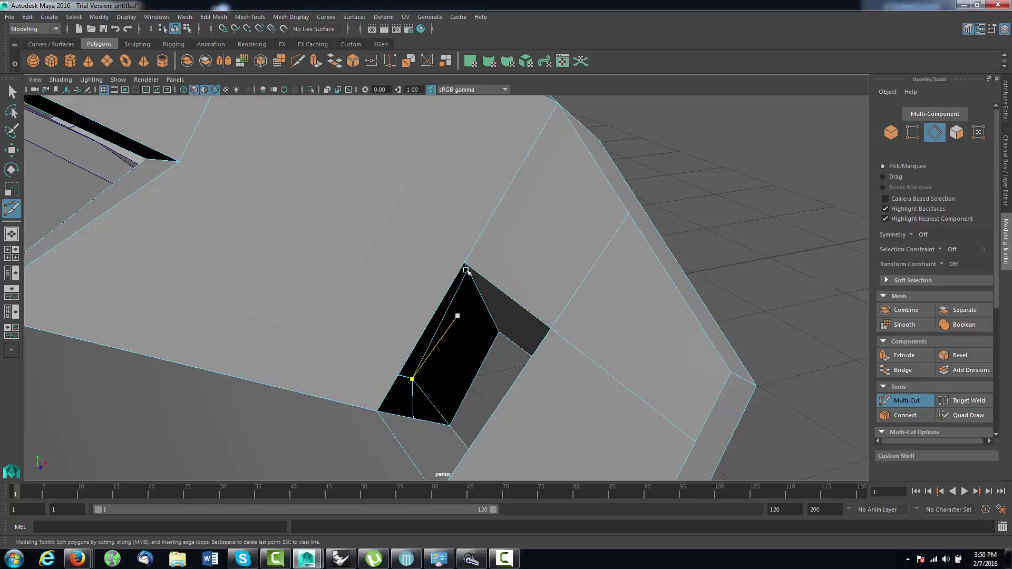
key(Escape)
click(146, 159)
key(Escape)
click(377, 410)
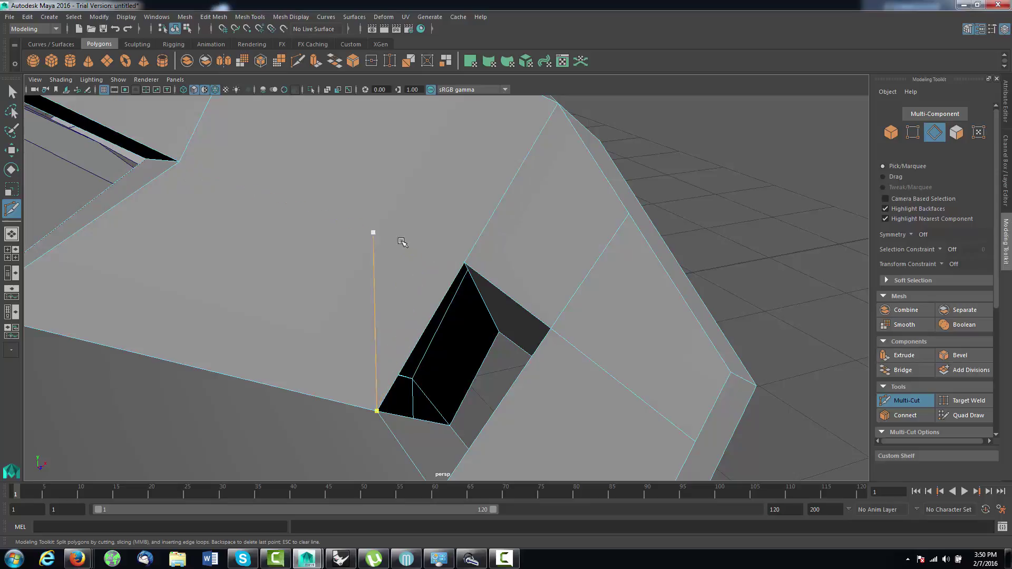
key(Escape)
Cut a new edge from the notch's corner vertex to the hole's top corner
click(304, 206)
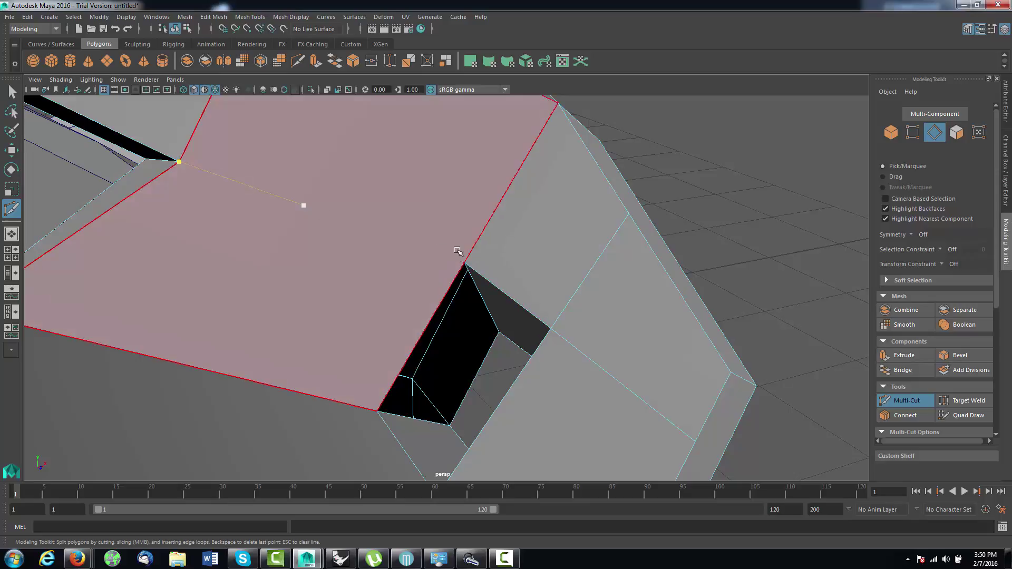
click(464, 264)
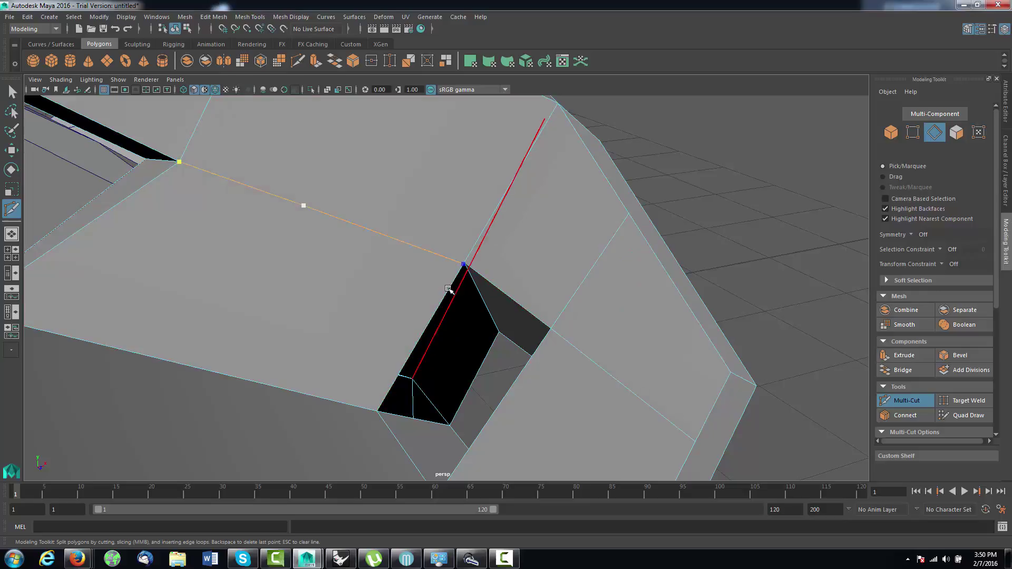
alt+right_drag(464, 265, 527, 319)
key(Return)
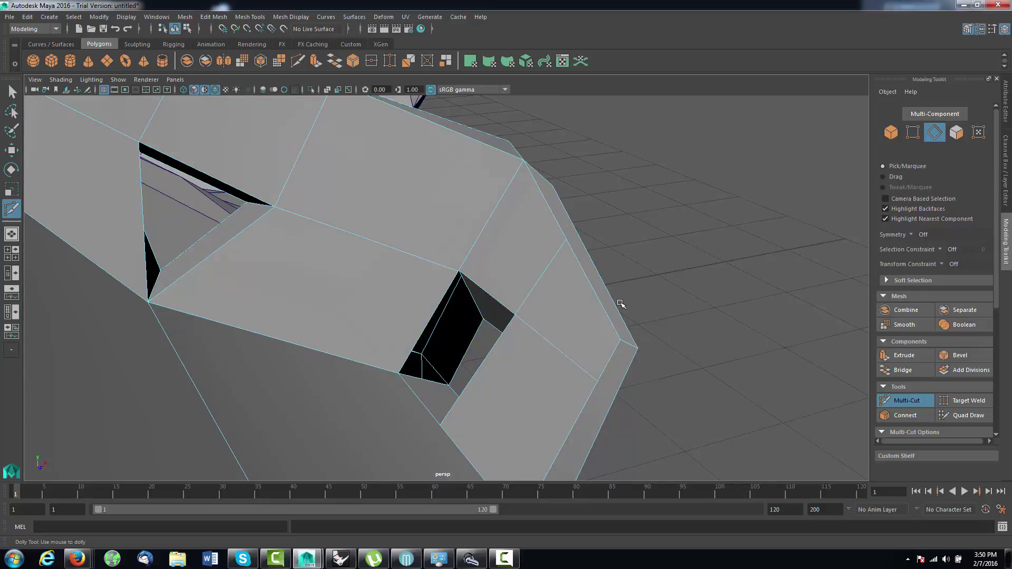
scroll(709, 252, up, 2)
scroll(730, 256, up, 2)
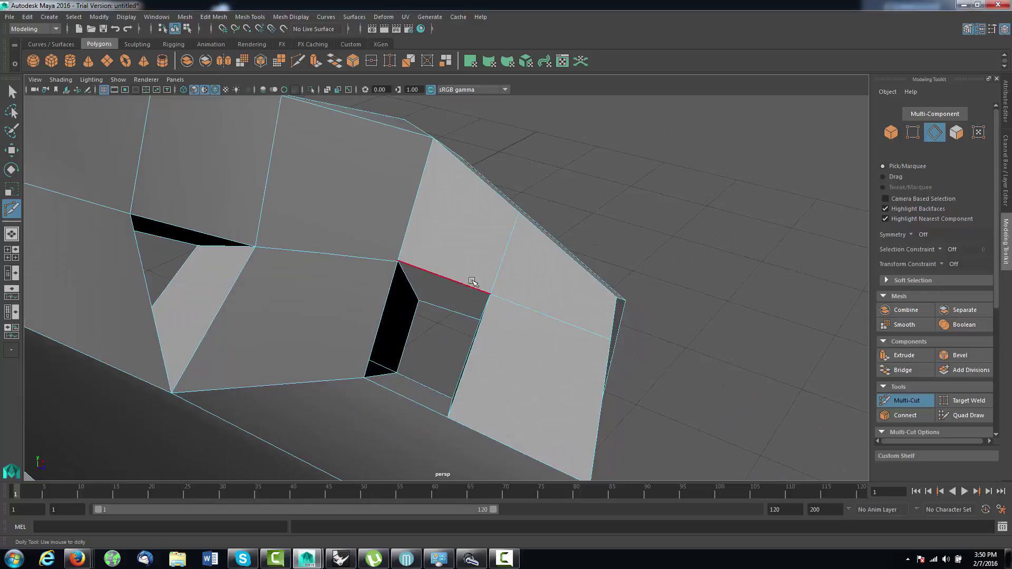
scroll(769, 312, up, 3)
scroll(850, 320, up, 2)
click(338, 229)
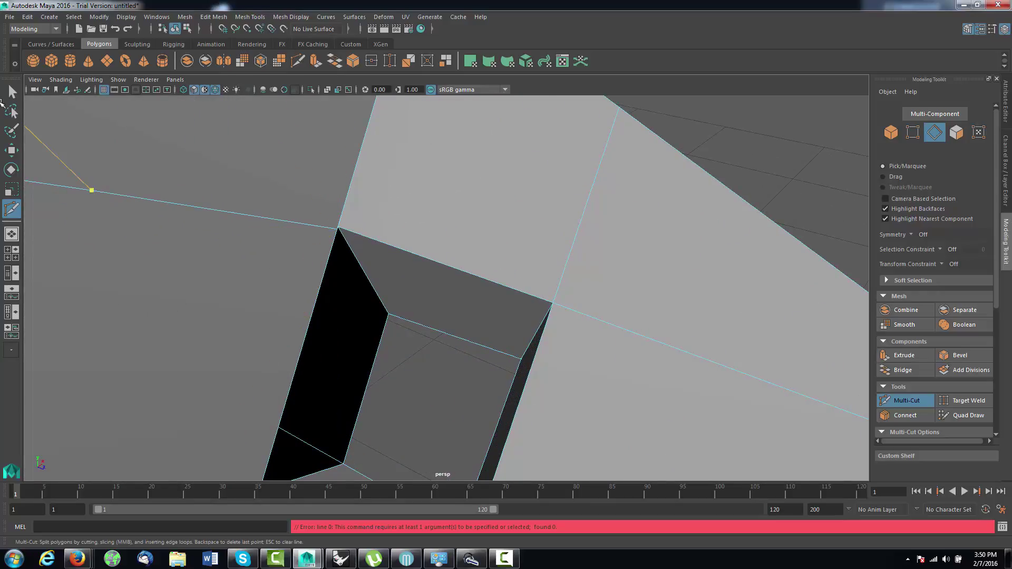
Bridge the black face's left edge and its neighbouring edge, reducing divisions from 5 to 0
click(11, 92)
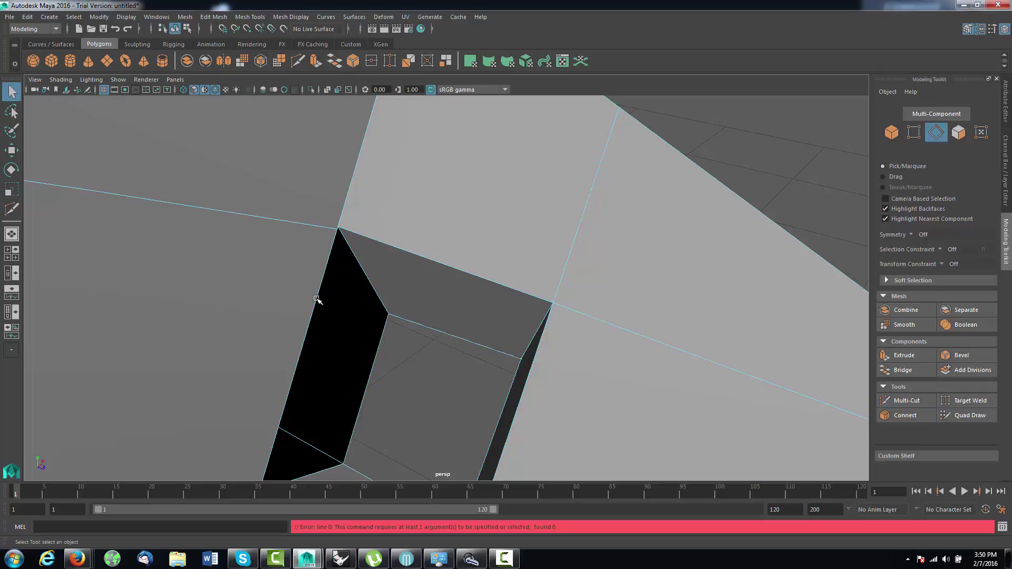
click(316, 299)
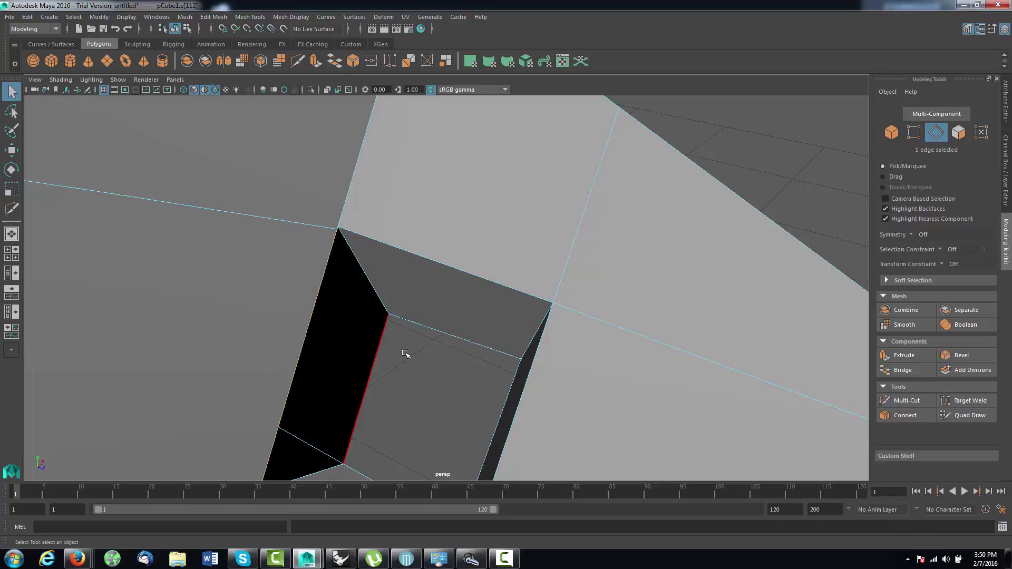
shift+click(374, 365)
click(335, 61)
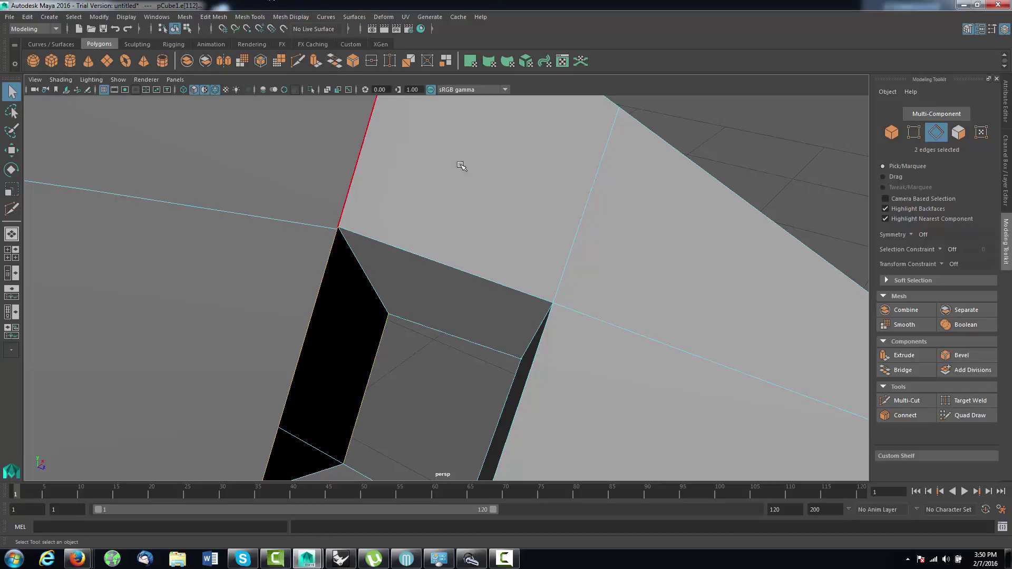
mouse_move(452, 221)
alt+mouse_down()
mouse_move(379, 253)
mouse_move(222, 208)
mouse_move(534, 231)
alt+mouse_up()
mouse_move(131, 171)
alt+right_down()
mouse_move(404, 235)
mouse_move(199, 207)
mouse_move(235, 267)
mouse_move(322, 252)
mouse_move(209, 228)
mouse_move(293, 231)
mouse_move(254, 228)
alt+right_up()
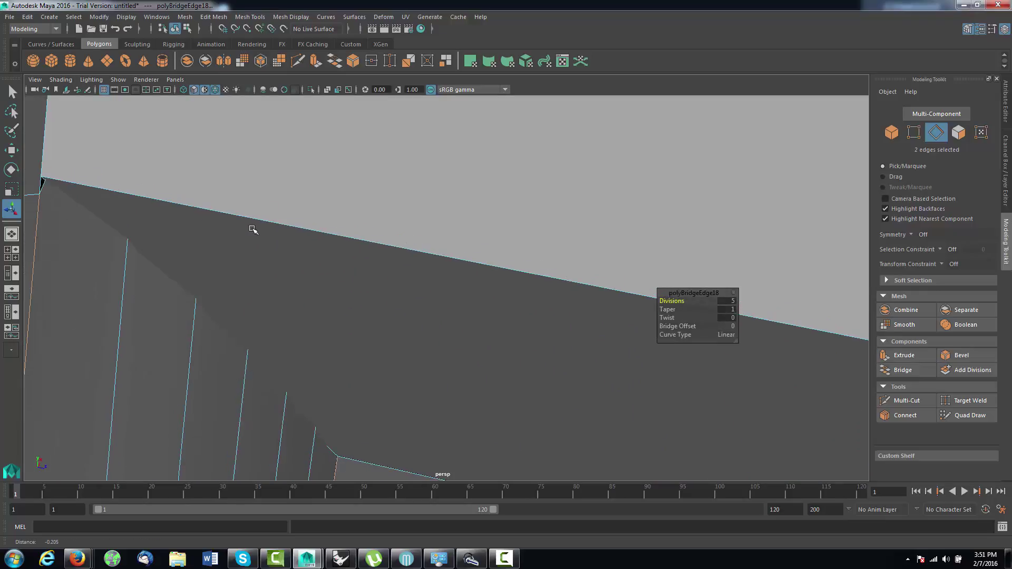
mouse_move(253, 228)
alt+mouse_down()
mouse_move(248, 222)
mouse_move(313, 232)
alt+mouse_up()
alt+right_drag(313, 232, 350, 229)
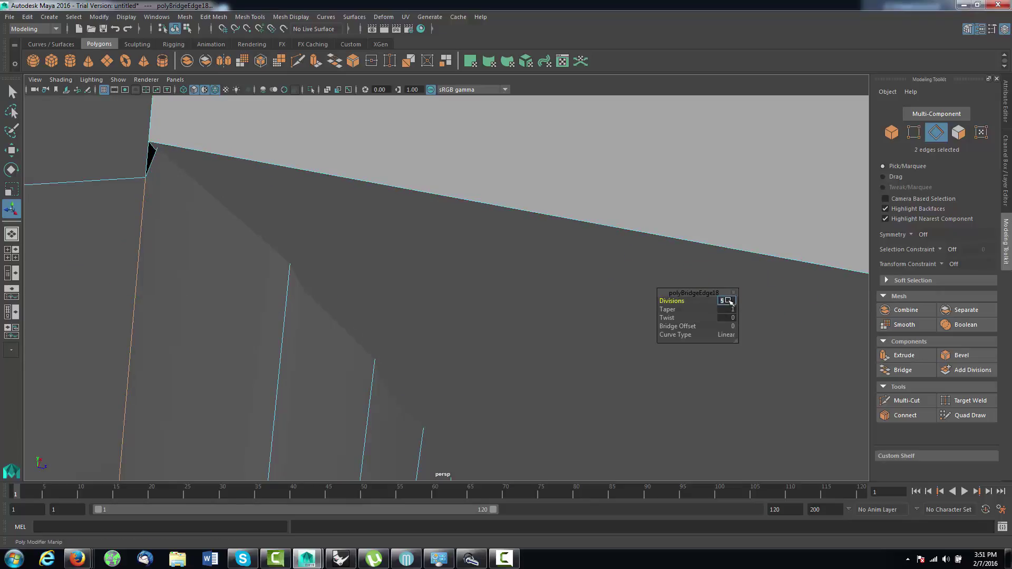
key(Return)
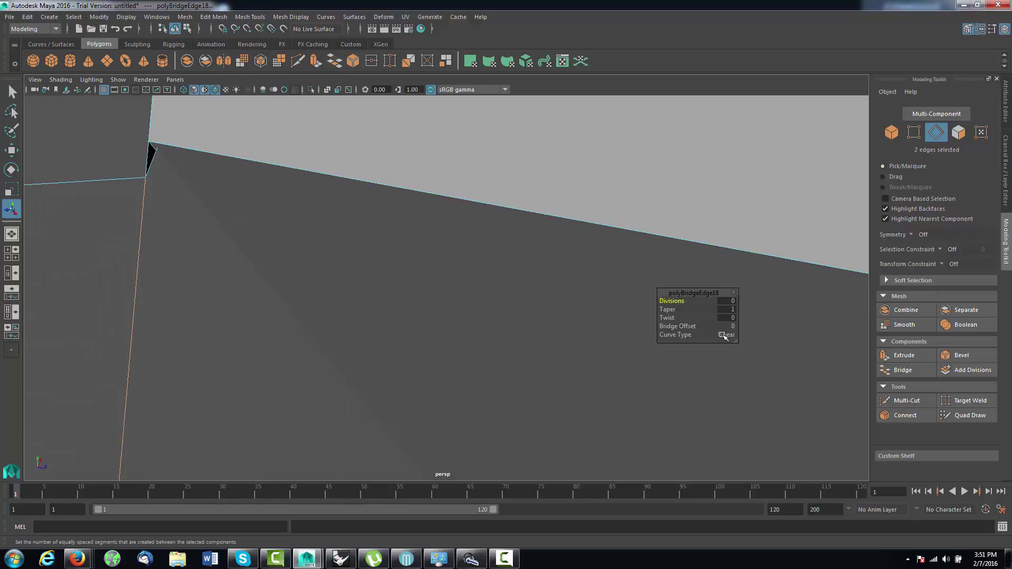
Select the new edge at the cube corner in wireframe and try deleting it
click(150, 174)
scroll(192, 210, down, 5)
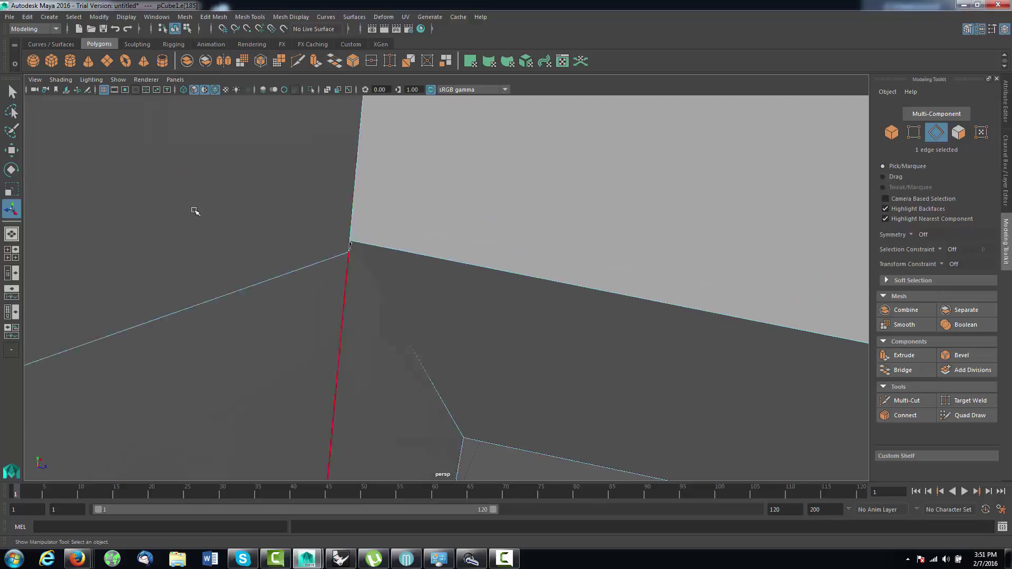
click(520, 291)
alt+middle_drag(520, 291, 402, 248)
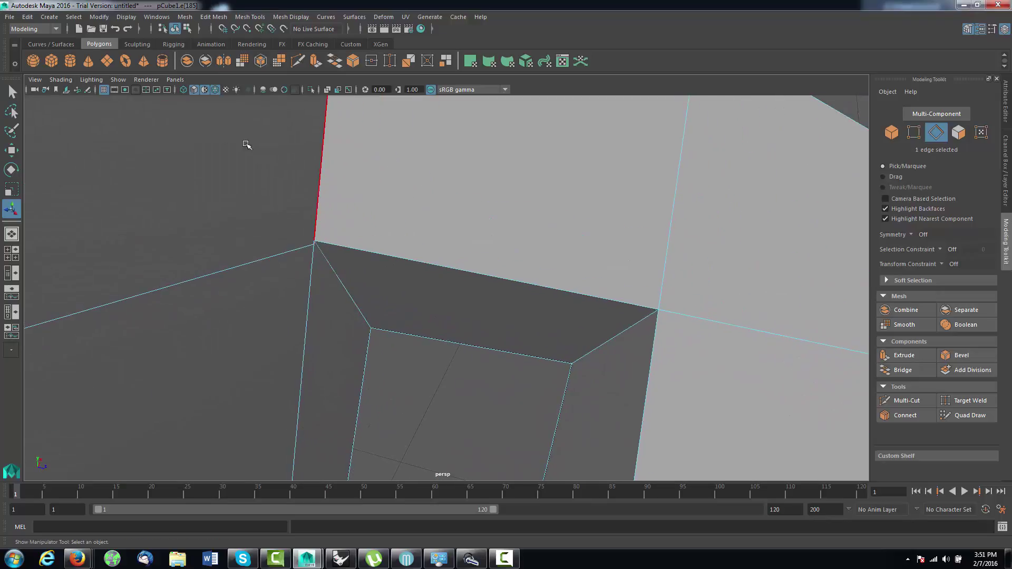
click(194, 91)
mouse_move(407, 274)
alt+mouse_down()
mouse_move(378, 235)
mouse_move(453, 263)
alt+mouse_up()
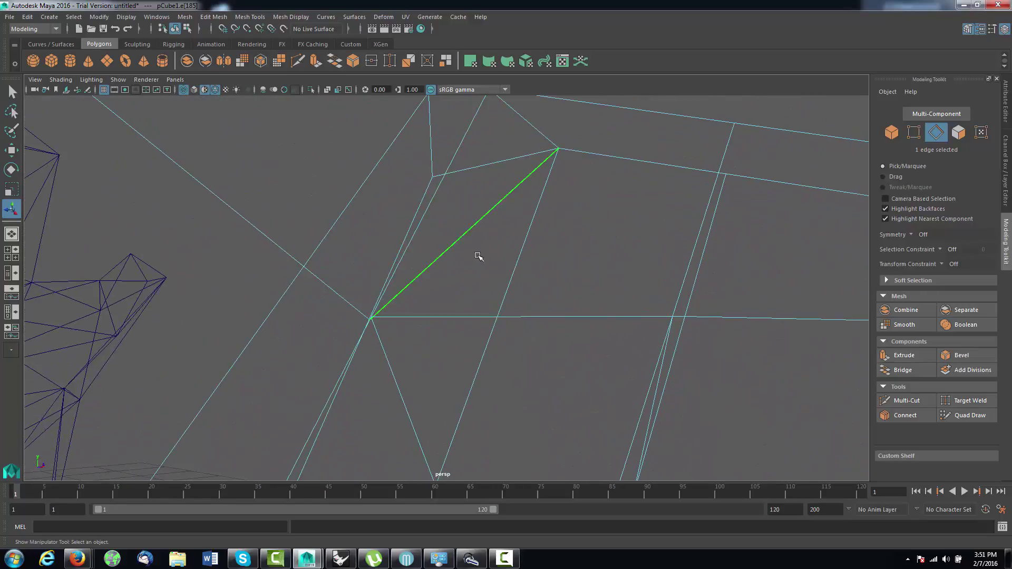
key(Delete)
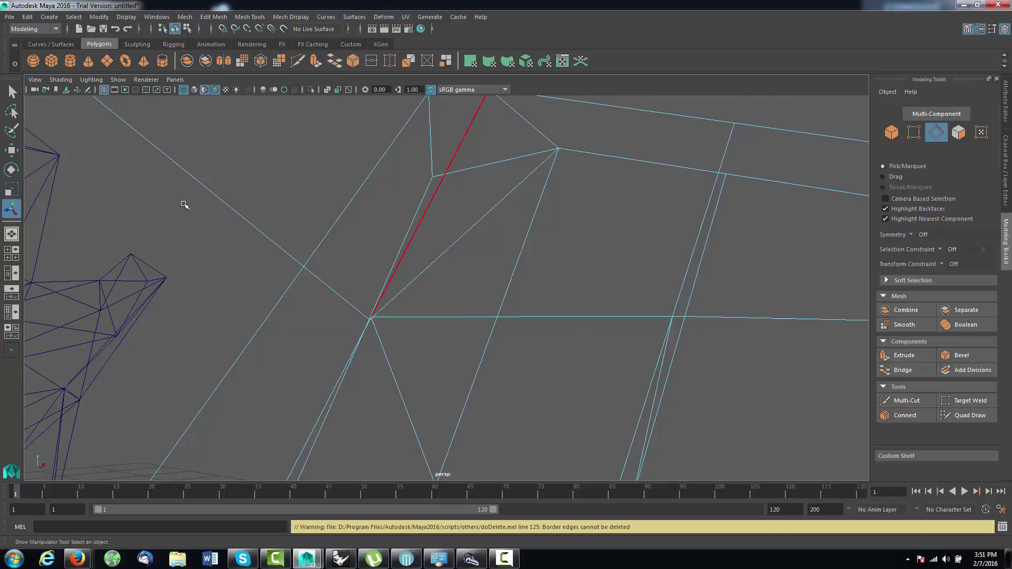
Switch to face selection and zoom in on the dark face in shaded display
right_drag(443, 230, 443, 259)
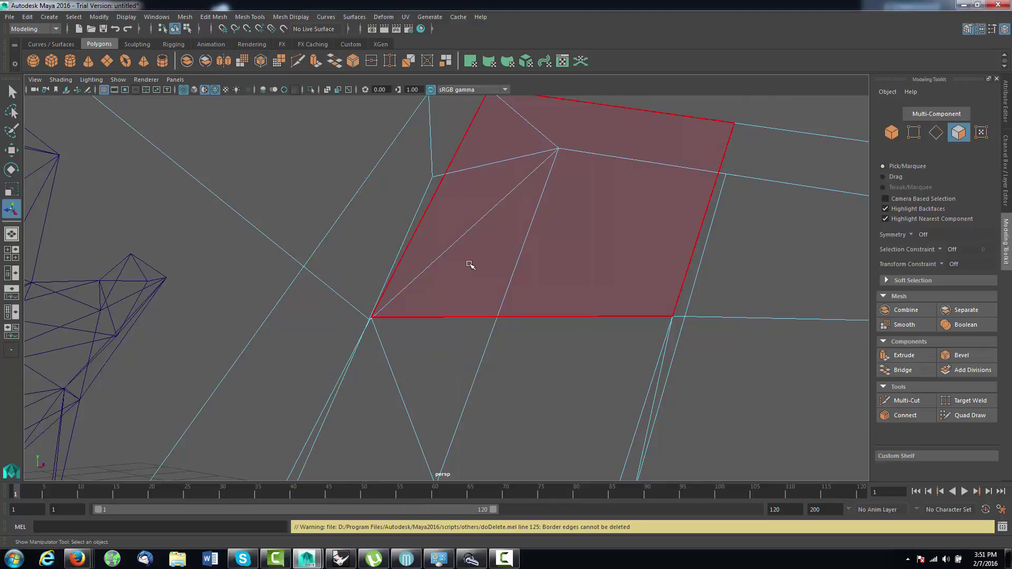
mouse_move(459, 336)
alt+mouse_down()
mouse_move(775, 308)
mouse_move(521, 308)
mouse_move(571, 328)
mouse_move(536, 346)
mouse_move(529, 327)
alt+mouse_up()
scroll(674, 316, up, 1)
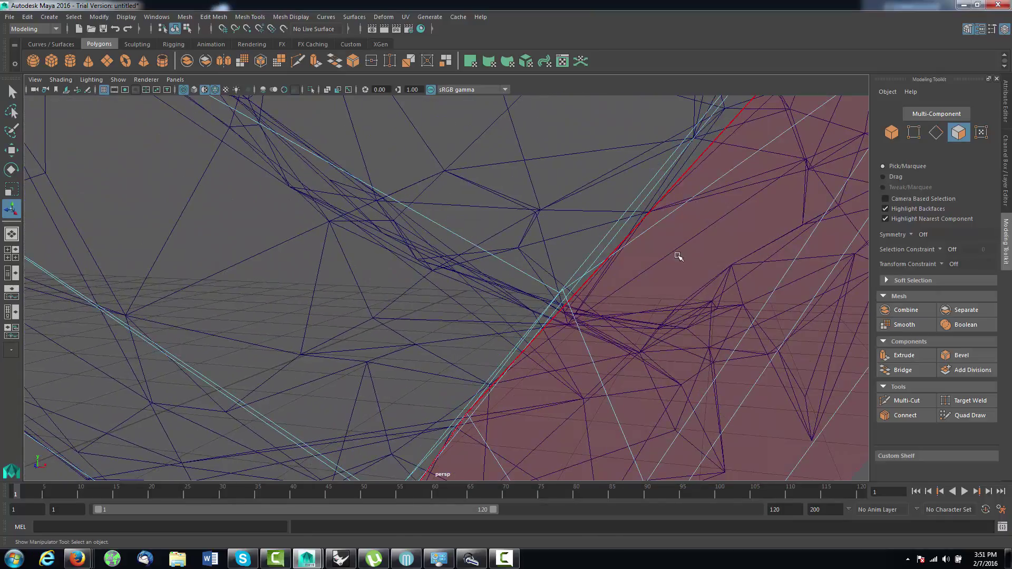
scroll(667, 253, up, 2)
scroll(681, 259, up, 2)
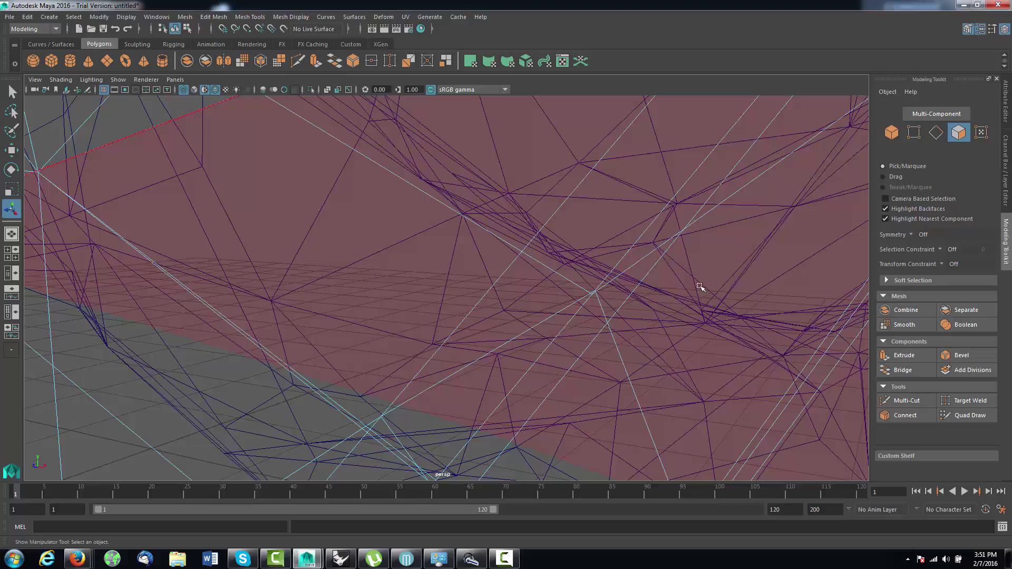
scroll(665, 290, up, 3)
scroll(570, 295, up, 3)
scroll(501, 298, up, 2)
scroll(422, 303, up, 2)
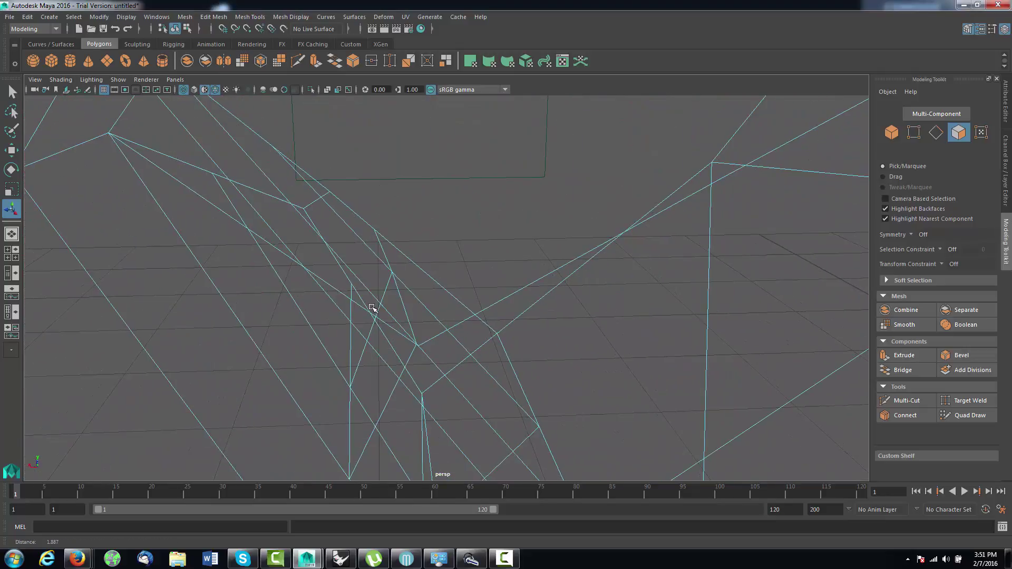
mouse_move(372, 309)
alt+mouse_down()
mouse_move(321, 290)
mouse_move(355, 300)
alt+mouse_up()
mouse_move(429, 244)
alt+mouse_down()
mouse_move(361, 266)
mouse_move(256, 258)
mouse_move(260, 245)
alt+mouse_up()
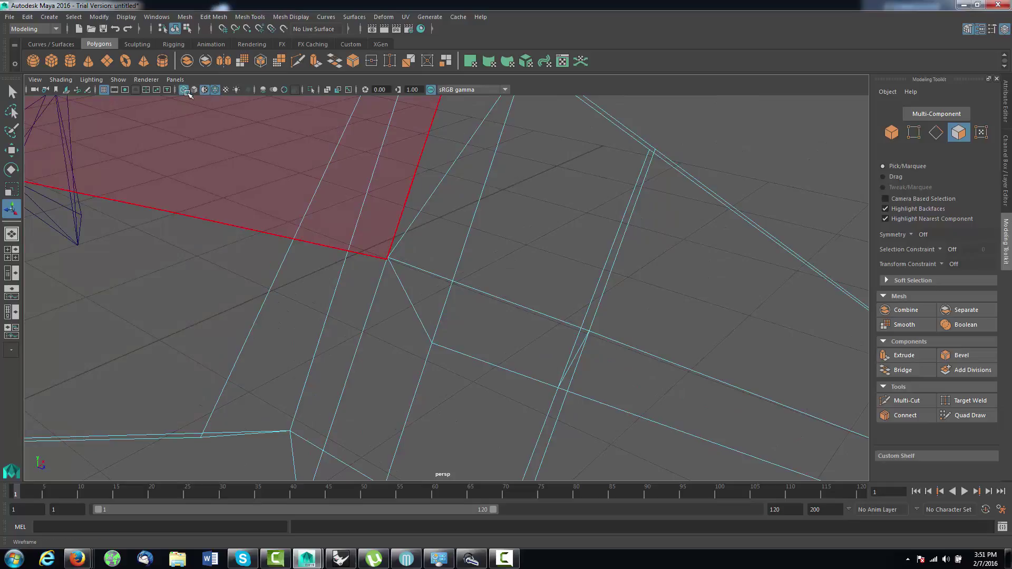
key(5)
mouse_move(517, 269)
alt+mouse_down()
mouse_move(513, 283)
mouse_move(430, 308)
alt+mouse_up()
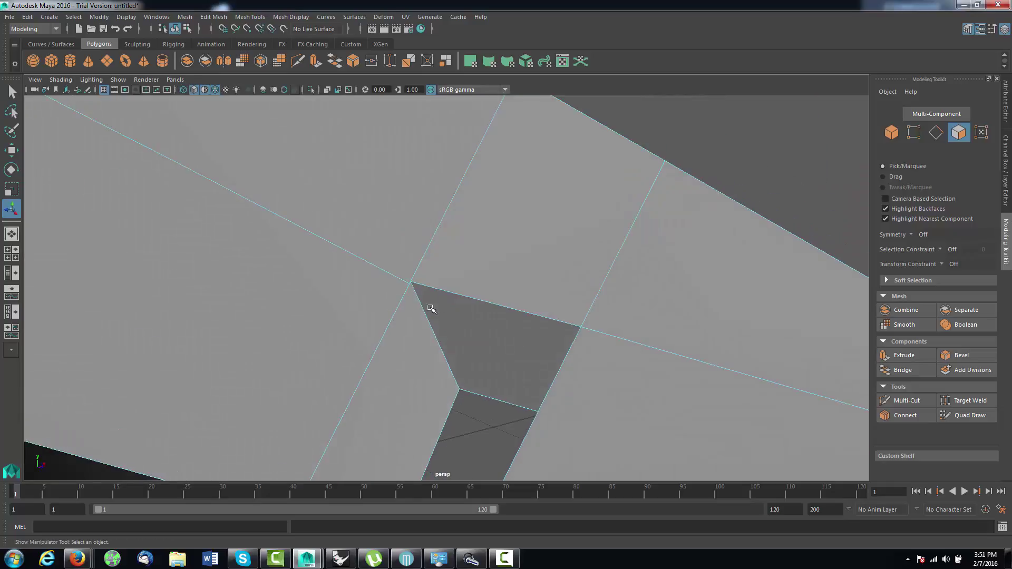
scroll(431, 309, up, 2)
scroll(605, 314, up, 1)
Delete the small dark face to leave an open hole, then switch to vertex selection
click(497, 343)
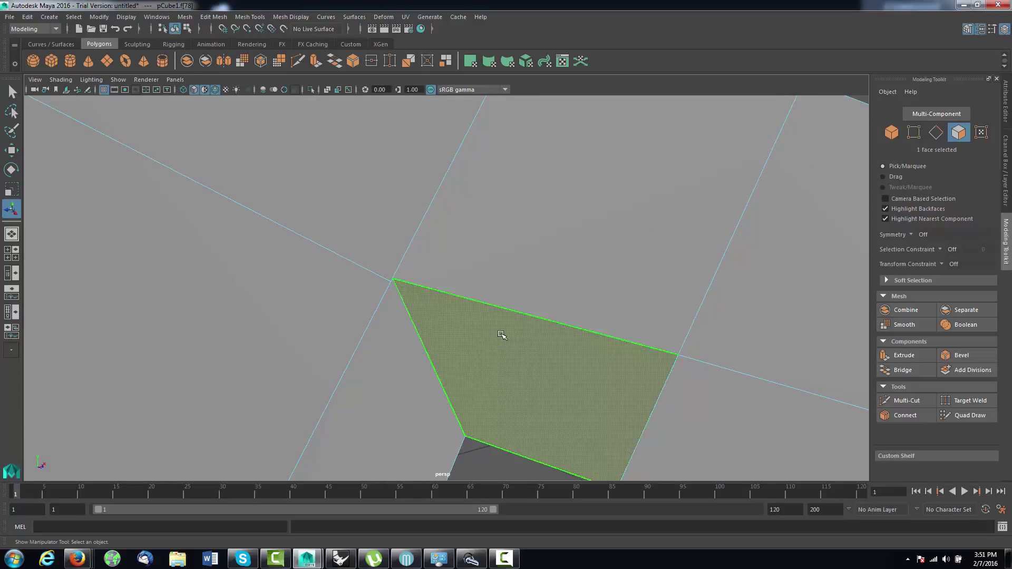
key(Delete)
click(463, 332)
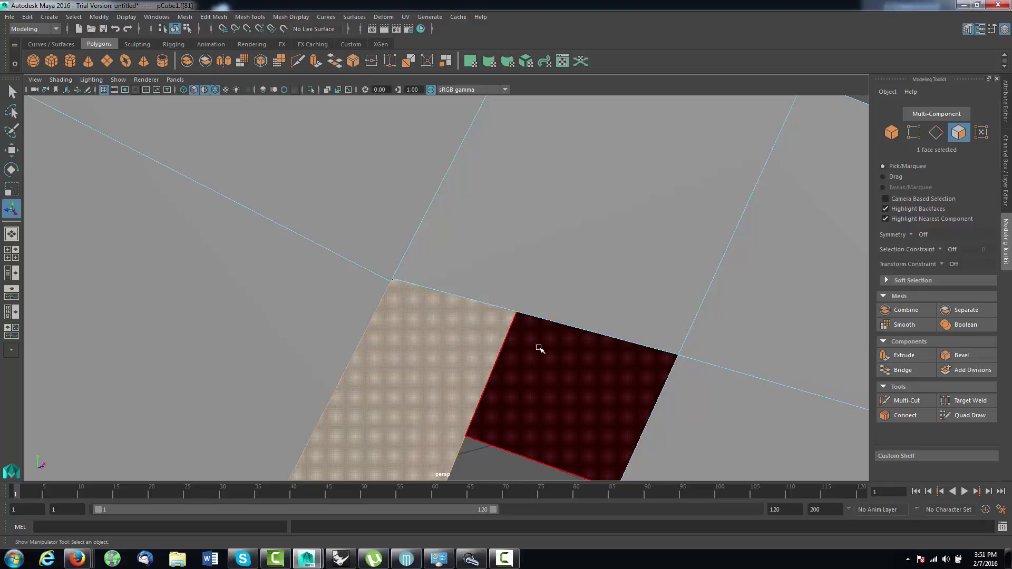
alt+drag(540, 349, 531, 372)
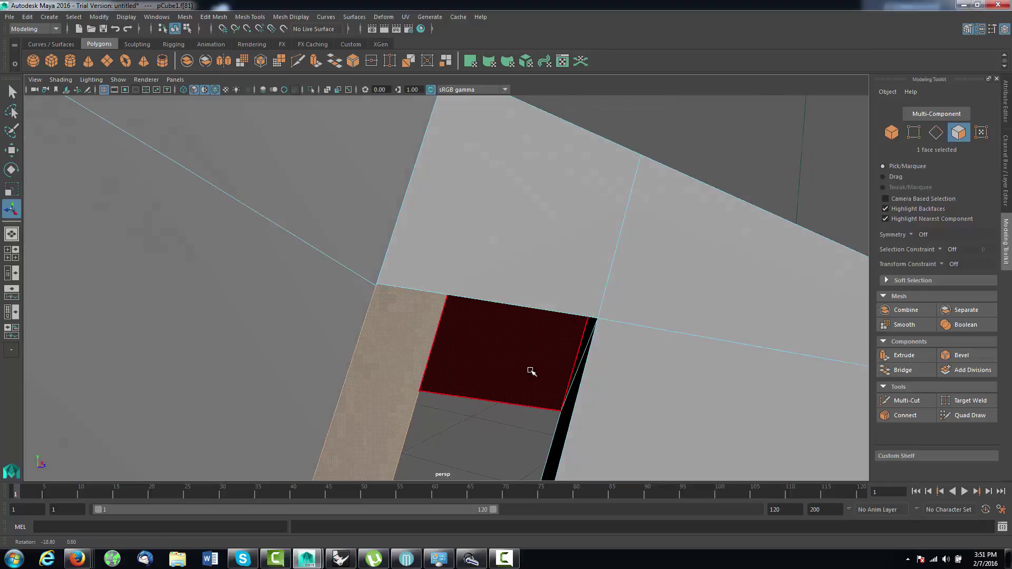
scroll(518, 372, up, 3)
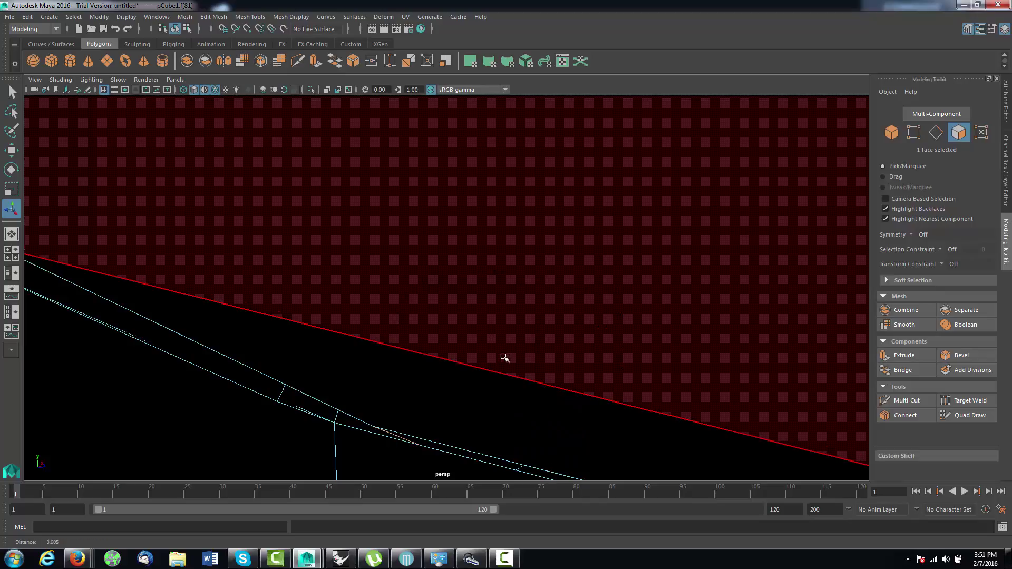
scroll(504, 358, down, 3)
mouse_move(357, 332)
alt+mouse_down()
mouse_move(305, 310)
mouse_move(342, 316)
mouse_move(323, 283)
mouse_move(287, 253)
mouse_move(374, 316)
mouse_move(436, 265)
alt+mouse_up()
right_drag(435, 265, 399, 270)
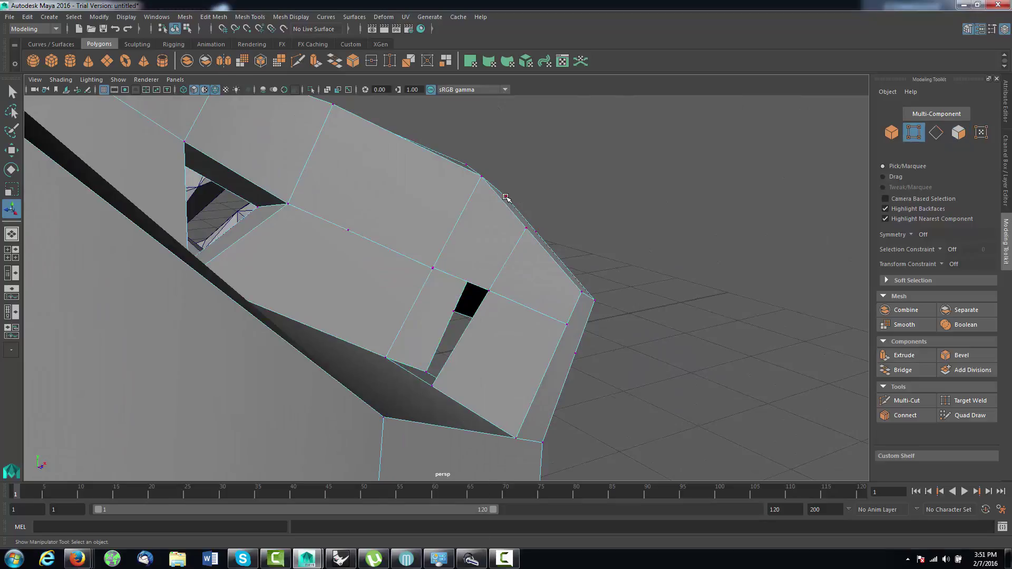
Undo the vertex merge and face deletion, framing the view on the hole's corner vertices
click(506, 198)
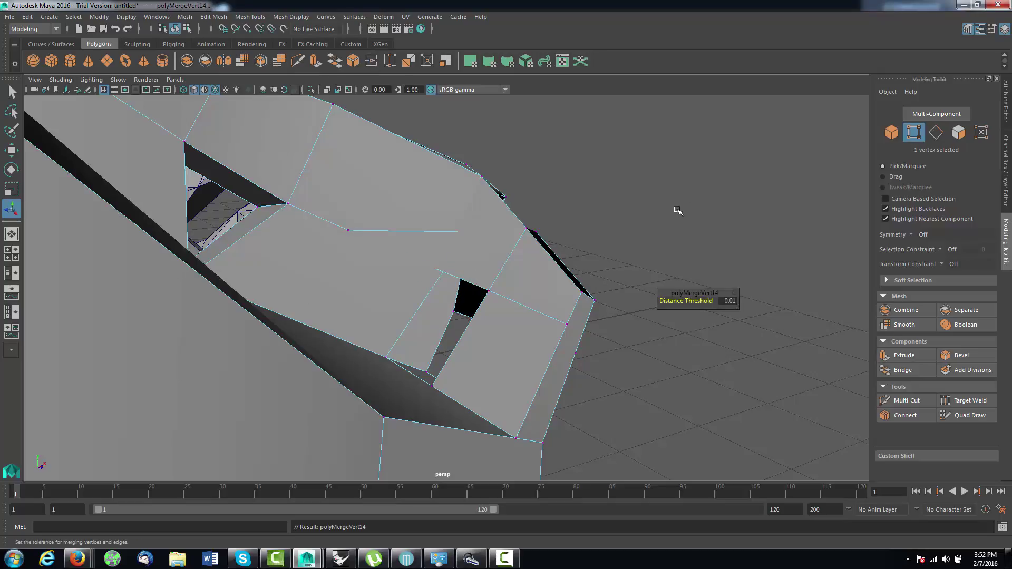
key(ctrl+z)
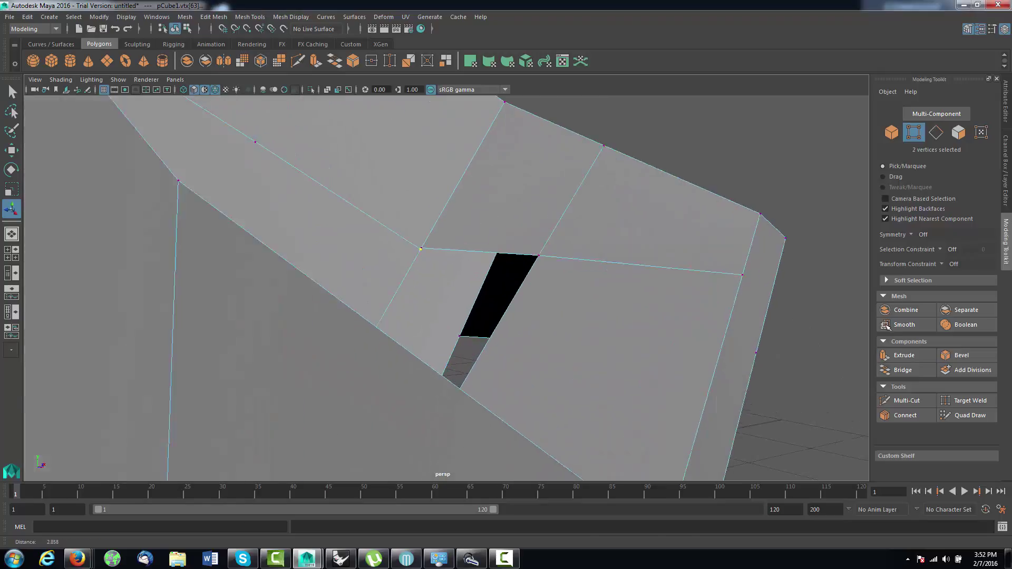
alt+drag(471, 308, 835, 300)
mouse_move(591, 268)
alt+mouse_down()
mouse_move(690, 188)
mouse_move(561, 244)
alt+mouse_up()
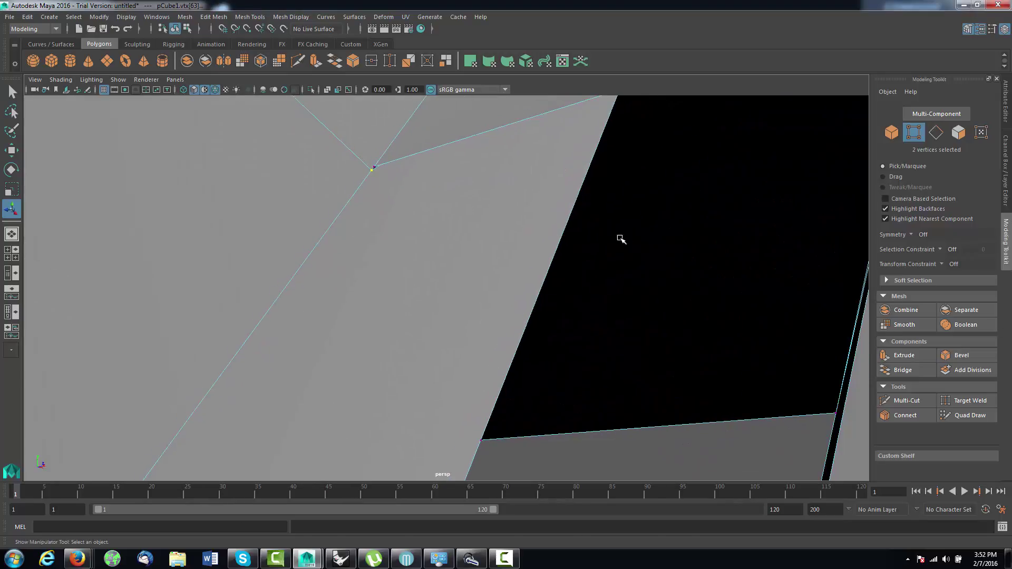
key(f)
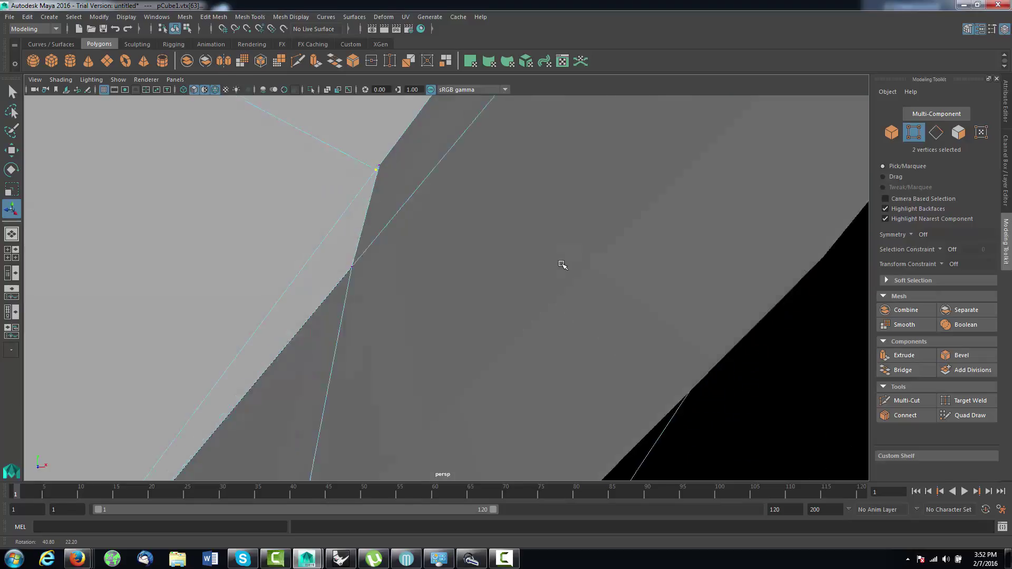
key(ctrl+z)
key(ctrl+z)
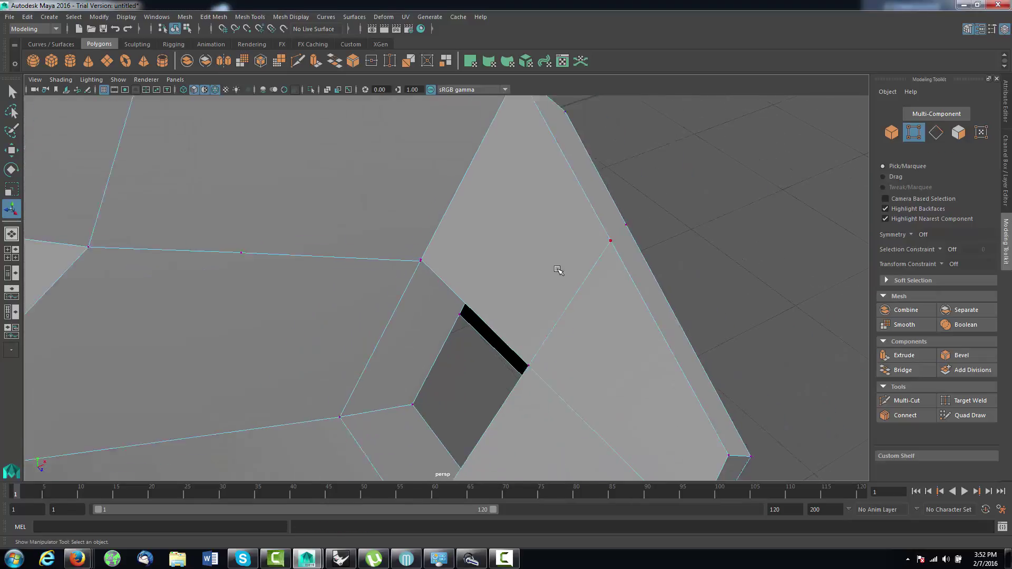
key(ctrl+z)
key(ctrl+z)
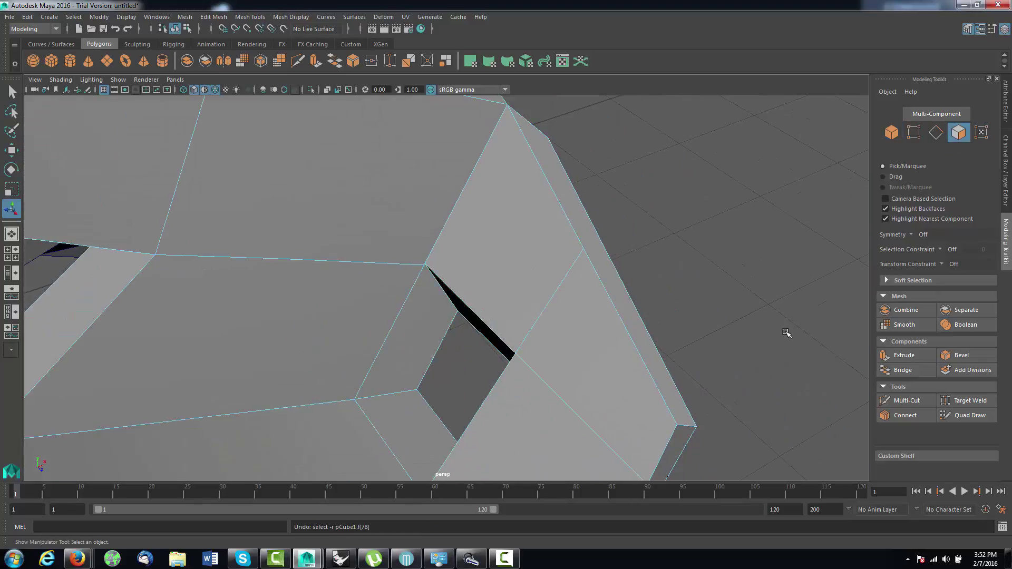
key(ctrl+z)
key(ctrl+z)
key(ctrl+z)
key(ctrl+z)
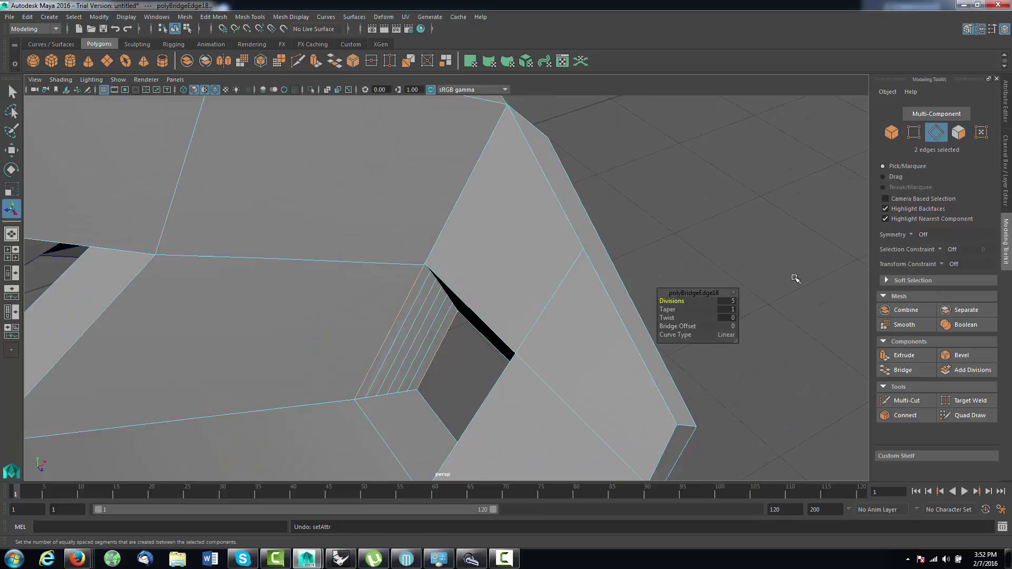
key(ctrl+z)
key(ctrl+z)
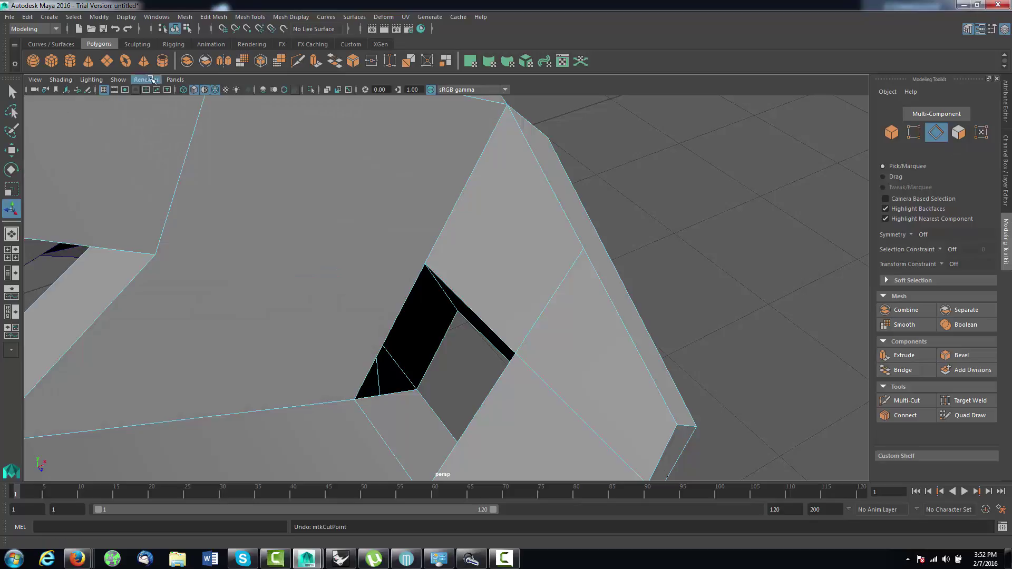
Start a Multi-Cut at the hole's corner and zoom in to view it
click(12, 209)
click(374, 335)
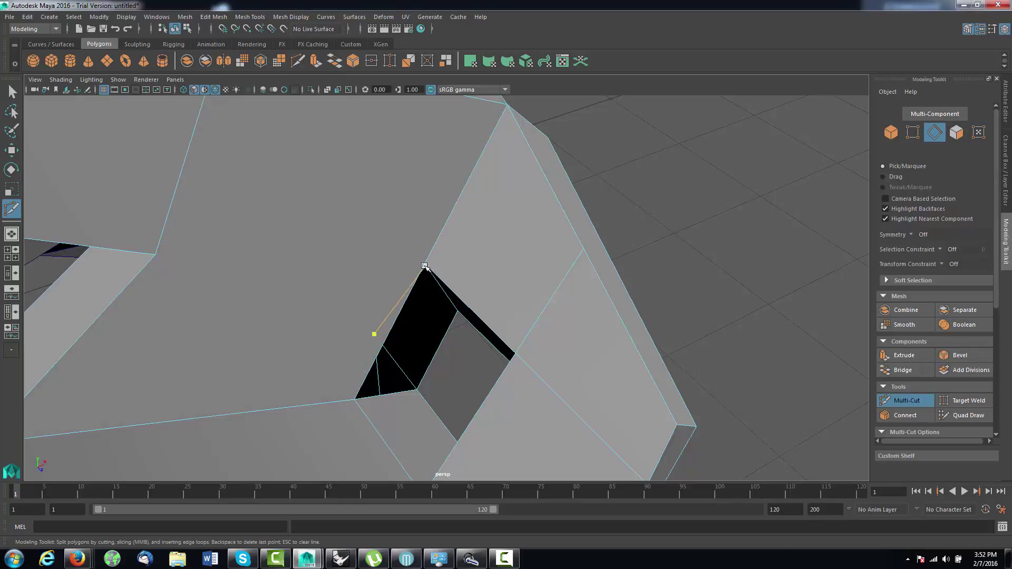
scroll(425, 268, up, 3)
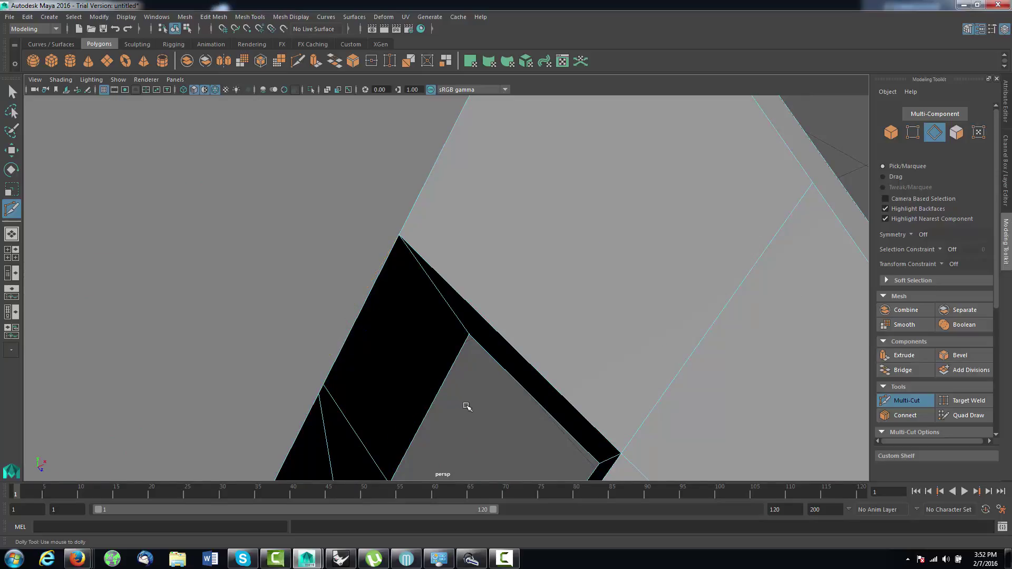
mouse_move(468, 406)
alt+mouse_down()
mouse_move(477, 409)
mouse_move(483, 375)
mouse_move(434, 395)
mouse_move(434, 407)
mouse_move(447, 404)
alt+mouse_up()
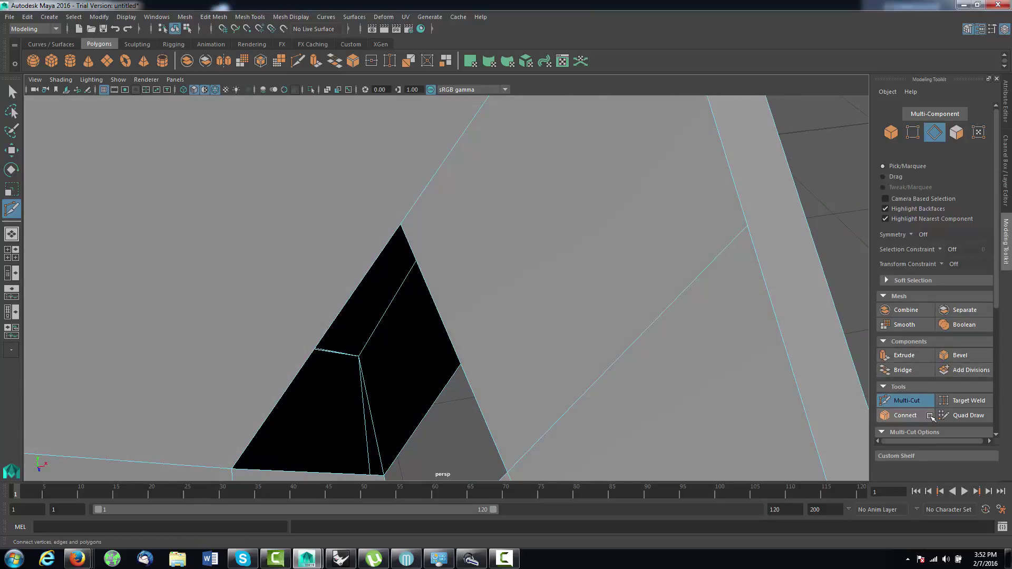
Switch to Quad Draw, orbit around the hole, and undo the stray vertex tweak
click(959, 416)
scroll(422, 397, down, 3)
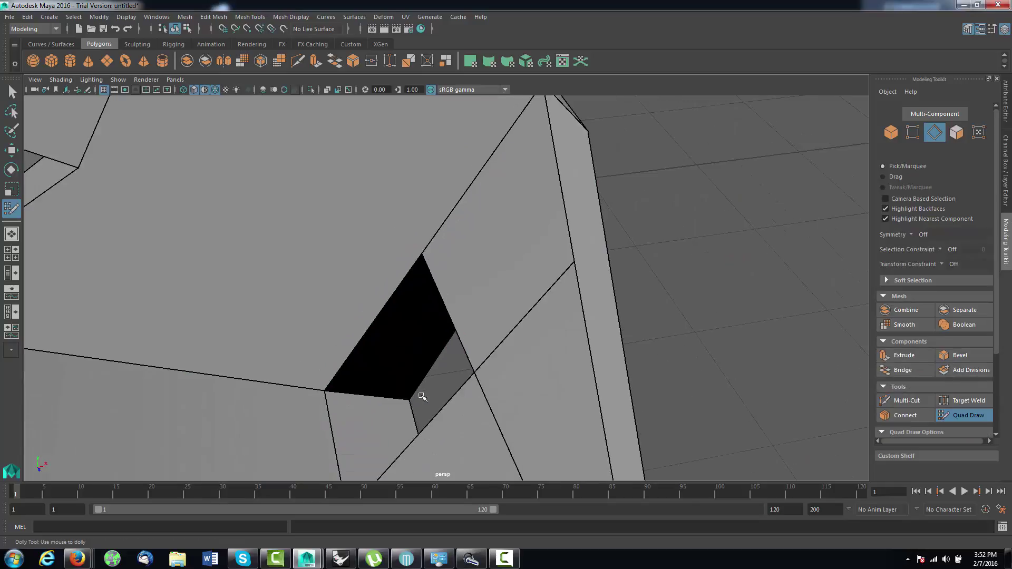
mouse_move(356, 254)
right_down()
mouse_move(349, 223)
mouse_move(305, 254)
right_up()
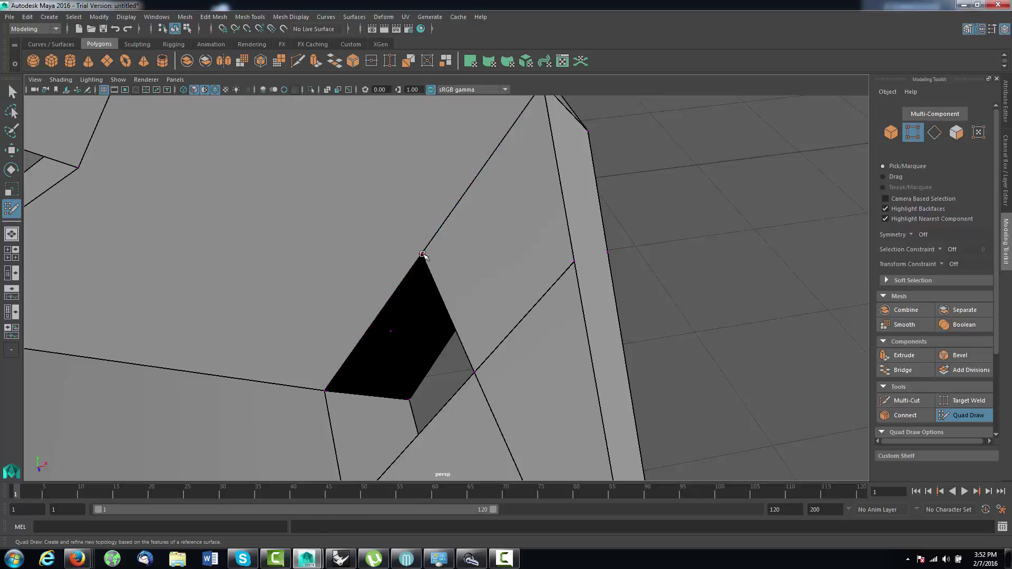
mouse_move(424, 254)
alt+mouse_down()
mouse_move(472, 350)
mouse_move(486, 331)
mouse_move(515, 355)
alt+mouse_up()
key(ctrl+z)
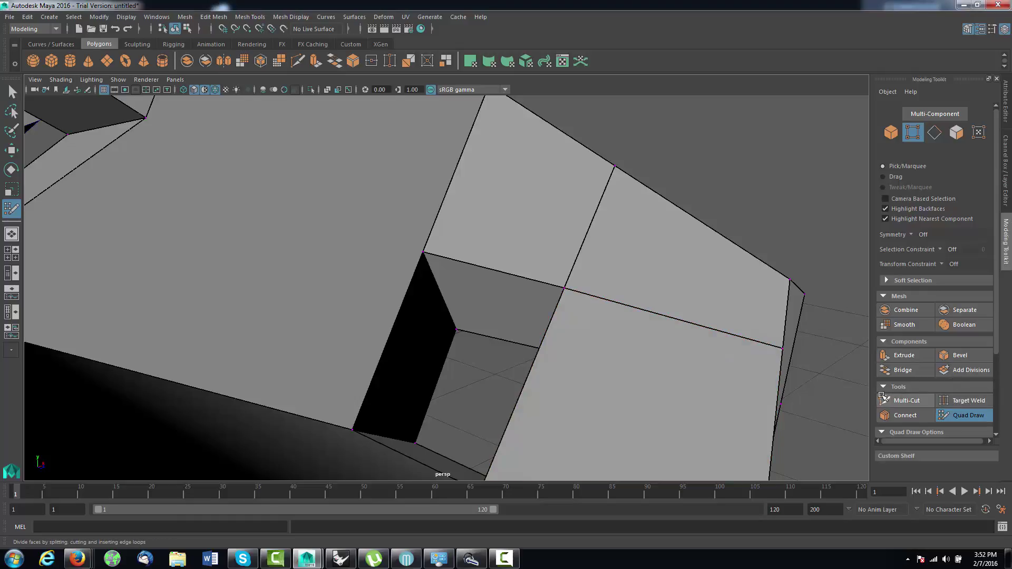
Apply Mesh > Fill Hole to the selected hole border, then again on the filled face
click(504, 559)
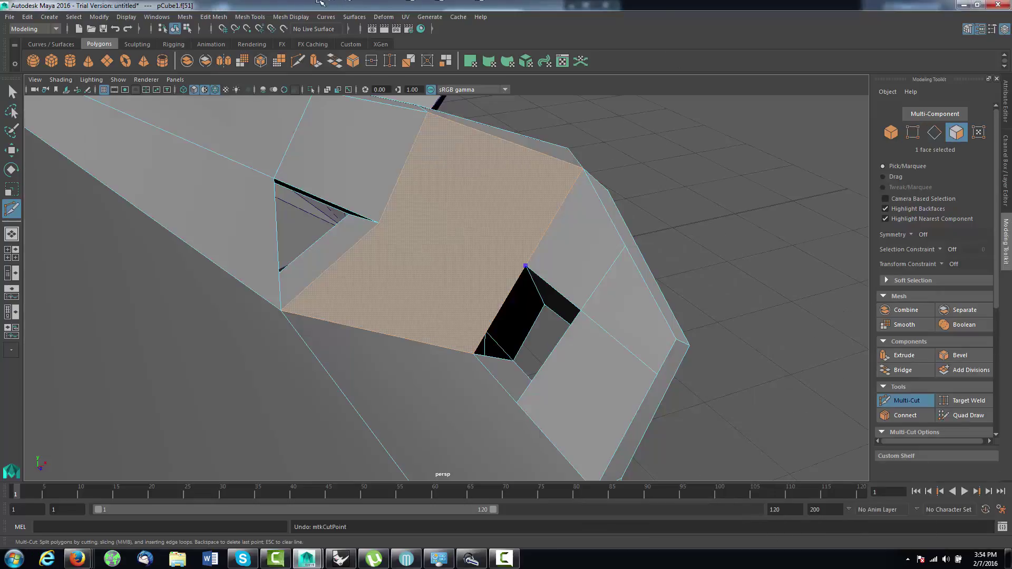
click(186, 17)
click(205, 94)
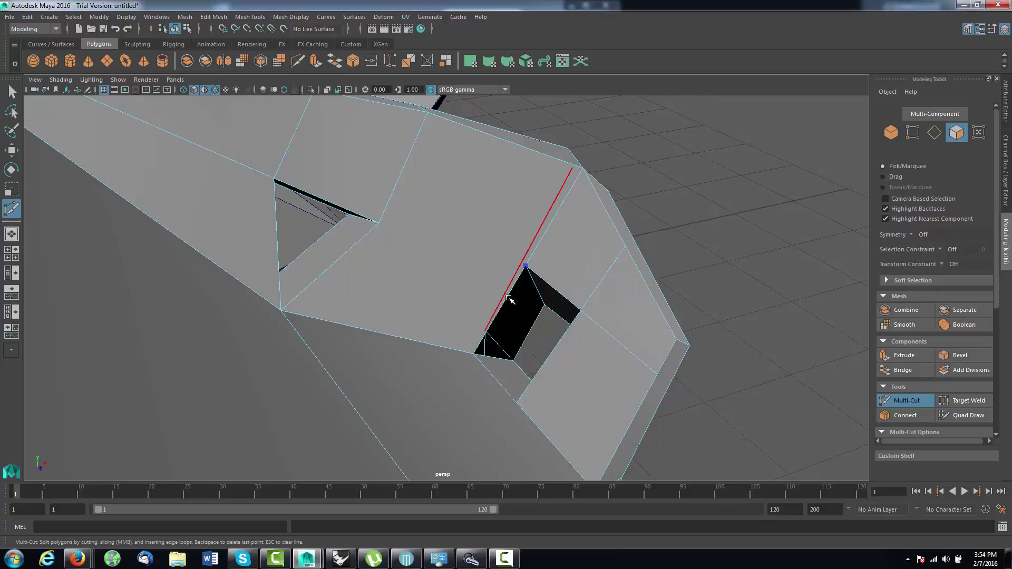
key(q)
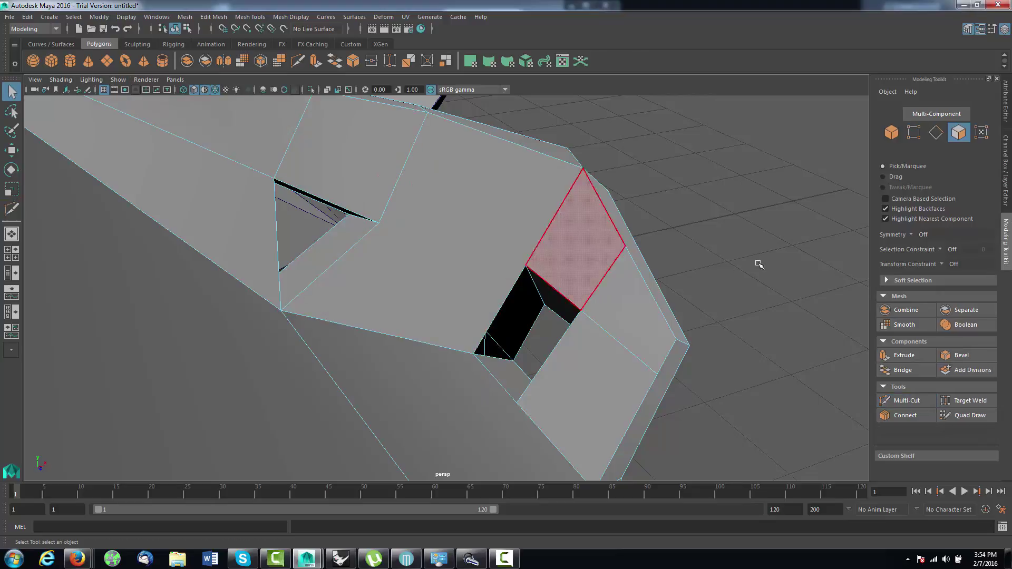
click(512, 338)
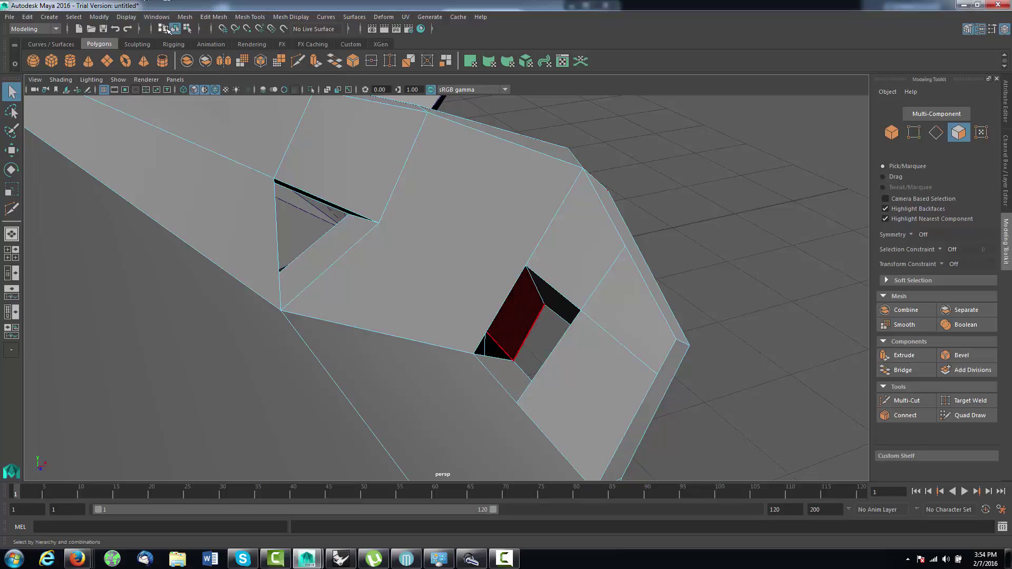
click(186, 17)
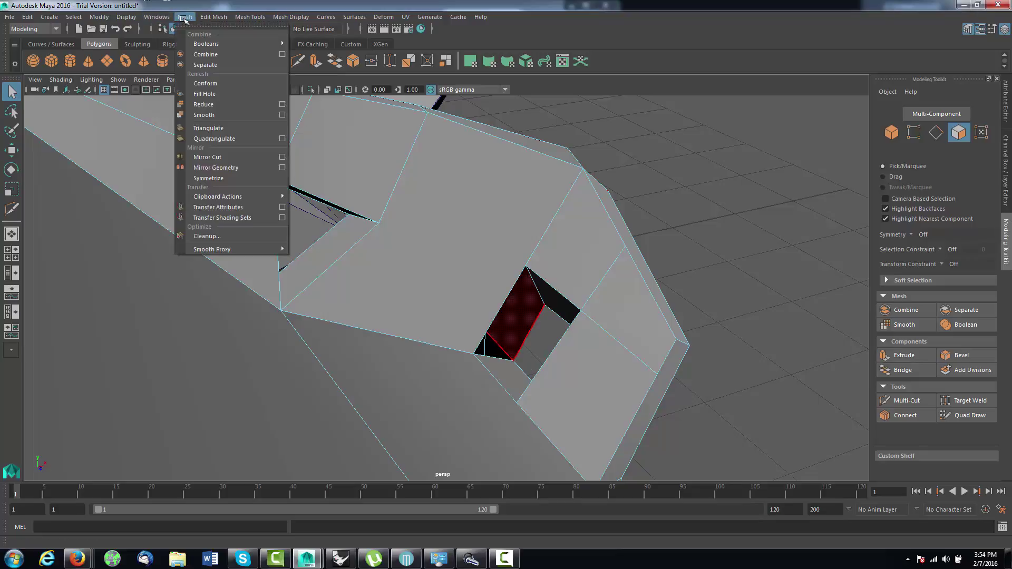
click(204, 94)
Select the four faces around the remaining hole and close it with Mesh > Fill Hole
double_click(511, 364)
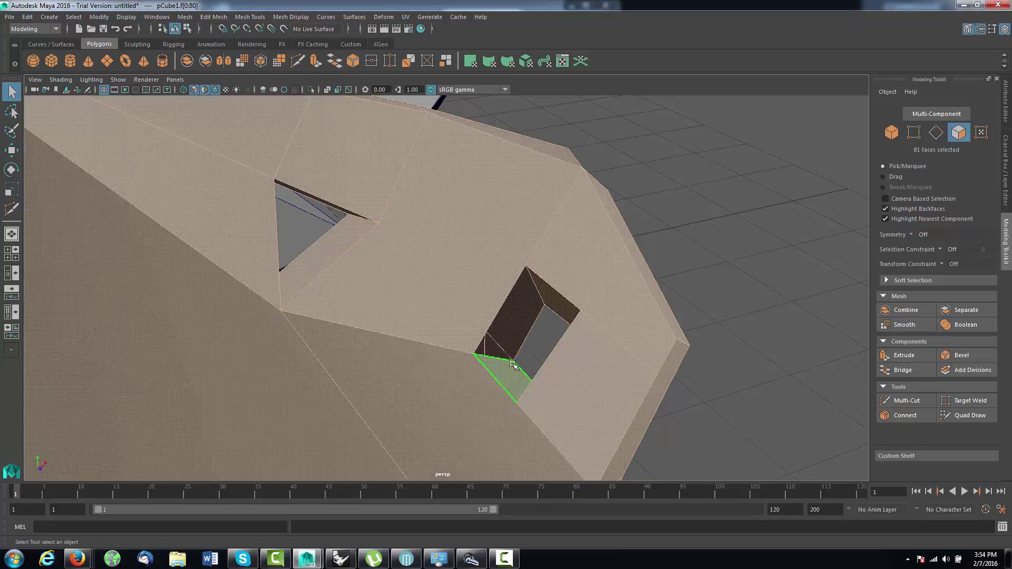
click(793, 227)
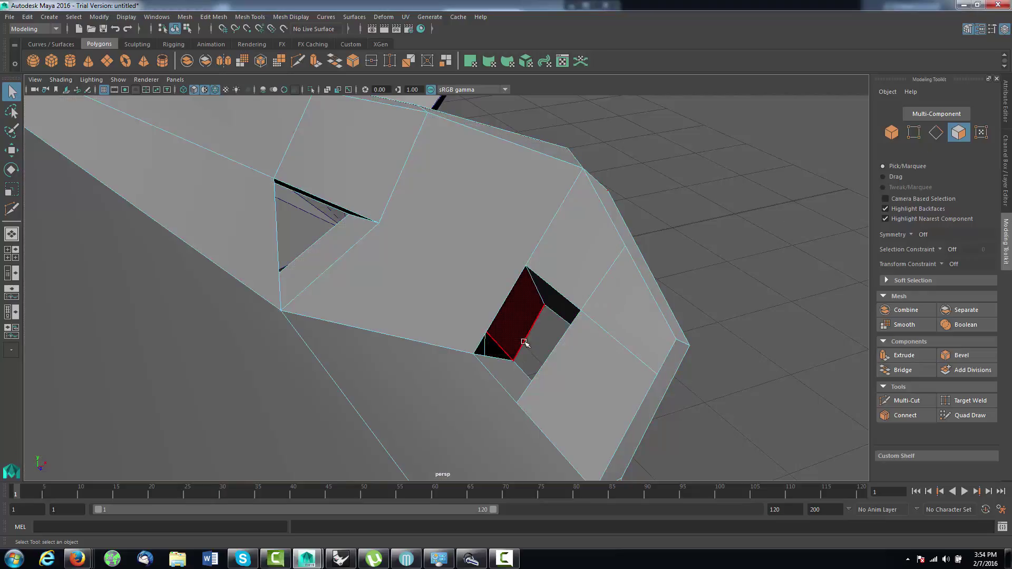
click(522, 342)
shift+click(505, 362)
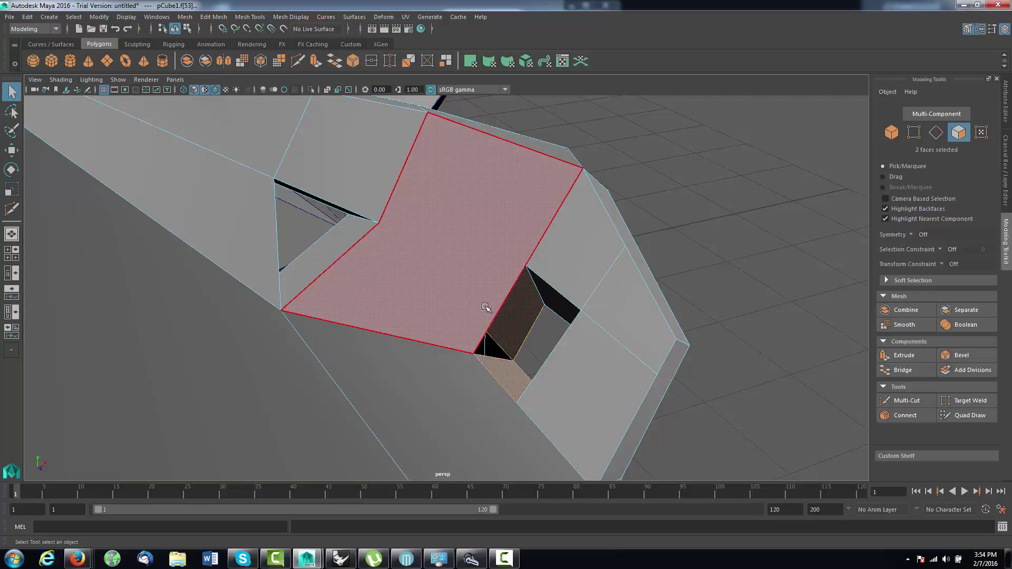
shift+click(496, 310)
shift+click(562, 289)
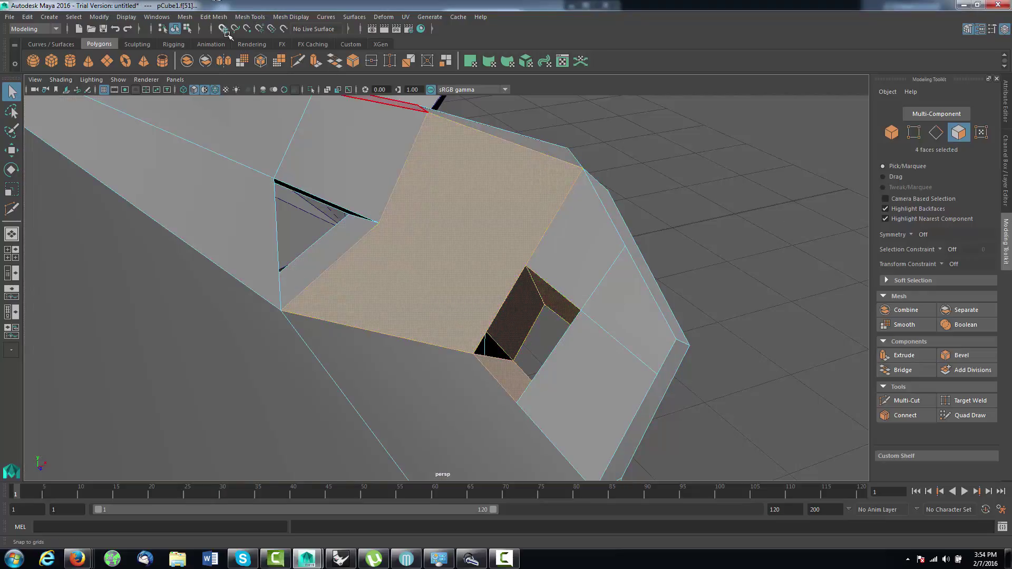
click(214, 17)
drag(223, 14, 193, 64)
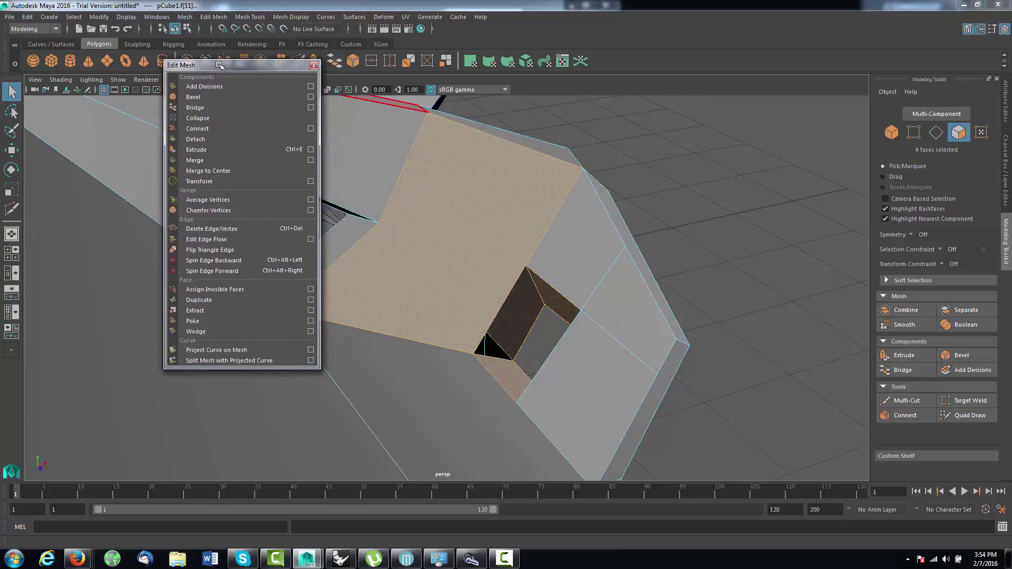
click(314, 64)
click(184, 18)
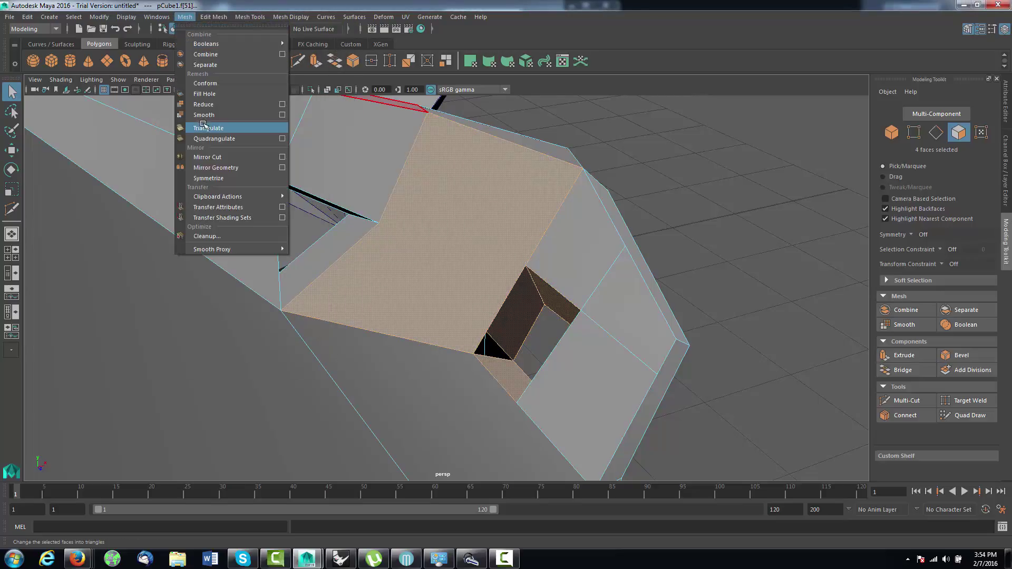
click(222, 98)
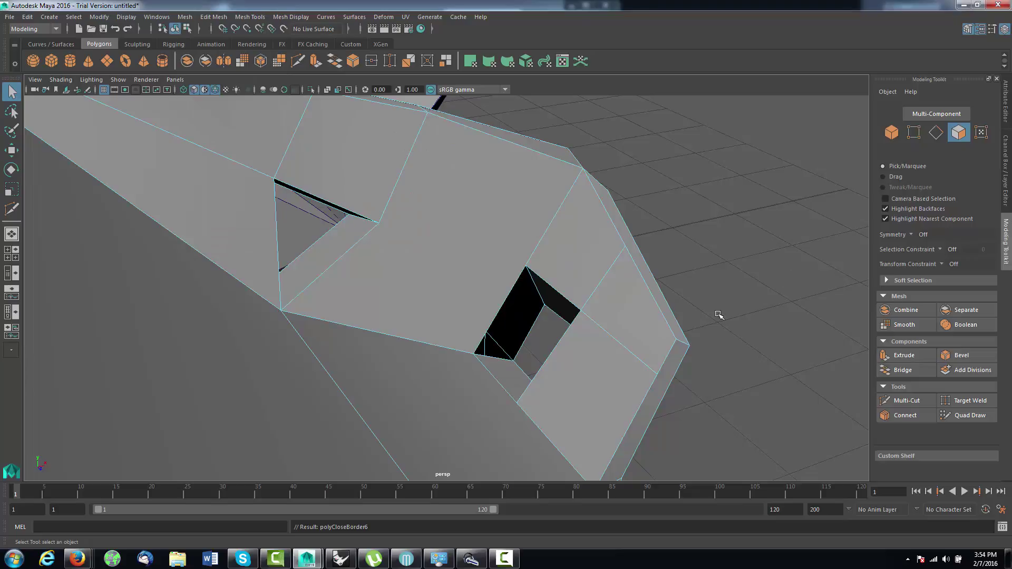
Orbit around both meshes to inspect the remaining holes
mouse_move(639, 335)
alt+mouse_down()
mouse_move(650, 219)
mouse_move(606, 211)
alt+mouse_up()
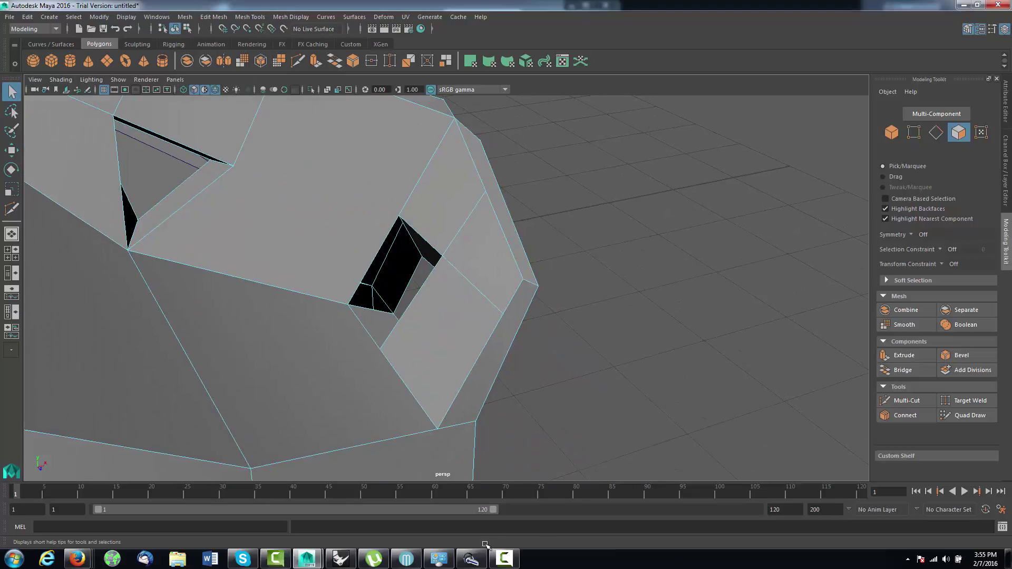
click(503, 558)
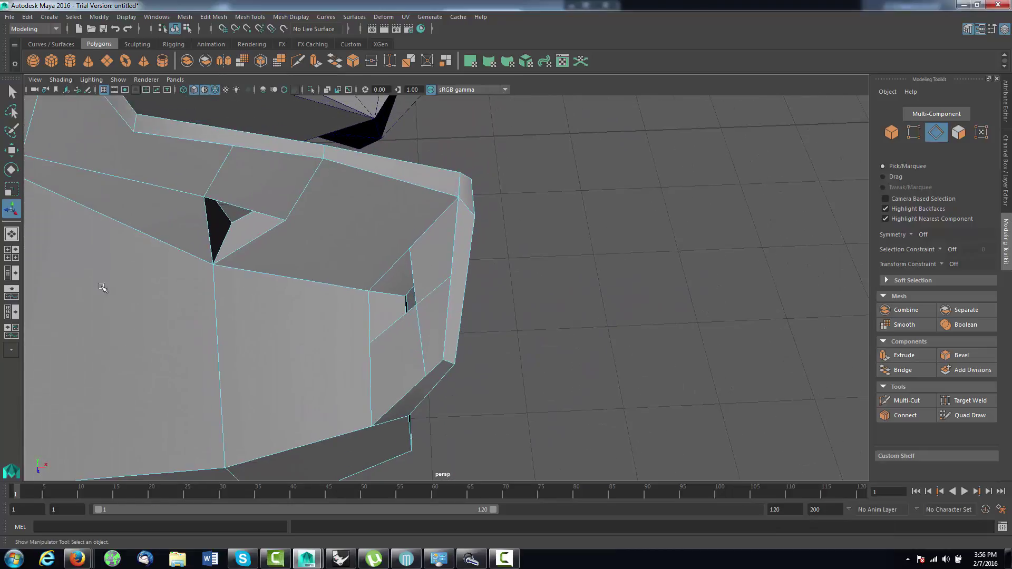
mouse_move(101, 288)
alt+mouse_down()
mouse_move(516, 242)
mouse_move(490, 244)
mouse_move(501, 192)
mouse_move(610, 220)
mouse_move(350, 233)
mouse_move(549, 280)
mouse_move(522, 311)
mouse_move(411, 257)
mouse_move(276, 142)
mouse_move(615, 291)
mouse_move(615, 253)
mouse_move(546, 297)
mouse_move(366, 285)
alt+mouse_up()
mouse_move(366, 285)
alt+right_down()
mouse_move(441, 198)
mouse_move(393, 234)
alt+right_up()
mouse_move(394, 233)
alt+mouse_down()
mouse_move(477, 241)
mouse_move(549, 233)
mouse_move(554, 219)
mouse_move(513, 252)
mouse_move(408, 227)
mouse_move(338, 242)
mouse_move(417, 248)
alt+mouse_up()
mouse_move(417, 248)
alt+right_down()
mouse_move(427, 261)
mouse_move(422, 295)
alt+right_up()
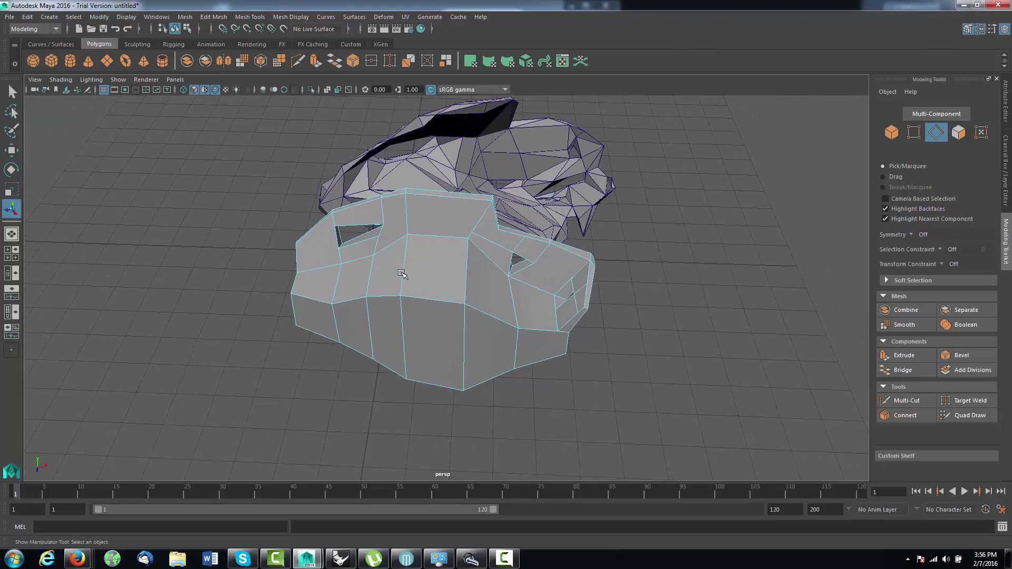
mouse_move(422, 296)
alt+mouse_down()
mouse_move(420, 323)
mouse_move(401, 311)
mouse_move(389, 271)
mouse_move(353, 250)
mouse_move(369, 263)
mouse_move(389, 235)
mouse_move(317, 281)
alt+mouse_up()
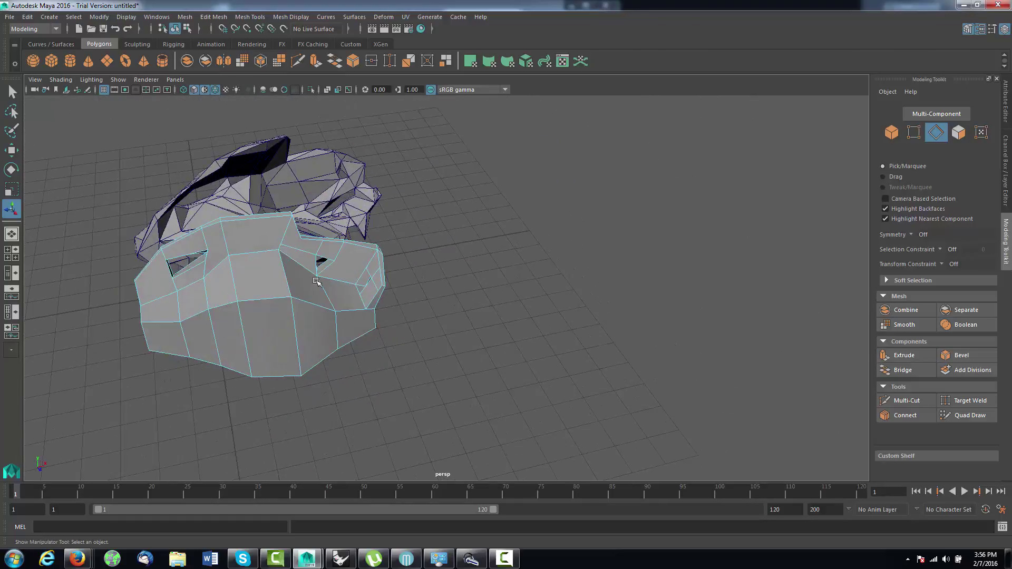
Select the whole blocky head mesh and paste a copy of it
click(451, 336)
click(293, 312)
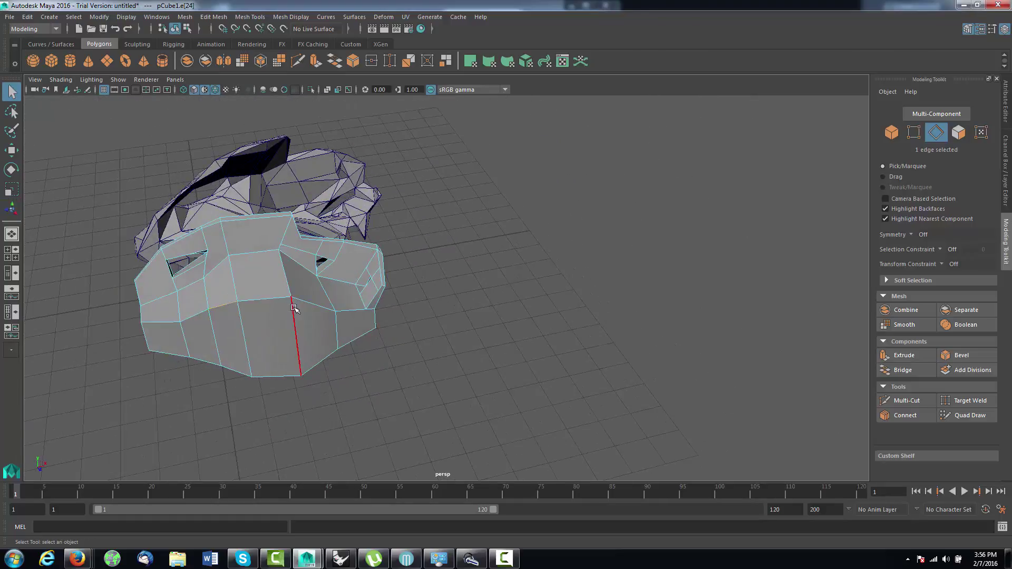
mouse_move(292, 264)
right_down()
mouse_move(259, 275)
mouse_move(318, 252)
right_up()
click(271, 300)
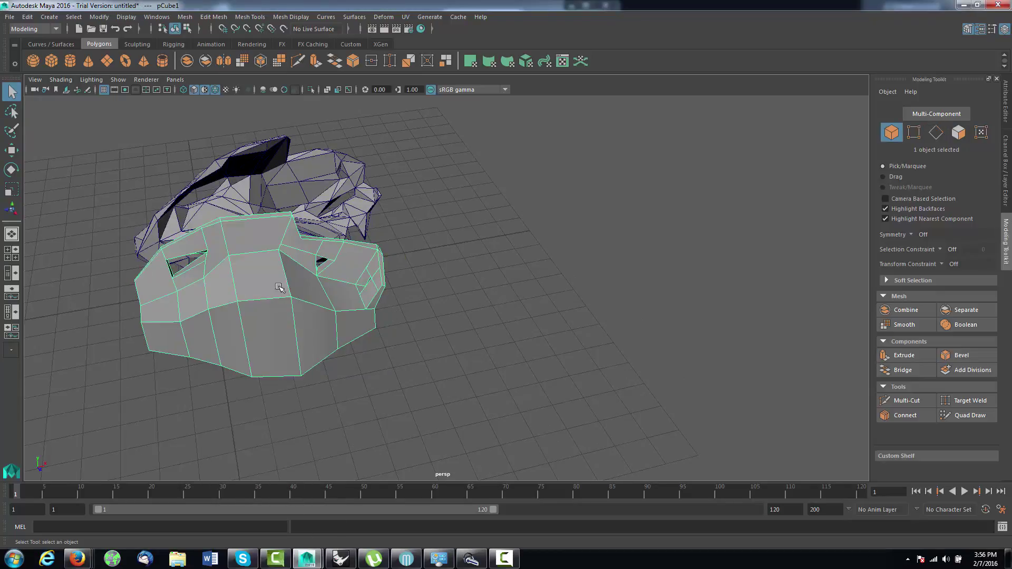
right_drag(279, 266, 303, 272)
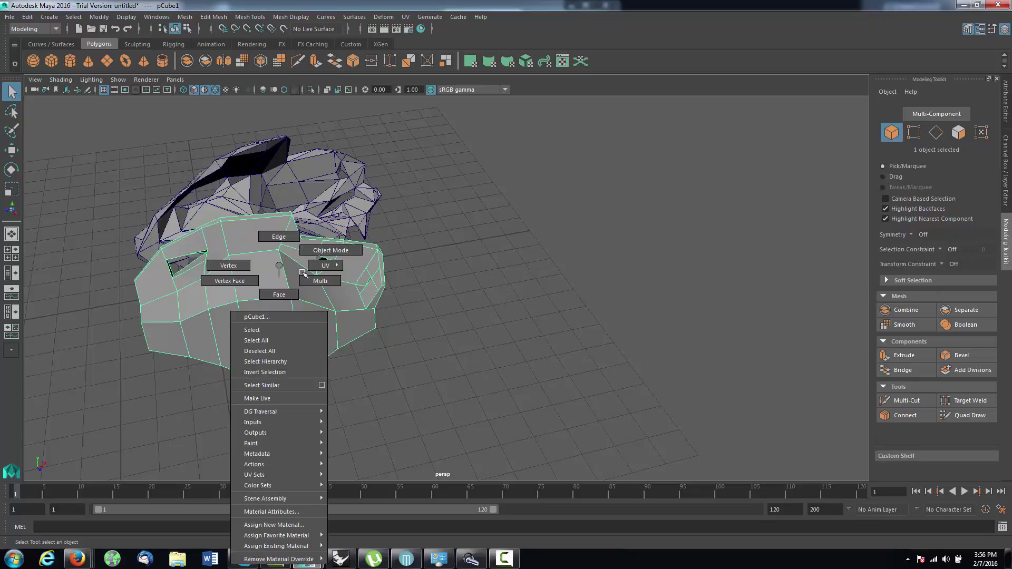
right_drag(350, 248, 293, 285)
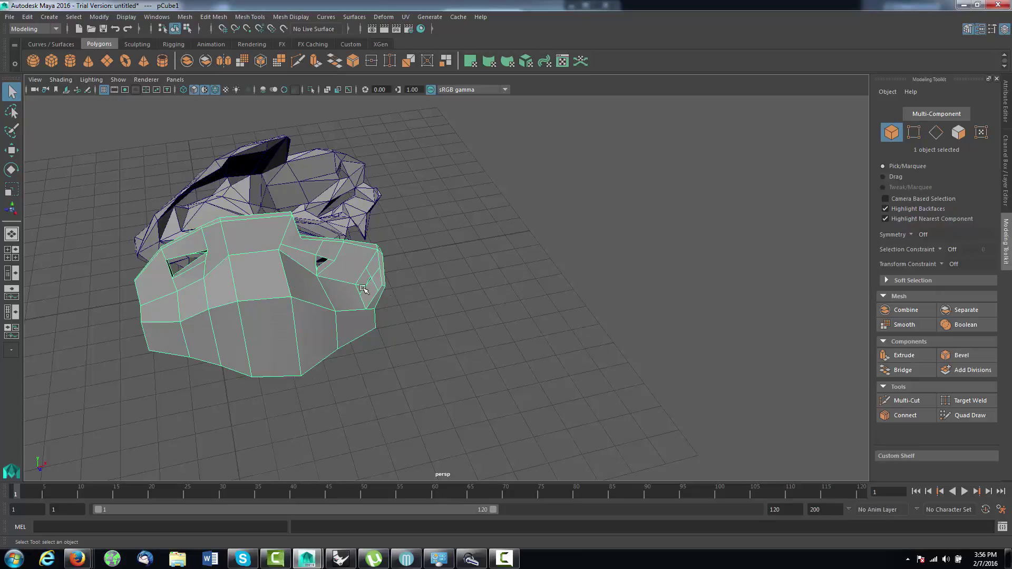
key(ctrl+v)
drag(294, 279, 78, 199)
click(232, 275)
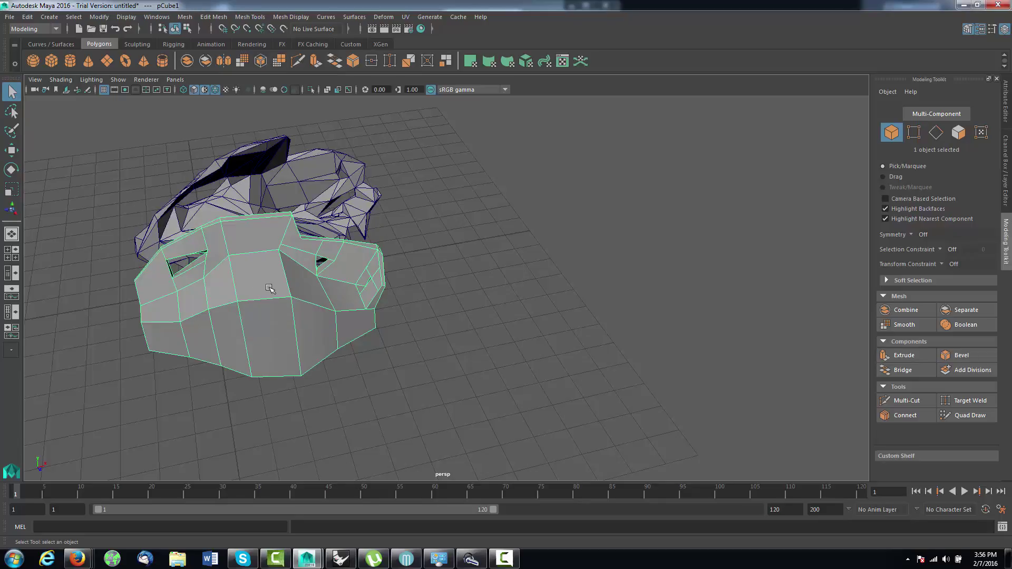
Duplicate the front head mesh with Ctrl+D and move the copy right of the original
click(11, 150)
key(ctrl+d)
drag(206, 314, 466, 266)
click(535, 347)
click(506, 305)
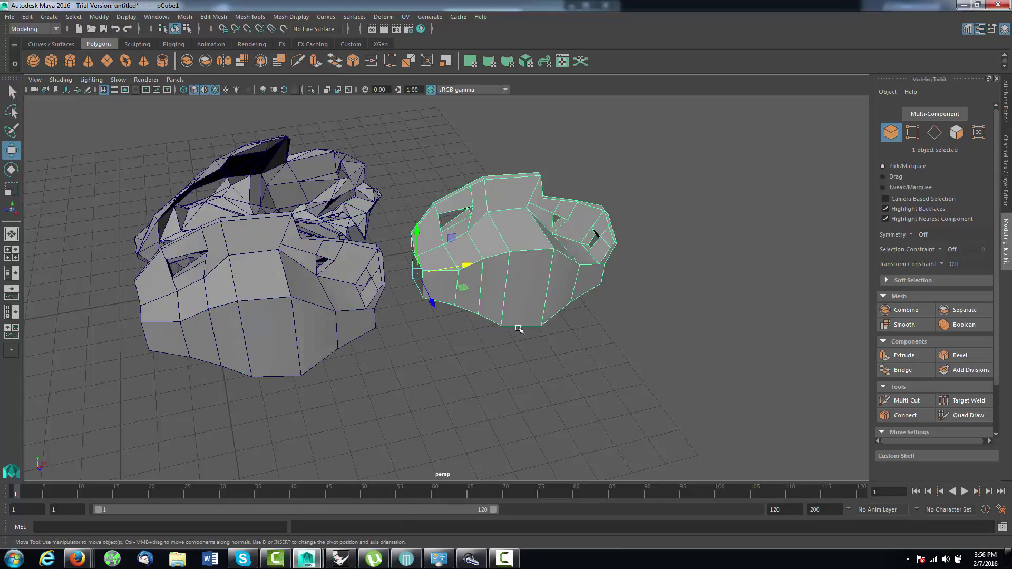
Rotate the copy to face the other way and slide it down-left against the head
key(r)
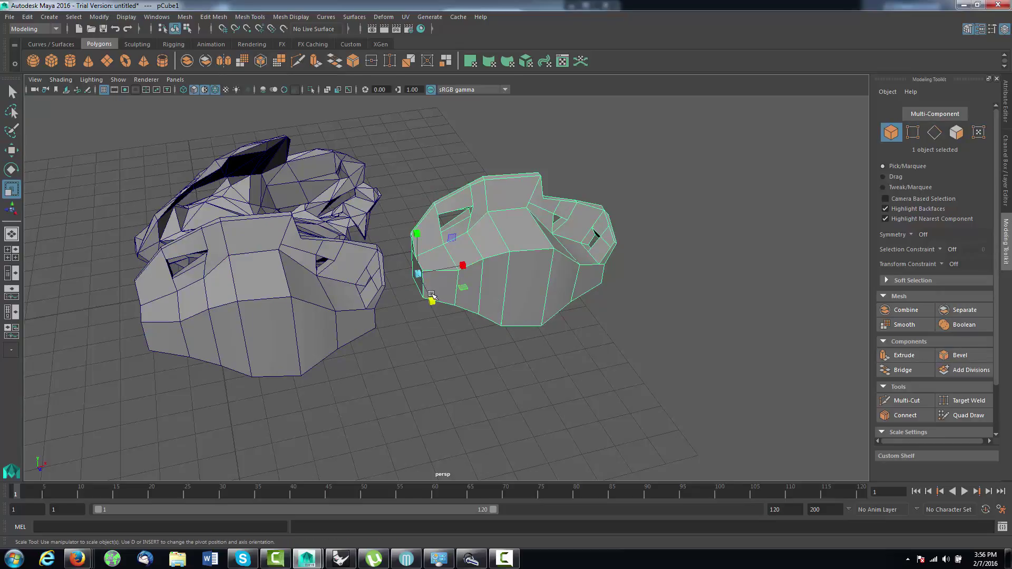
key(e)
mouse_move(463, 244)
mouse_down()
mouse_move(385, 267)
mouse_move(428, 290)
mouse_up()
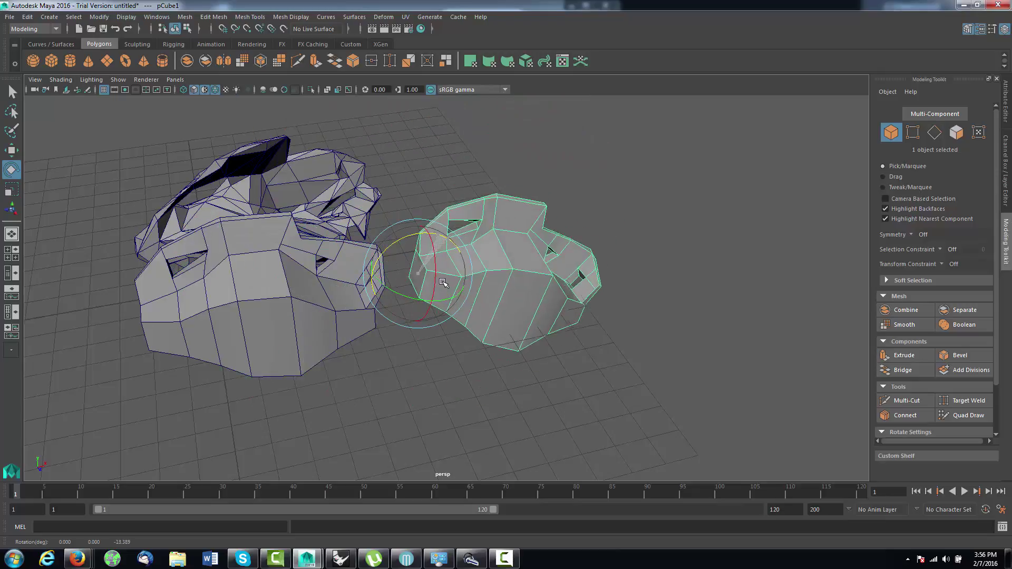
mouse_move(428, 289)
mouse_down()
mouse_move(410, 301)
mouse_move(450, 299)
mouse_up()
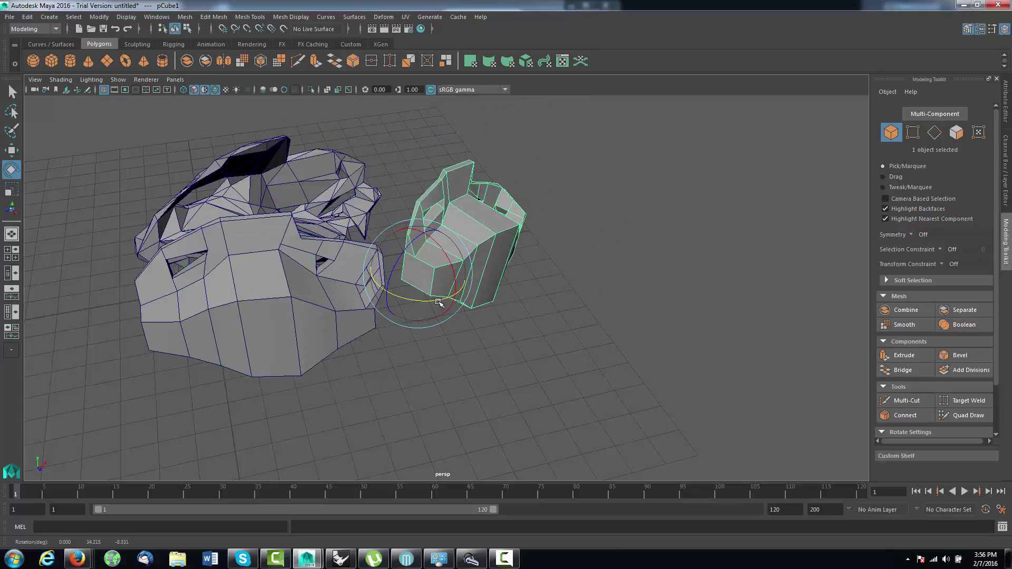
key(w)
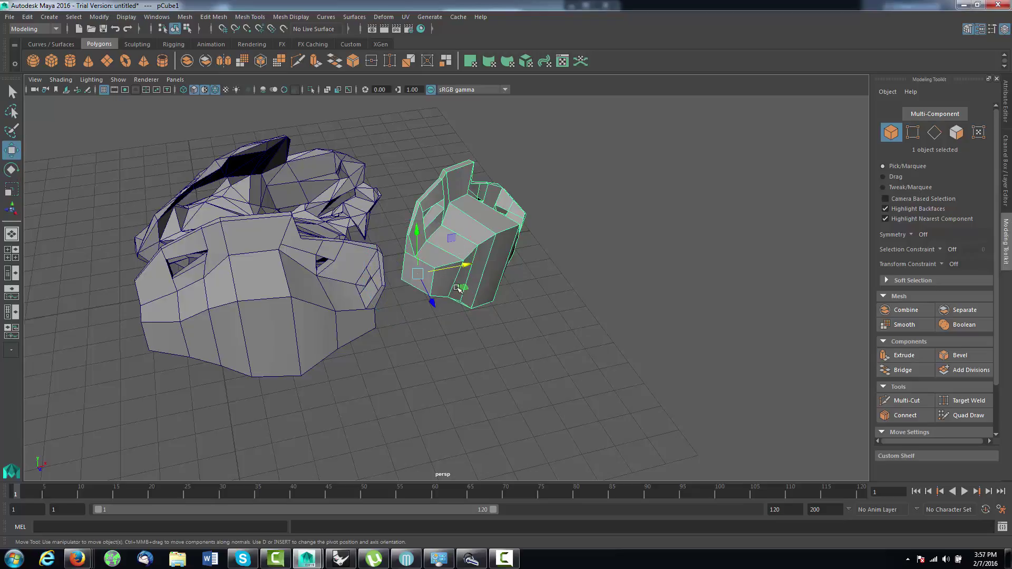
middle_drag(463, 288, 319, 405)
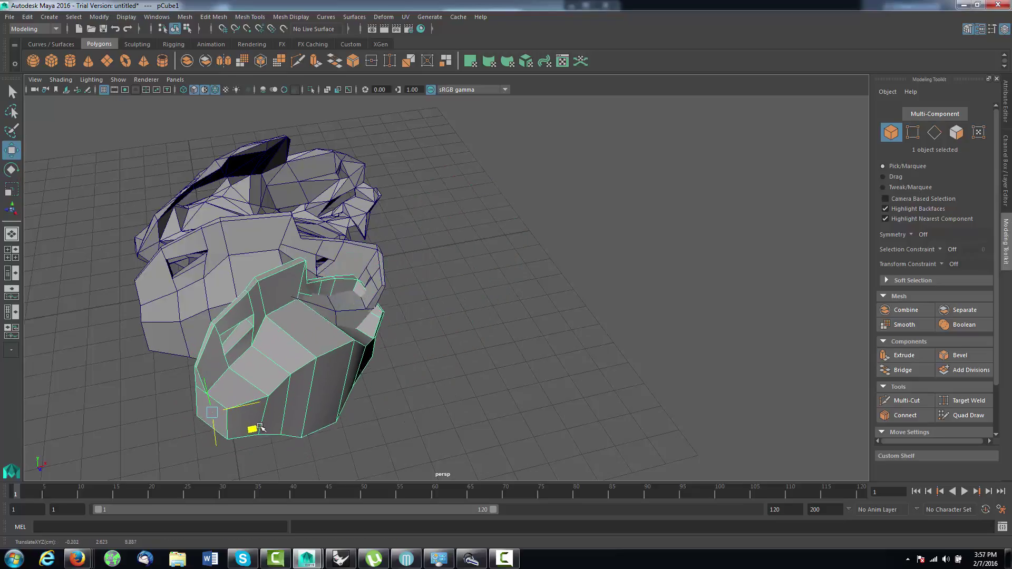
alt+drag(318, 406, 502, 348)
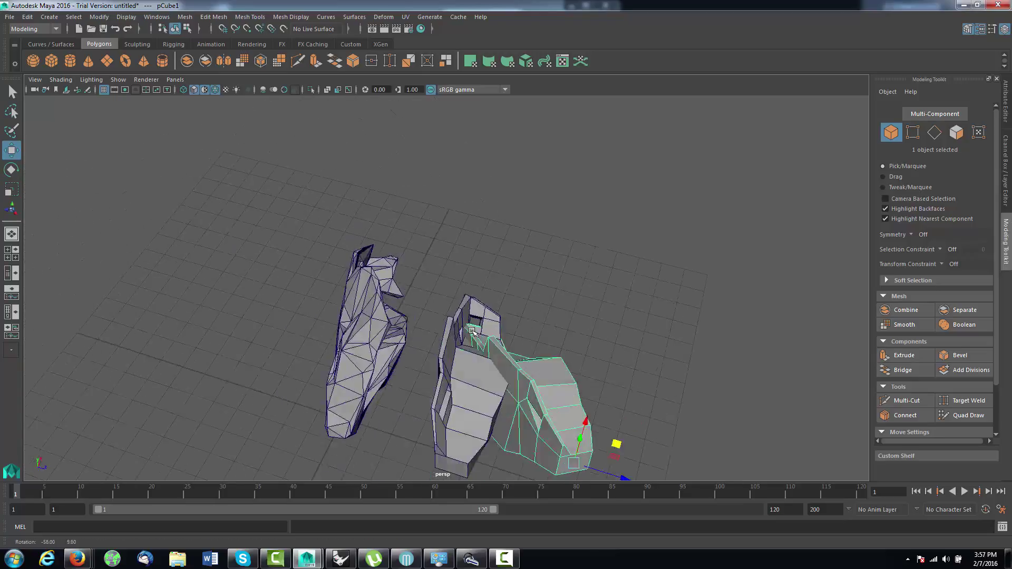
Turn the copy around its vertical axis, then duplicate it with Ctrl+D
key(r)
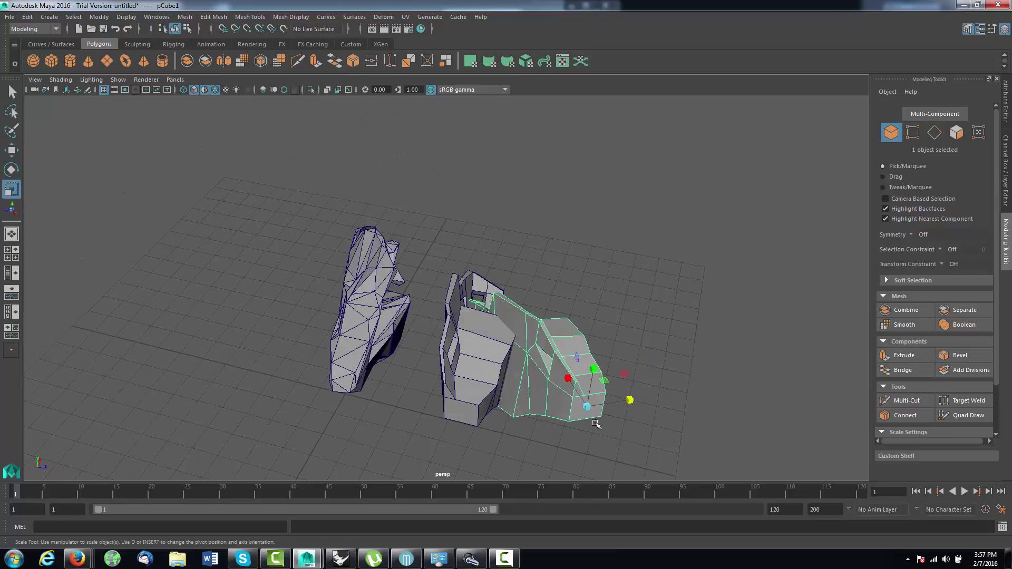
key(e)
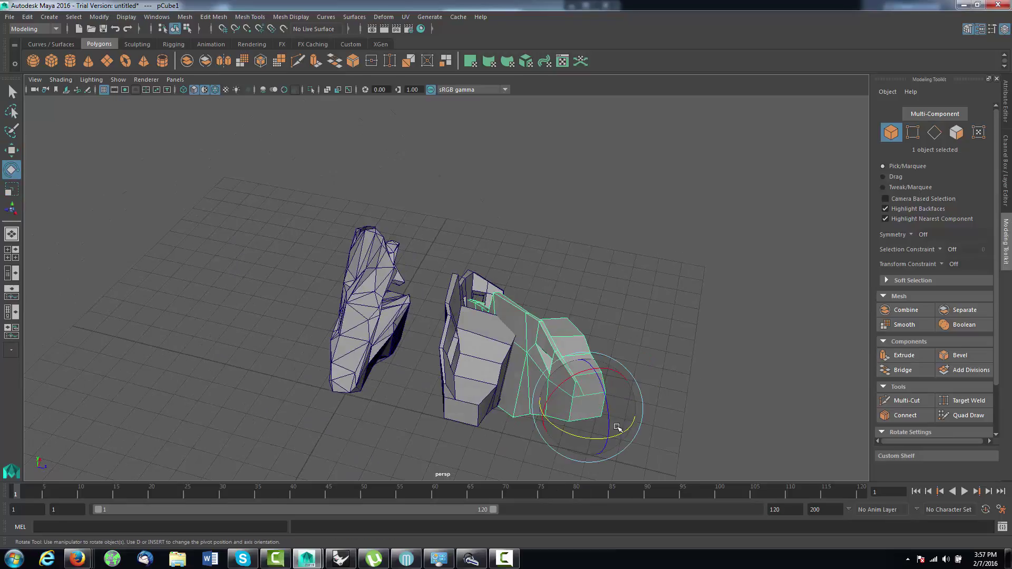
mouse_move(590, 440)
mouse_down()
mouse_move(624, 418)
mouse_move(640, 311)
mouse_up()
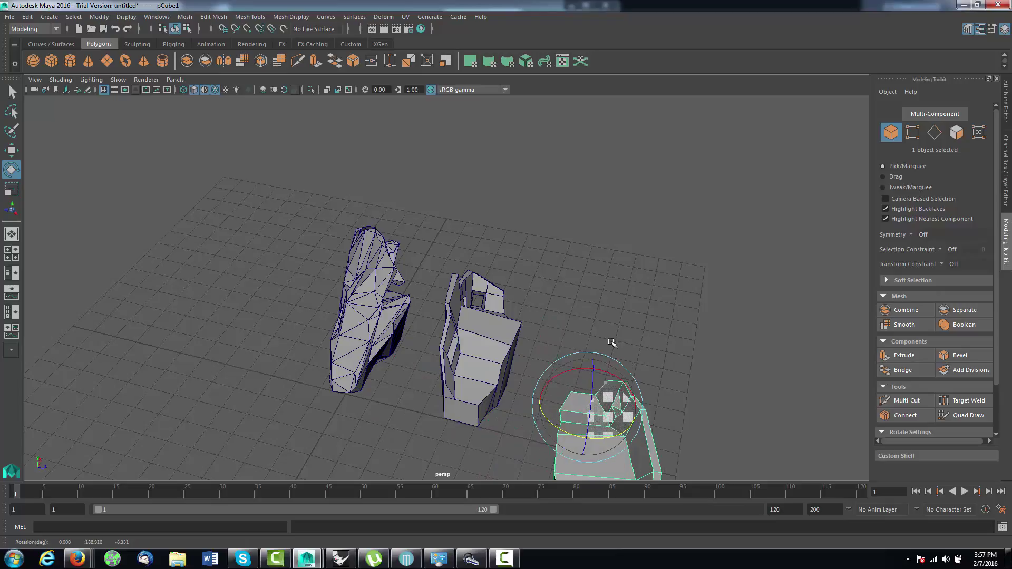
key(super)
key(super)
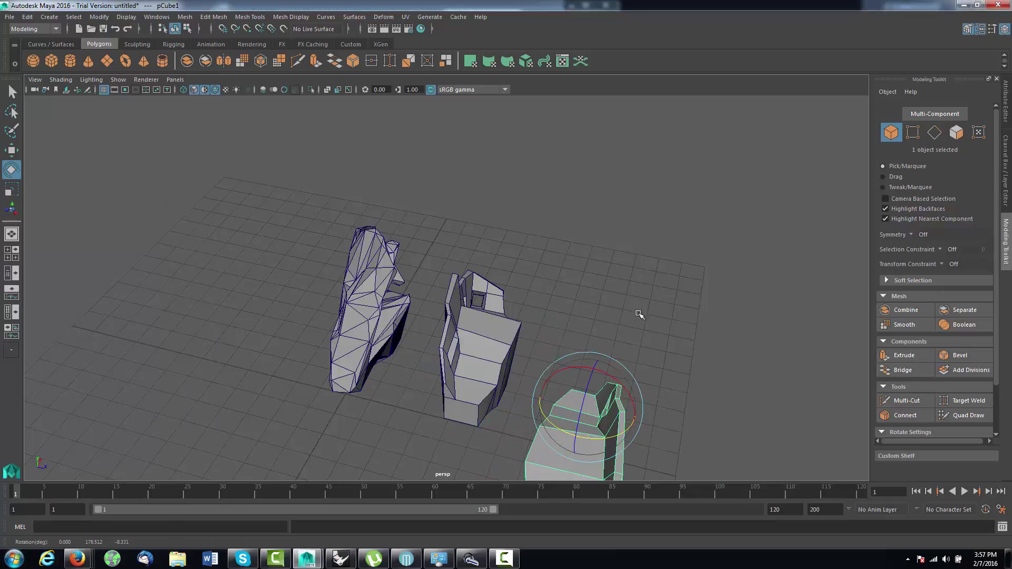
mouse_move(642, 312)
alt+mouse_down()
mouse_move(524, 309)
mouse_move(497, 279)
mouse_move(577, 262)
alt+mouse_up()
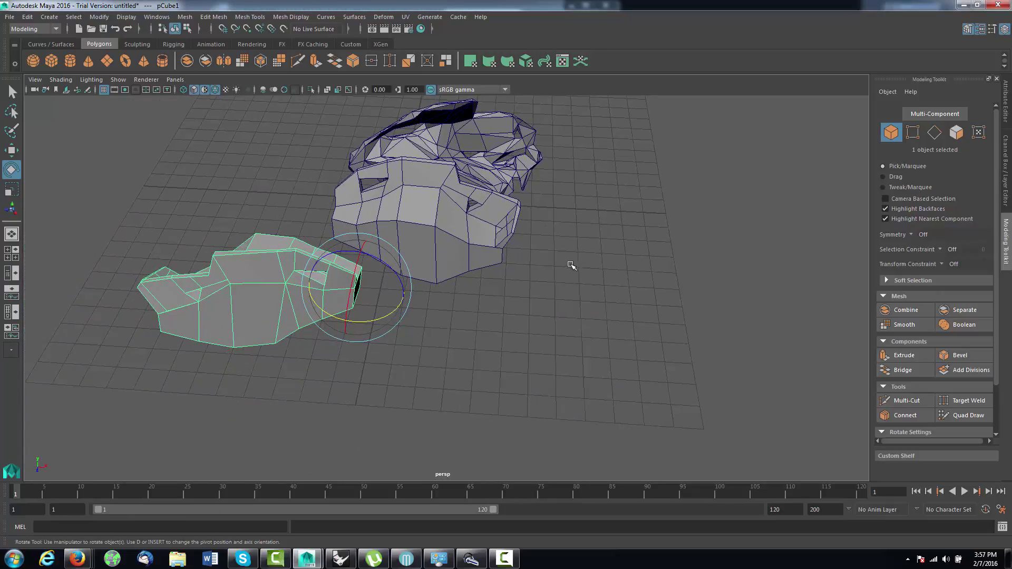
key(ctrl+d)
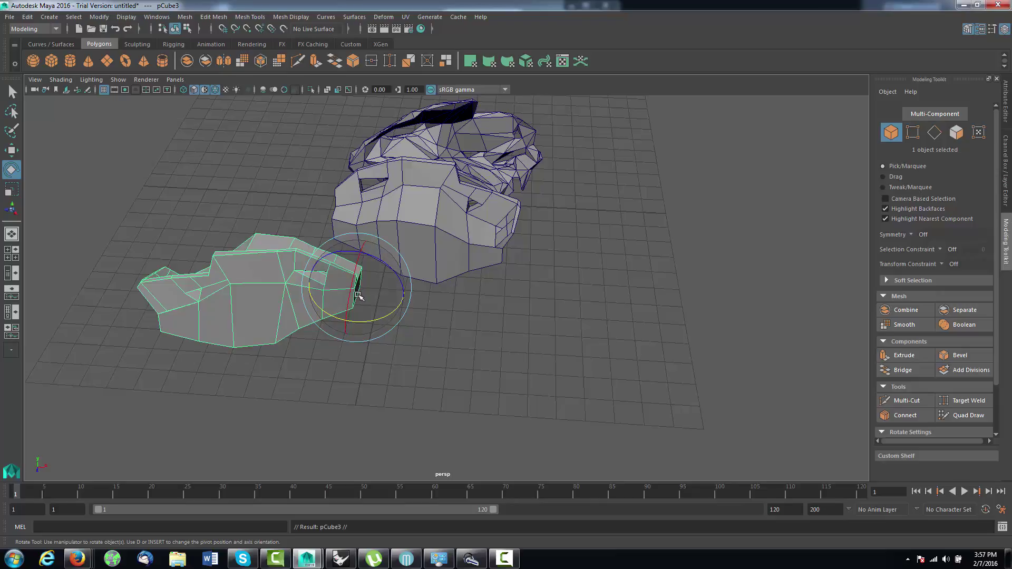
Relocate the copy's pivot point with D and delete the extra moved copy
key(w)
key(e)
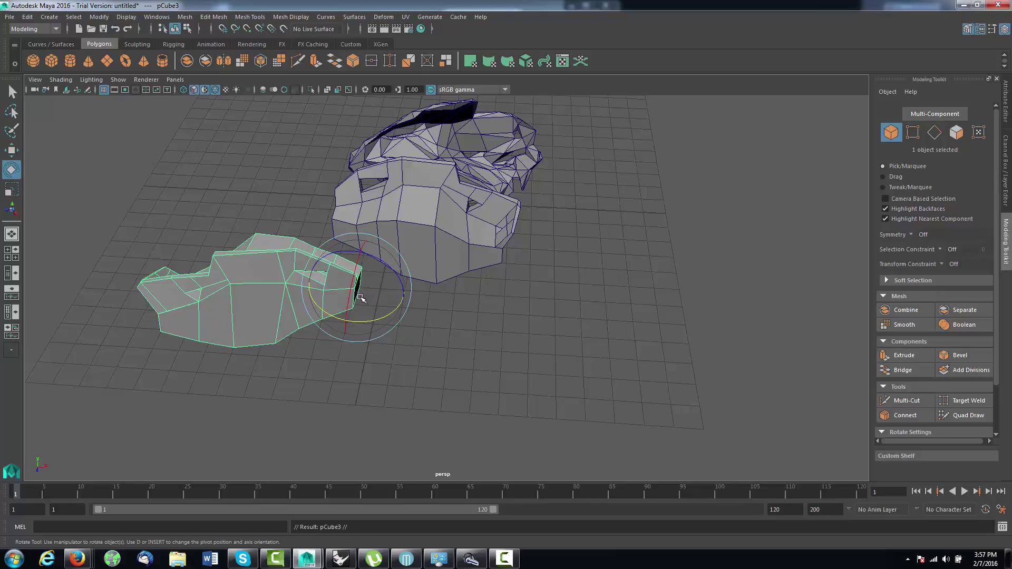
key(w)
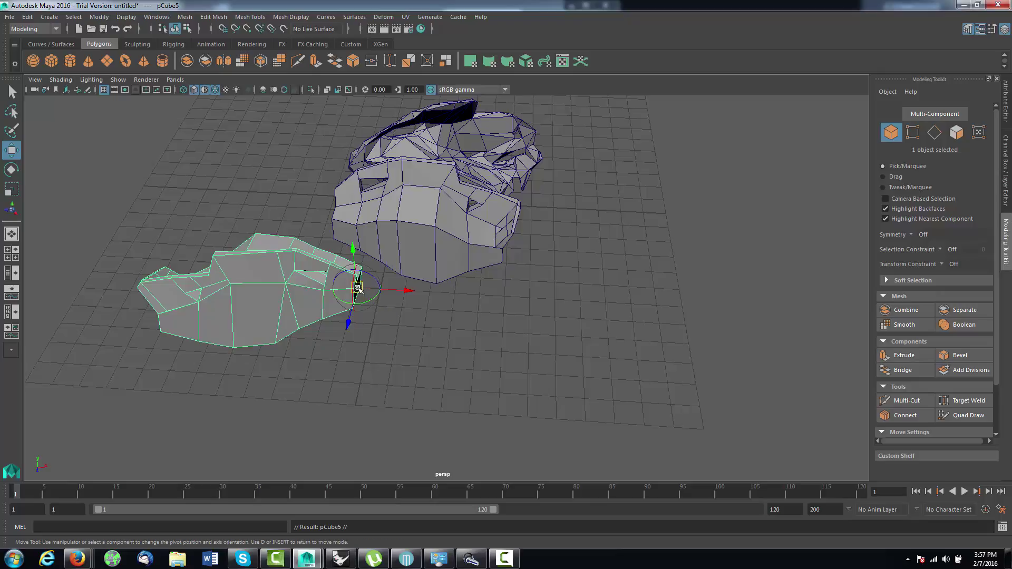
mouse_move(358, 287)
mouse_down()
mouse_move(273, 286)
mouse_move(340, 279)
mouse_move(269, 289)
mouse_up()
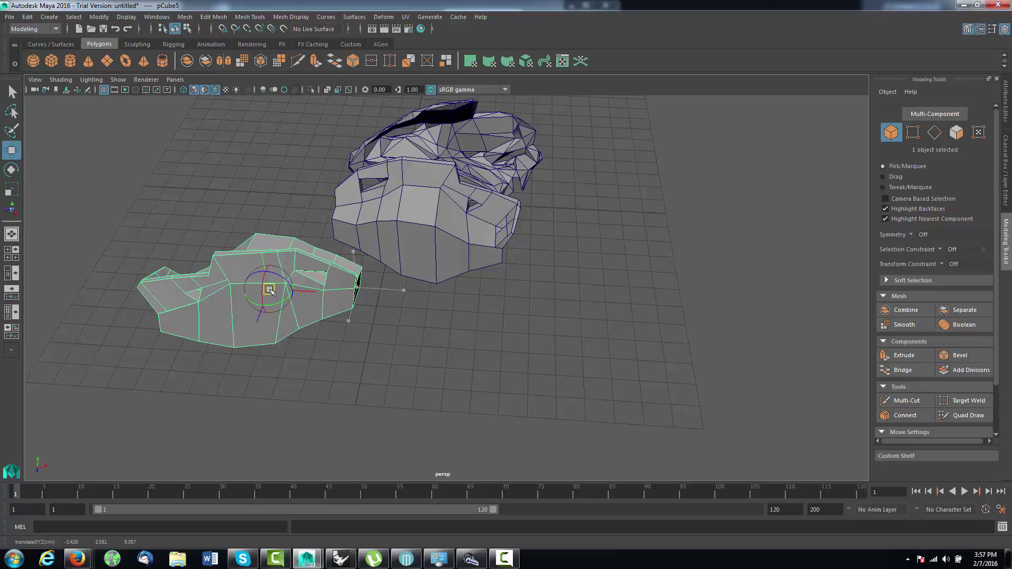
key(d)
mouse_move(330, 302)
alt+mouse_down()
mouse_move(312, 251)
mouse_move(572, 264)
mouse_move(543, 269)
alt+mouse_up()
key(Delete)
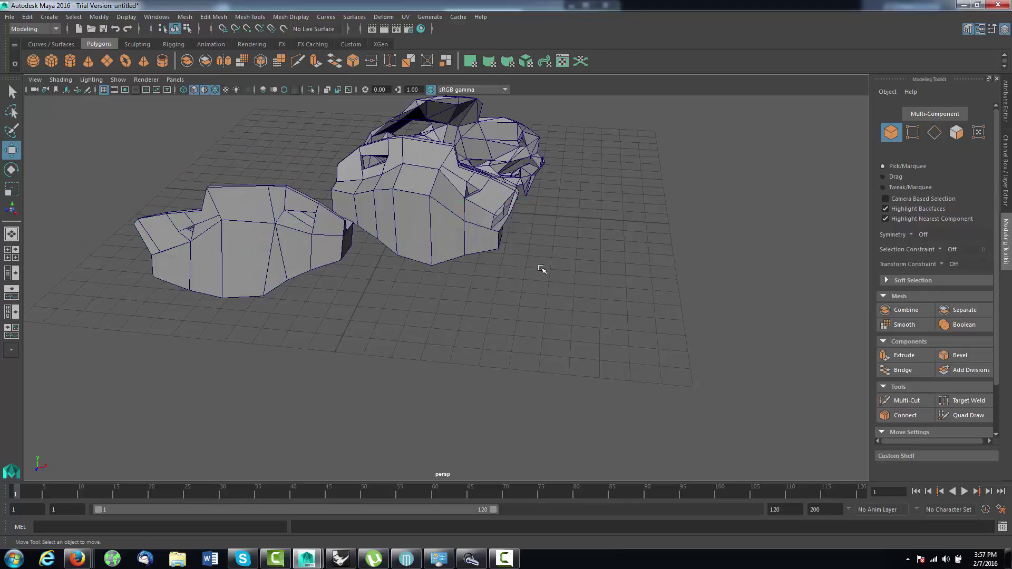
Move the left copy's pivot to its middle and duplicate it with Ctrl+D
click(246, 257)
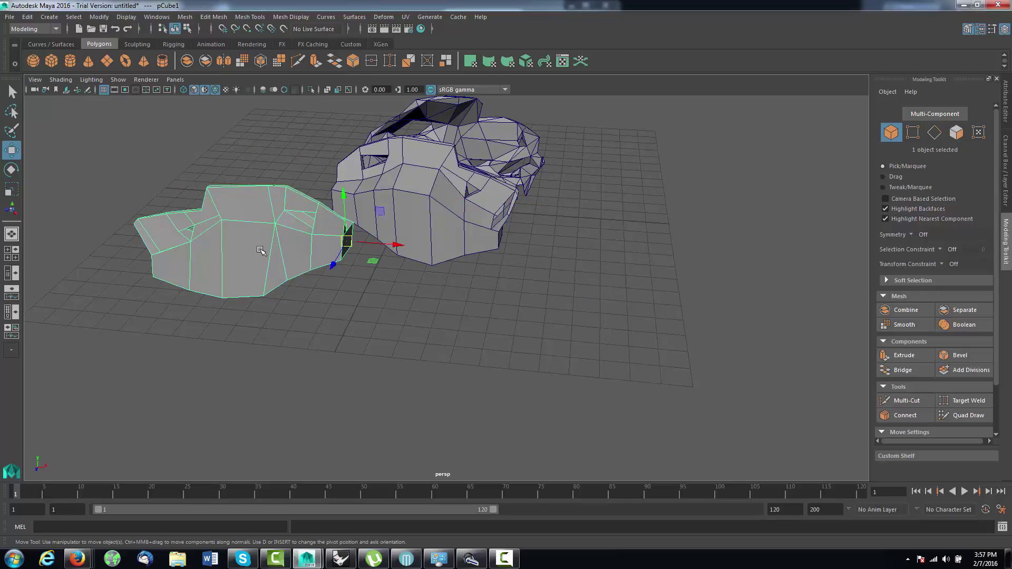
key(d)
mouse_move(370, 246)
mouse_down()
mouse_move(329, 252)
mouse_move(432, 253)
mouse_move(514, 270)
mouse_up()
key(ctrl+d)
Delete the left copy and slide the remaining copy left against the head
click(264, 263)
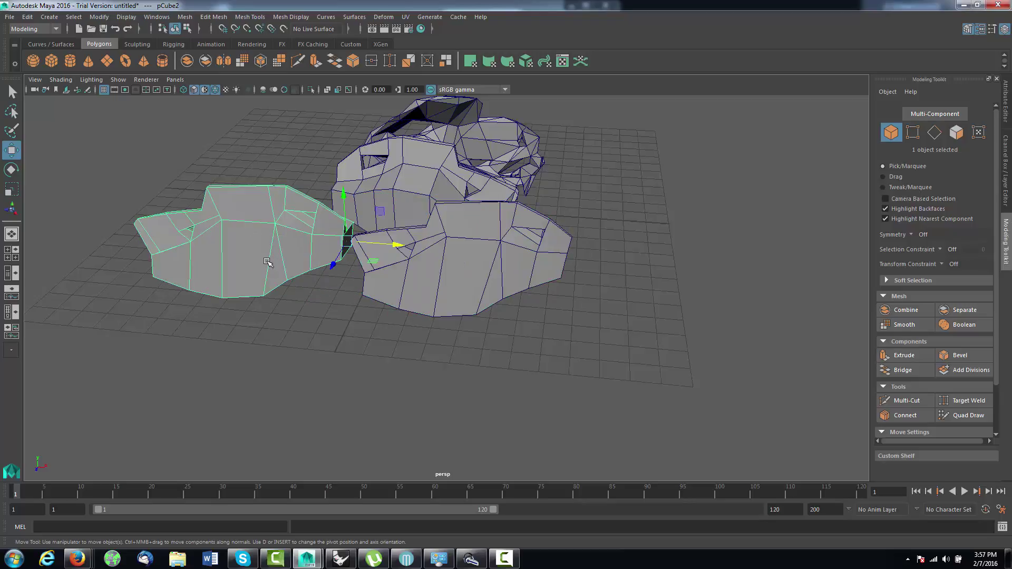
click(348, 277)
click(462, 289)
click(272, 249)
click(363, 270)
click(292, 259)
key(Delete)
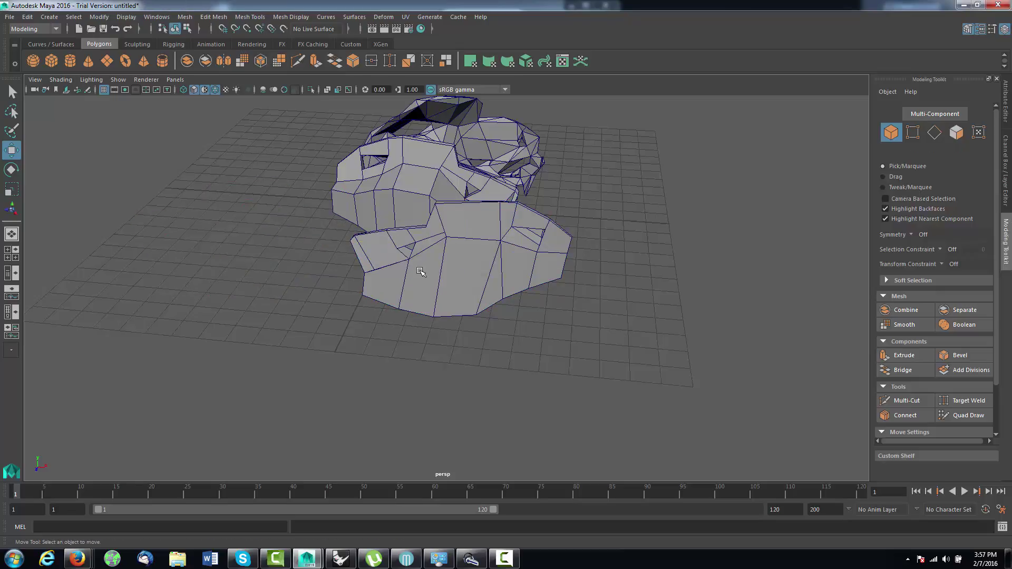
click(480, 267)
mouse_move(515, 255)
mouse_down()
mouse_move(403, 244)
mouse_move(430, 244)
mouse_up()
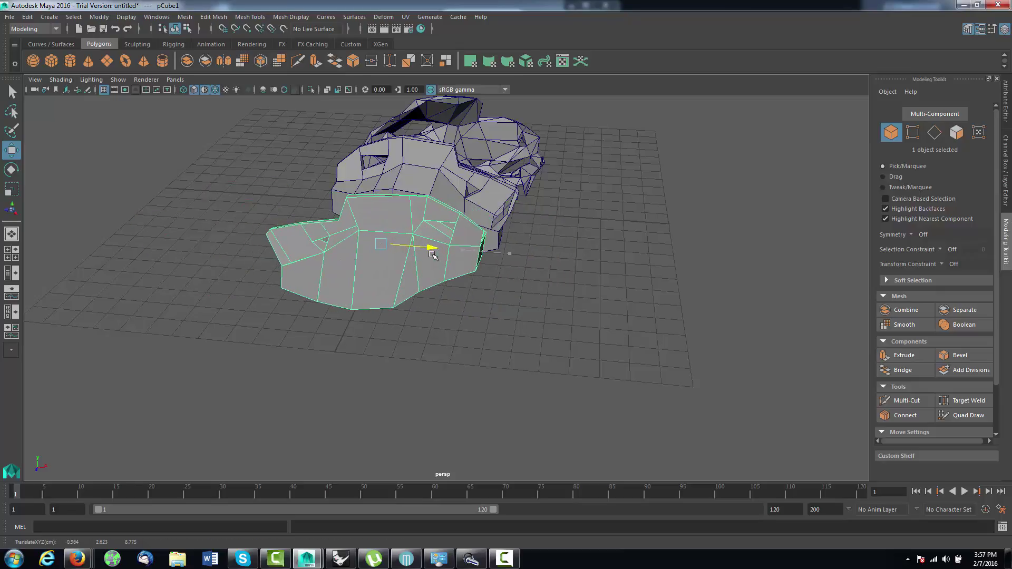
Add the middle mesh to the left piece's selection and bring up the marking menu
mouse_move(509, 249)
alt+mouse_down()
mouse_move(393, 264)
mouse_move(296, 211)
alt+mouse_up()
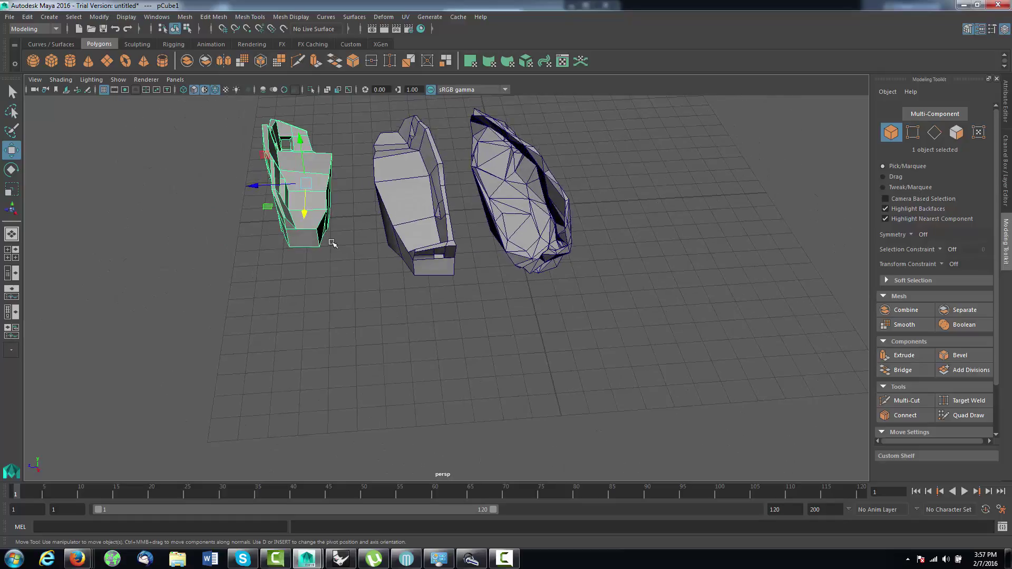
alt+right_drag(296, 211, 502, 314)
mouse_move(502, 314)
alt+mouse_down()
mouse_move(491, 308)
mouse_move(518, 236)
alt+mouse_up()
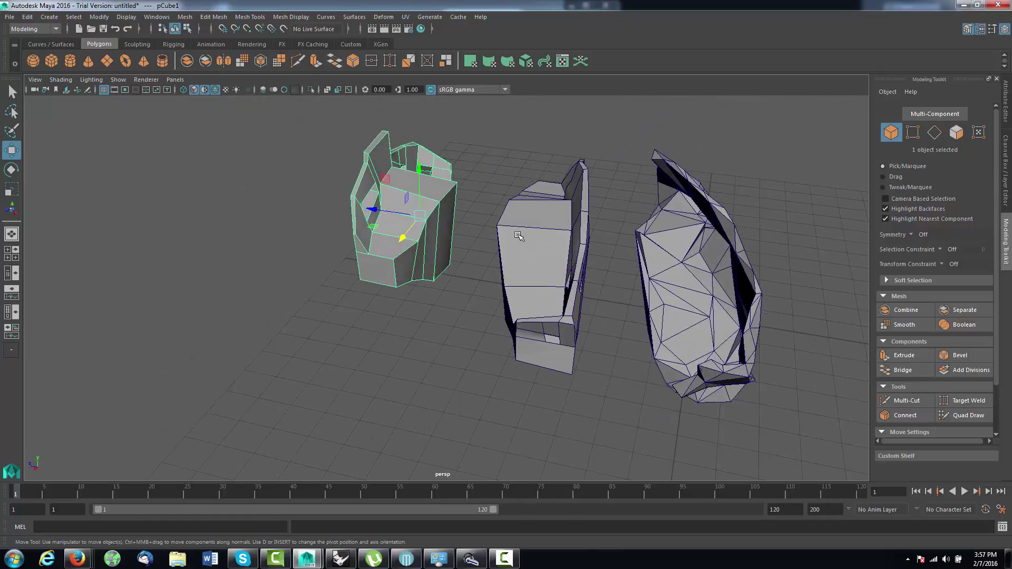
shift+click(522, 234)
right_click(443, 220)
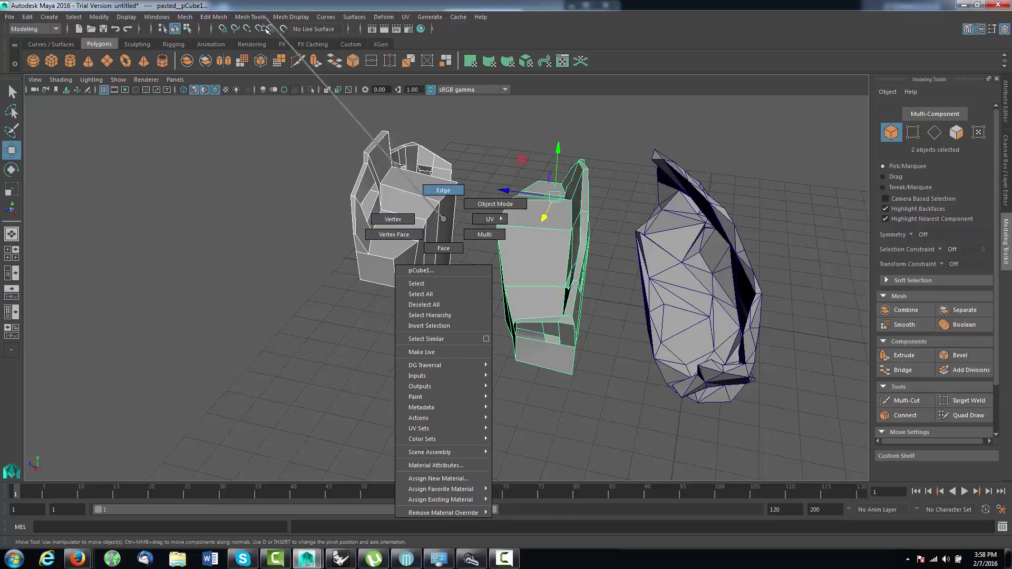
Combine the left and middle meshes into one object with Mesh > Combine
right_drag(266, 30, 267, 30)
click(191, 18)
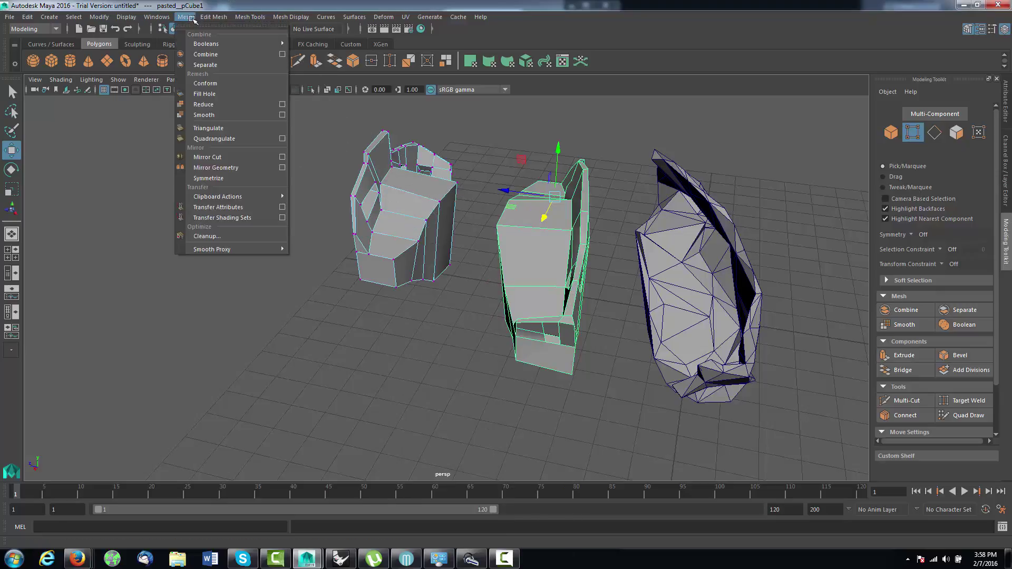
click(211, 55)
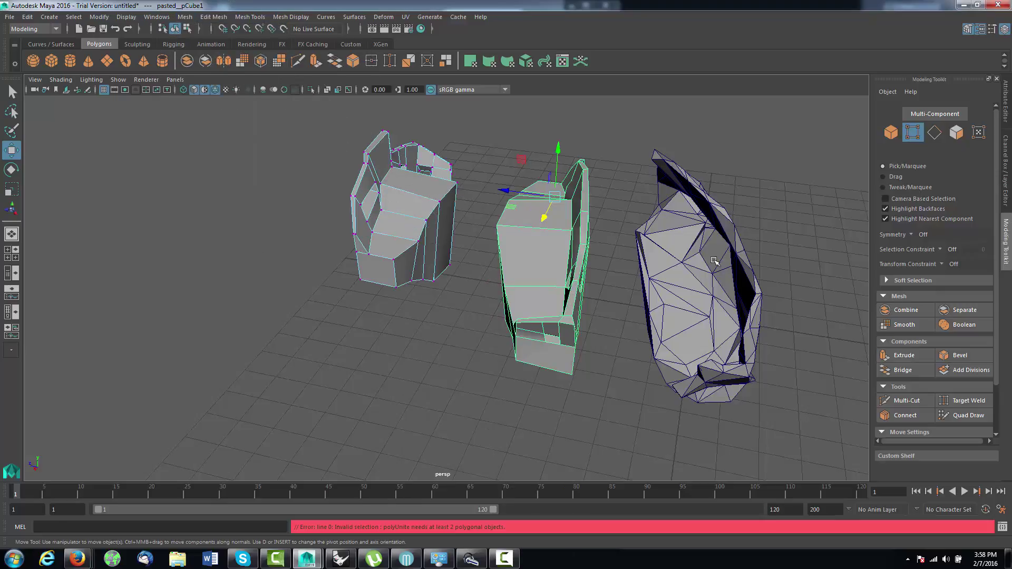
click(475, 350)
right_drag(433, 255, 480, 255)
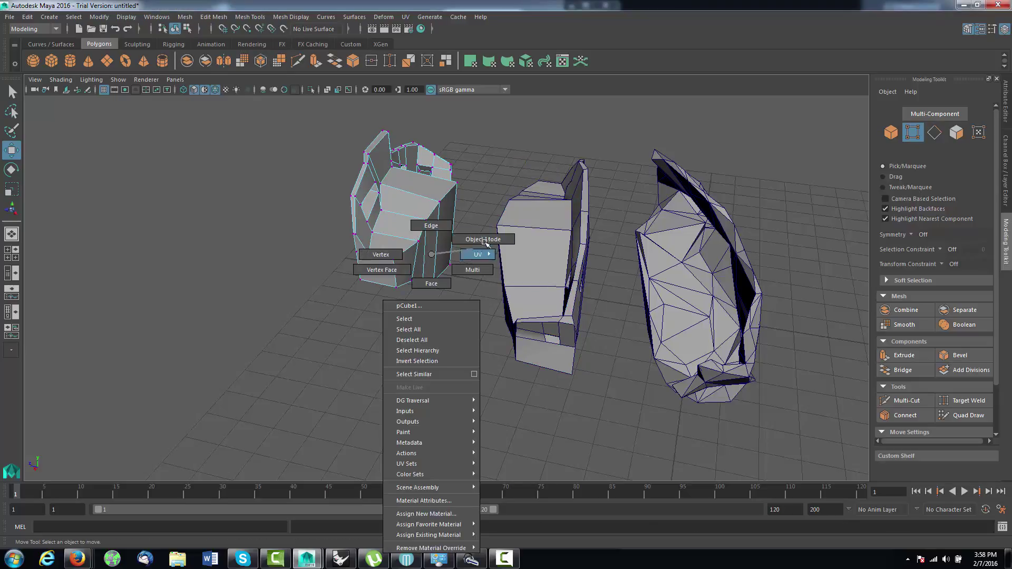
click(417, 240)
shift+click(546, 253)
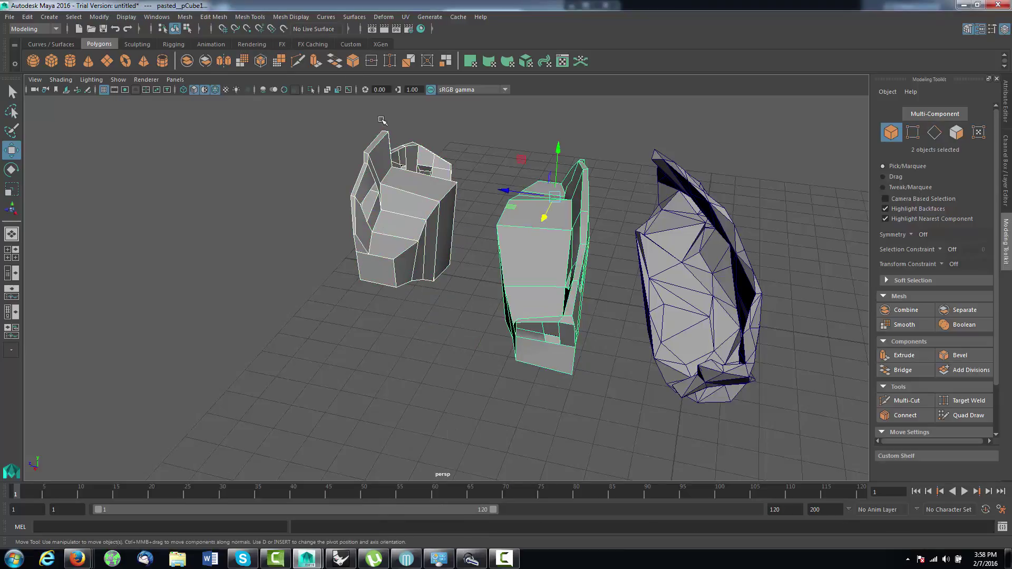
click(214, 17)
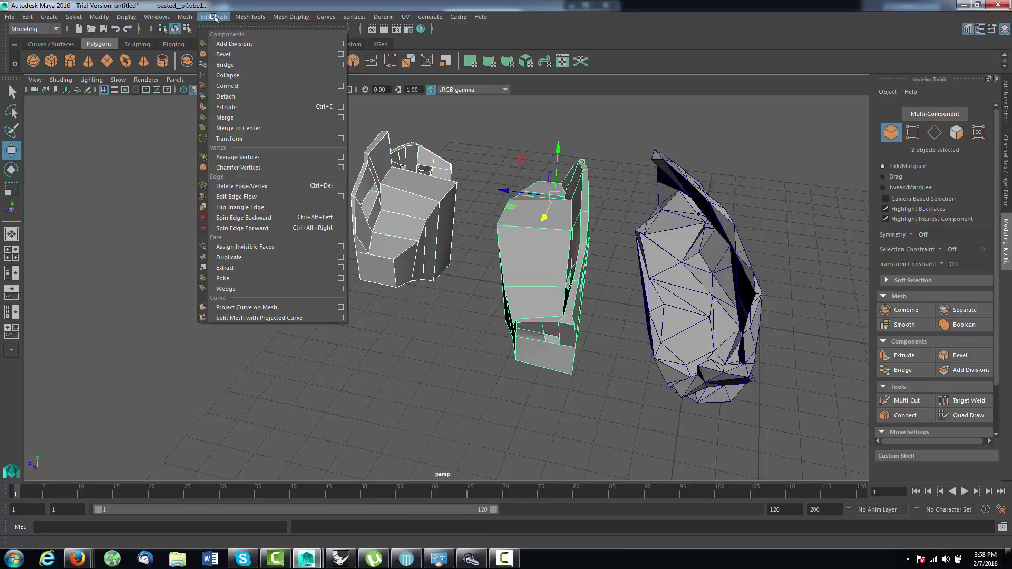
click(221, 55)
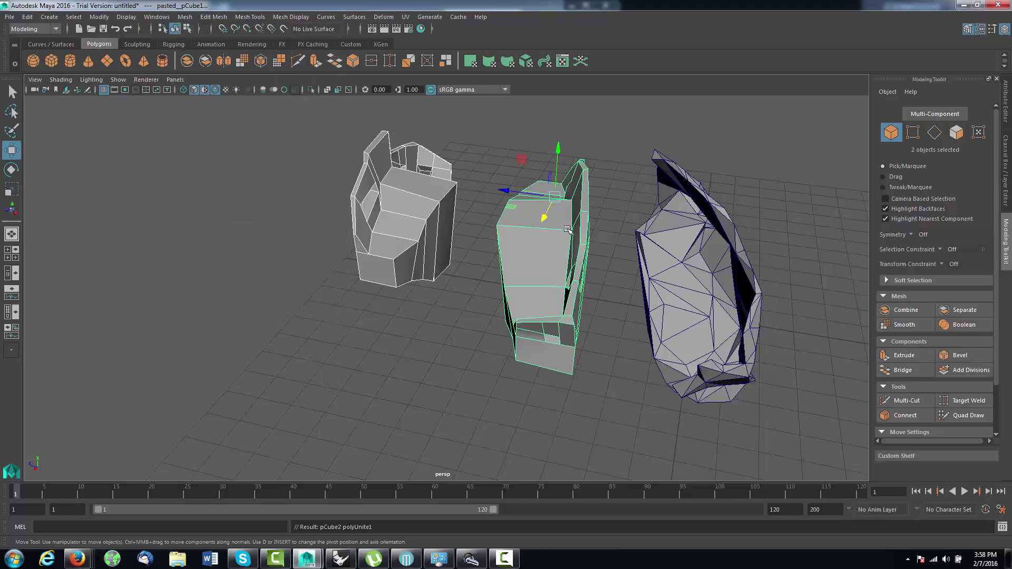
click(437, 317)
click(503, 224)
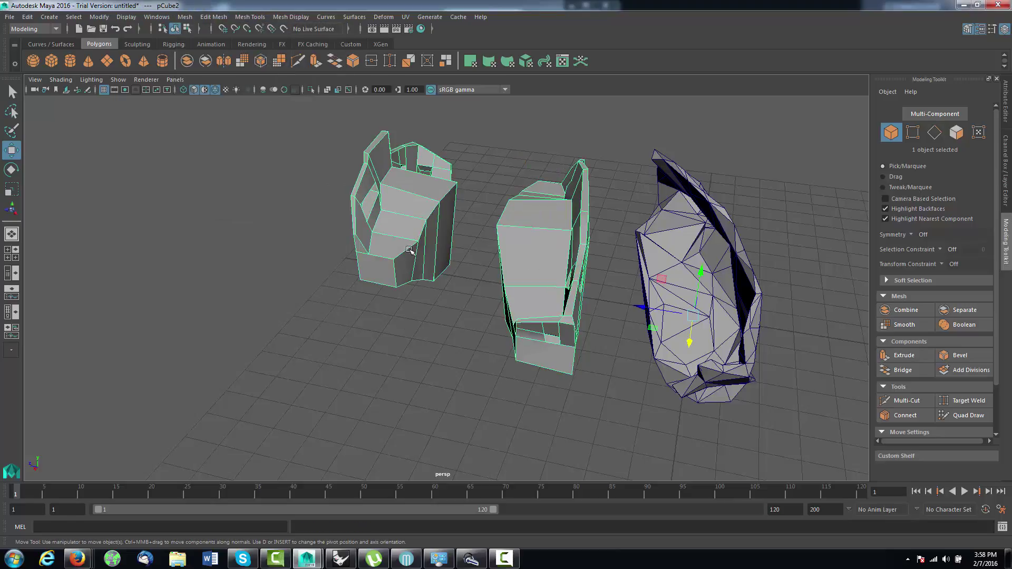
Select the facing inner side faces of the left and middle pieces
mouse_move(495, 243)
alt+mouse_down()
mouse_move(472, 275)
mouse_move(434, 239)
alt+mouse_up()
right_click(447, 235)
click(396, 235)
click(434, 239)
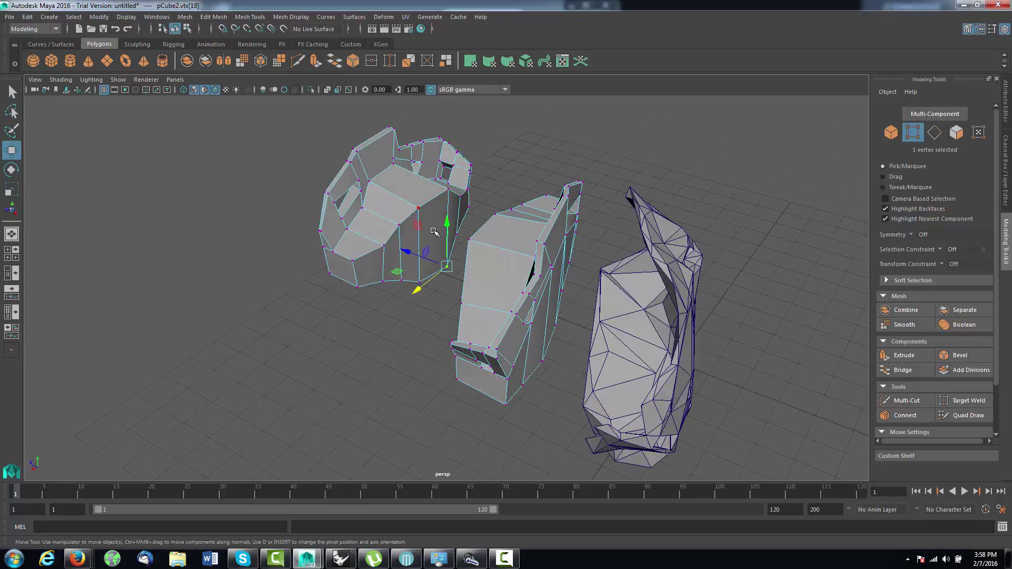
right_click(434, 239)
click(435, 243)
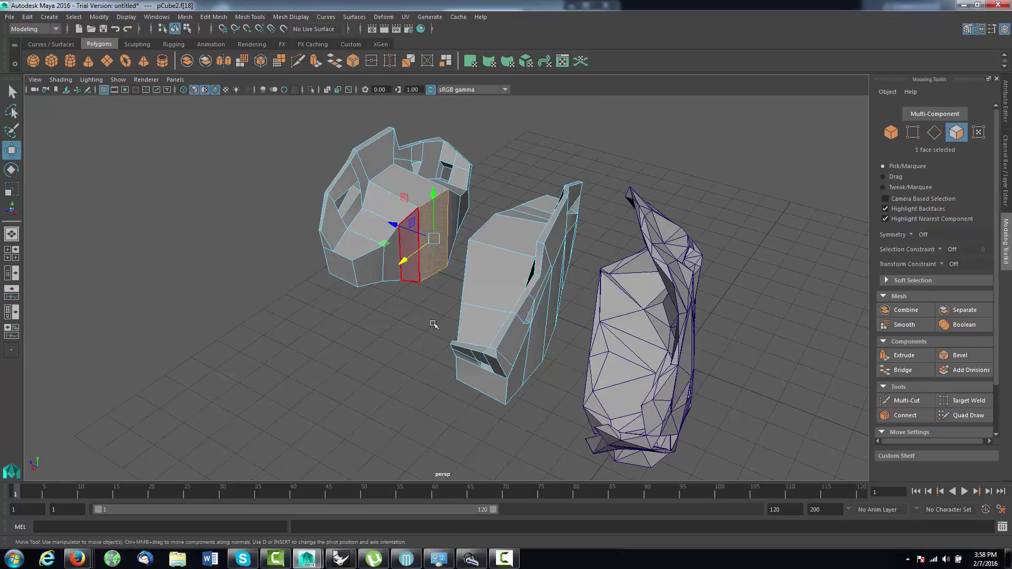
alt+drag(434, 243, 530, 262)
shift+click(531, 262)
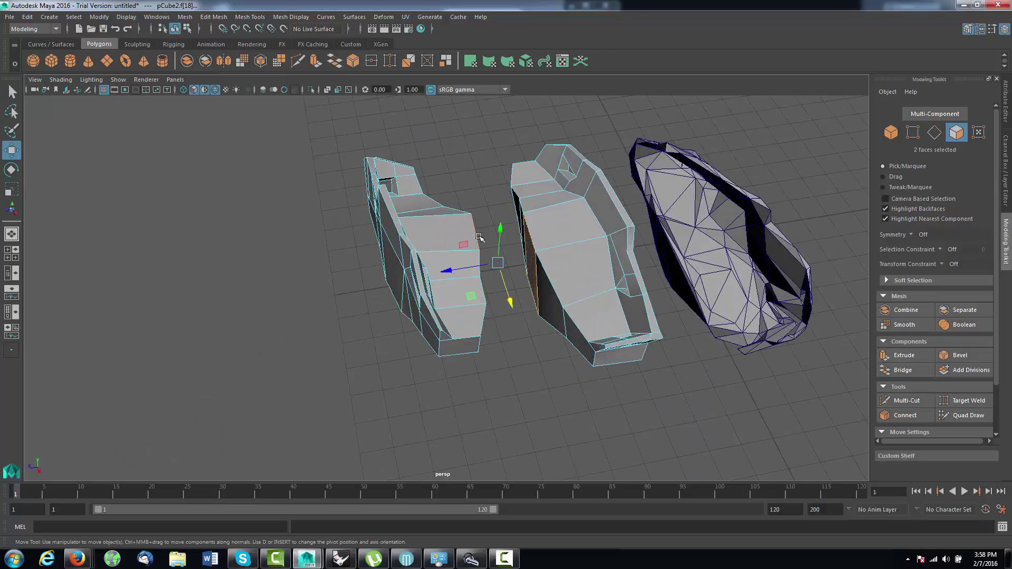
Try bridging the two selected faces, then undo the bridge
alt+drag(518, 178, 475, 169)
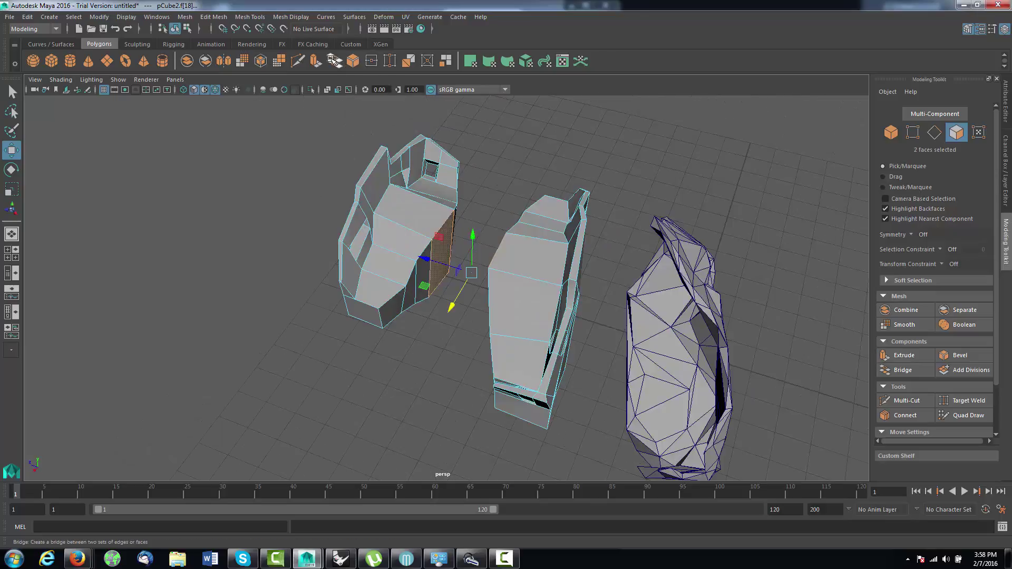
shift+right_drag(608, 278, 513, 285)
mouse_move(470, 357)
alt+mouse_down()
mouse_move(536, 335)
mouse_move(495, 301)
mouse_move(469, 323)
mouse_move(477, 246)
mouse_move(499, 238)
mouse_move(464, 264)
mouse_move(346, 226)
mouse_move(399, 247)
alt+mouse_up()
scroll(478, 246, up, 5)
scroll(477, 246, up, 5)
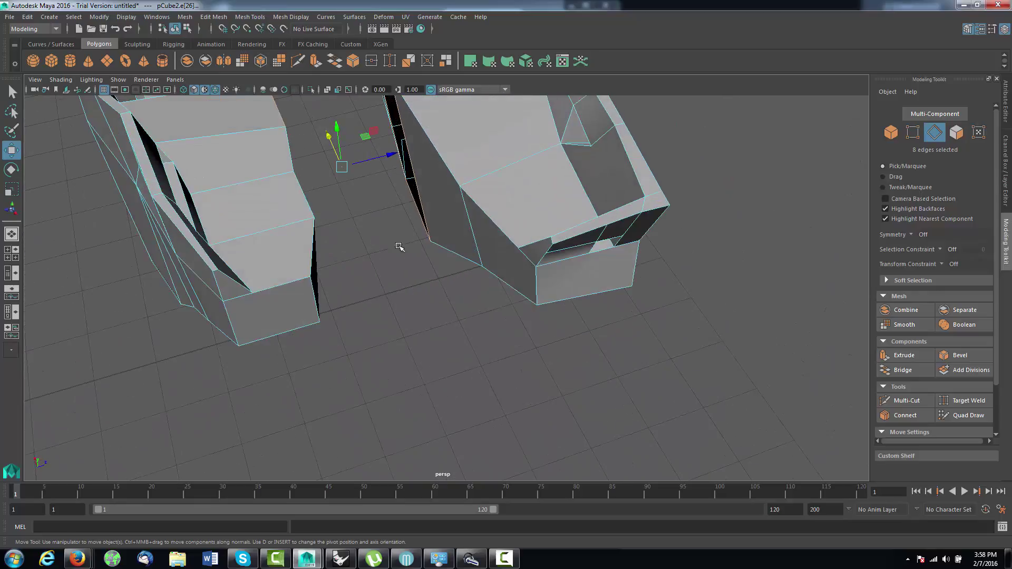
mouse_move(463, 290)
alt+mouse_down()
mouse_move(486, 305)
mouse_move(665, 289)
mouse_move(640, 289)
mouse_move(621, 312)
mouse_move(501, 289)
mouse_move(531, 346)
alt+mouse_up()
key(ctrl+z)
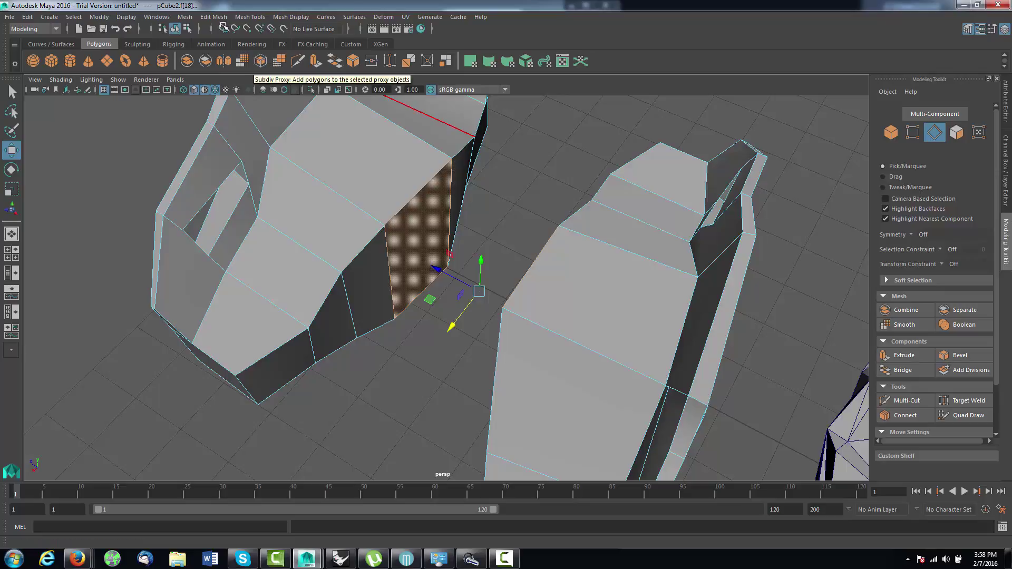
Use Edit Mesh > Connect, add an edge on the right piece, and Collapse the edges
click(157, 16)
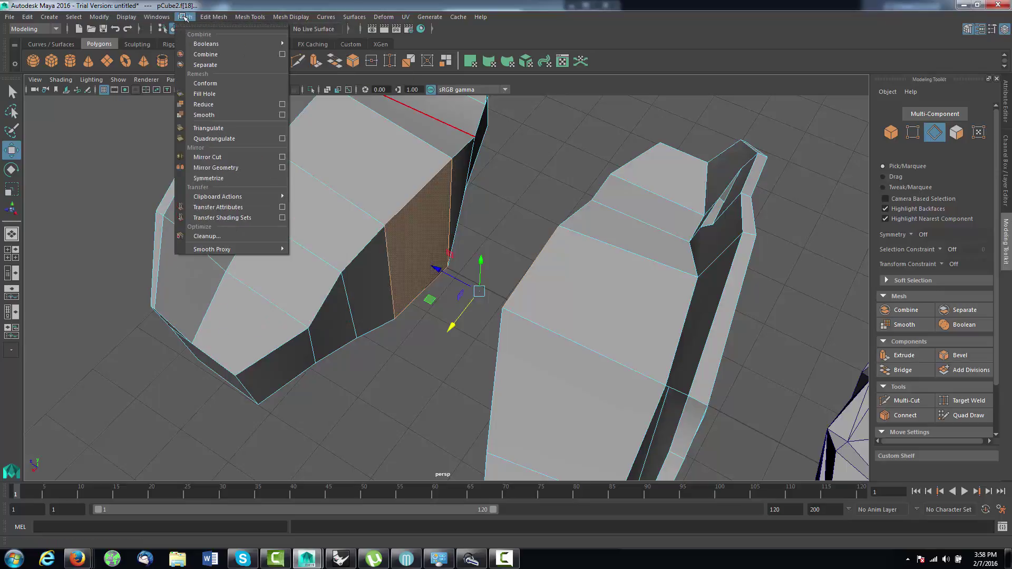
mouse_move(213, 17)
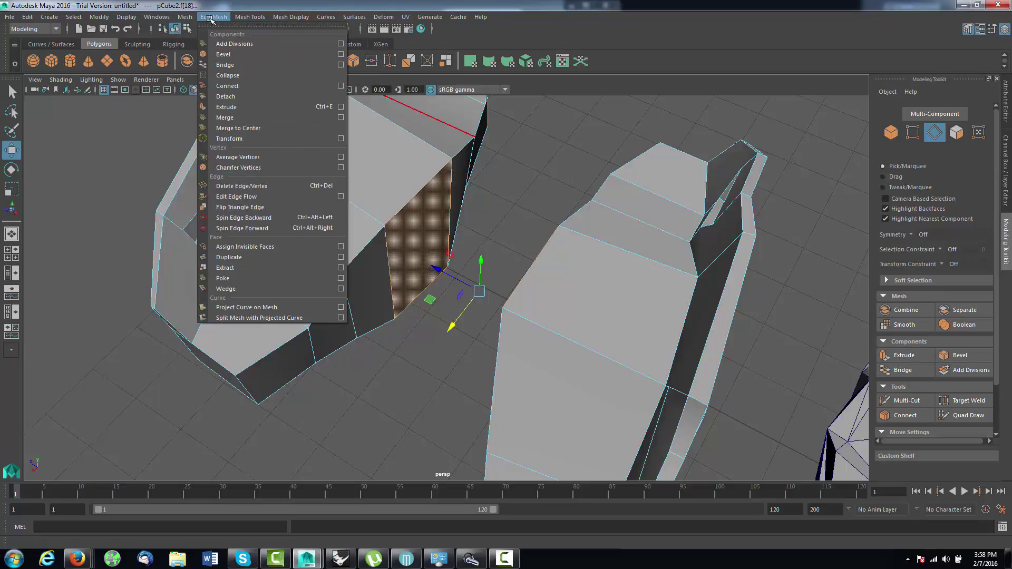
click(244, 85)
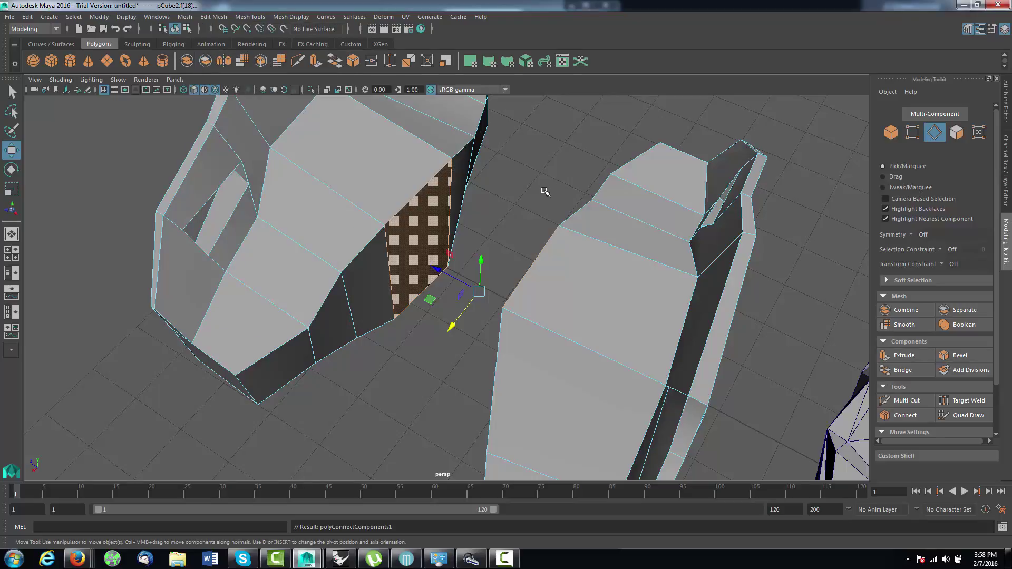
alt+drag(393, 271, 572, 255)
click(637, 268)
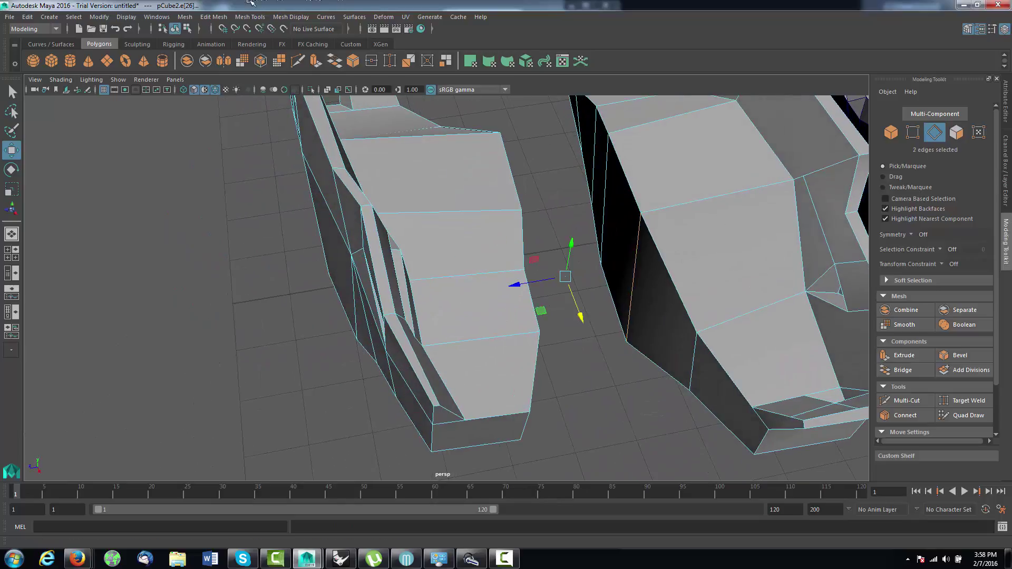
click(248, 16)
mouse_move(213, 16)
click(236, 77)
alt+drag(496, 174, 541, 156)
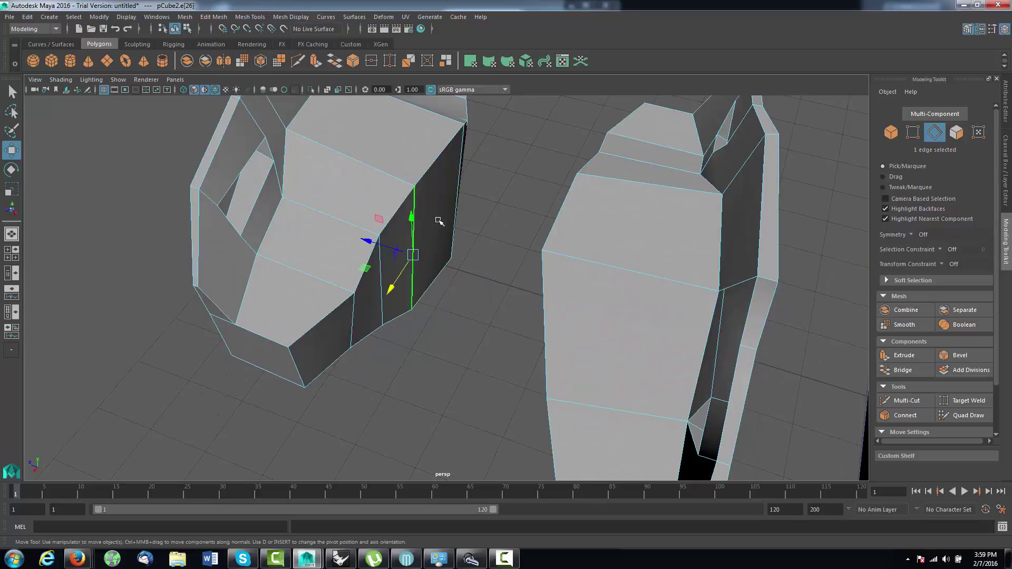
Select and delete the two faces beside the gap between the pieces
right_drag(429, 224, 441, 253)
click(441, 253)
alt+drag(502, 198, 583, 204)
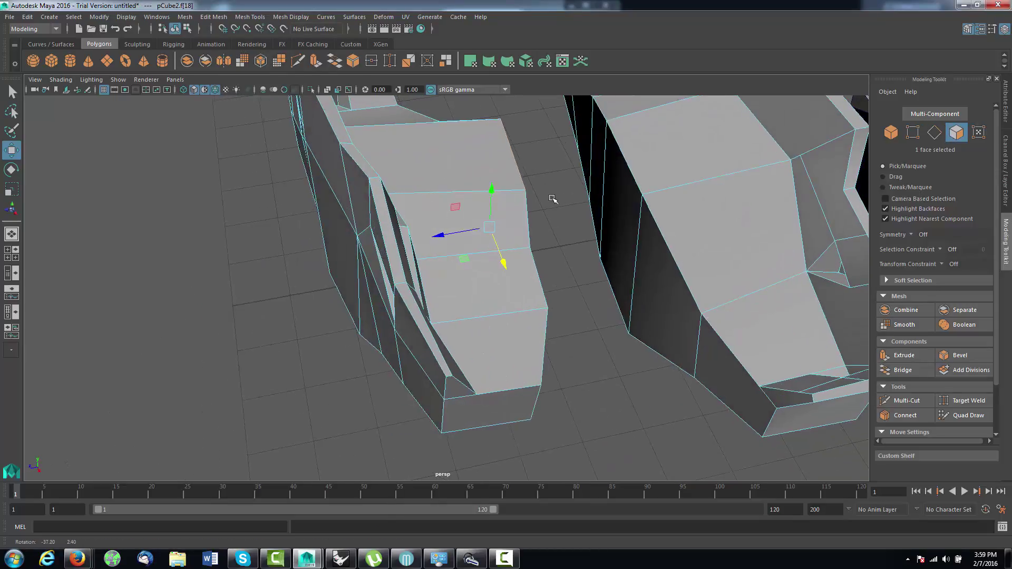
shift+click(583, 204)
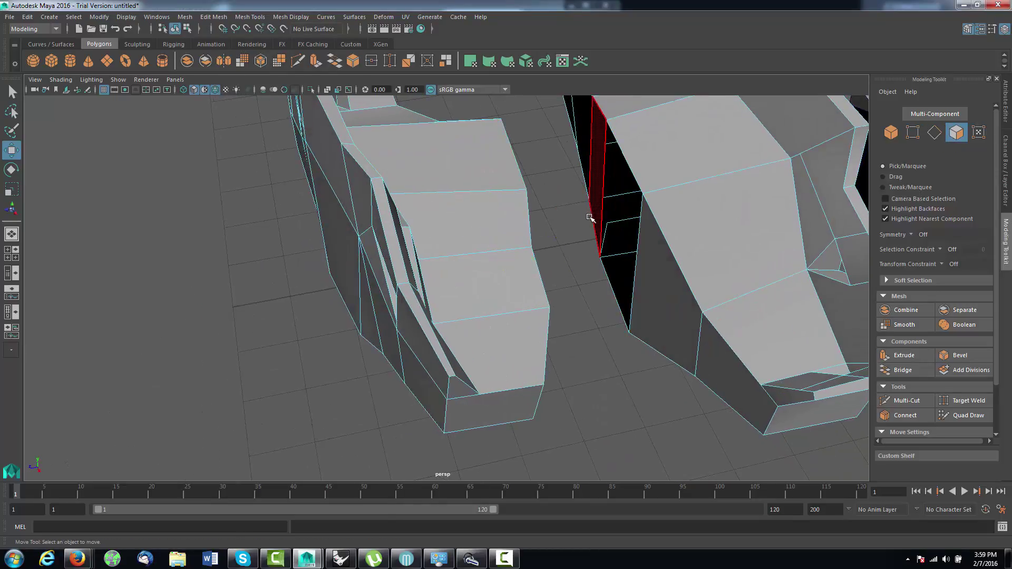
key(Delete)
mouse_move(580, 211)
alt+mouse_down()
mouse_move(592, 182)
mouse_move(601, 216)
mouse_move(380, 230)
alt+mouse_up()
Inspect the new hole, trying face selections beside it, then switch to vertex mode
click(606, 211)
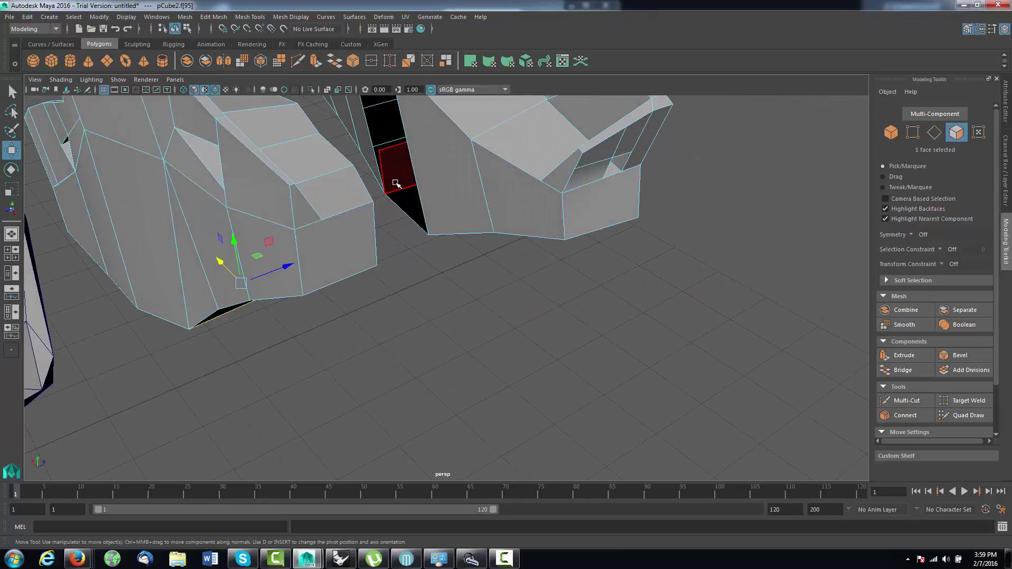
shift+click(400, 185)
mouse_move(407, 222)
alt+mouse_down()
mouse_move(490, 238)
mouse_move(387, 228)
alt+mouse_up()
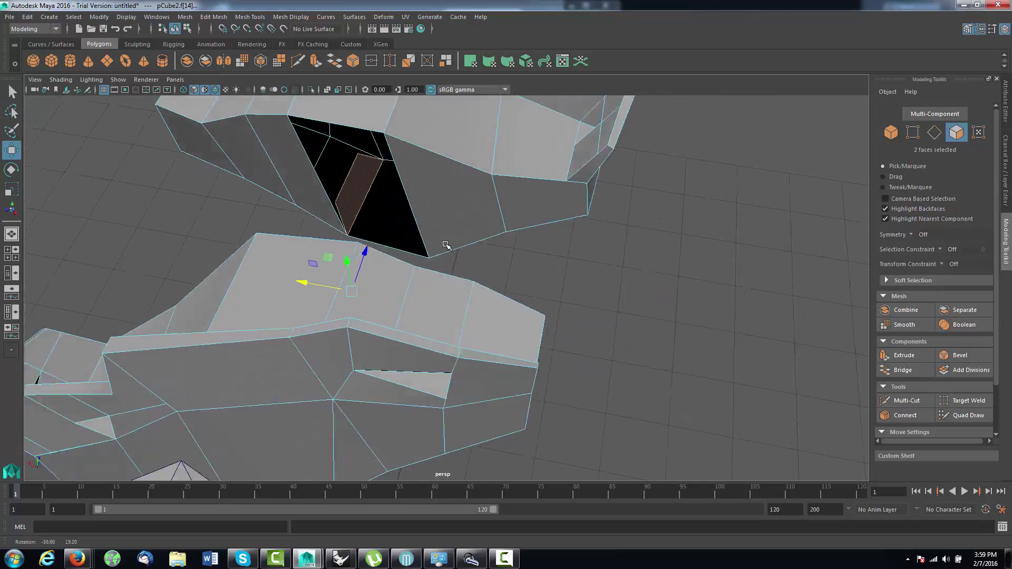
click(388, 228)
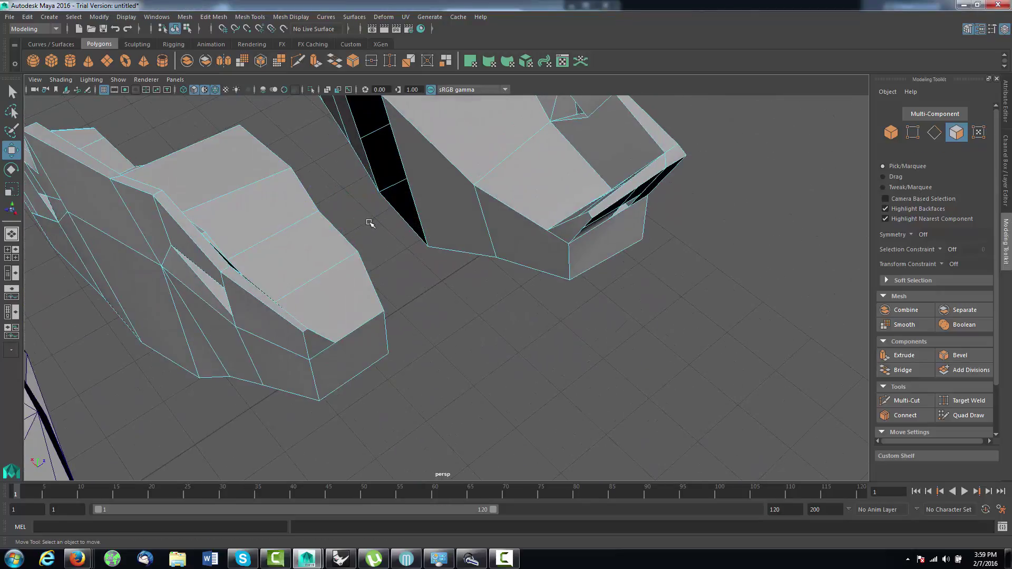
mouse_move(385, 219)
alt+mouse_down()
mouse_move(524, 219)
mouse_move(581, 195)
mouse_move(554, 206)
mouse_move(615, 369)
alt+mouse_up()
right_drag(619, 258, 576, 258)
Weld the stray vertex at the gap's corner onto its partner on the other piece
click(434, 289)
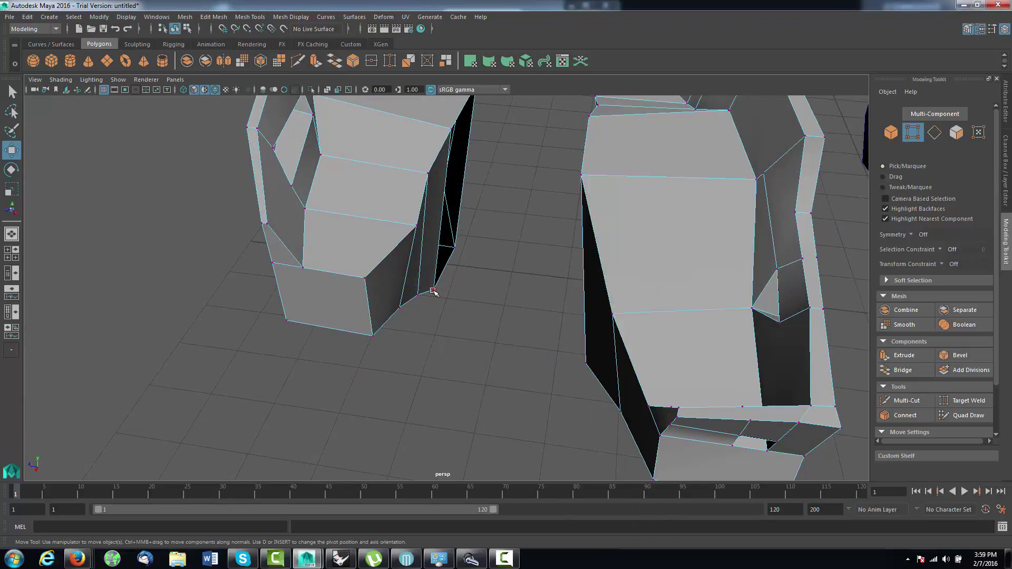
shift+click(586, 363)
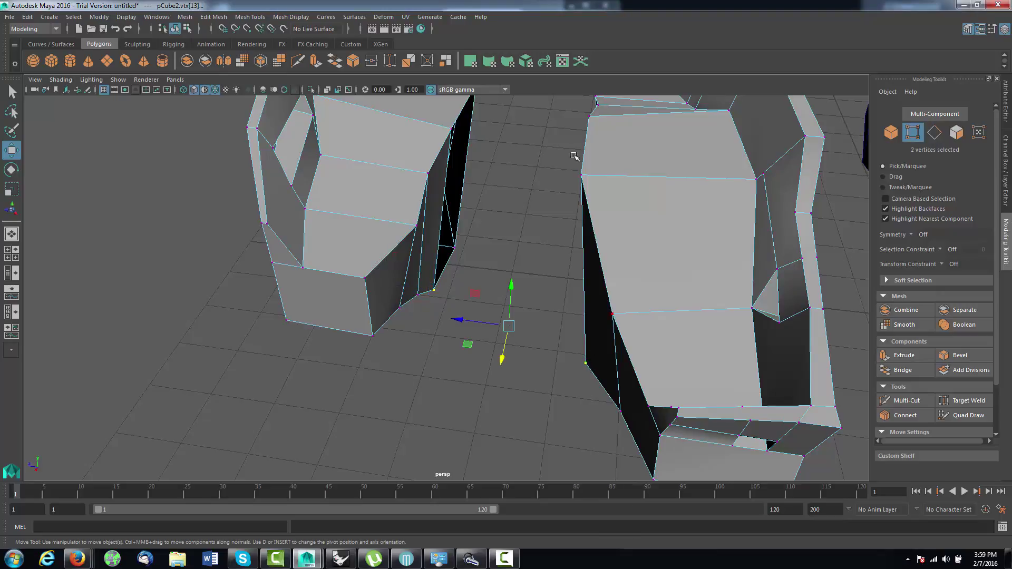
click(392, 62)
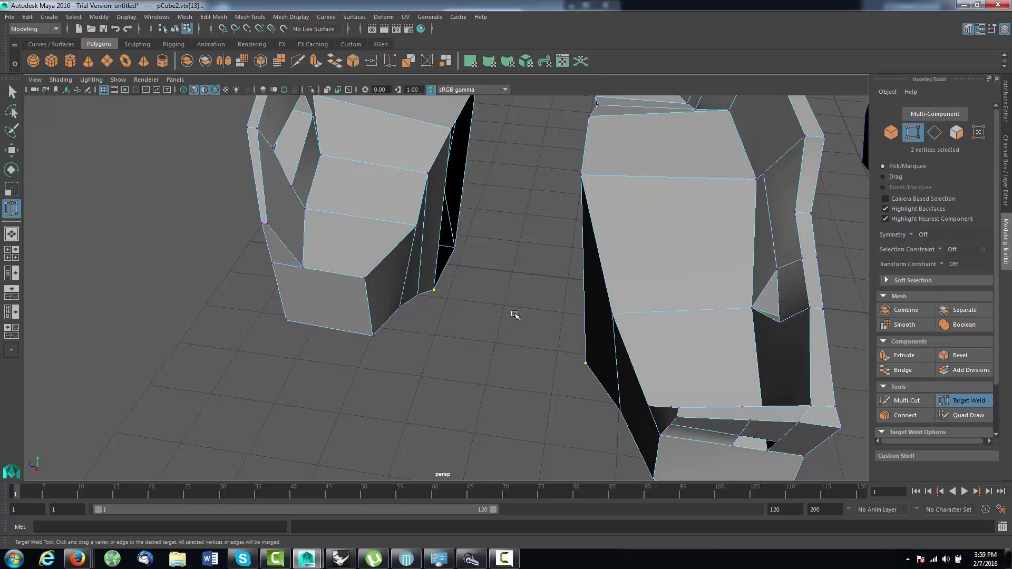
click(487, 319)
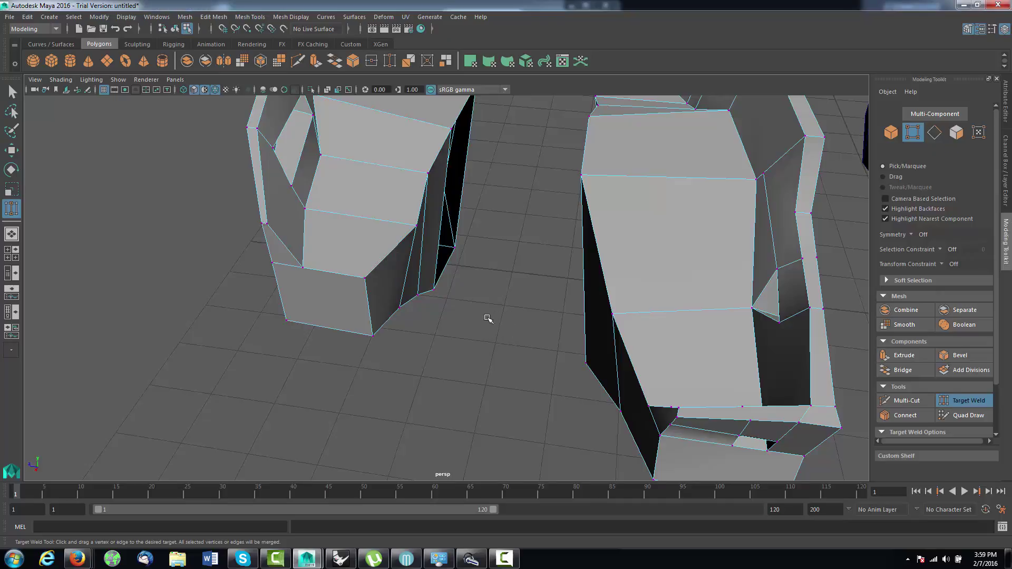
click(583, 361)
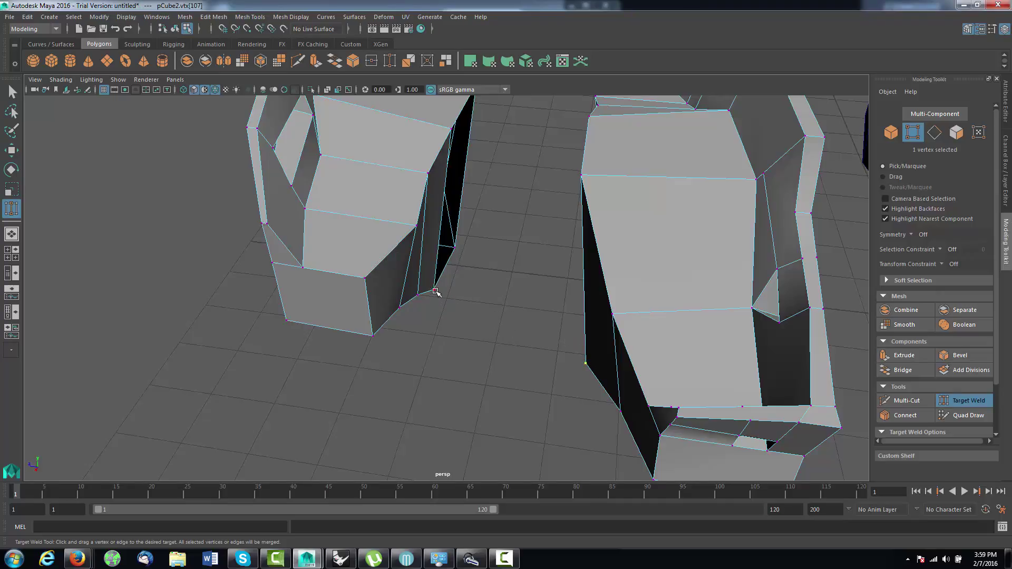
click(390, 61)
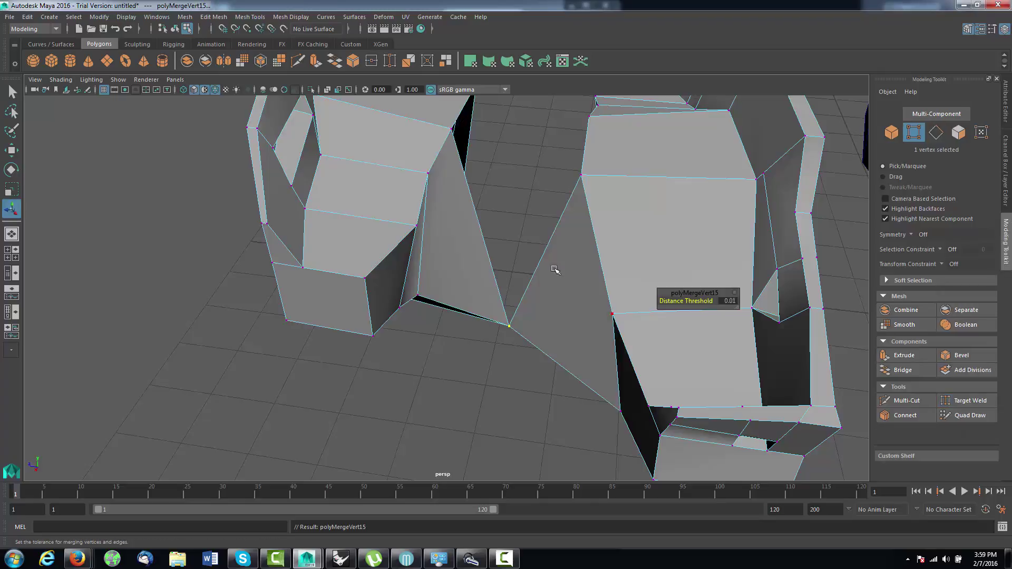
Weld two more stray vertices onto their targets across the gap
mouse_move(529, 247)
alt+mouse_down()
mouse_move(436, 266)
mouse_move(470, 283)
mouse_move(535, 269)
mouse_move(596, 298)
alt+mouse_up()
click(593, 312)
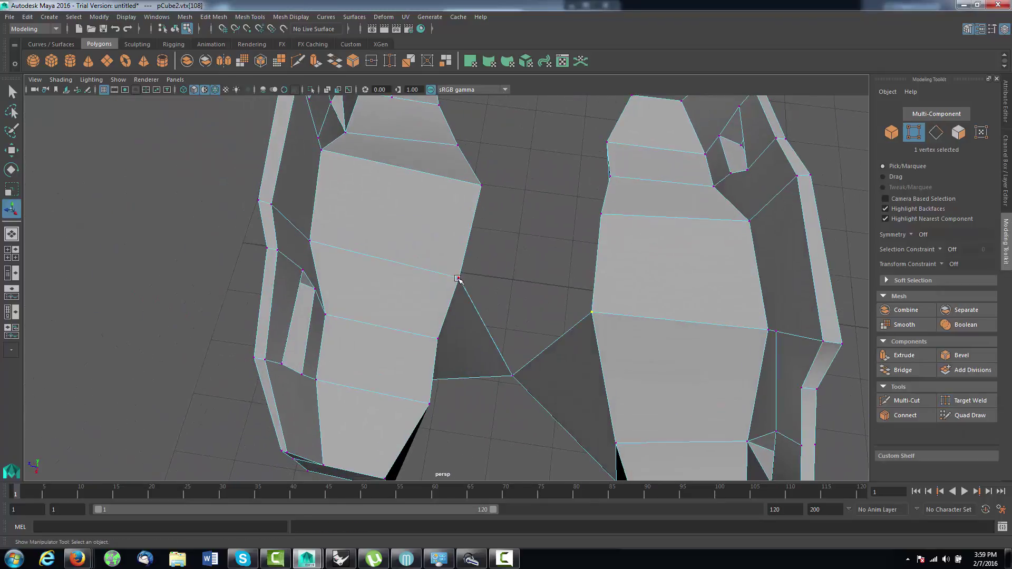
click(390, 61)
mouse_move(501, 211)
alt+mouse_down()
mouse_move(482, 174)
mouse_move(425, 185)
mouse_move(373, 299)
alt+mouse_up()
click(336, 311)
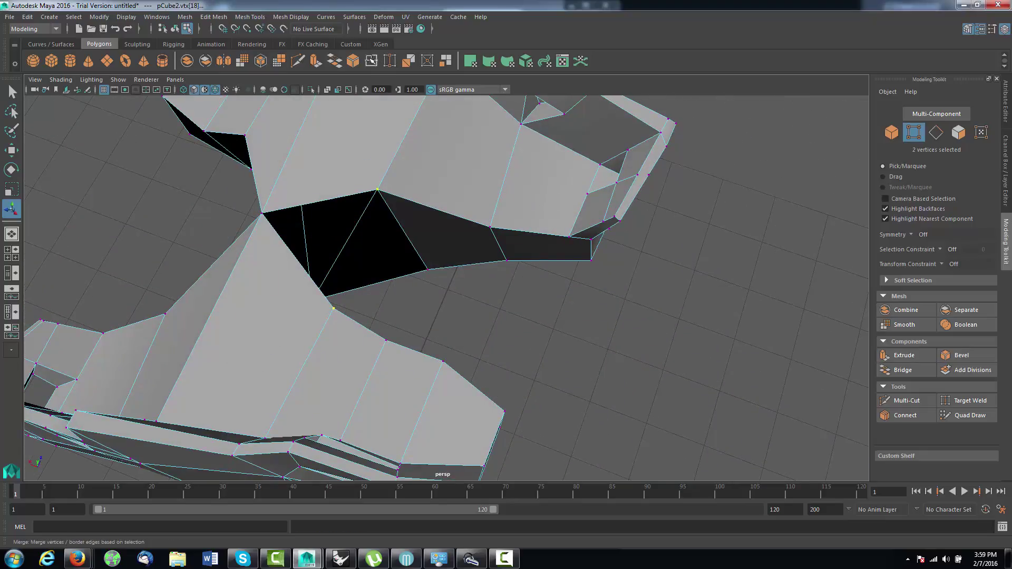
shift+right_drag(421, 280, 473, 302)
Merge one last stray vertex pair, then orbit and zoom to inspect the joined seam
alt+drag(472, 303, 318, 235)
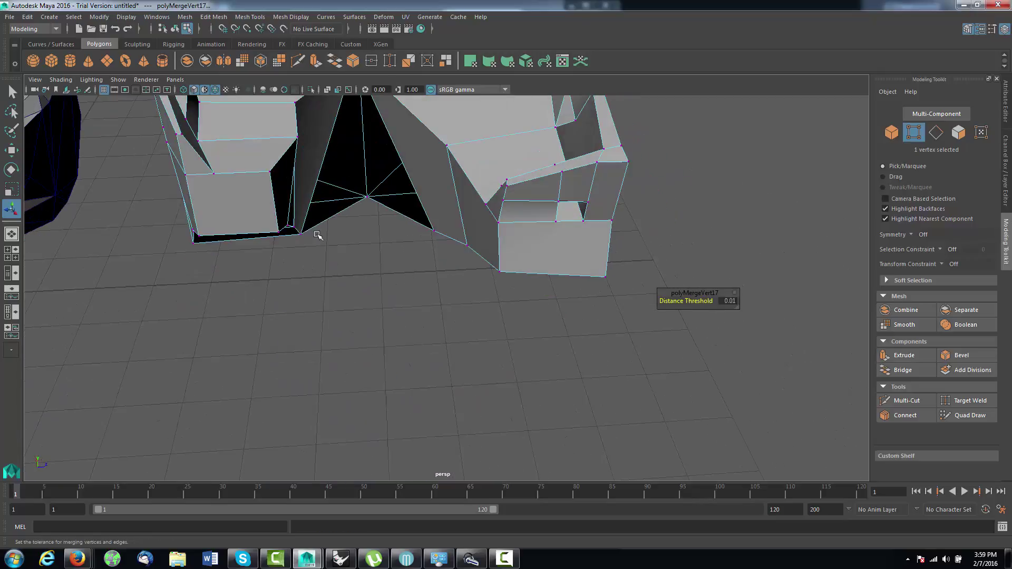
click(302, 233)
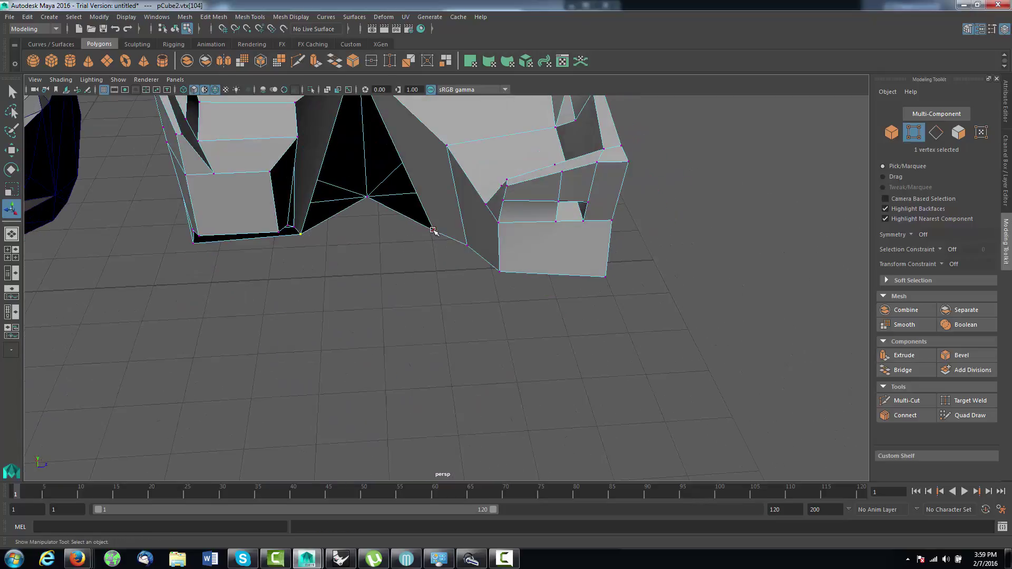
shift+right_drag(395, 92, 420, 190)
mouse_move(420, 190)
alt+mouse_down()
mouse_move(470, 187)
mouse_move(414, 108)
mouse_move(441, 150)
mouse_move(470, 353)
mouse_move(538, 293)
mouse_move(470, 283)
alt+mouse_up()
mouse_move(470, 283)
alt+right_down()
mouse_move(502, 251)
mouse_move(395, 221)
mouse_move(445, 232)
mouse_move(320, 259)
alt+right_up()
mouse_move(319, 258)
alt+mouse_down()
mouse_move(547, 244)
mouse_move(575, 270)
alt+mouse_up()
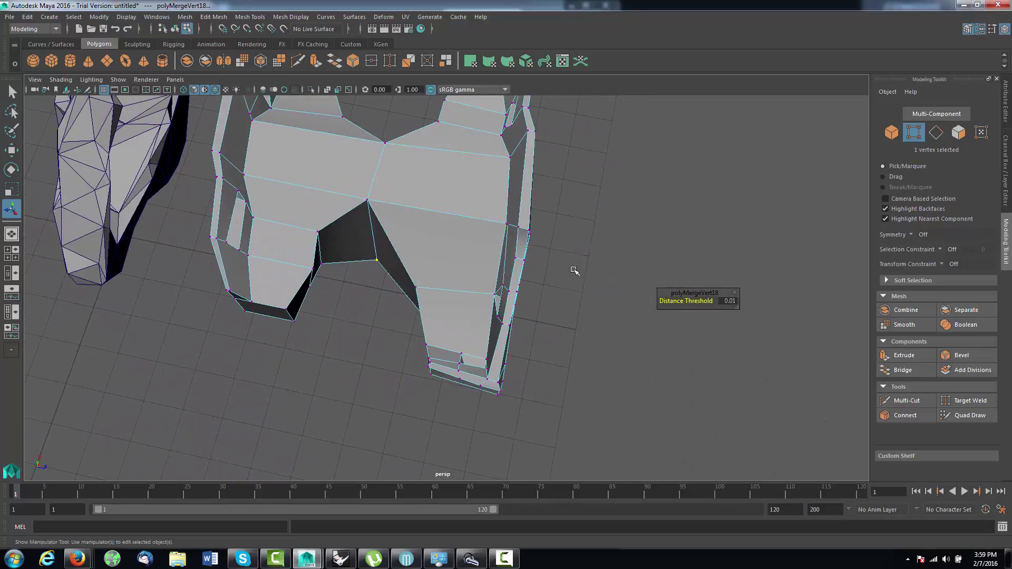
alt+right_drag(602, 288, 569, 344)
mouse_move(569, 344)
alt+mouse_down()
mouse_move(486, 226)
mouse_move(537, 358)
alt+mouse_up()
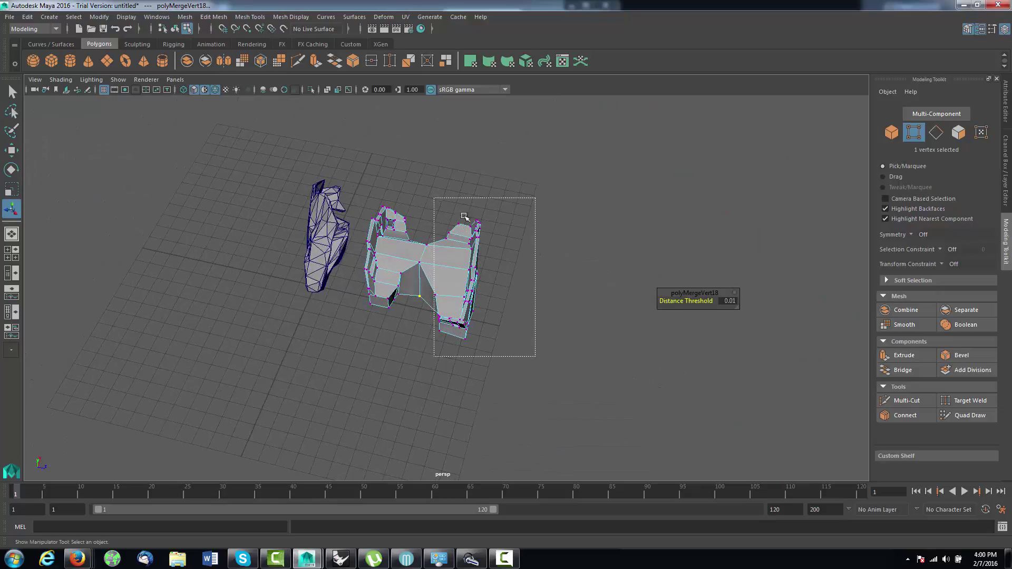
Move the blocky mesh's right-side vertices inward to the left
drag(431, 197, 433, 199)
key(w)
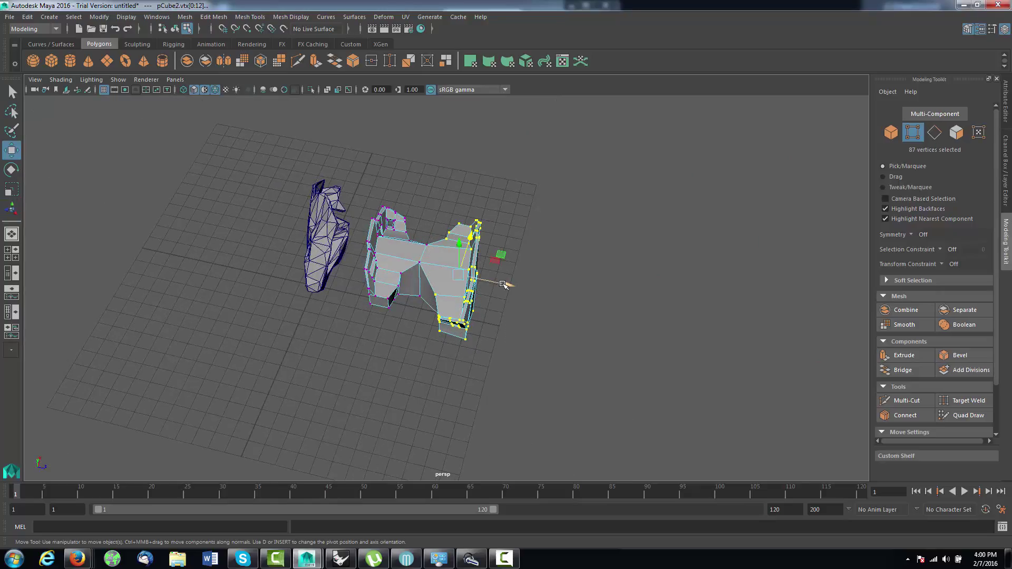
mouse_move(506, 285)
mouse_down()
mouse_move(475, 248)
mouse_move(361, 238)
mouse_move(533, 228)
mouse_move(496, 266)
mouse_move(510, 346)
mouse_up()
drag(443, 189, 444, 190)
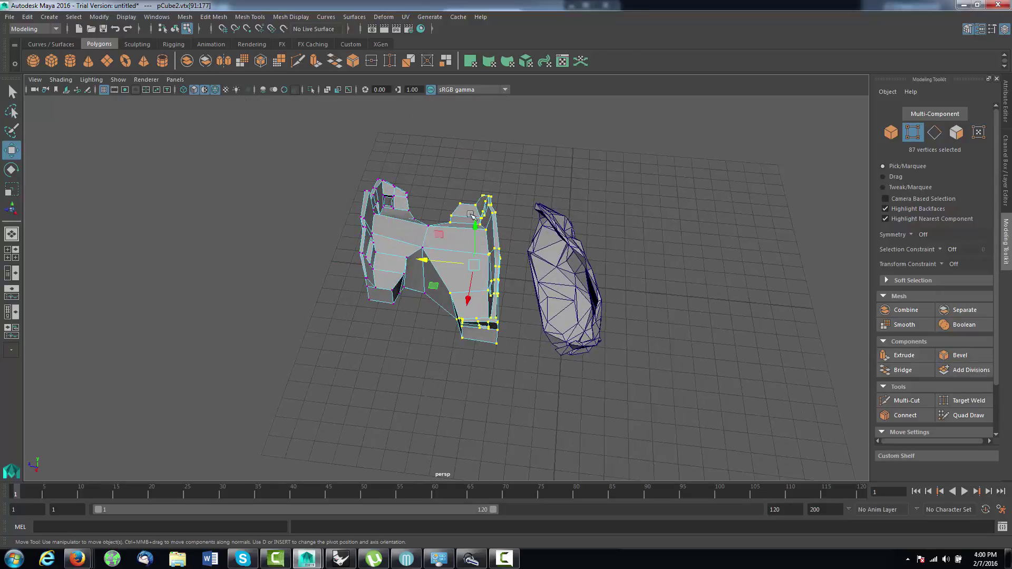
drag(425, 262, 417, 262)
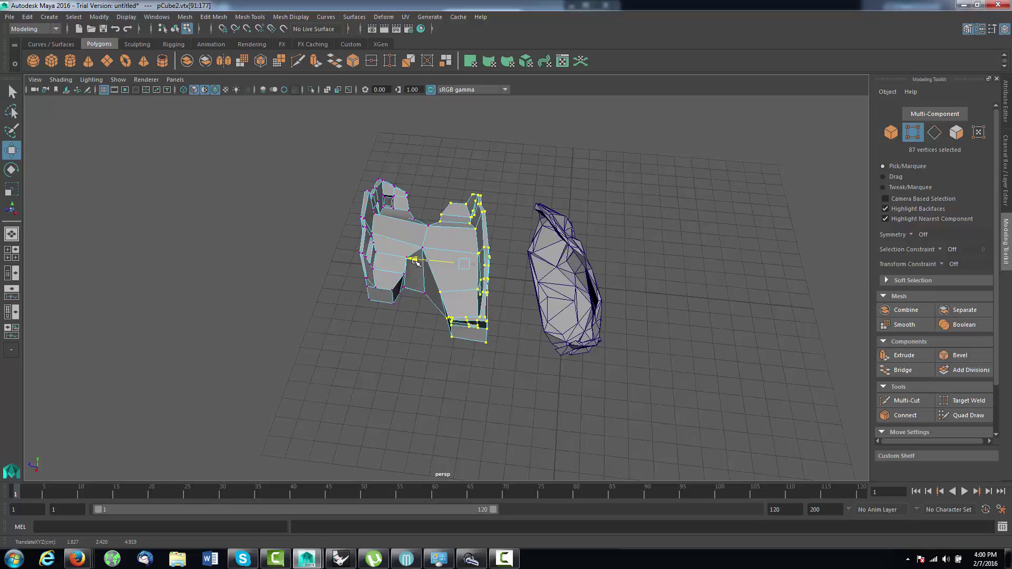
mouse_move(457, 218)
alt+mouse_down()
mouse_move(477, 167)
mouse_move(466, 132)
mouse_move(492, 208)
mouse_move(570, 255)
mouse_move(526, 262)
mouse_move(492, 251)
alt+mouse_up()
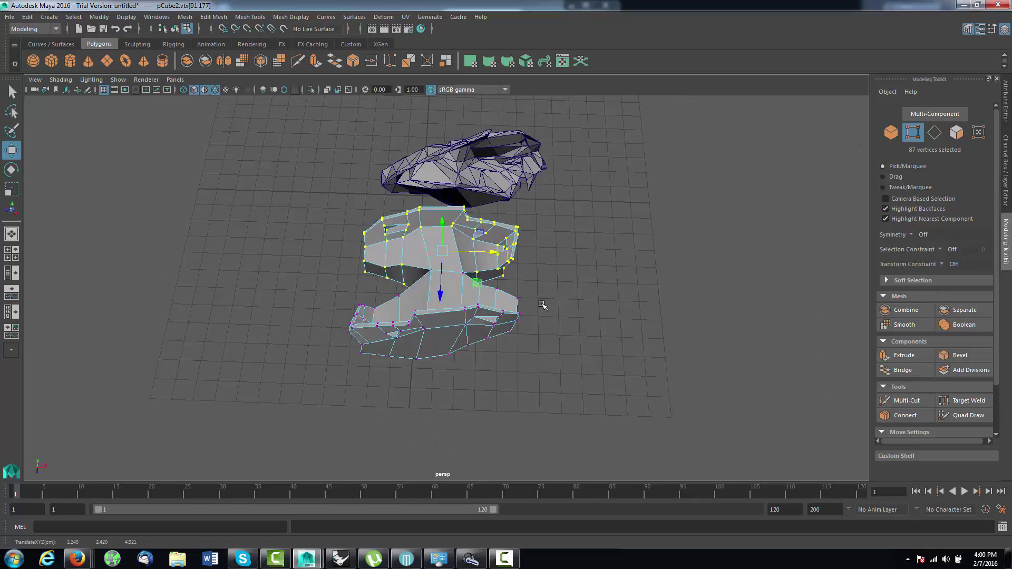
Shift the vertices along the blocky mesh's base to the right
mouse_move(576, 391)
mouse_down()
mouse_move(355, 317)
mouse_move(334, 294)
mouse_up()
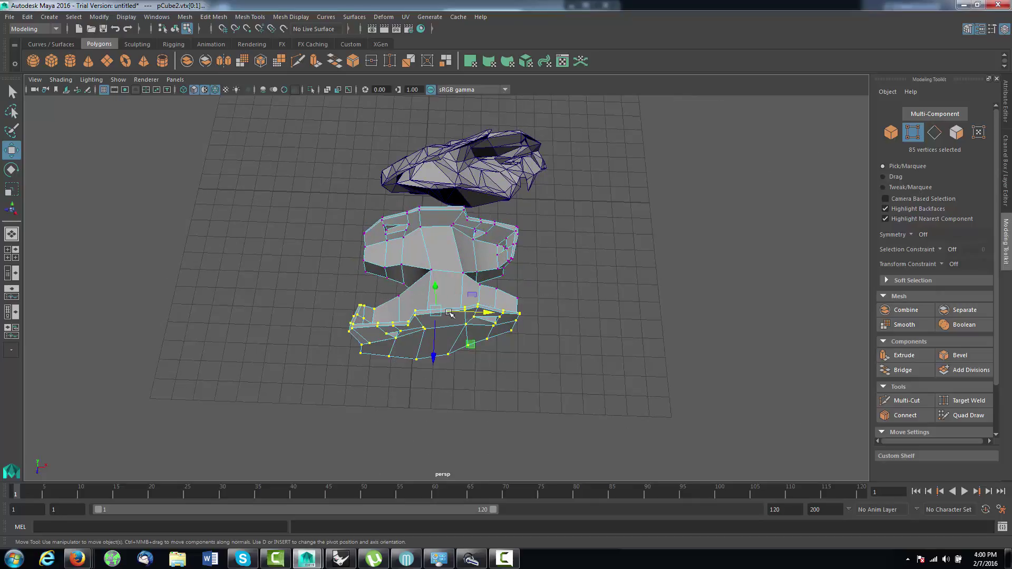
middle_drag(489, 315, 502, 313)
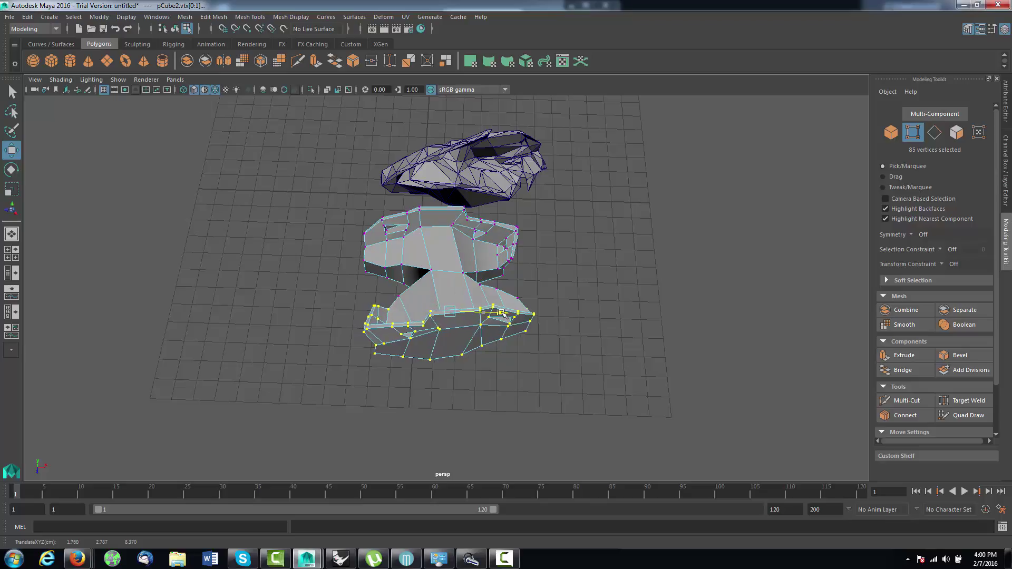
alt+drag(578, 282, 642, 258)
click(641, 258)
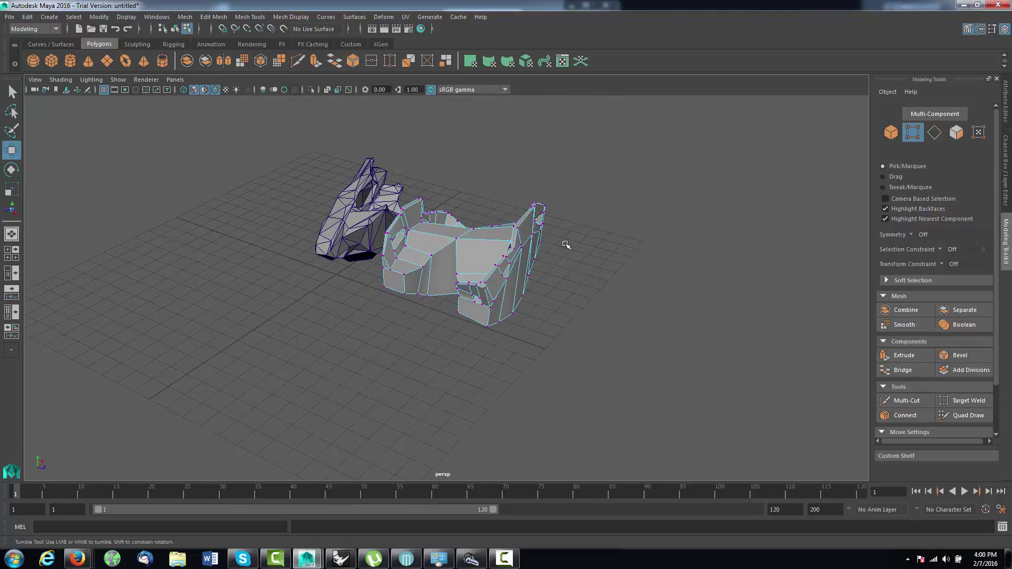
Orbit around both meshes to review the reshape and return to object selection
mouse_move(565, 245)
alt+mouse_down()
mouse_move(587, 198)
mouse_move(389, 169)
mouse_move(310, 224)
mouse_move(337, 195)
alt+mouse_up()
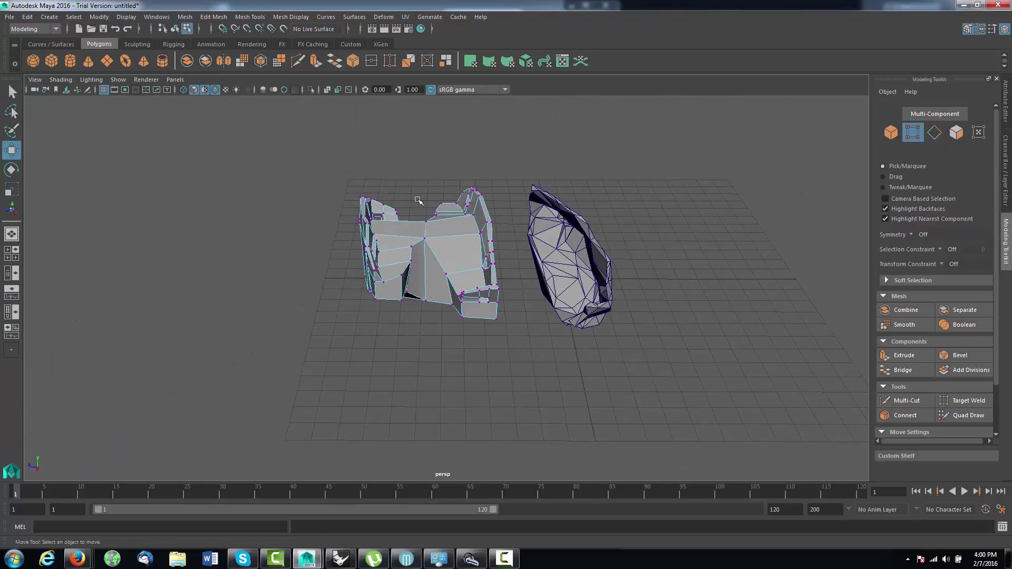
alt+right_drag(338, 195, 346, 191)
mouse_move(346, 191)
alt+mouse_down()
mouse_move(389, 255)
mouse_move(497, 271)
mouse_move(453, 234)
alt+mouse_up()
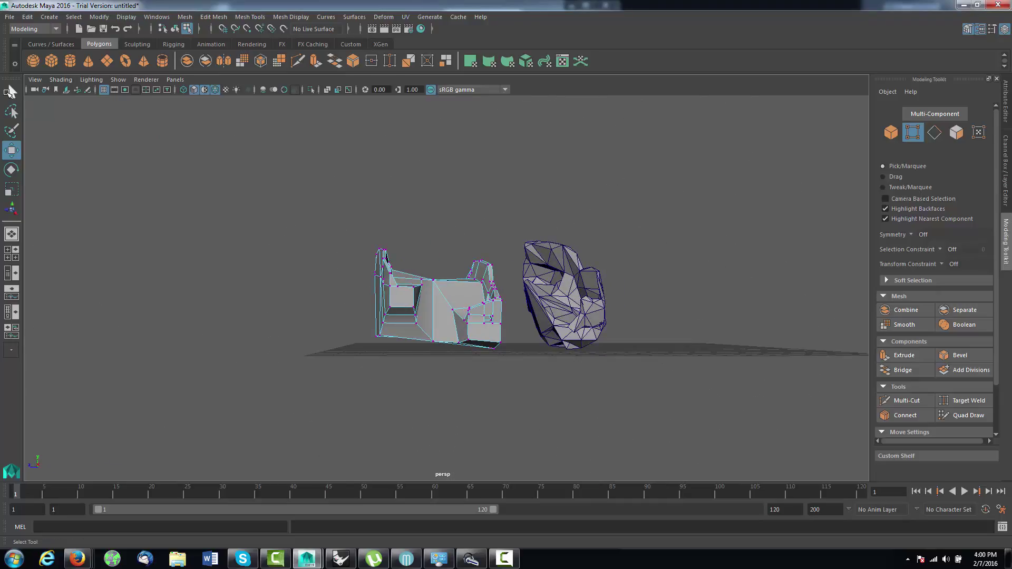
click(11, 92)
mouse_move(376, 224)
alt+mouse_down()
mouse_move(348, 235)
mouse_move(353, 254)
alt+mouse_up()
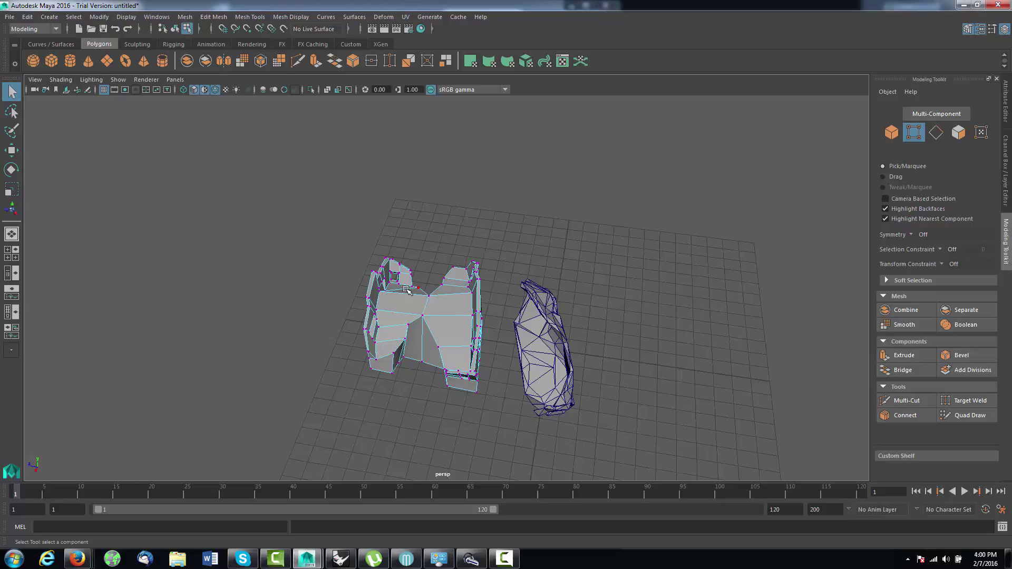
right_drag(407, 289, 474, 279)
Export the selected blocky mesh as Hippo_twin.obj
drag(475, 243, 343, 388)
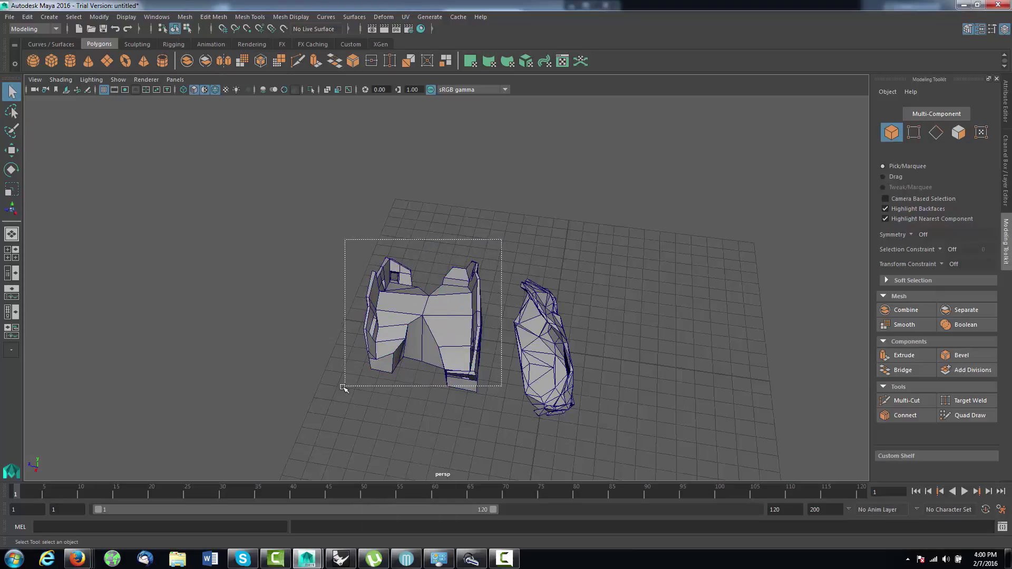
click(8, 16)
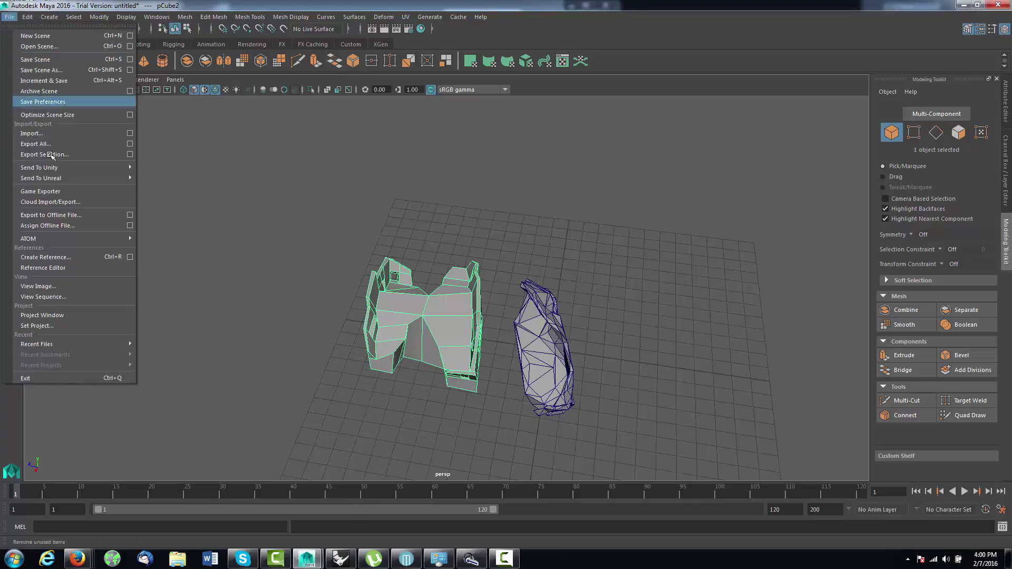
click(108, 154)
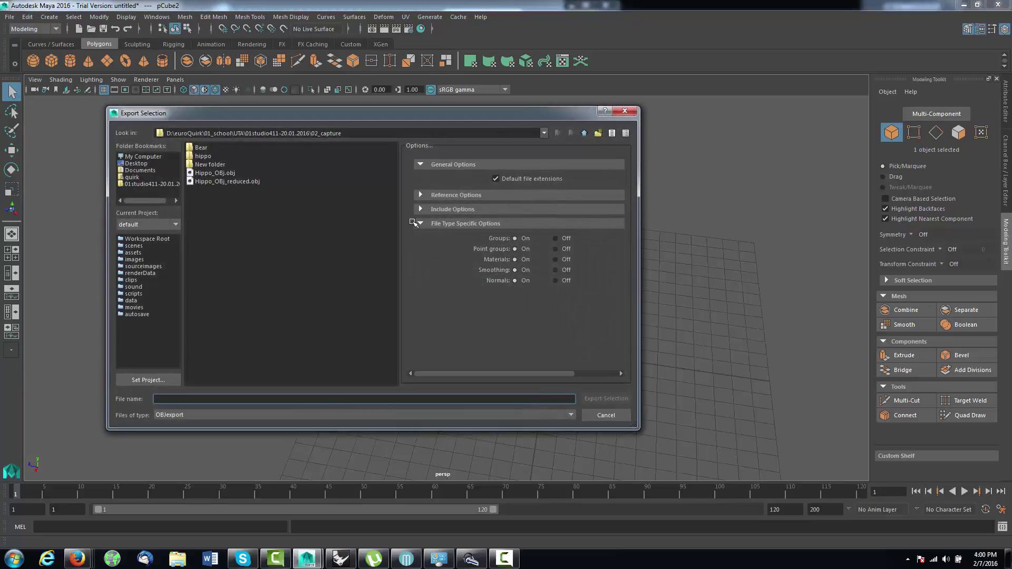
click(224, 182)
click(185, 400)
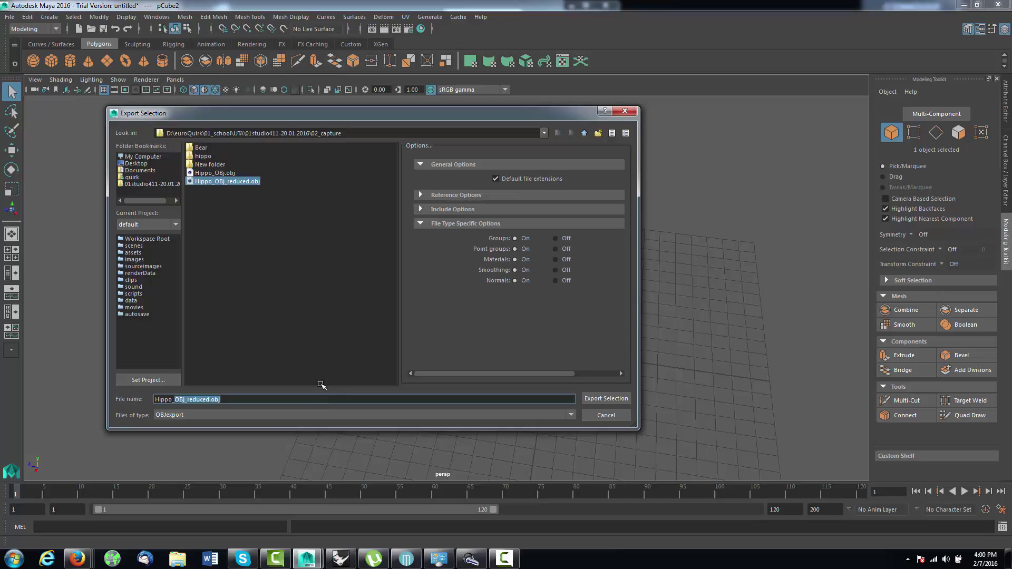
text(twin)
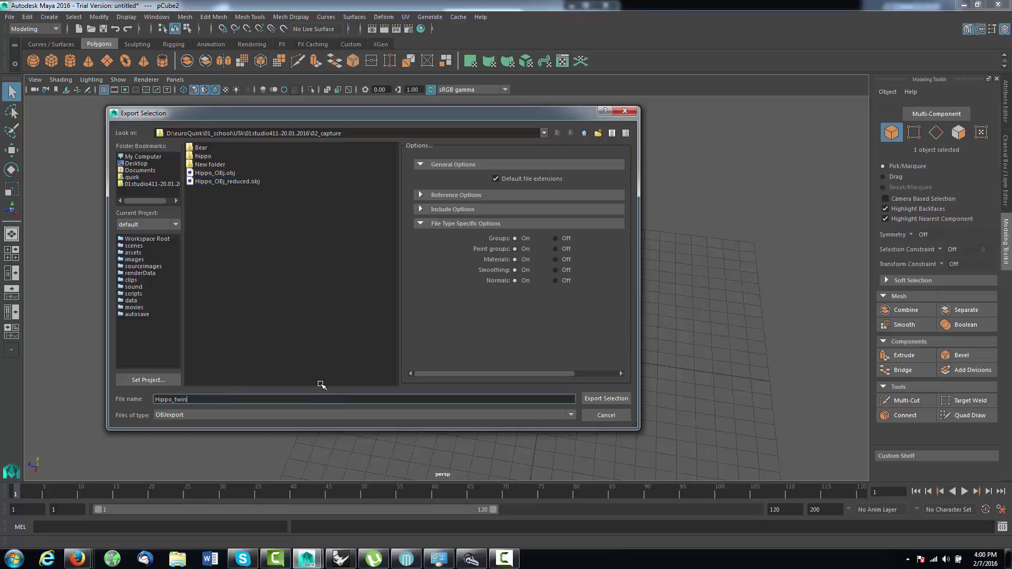
key(Return)
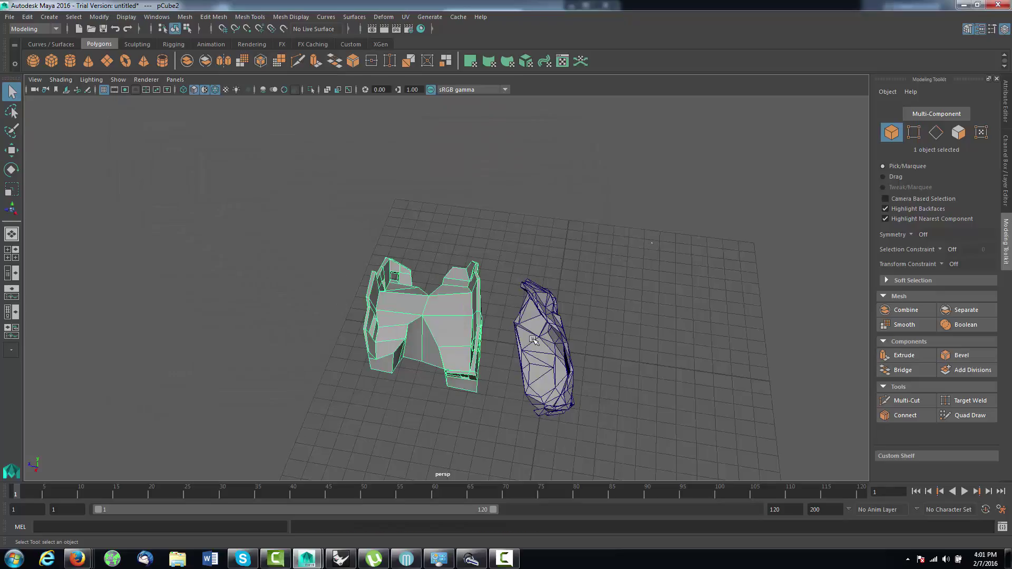
Export the selected hippo mesh as hippo_maya.obj
drag(654, 241, 492, 423)
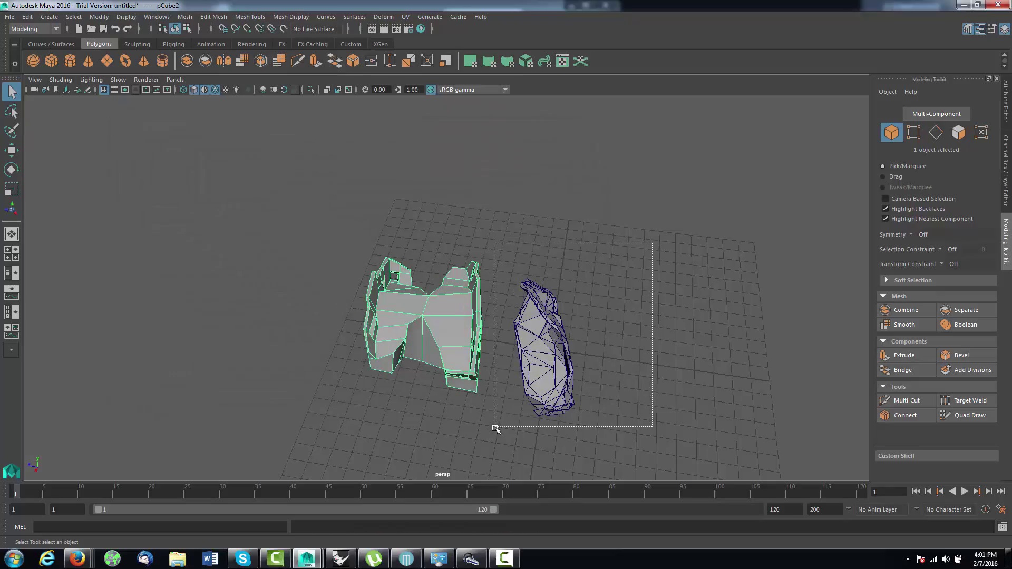
click(10, 17)
click(74, 152)
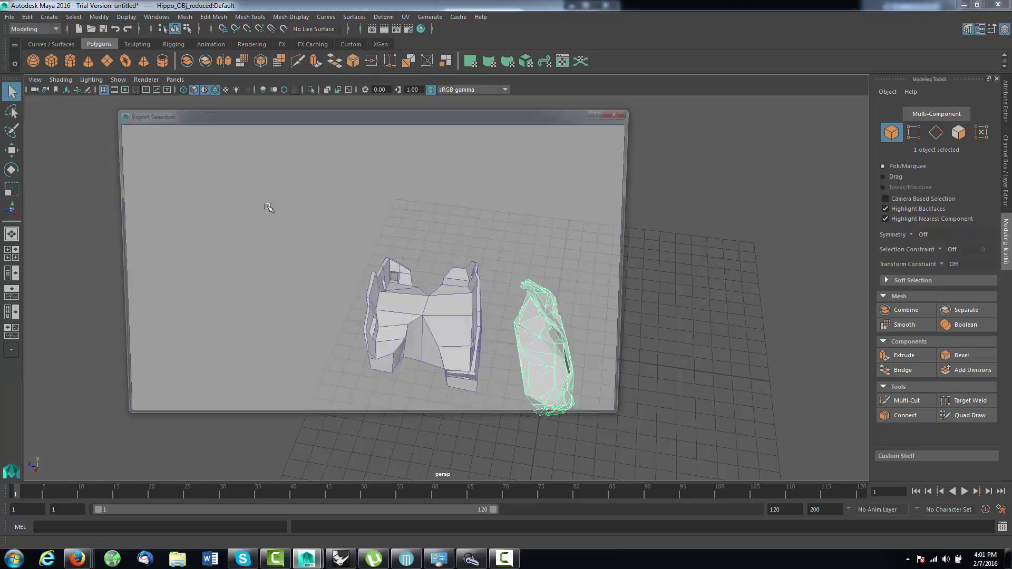
text(hi)
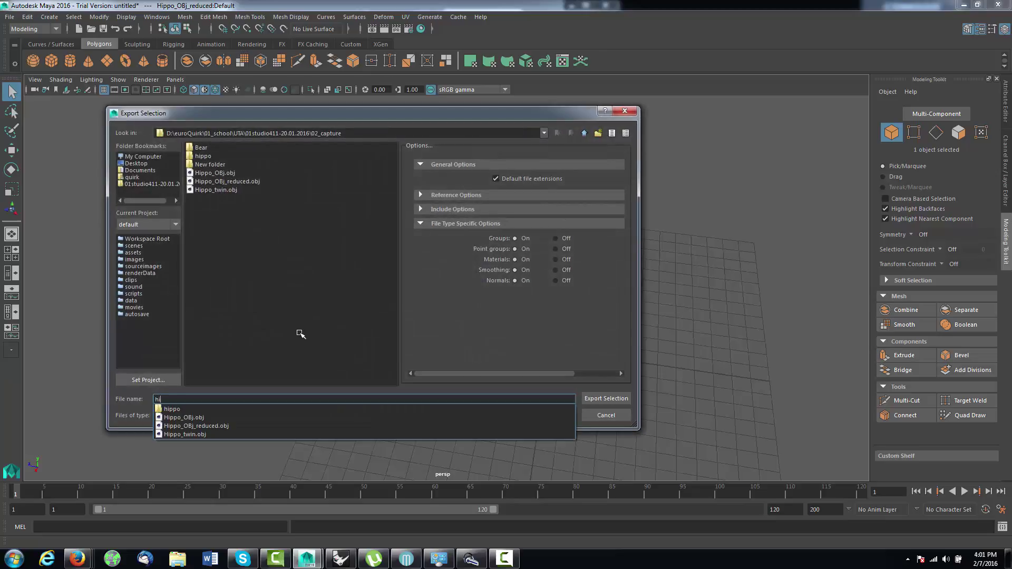
text(ppo_maya)
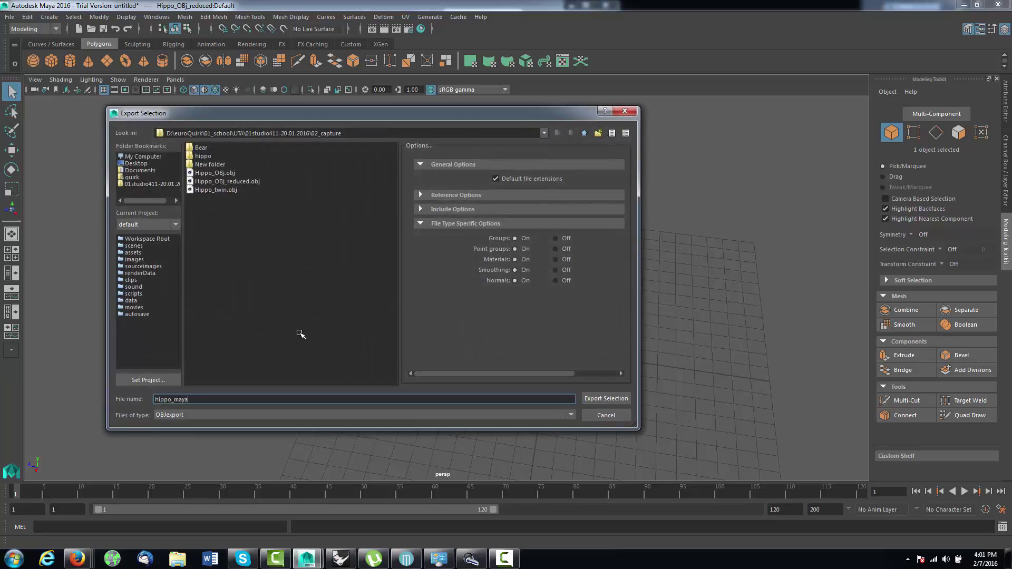
key(Return)
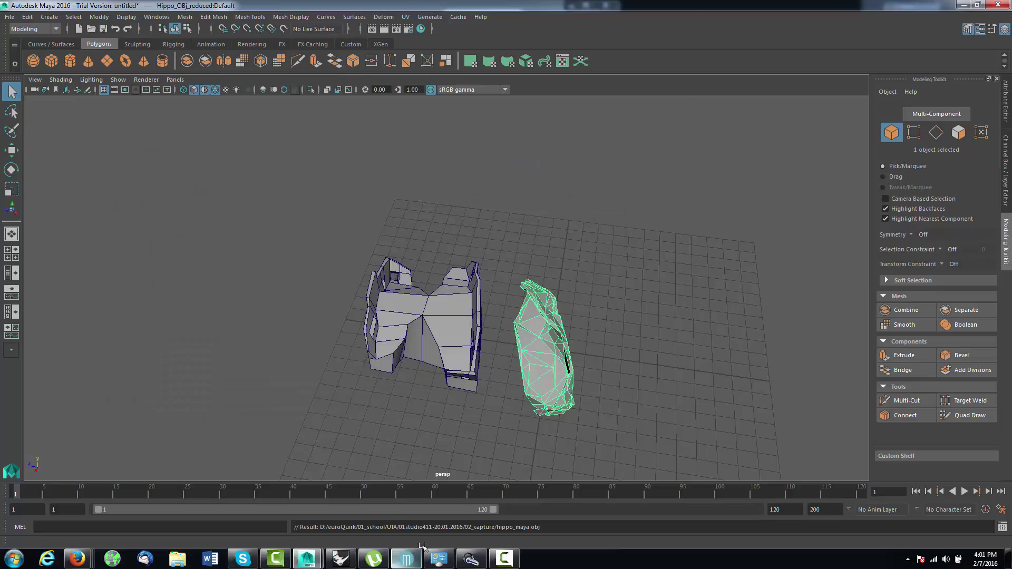
Save the imported mesh in Rhino as hippomesh.3dm
click(341, 559)
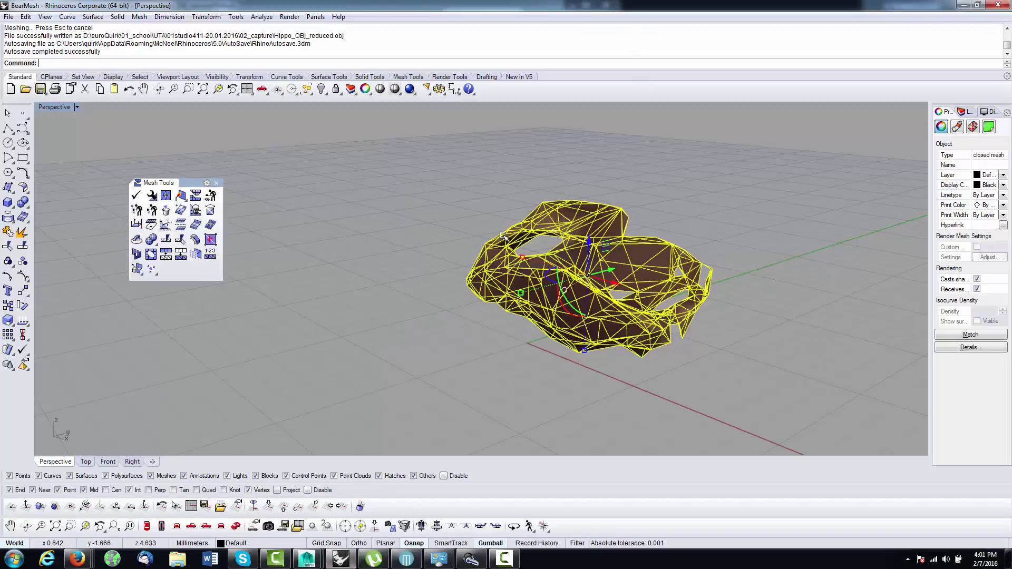
right_drag(413, 240, 622, 286)
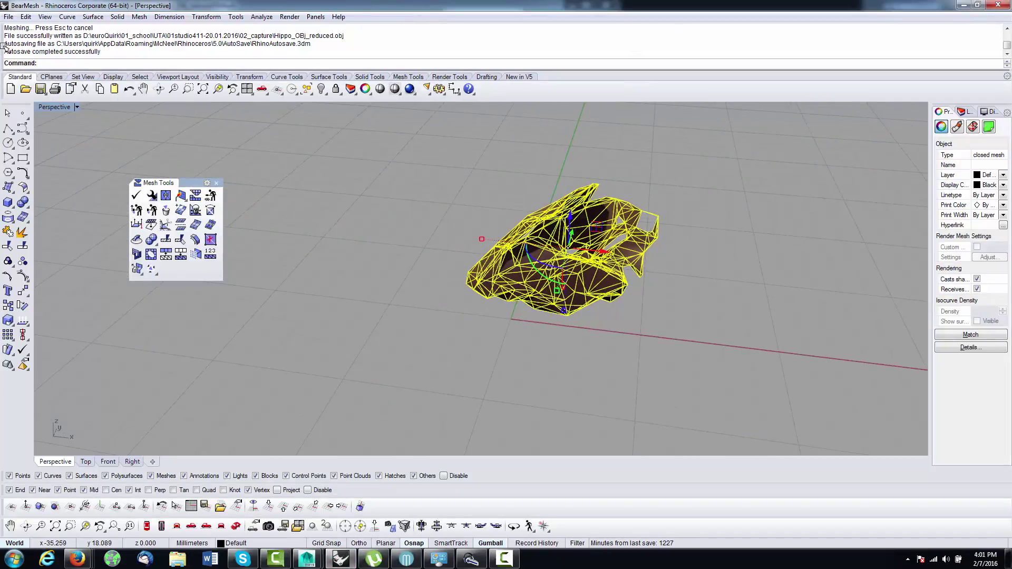
click(40, 89)
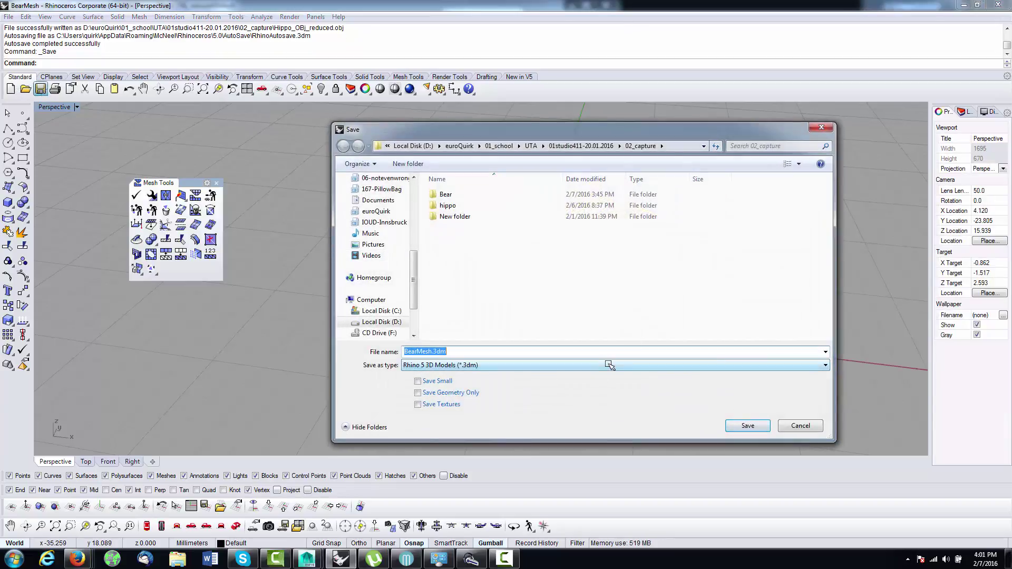
text(hippomesh)
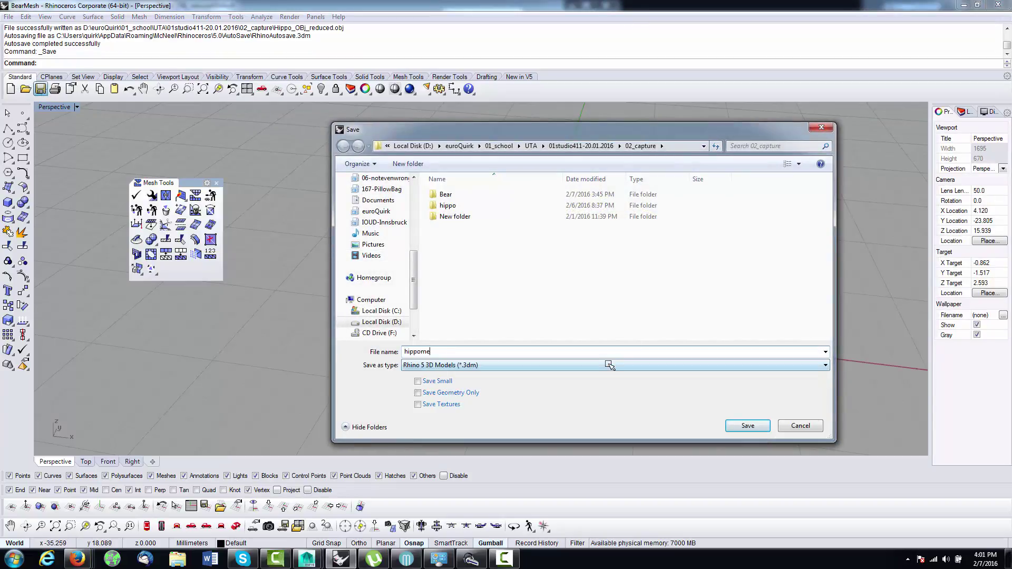
key(Return)
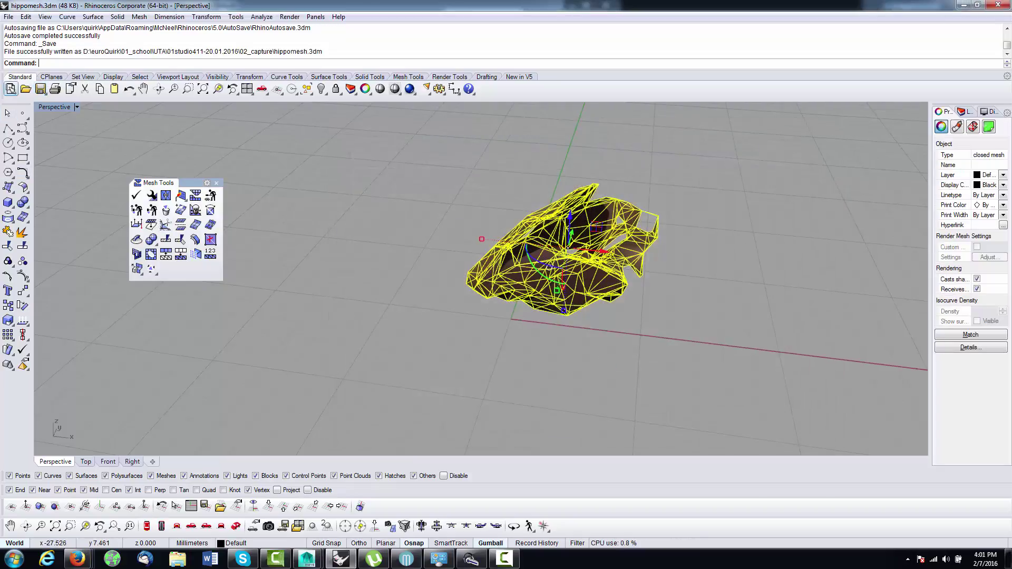
Start a new empty document with the Perspective view maximized and orbited over the grid
click(10, 88)
click(567, 377)
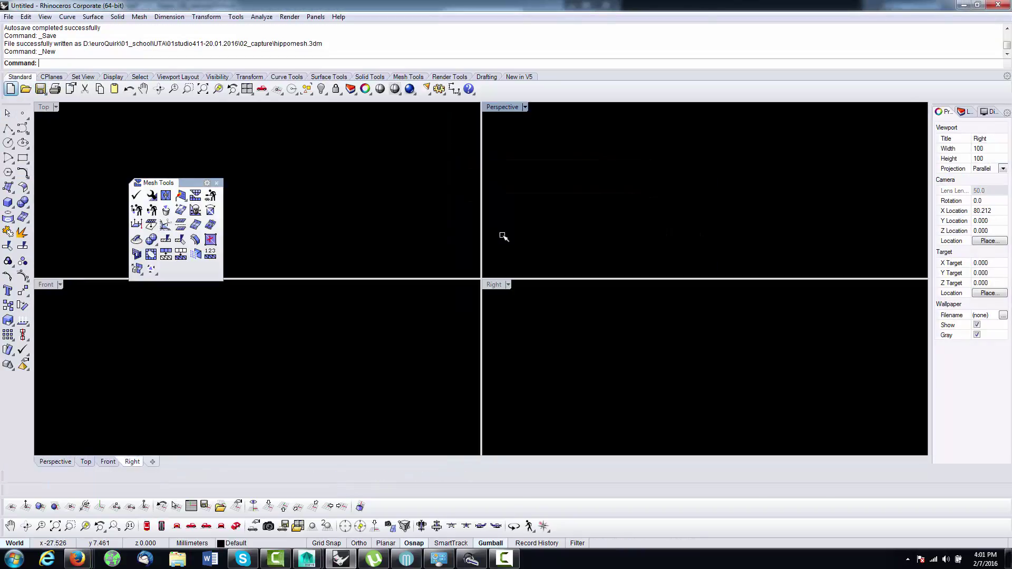
double_click(502, 108)
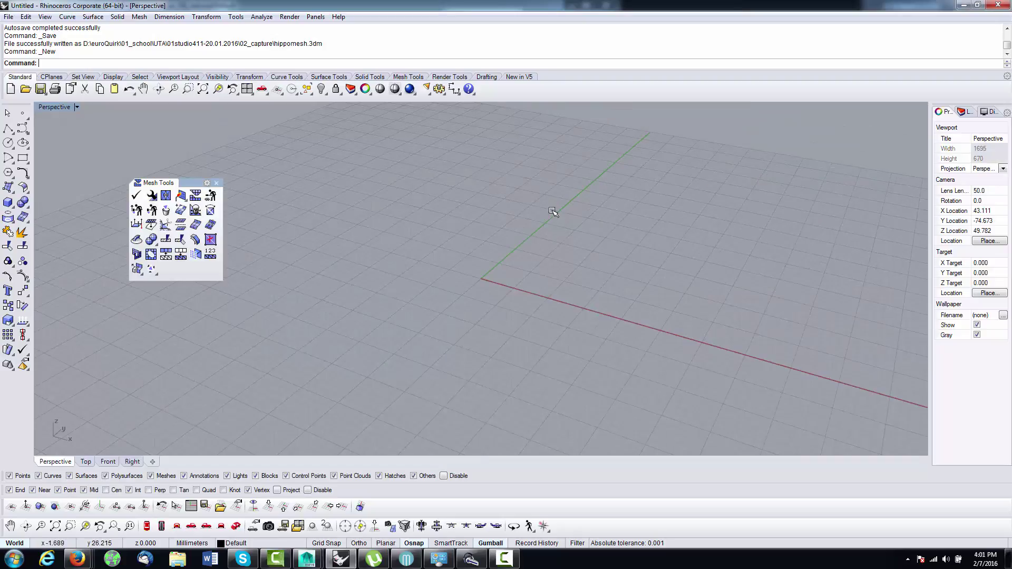
mouse_move(551, 210)
right_down()
mouse_move(407, 226)
mouse_move(459, 242)
mouse_move(493, 274)
mouse_move(491, 263)
right_up()
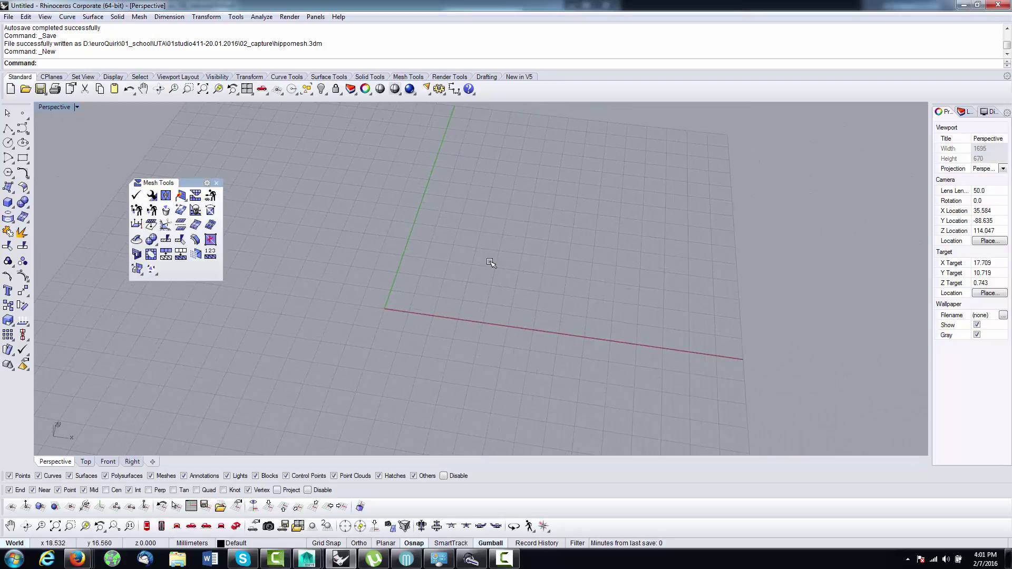
click(77, 559)
mouse_move(68, 499)
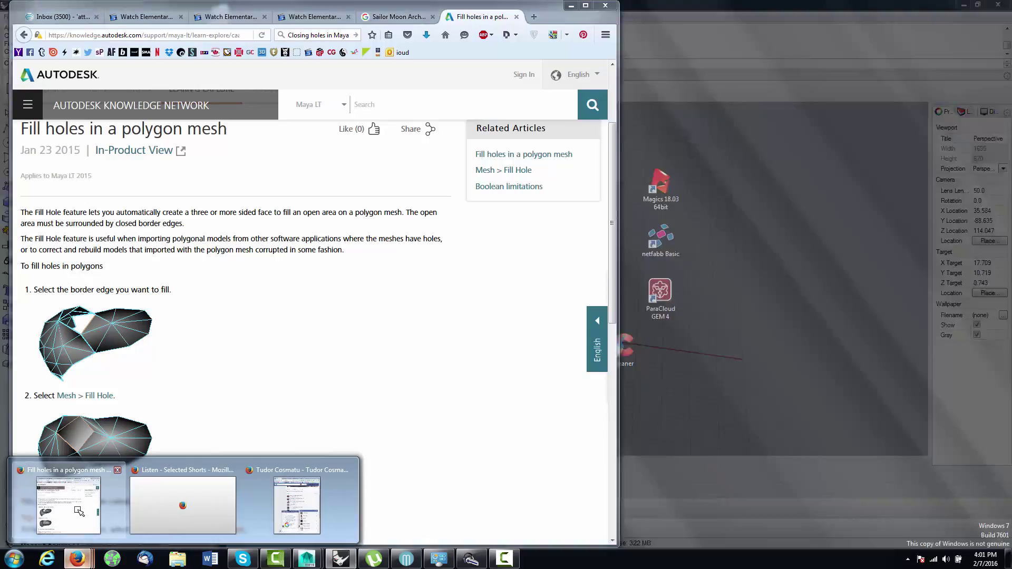
In a new Firefox tab, search Google for '3d Hubs' and browse the 3dhubs.com print page
click(77, 509)
click(534, 16)
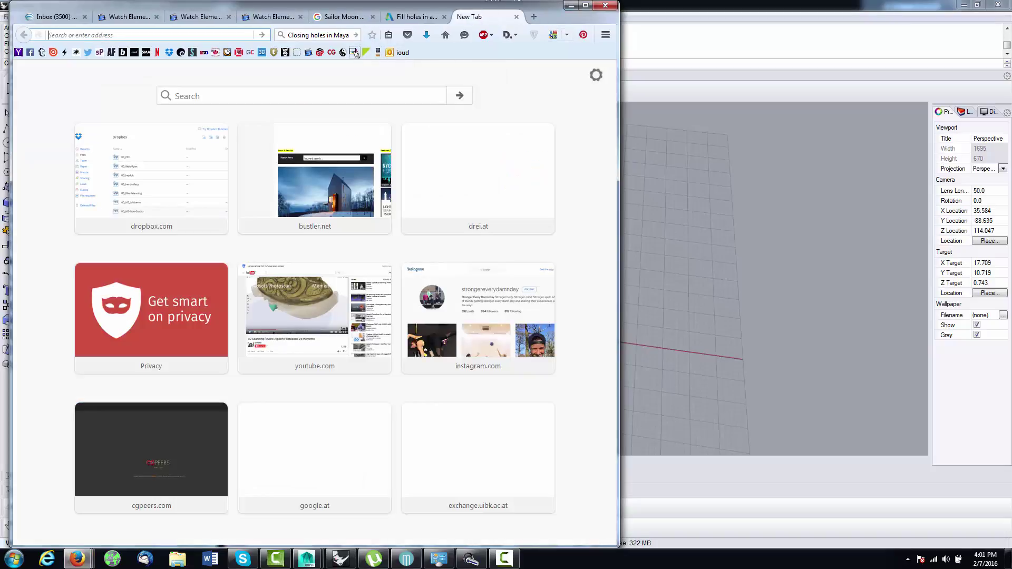
click(331, 32)
text(3d )
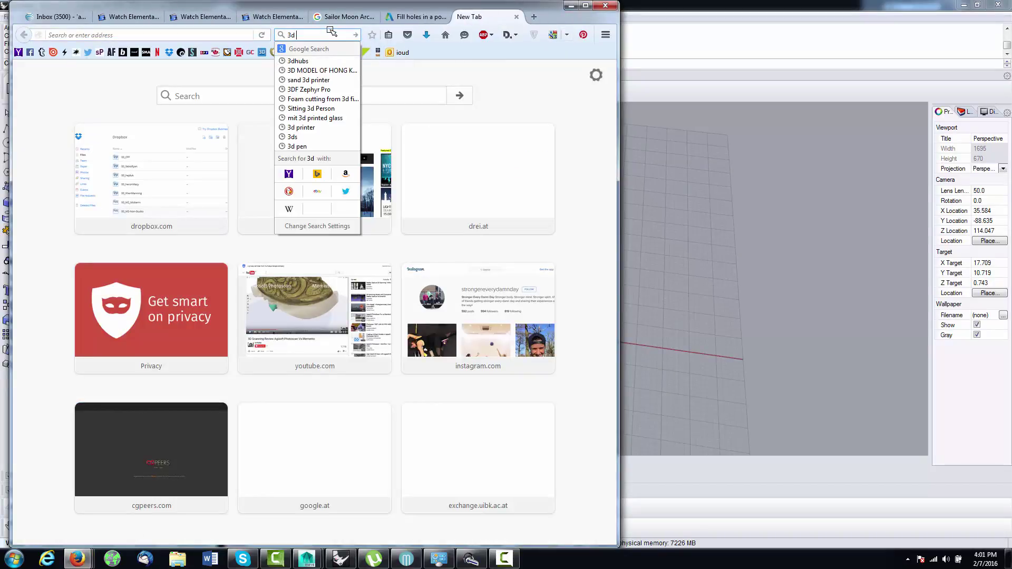
text(Hubs)
key(Return)
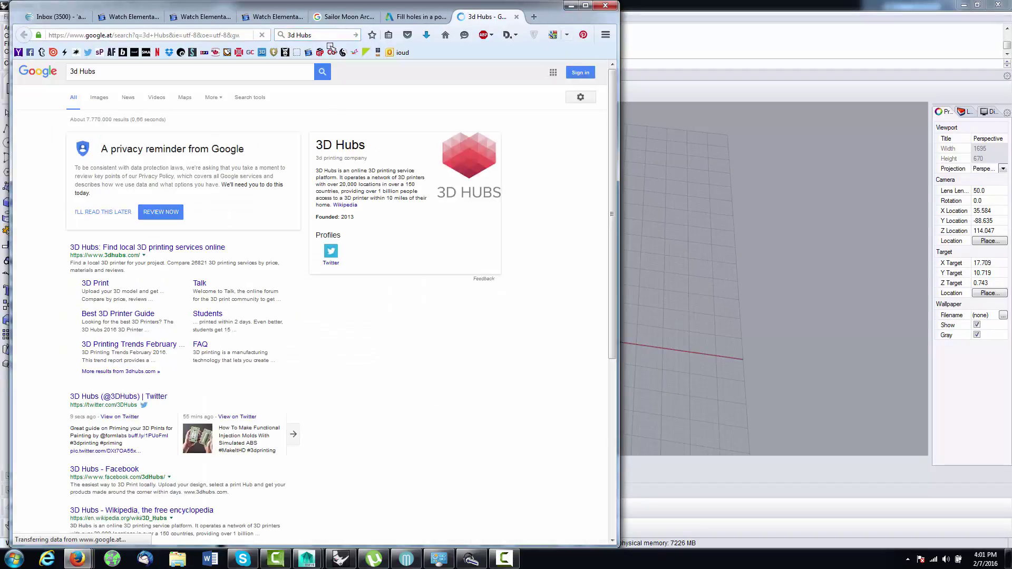
click(185, 246)
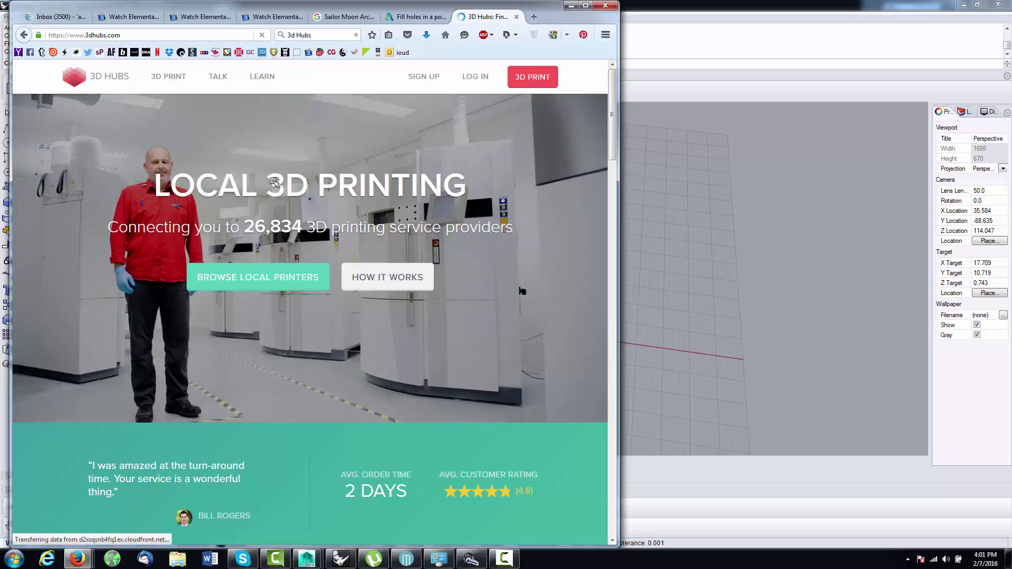
scroll(320, 217, down, 5)
scroll(317, 248, down, 6)
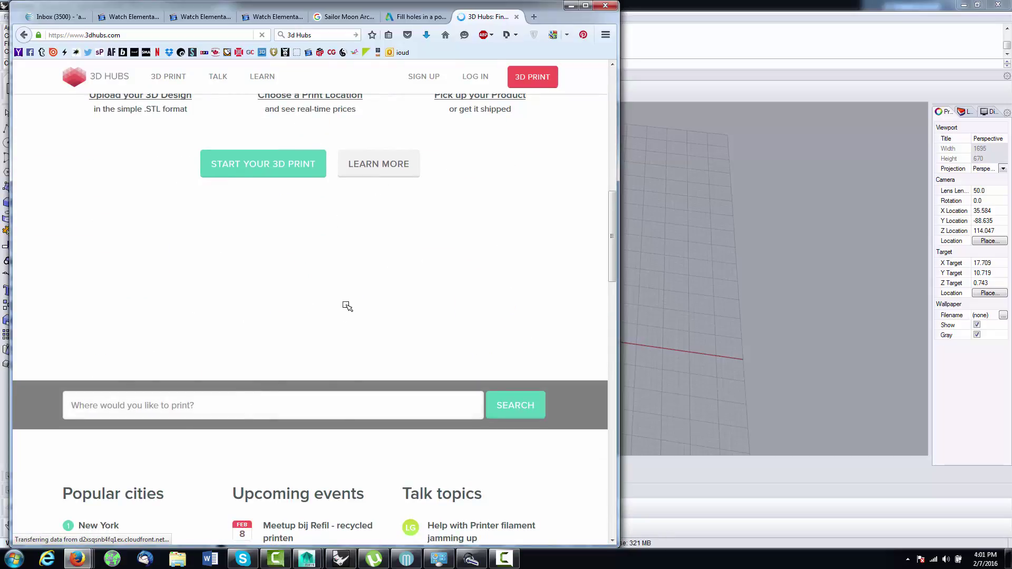
scroll(338, 301, up, 8)
scroll(295, 282, up, 3)
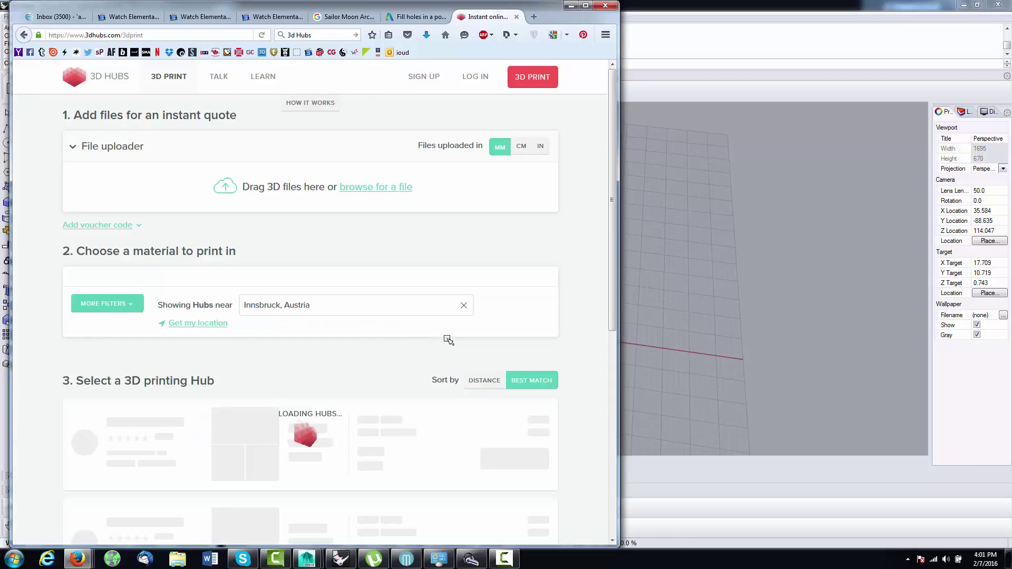
Set the hub location to Arlington, TX, USA and scroll through the nearby hubs list
scroll(448, 343, down, 4)
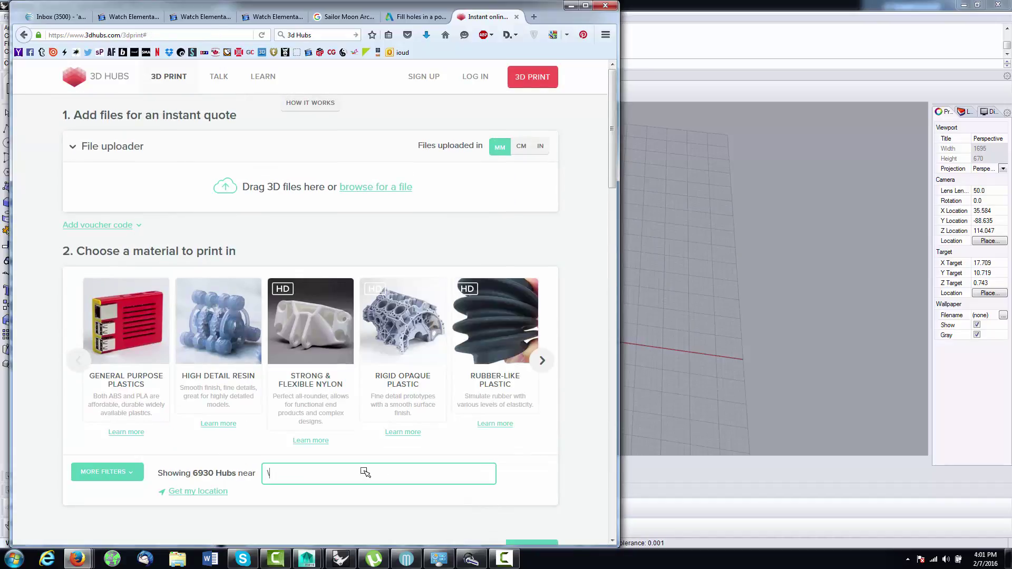
text(Arl)
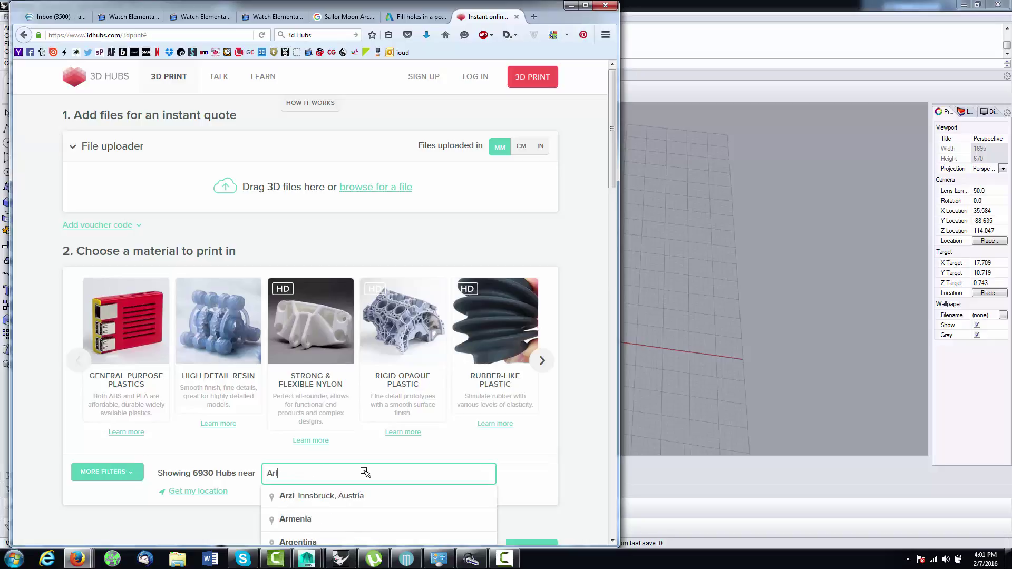
text(ington)
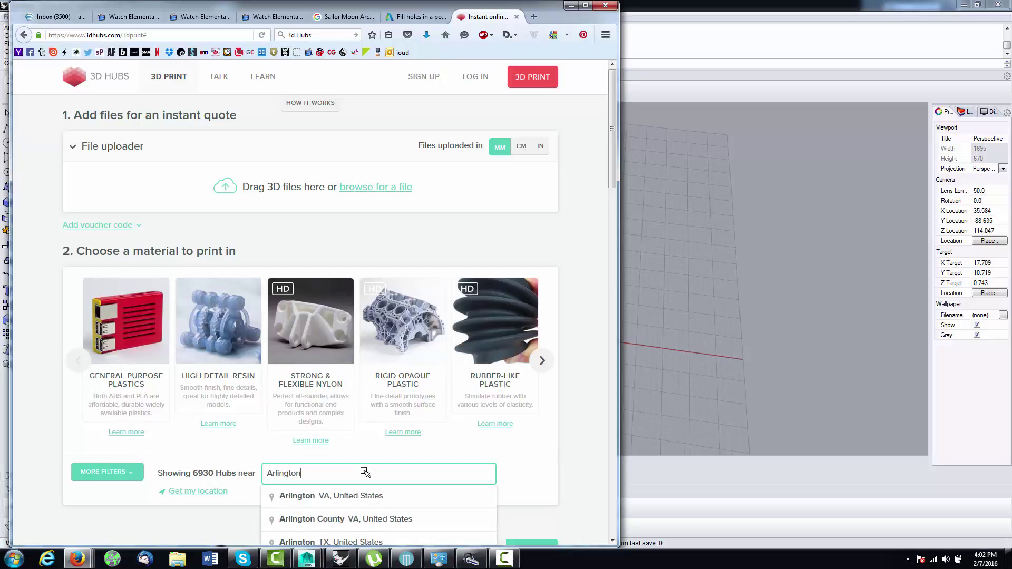
click(347, 537)
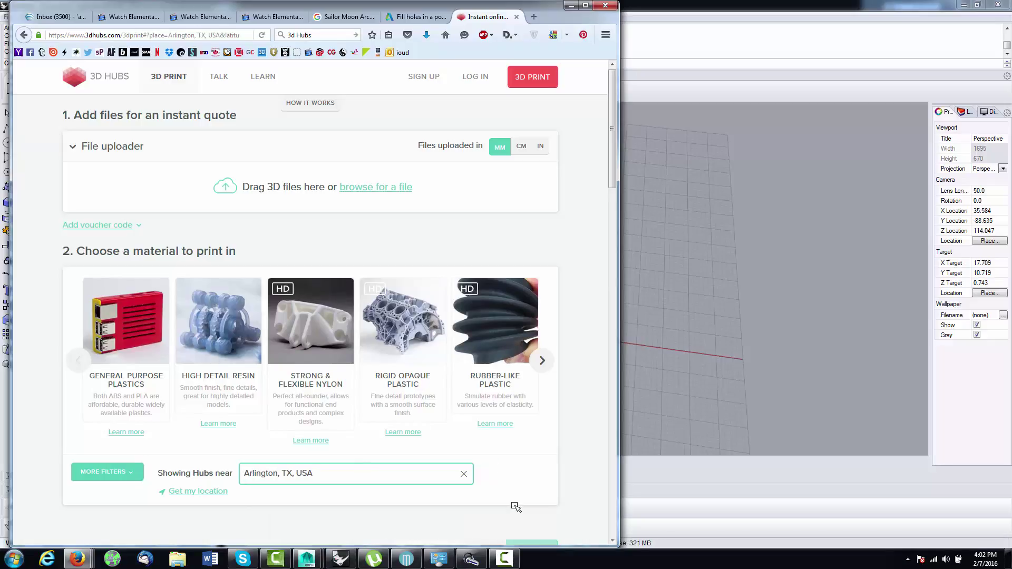
scroll(520, 480, down, 1)
scroll(471, 456, down, 1)
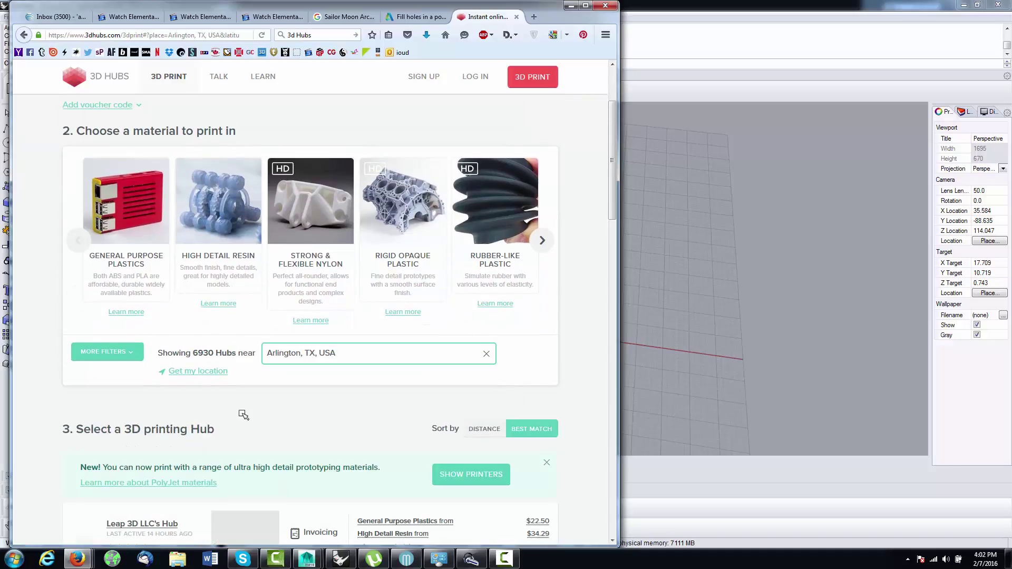
scroll(408, 427, down, 3)
scroll(408, 427, down, 3)
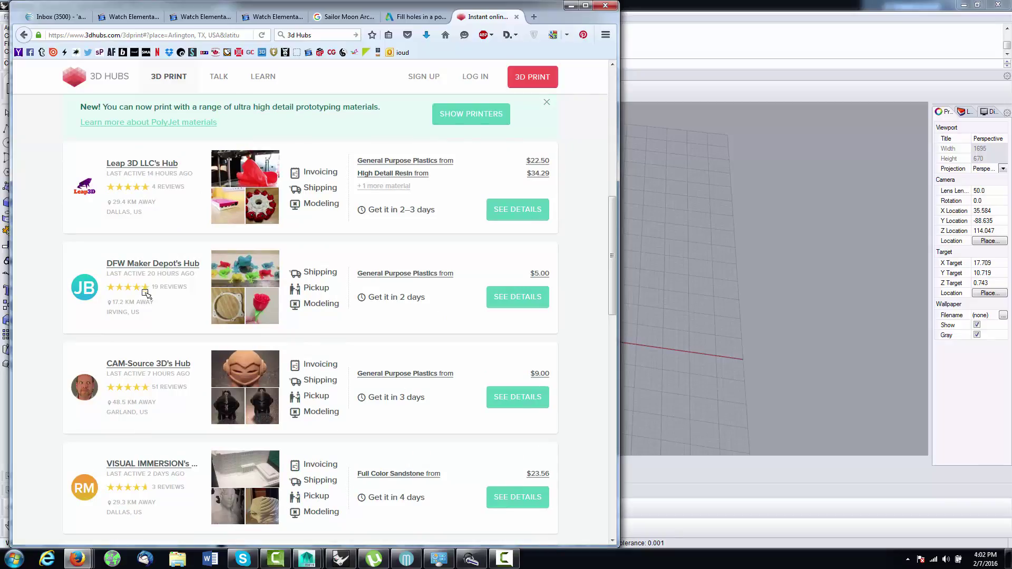
scroll(168, 287, down, 2)
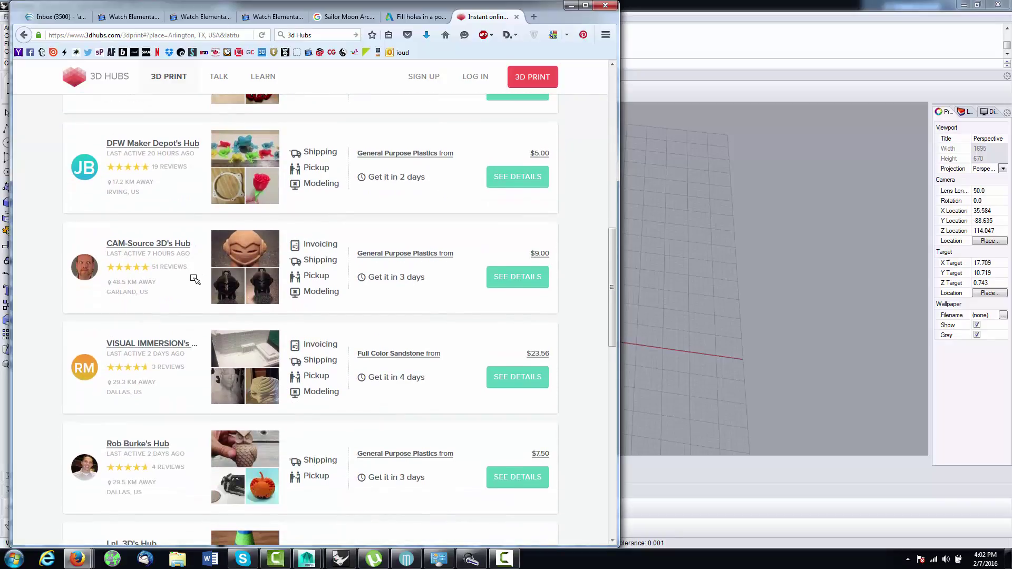
scroll(195, 280, down, 4)
scroll(195, 279, down, 1)
scroll(195, 277, down, 2)
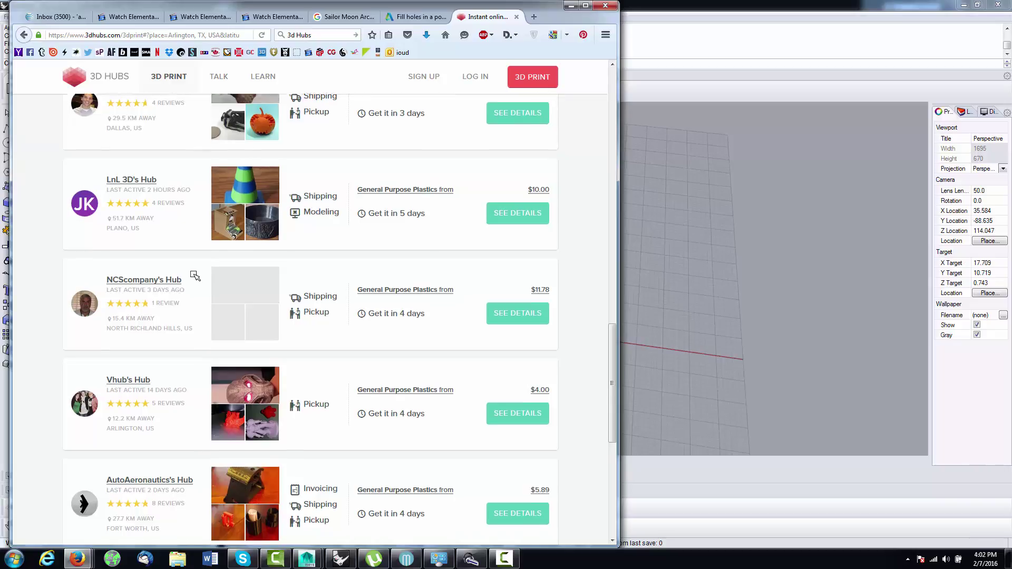
scroll(195, 276, down, 2)
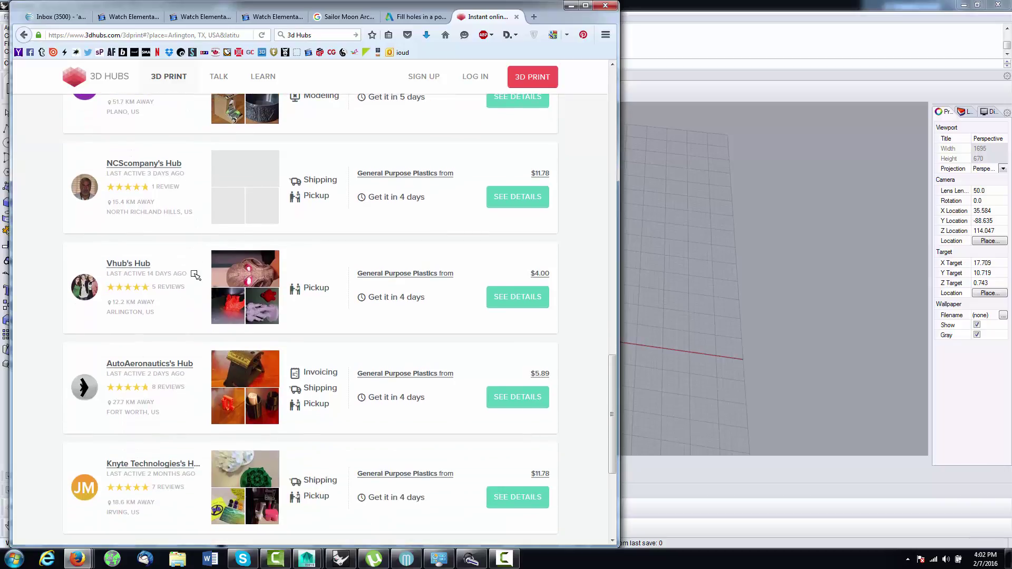
Check Vhub's Hub print materials and browse its full profile in a new tab
click(129, 266)
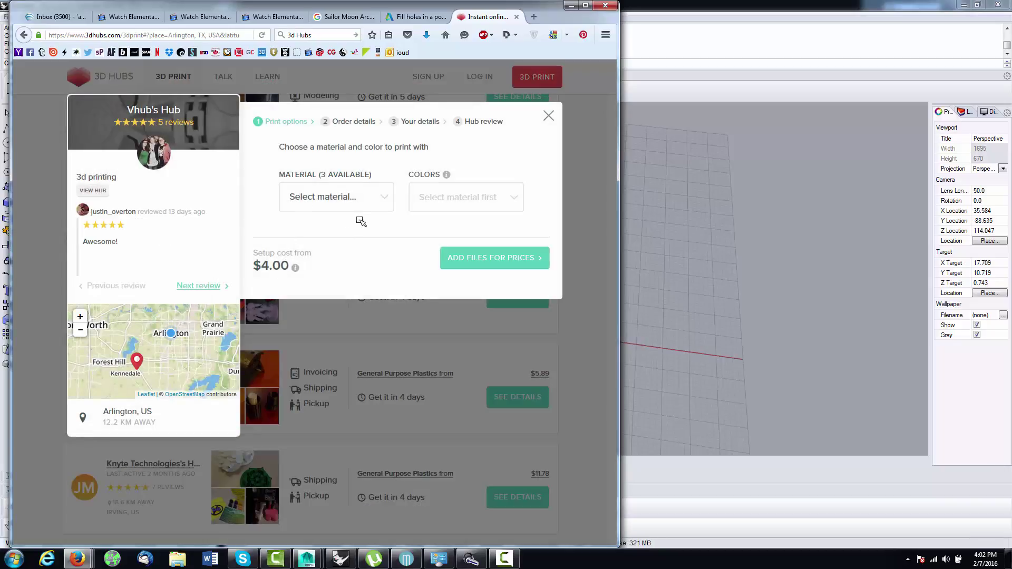
click(372, 198)
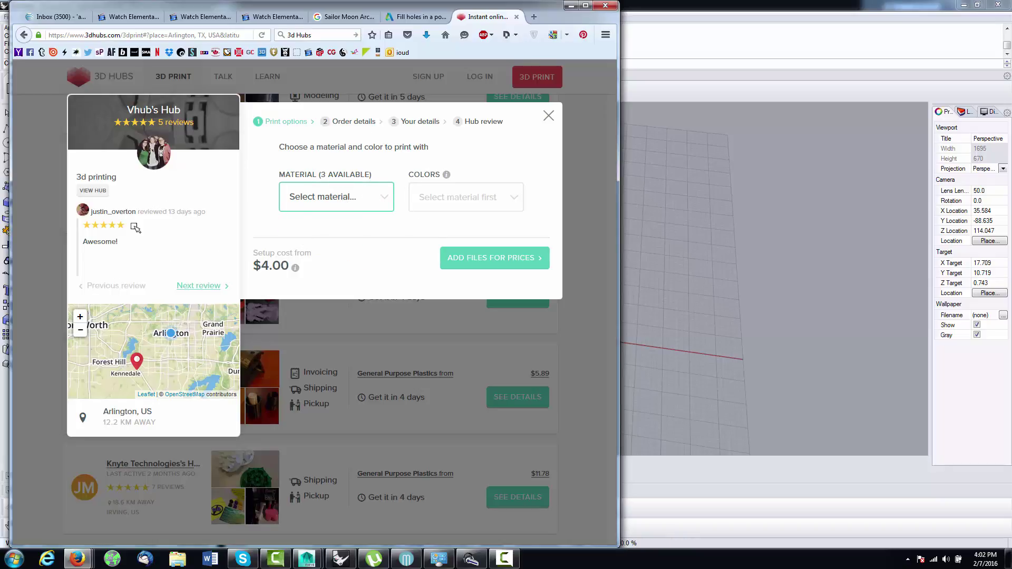
click(102, 192)
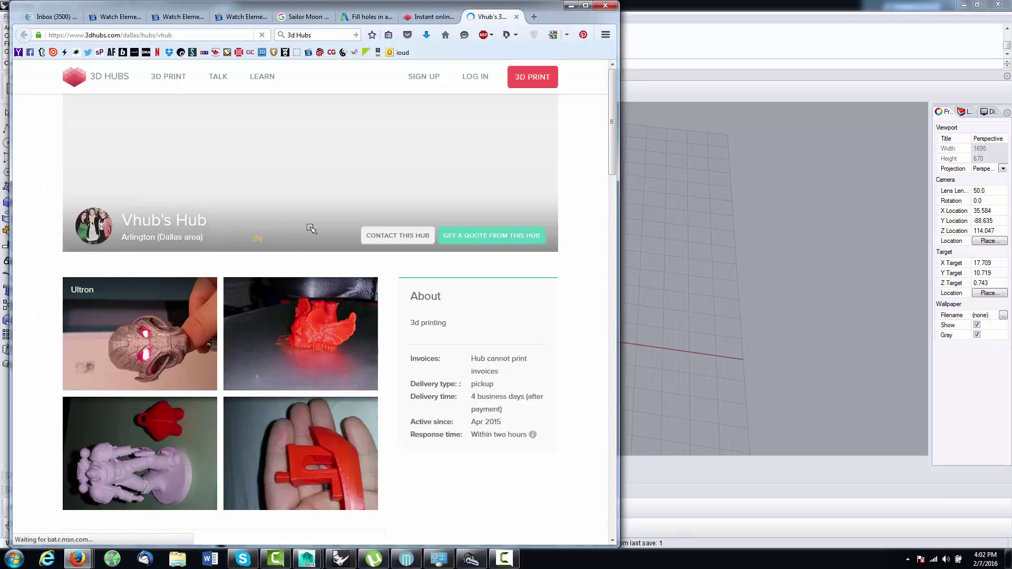
scroll(482, 330, down, 2)
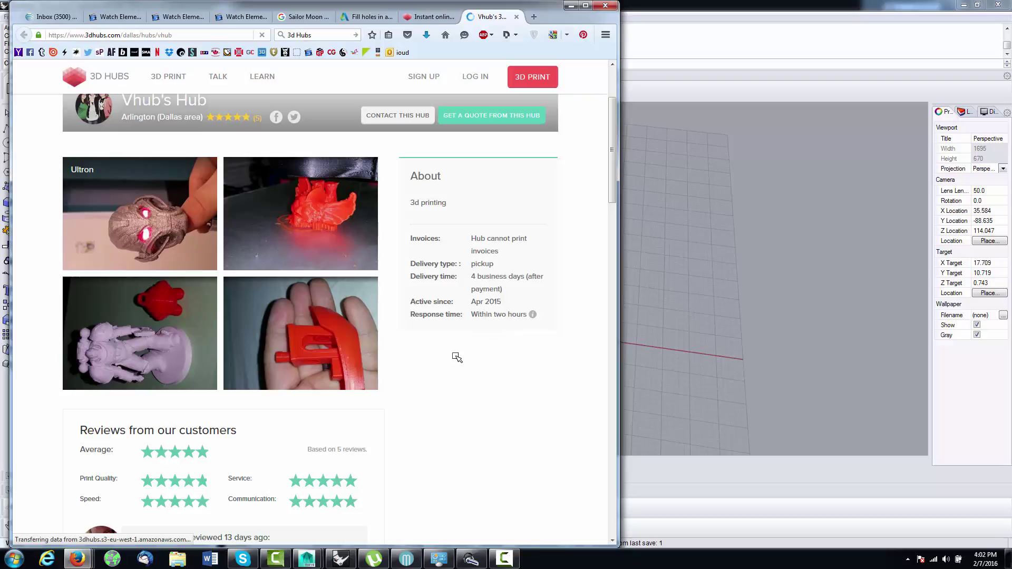
scroll(457, 353, down, 2)
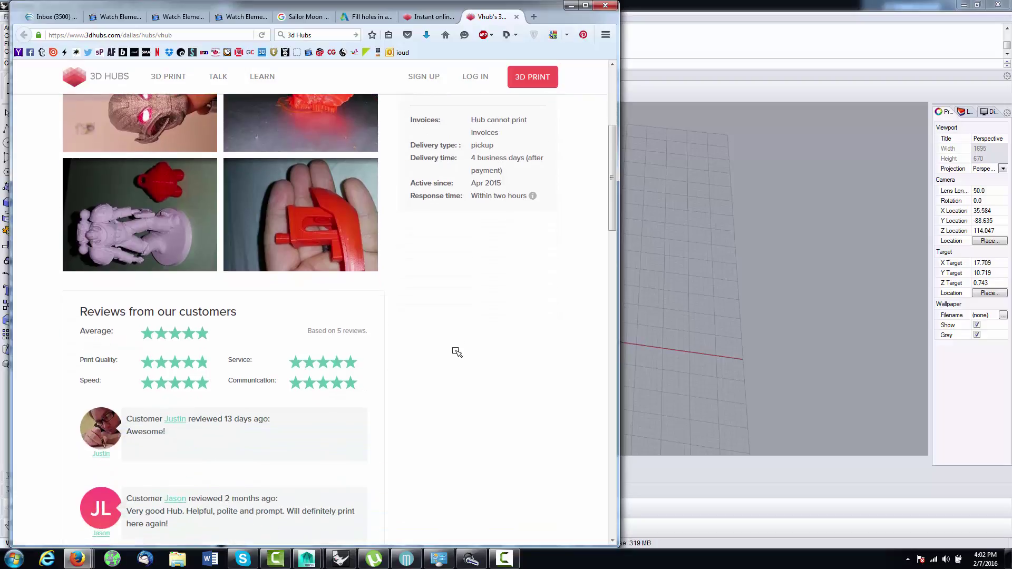
scroll(454, 348, down, 2)
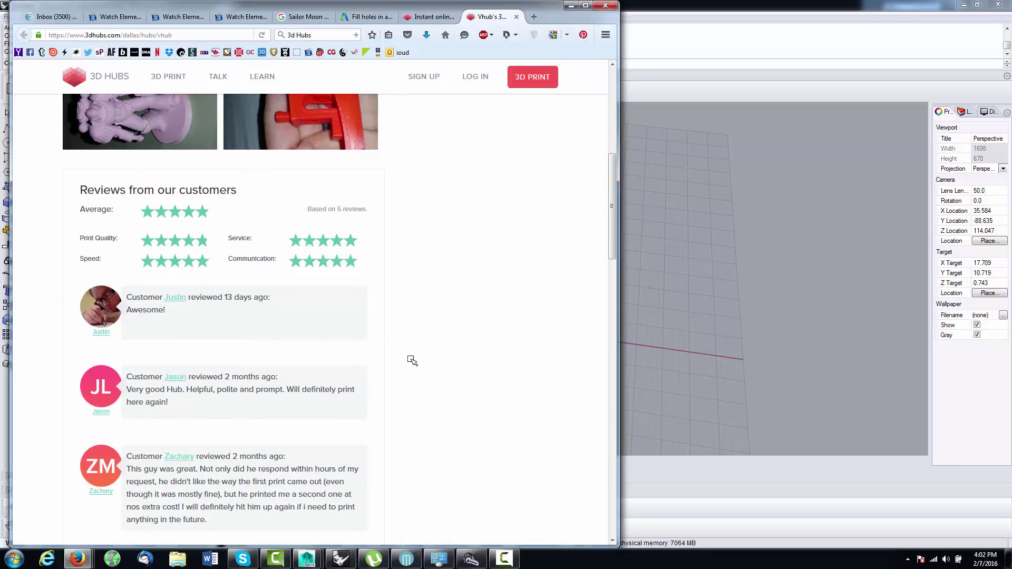
scroll(413, 355, up, 4)
scroll(413, 355, up, 2)
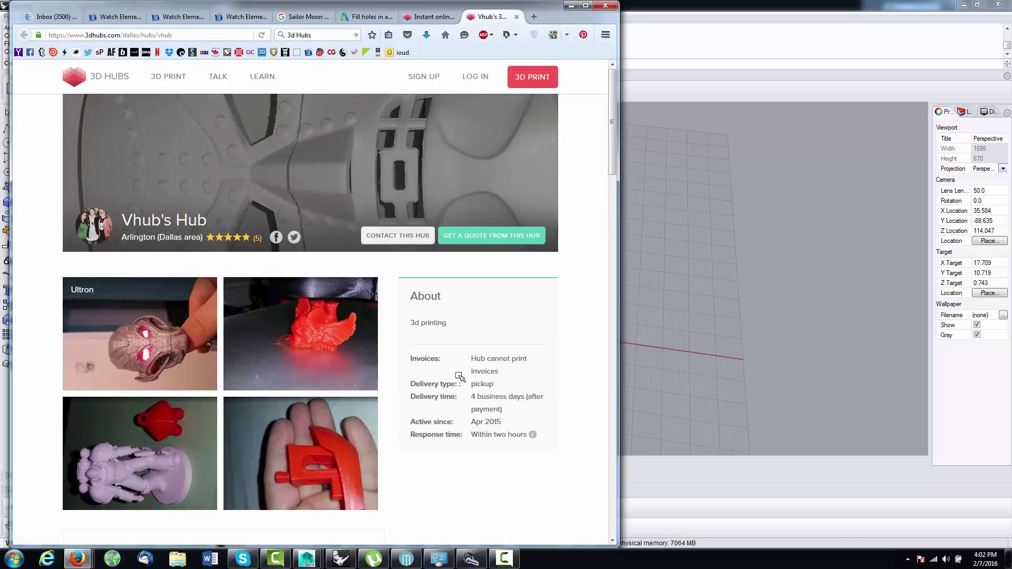
scroll(445, 359, down, 2)
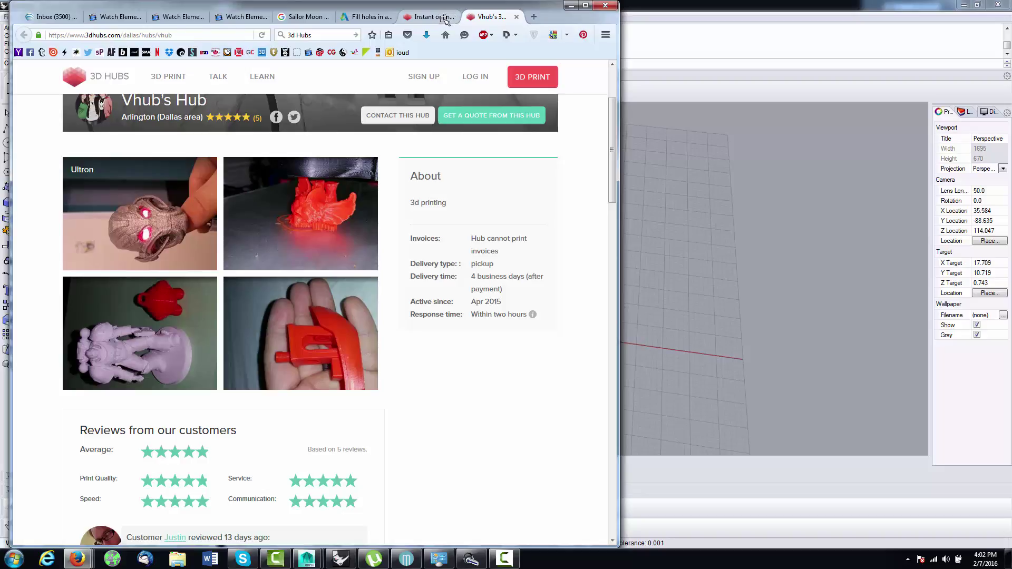
Return to the search results, close Vhub's Hub options and scroll the hub list
click(445, 18)
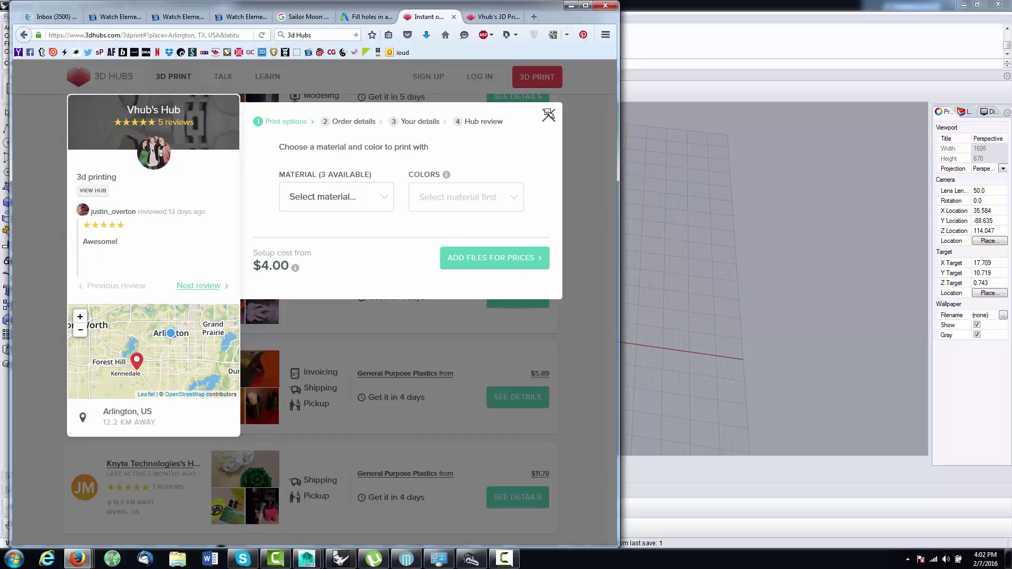
click(549, 115)
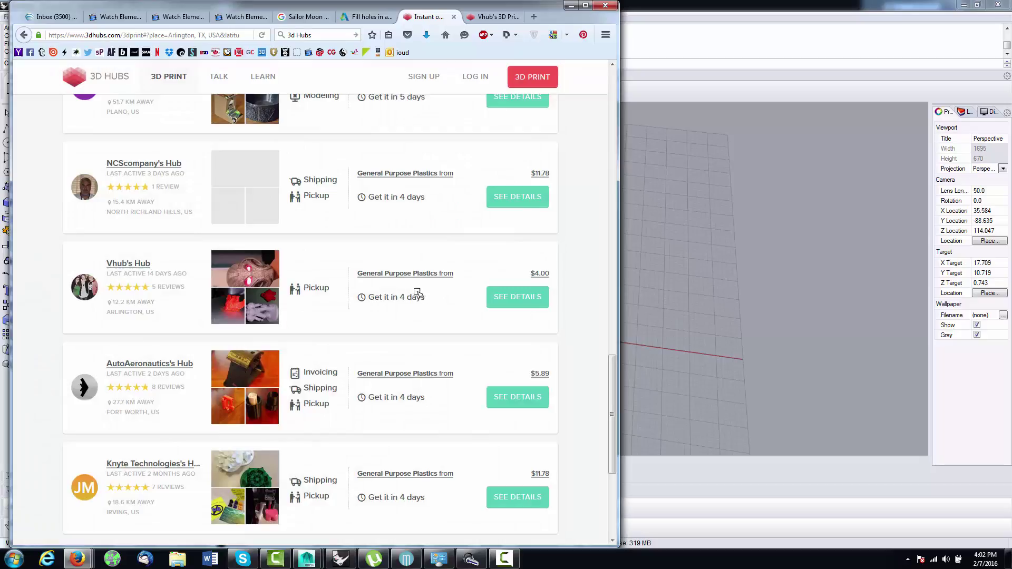
scroll(419, 292, down, 1)
scroll(419, 291, down, 4)
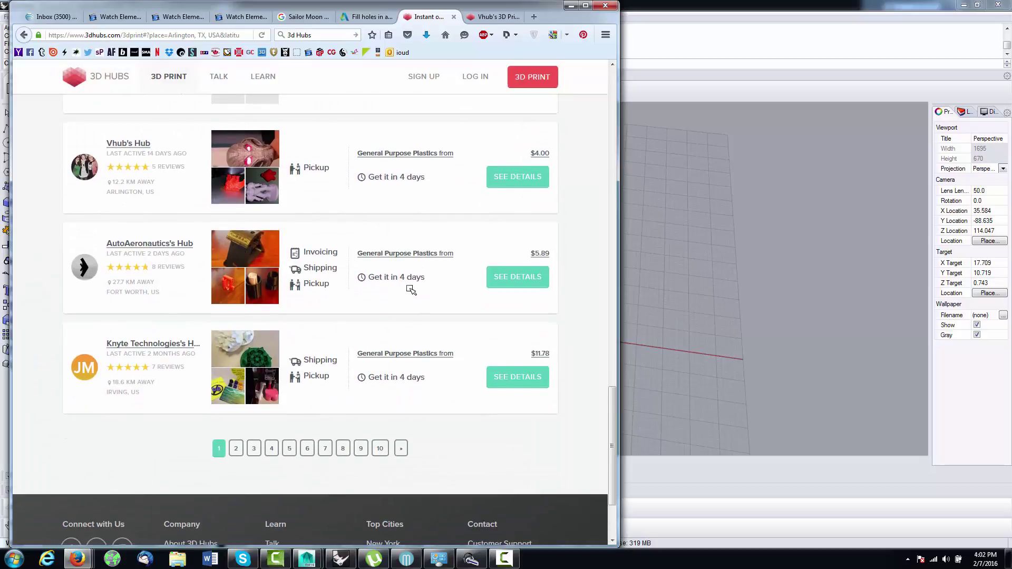
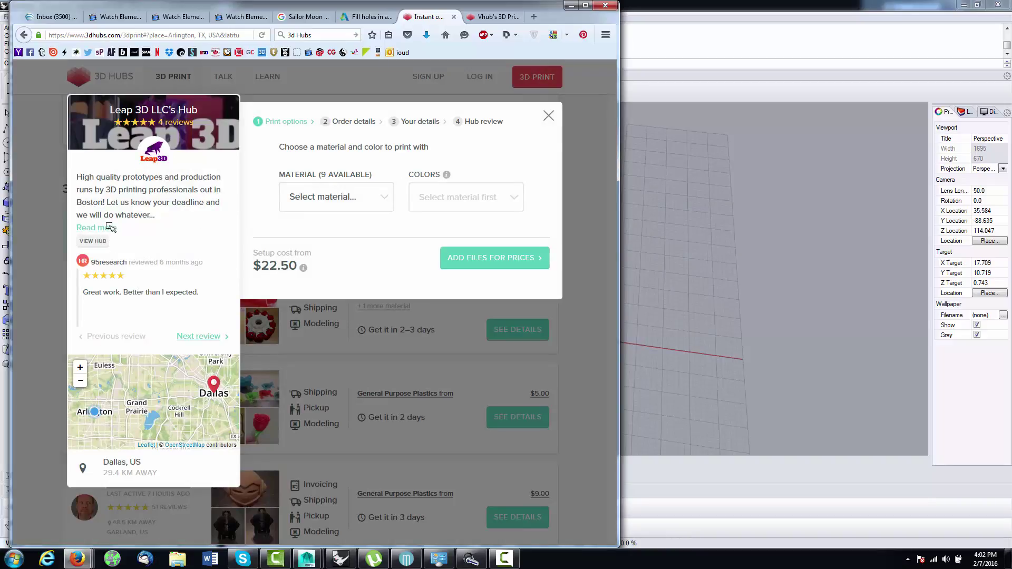
Read the Leap 3D hub's full description, close its print-options popup, and maximize Firefox
click(108, 227)
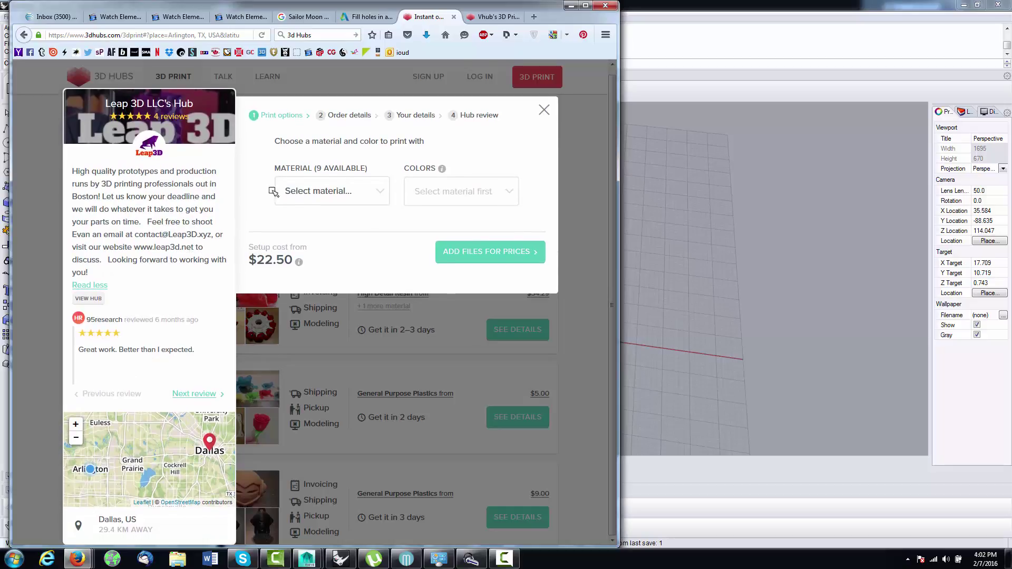
click(542, 111)
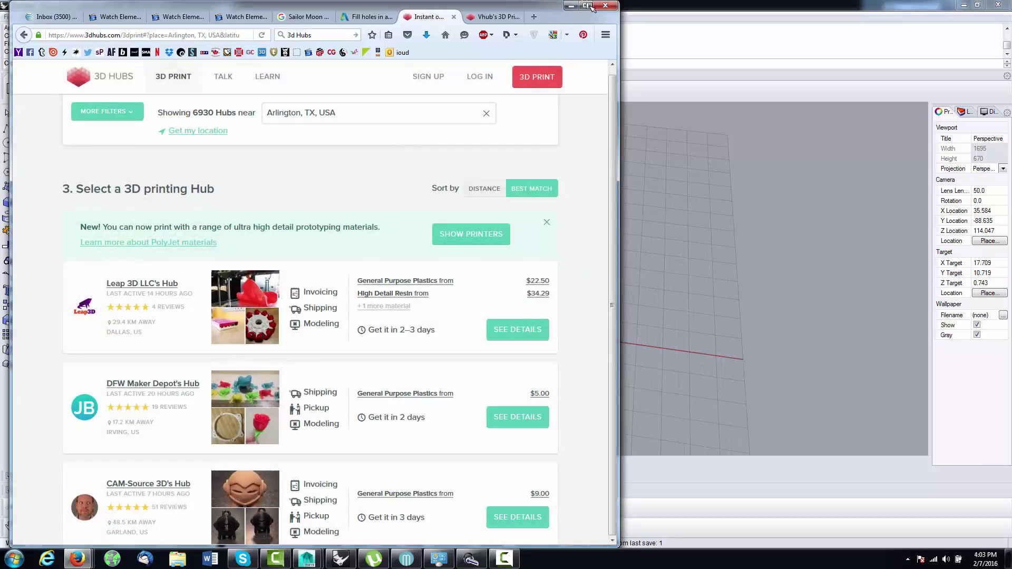
click(585, 6)
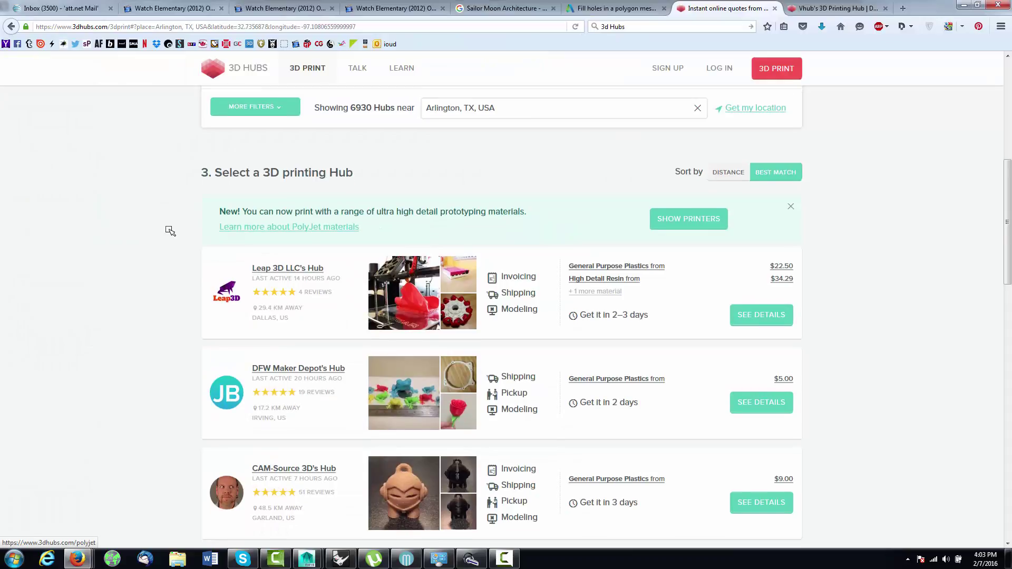
scroll(174, 229, down, 5)
scroll(178, 229, up, 3)
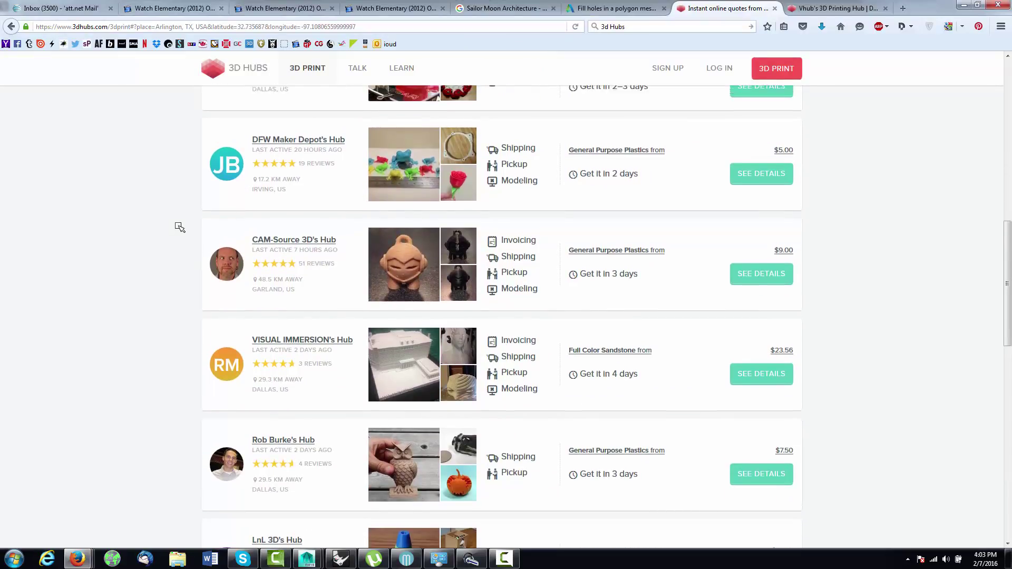
Review the CAM-Source hub's print options and description, close it, and switch to Rhino
click(340, 353)
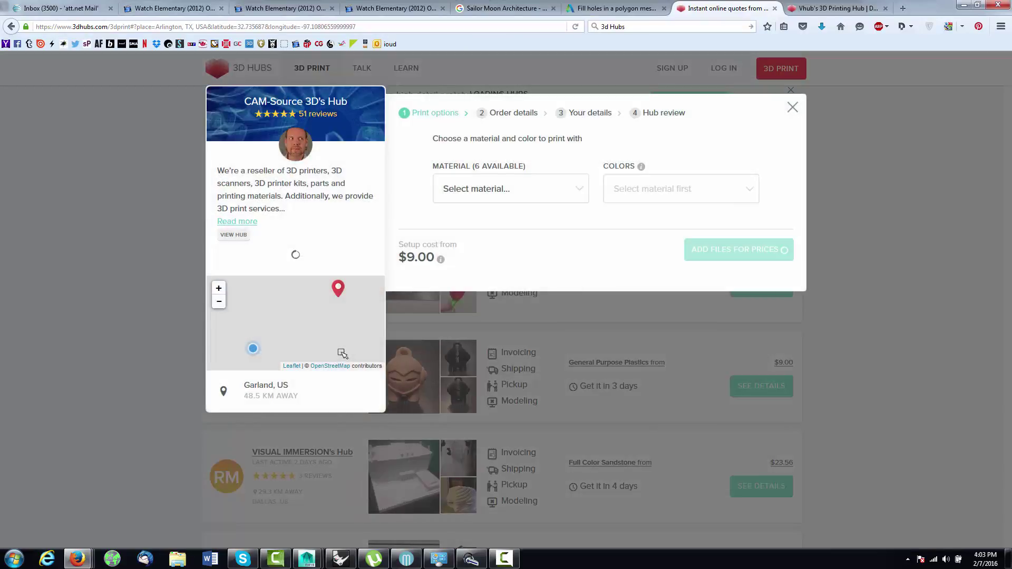
click(248, 230)
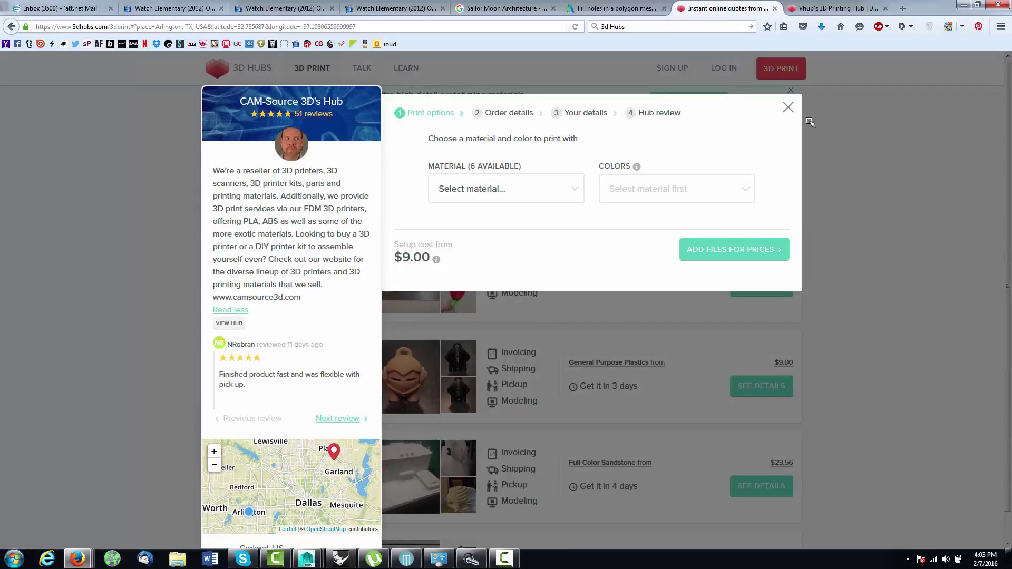
click(796, 105)
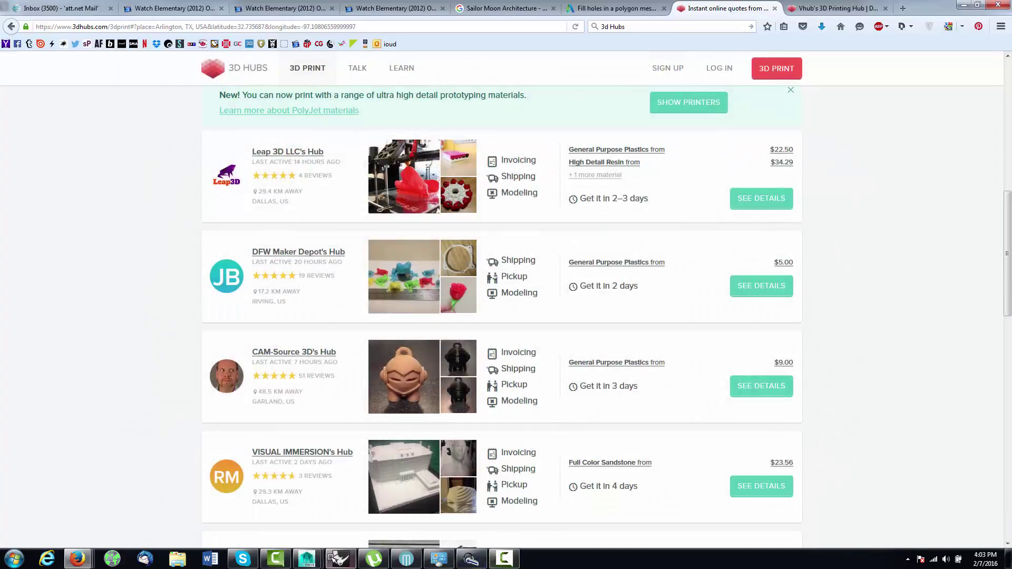
click(340, 559)
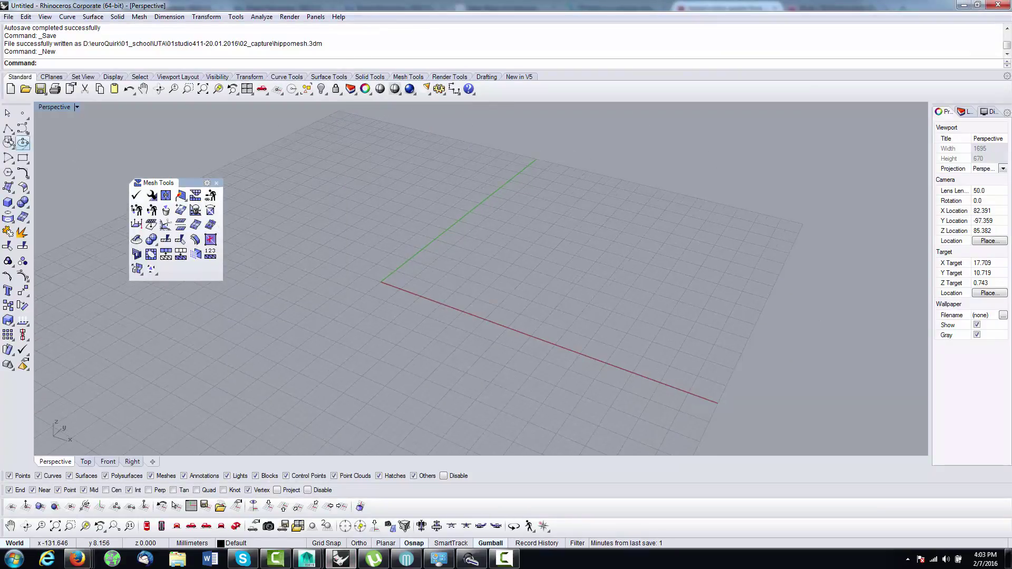
Draw a closed square polyline starting at 0,0 with four 218 mm sides
click(9, 129)
text(0)
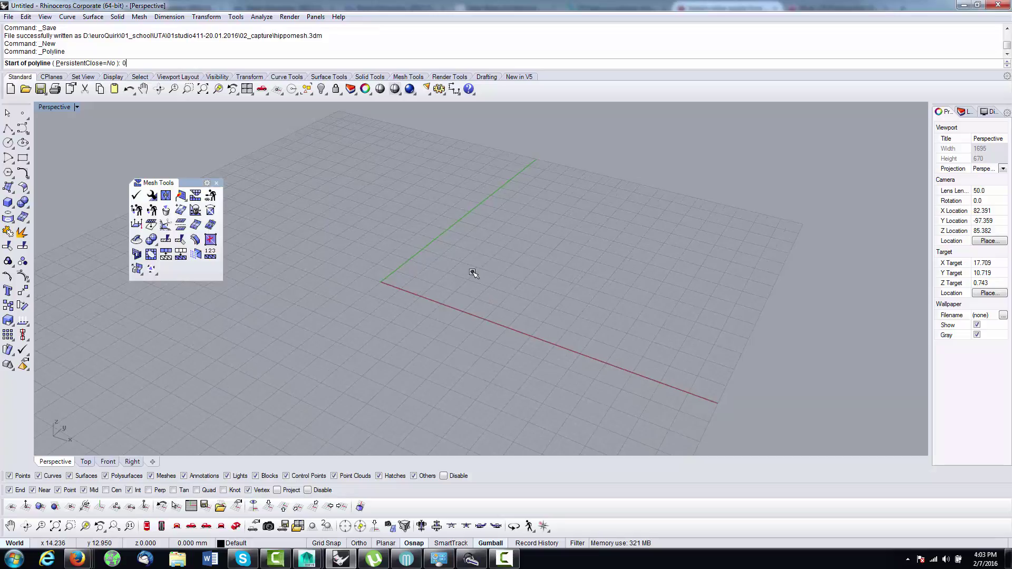
key(Return)
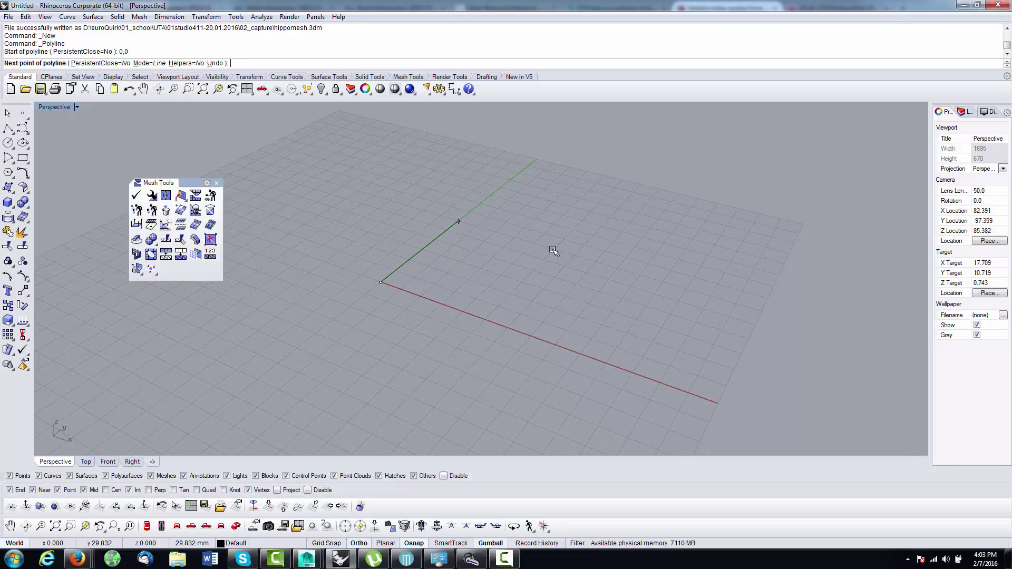
key(End)
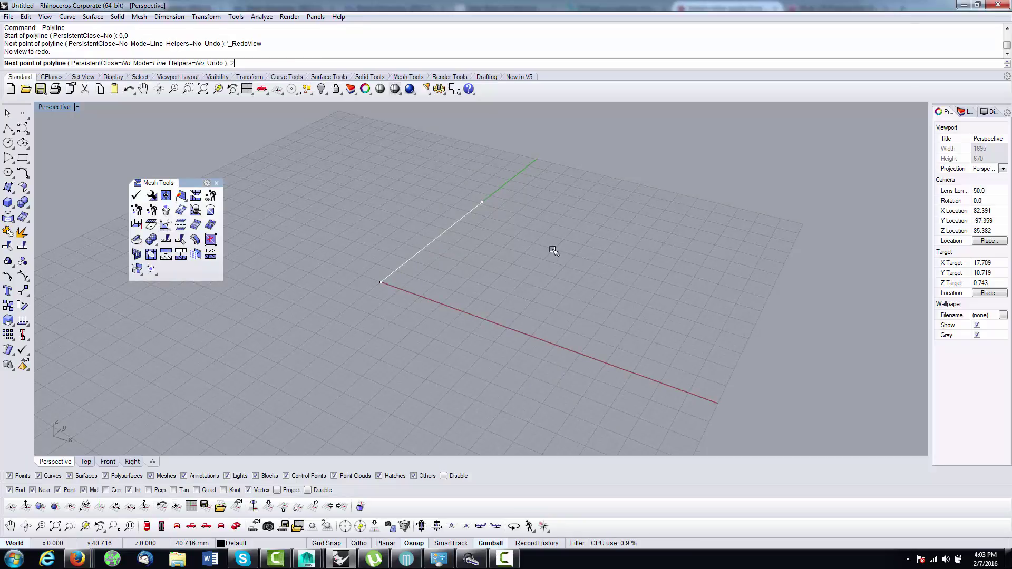
key(Return)
scroll(730, 264, down, 3)
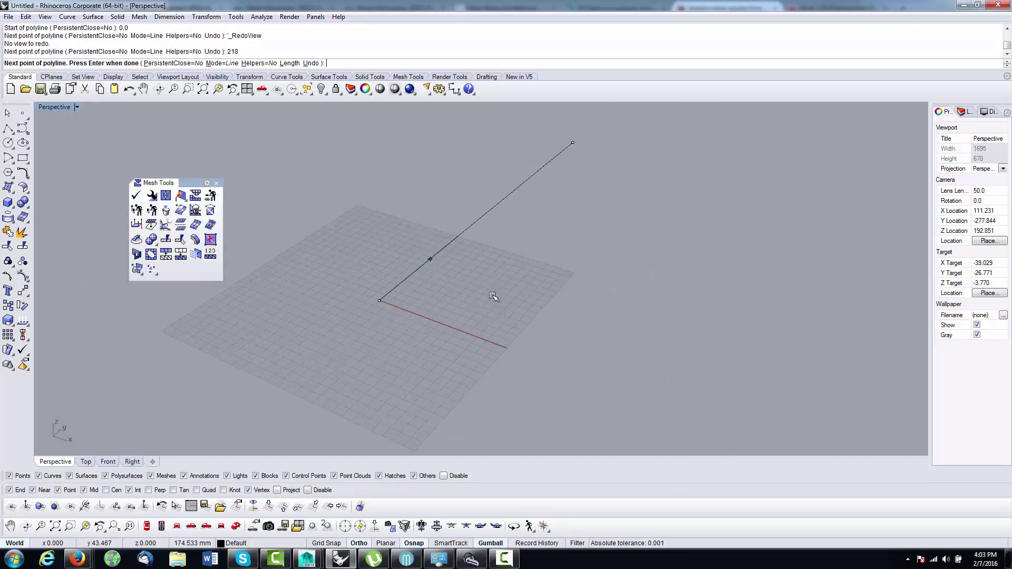
text(218)
key(Return)
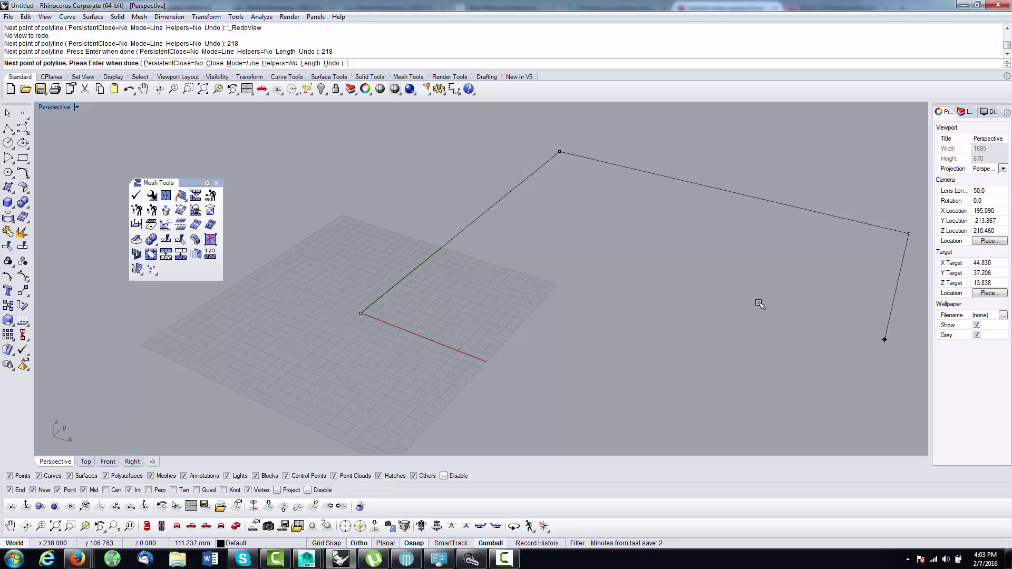
mouse_move(684, 332)
shift+right_down()
mouse_move(473, 279)
mouse_move(436, 311)
shift+right_up()
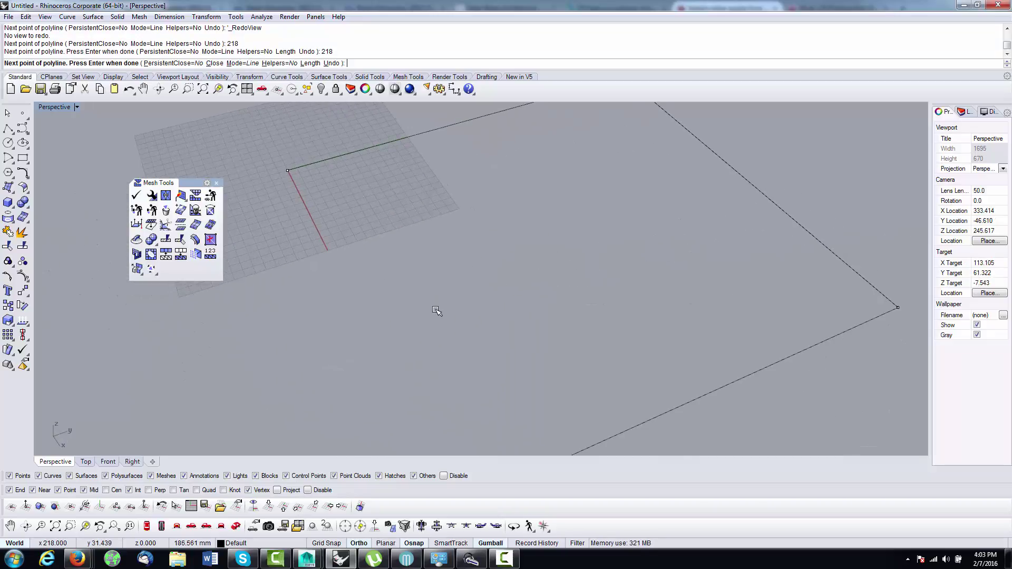
text(218)
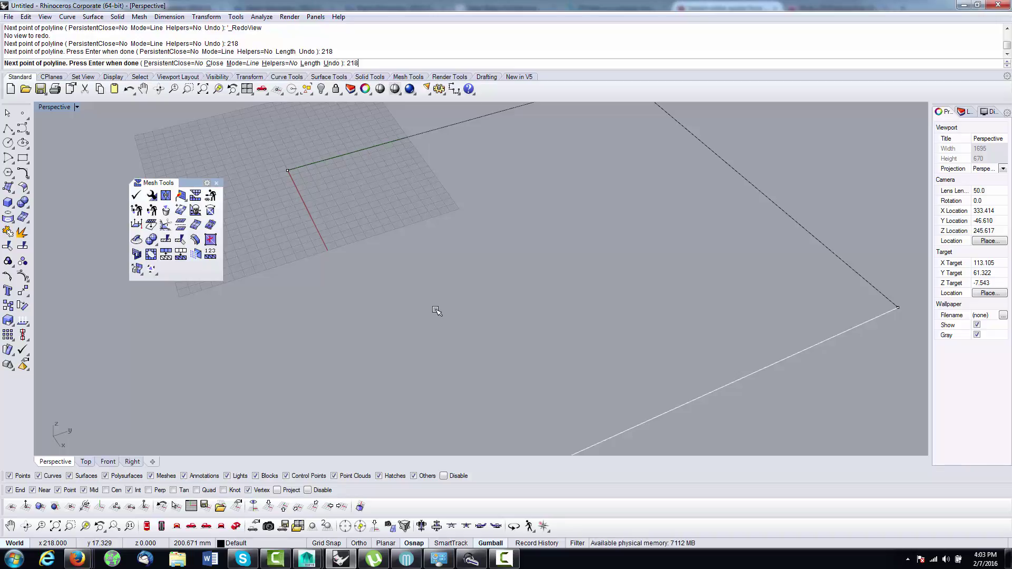
key(Return)
click(288, 171)
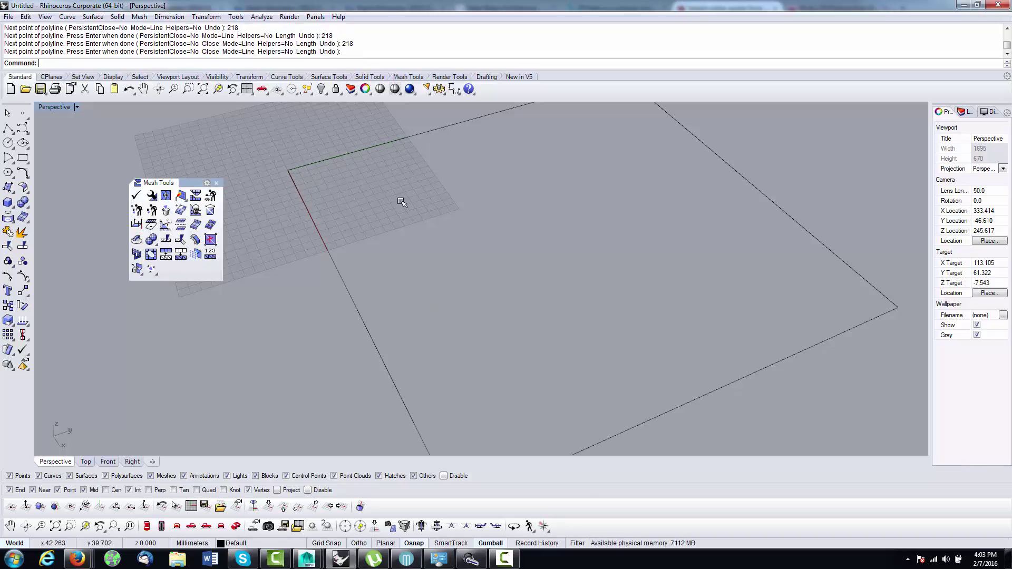
mouse_move(402, 204)
right_down()
mouse_move(409, 228)
mouse_move(476, 229)
mouse_move(418, 324)
right_up()
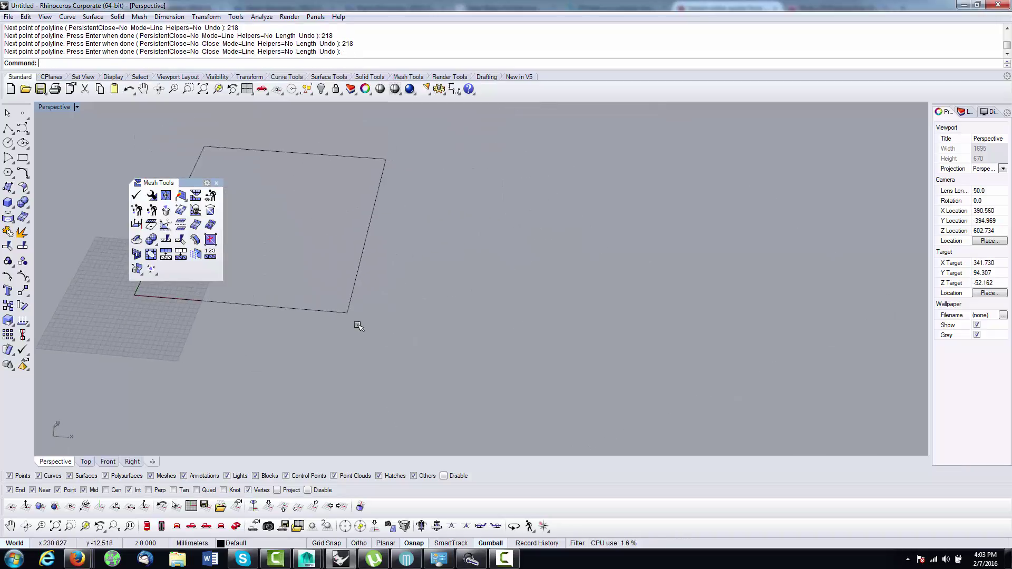
Start a polyline at the square's corner, then undo the stray polyline
right_click(416, 318)
click(348, 316)
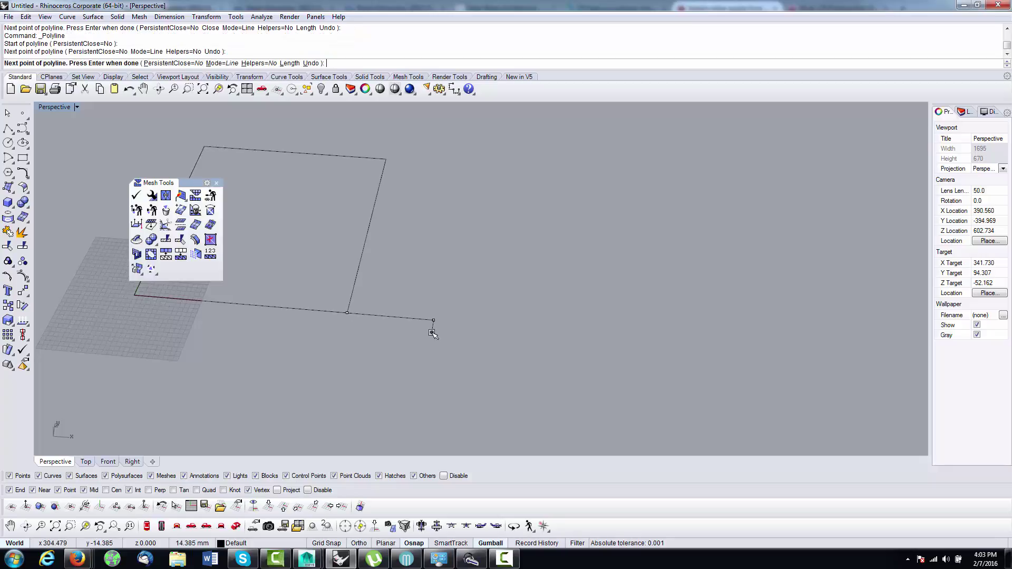
key(Return)
key(ctrl+z)
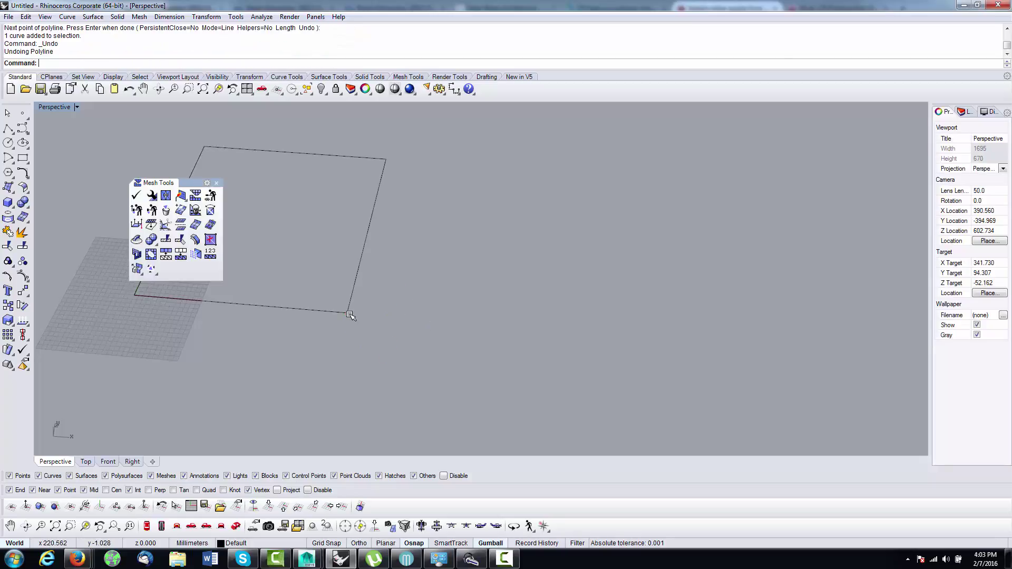
Begin a new outline at the square's front corner with an 11-inch first side
right_click(348, 314)
click(347, 313)
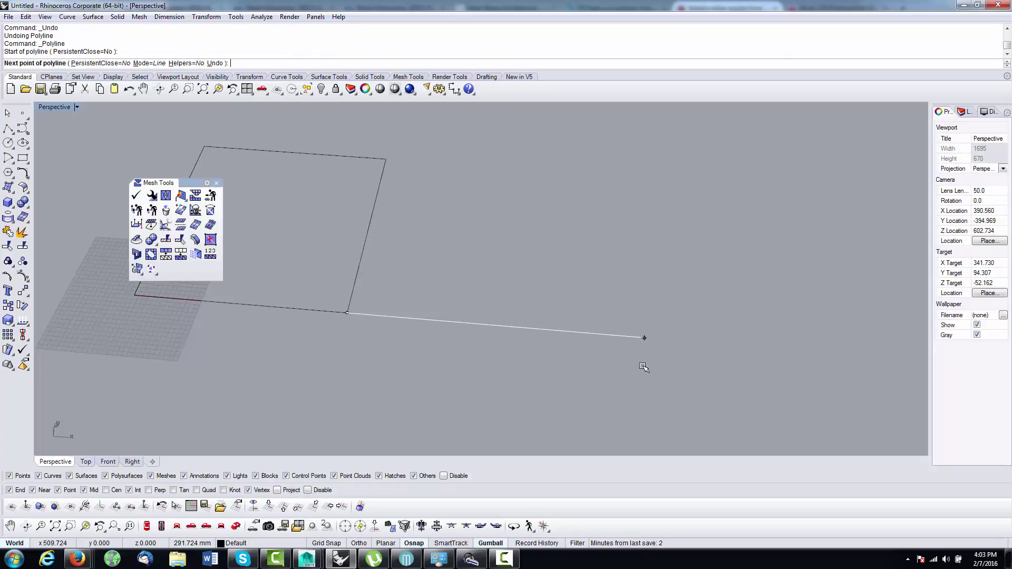
text(11")
key(Return)
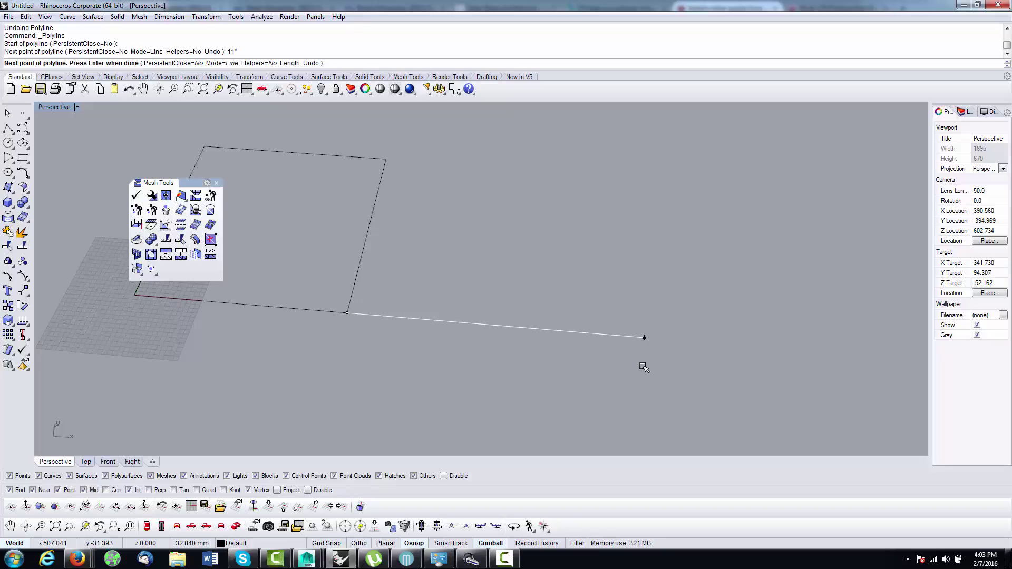
click(644, 369)
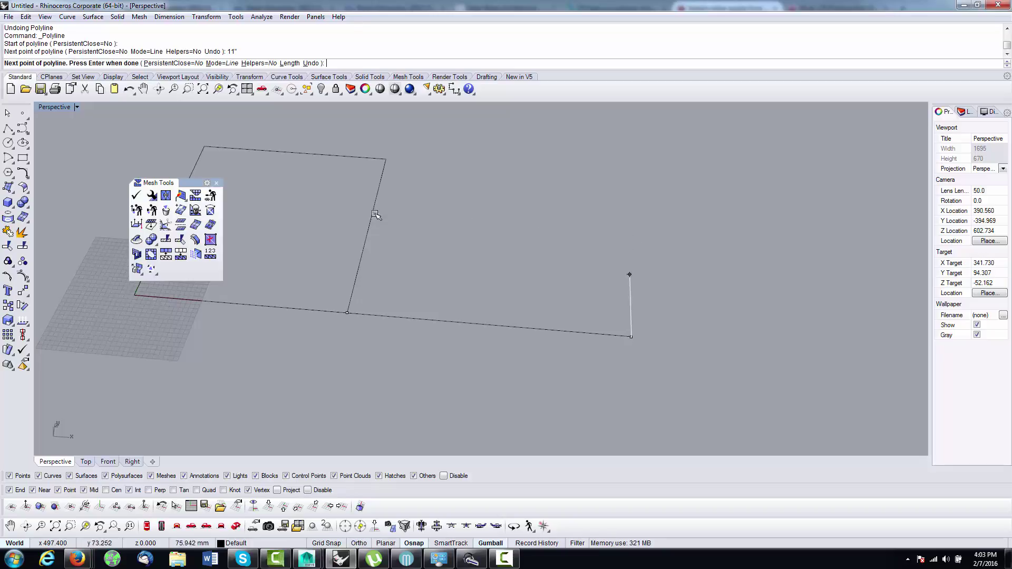
click(628, 211)
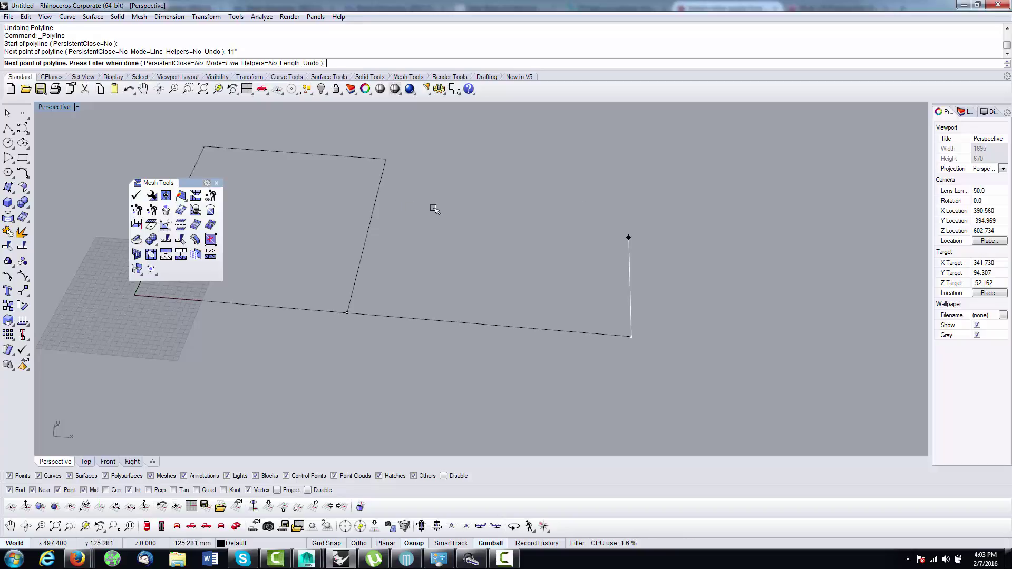
Correct the next side from 100 to 120 and close the rectangle beside the square
key(Down)
text(1)
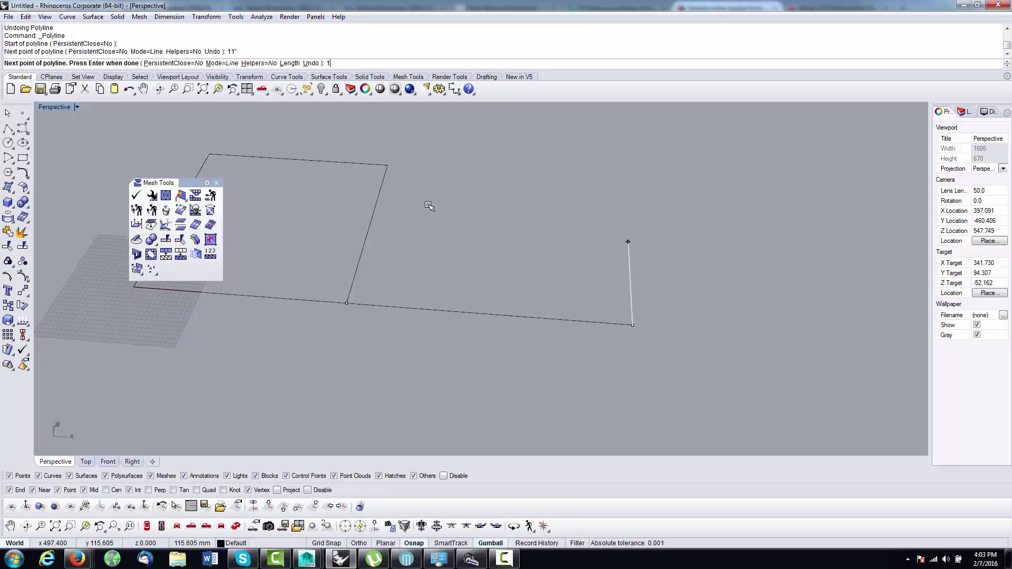
text(0)
key(Return)
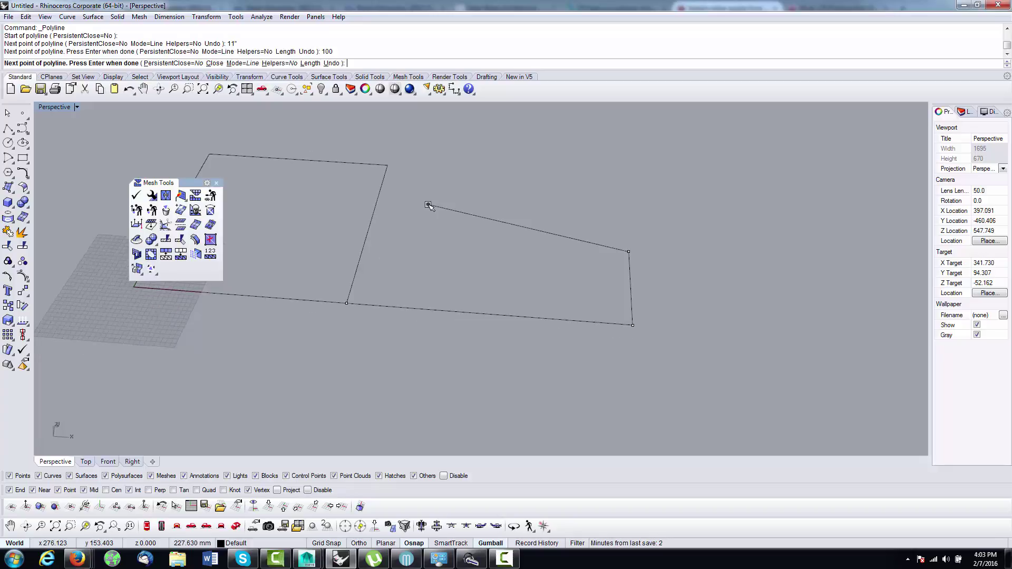
key(ctrl+z)
text(1)
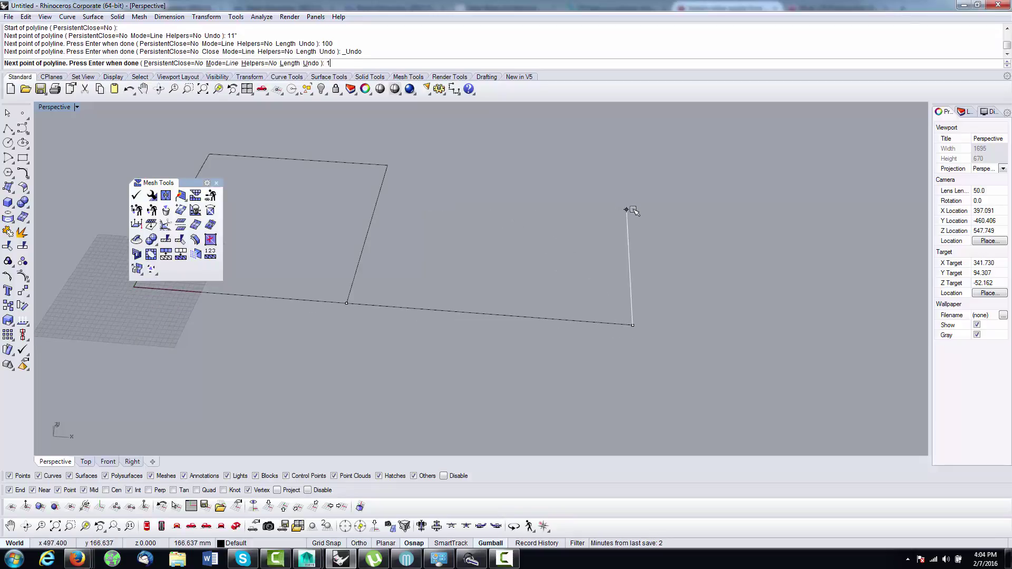
text(20)
key(Return)
click(372, 221)
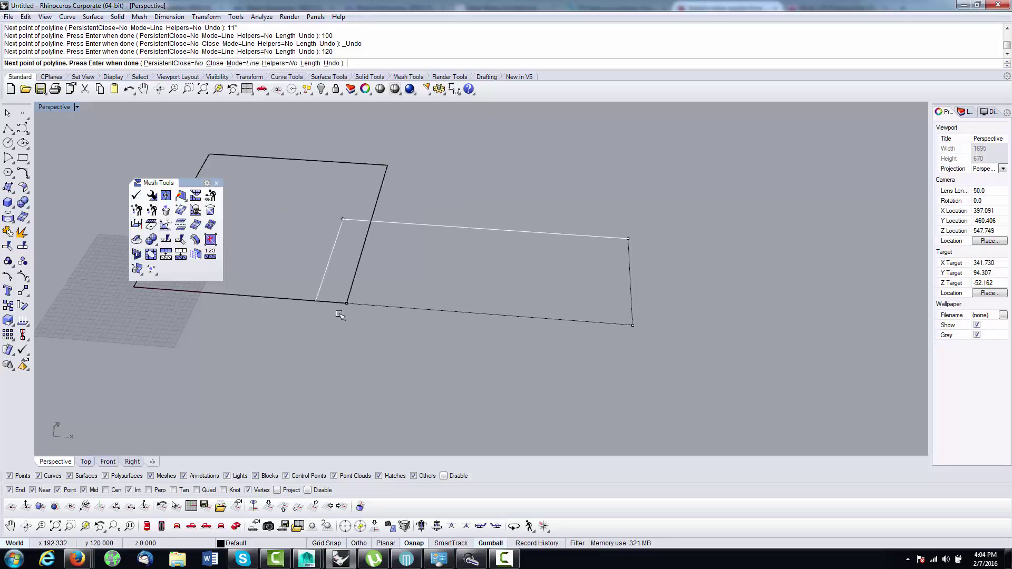
click(350, 304)
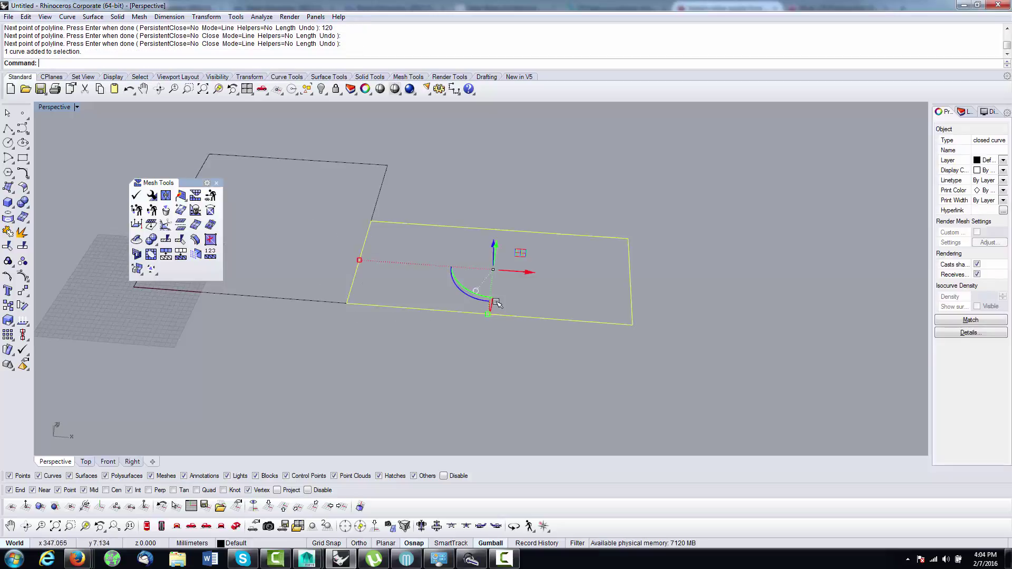
Move the new rectangle to the right along X and deselect it
click(418, 309)
drag(540, 278, 599, 282)
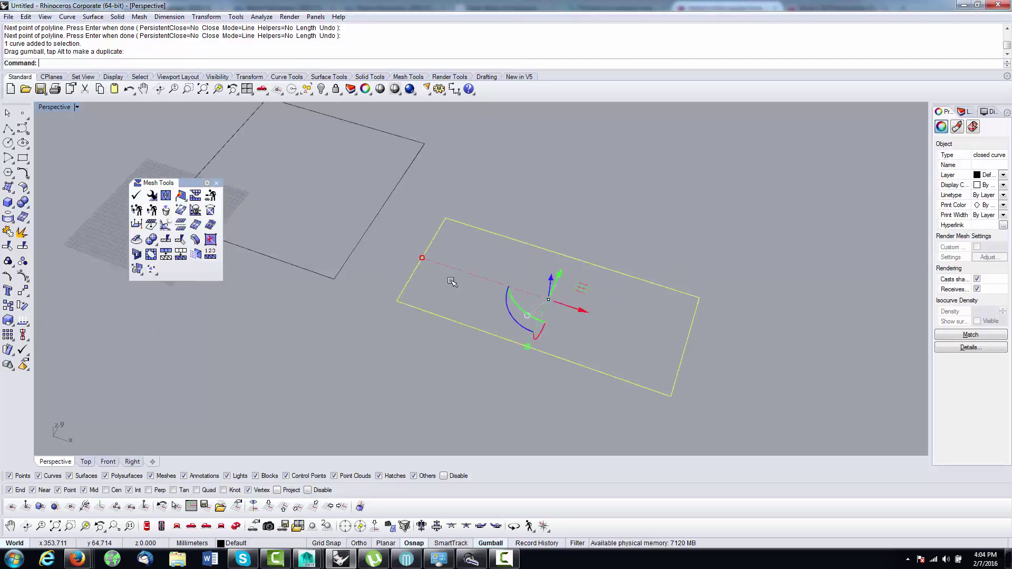
mouse_move(599, 283)
right_down()
mouse_move(591, 274)
mouse_move(445, 294)
mouse_move(646, 289)
mouse_move(443, 280)
right_up()
key(Escape)
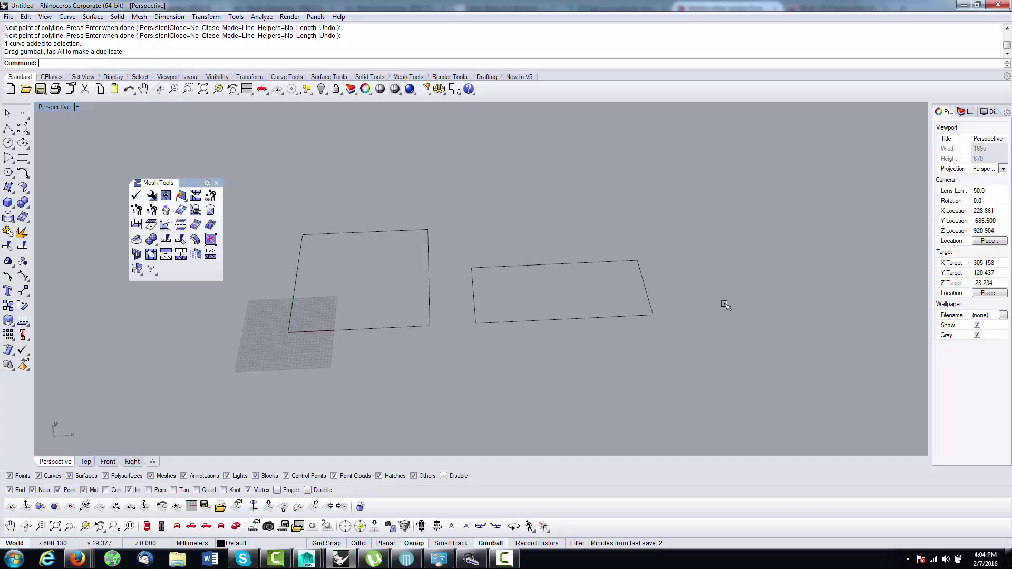
key(Return)
Draw a third closed outline with 7.8-inch sides and shift it further right
click(637, 316)
key(shift+Right)
key(shift+Right)
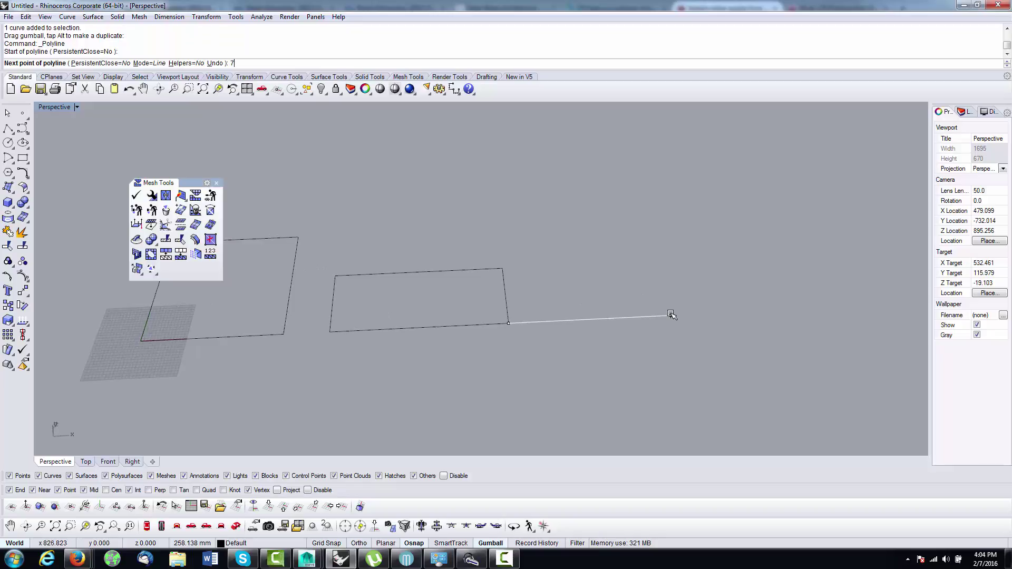
text(.8")
key(Return)
click(671, 316)
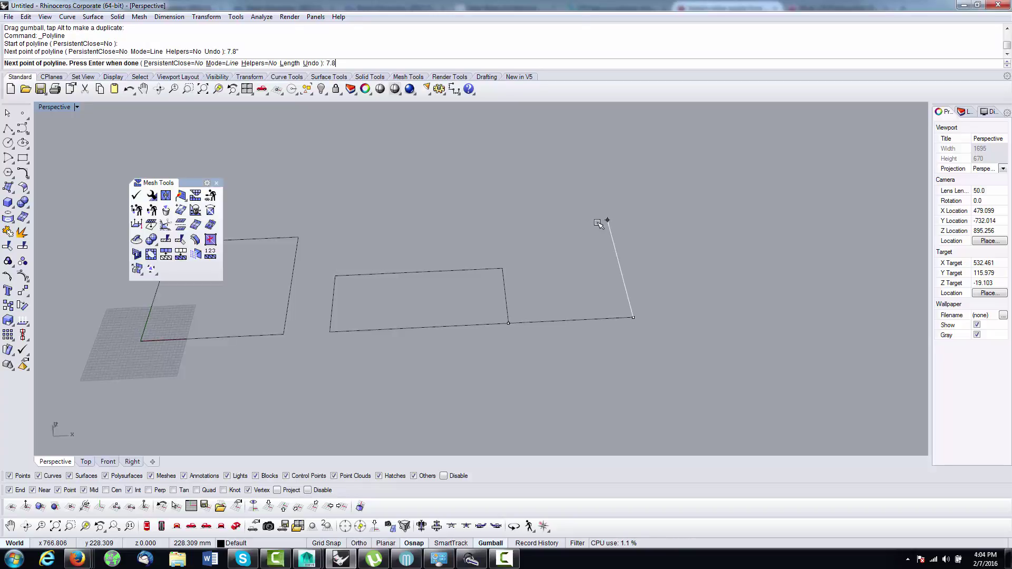
key(Return)
click(599, 224)
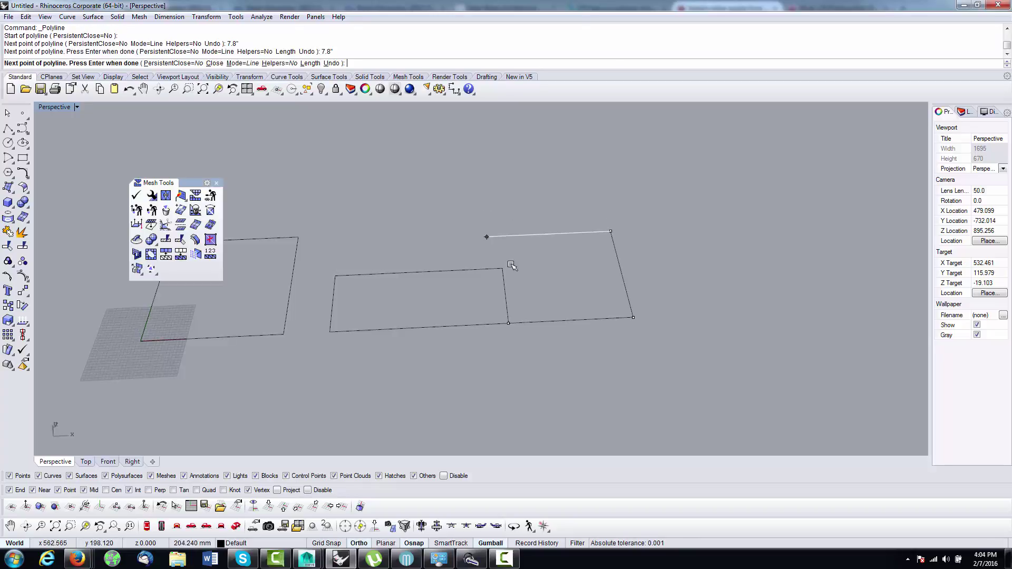
click(509, 324)
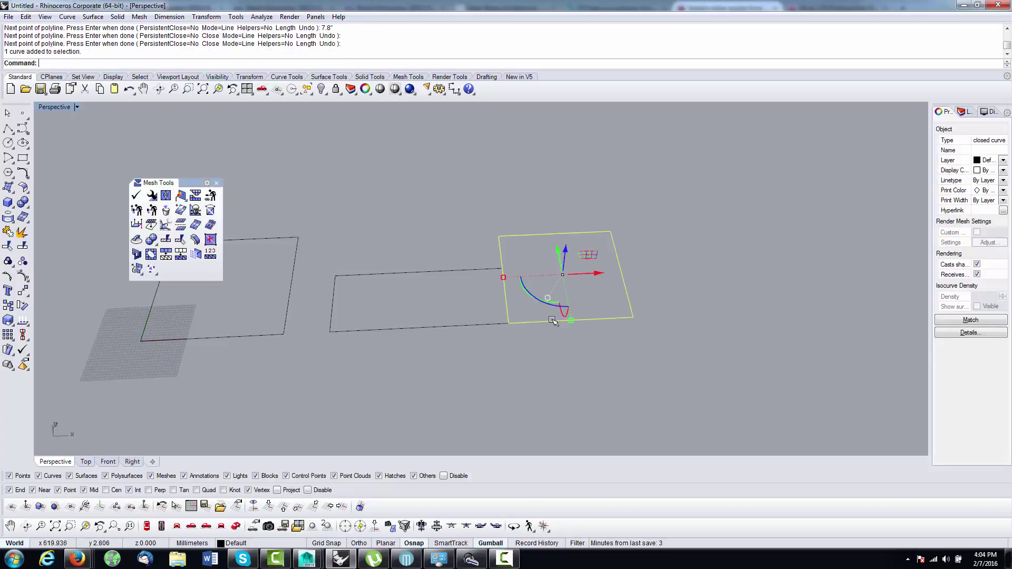
drag(600, 273, 642, 273)
click(516, 363)
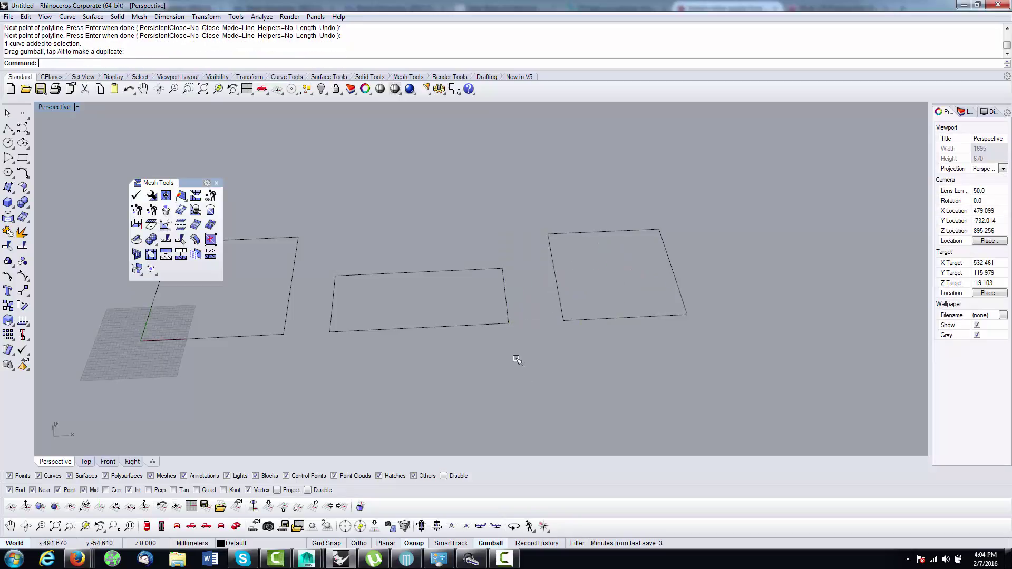
mouse_move(517, 362)
right_down()
mouse_move(526, 334)
mouse_move(629, 305)
mouse_move(535, 282)
right_up()
Move the middle rectangle with M so the three outlines line up in a row
click(572, 274)
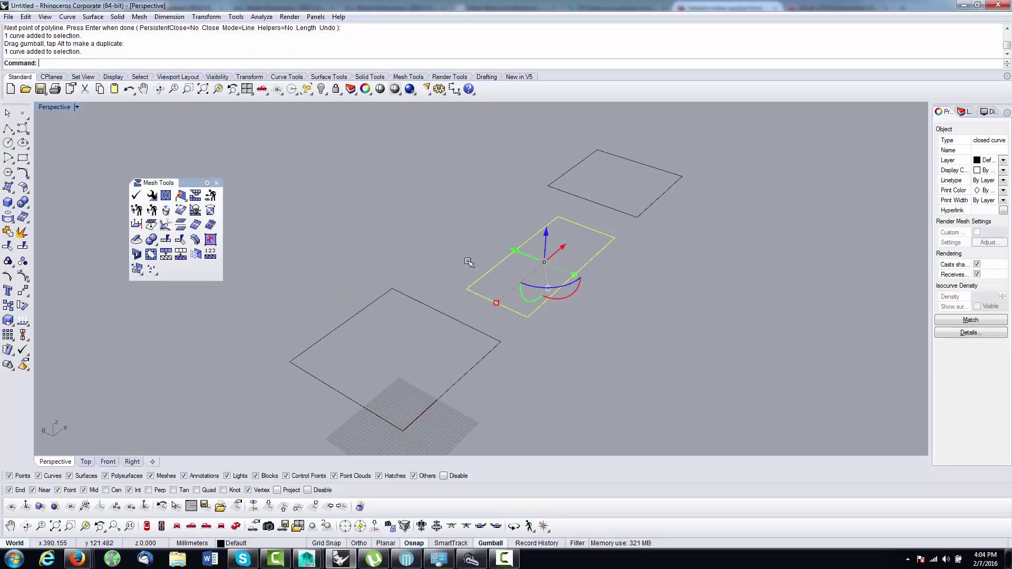
click(577, 278)
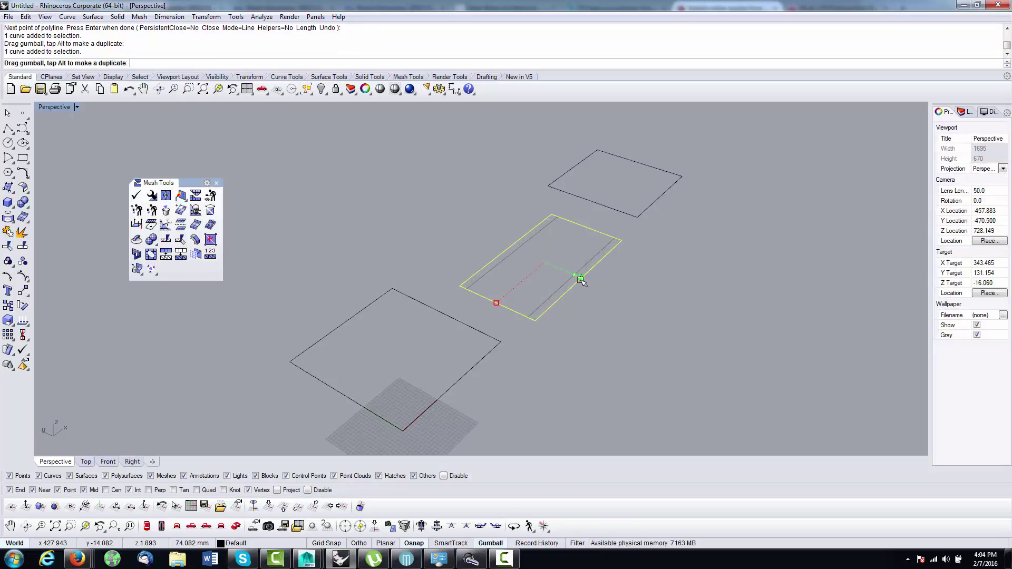
click(581, 280)
text(M)
key(Return)
click(537, 319)
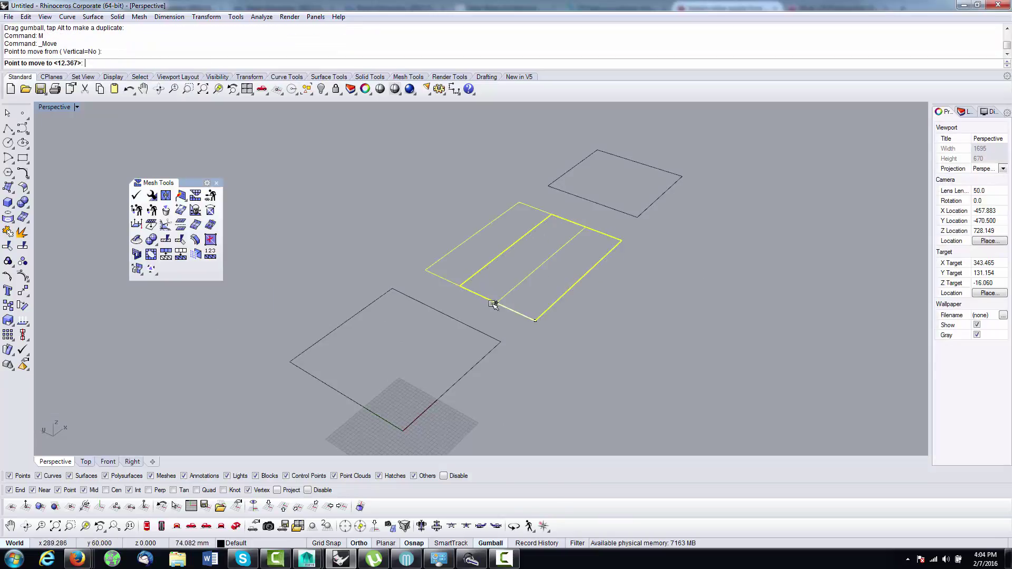
click(528, 317)
mouse_move(619, 352)
right_down()
mouse_move(543, 289)
mouse_move(273, 270)
right_up()
scroll(522, 307, down, 2)
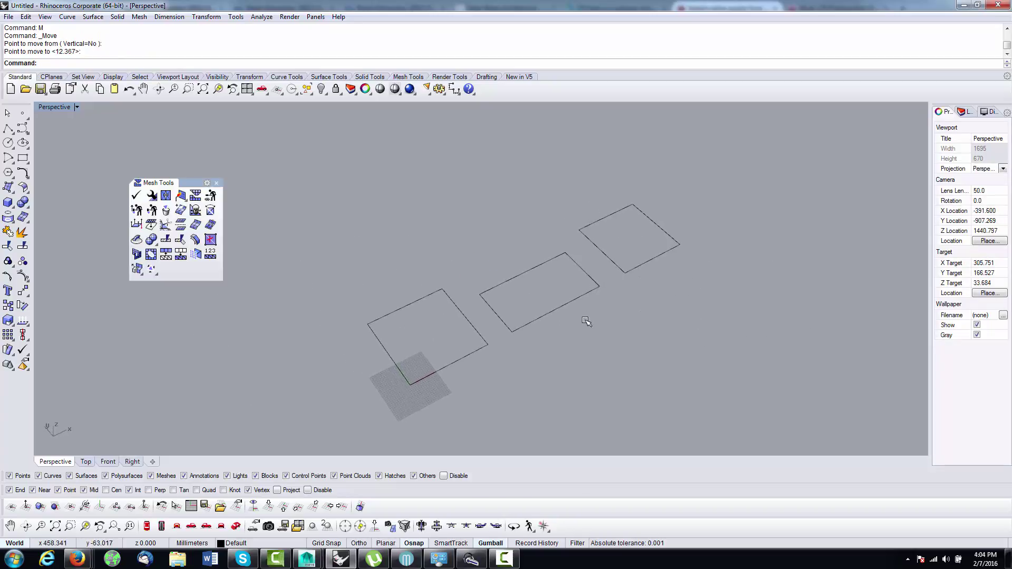
Create solid text labels Ultimake and MakerBot beneath the first two rectangles
click(9, 290)
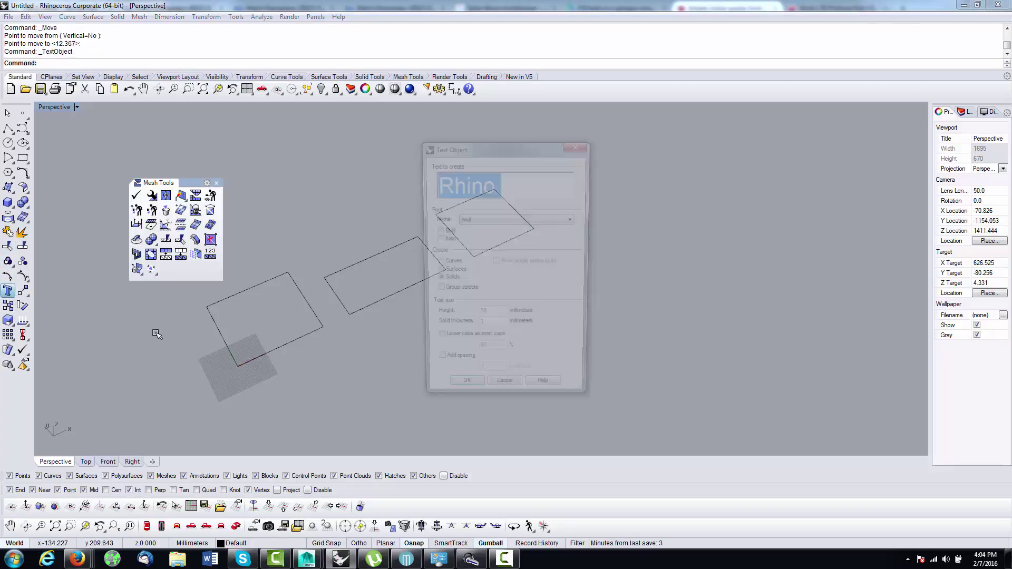
text(UI)
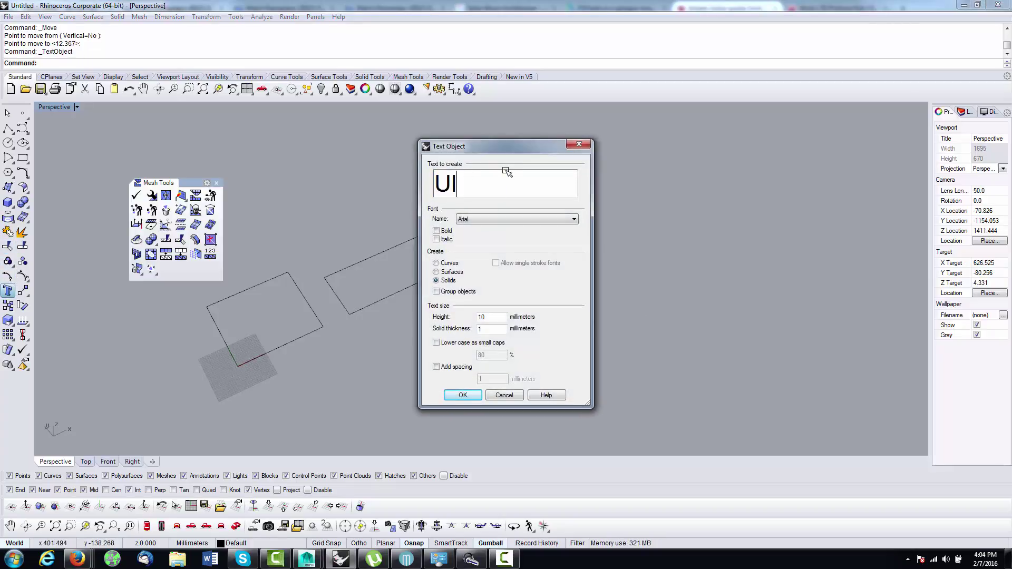
text(e)
key(Return)
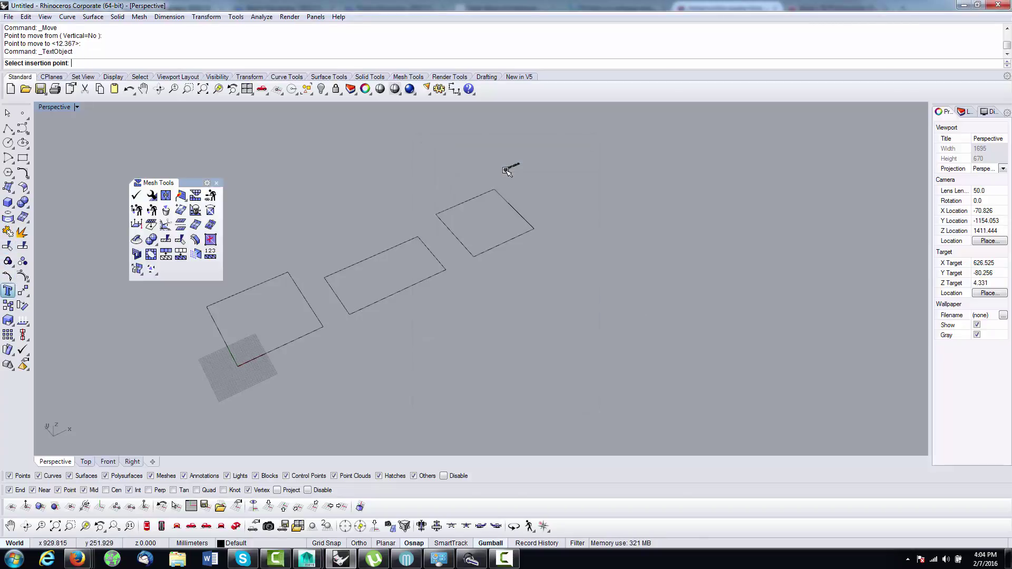
click(256, 373)
right_click(361, 354)
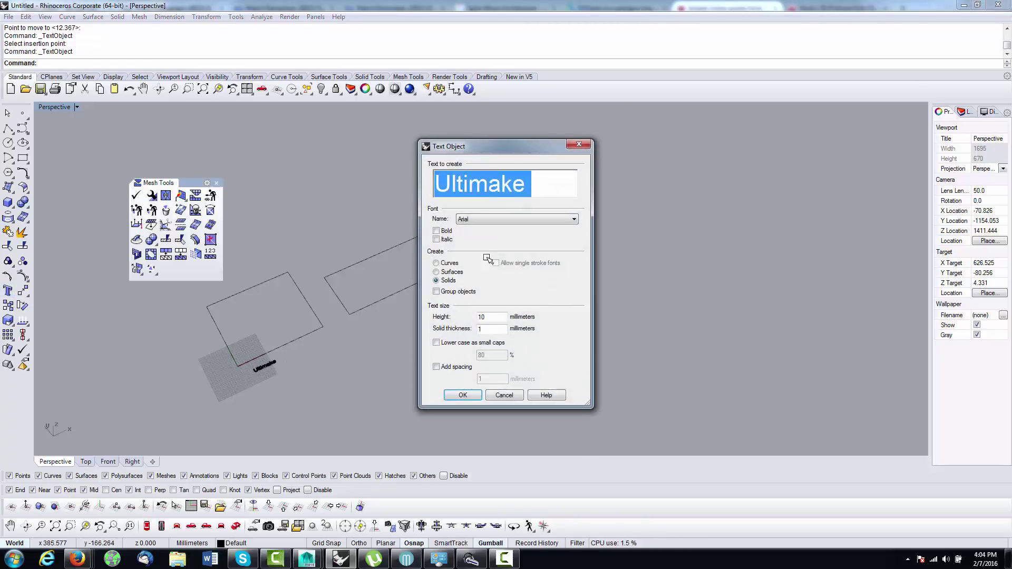
text(MakerBot)
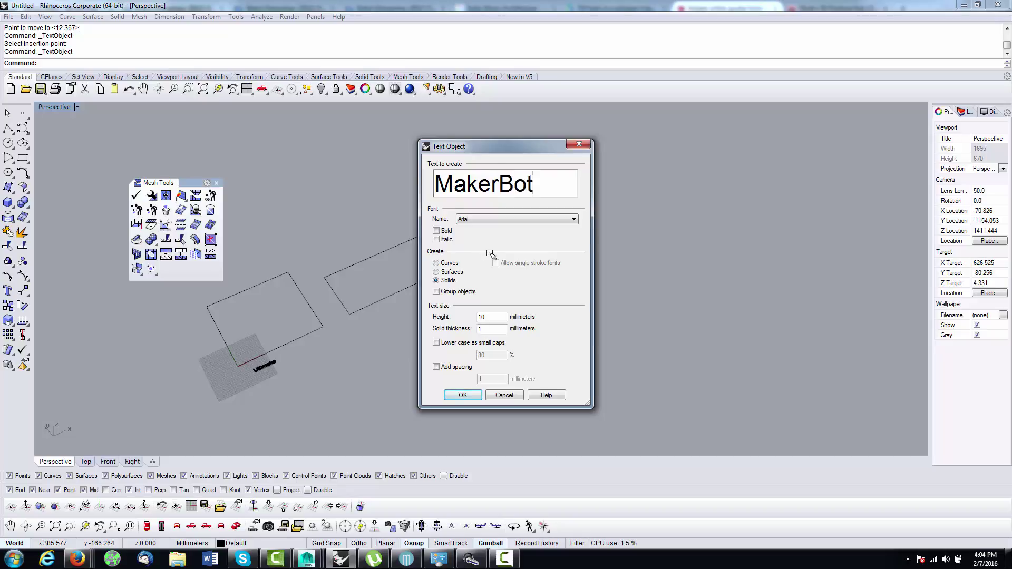
key(Return)
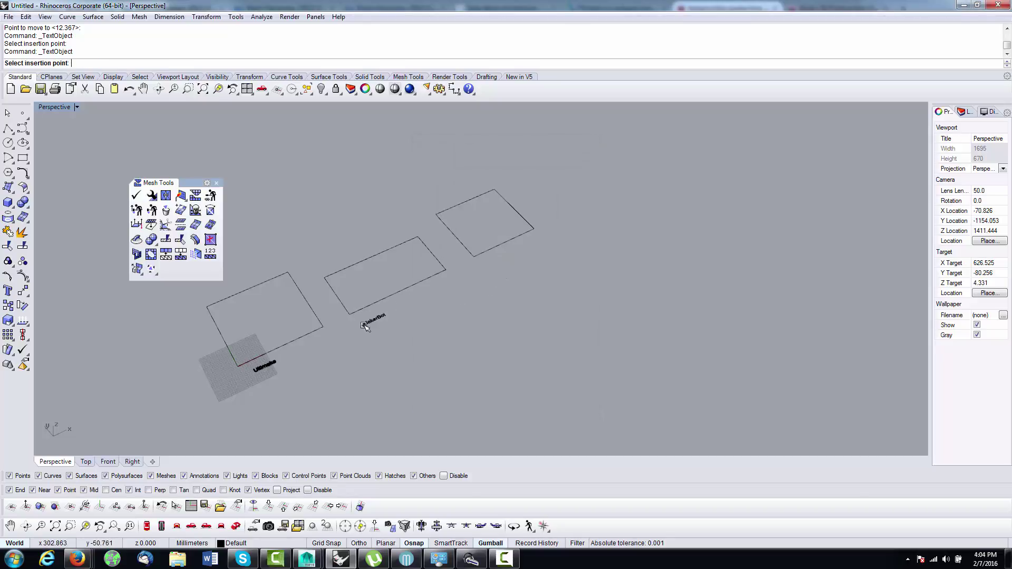
click(364, 325)
Add the DaVinci solid text label beneath the third rectangle
right_click(448, 295)
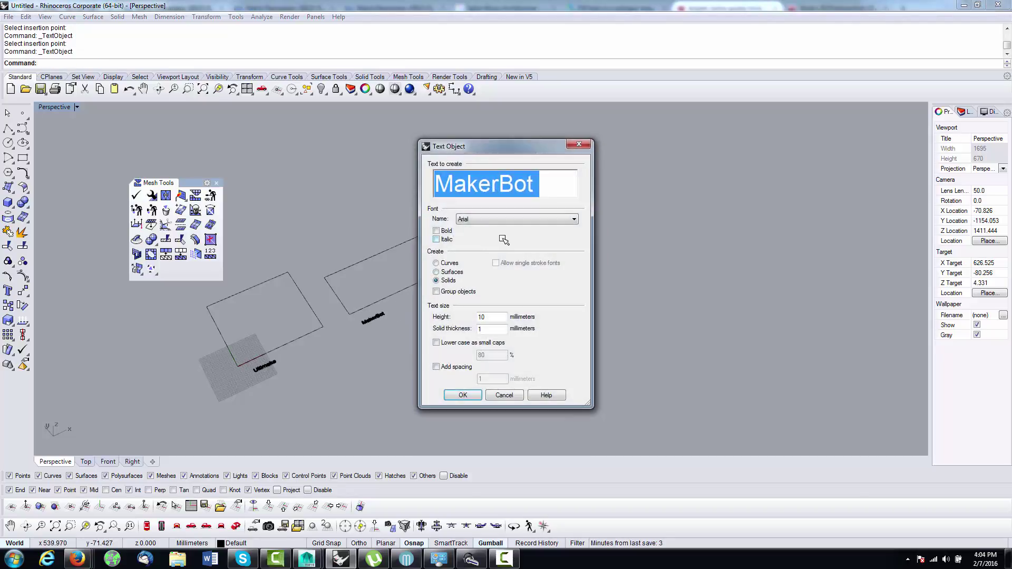
text(DaVa)
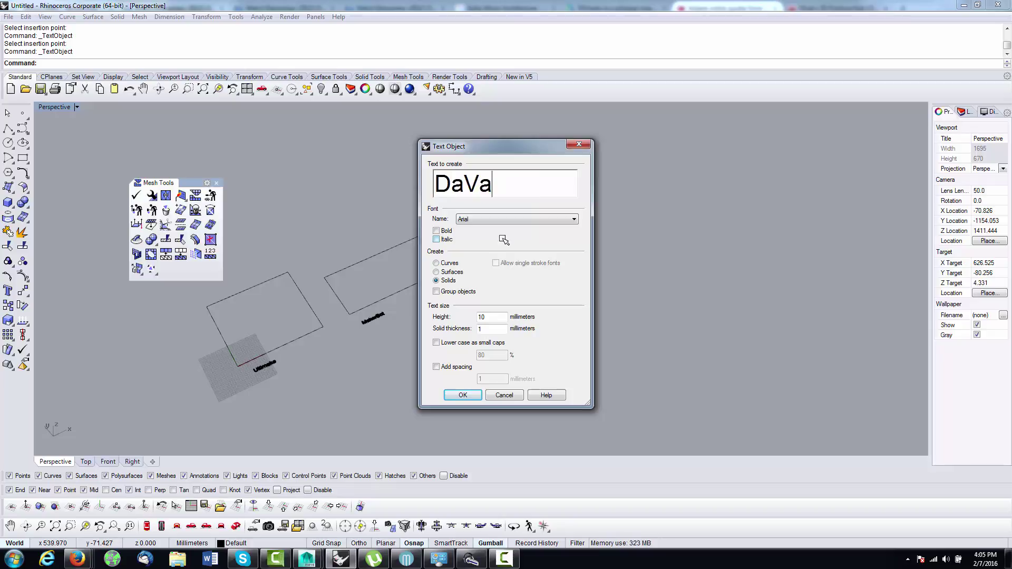
text(i)
key(Return)
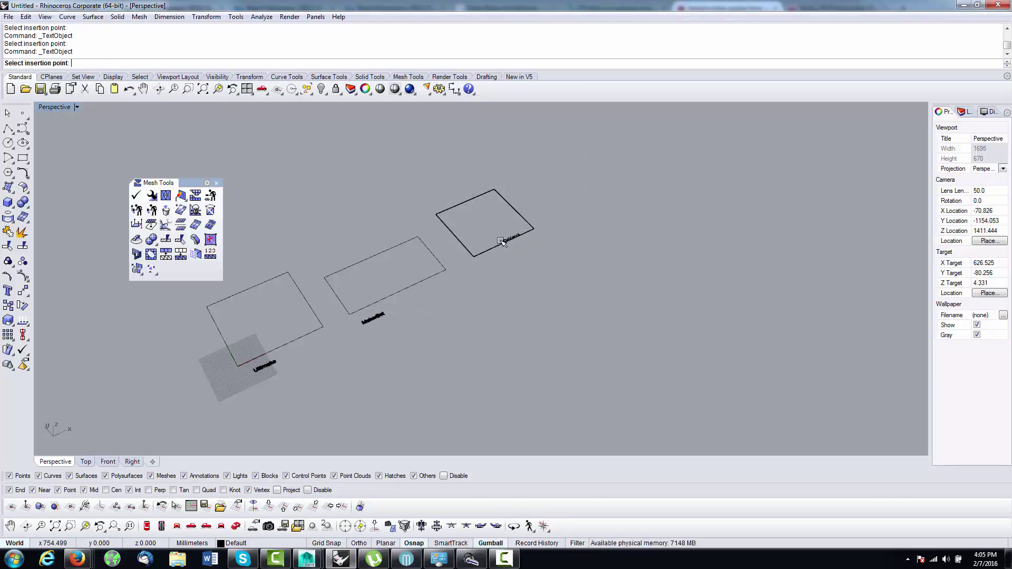
scroll(491, 266, up, 3)
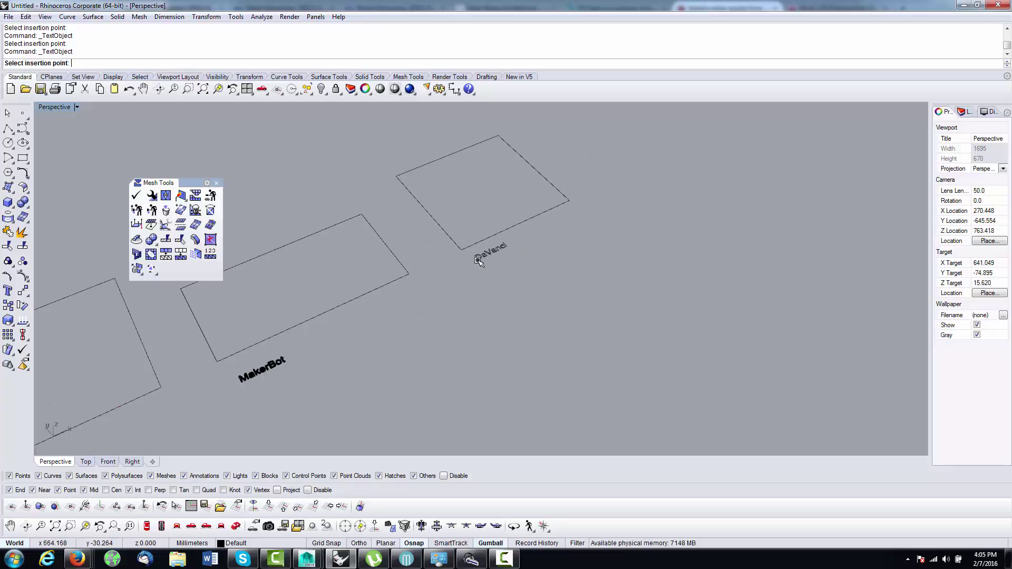
click(453, 261)
scroll(372, 255, down, 2)
mouse_move(372, 254)
right_down()
mouse_move(449, 256)
mouse_move(436, 246)
right_up()
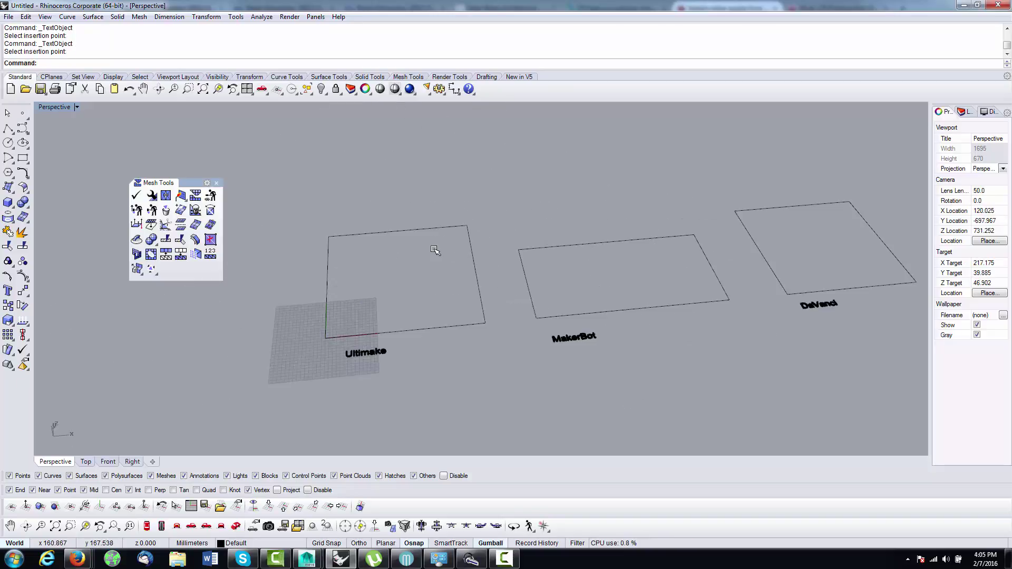
Import the hippo OBJ from euroQuirk/01_school/UTA/01studio411-20.01.2016/02_capture
right_click(25, 90)
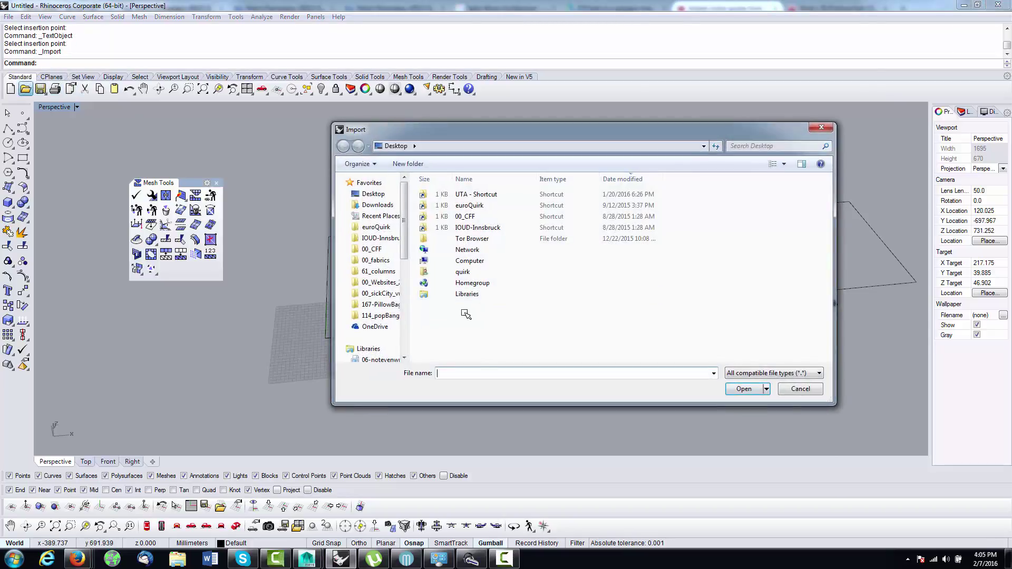
drag(406, 224, 406, 224)
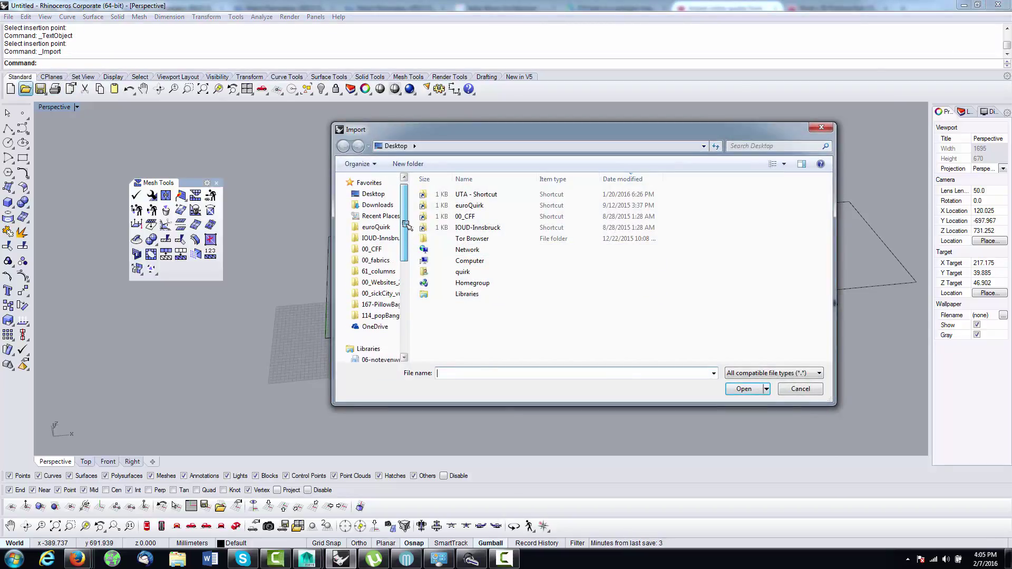
click(388, 228)
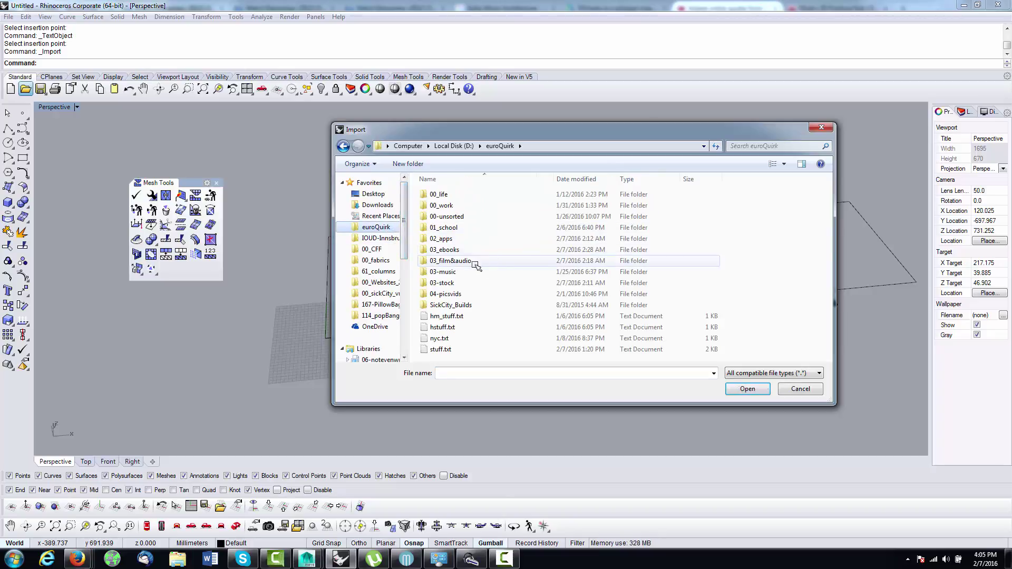
double_click(463, 283)
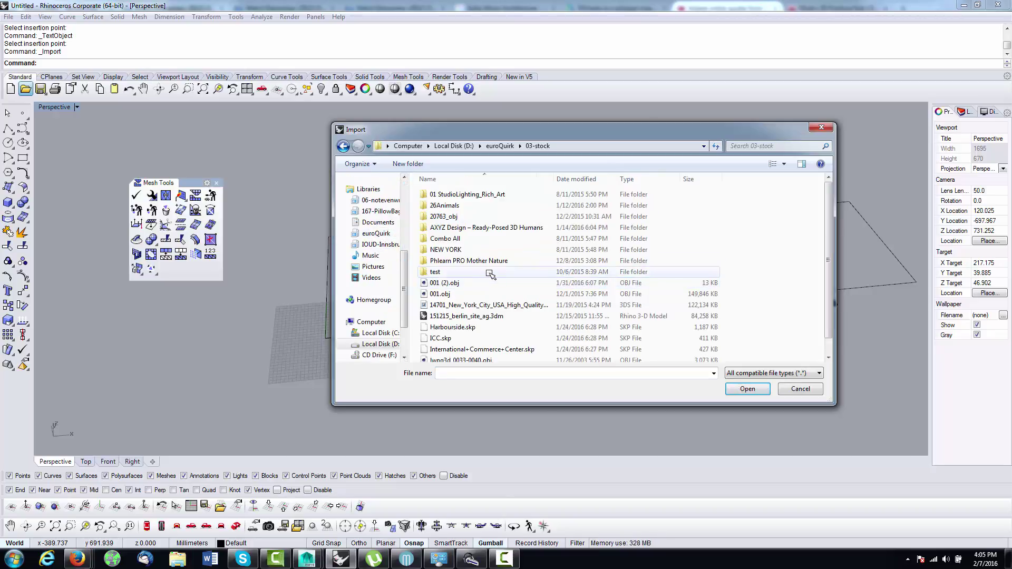
scroll(475, 245, down, 1)
scroll(468, 247, up, 1)
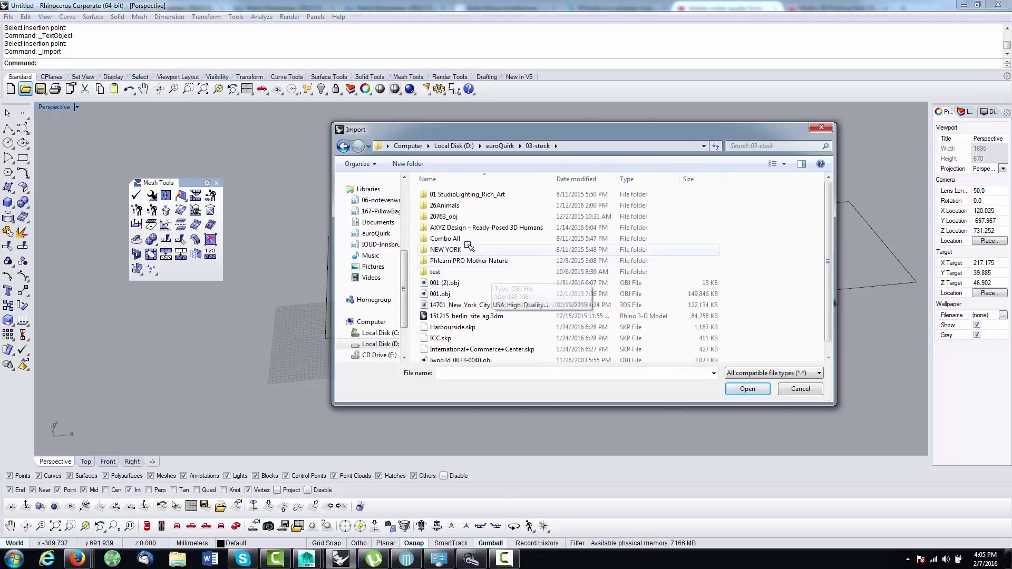
click(500, 146)
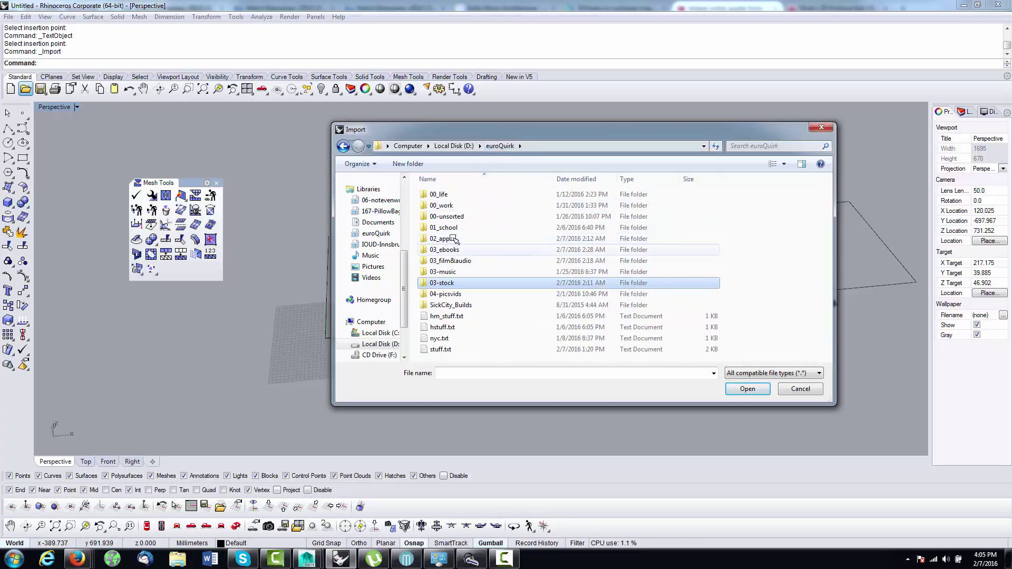
click(456, 227)
double_click(457, 228)
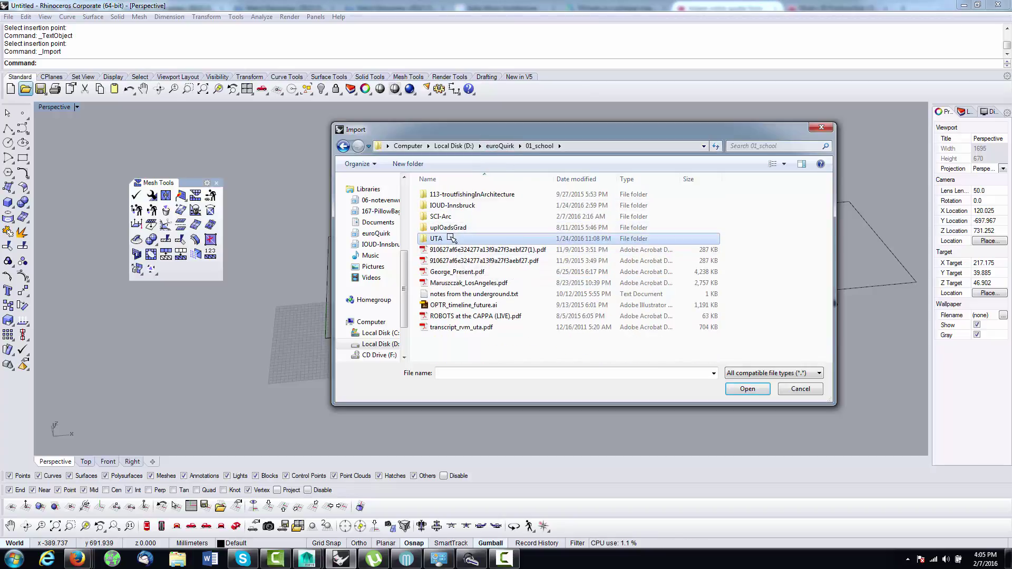
double_click(457, 239)
double_click(457, 219)
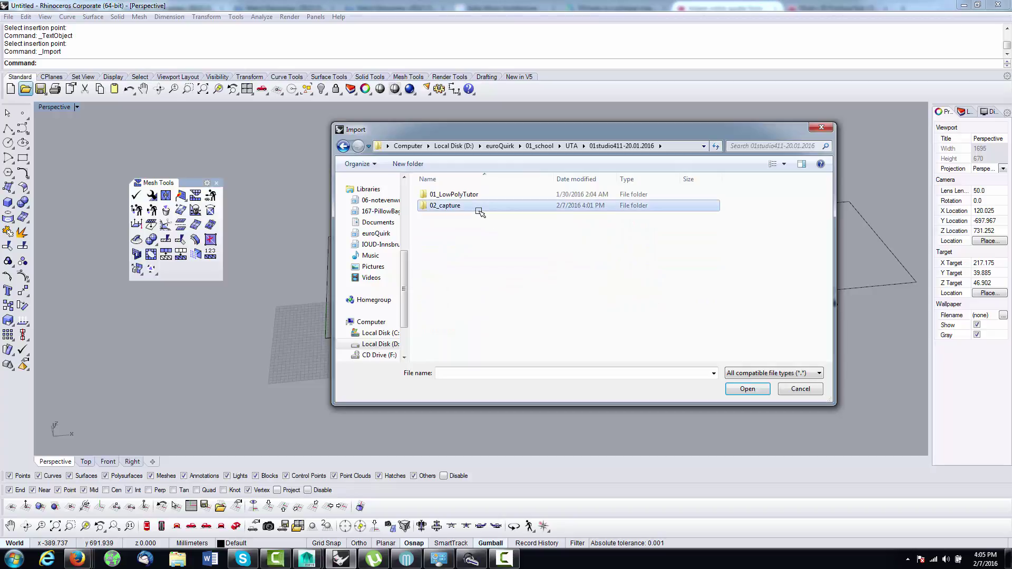
double_click(501, 218)
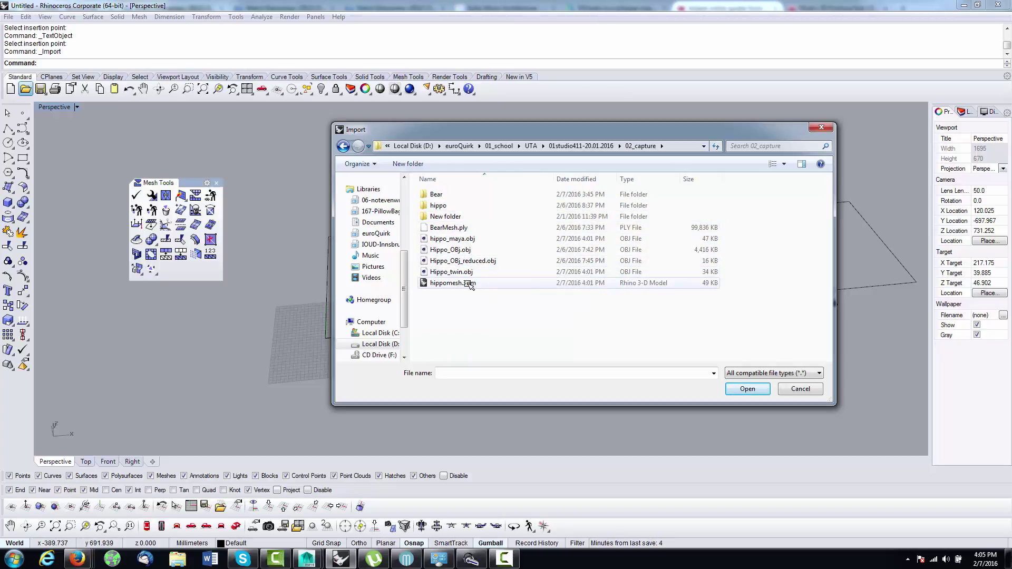
double_click(471, 273)
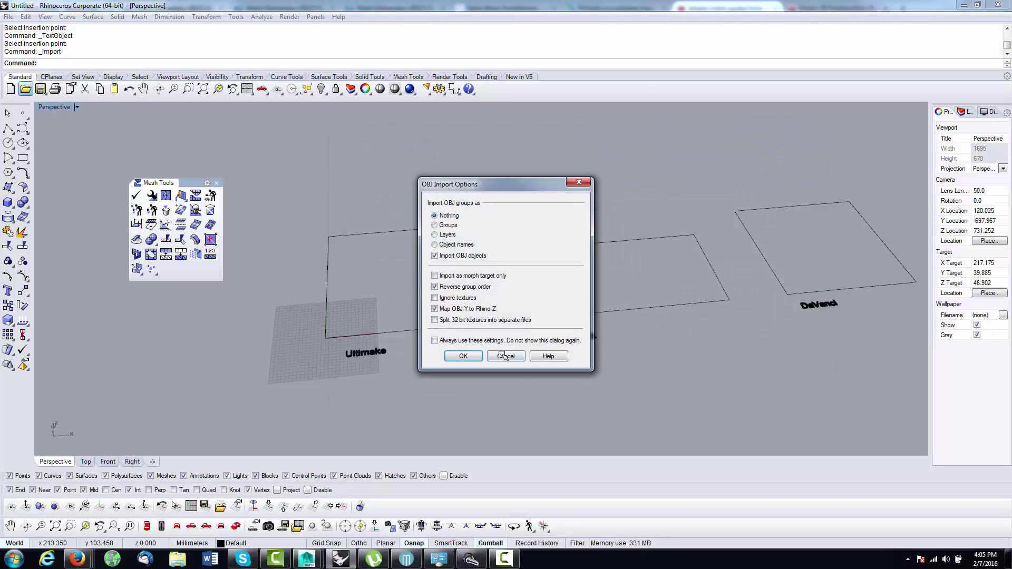
Import the Hippo_twin mesh, move it off the Ultimaker frame, and switch to Top view
click(464, 357)
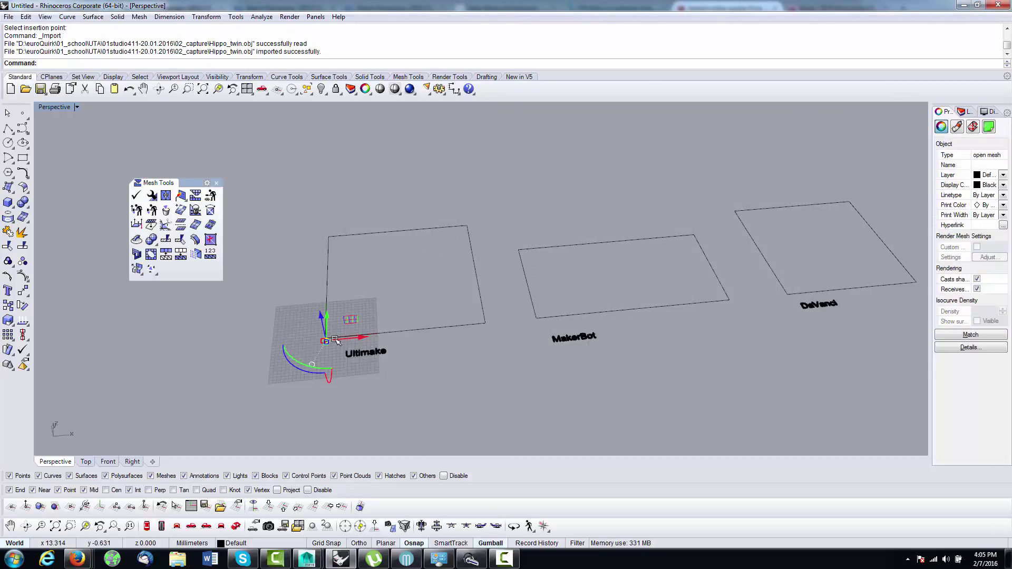
scroll(316, 306, up, 3)
scroll(323, 303, up, 2)
drag(336, 290, 573, 180)
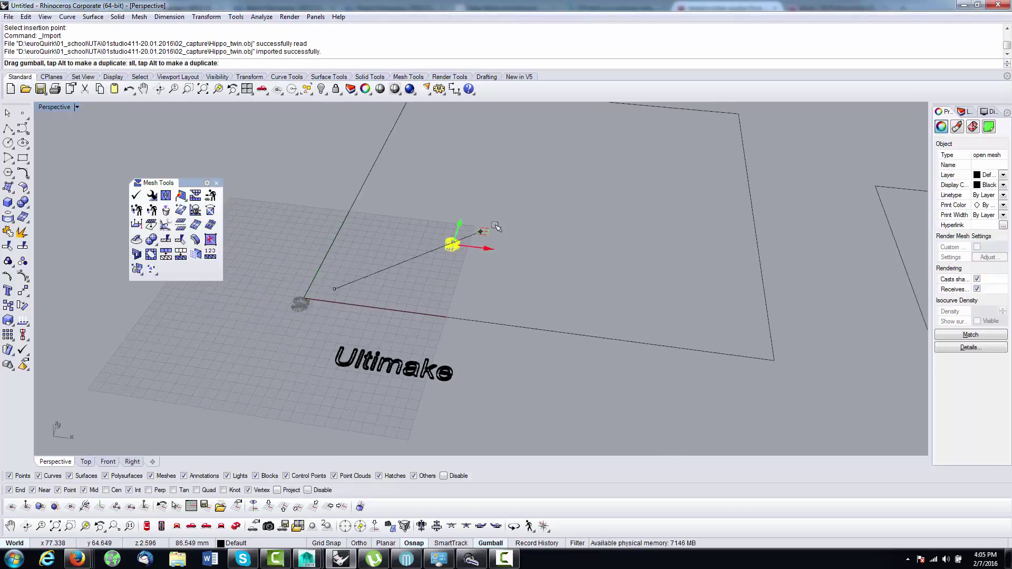
right_drag(569, 242, 635, 232)
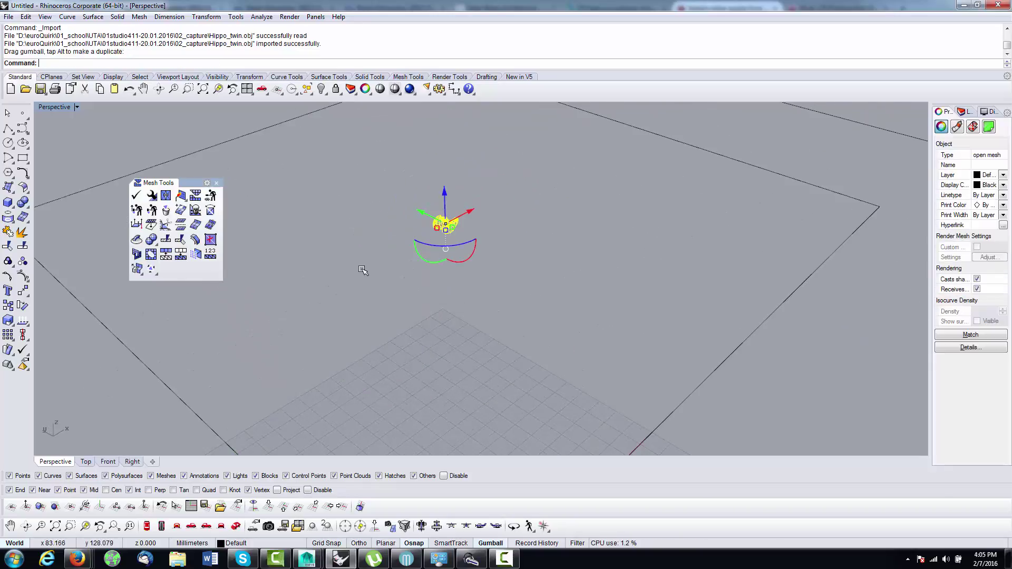
click(146, 527)
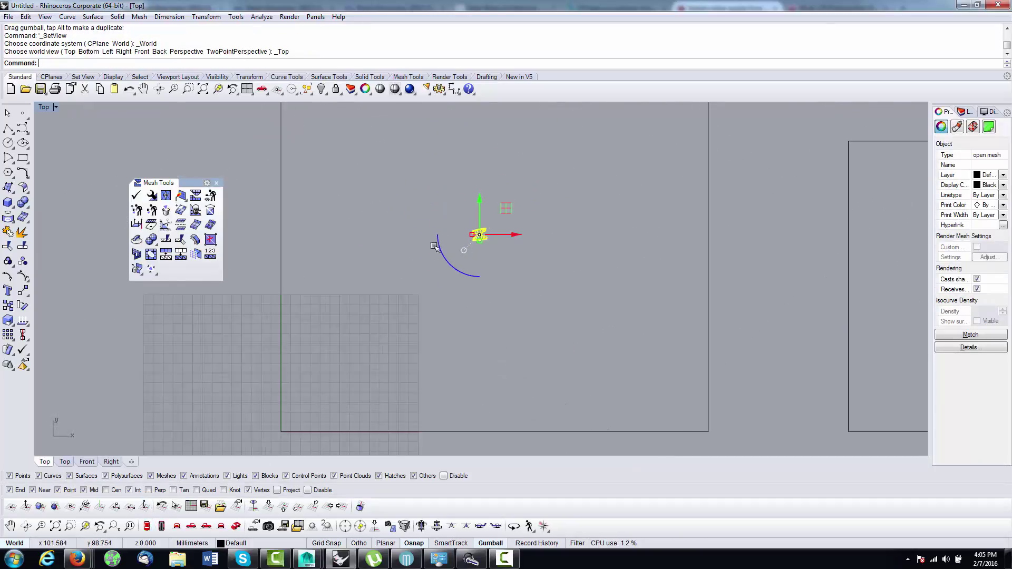
scroll(247, 271, down, 4)
Scale the hippo mesh up using an origin and two reference points
click(8, 320)
scroll(390, 259, up, 3)
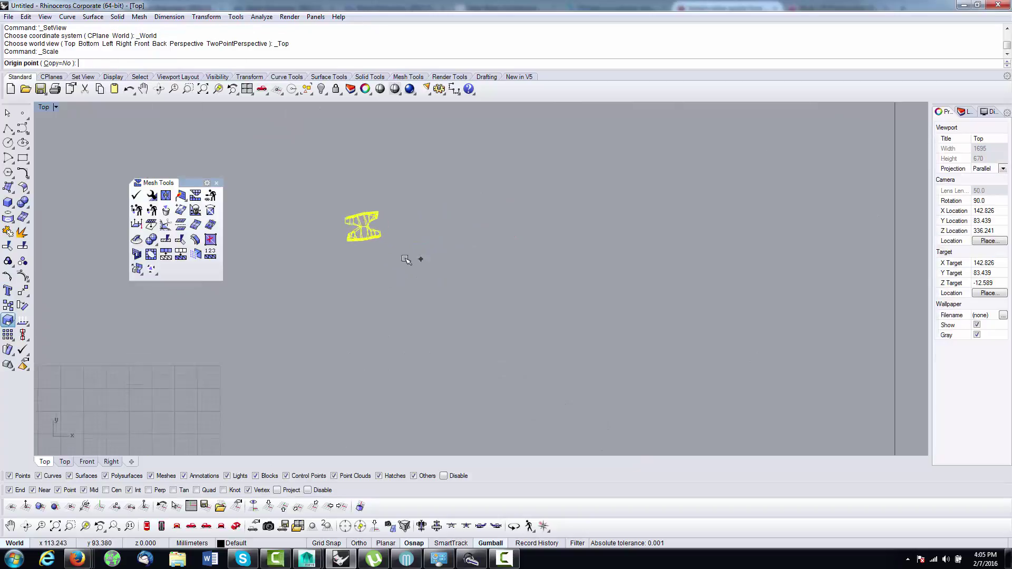
scroll(331, 252, up, 2)
click(329, 250)
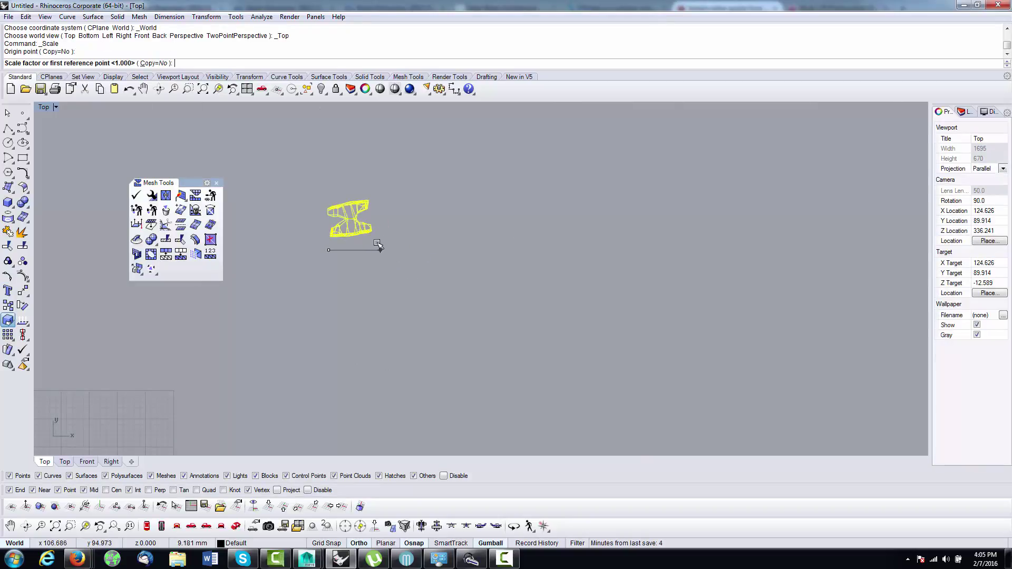
click(374, 249)
scroll(440, 251, up, 2)
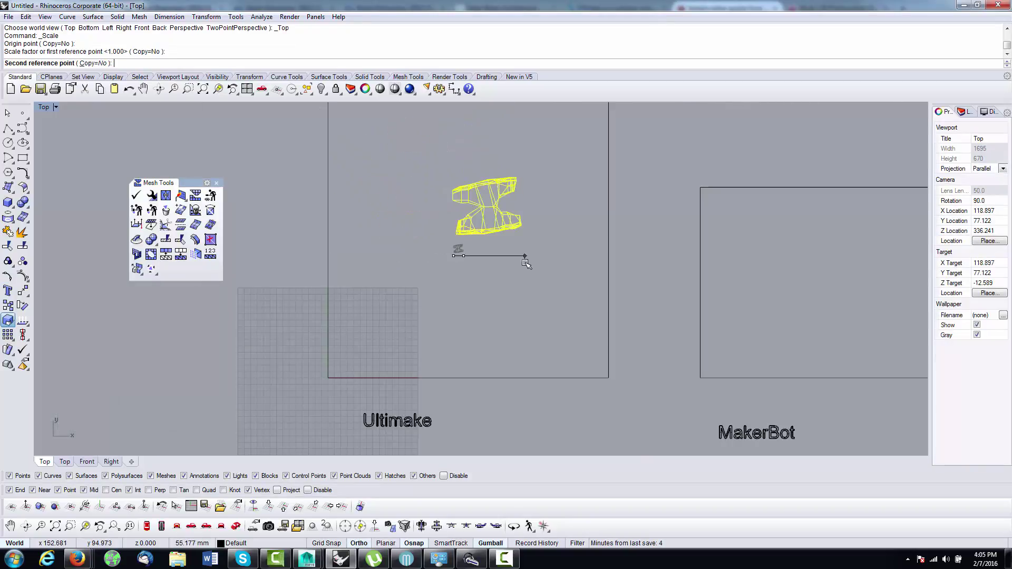
click(453, 277)
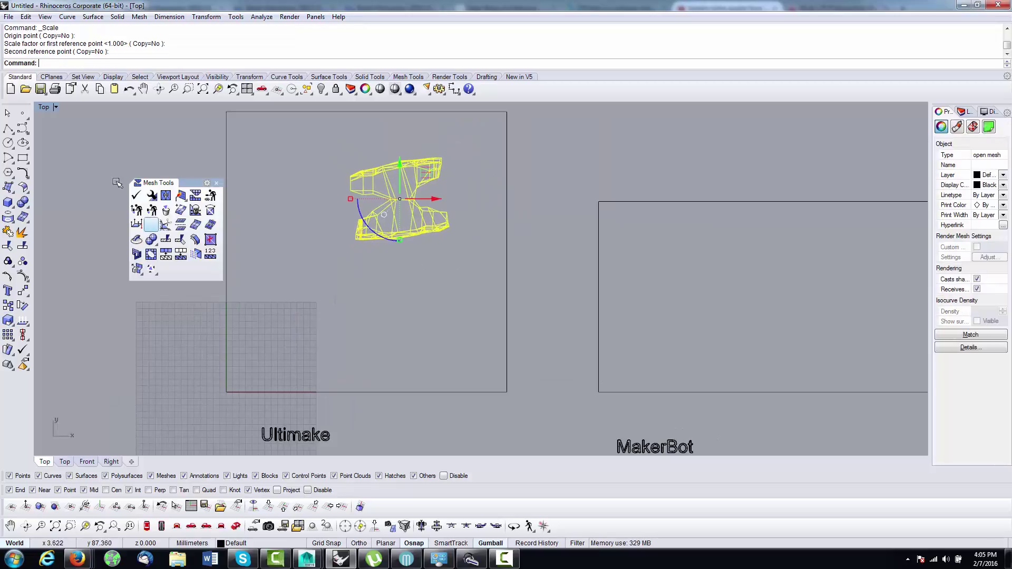
Draw a closed square polyline with 4-inch sides using Ortho
click(8, 127)
right_drag(264, 220, 452, 253)
click(447, 303)
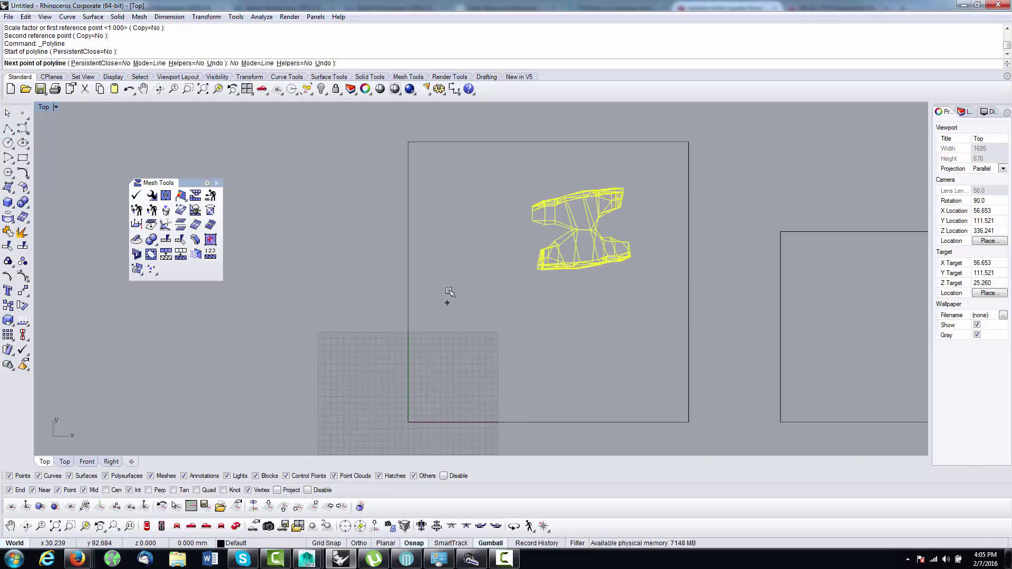
key(F8)
text(")
key(Return)
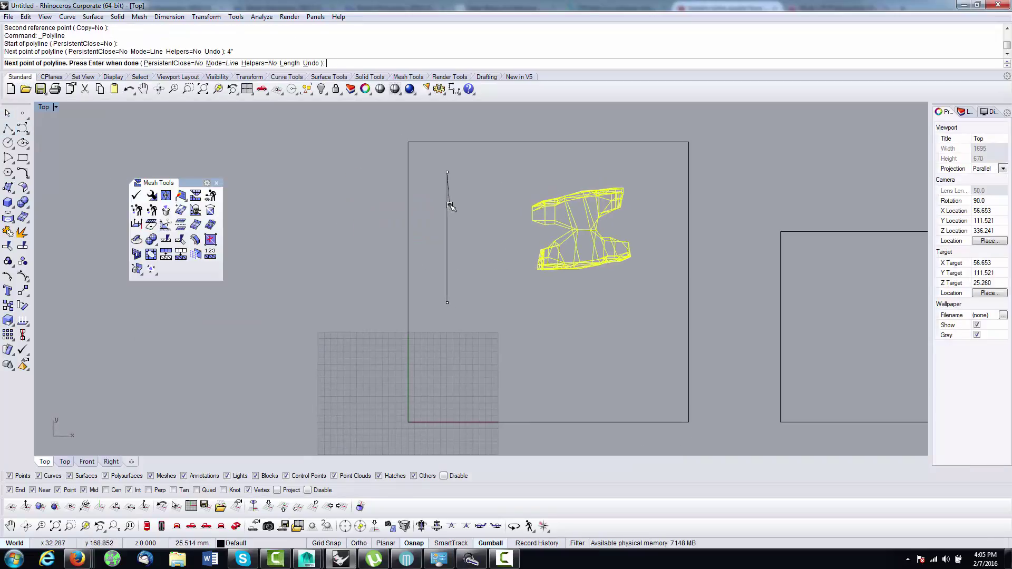
key(F8)
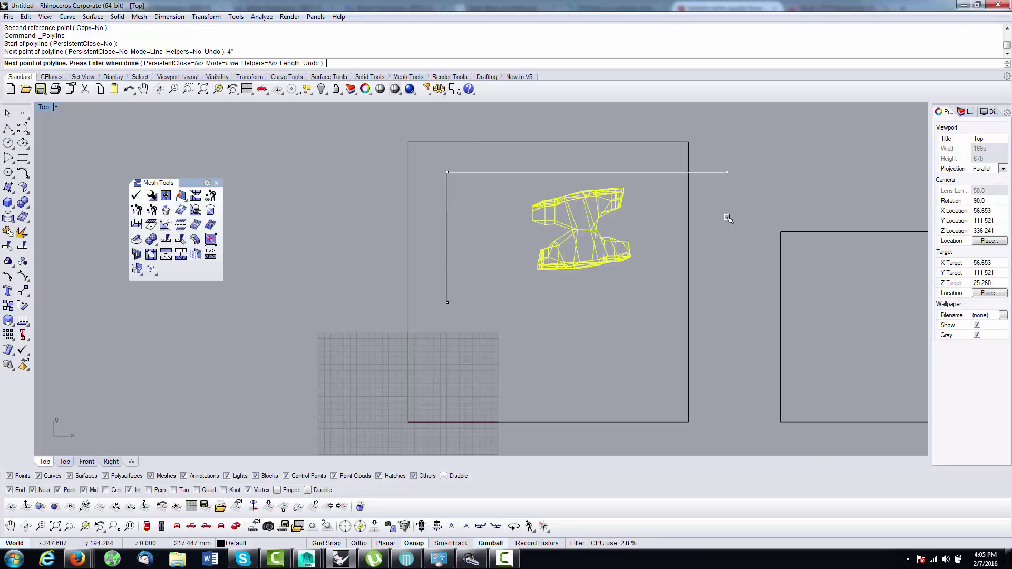
text(4")
key(Return)
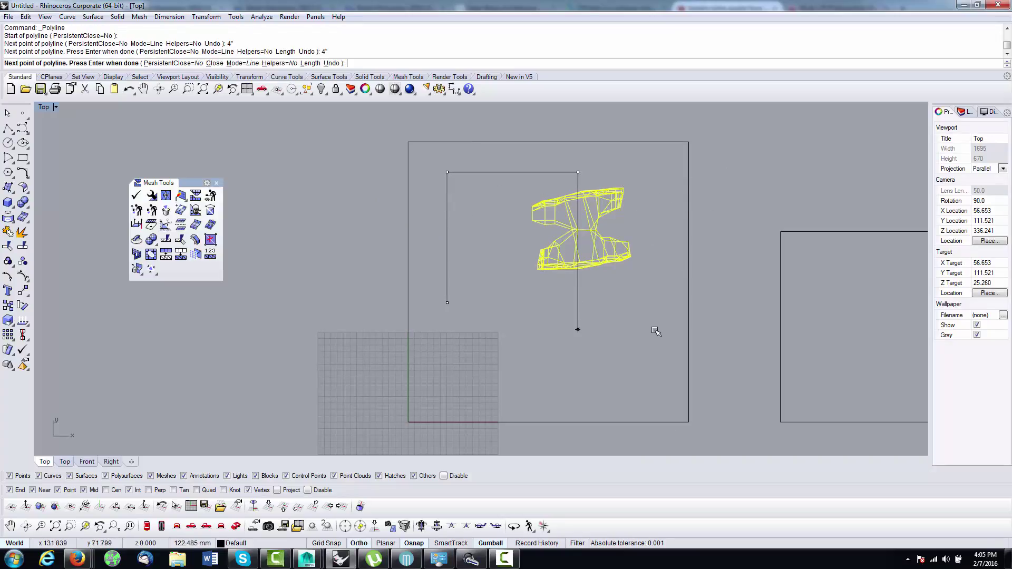
click(448, 304)
Move the square left of the Ultimake outline and place the hippo mesh on it
click(447, 302)
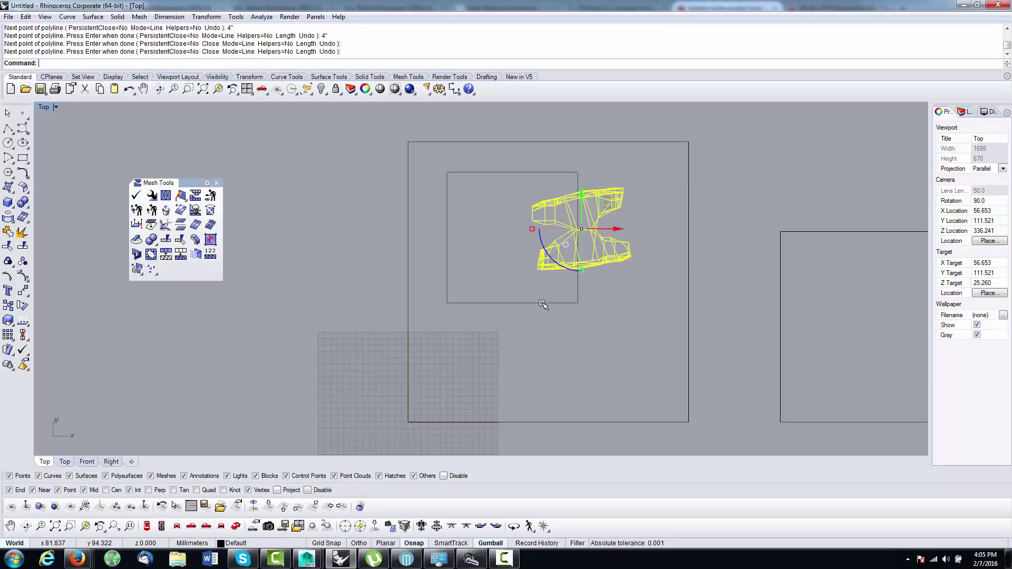
scroll(543, 304, down, 6)
click(516, 302)
drag(517, 302, 349, 302)
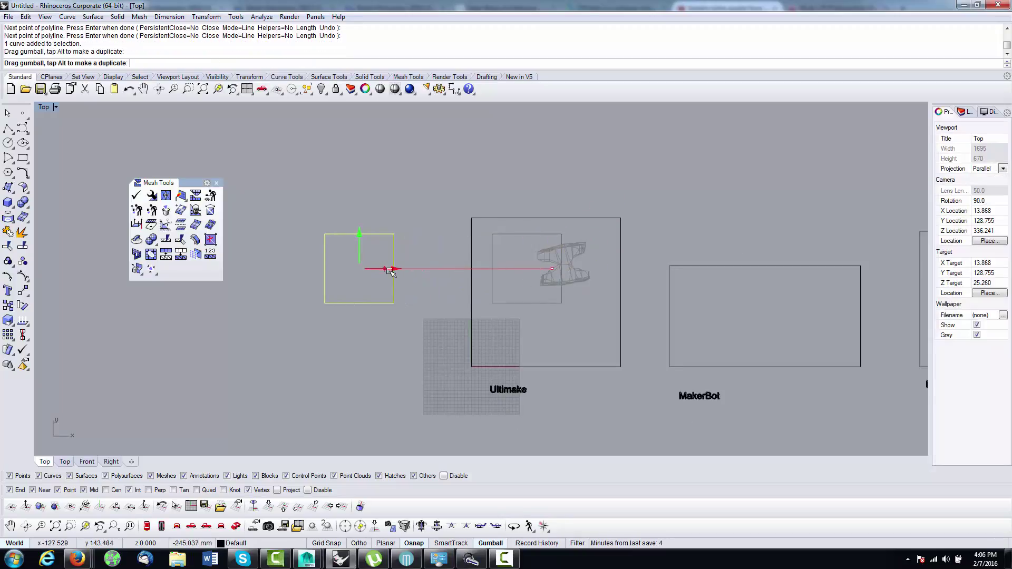
mouse_move(452, 344)
right_down()
mouse_move(460, 354)
mouse_move(534, 335)
right_up()
click(220, 507)
click(576, 256)
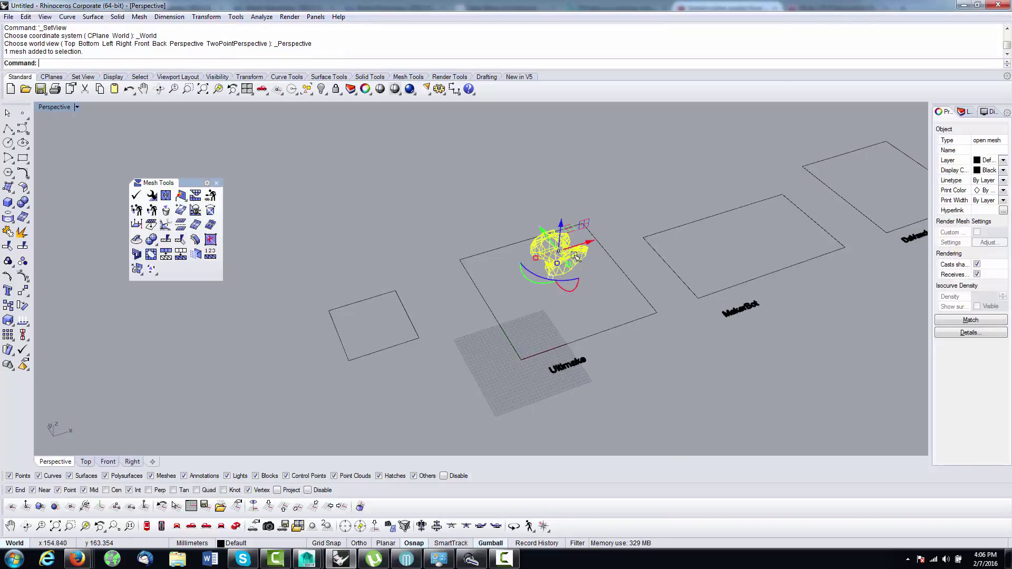
drag(575, 257, 404, 297)
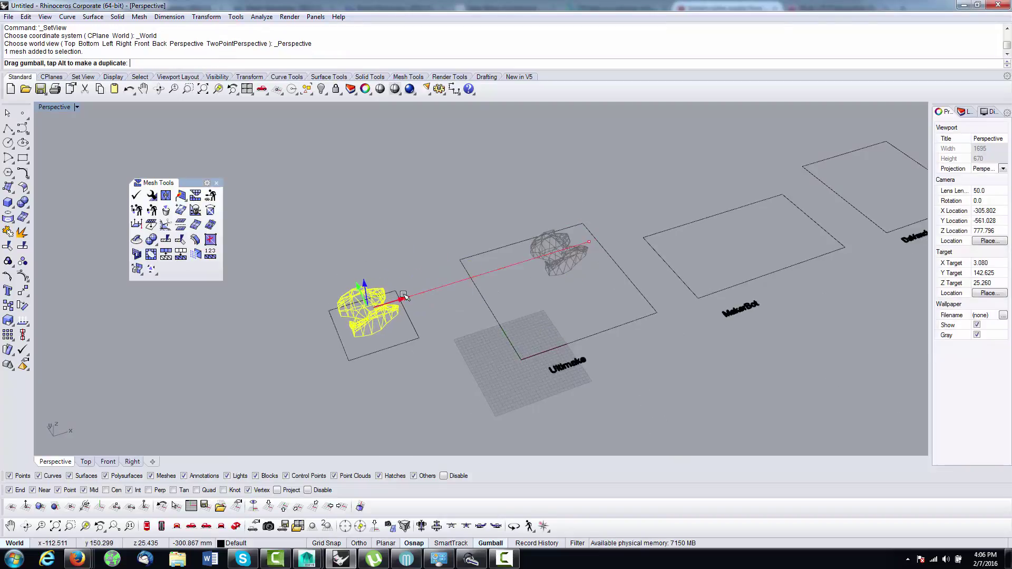
scroll(403, 311, up, 3)
scroll(402, 326, up, 3)
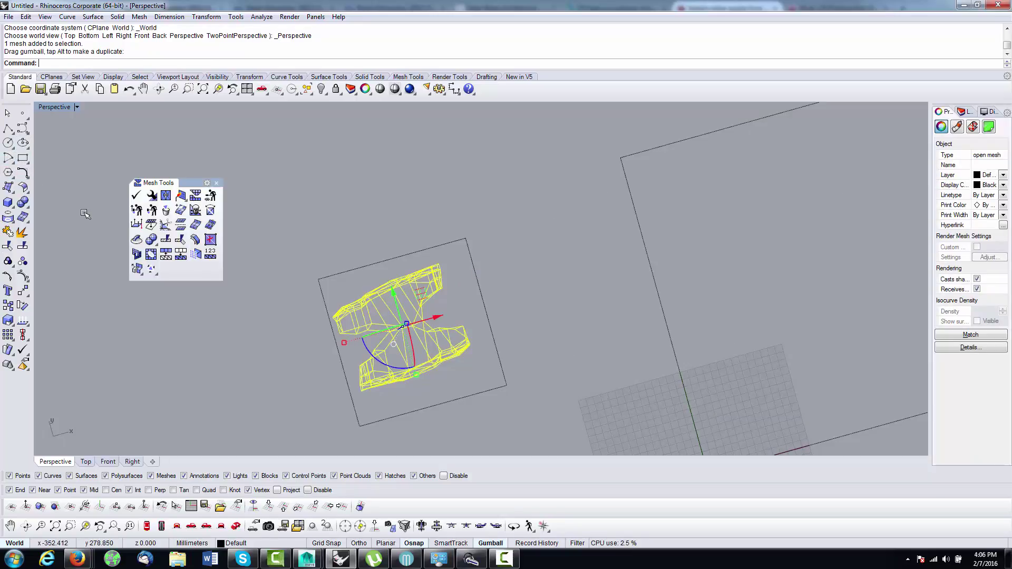
text(Of)
Offset the 4-inch square 3/4 inch inward
key(Return)
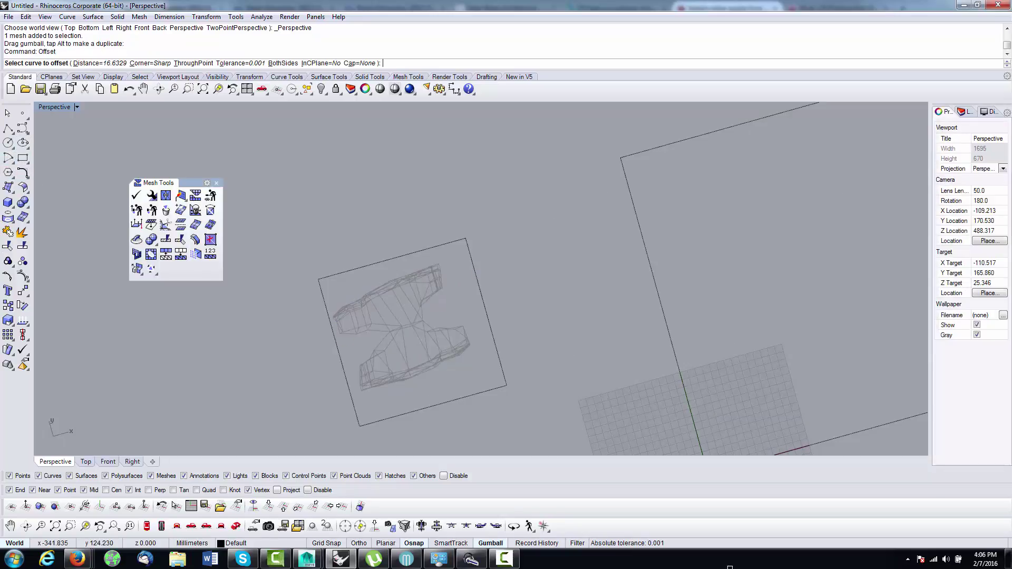
text(d)
key(Return)
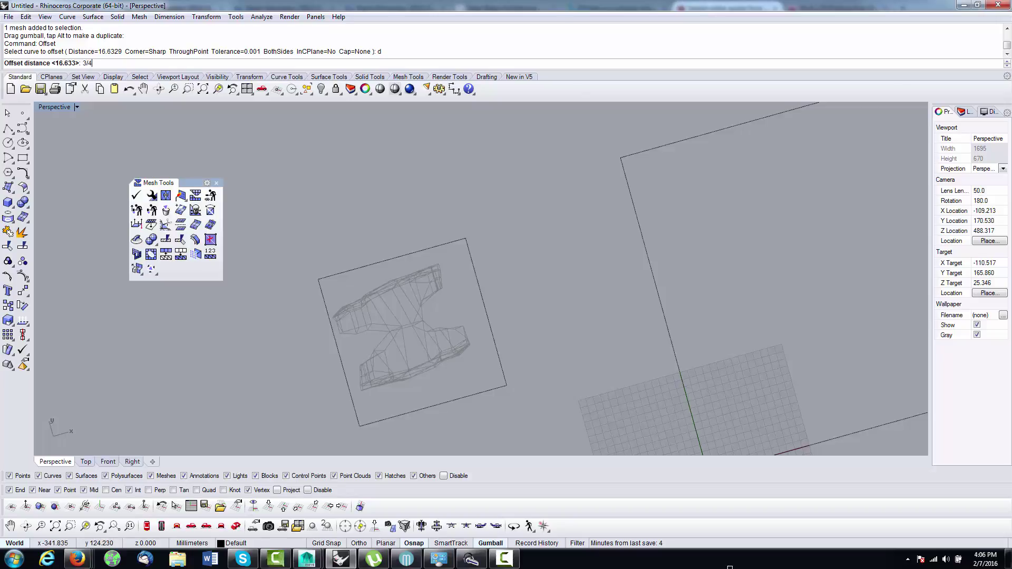
text(")
key(Return)
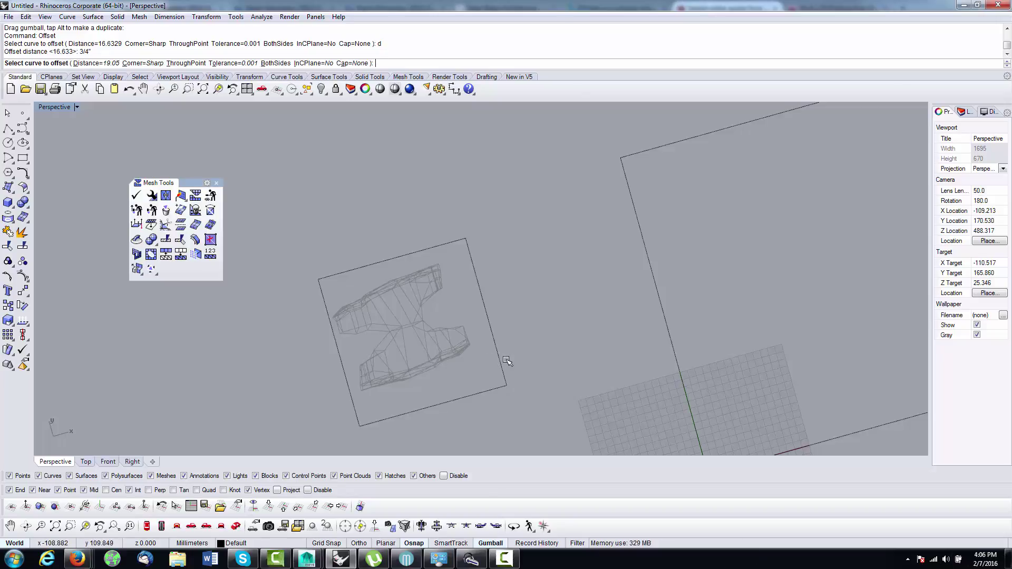
click(505, 362)
click(483, 305)
mouse_move(520, 273)
shift+right_down()
mouse_move(537, 236)
mouse_move(472, 300)
shift+right_up()
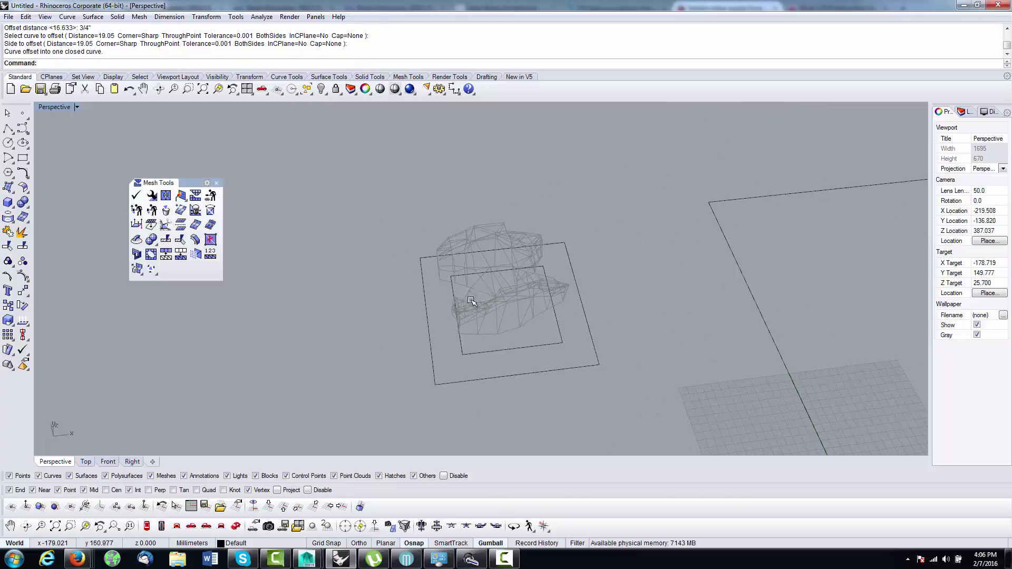
Delete the 3/4-inch inner offset outline
click(462, 315)
click(9, 320)
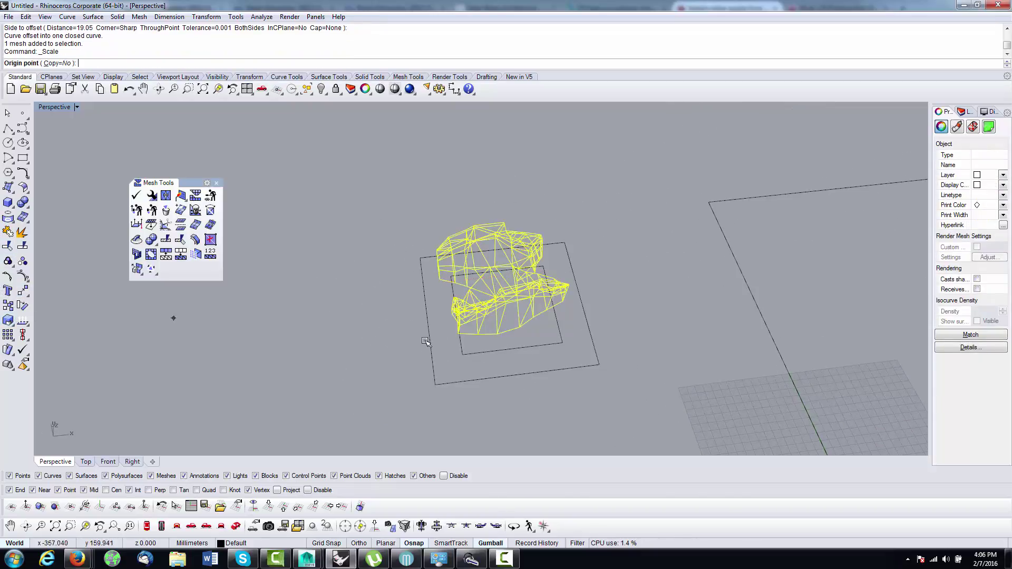
mouse_move(520, 360)
right_down()
mouse_move(497, 384)
mouse_move(507, 360)
right_up()
key(Escape)
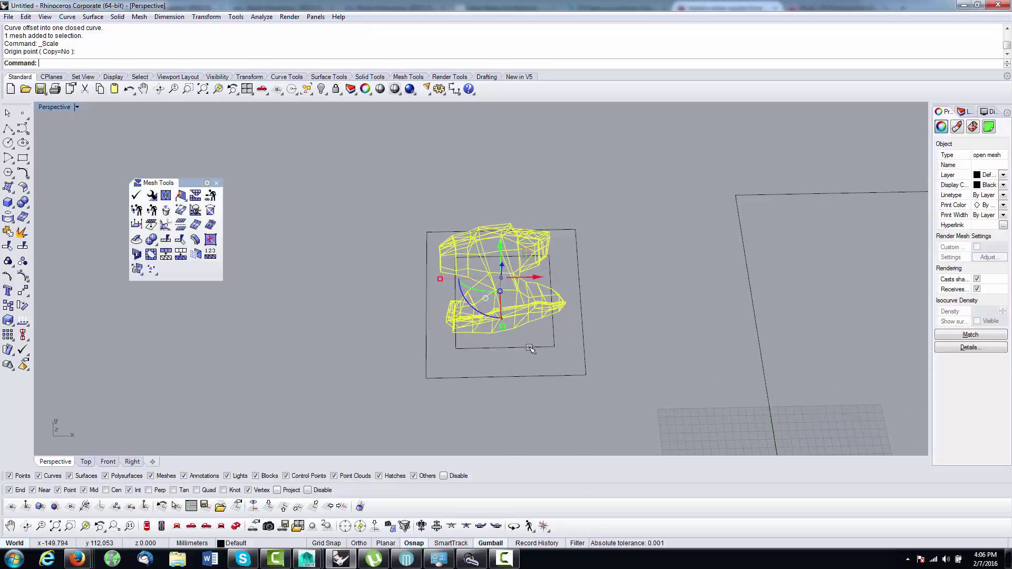
click(532, 346)
key(Delete)
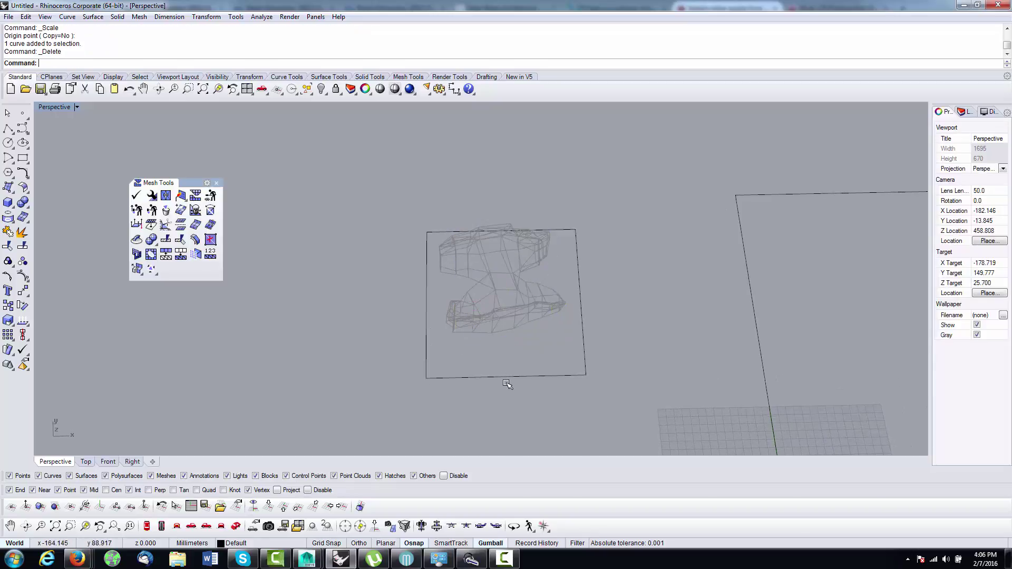
text(Of)
Offset the square 0.5 inch inward and switch to the Top view
key(Return)
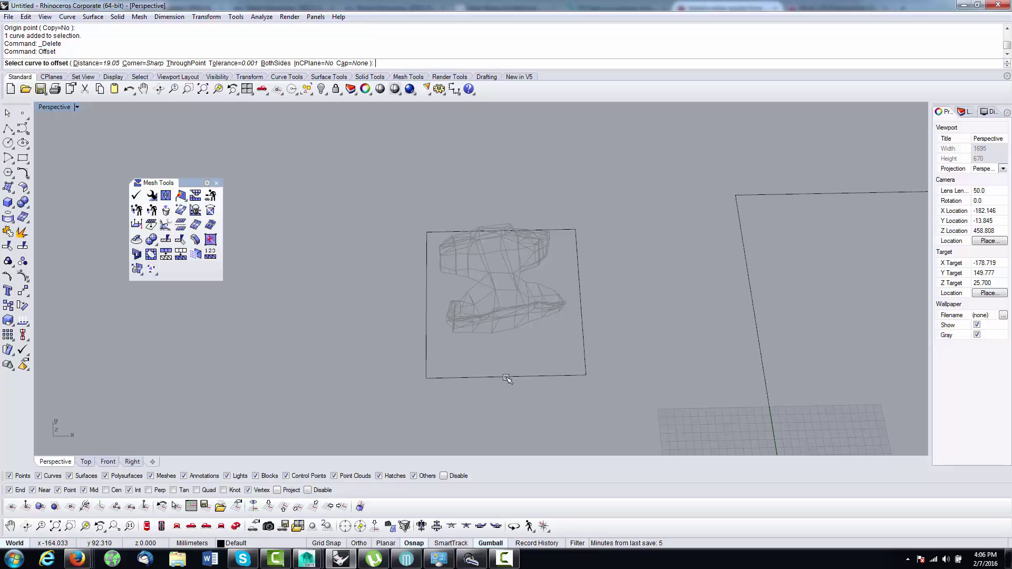
text(d)
key(Return)
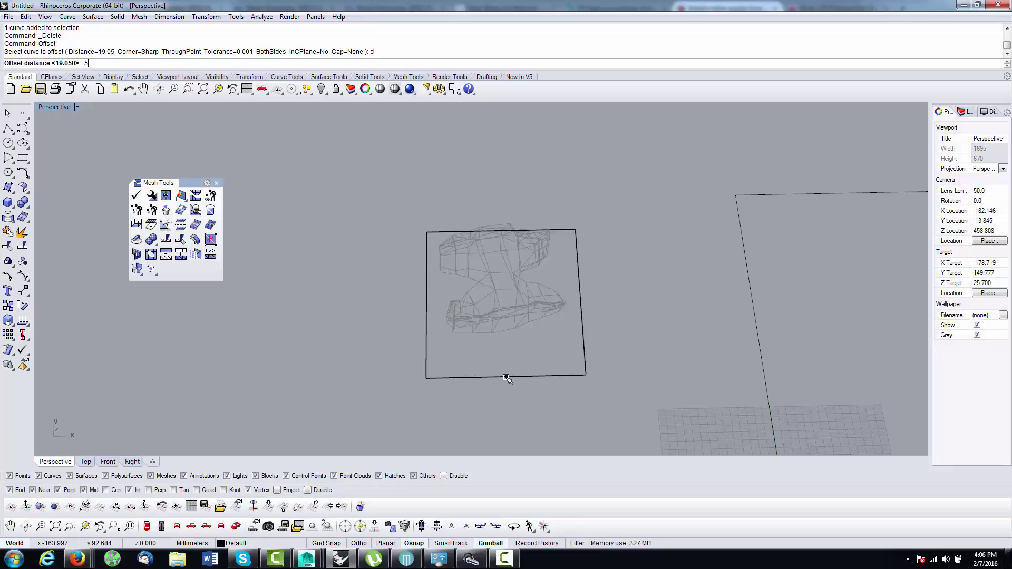
key(Return)
click(500, 366)
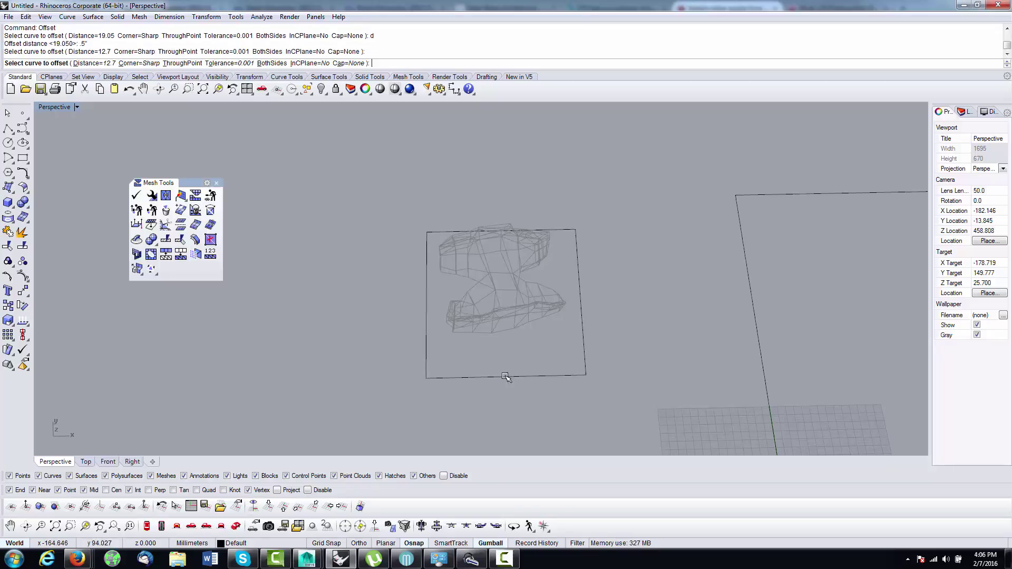
click(501, 326)
click(502, 289)
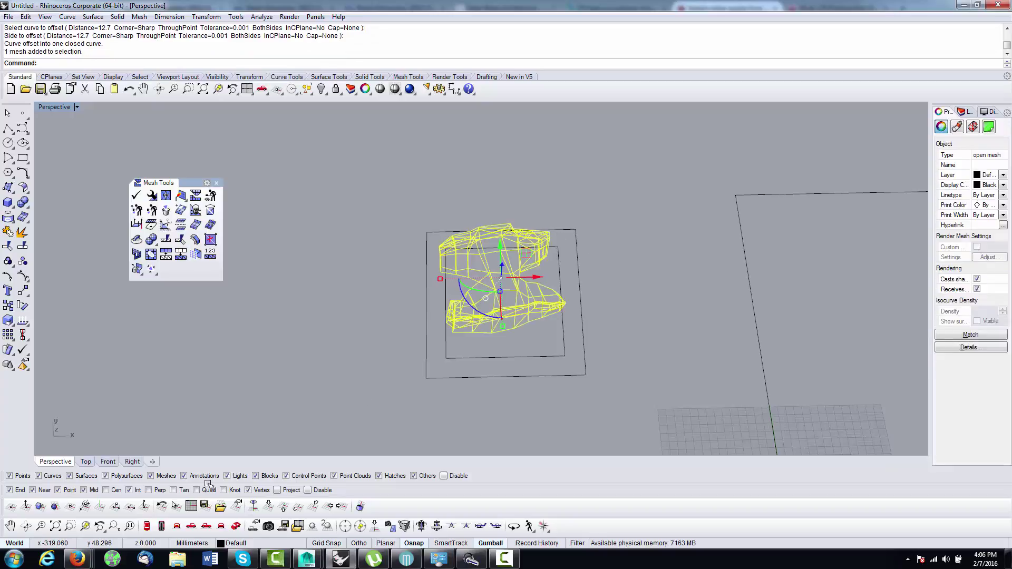
click(146, 526)
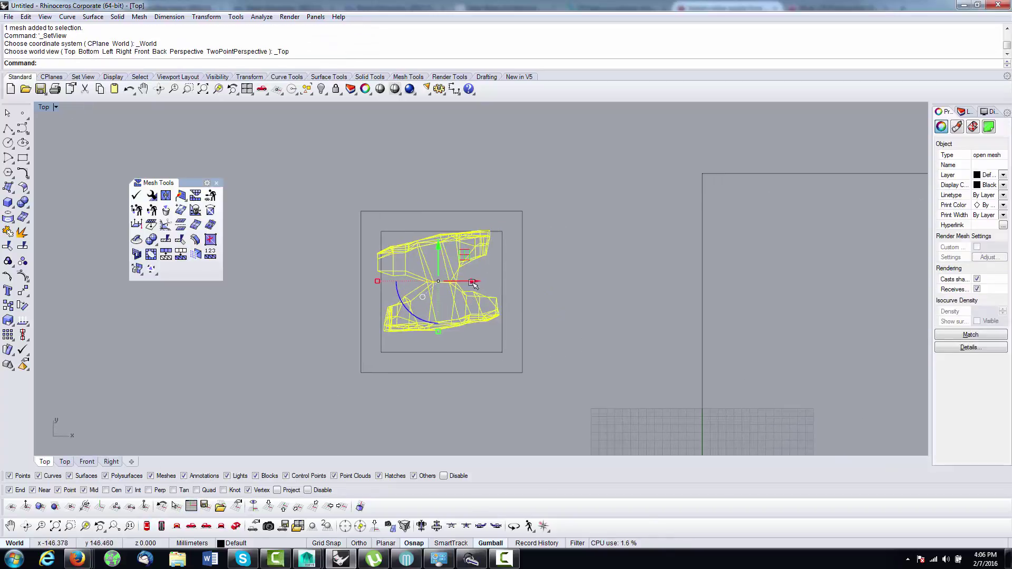
Scale the hippo mesh down about its centre to fit the inner outline
drag(473, 281, 466, 265)
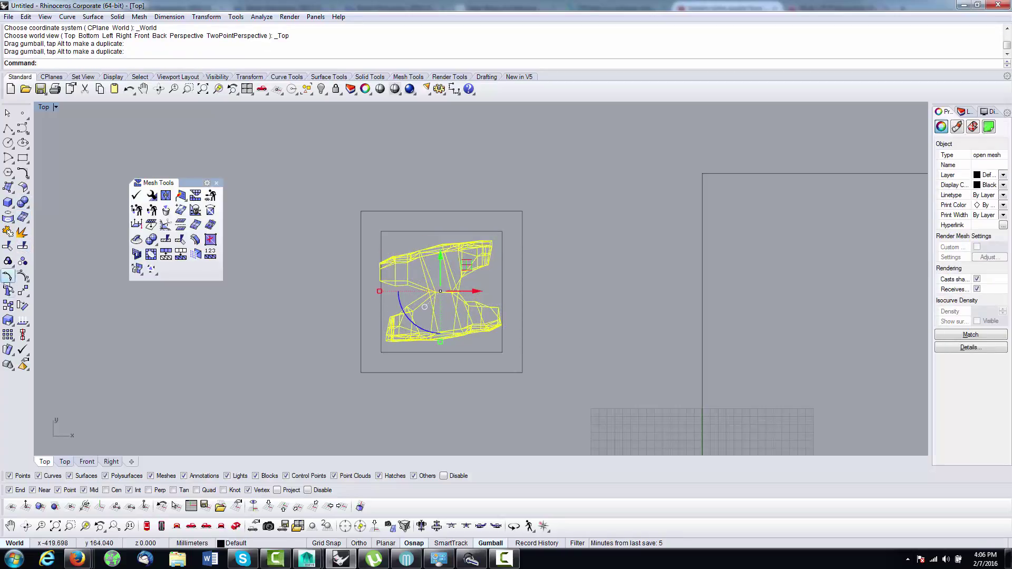
click(7, 320)
scroll(453, 261, up, 5)
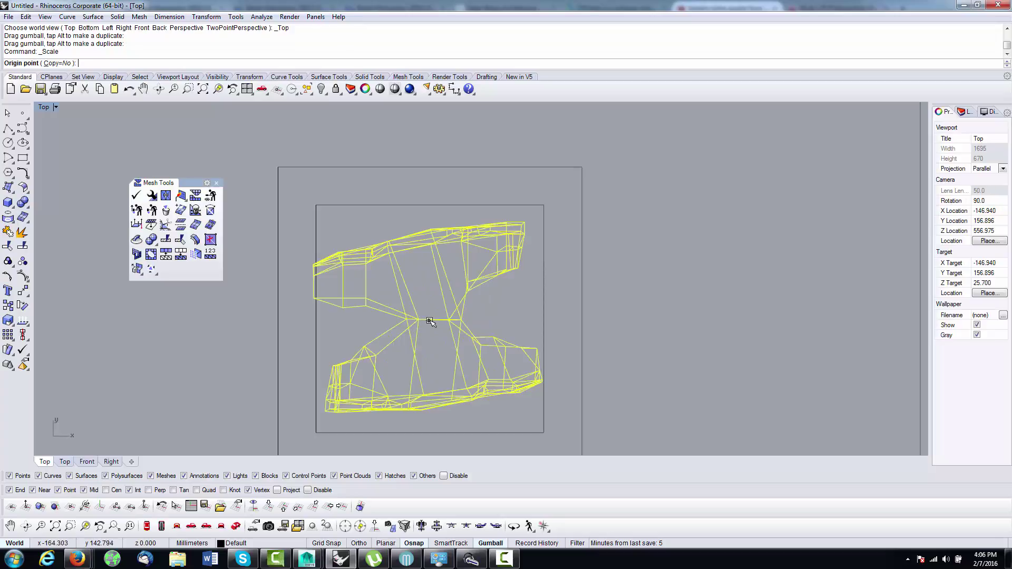
click(430, 320)
click(689, 320)
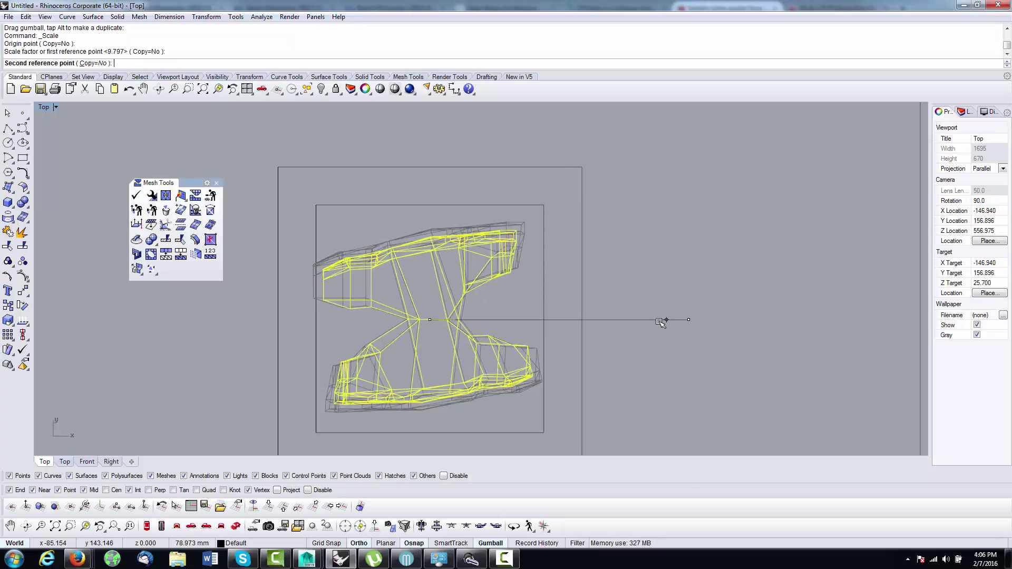
click(669, 321)
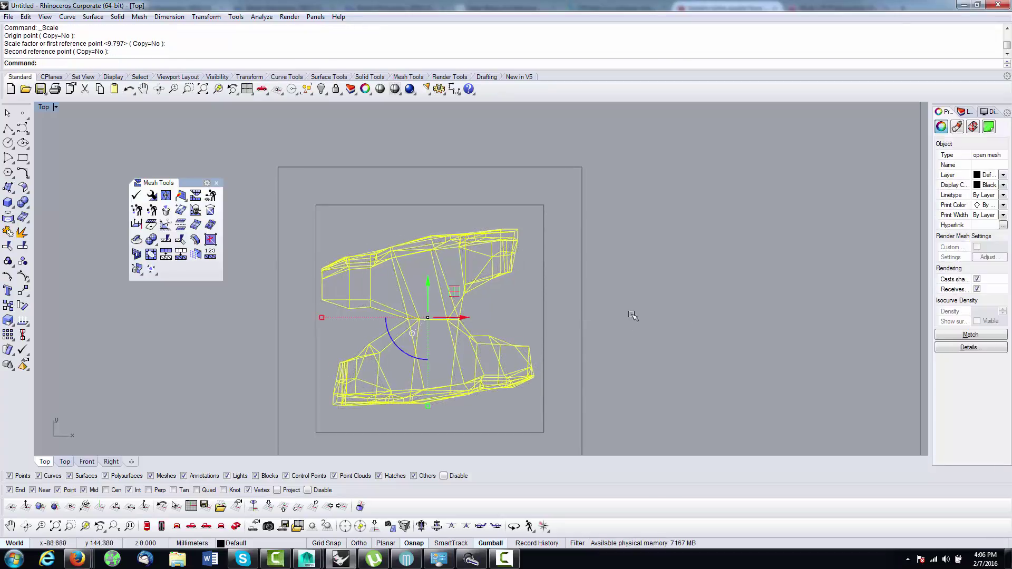
Nudge the mesh slightly along X, then show the Perspective view
drag(460, 319, 462, 319)
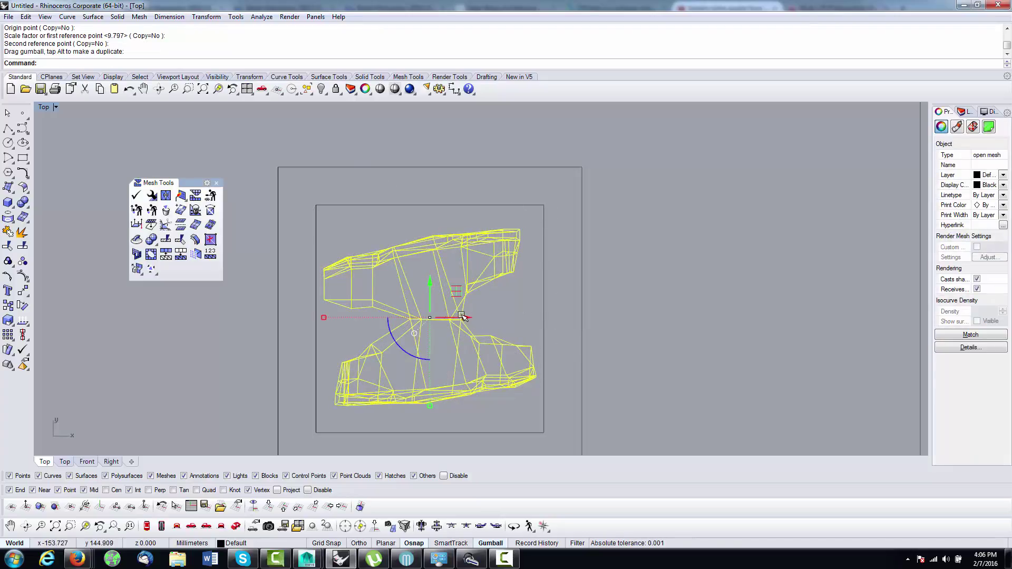
drag(463, 317, 464, 317)
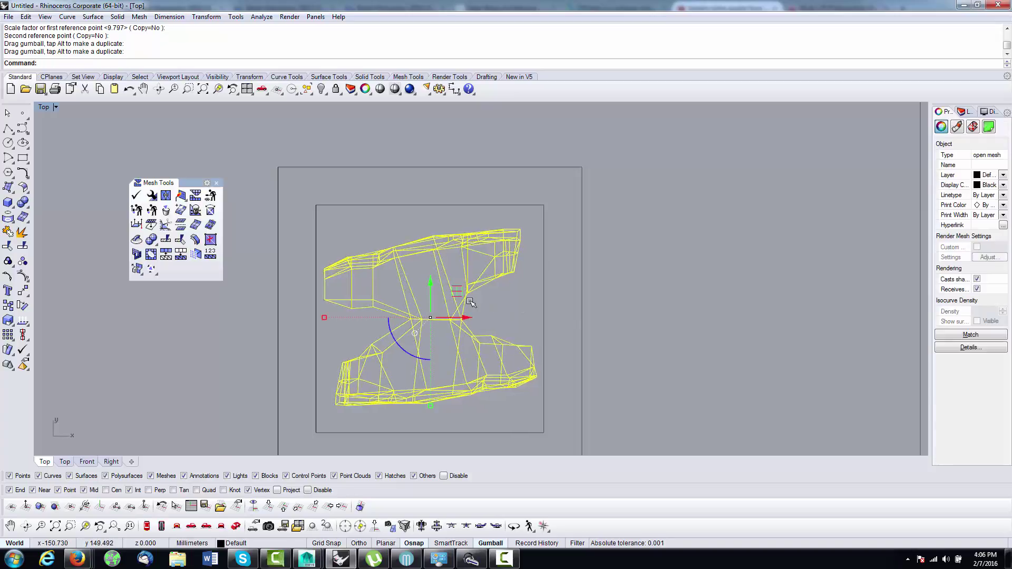
key(ctrl+F4)
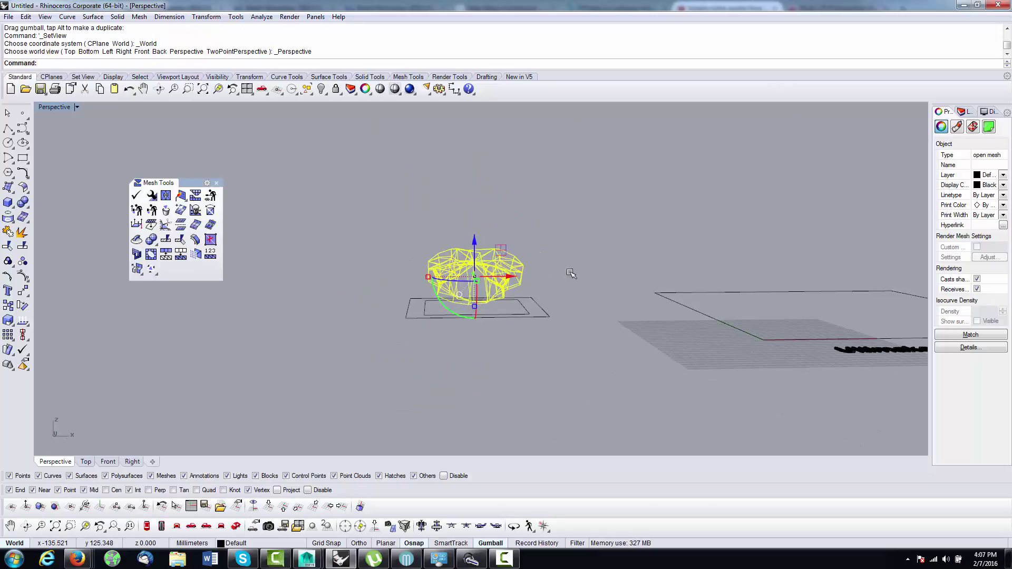
Extrude the square 4 inches into a box and raise the mesh inside it
click(537, 319)
text(Ex)
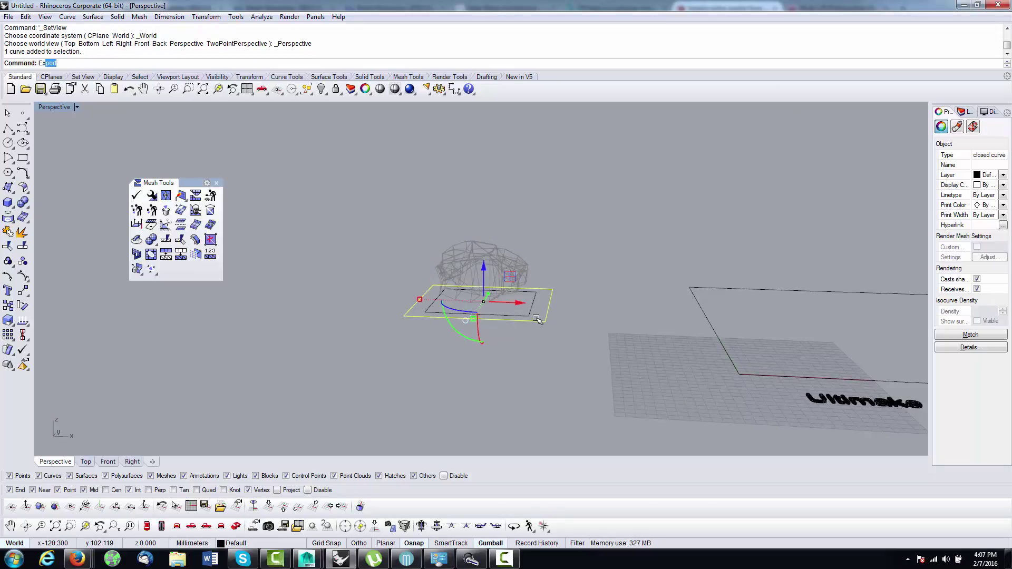
text(trudecrv)
key(Return)
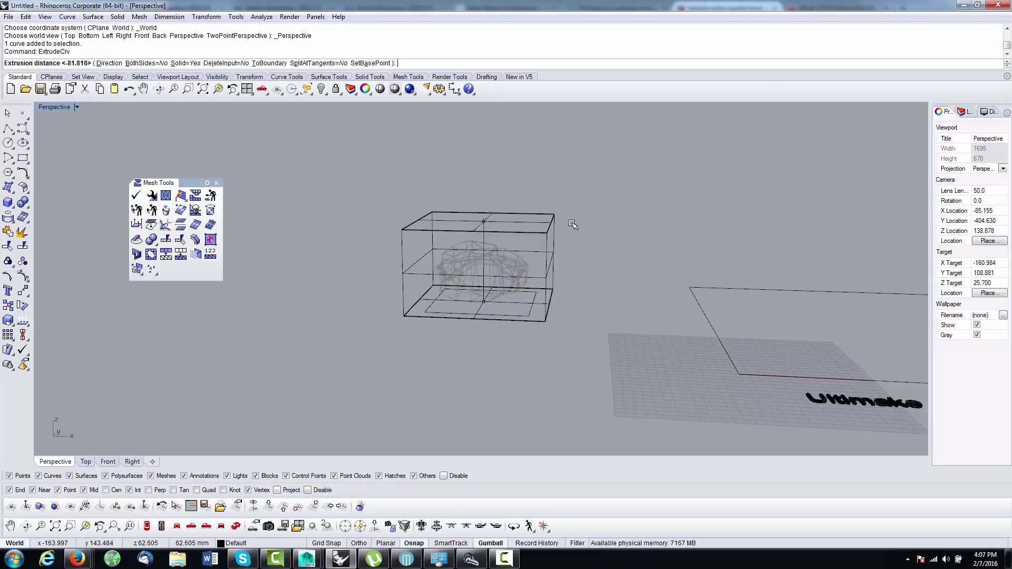
text(")
key(Return)
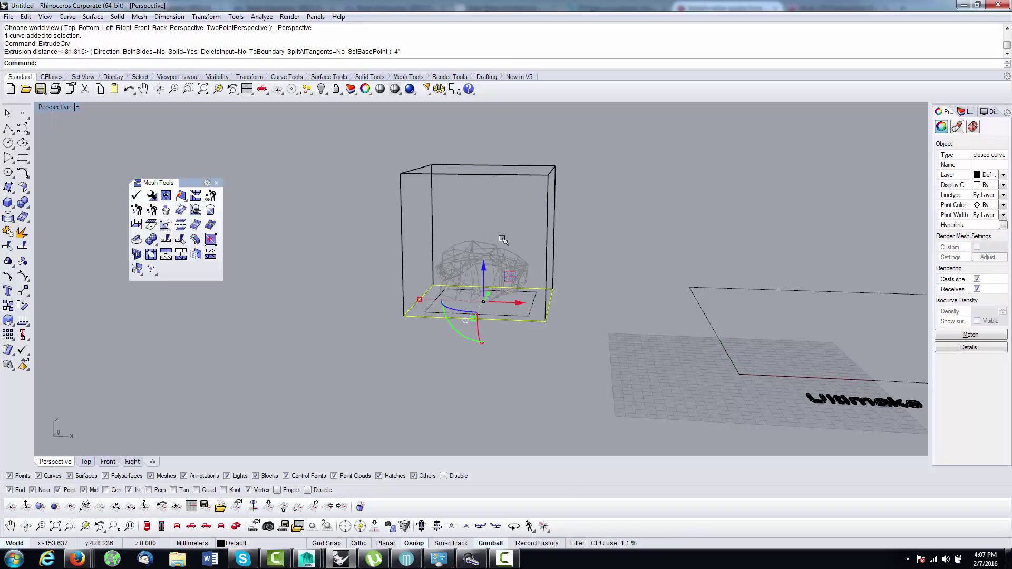
click(492, 251)
drag(486, 245, 581, 226)
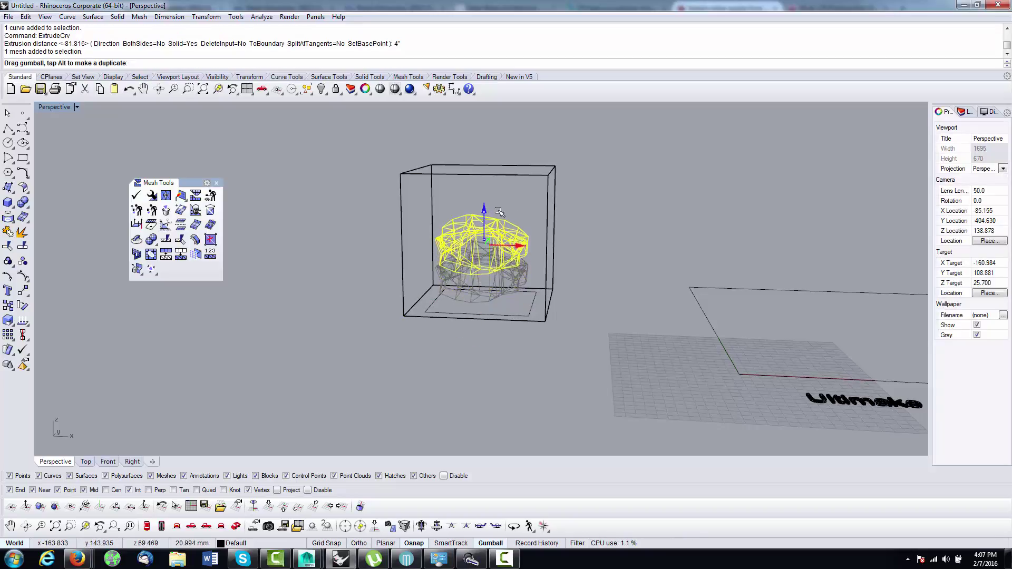
mouse_move(646, 226)
right_down()
mouse_move(350, 219)
mouse_move(601, 219)
mouse_move(535, 224)
right_up()
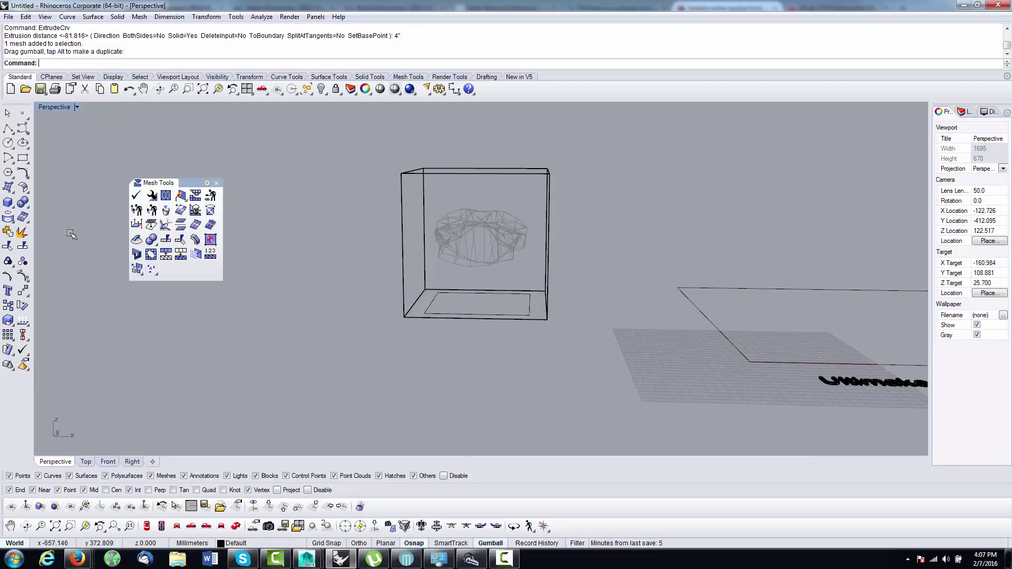
Draw a straight polyline outward from the box edge
click(9, 129)
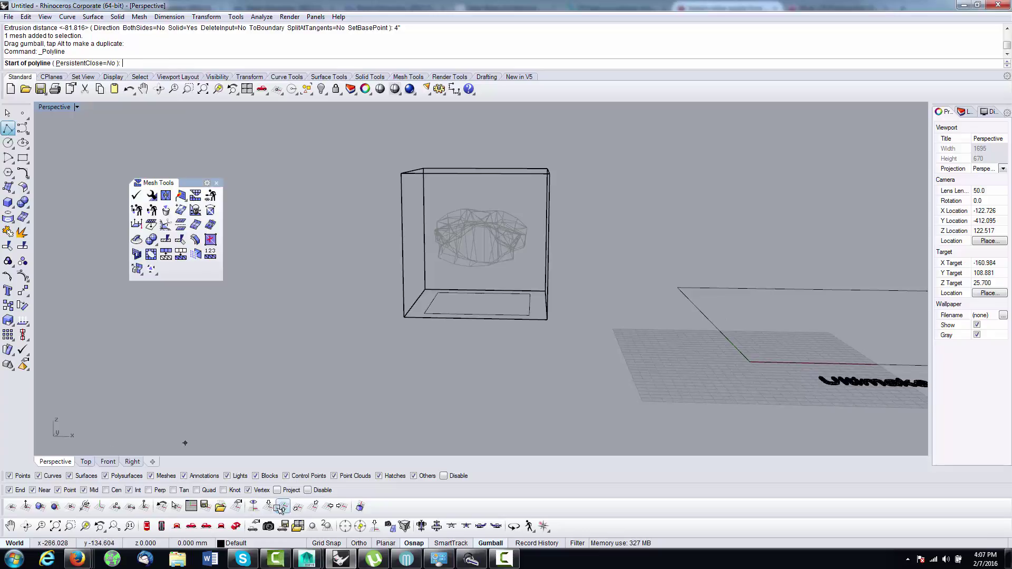
click(424, 230)
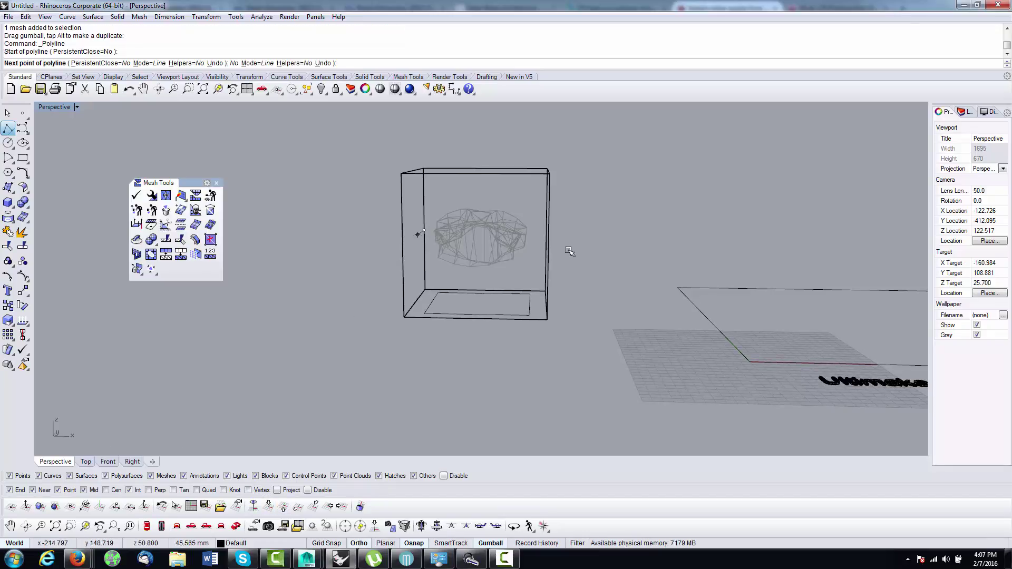
right_drag(586, 240, 479, 272)
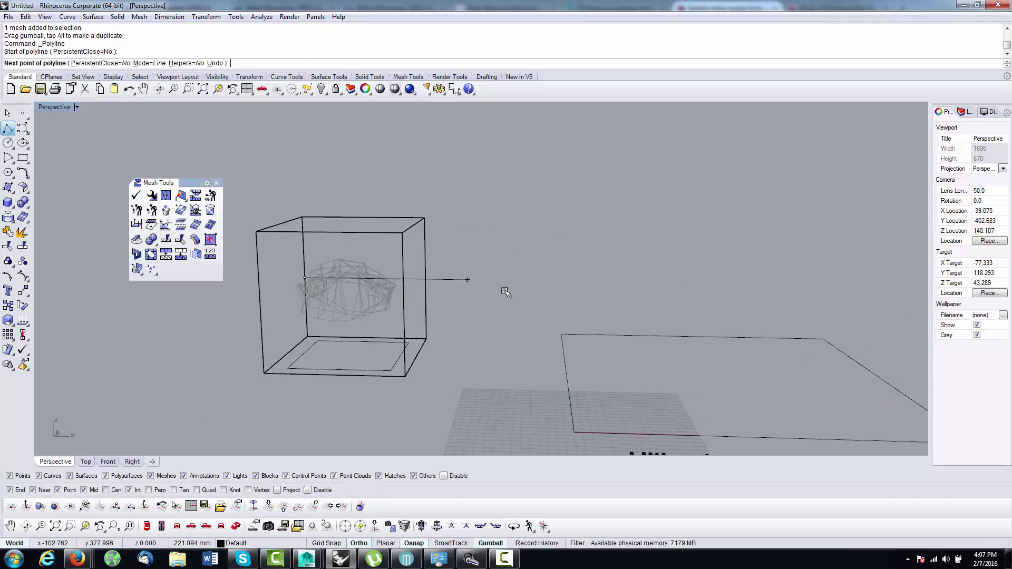
click(474, 280)
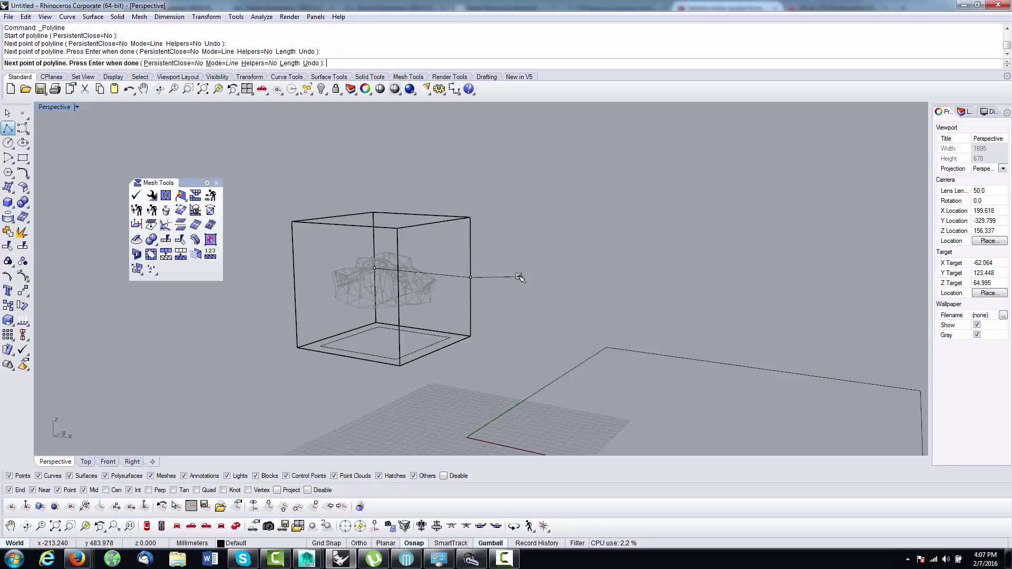
key(Return)
right_drag(522, 275, 467, 278)
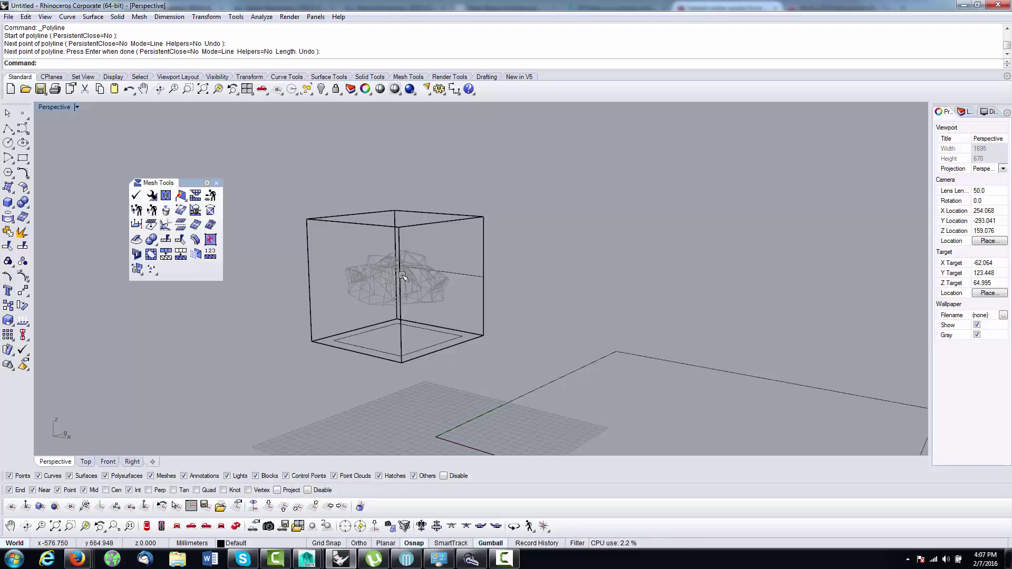
right_drag(390, 329, 446, 323)
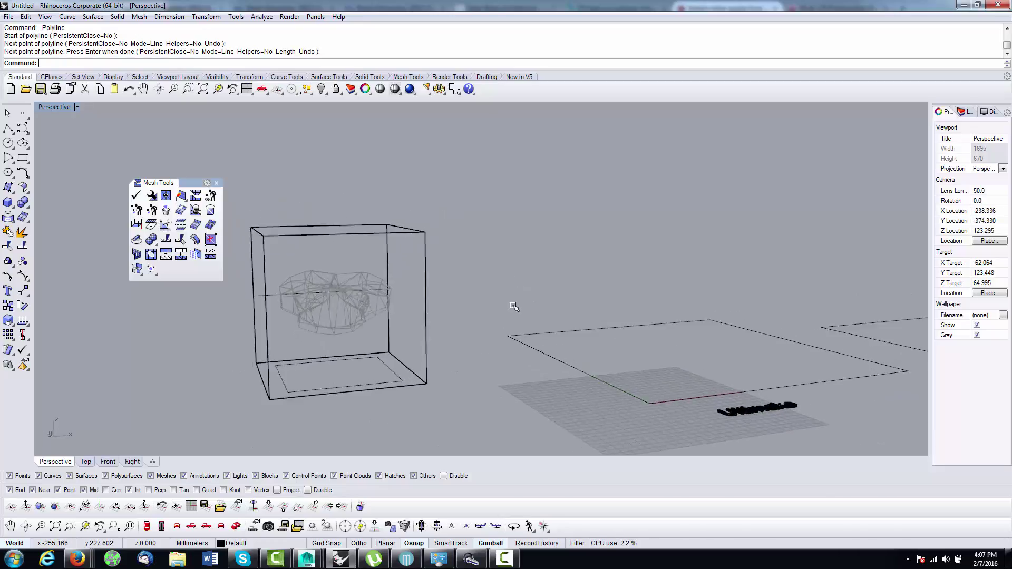
click(345, 288)
Gumball-drag the hippo mesh onto the Ultimaker plate
right_drag(482, 222, 494, 324)
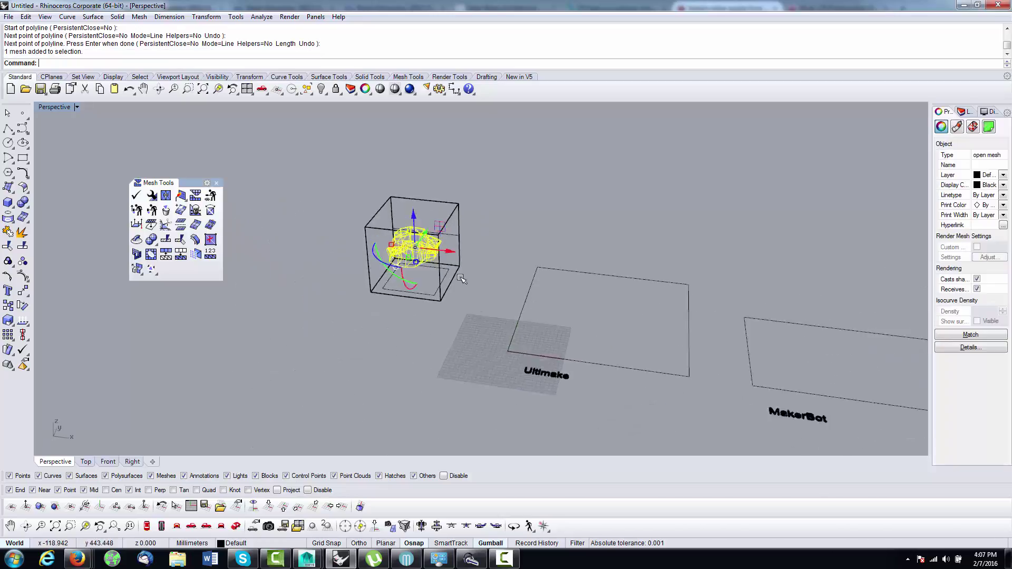
drag(431, 229, 626, 257)
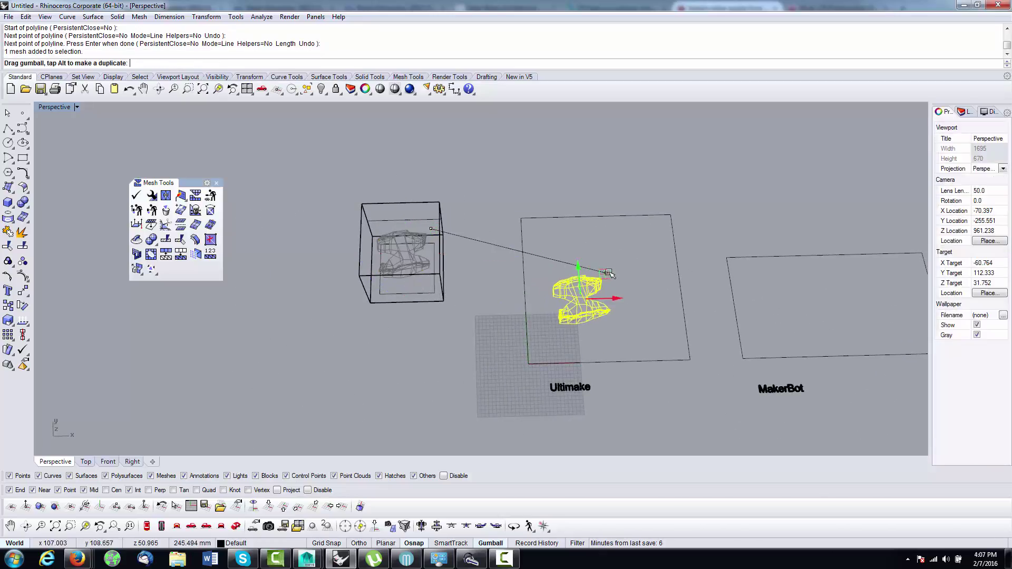
click(642, 328)
right_drag(642, 327, 623, 253)
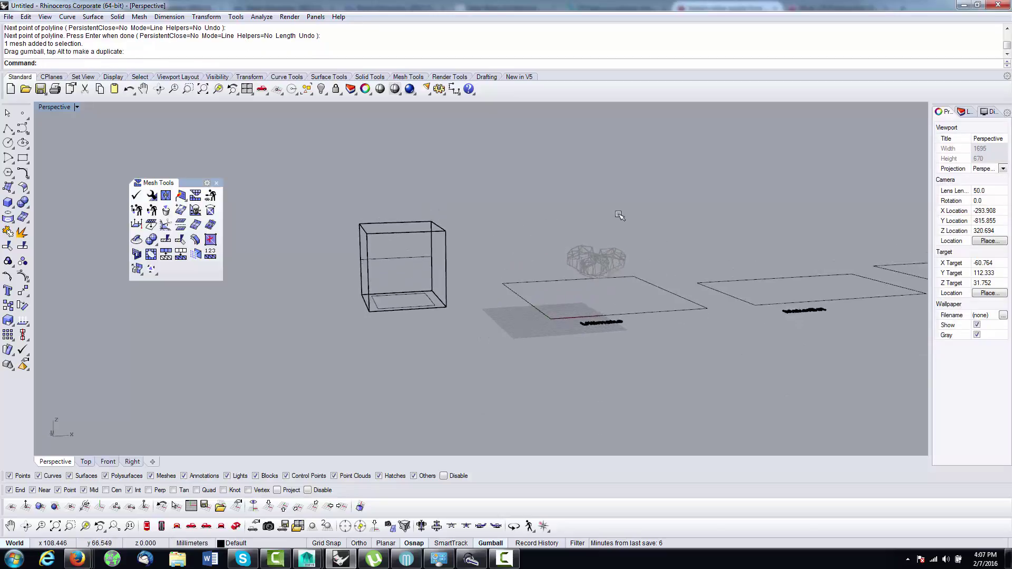
click(620, 256)
text(M)
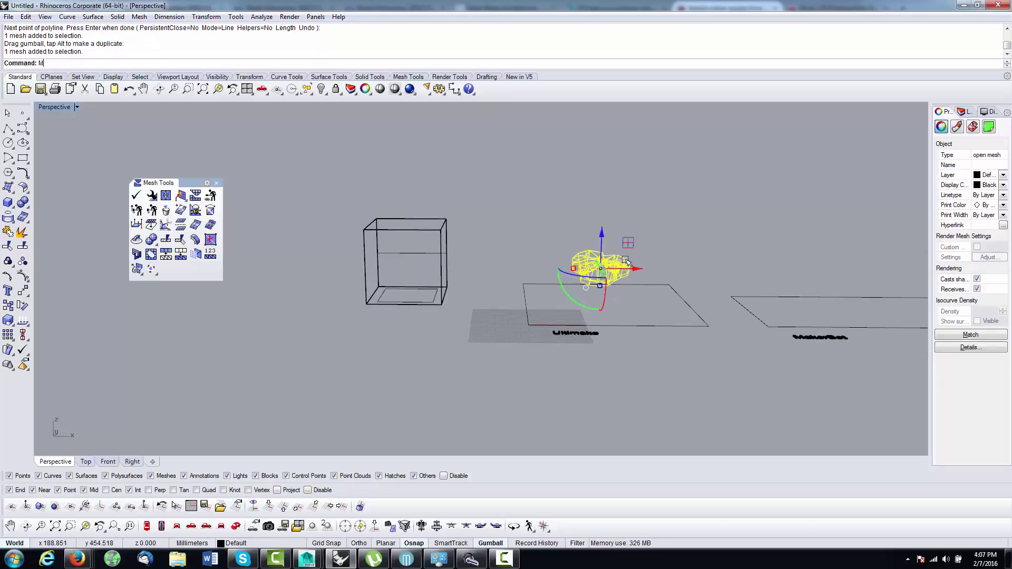
Move the mesh down 14.082 mm in Back view so it rests on the bed
key(Return)
click(225, 527)
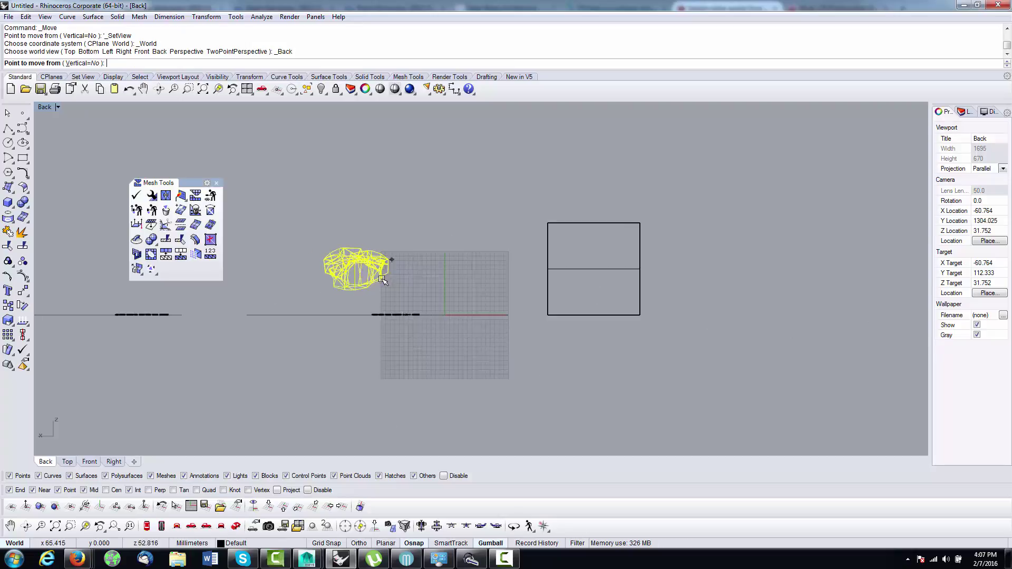
click(486, 262)
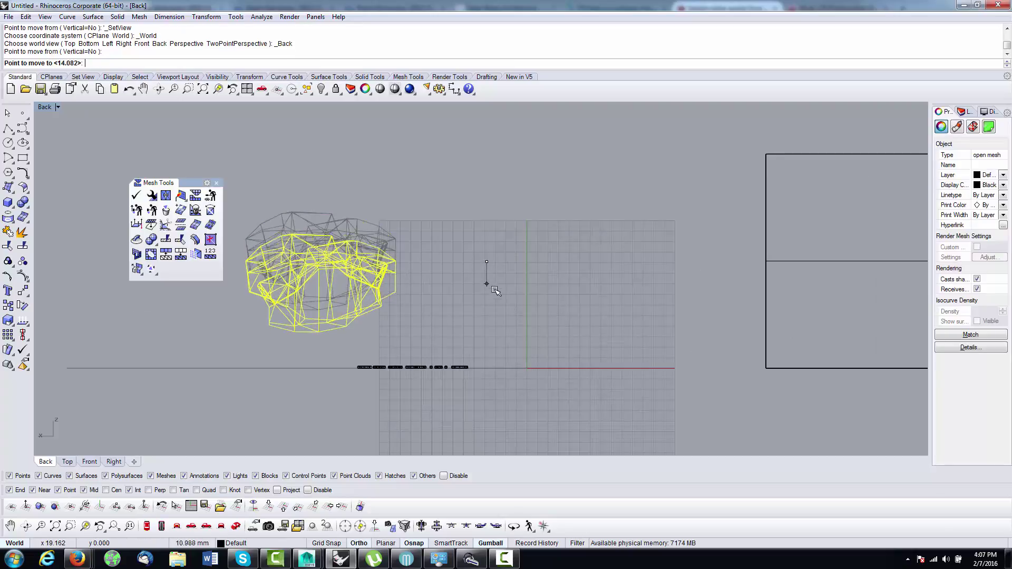
click(503, 319)
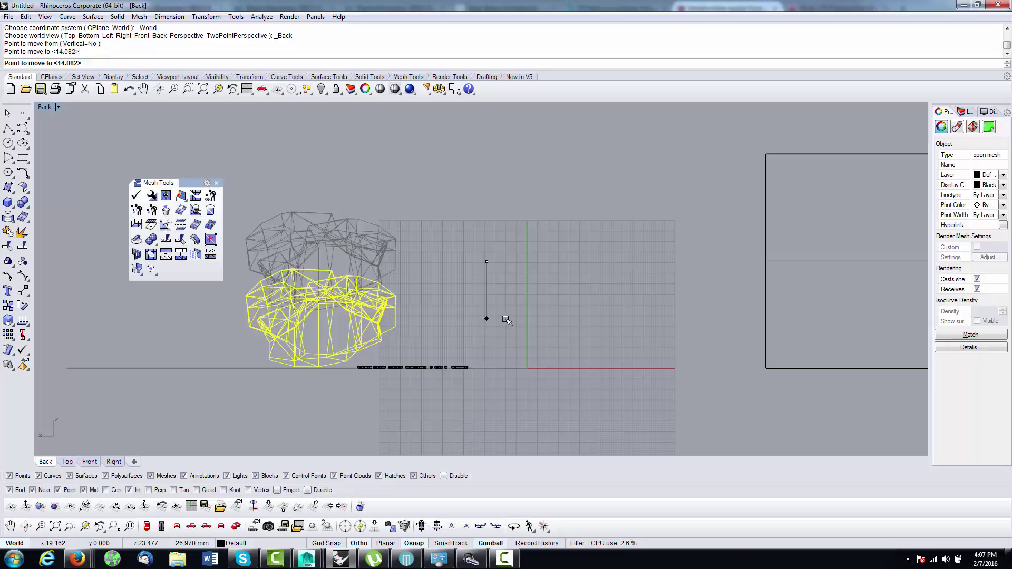
click(236, 526)
mouse_move(527, 296)
right_down()
mouse_move(583, 322)
mouse_move(423, 286)
mouse_move(497, 292)
mouse_move(373, 207)
mouse_move(434, 318)
right_up()
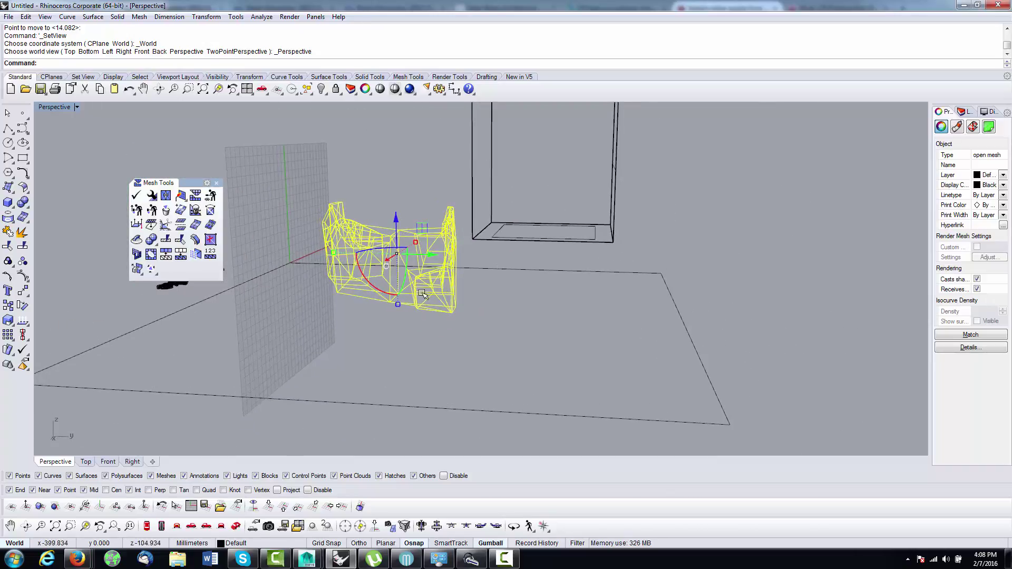
Switch the Perspective viewport to Shaded display
scroll(577, 316, down, 2)
click(576, 316)
right_drag(576, 316, 466, 78)
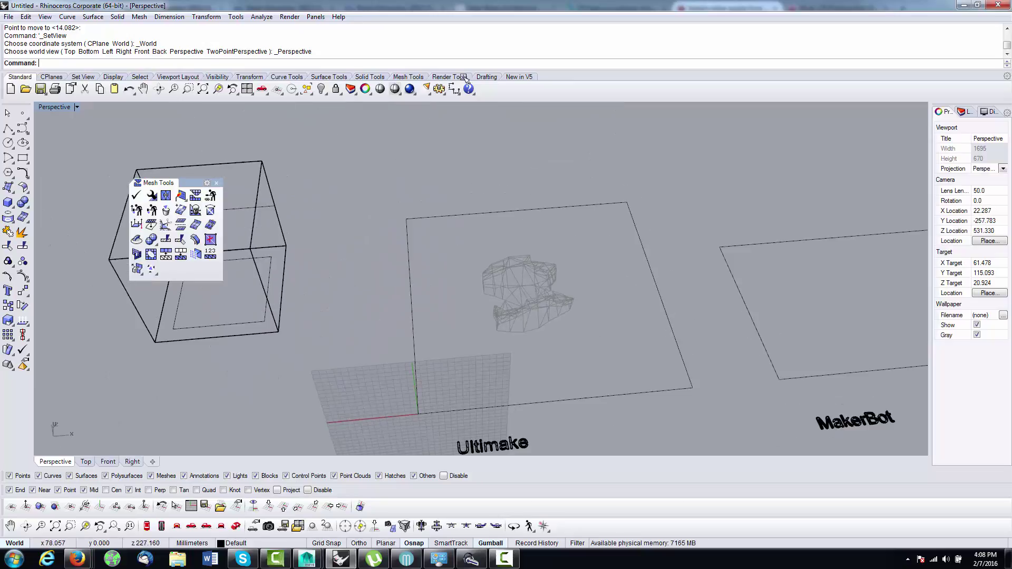
click(396, 87)
mouse_move(590, 241)
right_down()
mouse_move(574, 279)
mouse_move(527, 316)
right_up()
scroll(574, 279, up, 3)
scroll(574, 279, up, 2)
scroll(527, 316, down, 3)
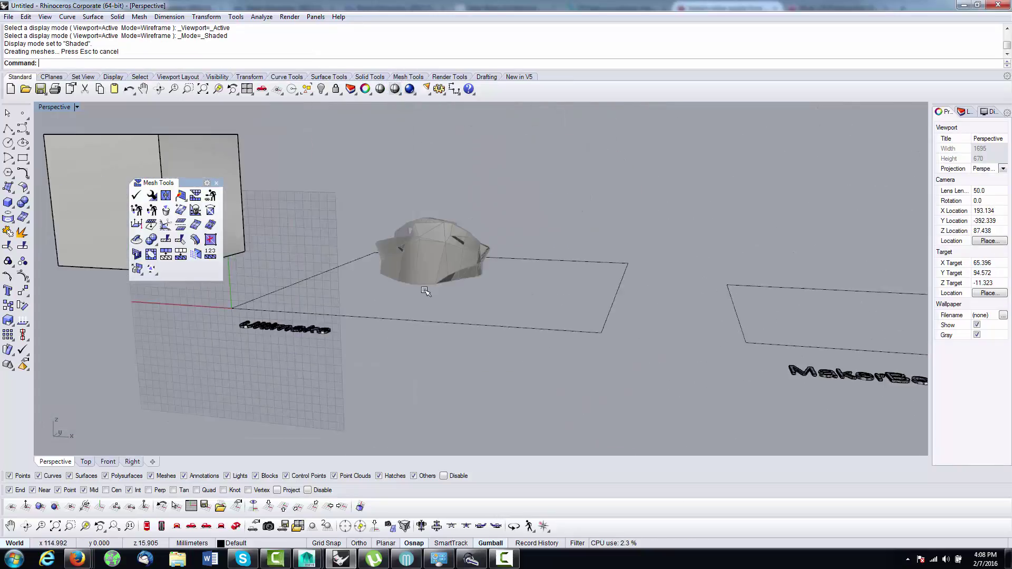
scroll(488, 341, down, 2)
scroll(488, 340, down, 2)
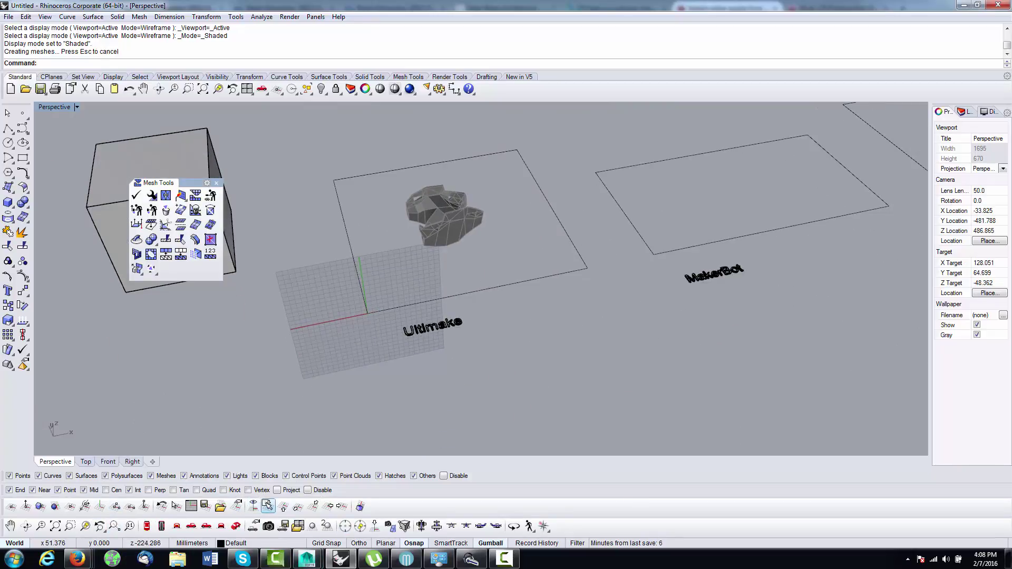
Reset the CPlane to World Top and open the Windows Start menu
click(269, 506)
right_drag(405, 418, 369, 422)
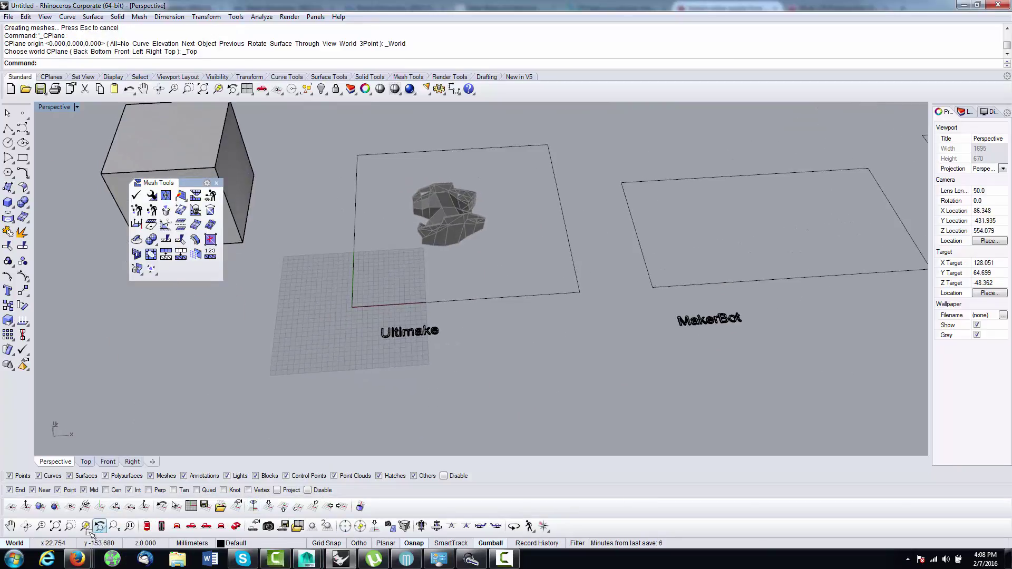
click(14, 558)
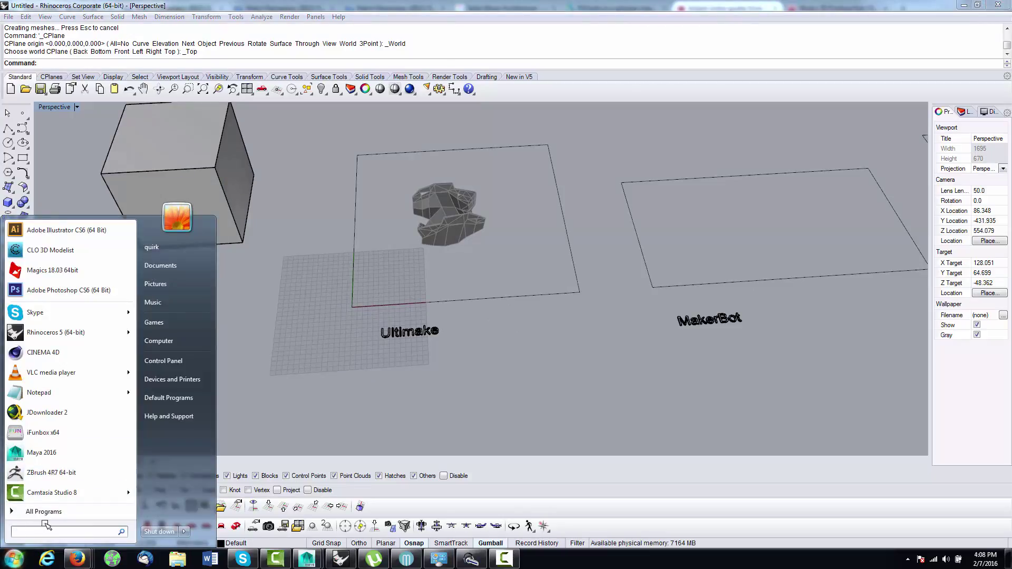
Launch Cura 15.04.4 from Start search, then Export Selected on Rhino's hippo mesh
text(cura)
key(Return)
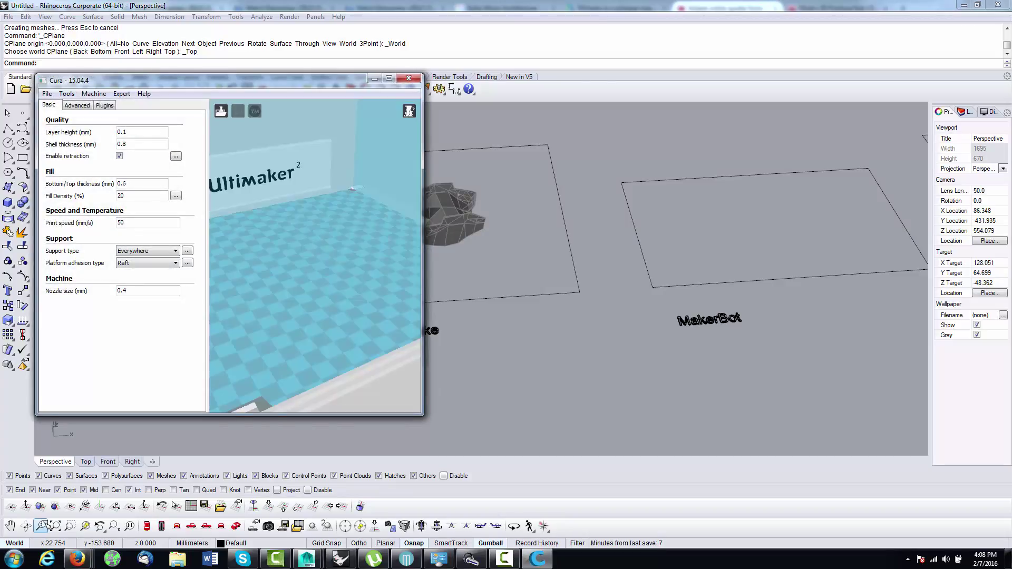
click(568, 198)
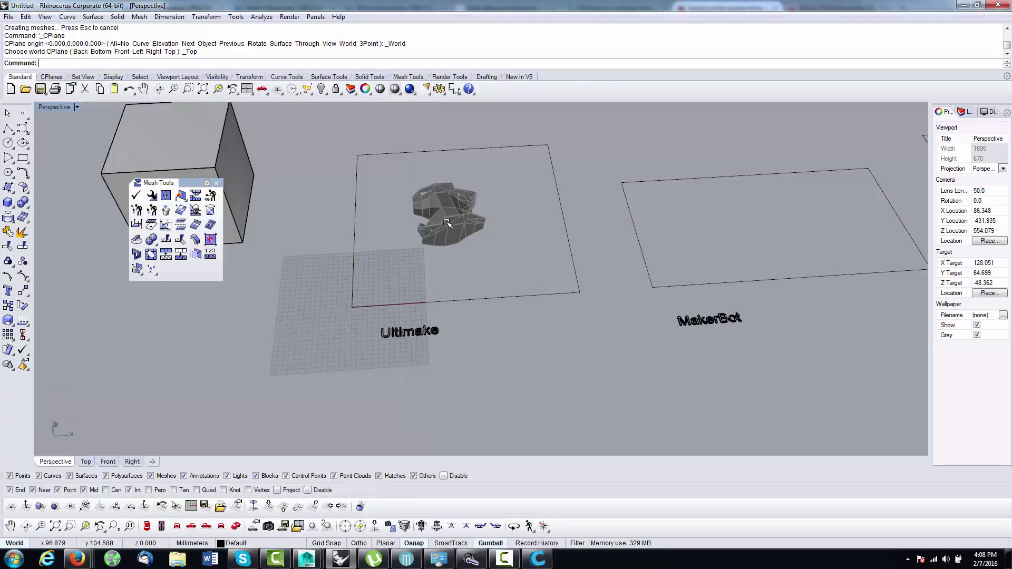
click(449, 213)
right_click(41, 89)
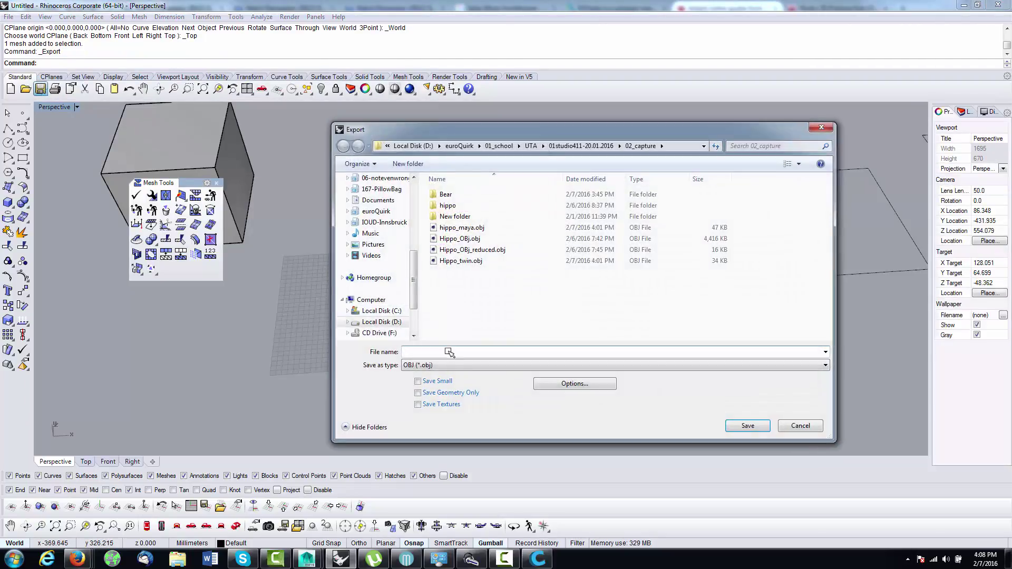
Export the hippo mesh as Hippo_twin_toPrint.obj in 02_capture with default OBJ options
click(463, 261)
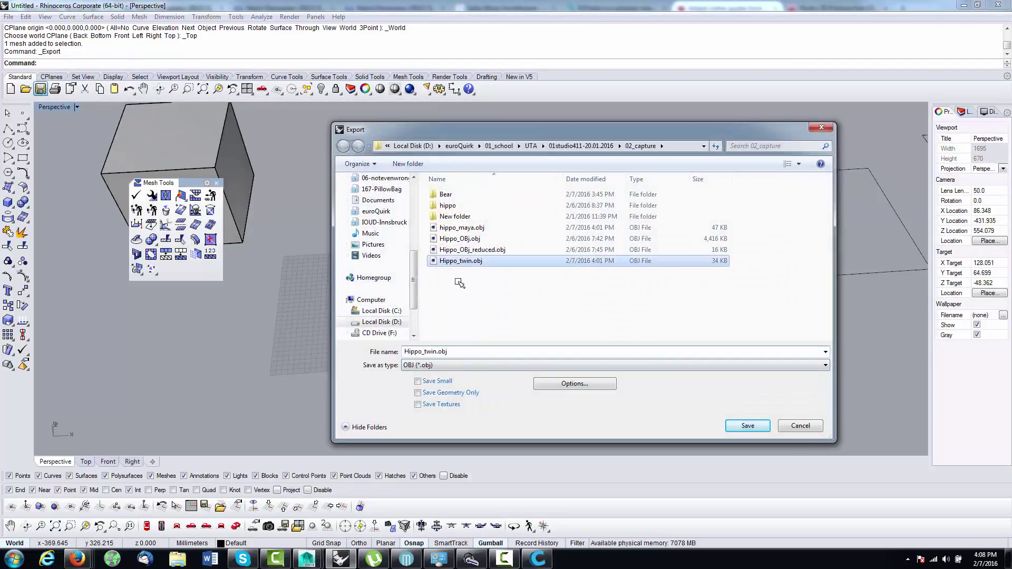
click(438, 352)
text(_toPrint)
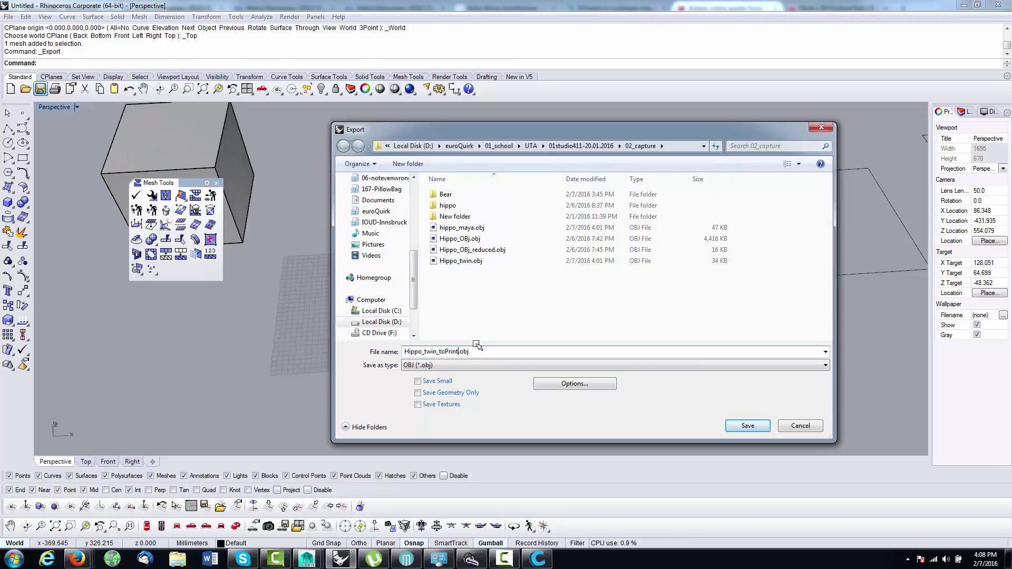
click(748, 426)
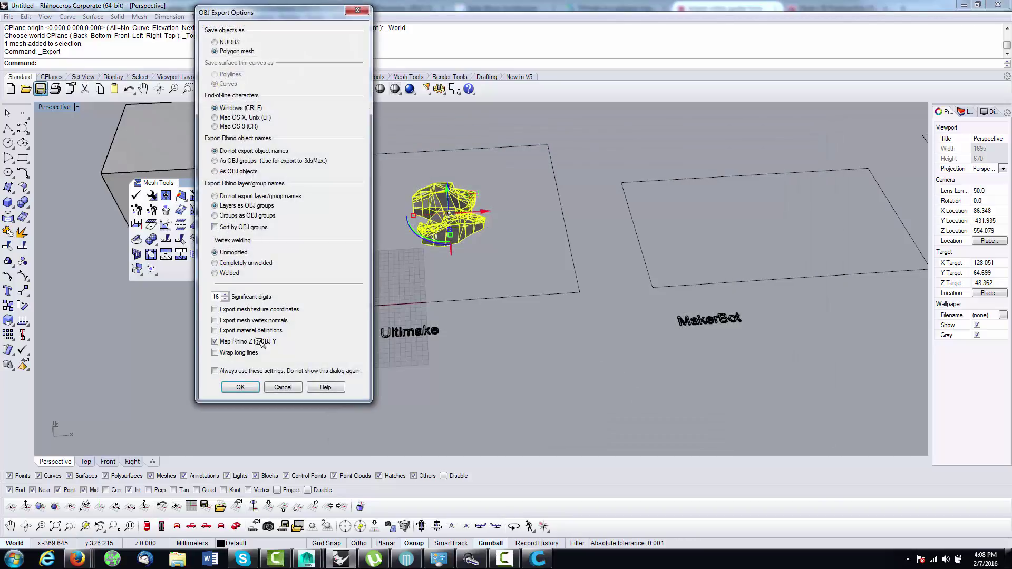
click(238, 387)
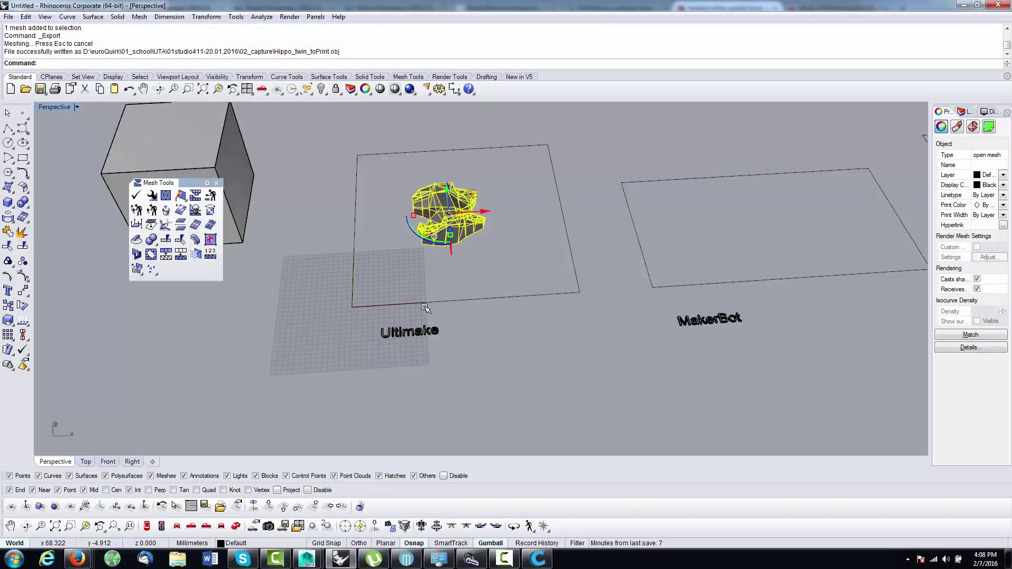
Check the hippo mesh twice: a good mesh with 18 naked edges
click(463, 278)
click(451, 245)
text(Check)
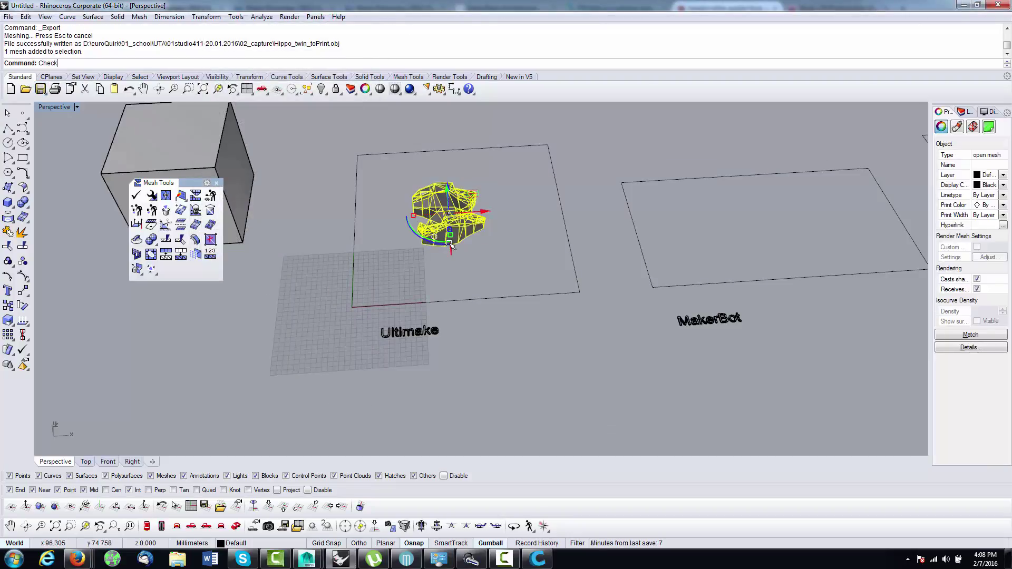
key(Return)
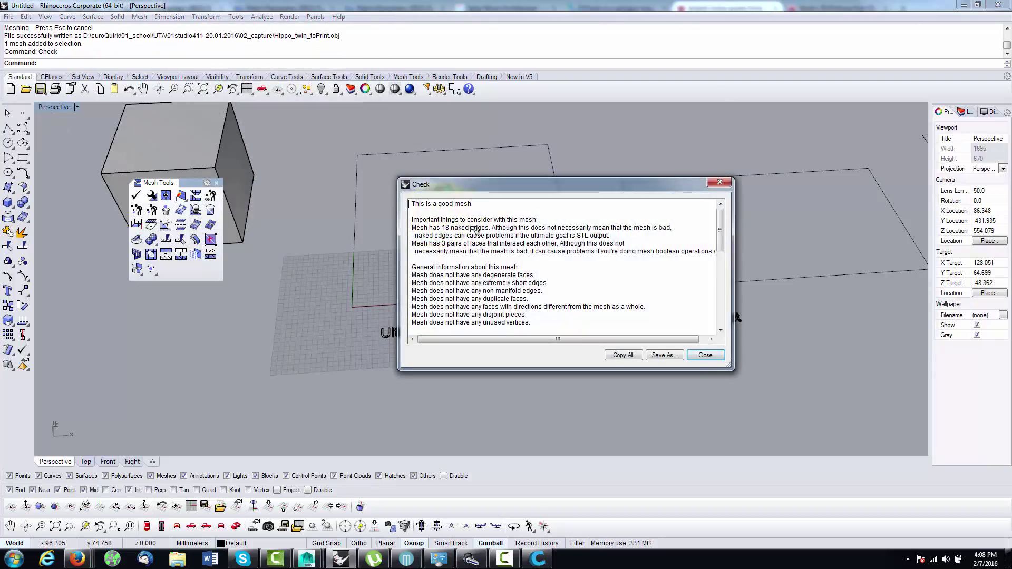
click(706, 354)
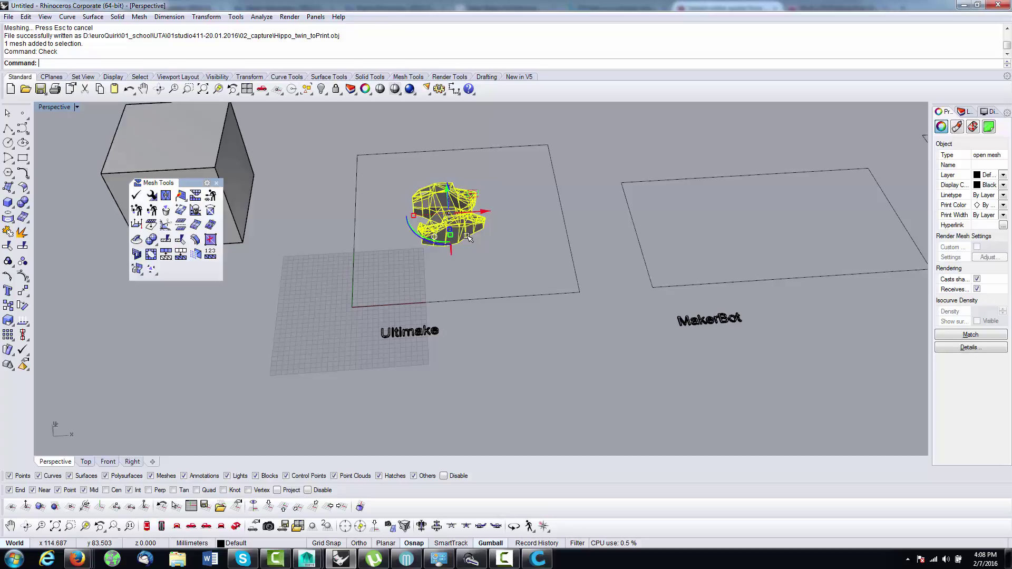
key(Return)
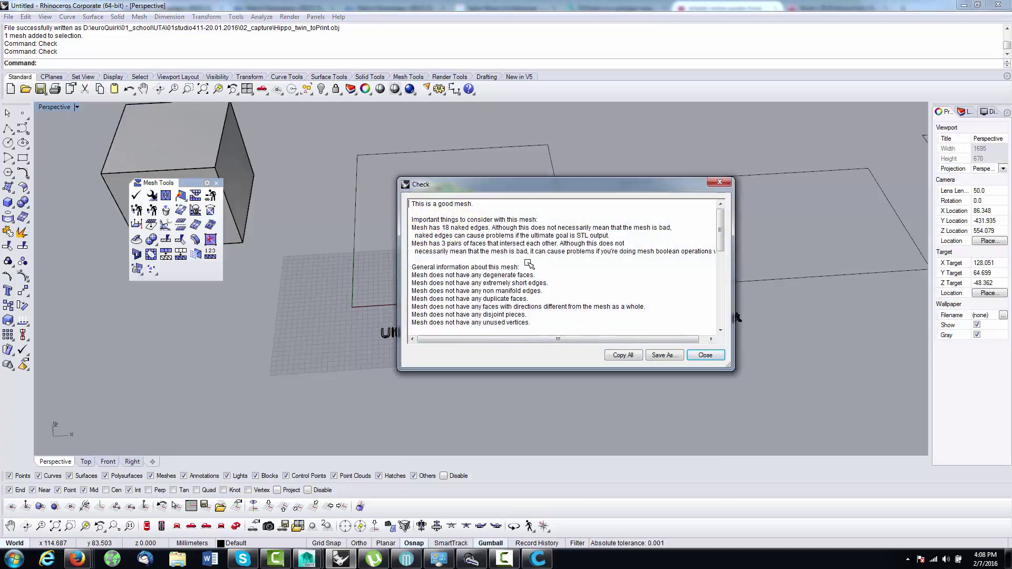
click(715, 352)
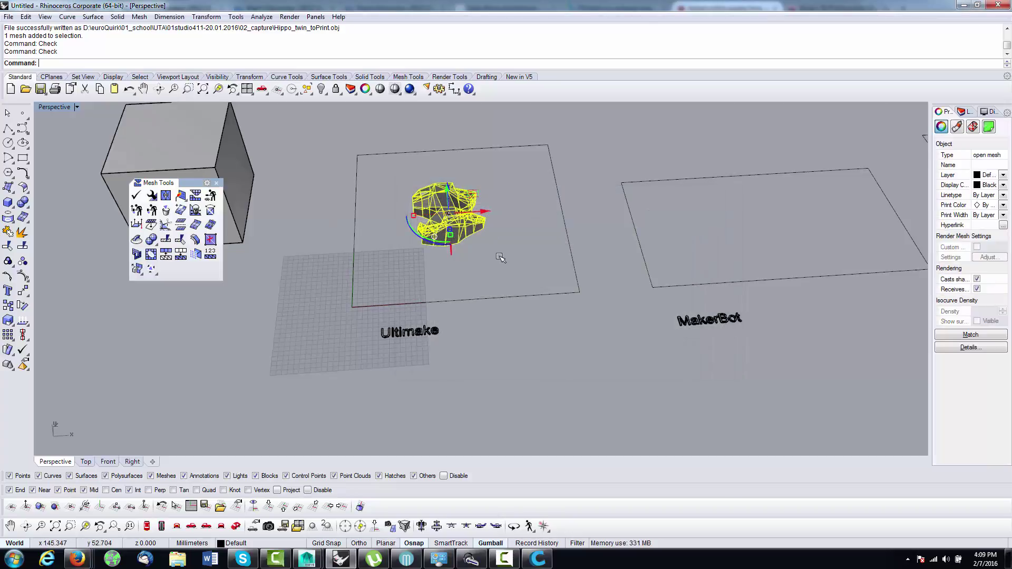
Highlight the hippo mesh's naked edges with ShowEdges and zoom through them
text(Edges)
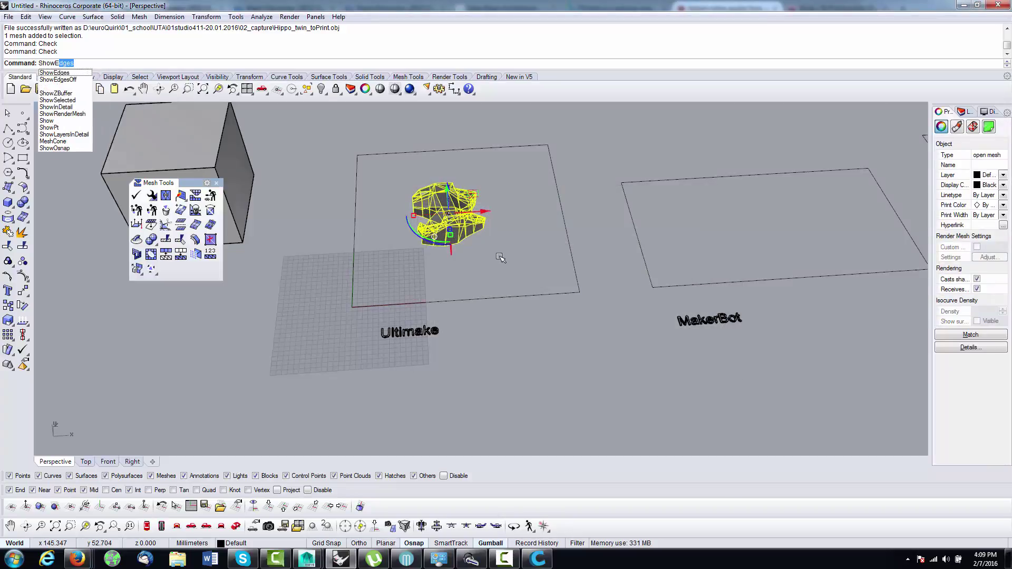
key(Return)
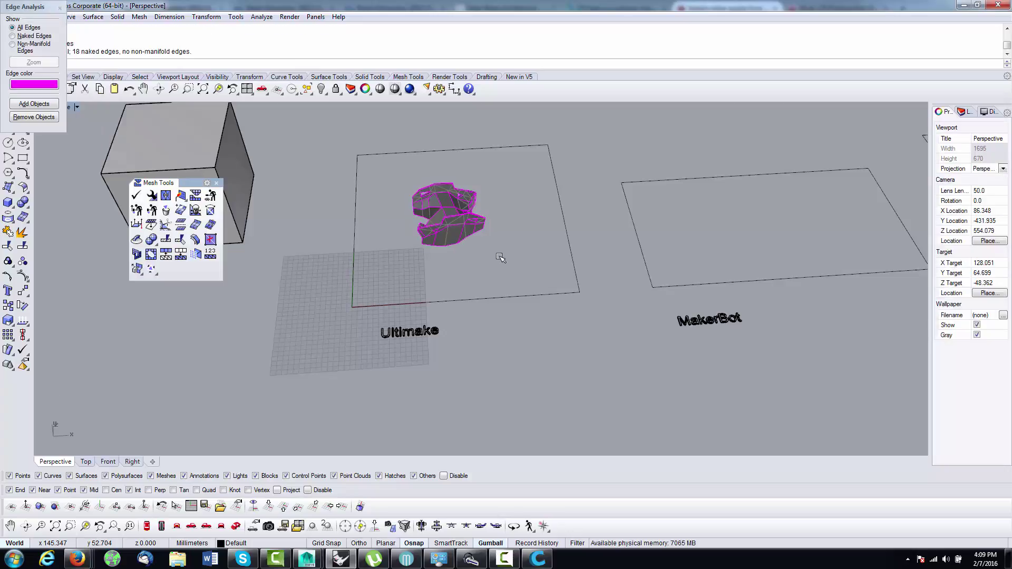
click(26, 37)
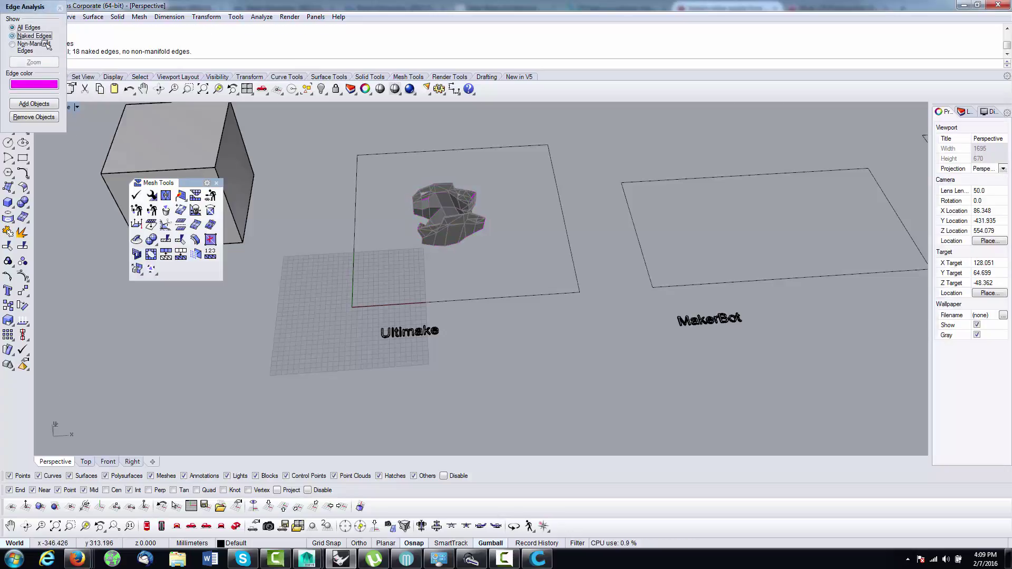
click(34, 62)
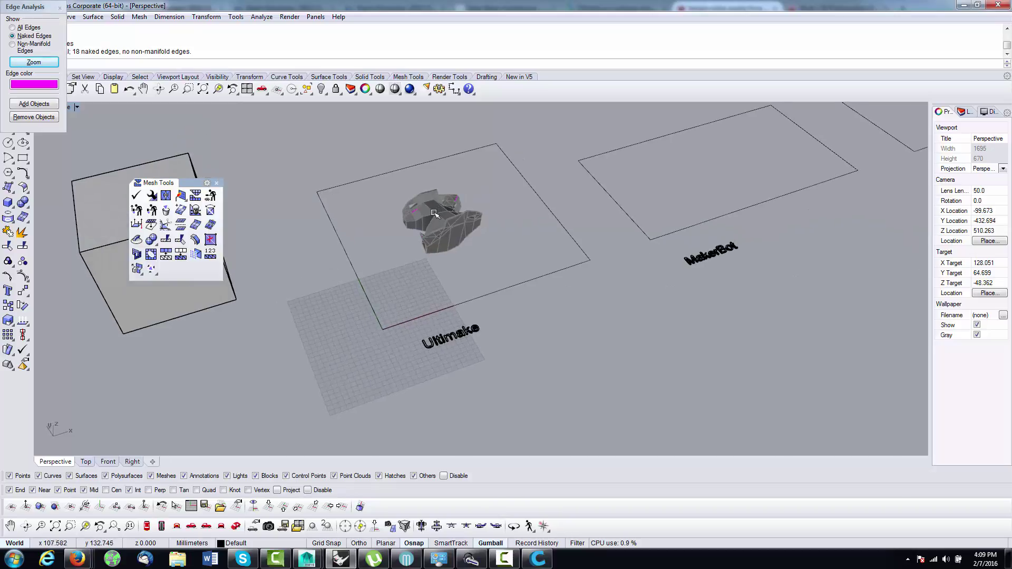
key(Return)
key(Return)
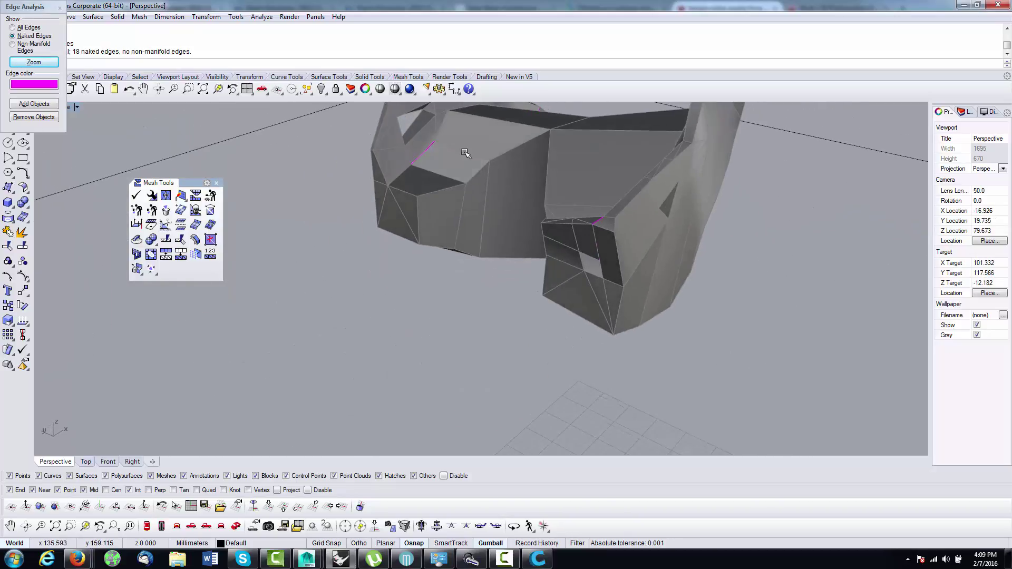
key(Return)
key(Return)
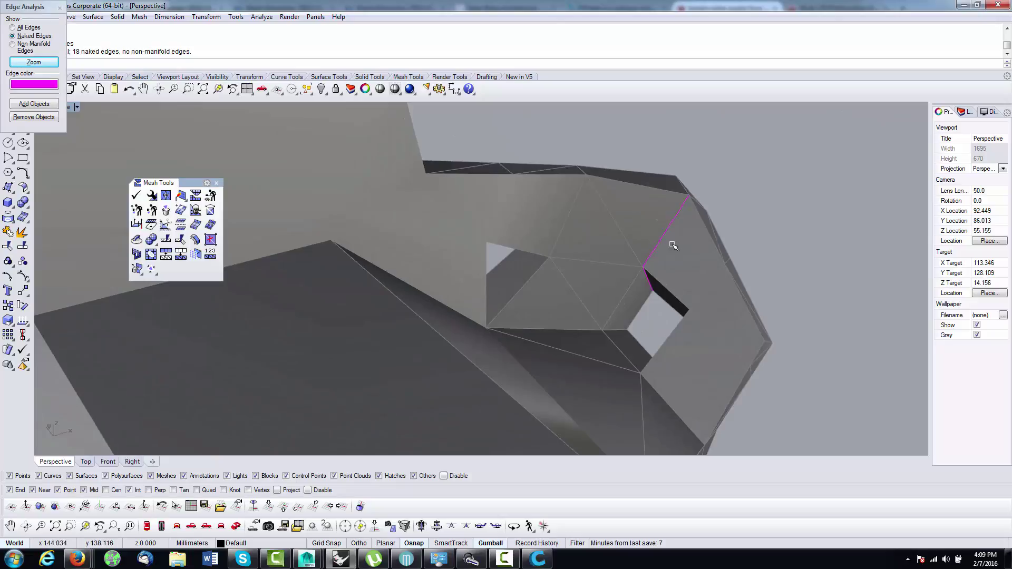
click(673, 245)
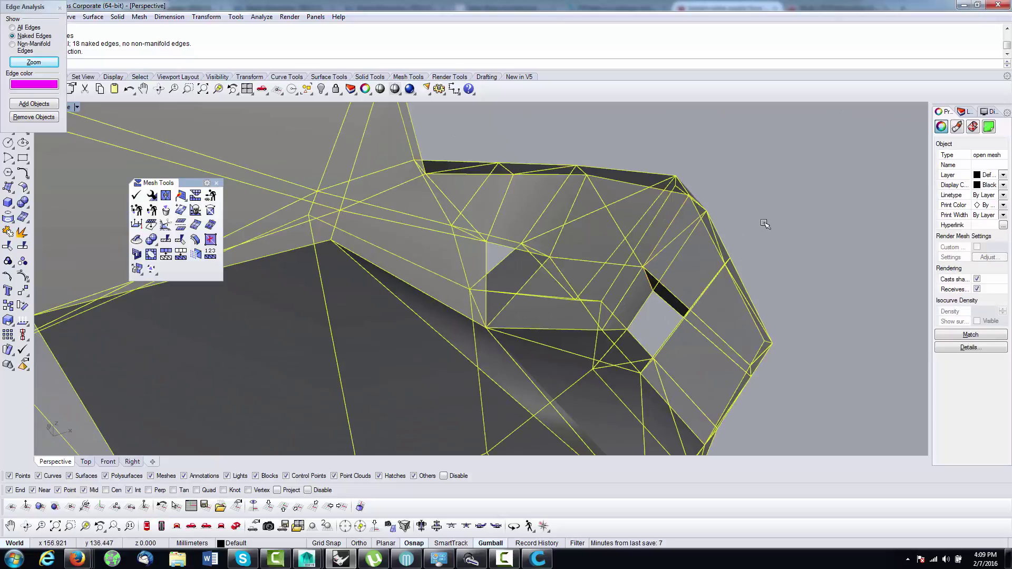
click(765, 225)
click(658, 252)
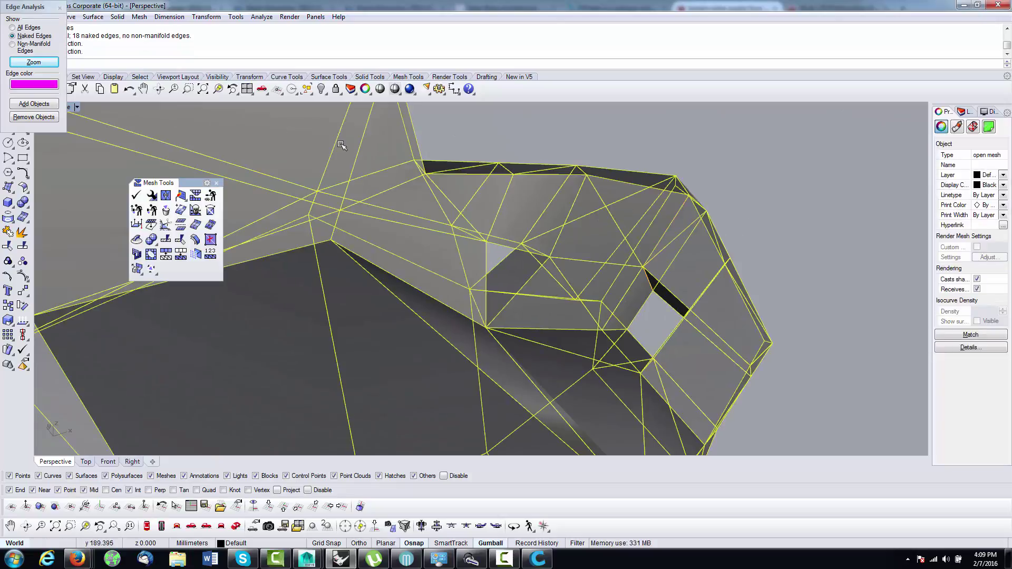
key(Escape)
mouse_move(343, 146)
right_down()
mouse_move(537, 256)
mouse_move(581, 264)
right_up()
Run FillMeshHoles on the mesh and move the Edge Analysis panel aside
click(533, 253)
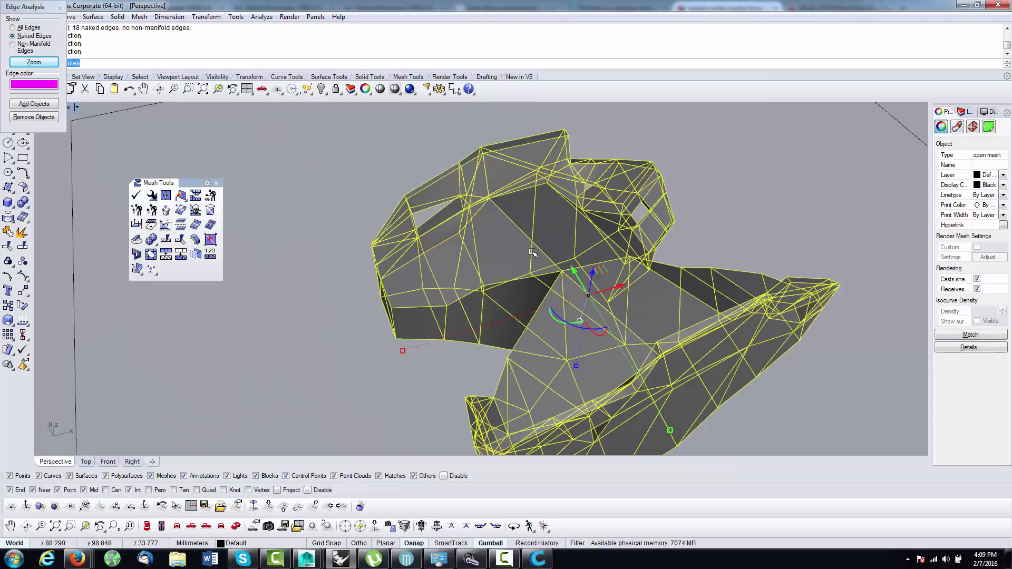
key(Return)
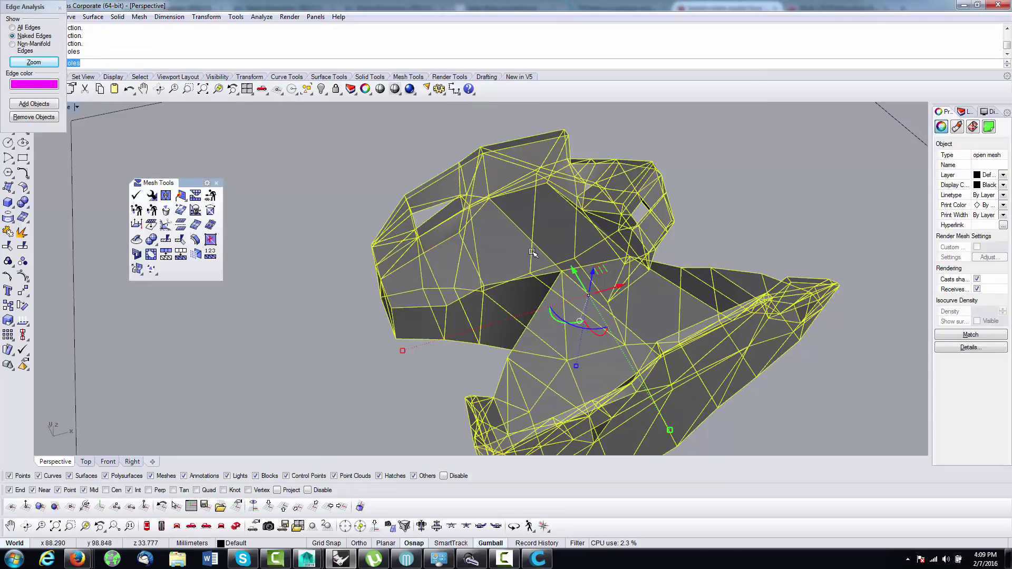
click(34, 62)
mouse_move(668, 210)
right_down()
mouse_move(737, 186)
mouse_move(712, 207)
right_up()
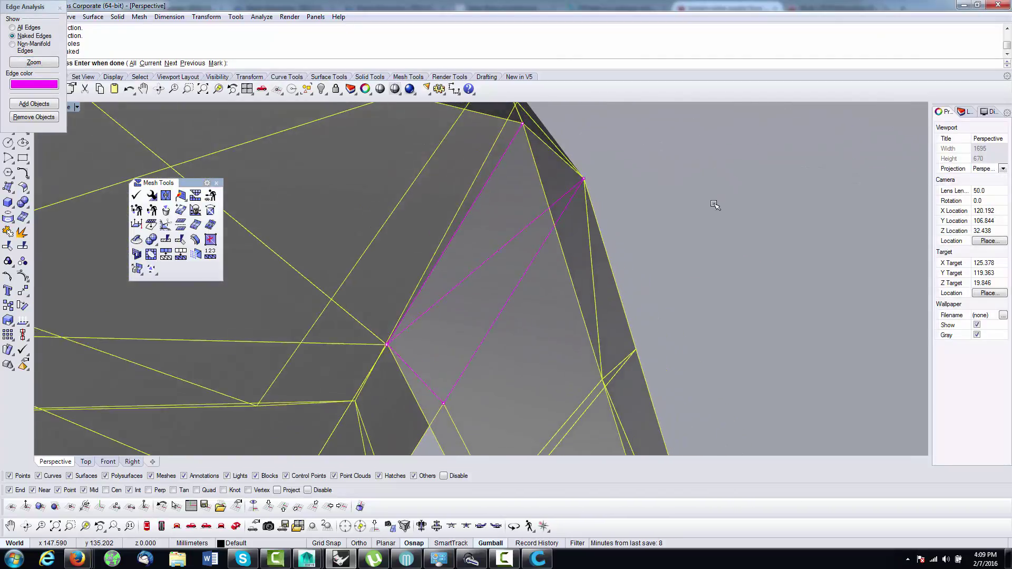
drag(42, 7, 767, 159)
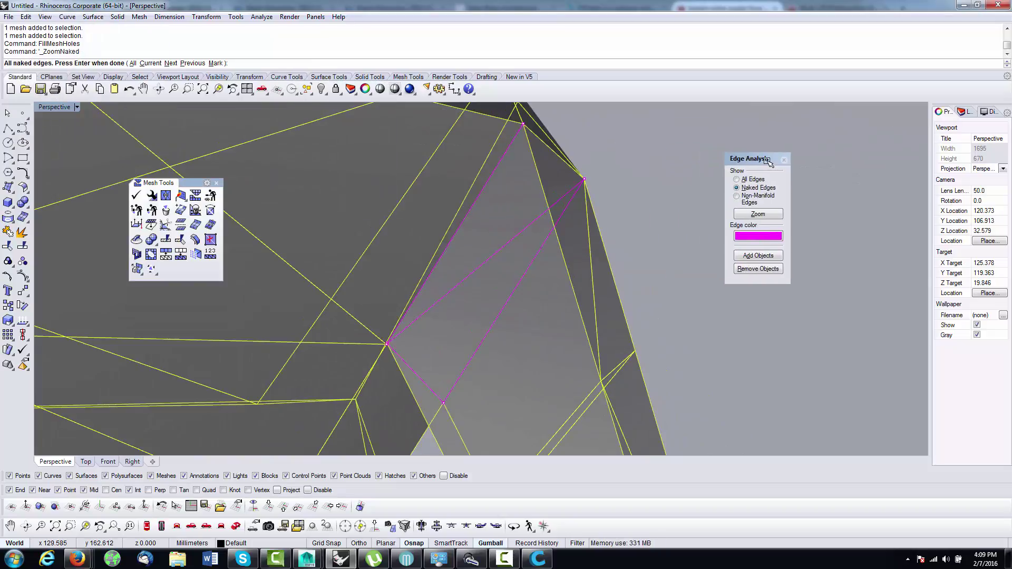
key(Return)
text(Remo)
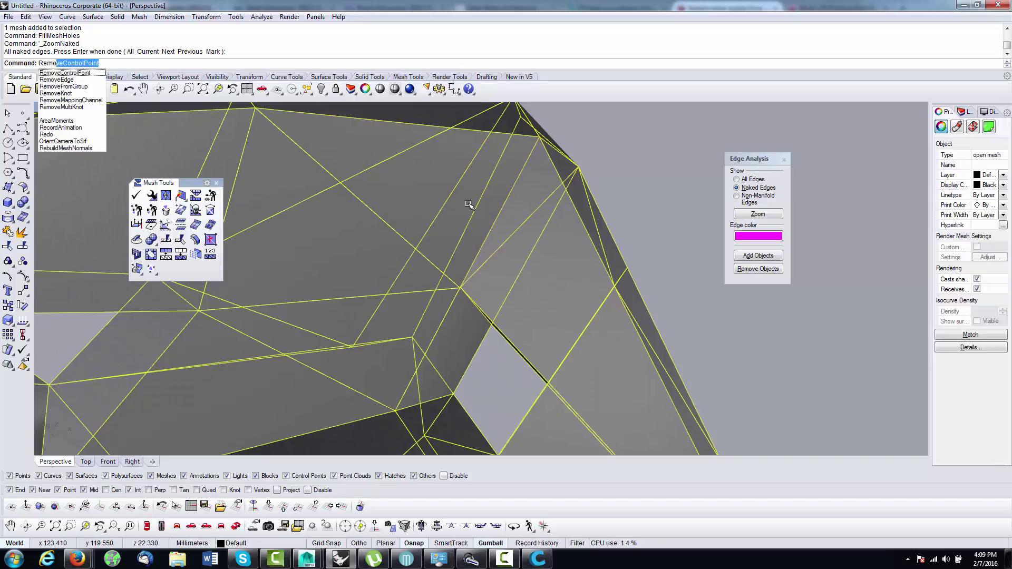
key(BackSpace)
key(BackSpace)
key(BackSpace)
key(BackSpace)
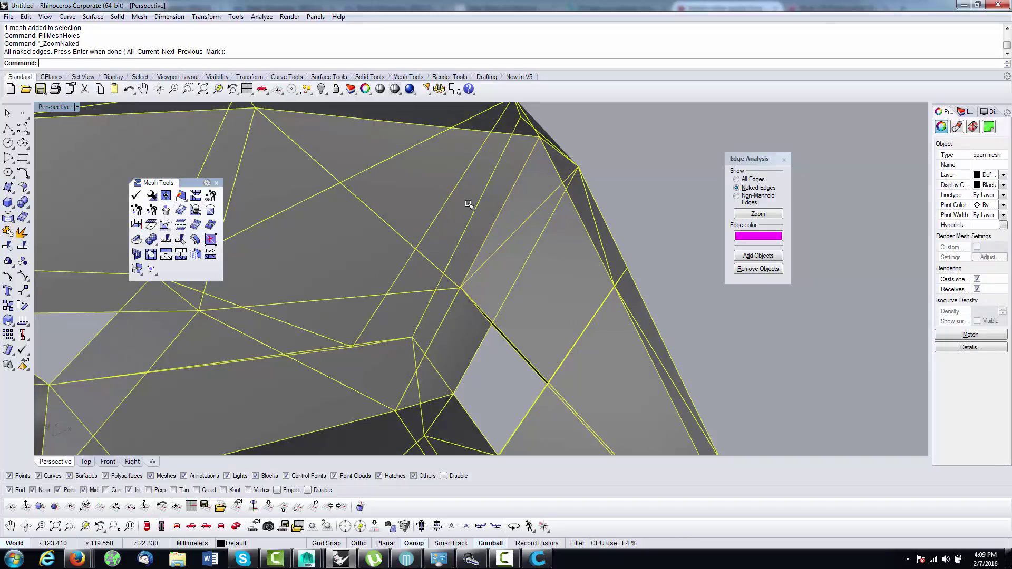
text(NonmanifoldMerge)
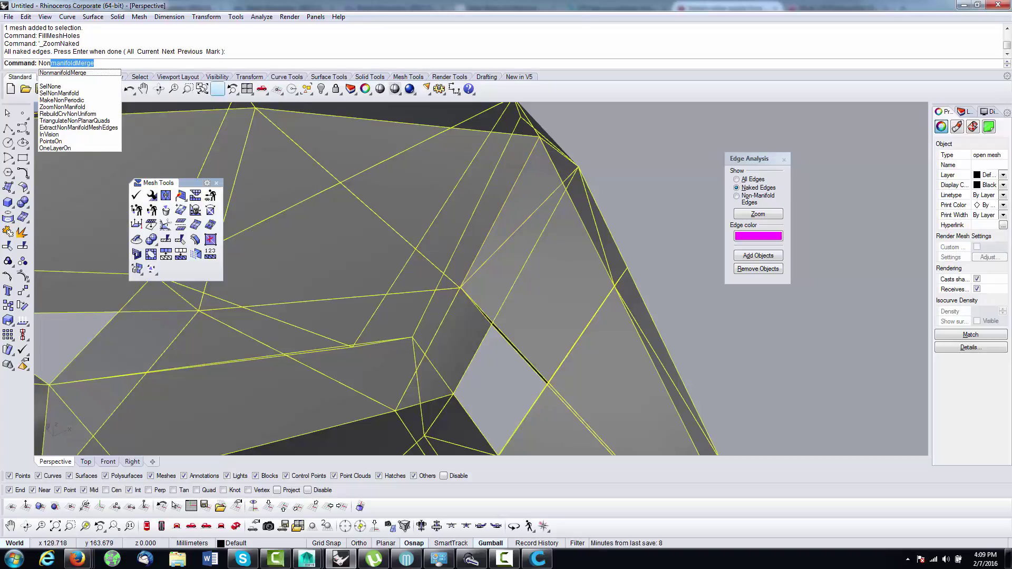
Extract the faces at non-manifold mesh edges and delete them
click(79, 127)
scroll(506, 215, down, 2)
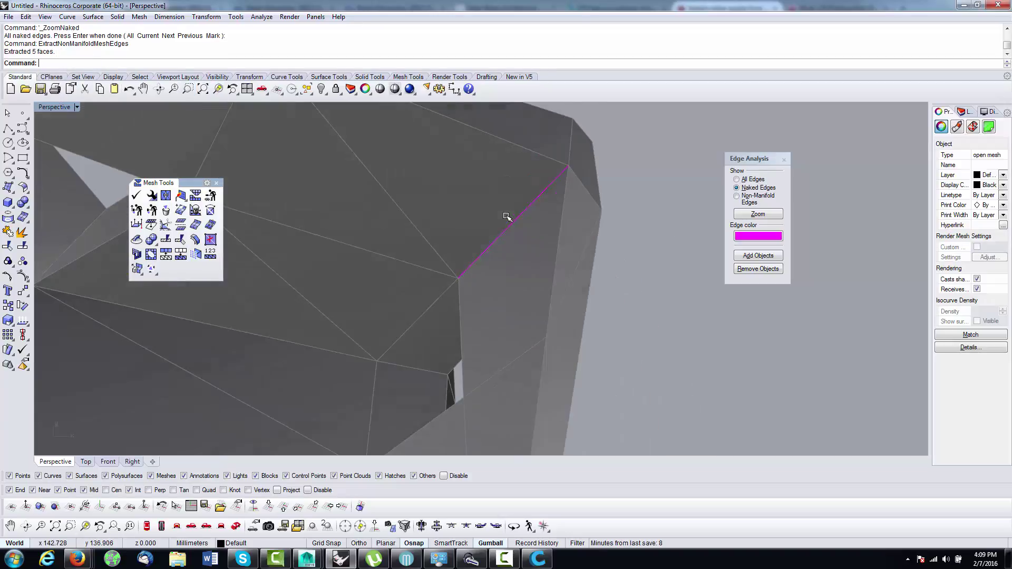
scroll(561, 211, down, 2)
scroll(560, 209, down, 3)
scroll(563, 204, down, 2)
scroll(563, 204, down, 2)
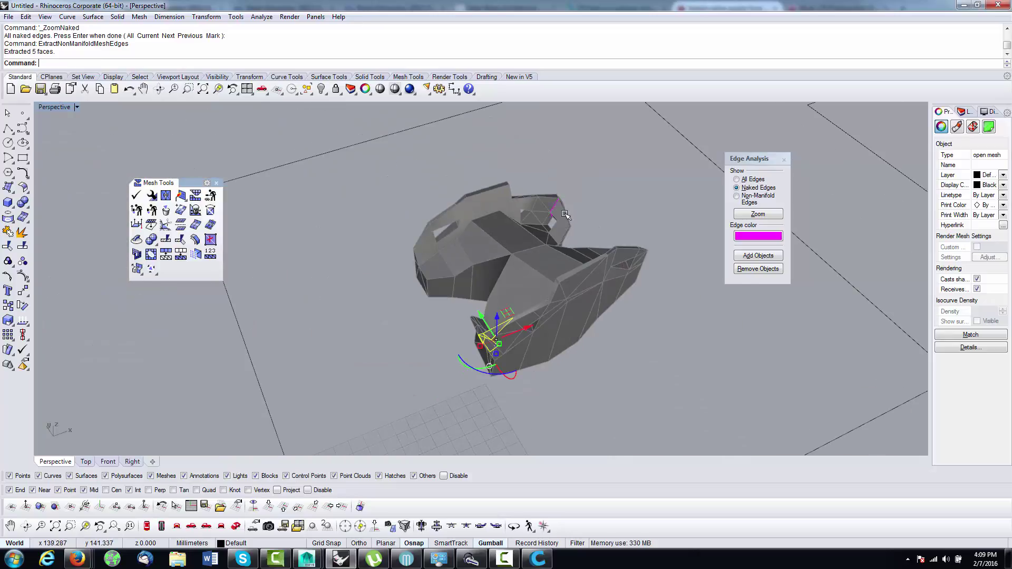
scroll(485, 253, up, 2)
scroll(485, 253, up, 2)
scroll(485, 253, up, 3)
mouse_move(486, 253)
right_down()
mouse_move(470, 253)
mouse_move(545, 268)
right_up()
key(Delete)
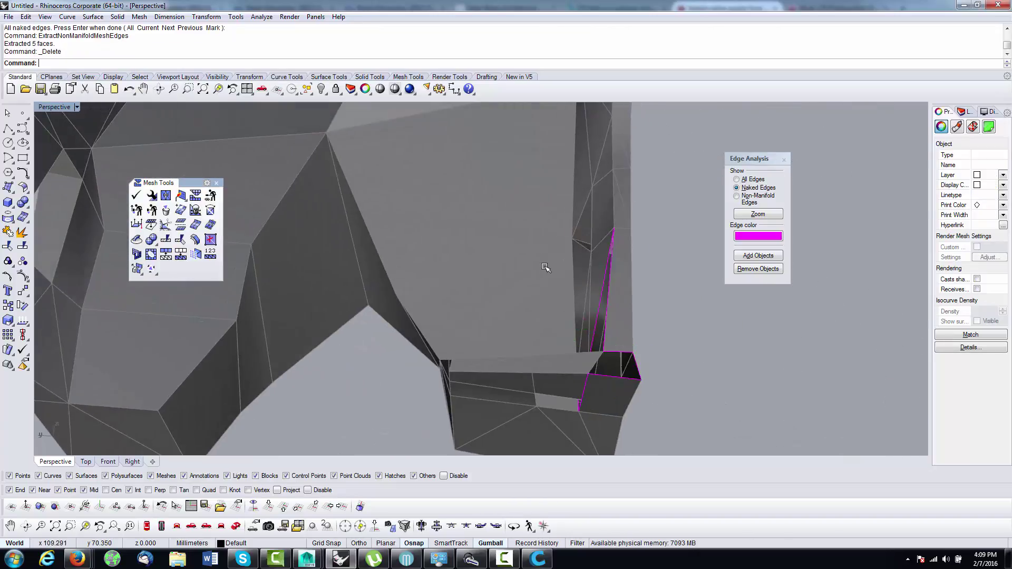
Run FillMeshHoles on the whole hippo mesh and inspect the filled hole
scroll(526, 267, down, 5)
right_drag(486, 289, 604, 297)
click(603, 296)
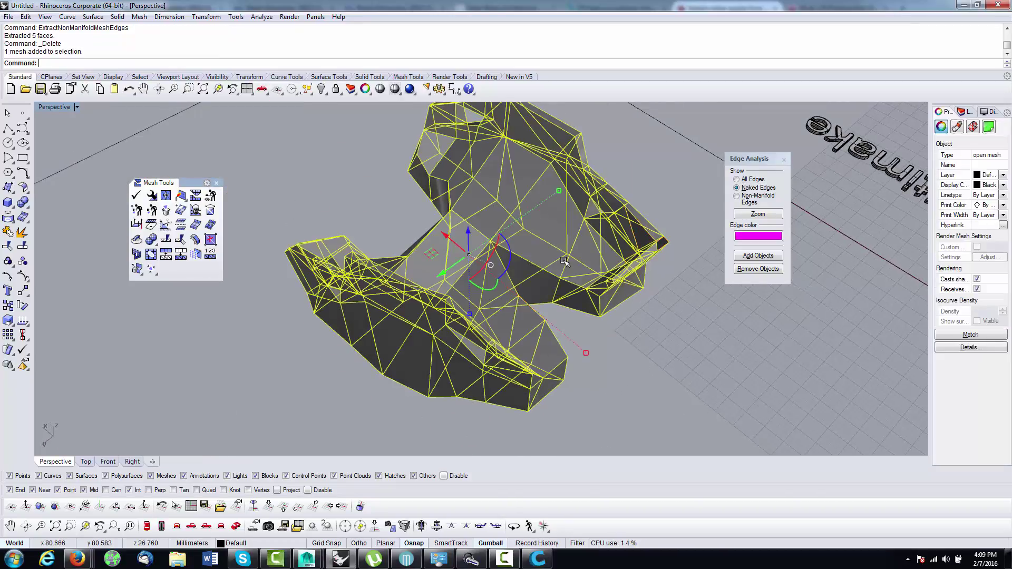
text(Fil)
key(Return)
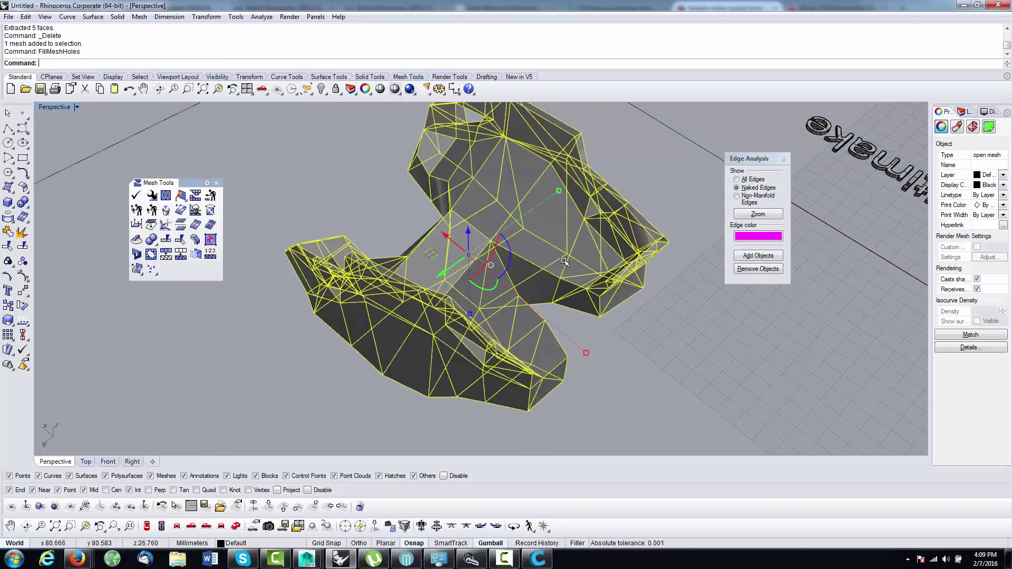
key(Escape)
right_drag(561, 228, 632, 228)
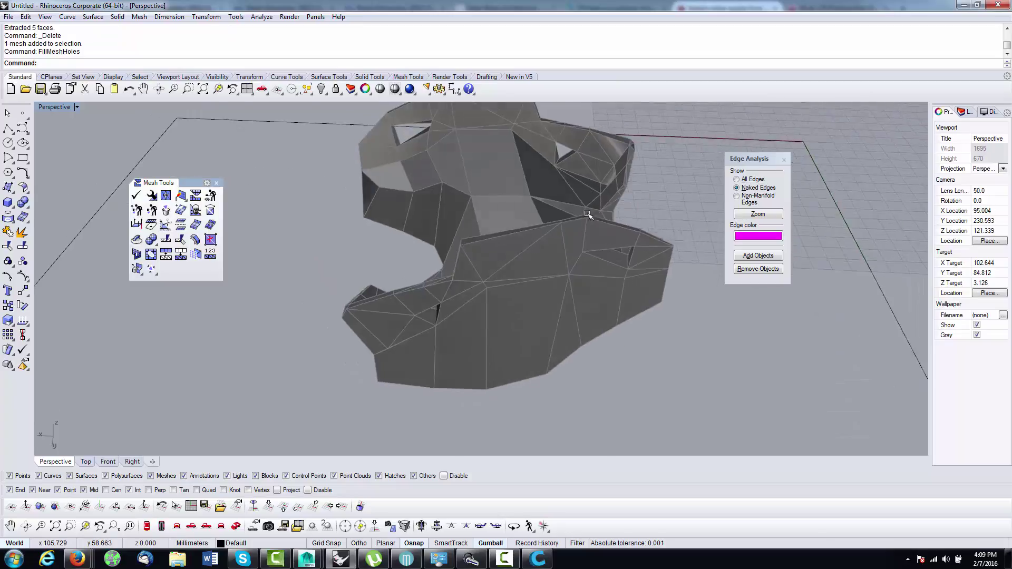
scroll(632, 228, up, 2)
scroll(464, 243, up, 3)
scroll(458, 243, up, 3)
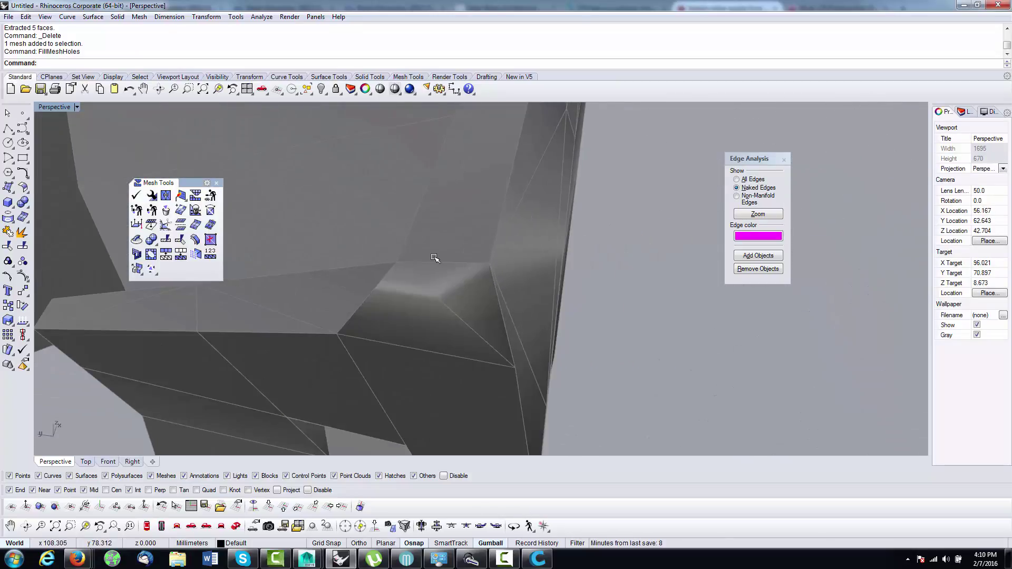
scroll(457, 242, up, 2)
mouse_move(457, 242)
right_down()
mouse_move(398, 253)
mouse_move(452, 275)
mouse_move(438, 260)
right_up()
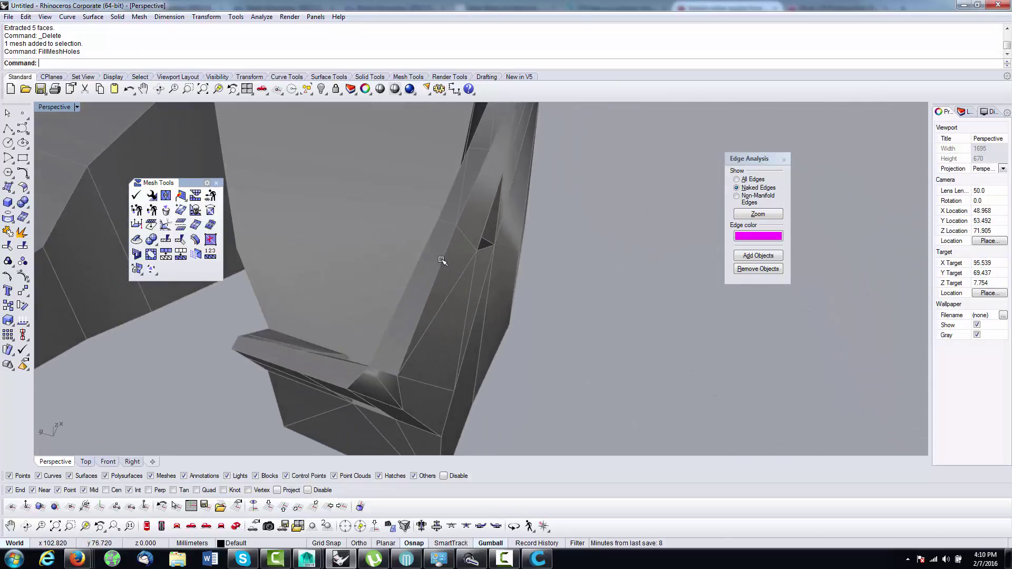
click(442, 260)
scroll(442, 260, down, 5)
Undo back to the original hippo mesh and open the Import dialog
key(Escape)
mouse_move(570, 274)
right_down()
mouse_move(636, 285)
mouse_move(606, 256)
mouse_move(532, 296)
right_up()
key(ctrl+z)
key(ctrl+z)
key(ctrl+z)
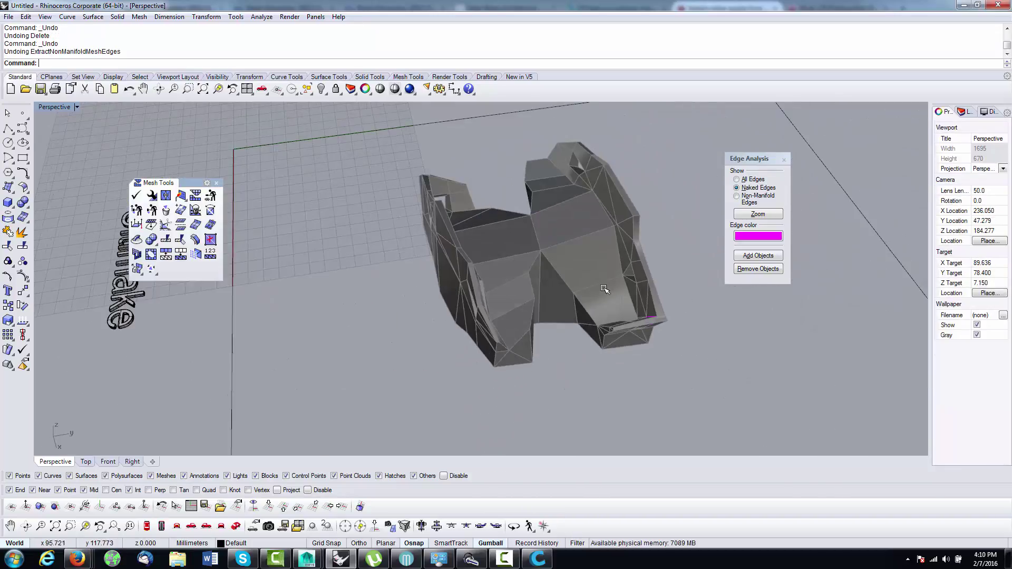
click(532, 296)
right_click(27, 90)
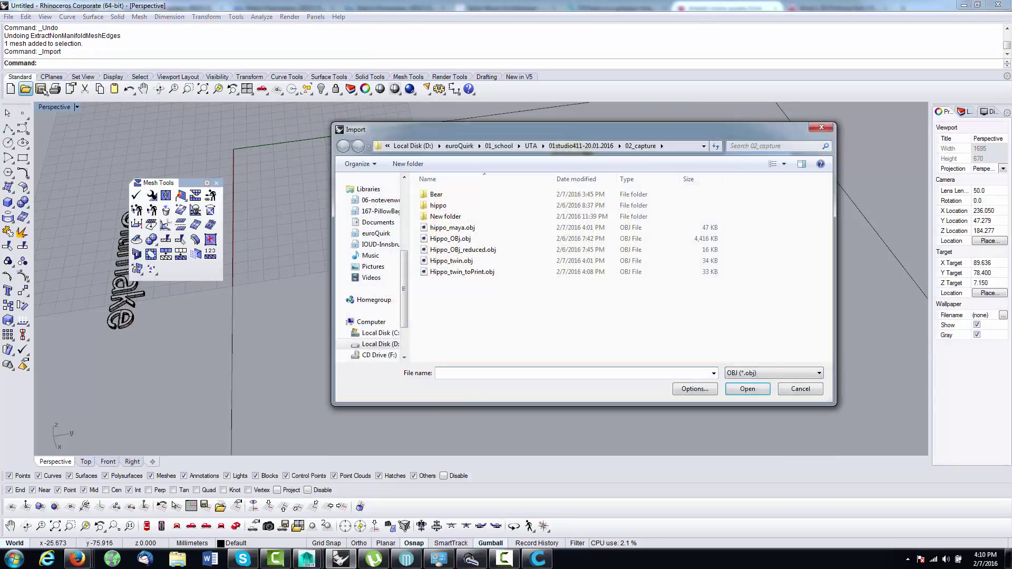
Re-export the mesh as OBJ, overwriting Hippo_twin_toPrint.obj in 02_capture
click(792, 389)
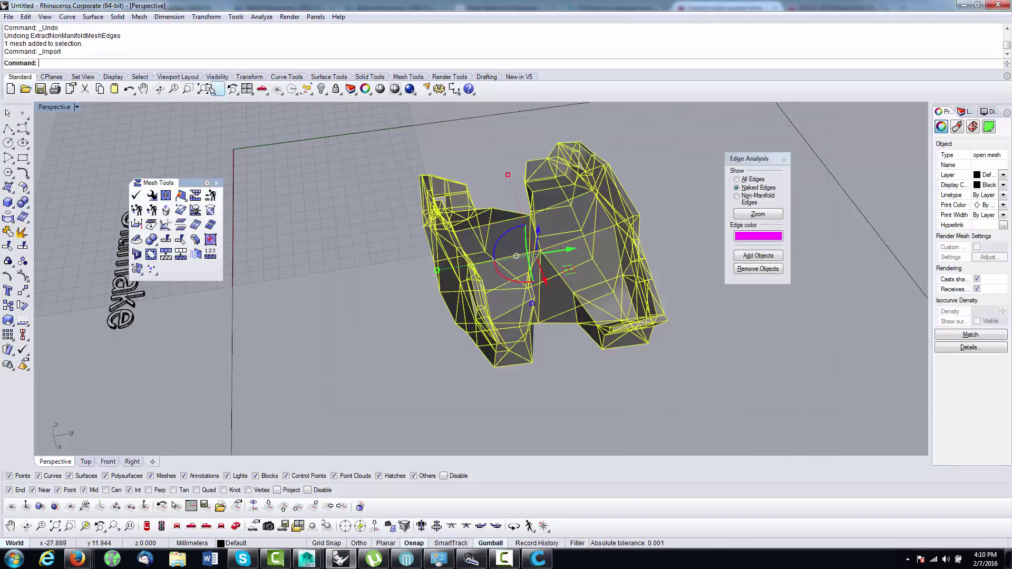
right_click(40, 91)
click(522, 271)
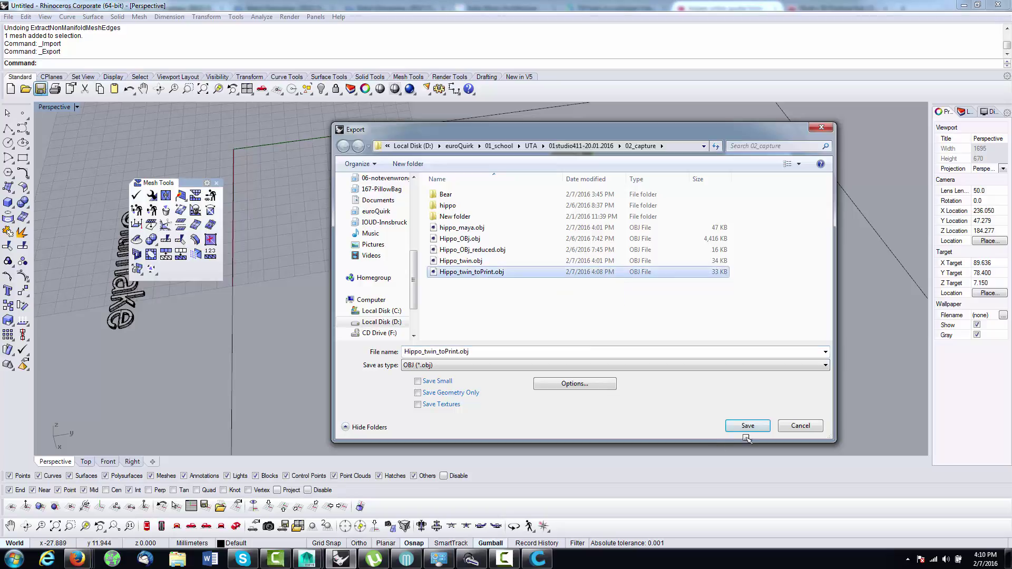
click(748, 426)
click(534, 285)
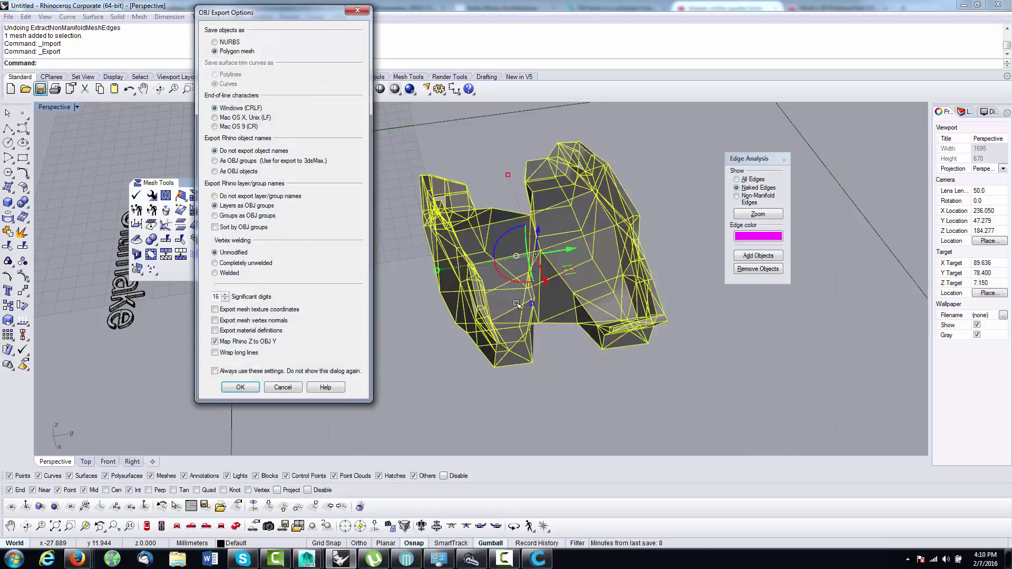
click(253, 387)
Launch Autodesk Meshmixer by searching 'meshmixer' from the Windows Start menu
click(14, 558)
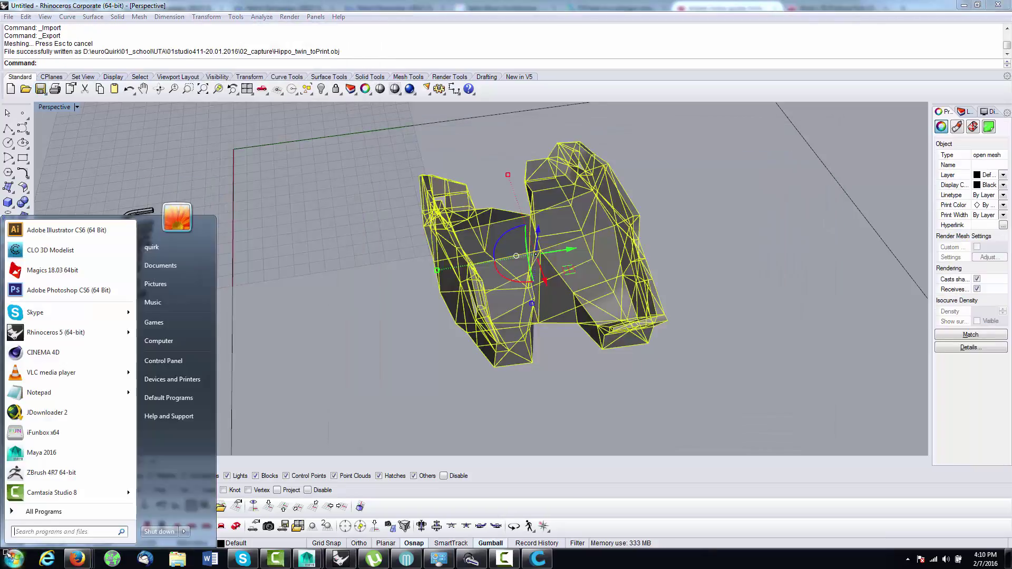
text(meshmixer)
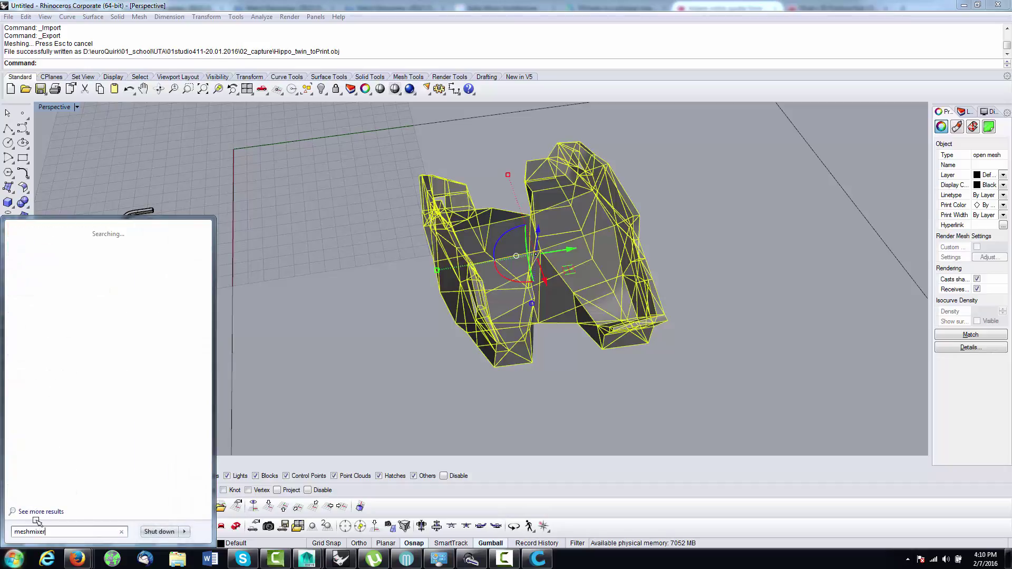
text(4)
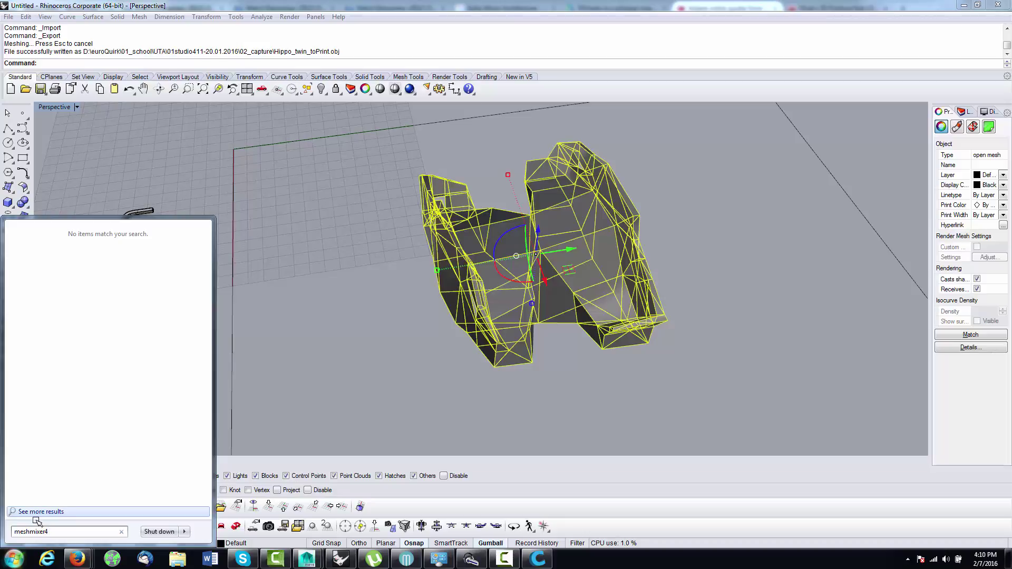
key(BackSpace)
key(Return)
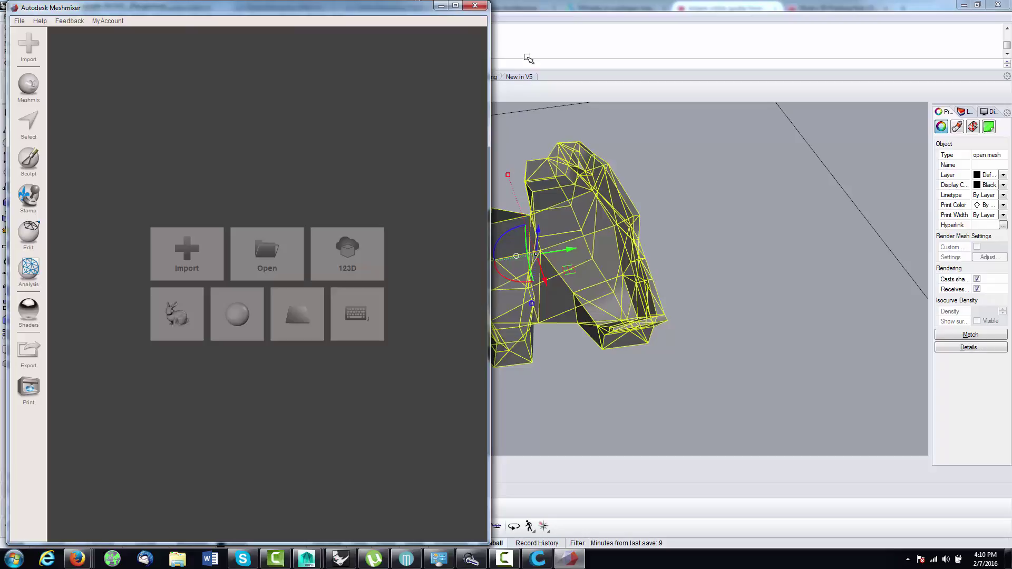
Maximize Meshmixer and import Hippo_twin_toPrint.obj from the 02_capture folder
click(456, 7)
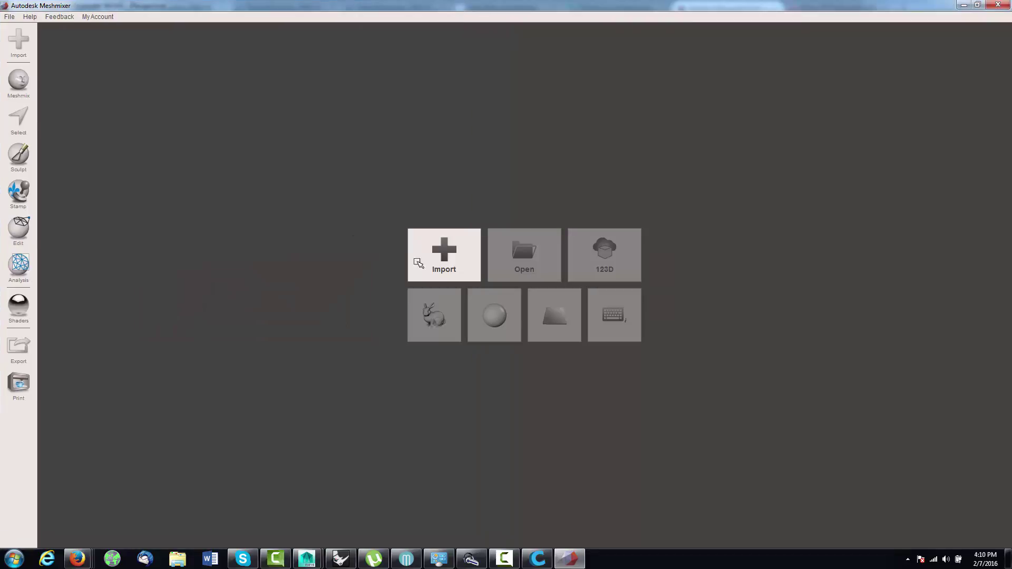
click(434, 266)
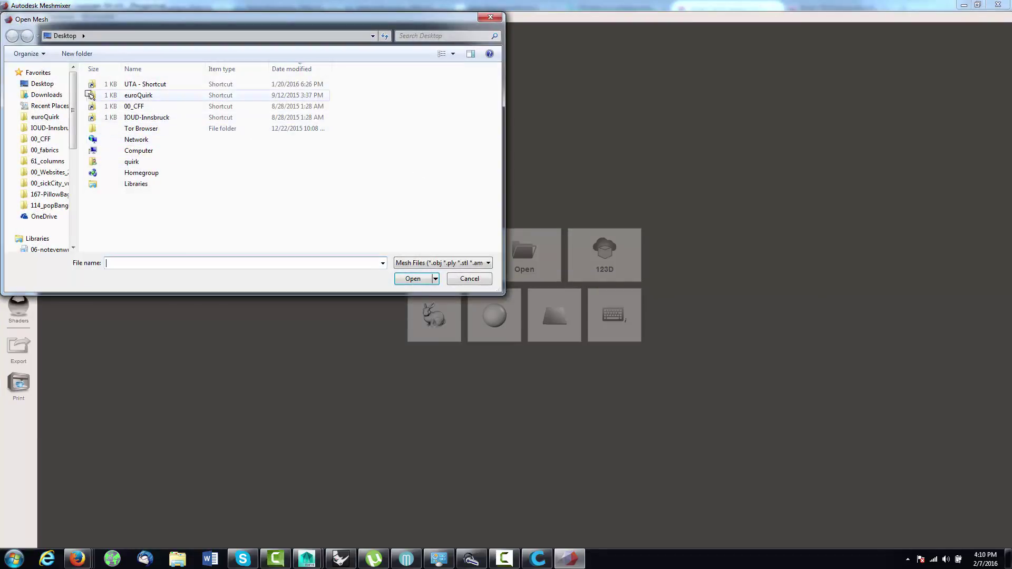
click(49, 105)
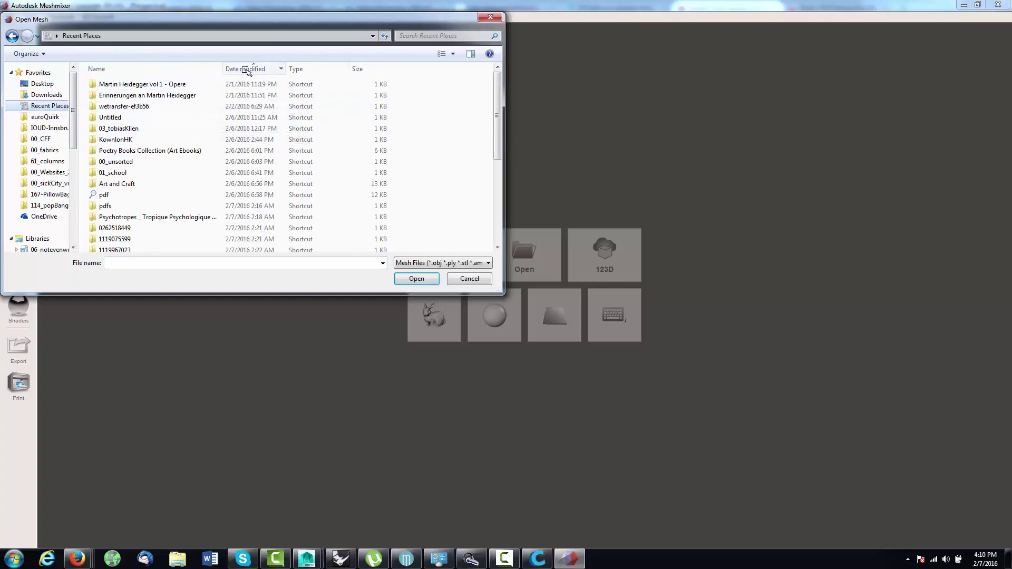
double_click(141, 85)
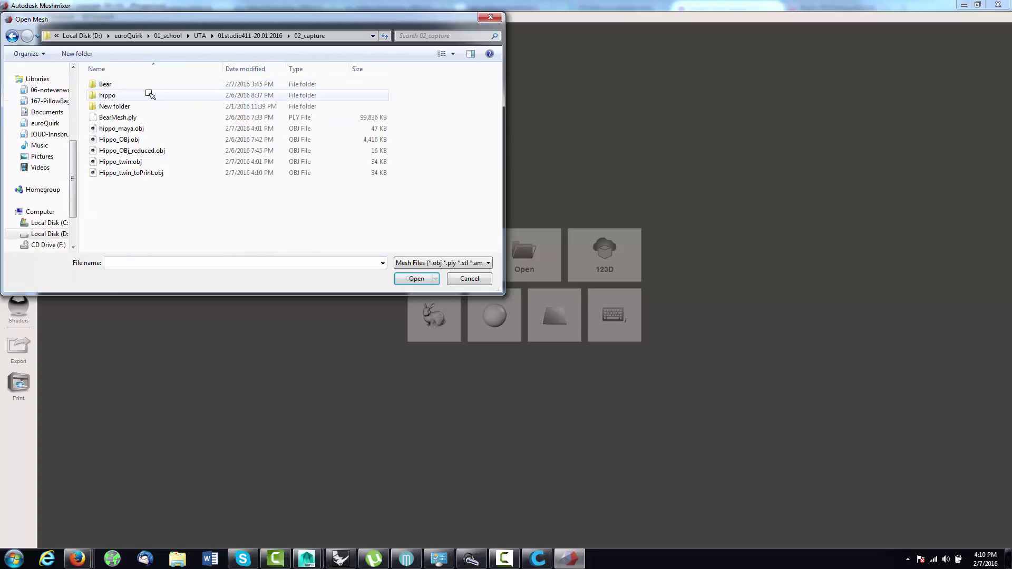
double_click(153, 172)
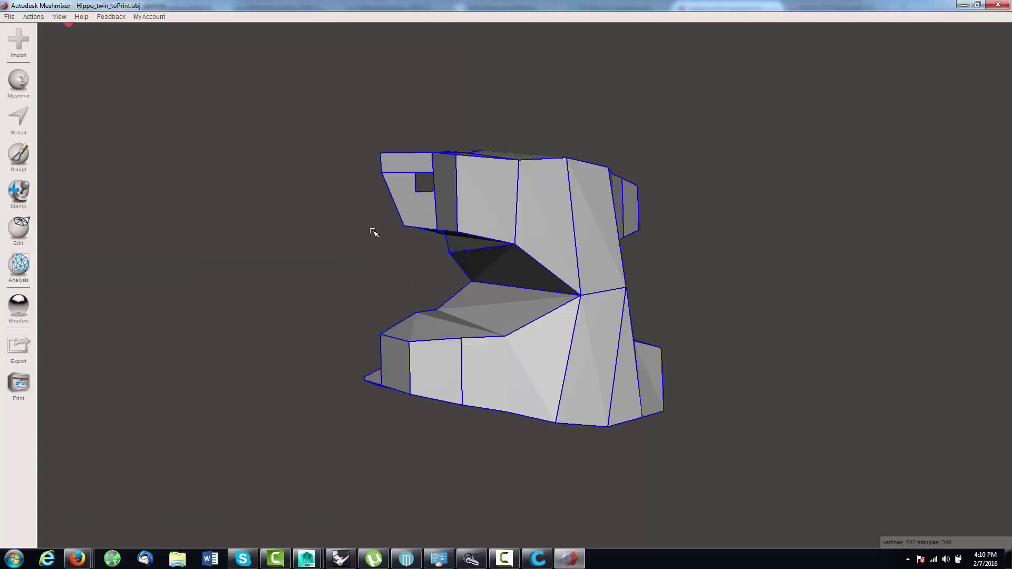
mouse_move(371, 226)
right_down()
mouse_move(432, 248)
mouse_move(673, 263)
mouse_move(637, 251)
mouse_move(612, 211)
mouse_move(727, 242)
mouse_move(821, 225)
mouse_move(782, 233)
right_up()
scroll(644, 240, down, 5)
scroll(640, 238, down, 3)
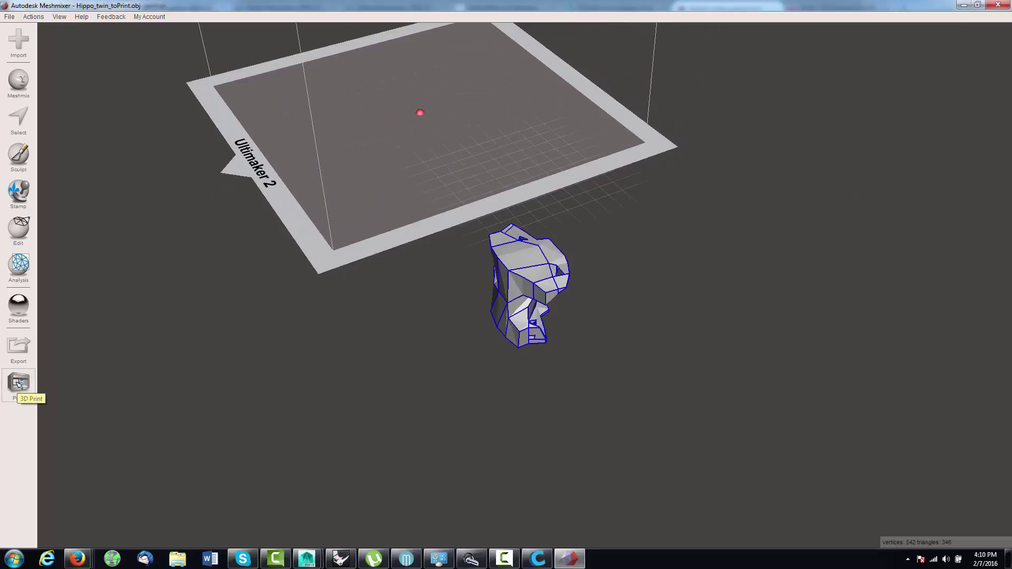
In the Print workspace, rotate the hippo 90° about Z, drop it onto the platform, and apply
click(19, 383)
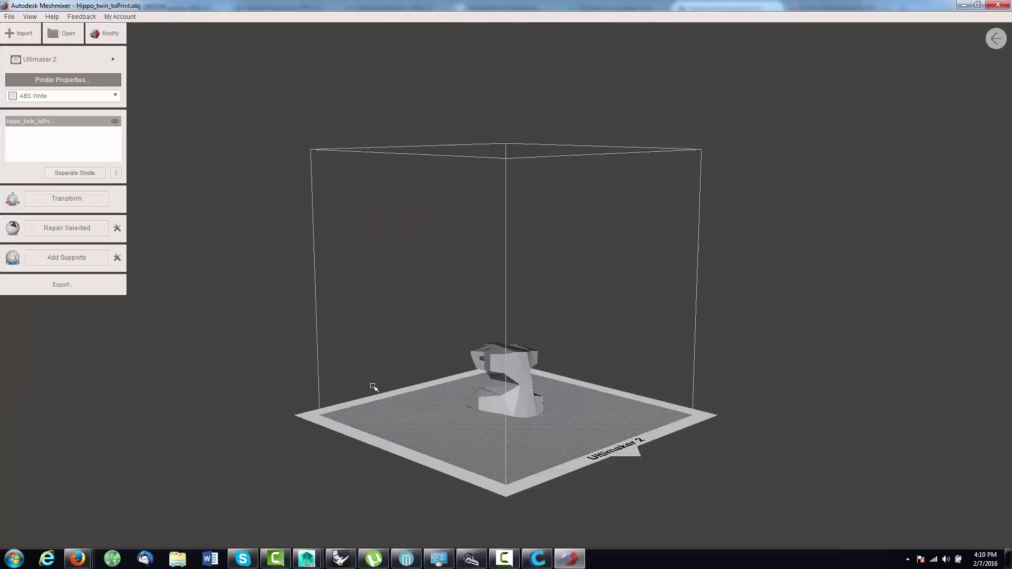
mouse_move(374, 388)
right_down()
mouse_move(643, 391)
mouse_move(605, 403)
mouse_move(592, 362)
mouse_move(483, 401)
mouse_move(515, 375)
right_up()
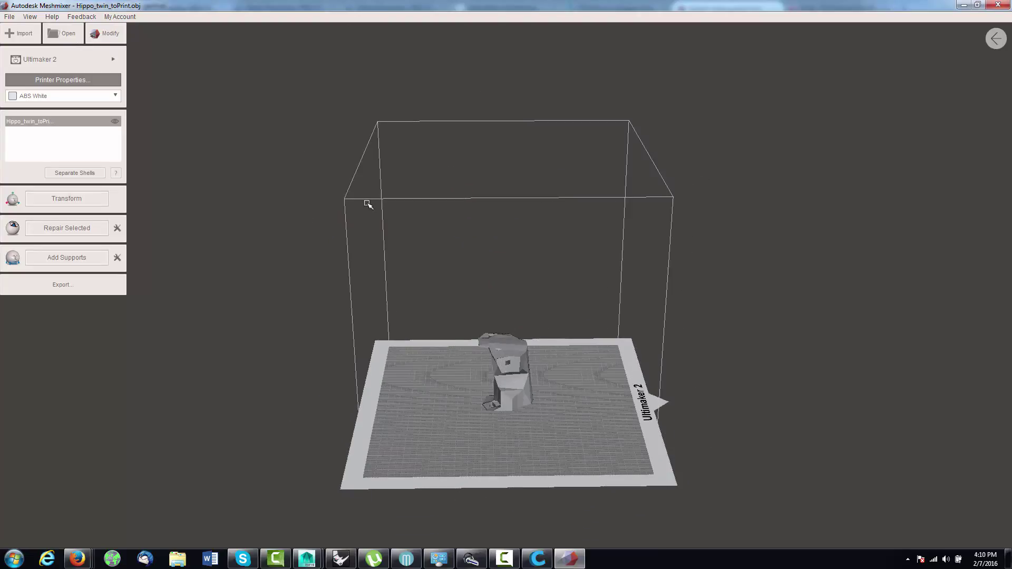
right_drag(577, 377, 491, 381)
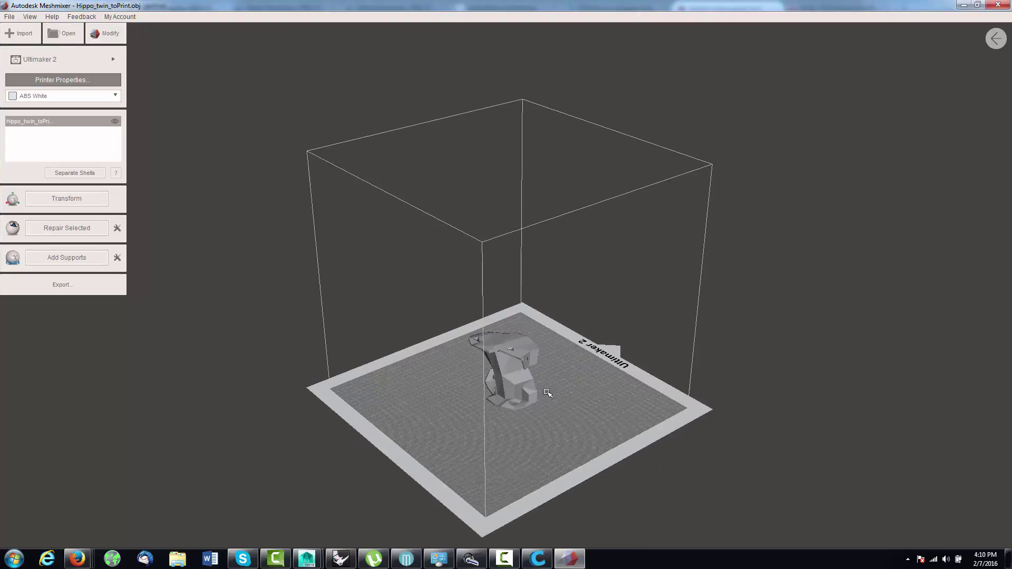
click(51, 199)
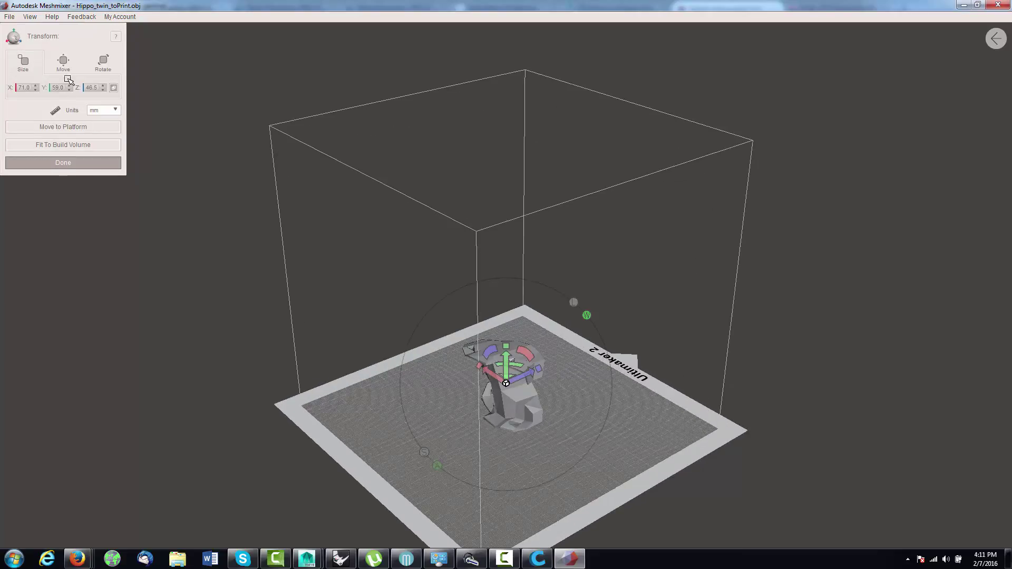
click(102, 64)
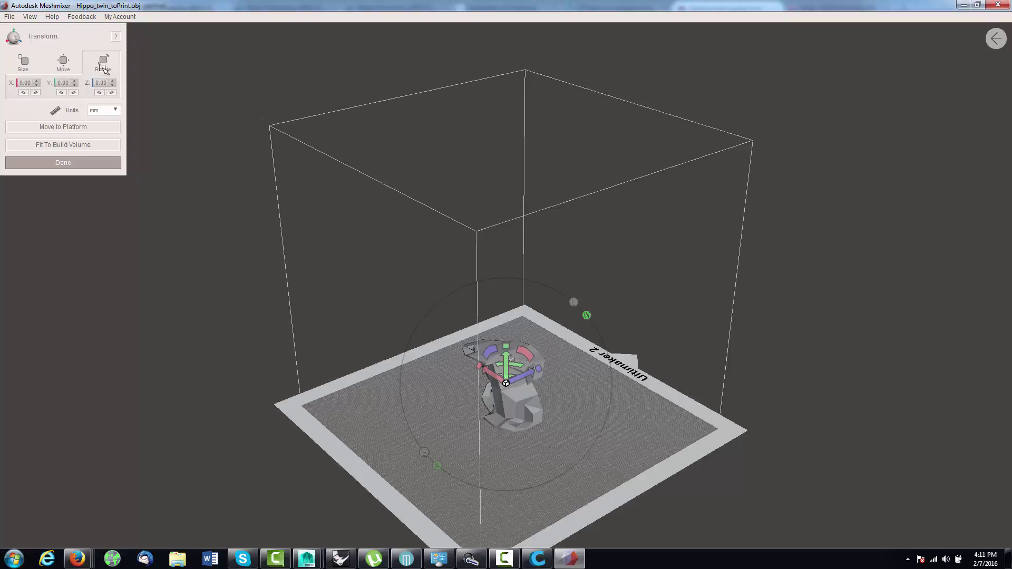
click(111, 92)
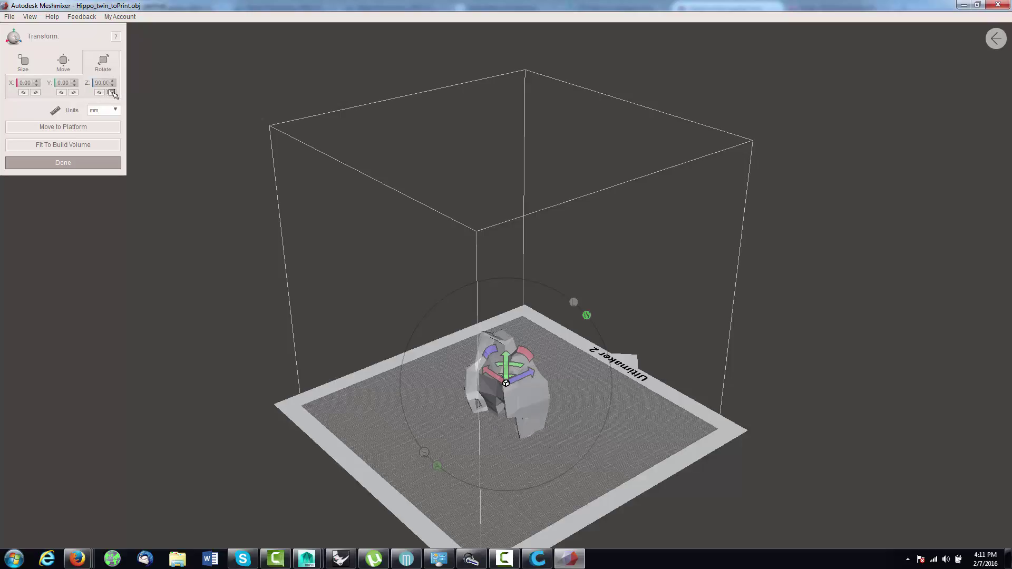
click(70, 93)
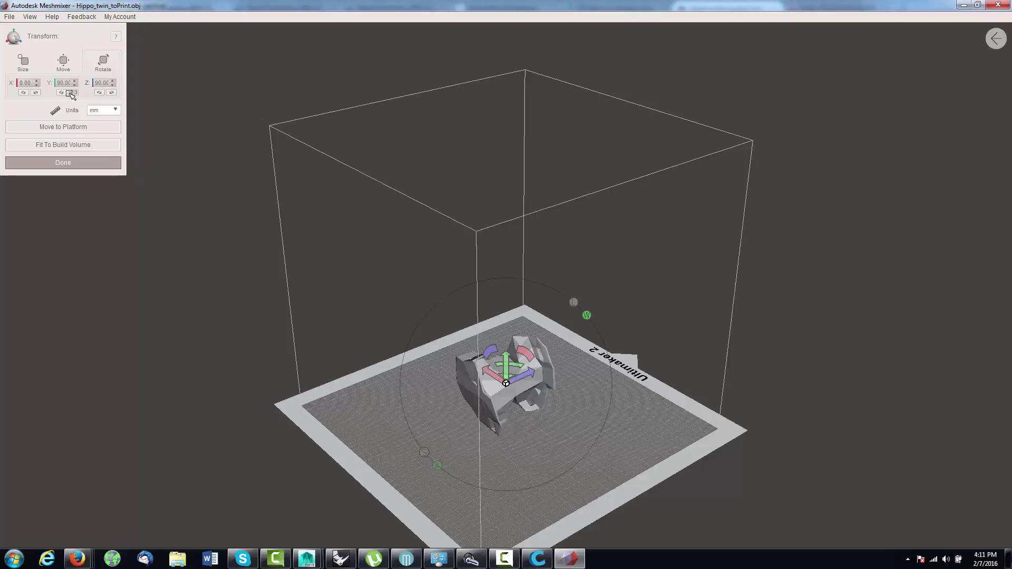
click(33, 93)
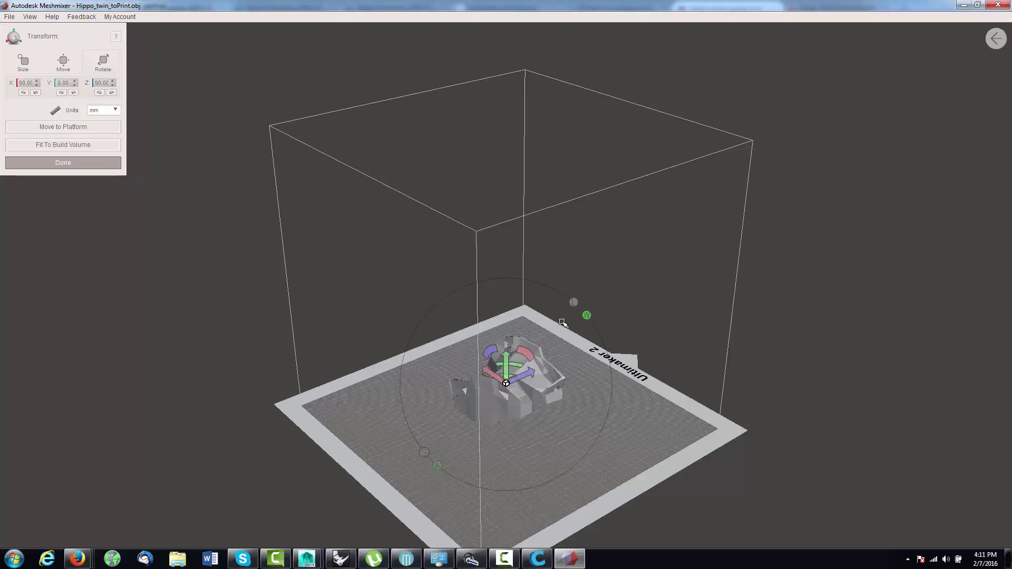
mouse_move(522, 357)
right_down()
mouse_move(624, 355)
mouse_move(707, 319)
mouse_move(783, 316)
mouse_move(491, 253)
mouse_move(280, 255)
right_up()
click(94, 128)
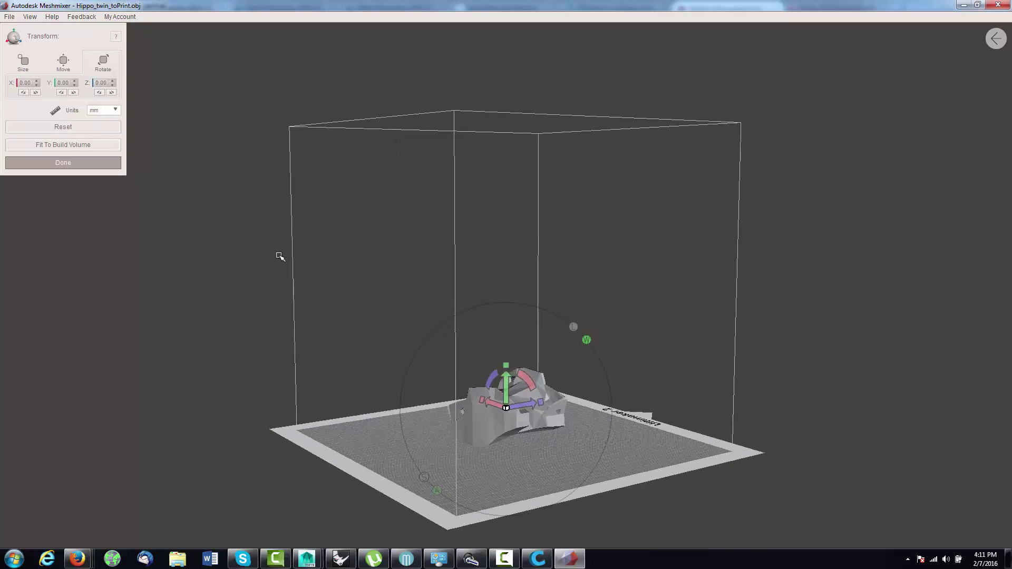
click(63, 162)
right_drag(315, 218, 503, 346)
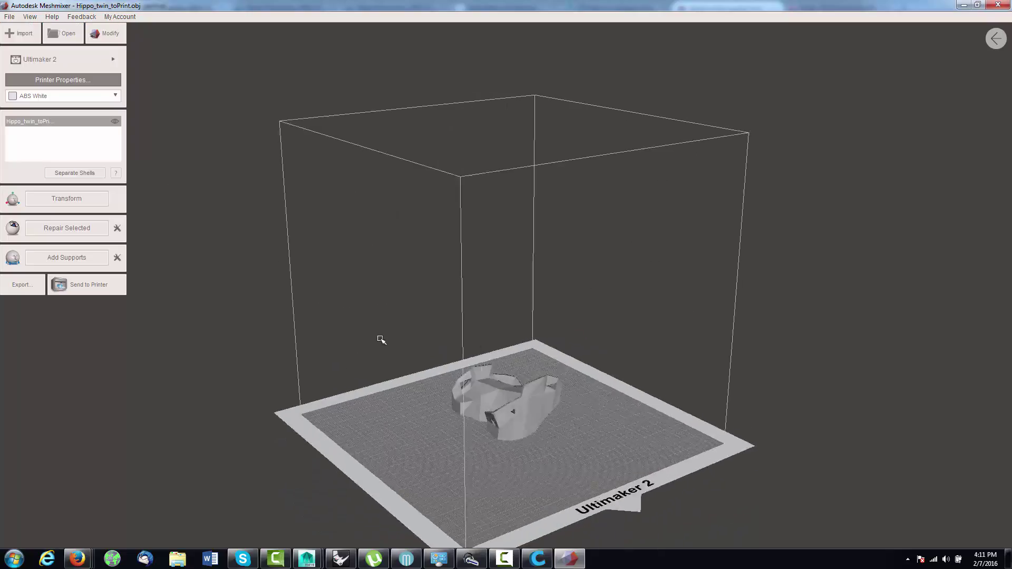
Run Repair Selected on the hippo mesh until it reports Model Repaired
click(82, 227)
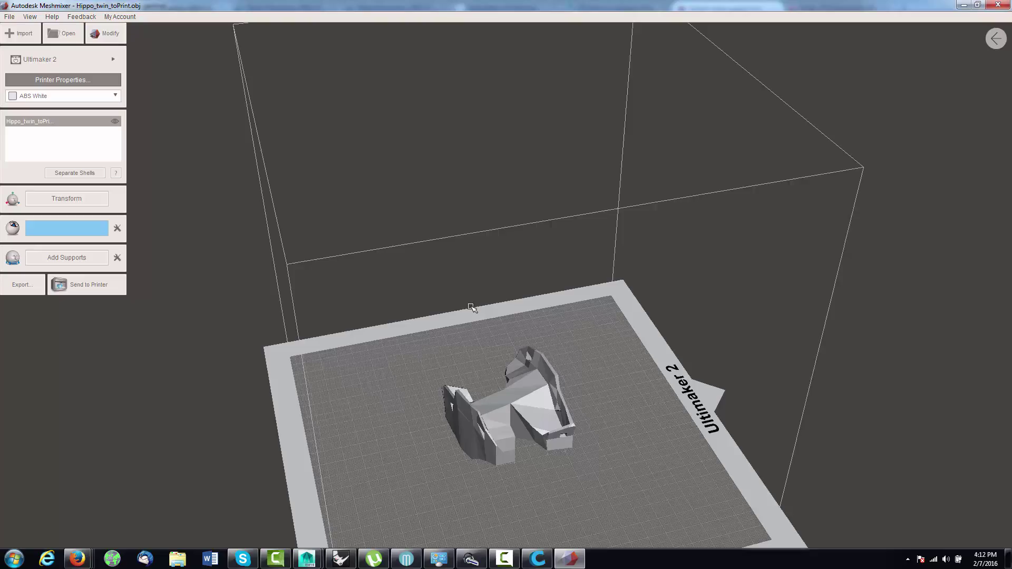
click(504, 559)
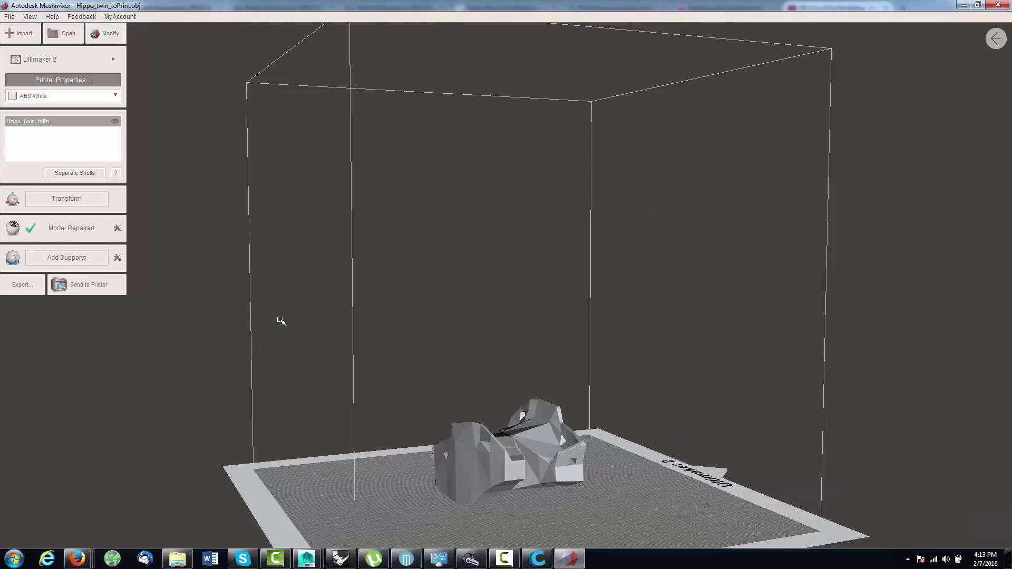
mouse_move(422, 335)
right_down()
mouse_move(499, 317)
mouse_move(533, 321)
mouse_move(513, 410)
mouse_move(568, 473)
mouse_move(534, 432)
mouse_move(501, 472)
right_up()
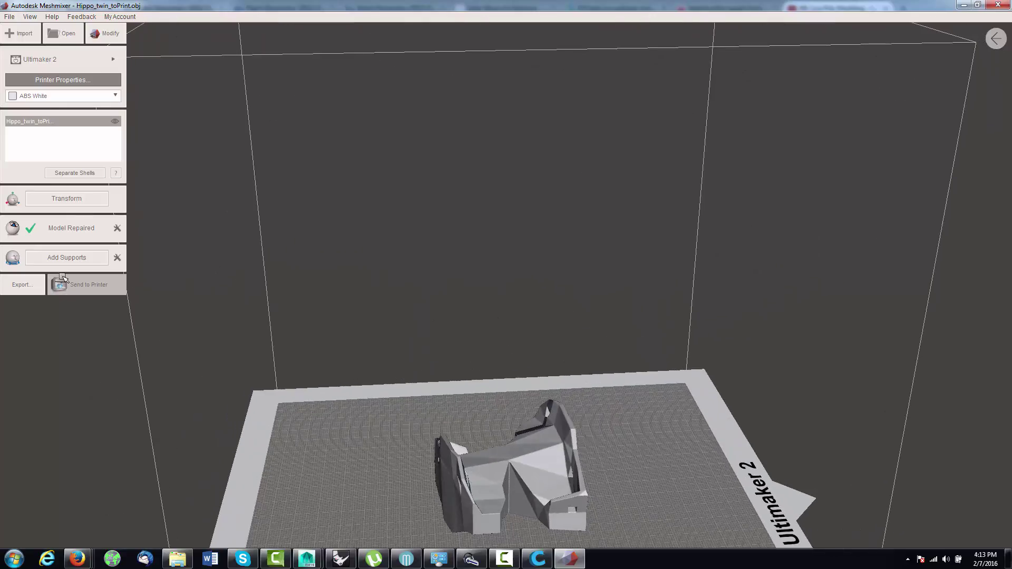
Export the repaired hippo mesh as an STL file named 001
click(26, 286)
text(001)
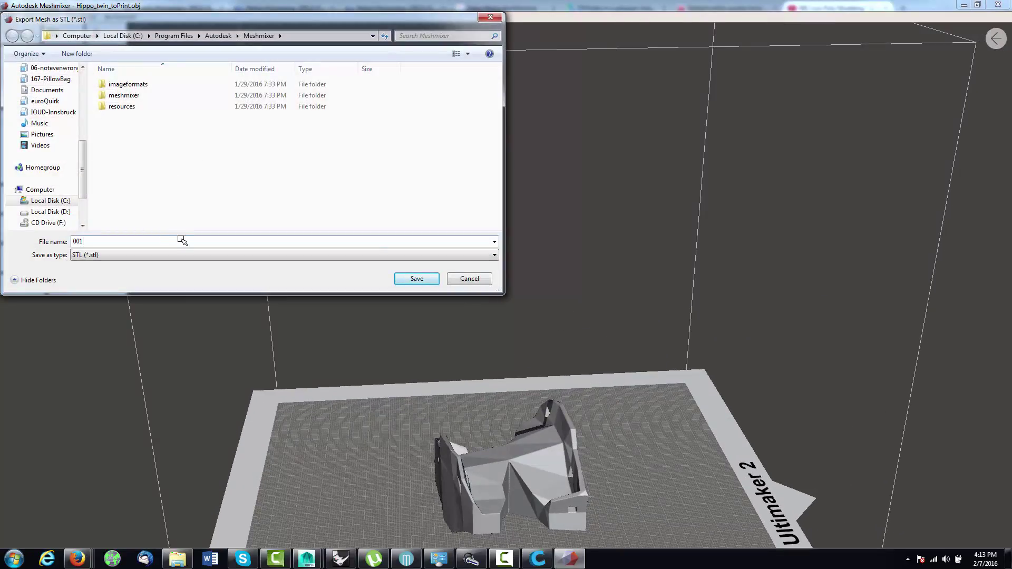
key(Return)
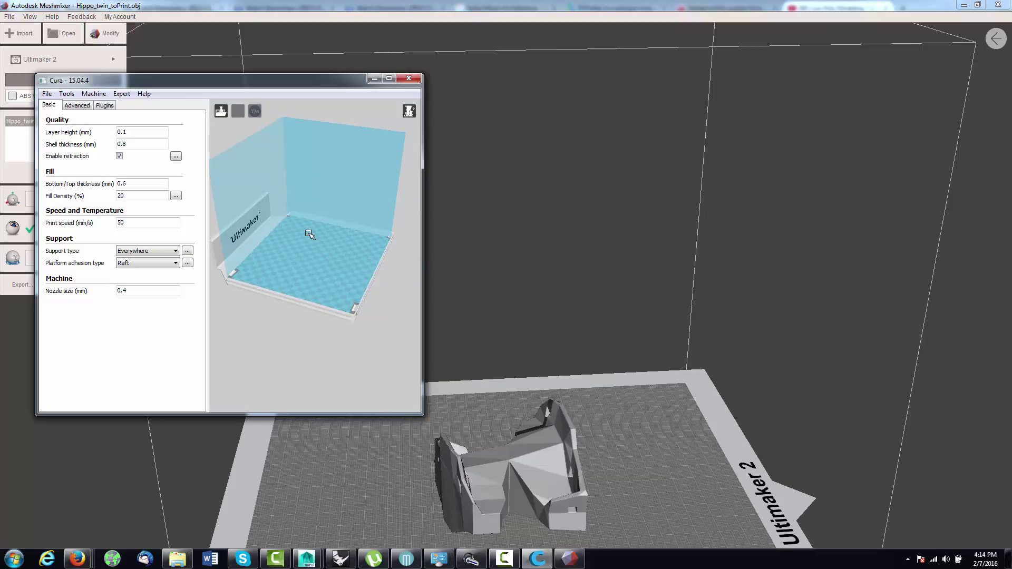
Launch MakerBot Desktop from a Start menu search and move its window aside
click(26, 559)
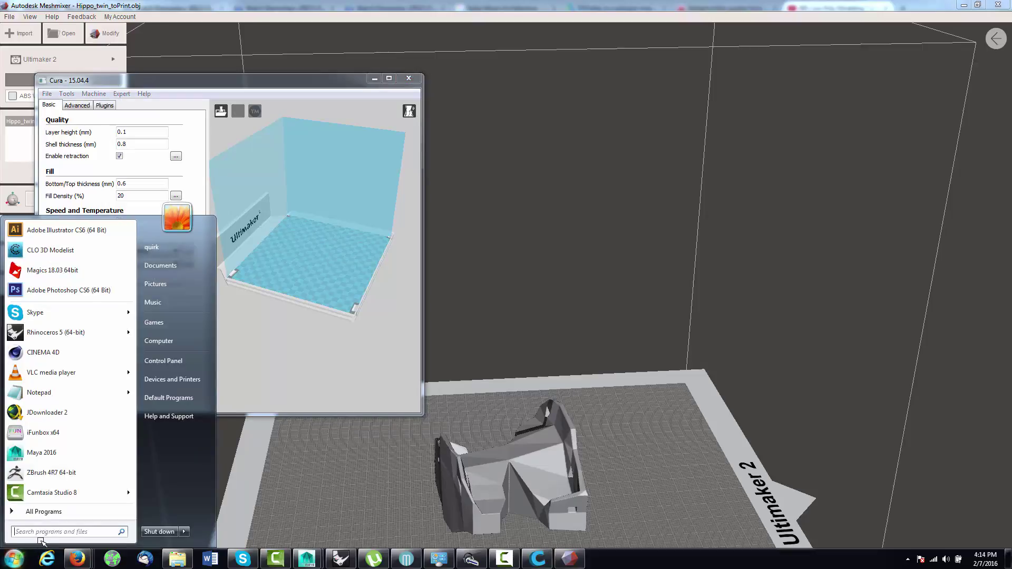
text(mAKER)
key(Return)
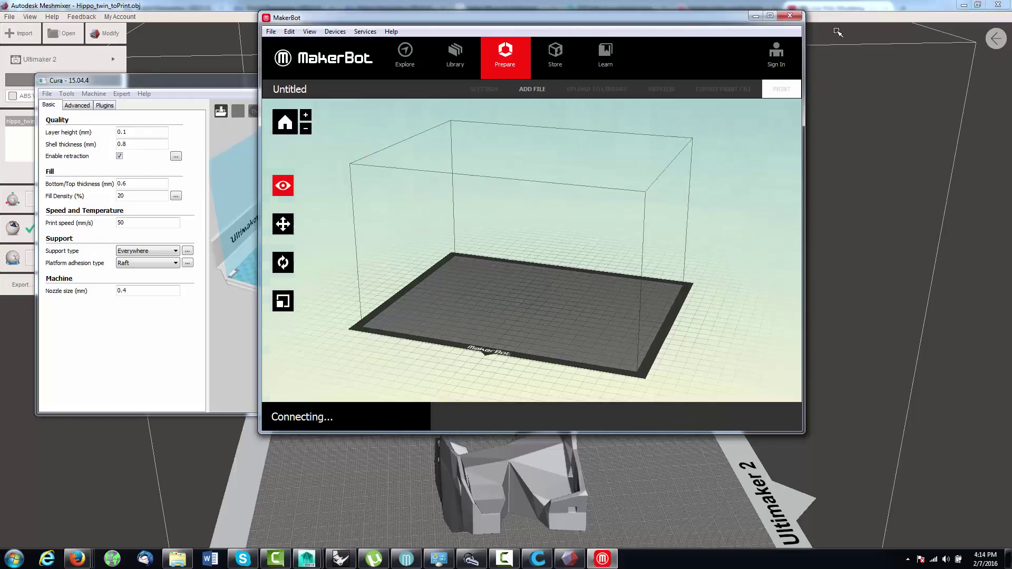
click(977, 4)
drag(360, 21, 539, 38)
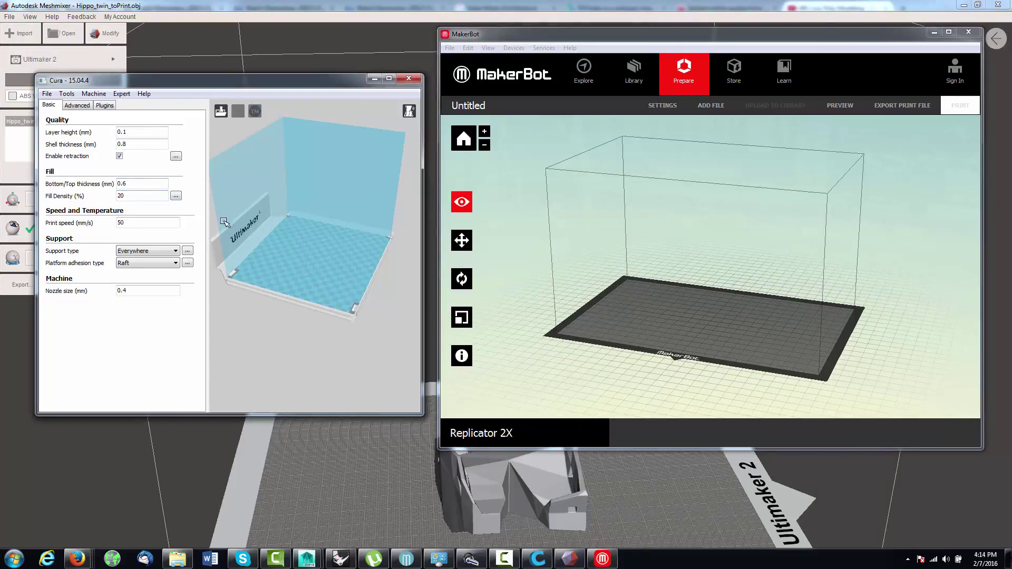
Load Hippo_twin_toPrint.obj from 02_capture into Cura via Load model file
click(66, 95)
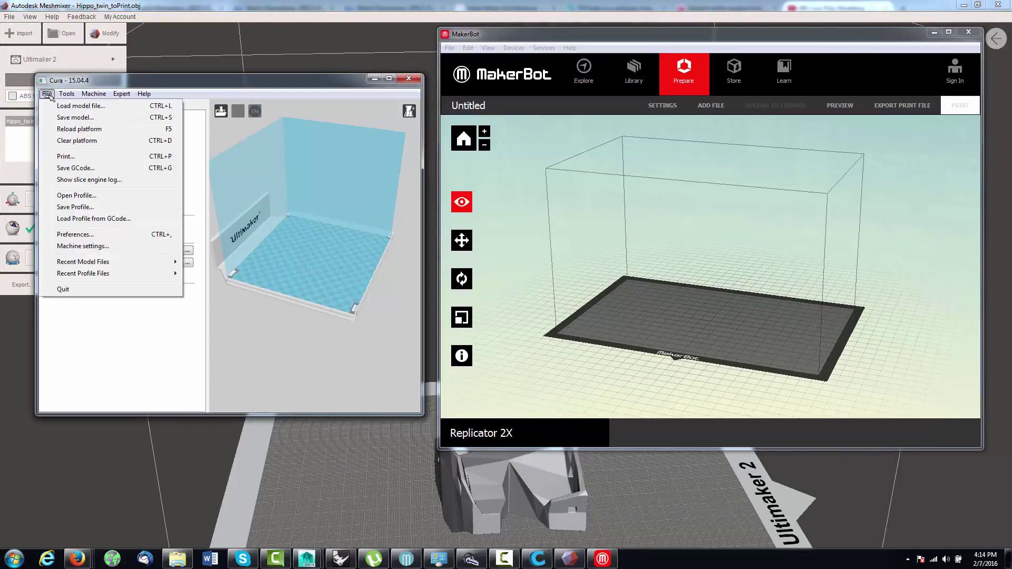
click(289, 168)
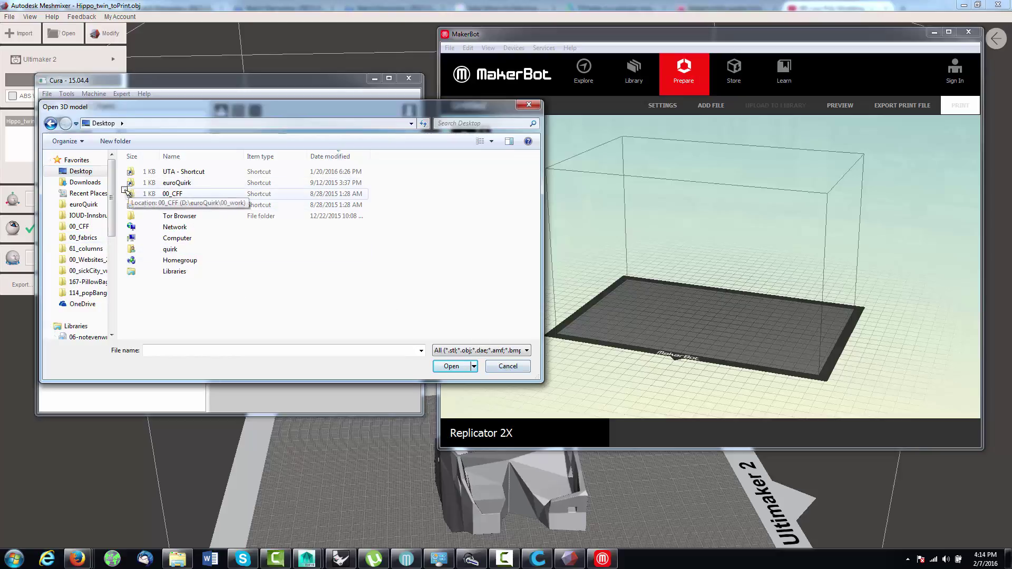
click(88, 193)
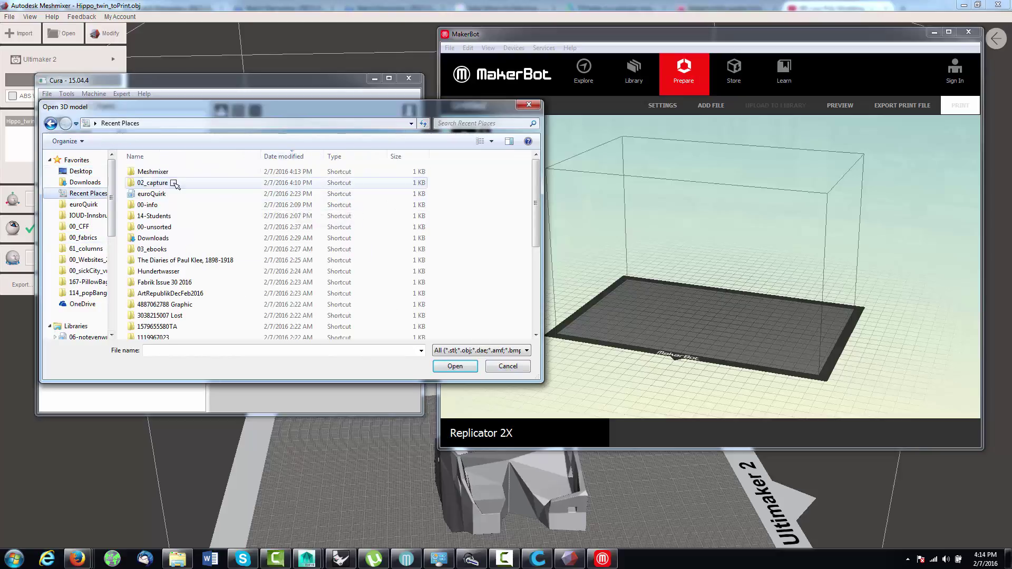
double_click(177, 184)
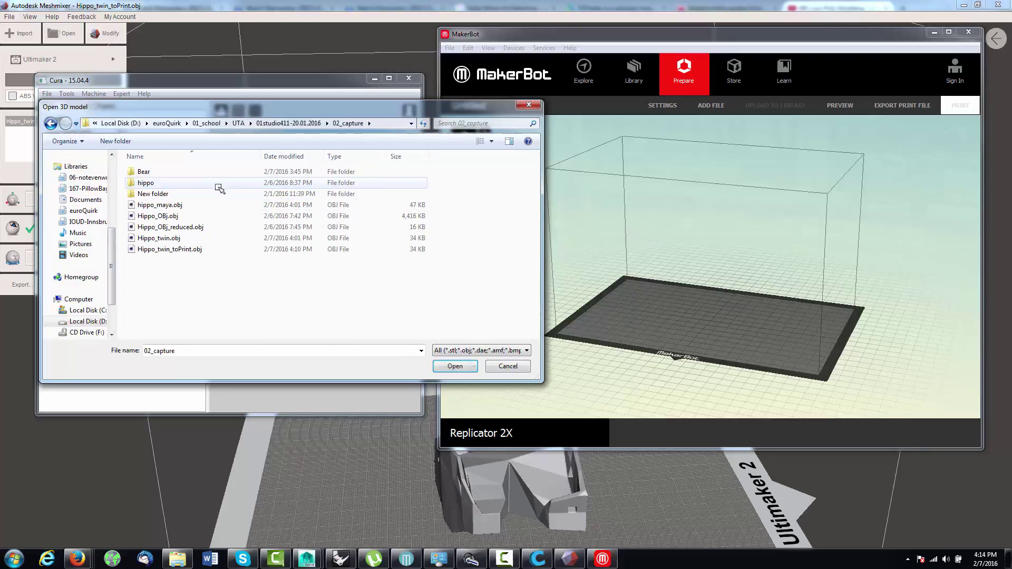
click(187, 248)
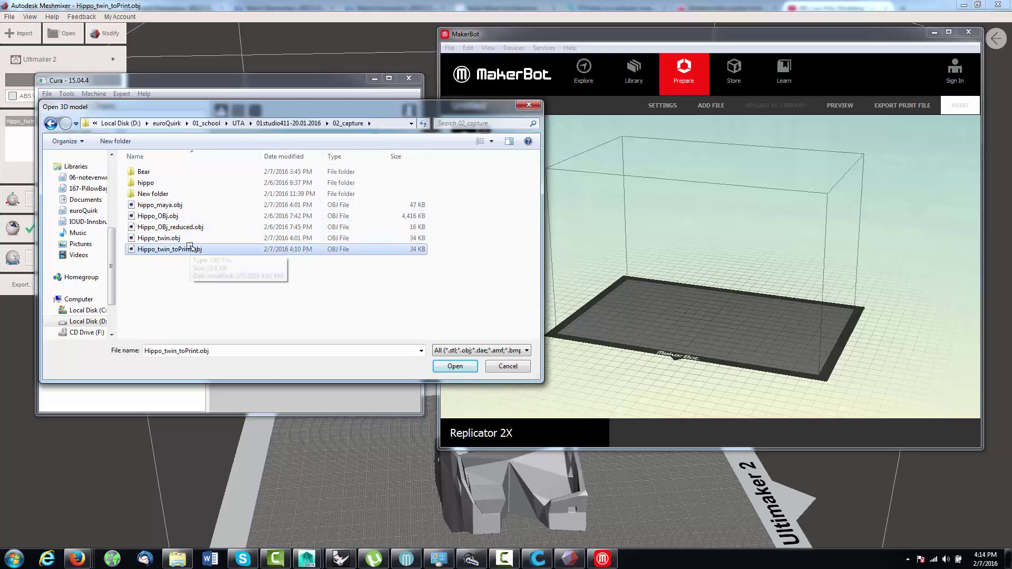
double_click(191, 248)
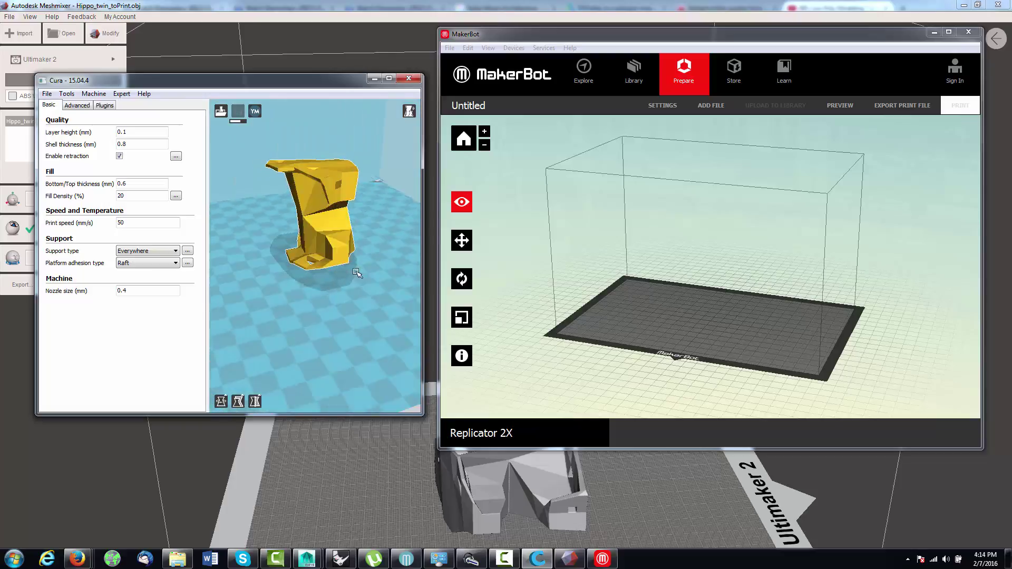
click(664, 299)
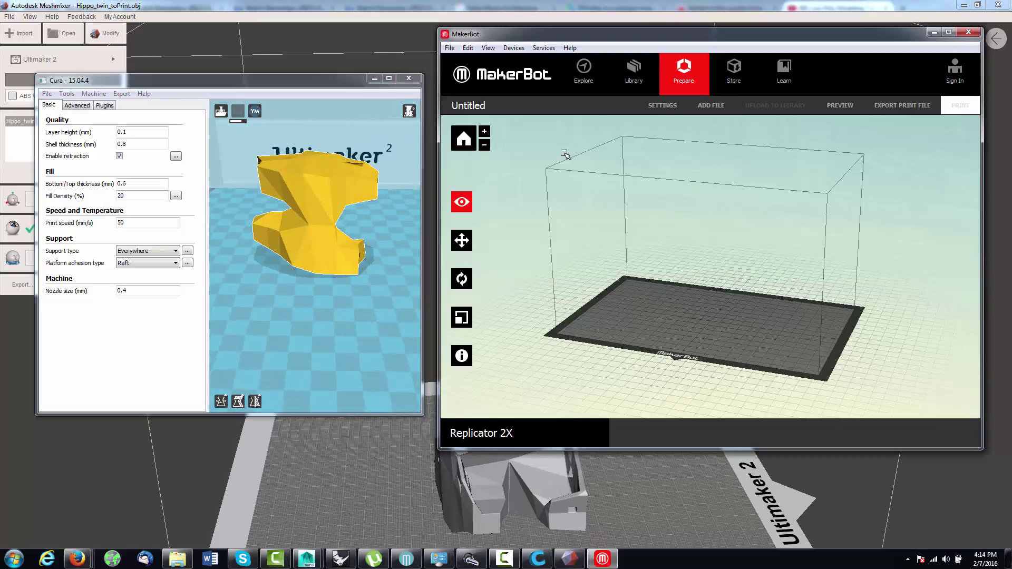
Add Hippo_twin_toPrint.obj from 02_capture to the MakerBot plate, then close Cura
click(711, 105)
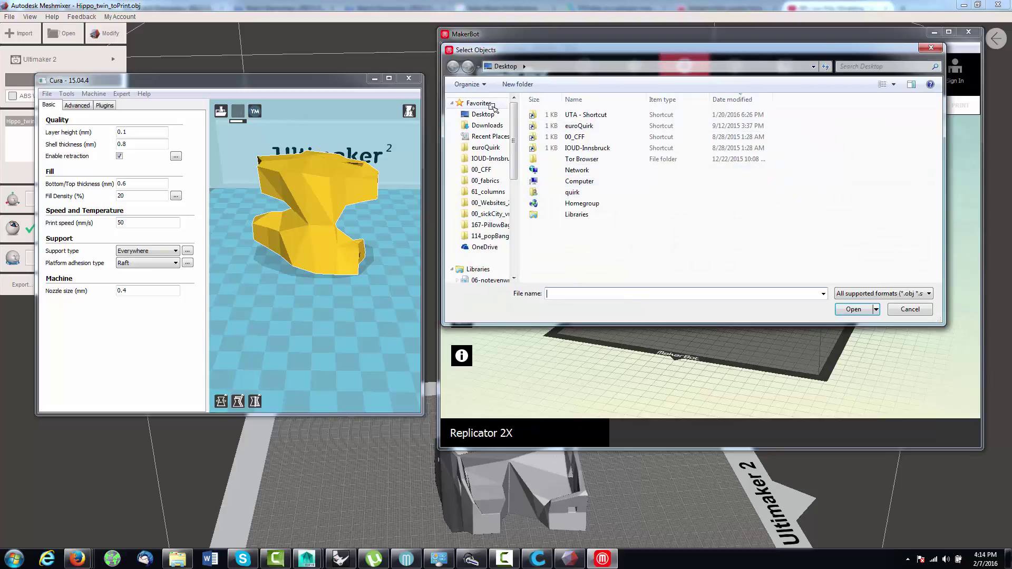
click(491, 136)
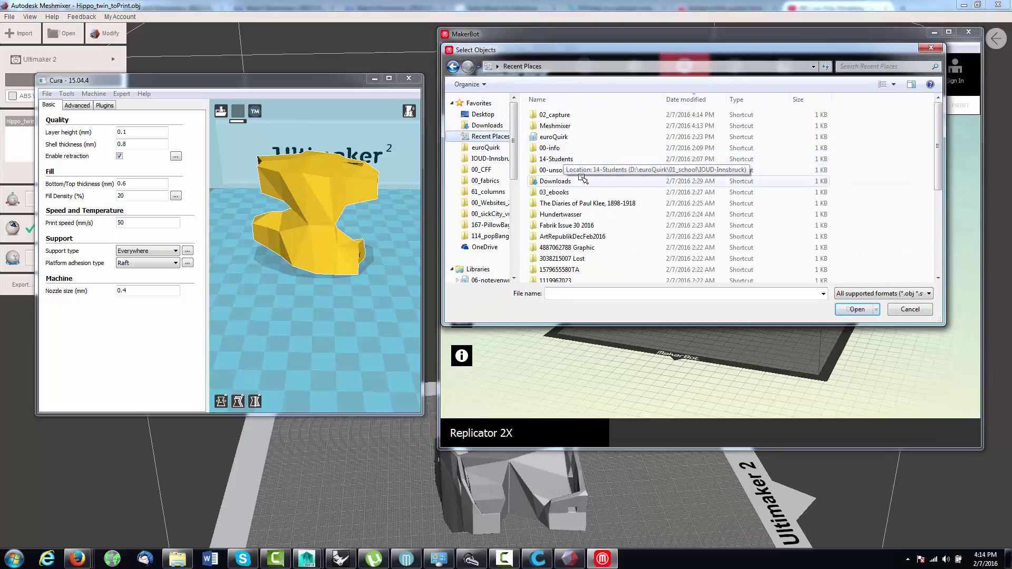
double_click(569, 116)
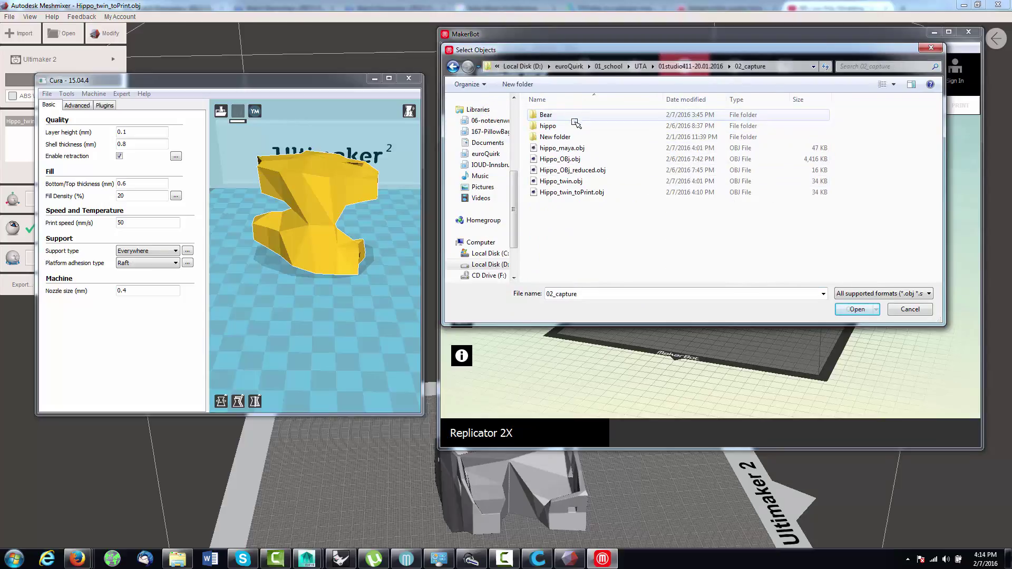
double_click(593, 193)
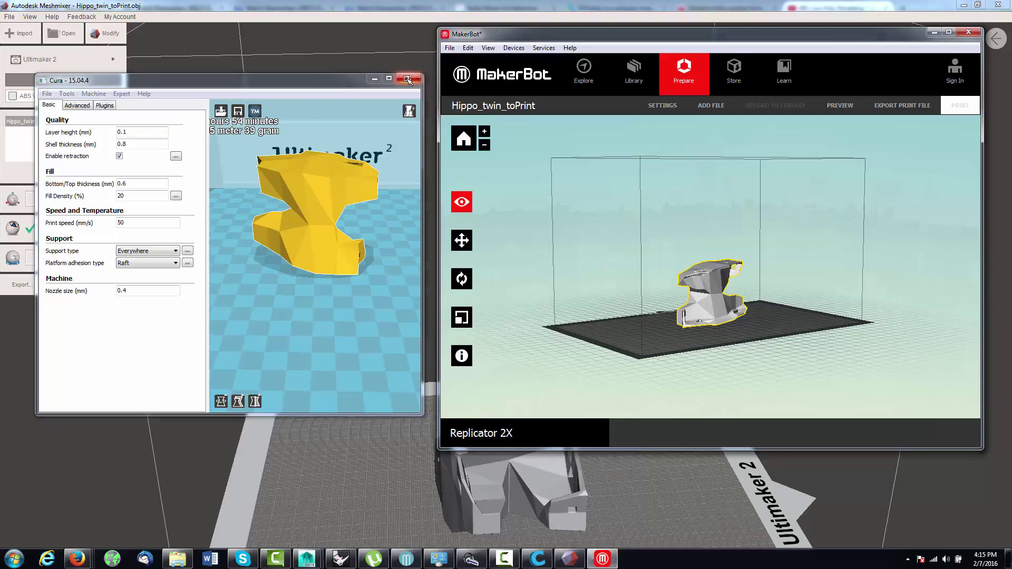
click(408, 79)
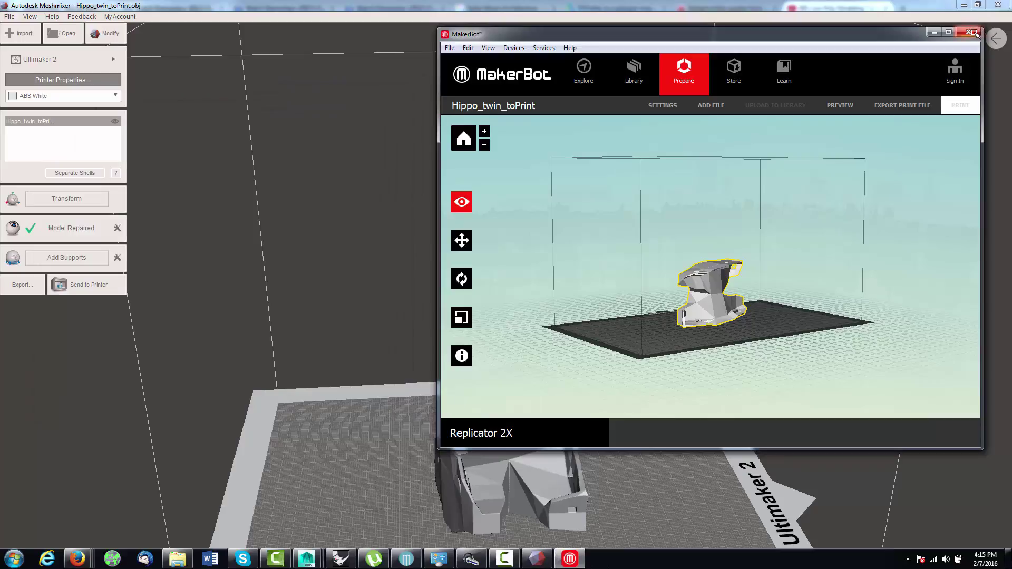
Close MakerBot Desktop and Meshmixer, discarding unsaved changes
click(976, 34)
click(704, 259)
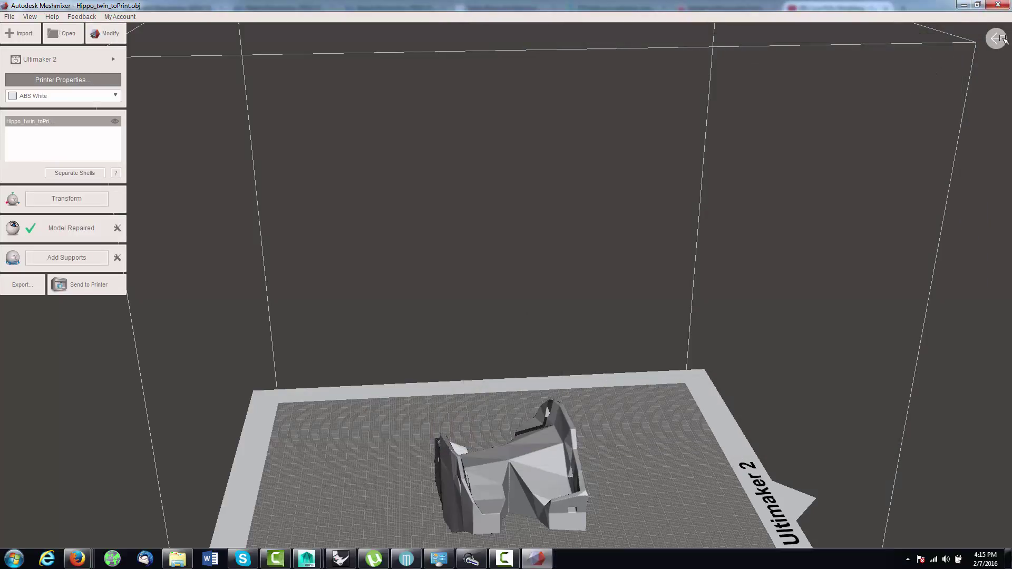
click(1003, 5)
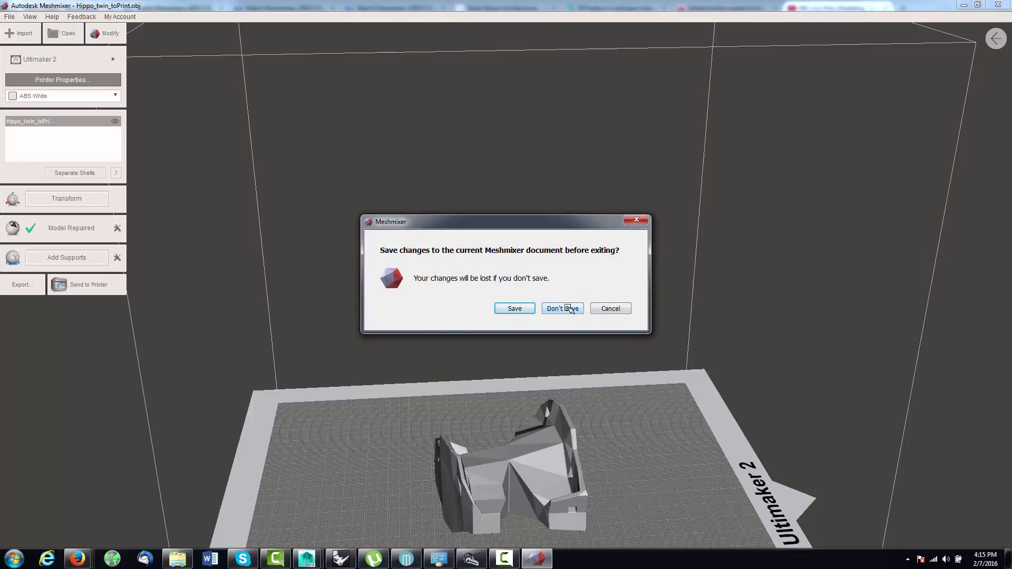
click(570, 309)
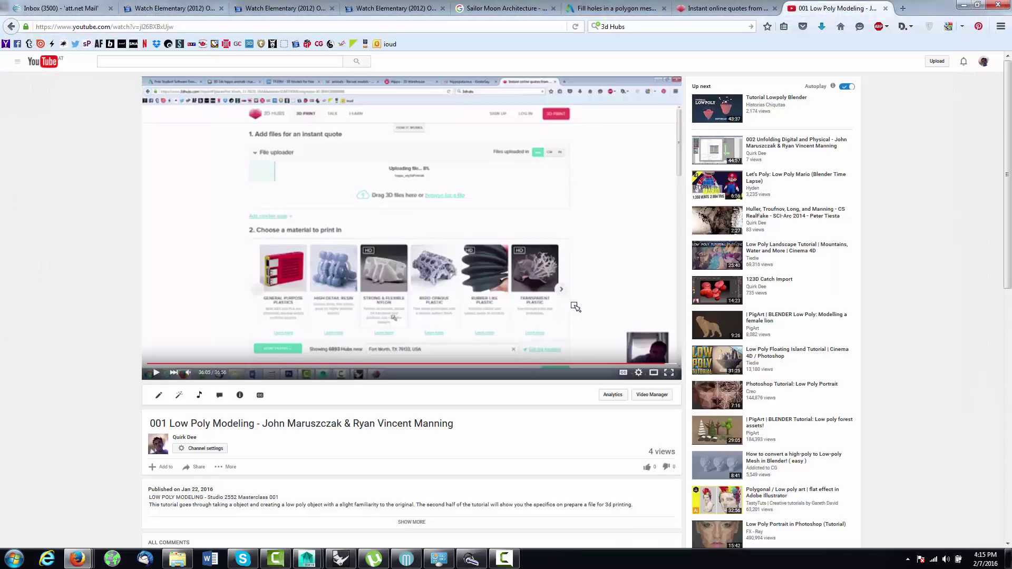